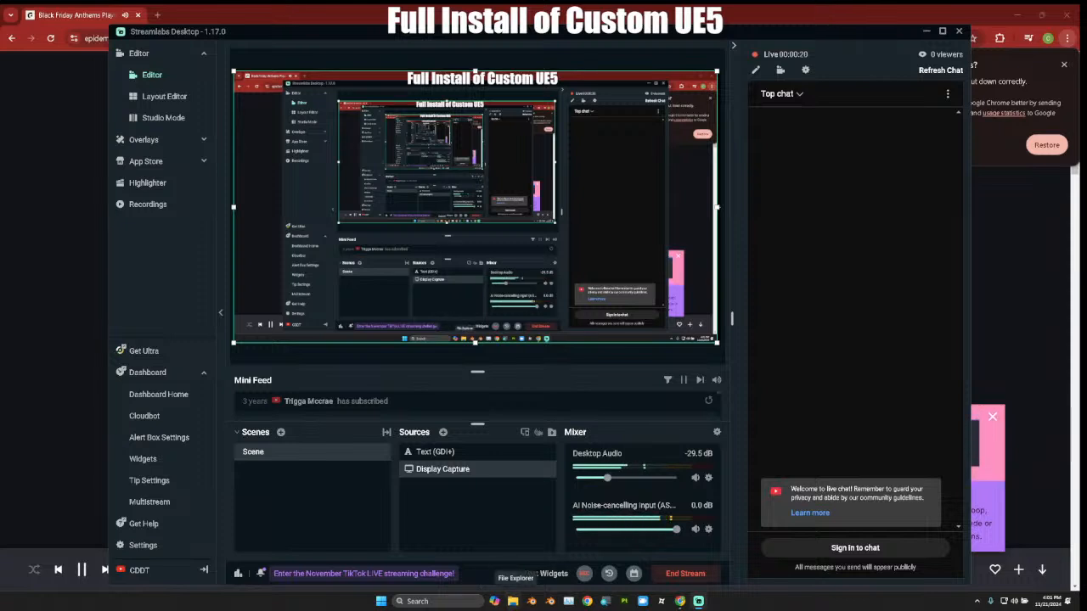
Open a File Explorer window and minimize the browser window showing the Black Friday Anthems playlist.
left_click(66, 319)
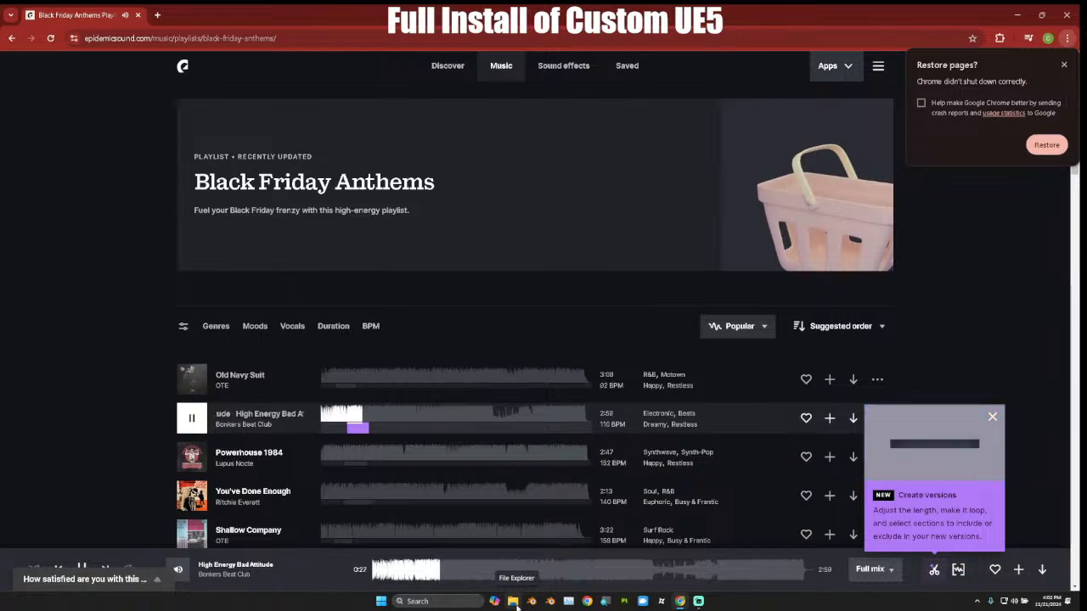
left_click(513, 601)
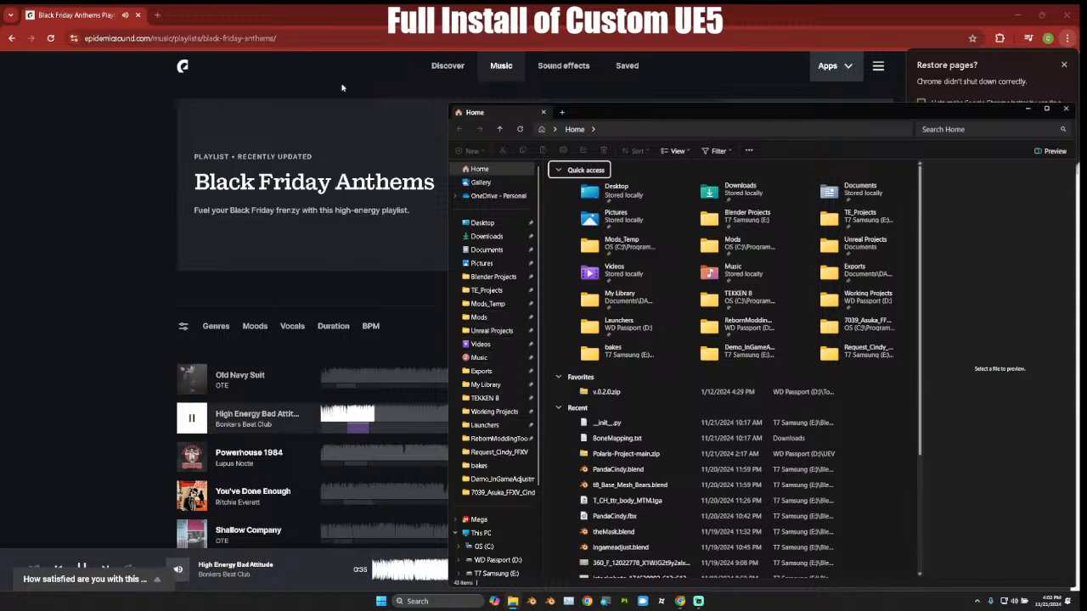
left_click(157, 14)
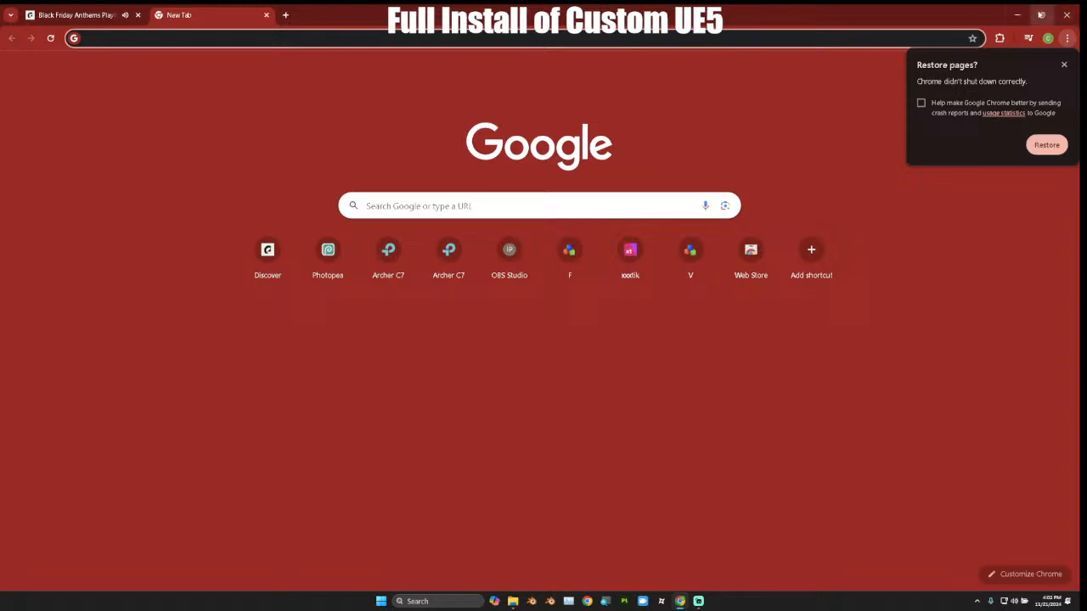
left_click(1017, 14)
Open Chrome with the profile that holds the modding bookmarks and load the bookmarked Tekken-8-Resources Wiki.
left_click(588, 601)
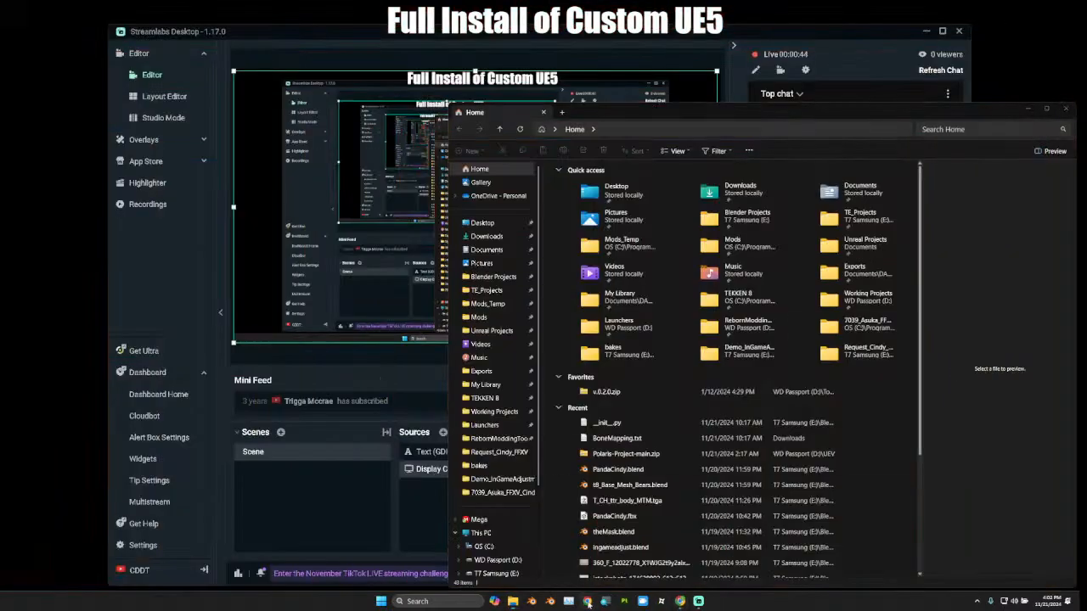
left_click(487, 279)
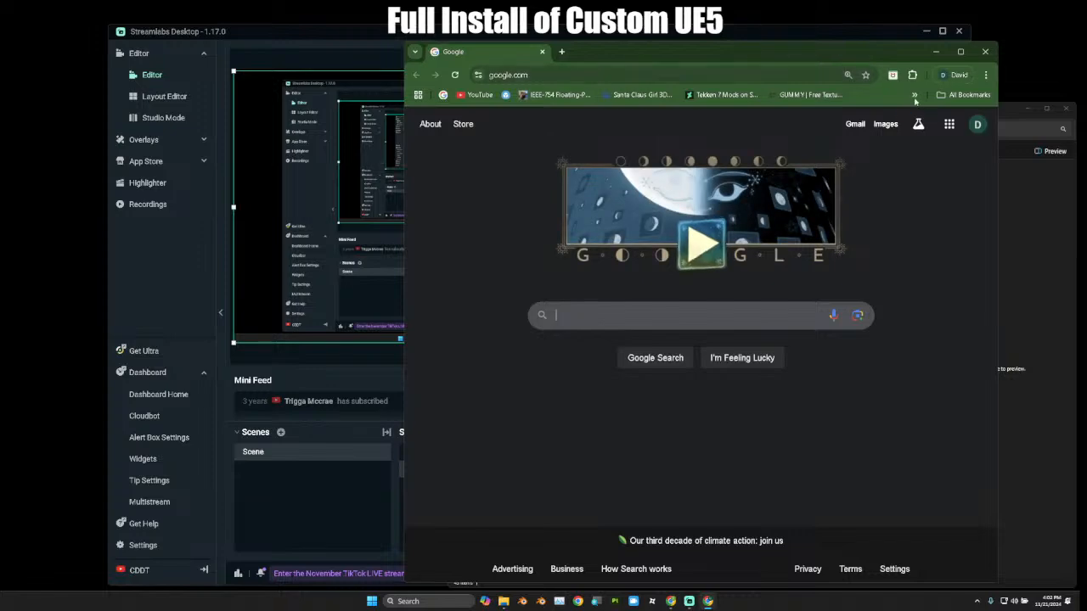
left_click(914, 94)
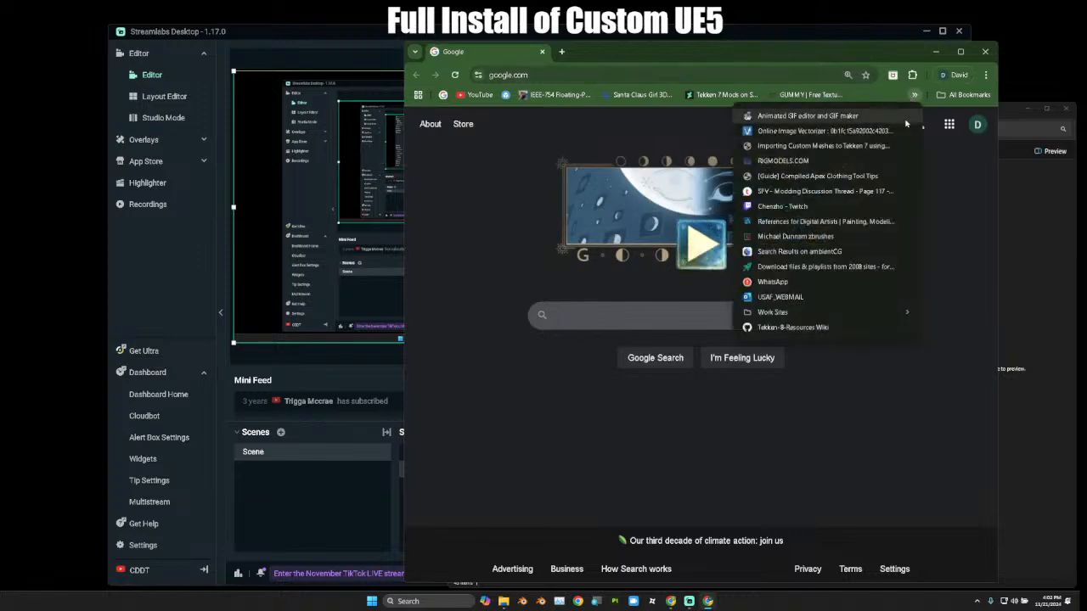
left_click(811, 330)
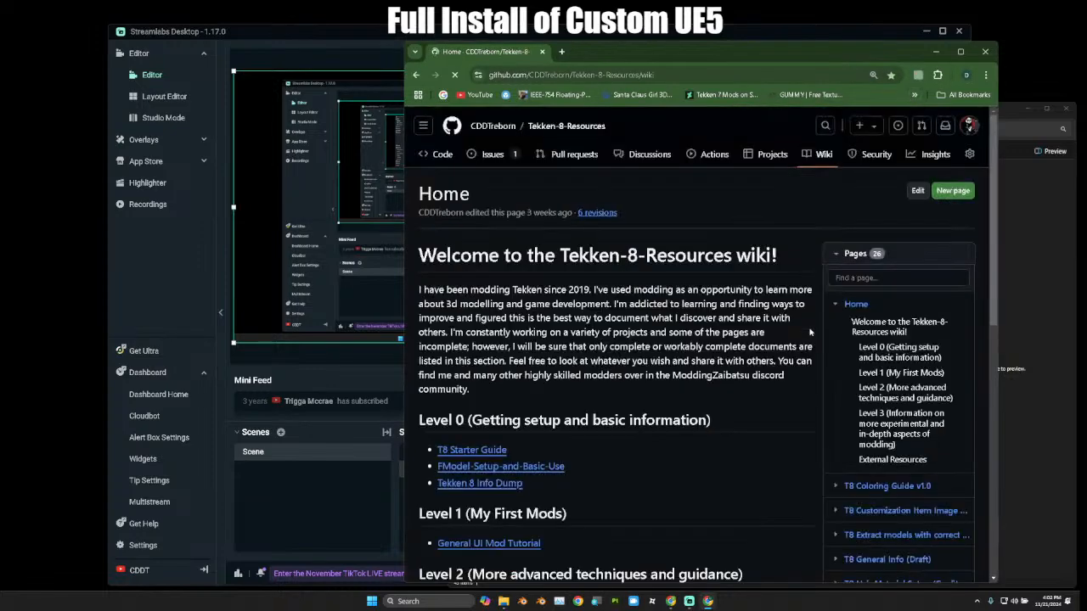
Open the T8 Starter Guide from the wiki's Level 0 list and expand its Pre-Requisite Software section.
scroll(594, 340, "down", 2)
left_click(484, 343)
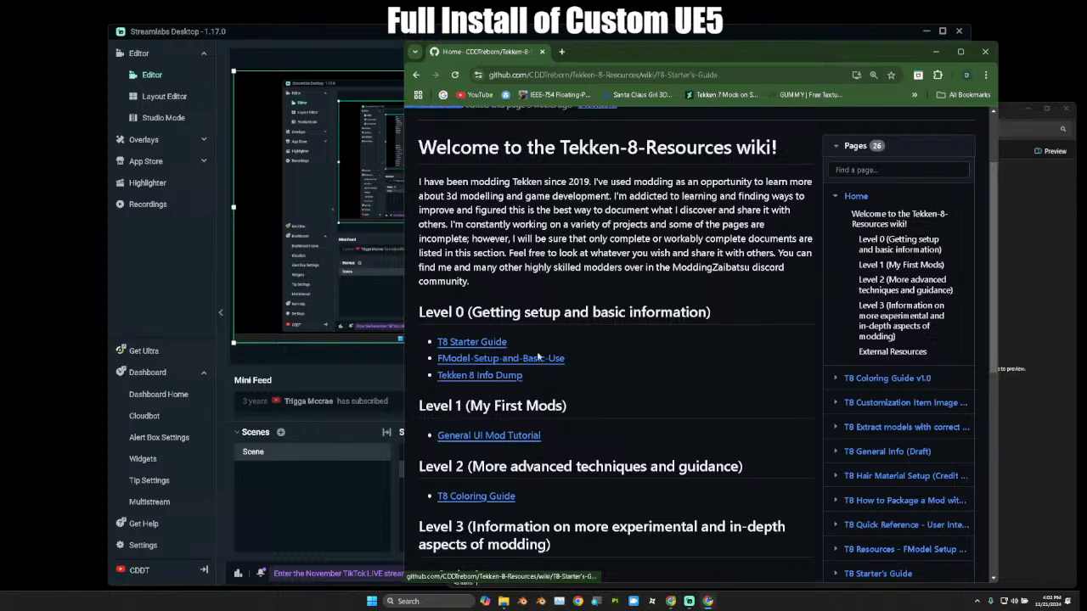
left_click(491, 365)
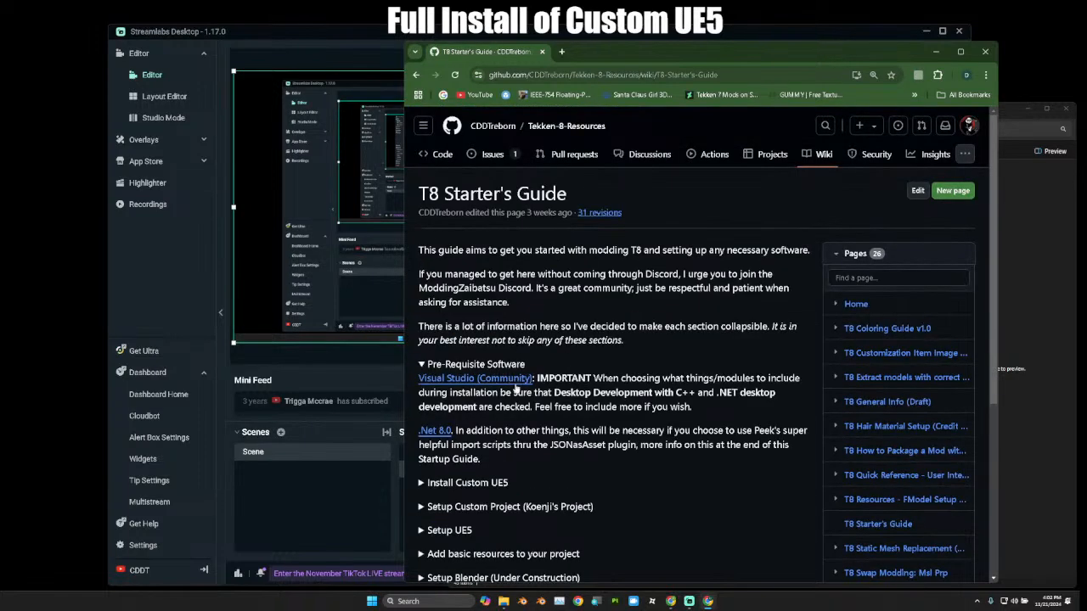
left_click(429, 602)
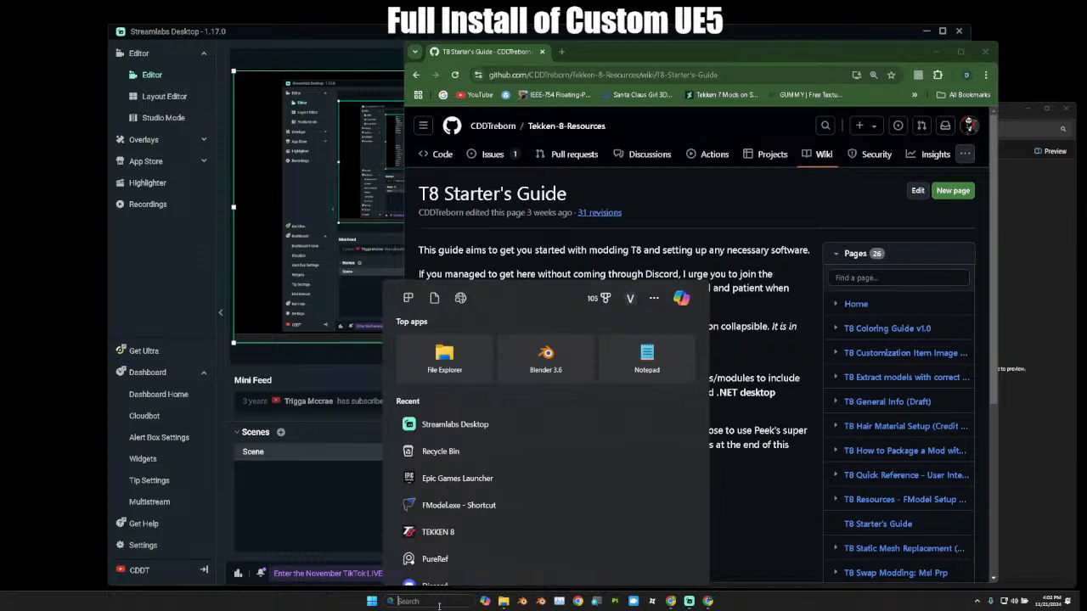
type("HARDWA")
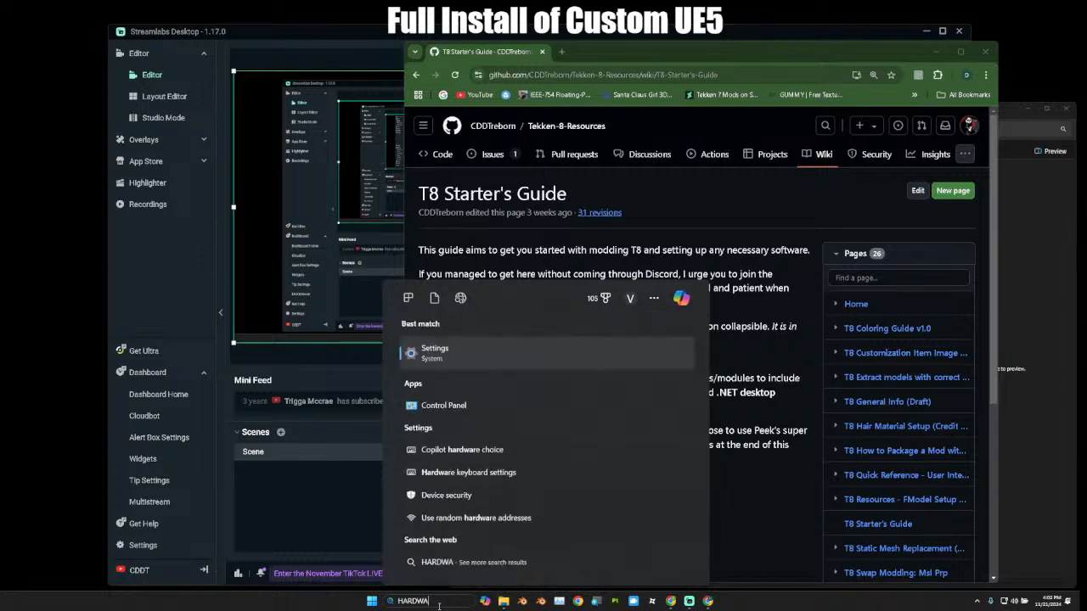
key("BackSpace")
key("BackSpace")
key("BackSpace")
key("BackSpace")
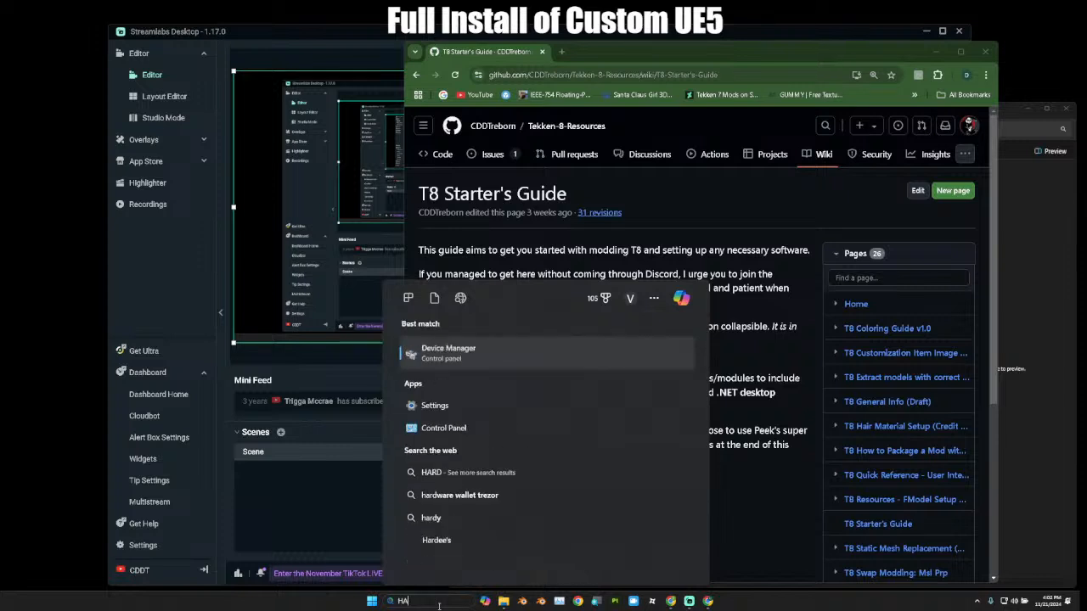
key("BackSpace")
key("BackSpace")
type("INSTALL")
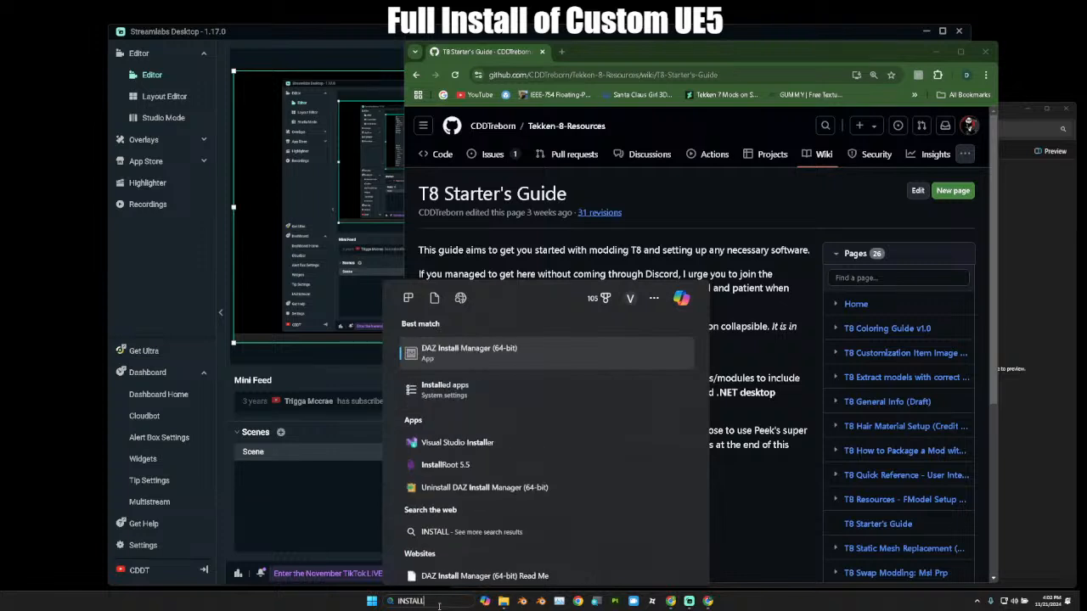
key("BackSpace")
key("BackSpace")
key("BackSpace")
key("BackSpace")
key("BackSpace")
key("BackSpace")
key("BackSpace")
Search Windows for "UNINSTA" and open Add or remove programs.
type("UNIN")
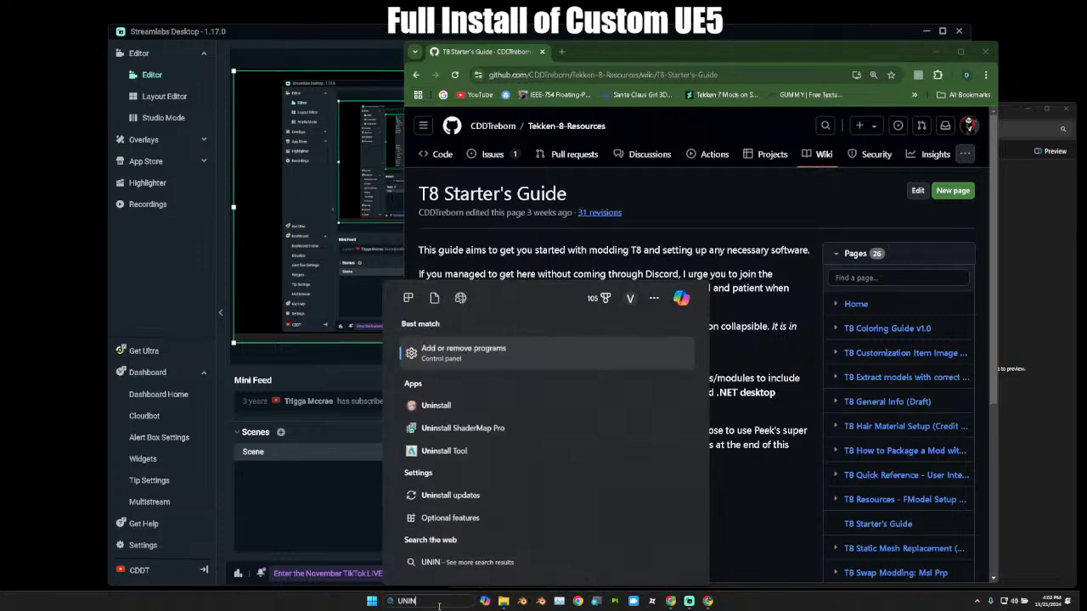
type("STA")
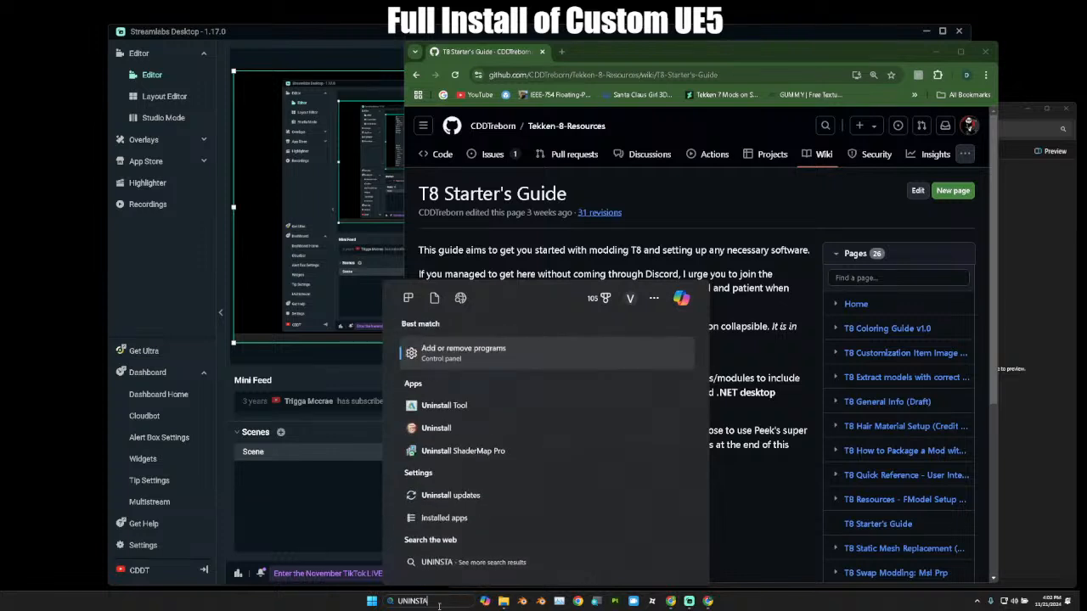
left_click(492, 360)
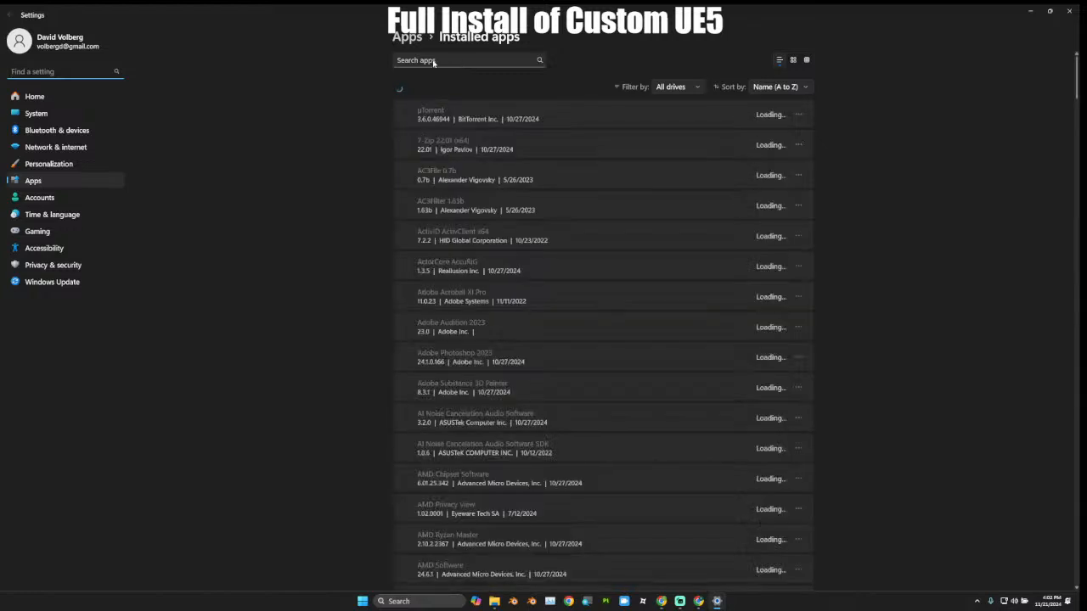
Search the installed apps for "VISUAL STUDIO" to check which versions are installed.
type("v")
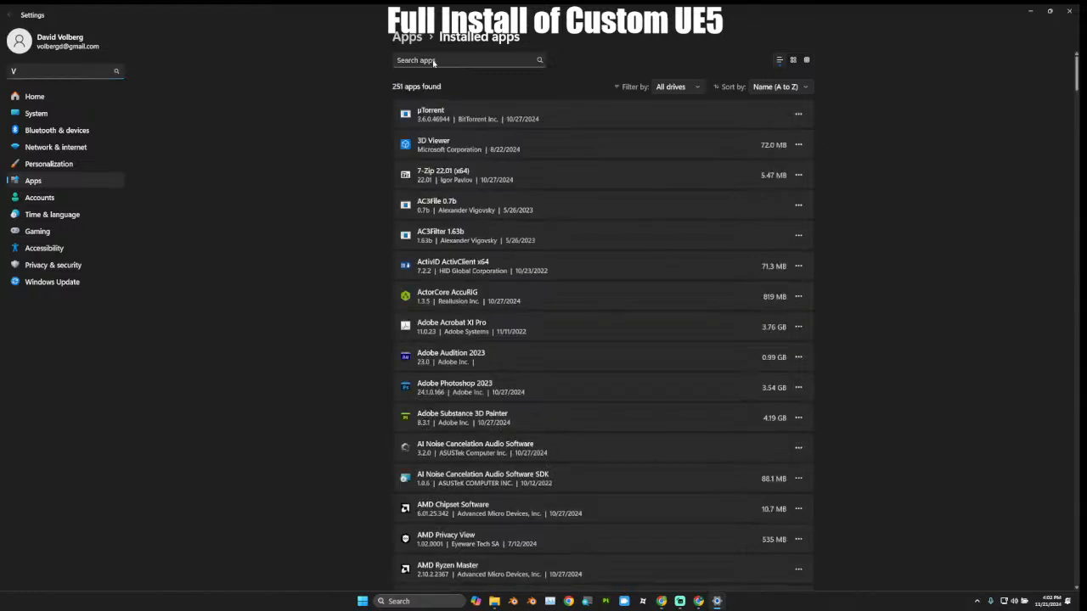
left_click(434, 60)
type("v")
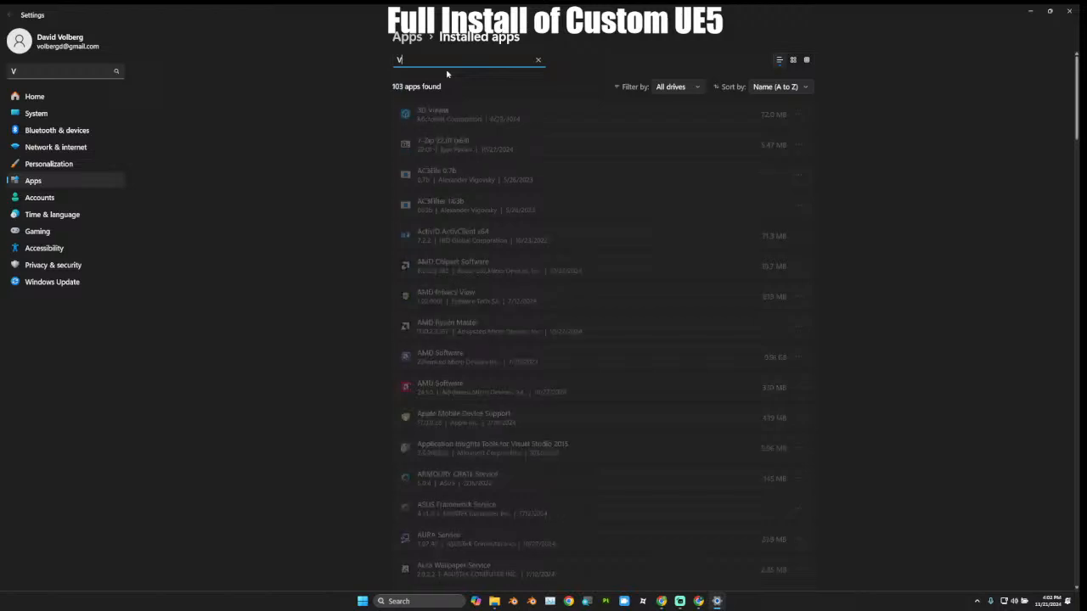
type("isual s")
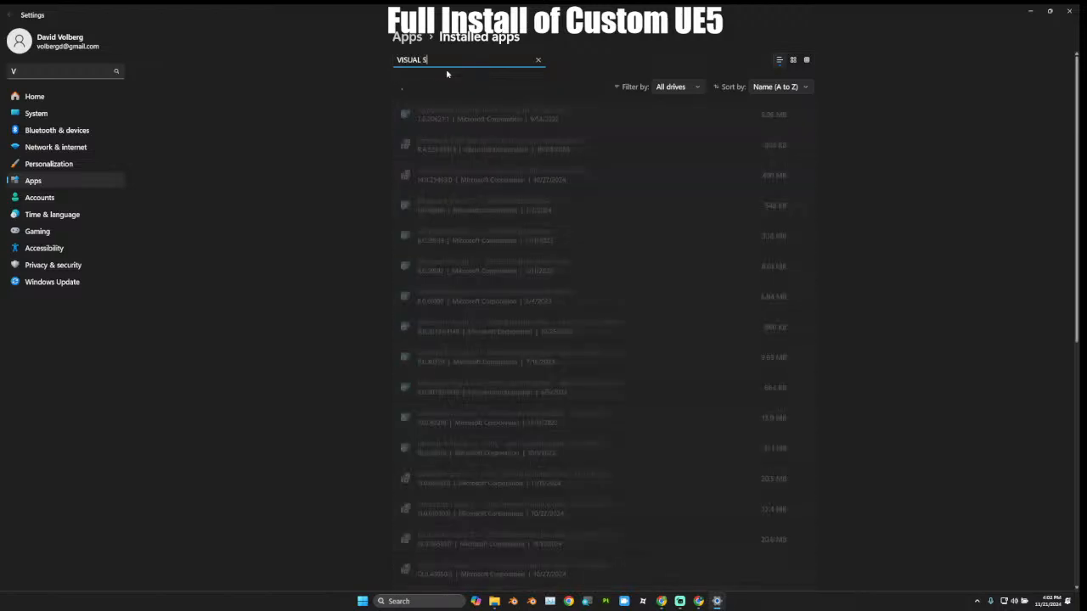
type("TUDIO")
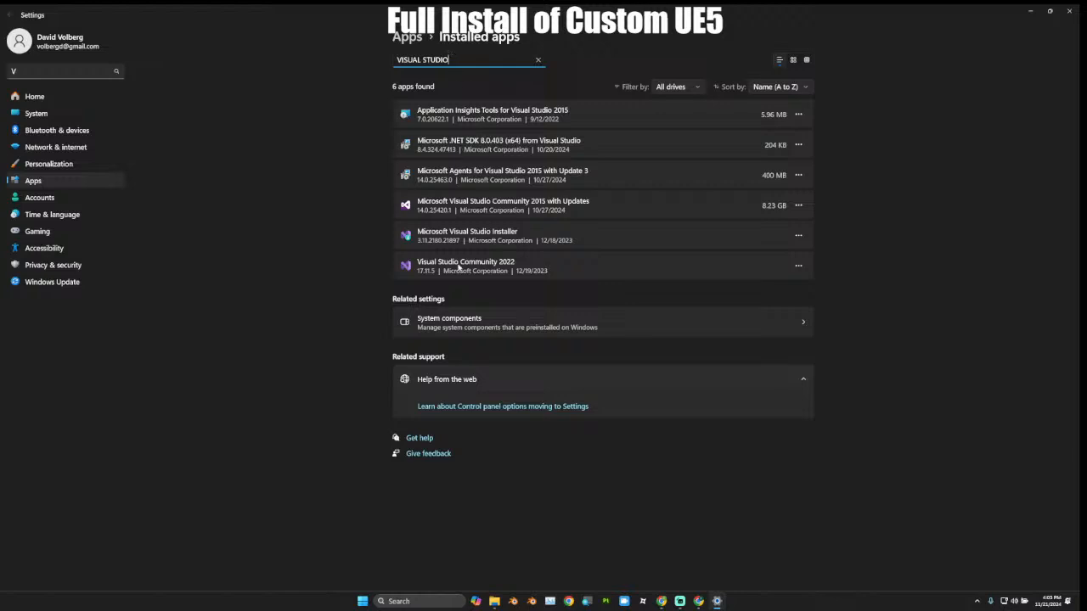
Search the installed apps for ".NET 8" and for ".NET", review the listed versions, and close Settings.
left_click_drag(459, 61, 378, 68)
key("BackSpace")
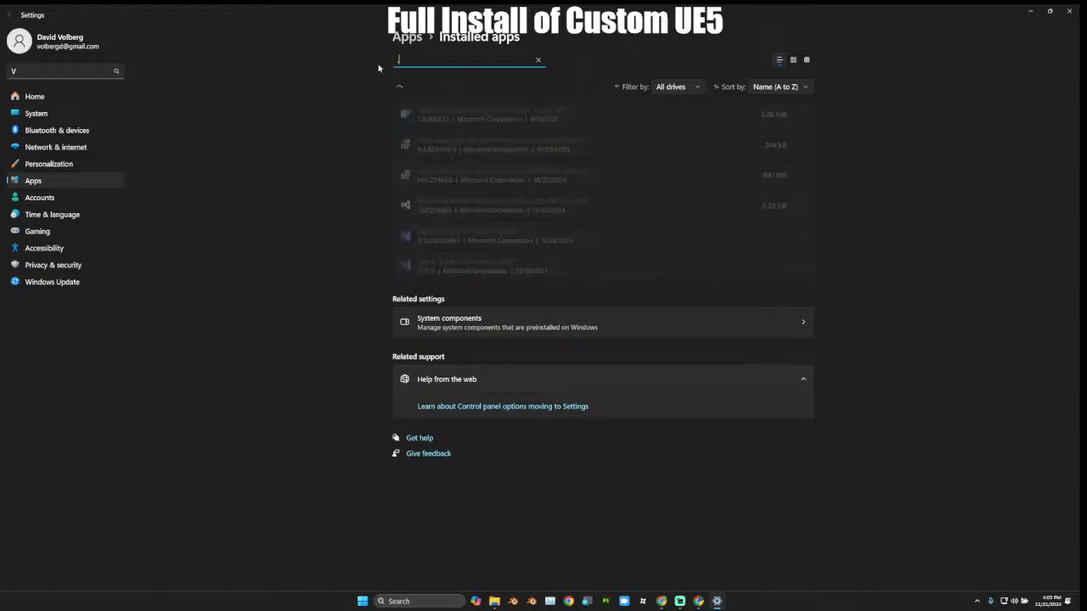
type(".NET 8")
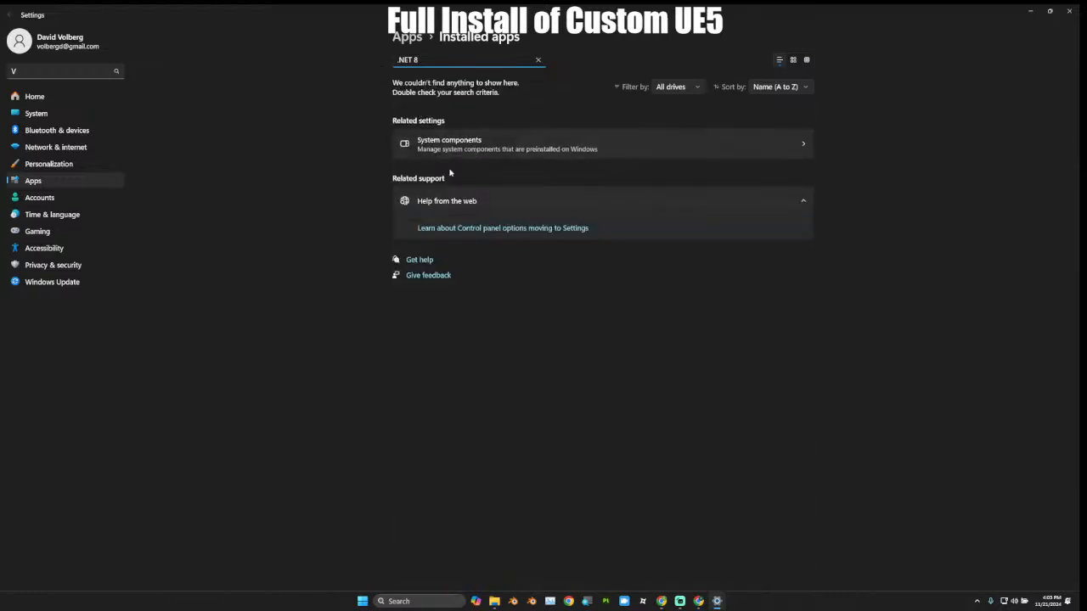
key("BackSpace")
key("BackSpace")
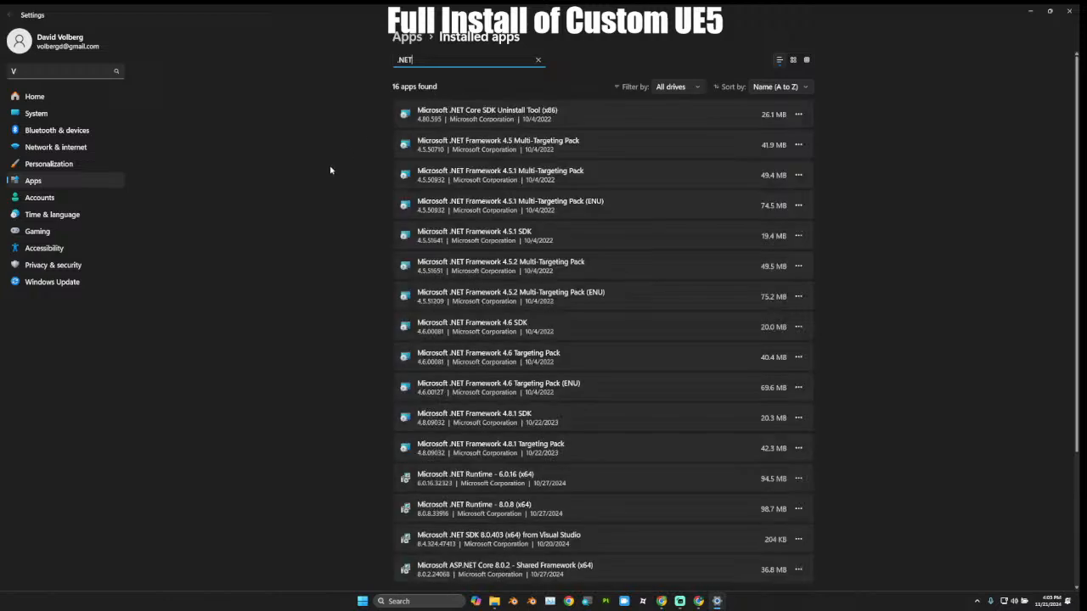
scroll(550, 246, "down", 4)
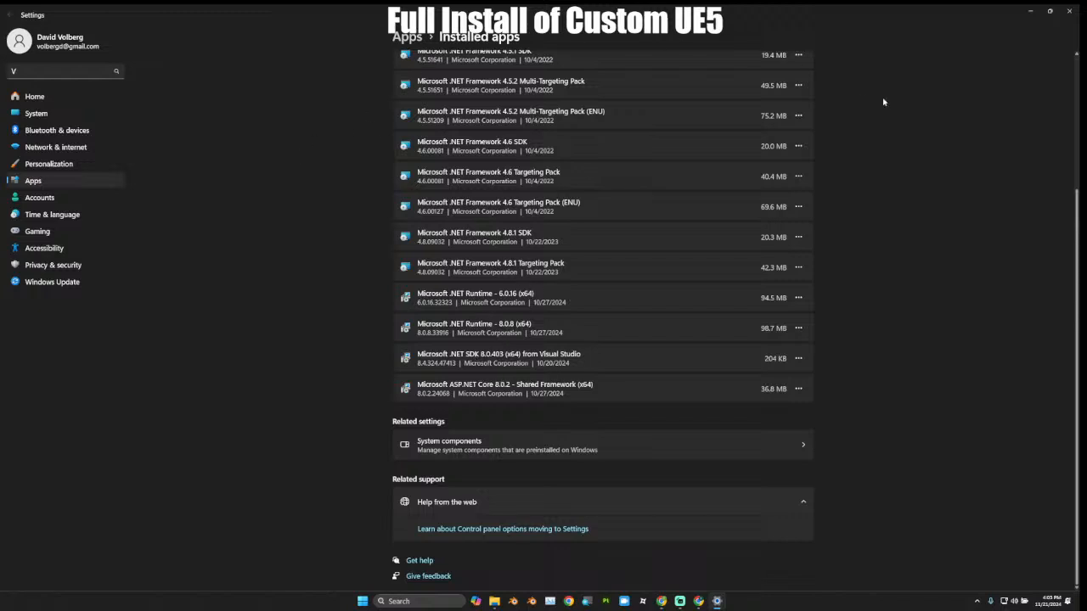
left_click(1069, 10)
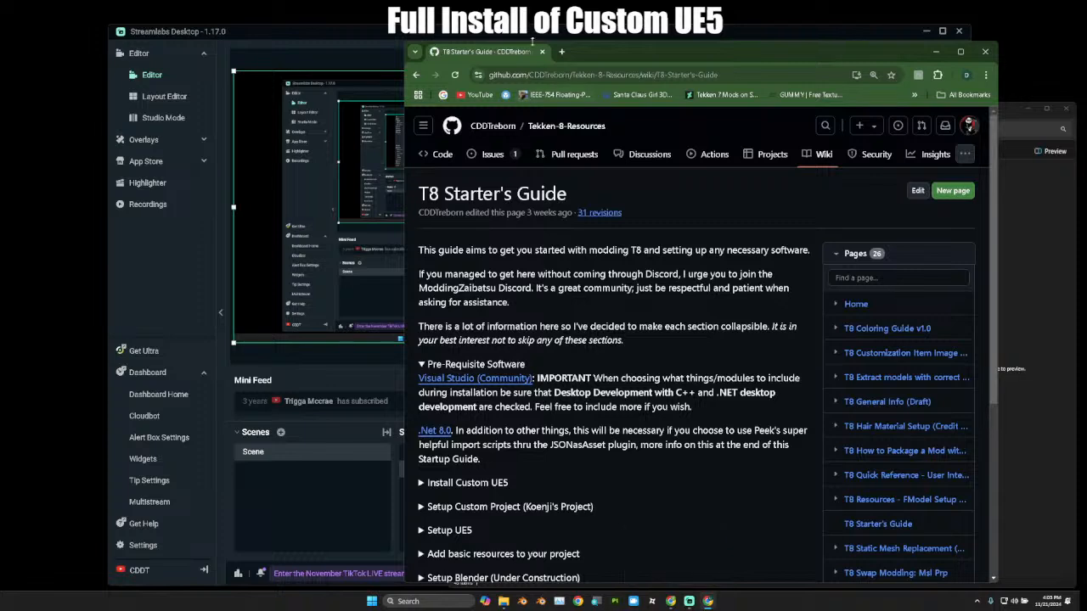
Follow the guide's Visual Studio (Community) link and save the free Community 2022 installer, VisualStudioSetup.exe, in the Downloads folder.
left_click(561, 51)
left_click(503, 52)
left_click(455, 381)
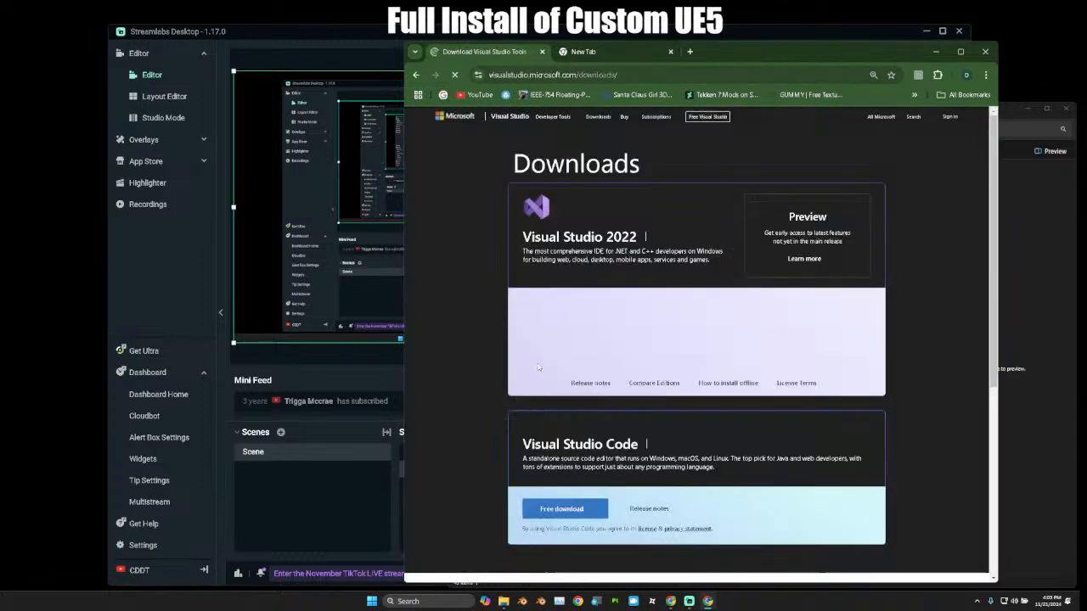
left_click(547, 354)
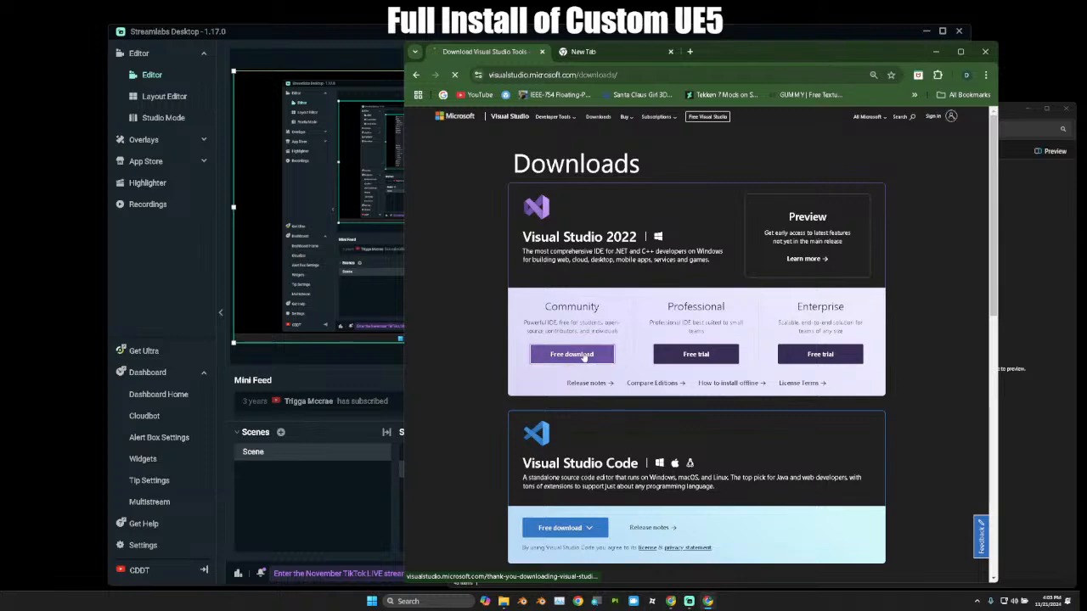
scroll(595, 357, "down", 3)
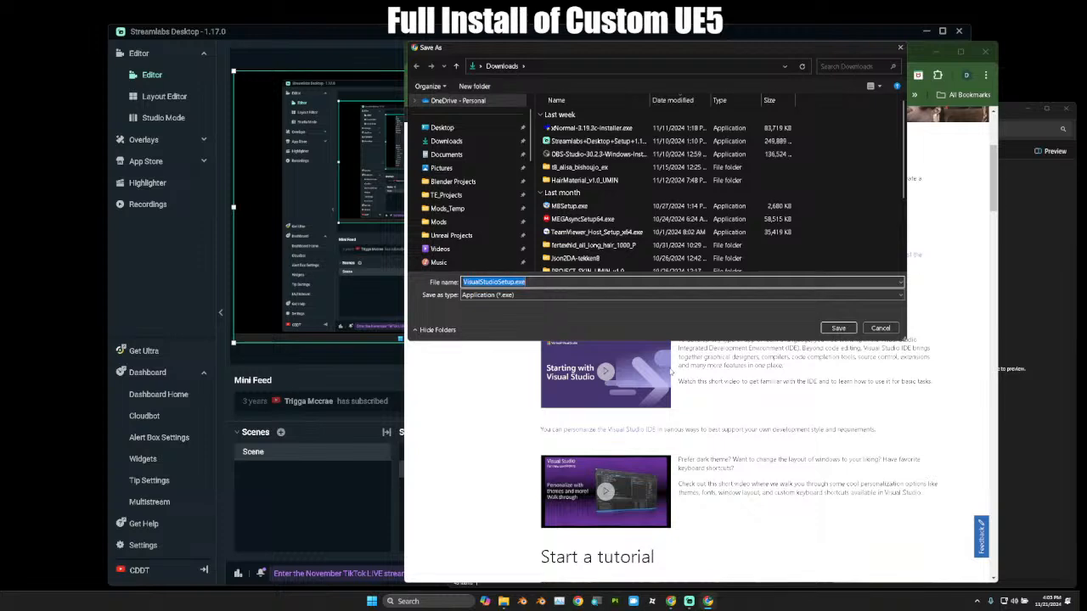
left_click(446, 141)
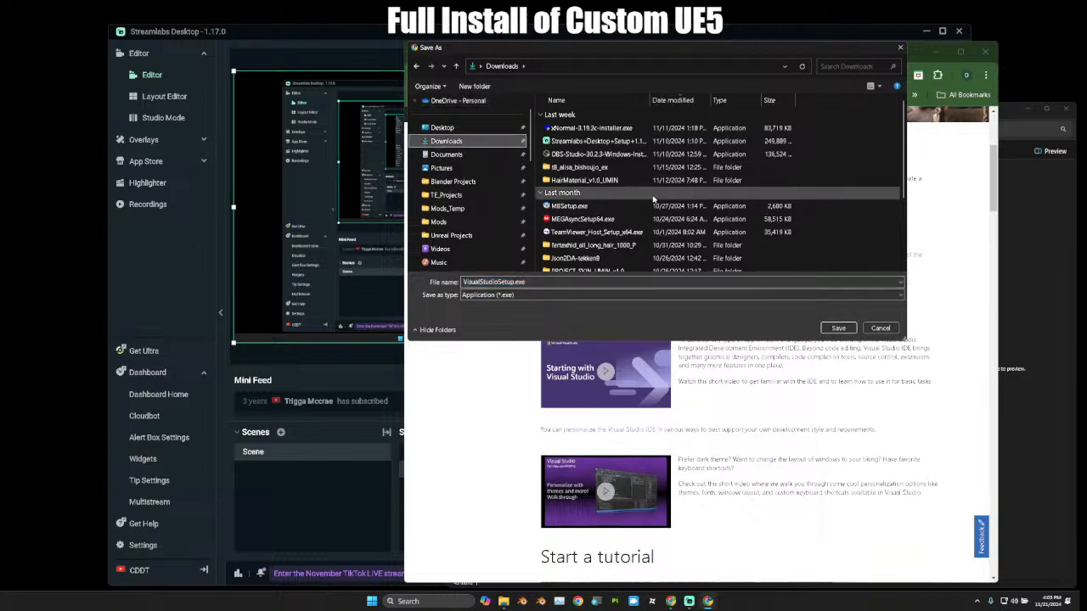
left_click(835, 328)
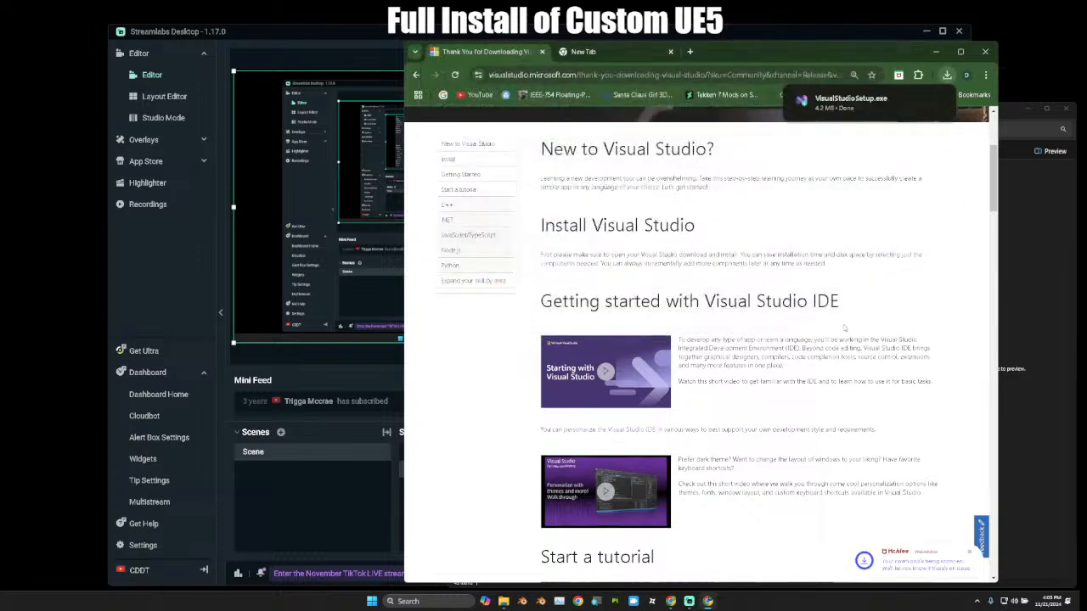
Run the downloaded VisualStudioSetup.exe, continue through its setup prompt, and start updating Visual Studio Community 2022 to version 17.12.1.
left_click(850, 100)
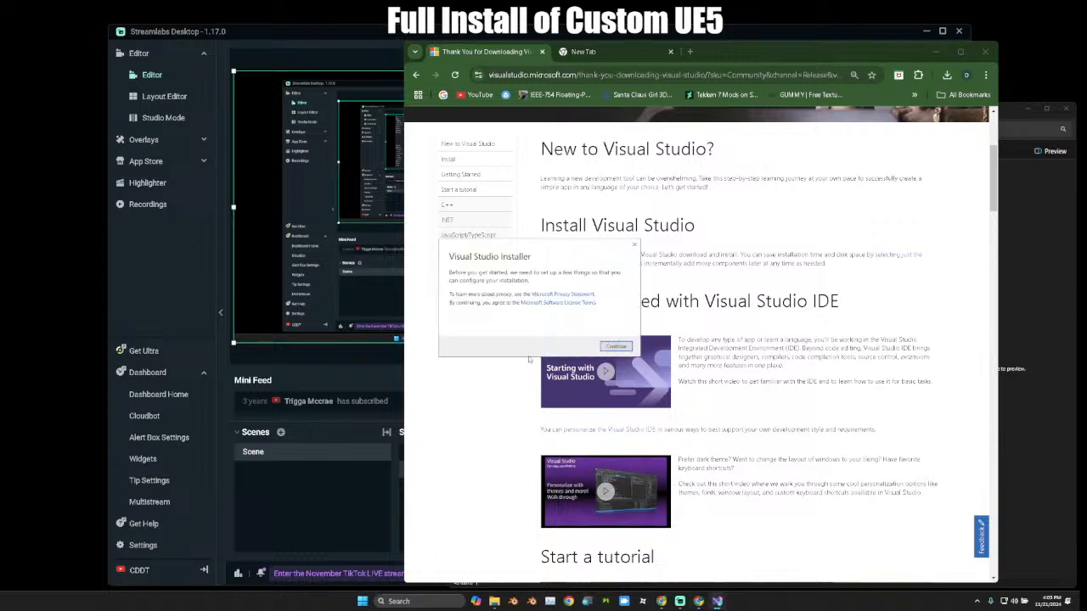
left_click(620, 346)
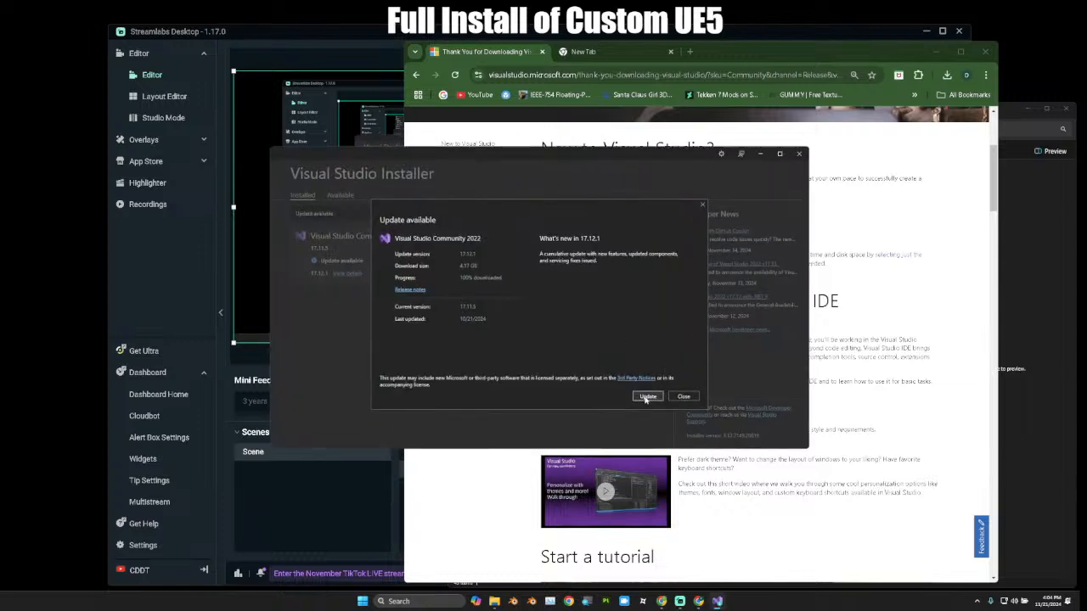
left_click(648, 397)
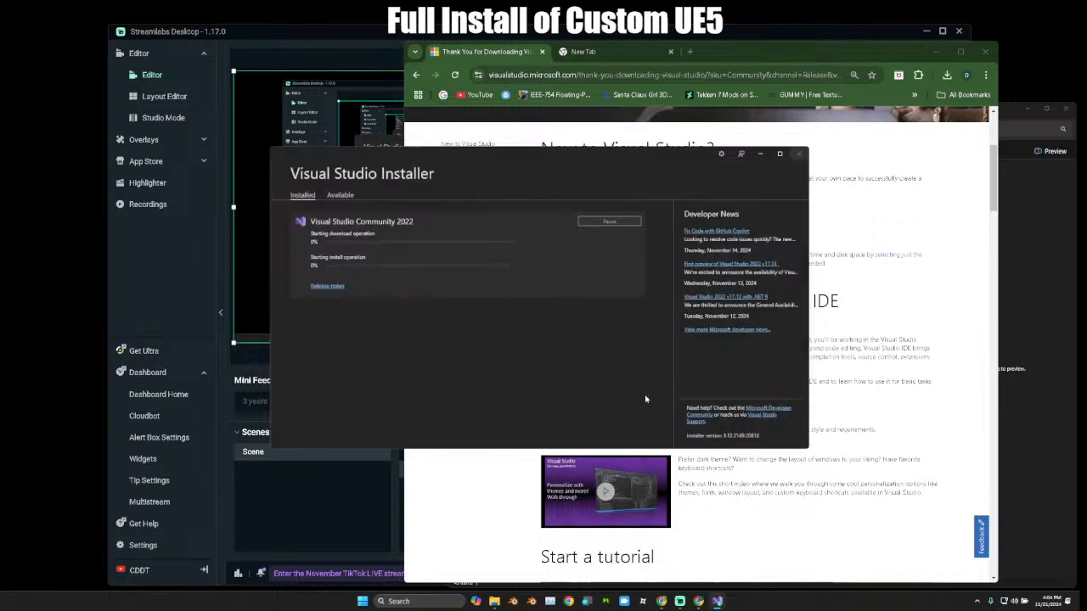
left_click(344, 196)
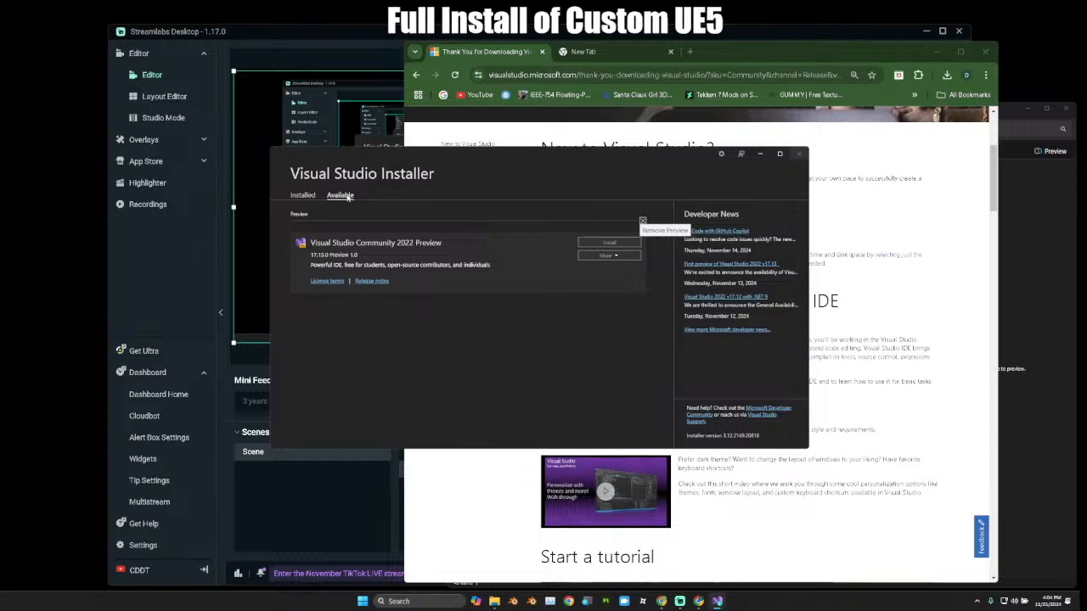
left_click(304, 195)
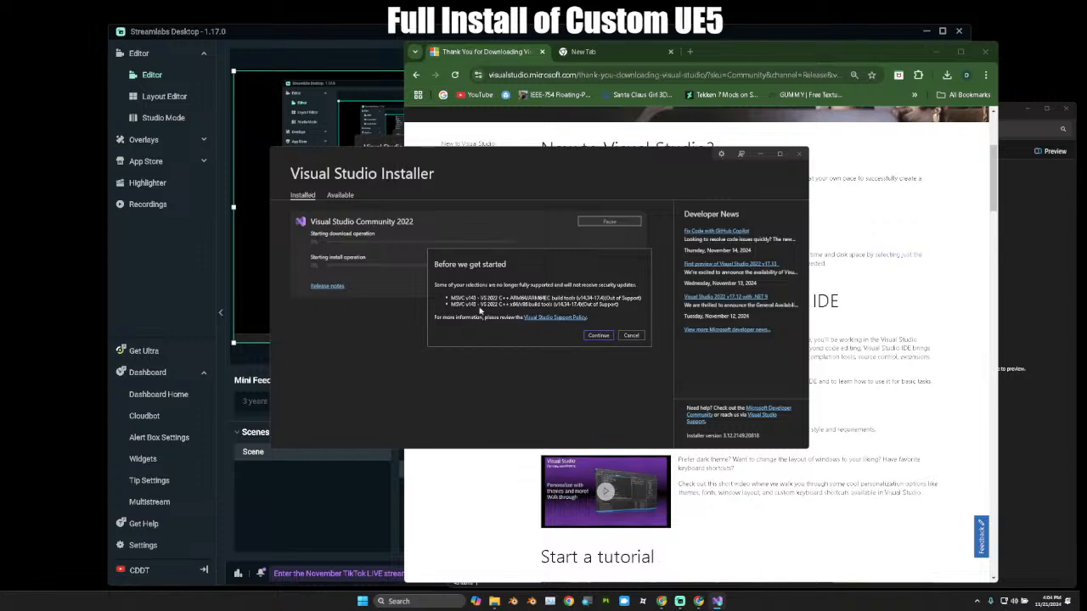
Continue the Visual Studio Community 2022 update past the unsupported-components notice and minimize the browser window.
left_click(599, 336)
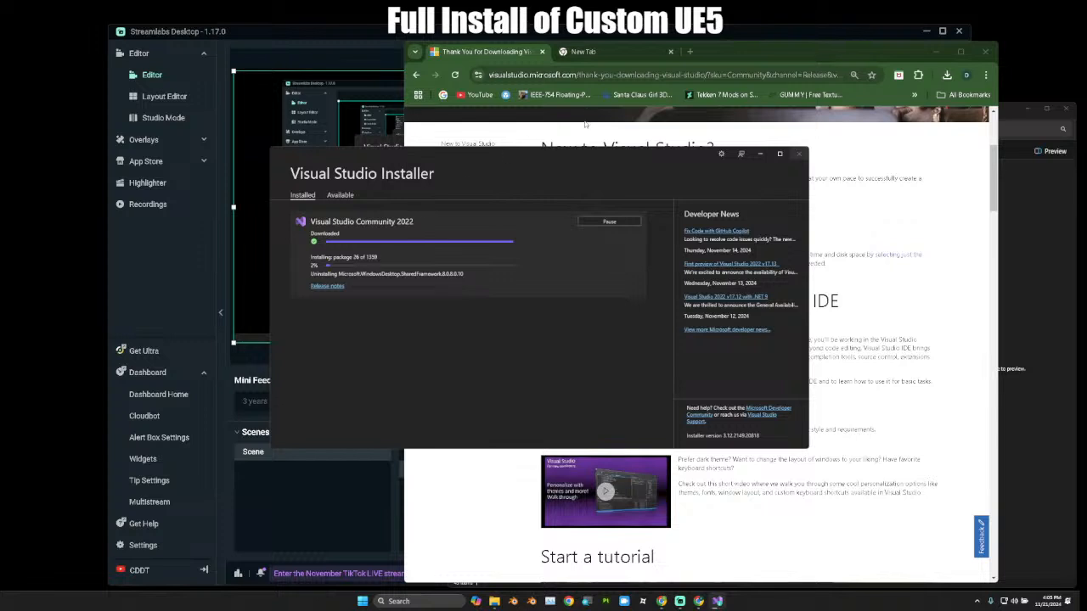
left_click(698, 602)
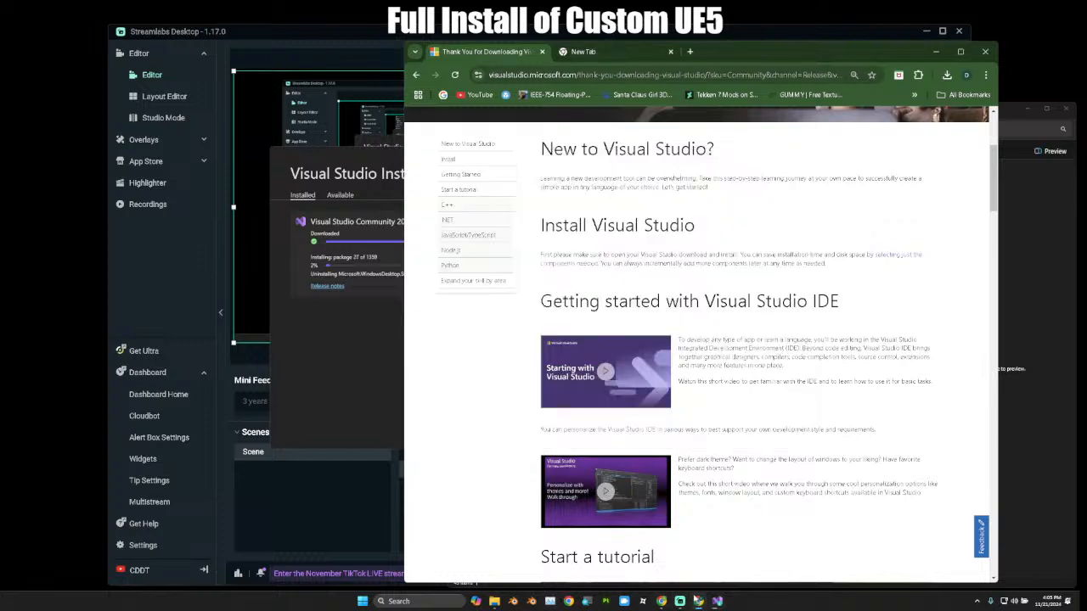
left_click(608, 53)
left_click(938, 53)
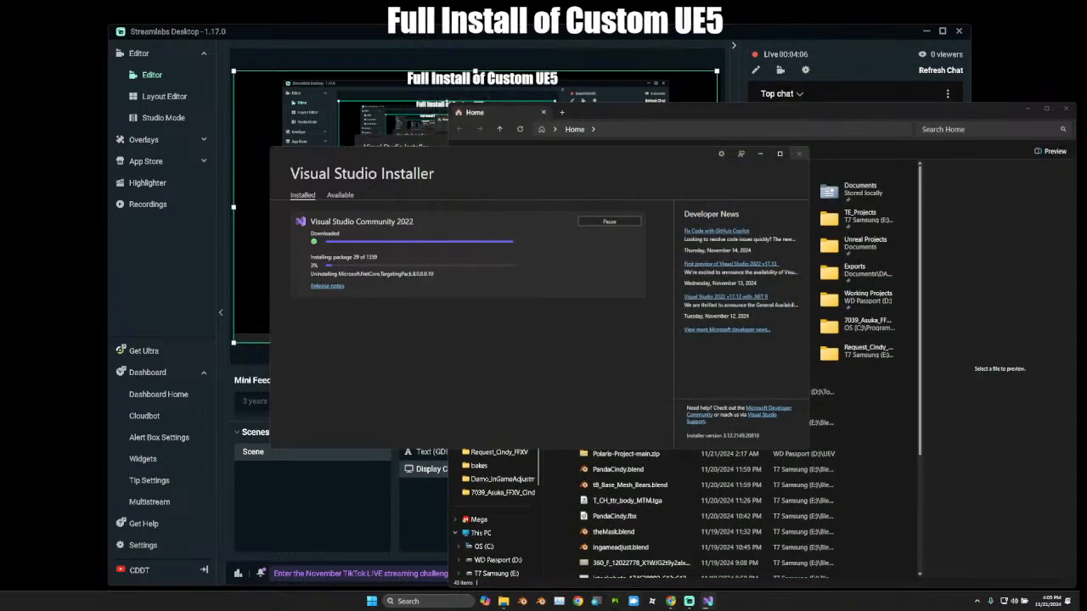
Open the T8 Starter's Guide from the bookmarked Tekken-8-Resources Wiki in a new Chrome window and expand its Pre-Requisite Software section.
mouse_move(668, 604)
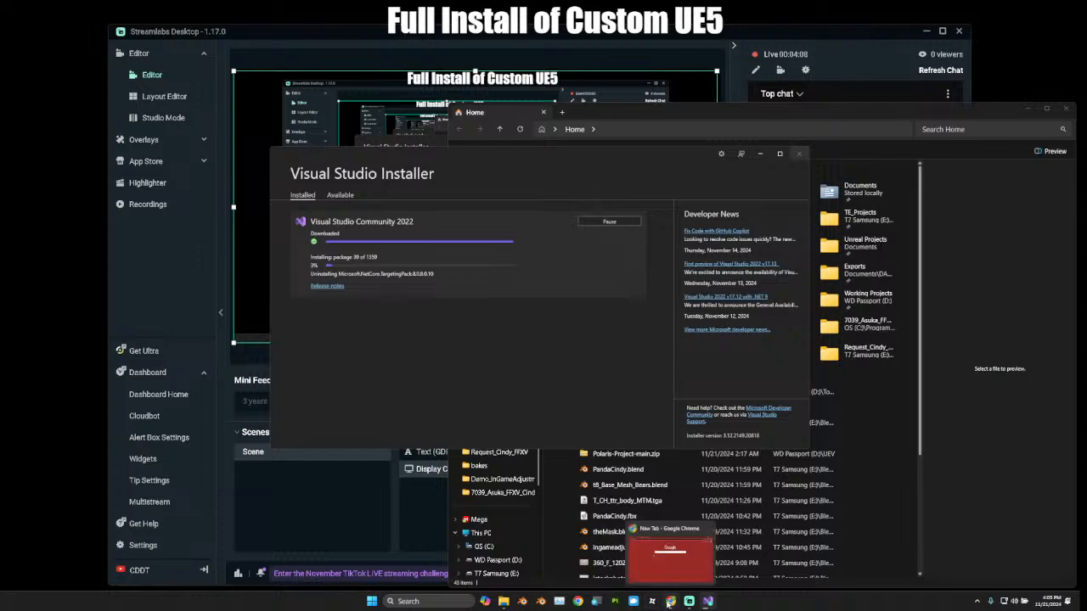
left_click(579, 601)
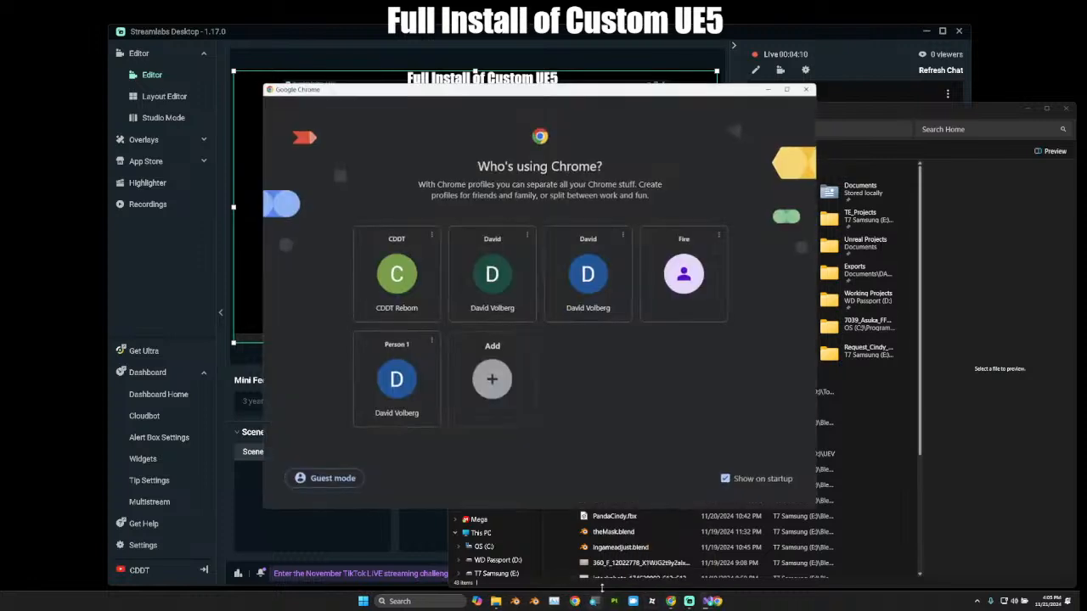
left_click(493, 274)
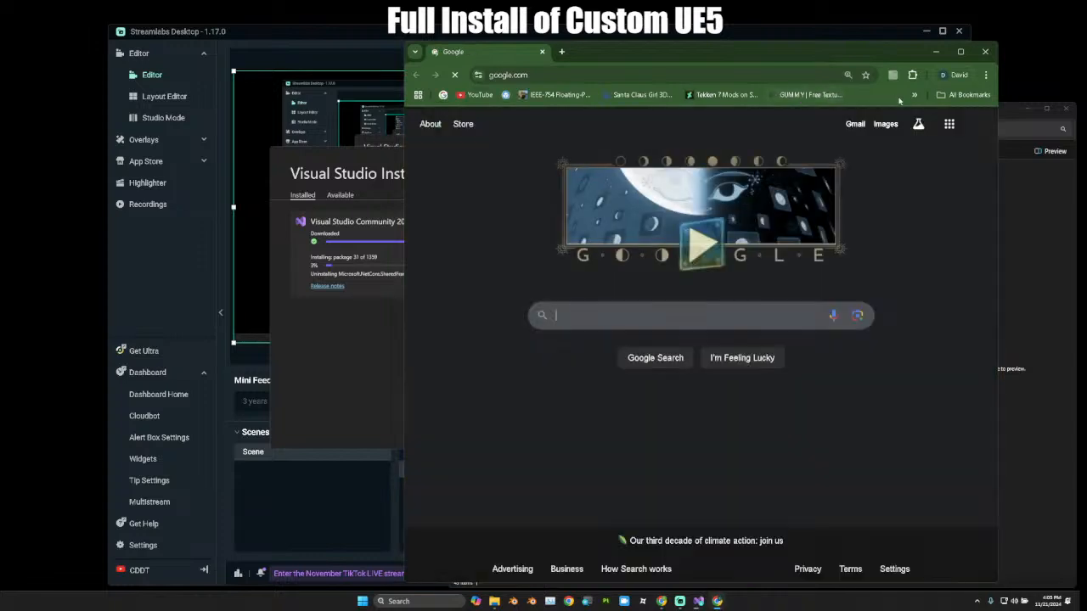
left_click(914, 94)
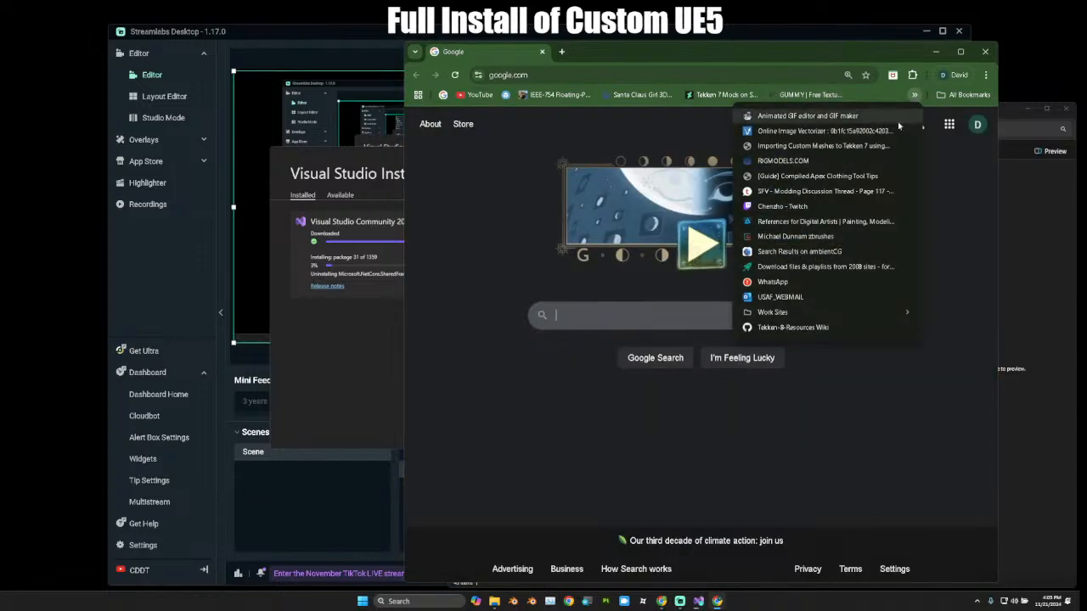
left_click(808, 327)
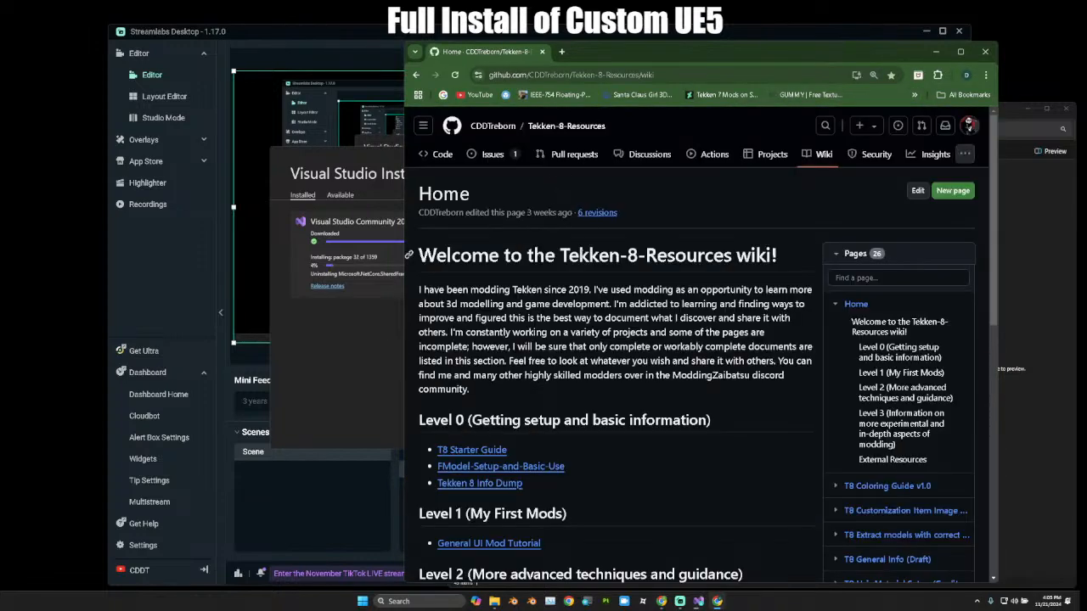
left_click(472, 452)
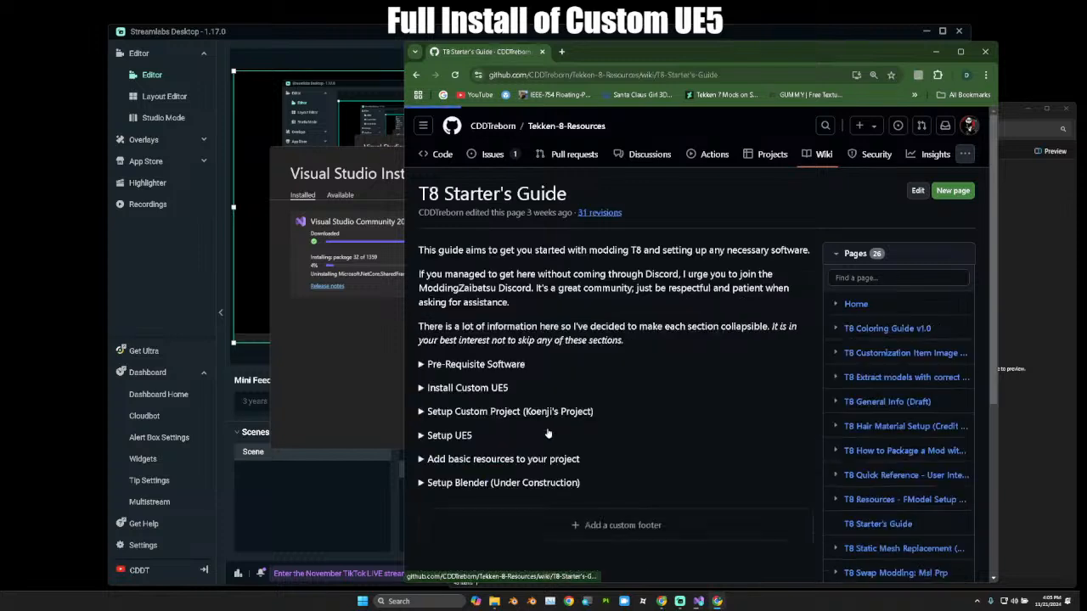
left_click(468, 364)
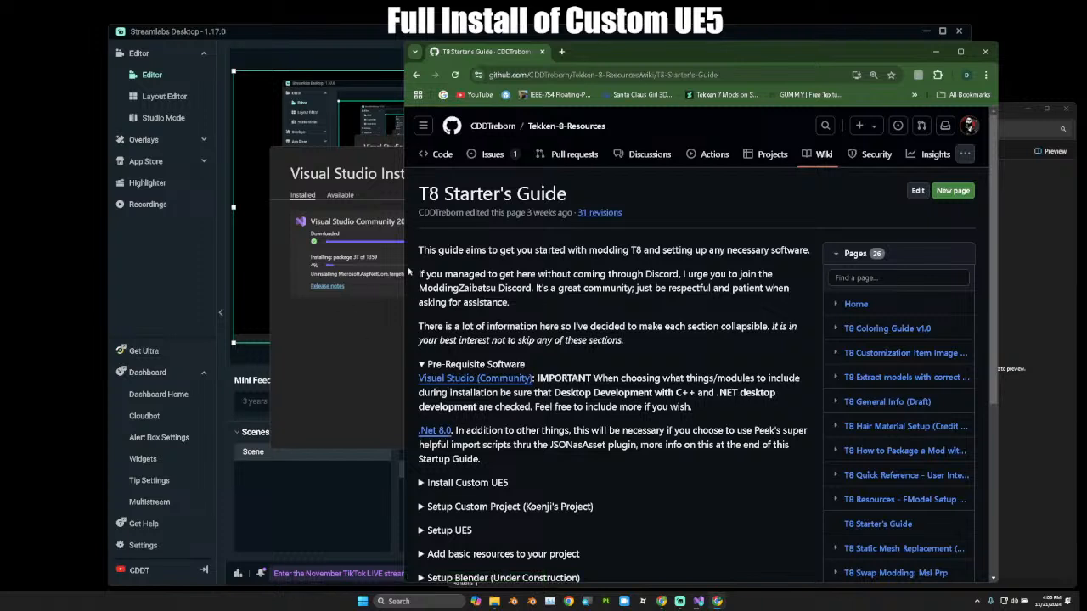
Check the Visual Studio Community 2022 installation progress and look through its release notes.
left_click(369, 350)
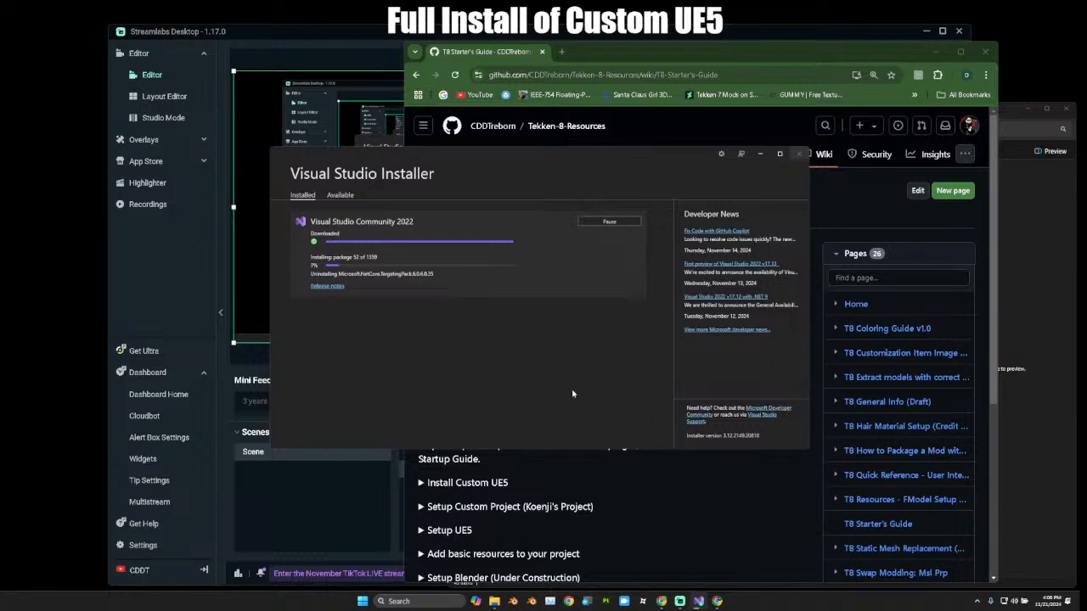
left_click(328, 286)
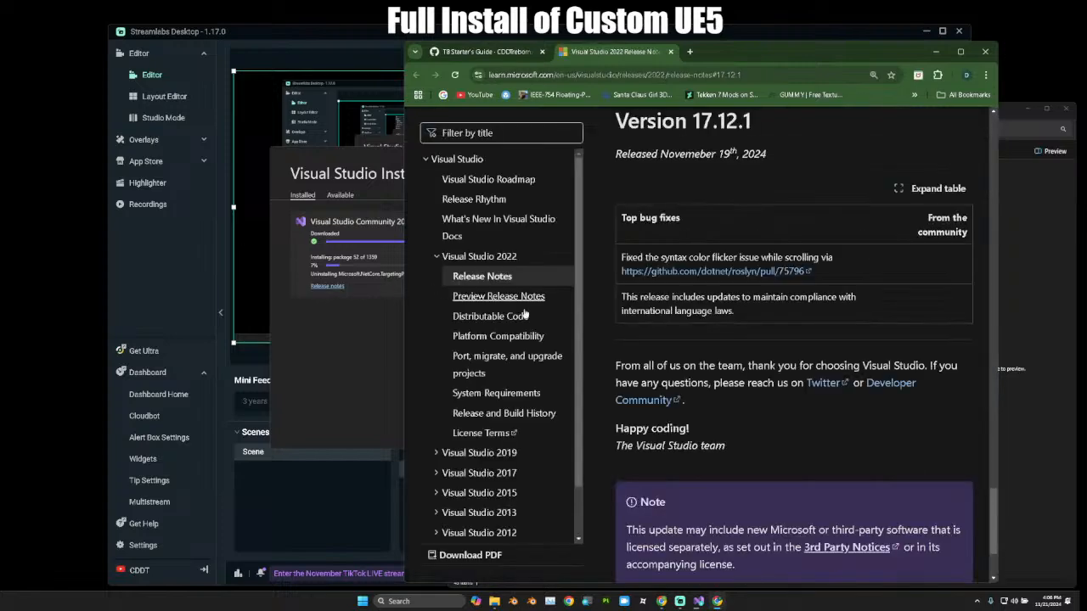
scroll(715, 395, "down", 2)
scroll(719, 396, "up", 1)
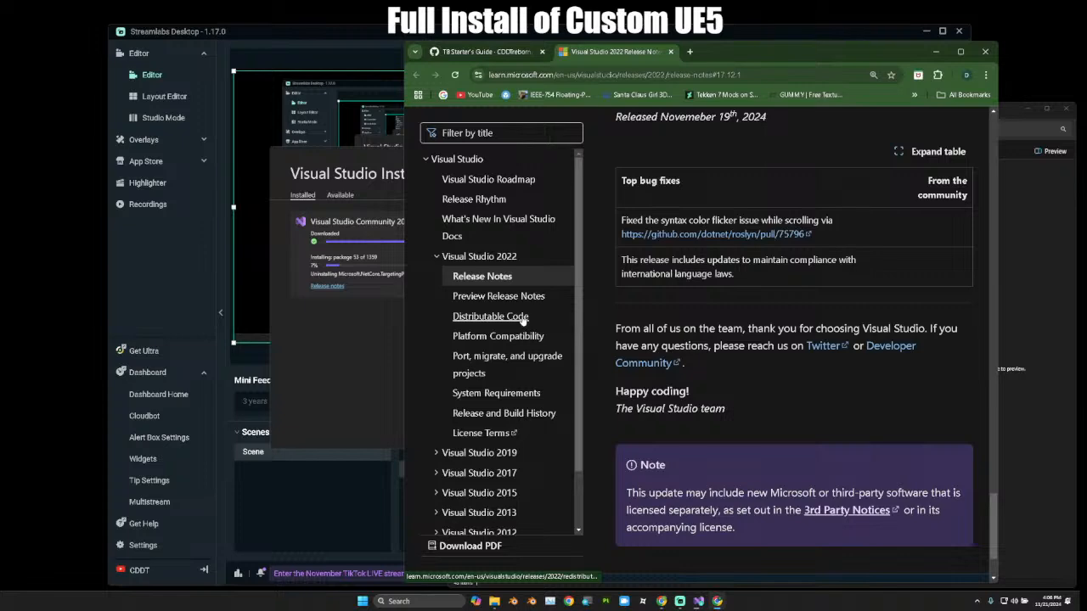
Return to the T8 Starter's Guide, expand the Install Custom UE5 section, and review its download links and instructions.
left_click(486, 53)
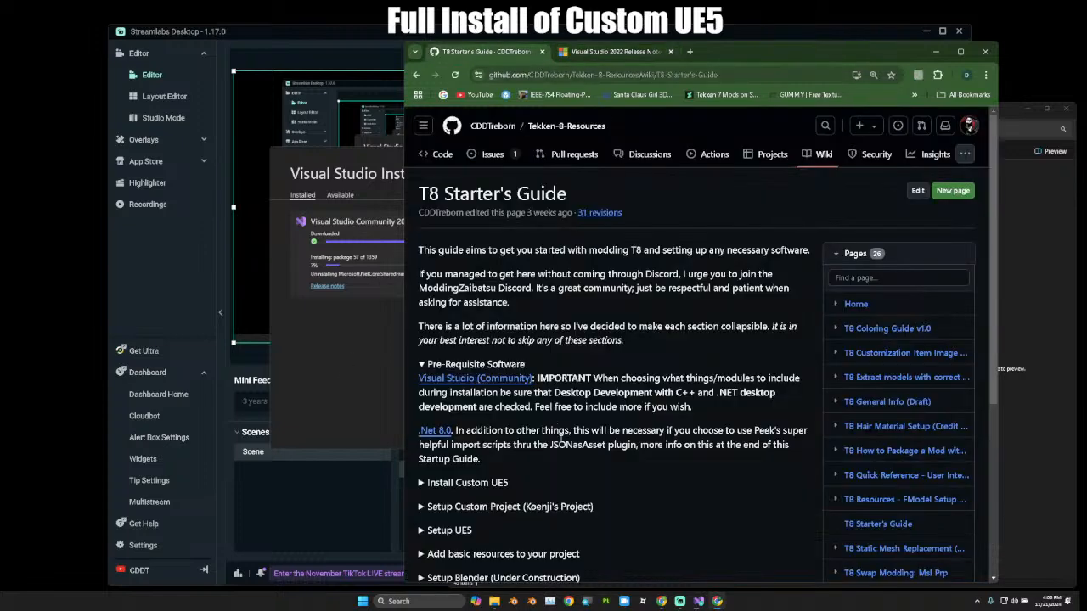
left_click(499, 483)
scroll(556, 476, "down", 2)
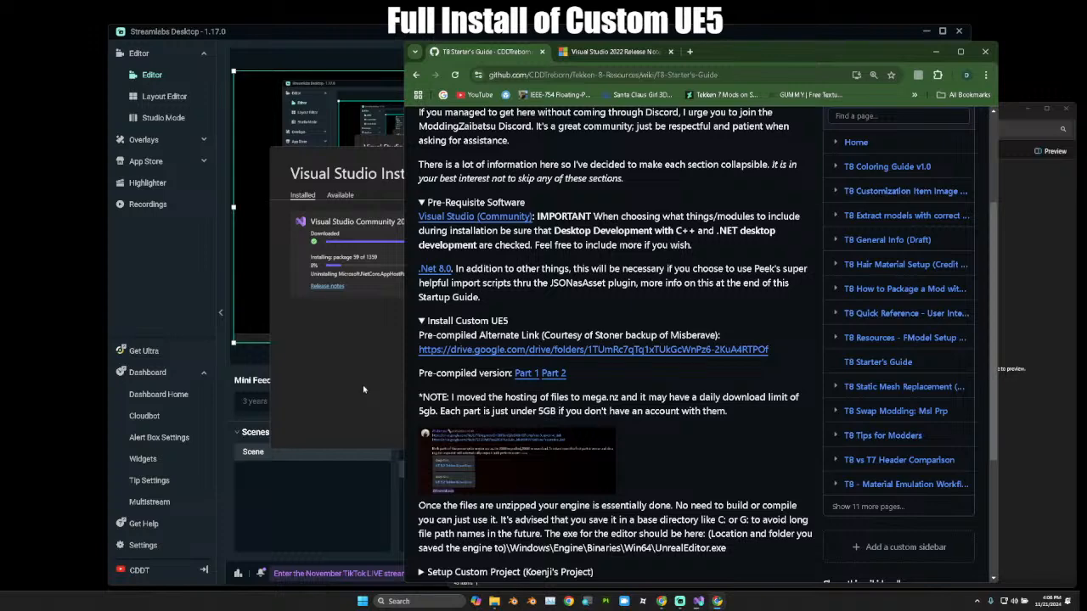
scroll(544, 325, "down", 1)
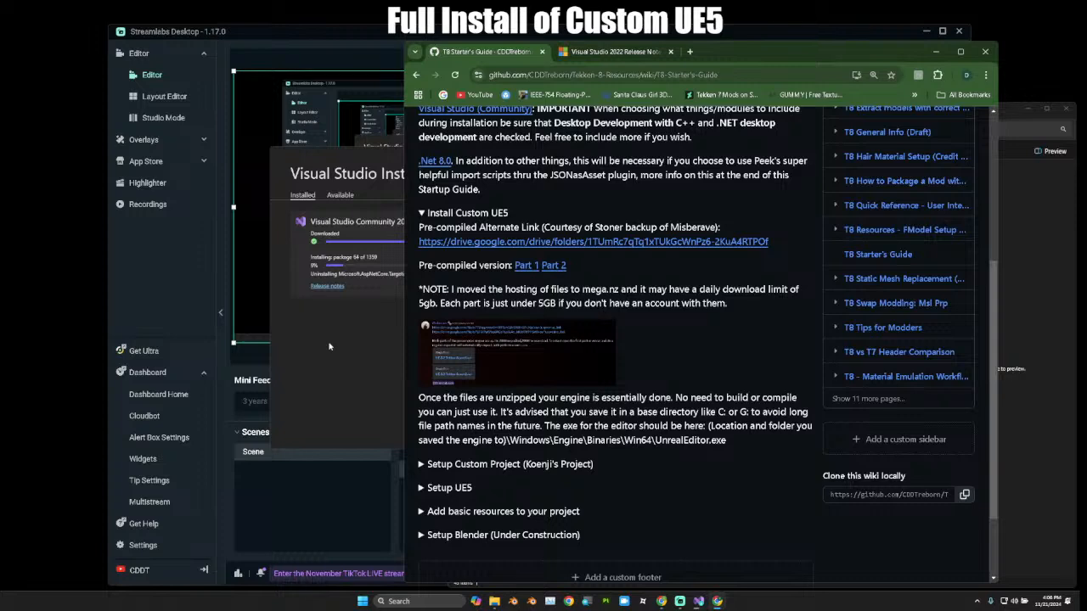
Open the UEV folder on the WD Passport (D:) drive in File Explorer.
left_click(494, 602)
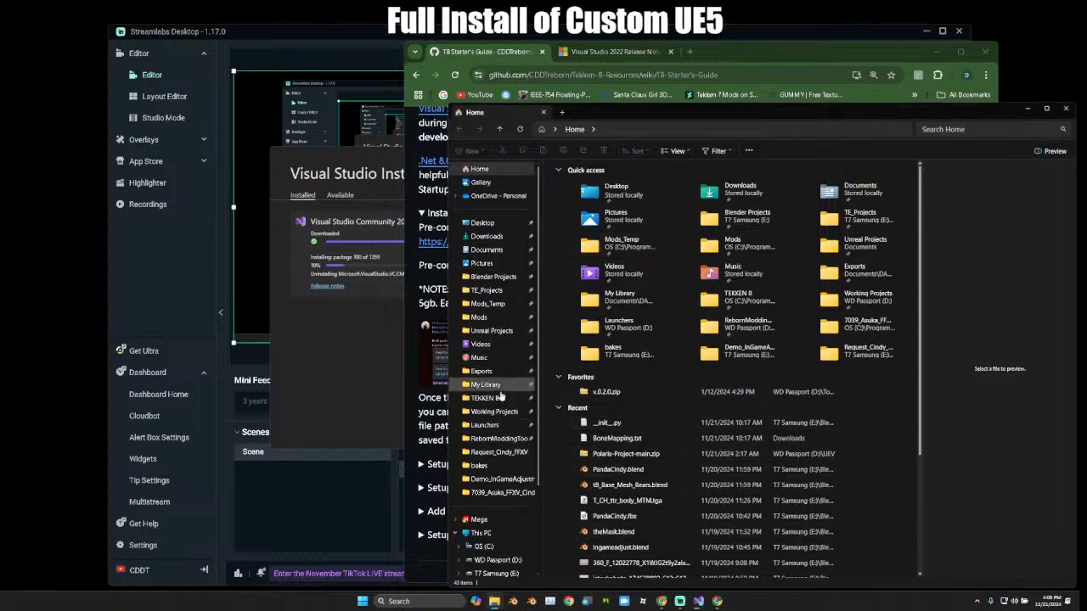
scroll(501, 395, "down", 3)
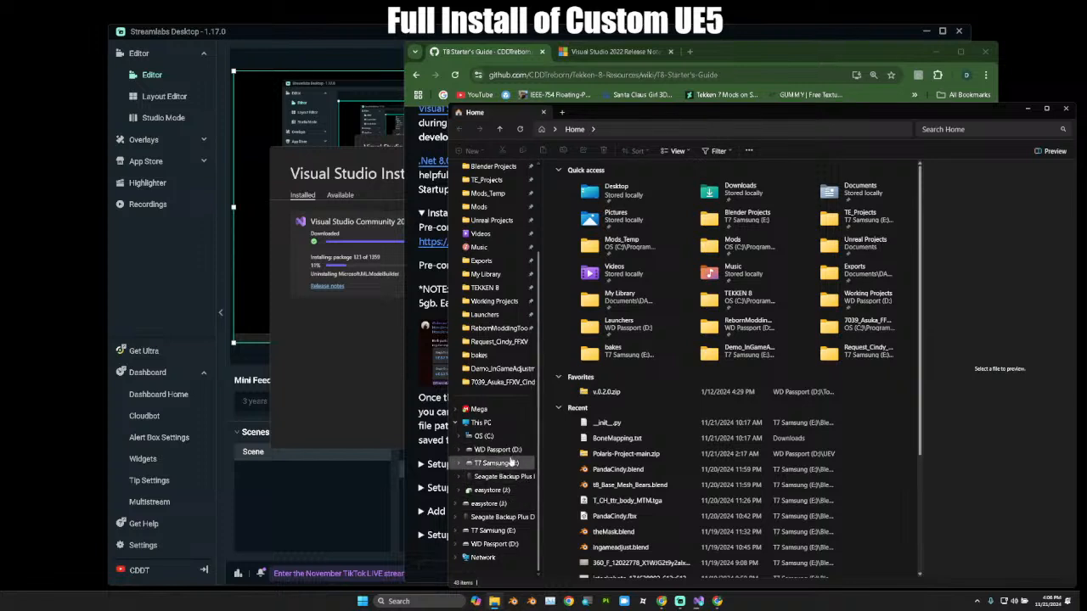
left_click(507, 450)
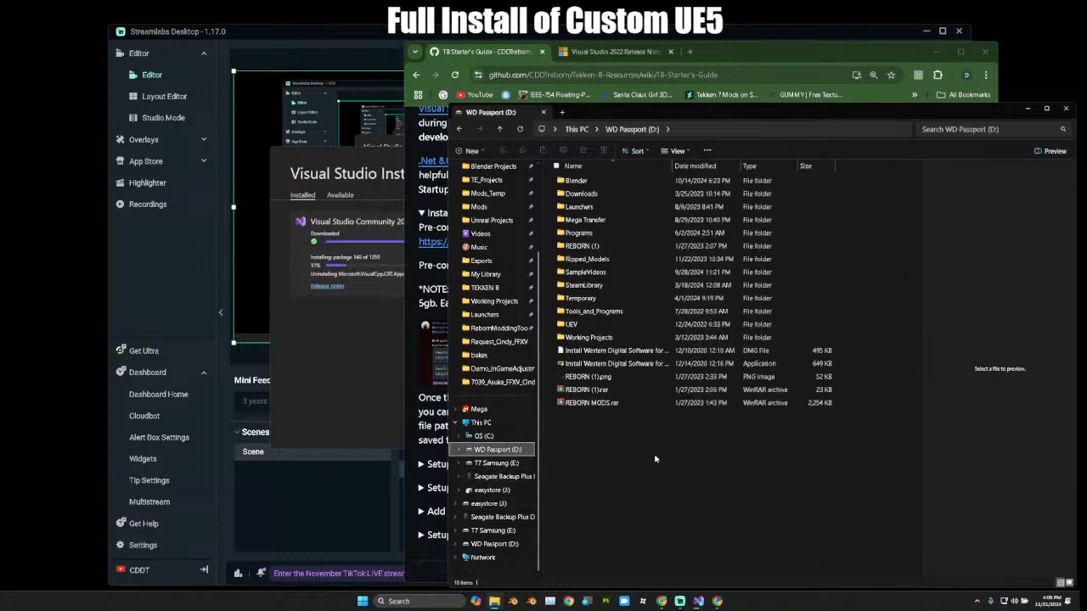
double_click(603, 327)
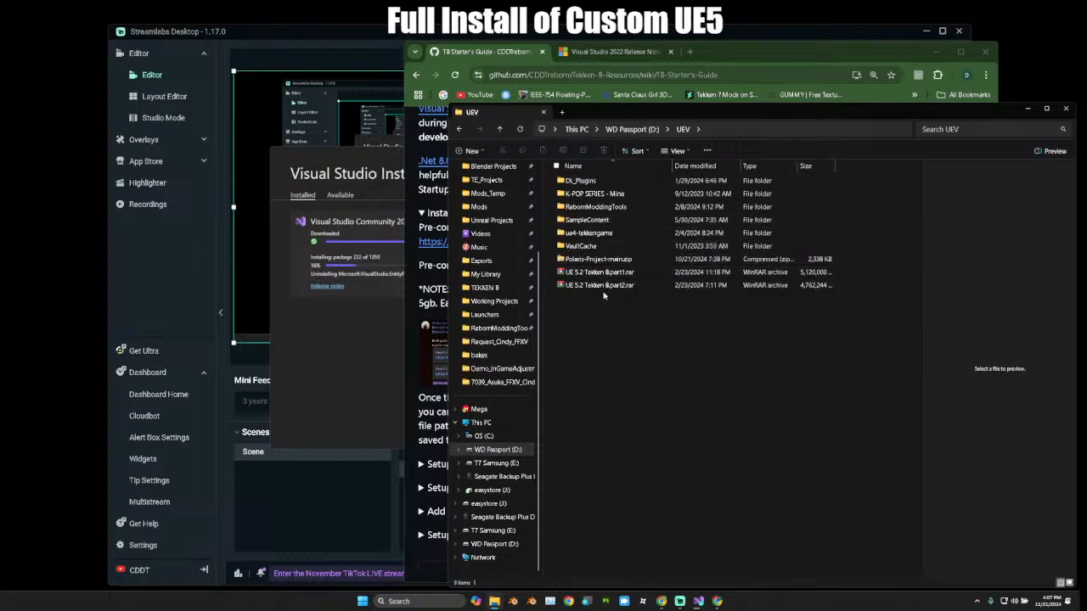
Open the two UE 5.2 Tekken 8 archive parts in WinRAR and dismiss the license and trial notices.
left_click(605, 274)
left_click_drag(638, 317, 597, 286)
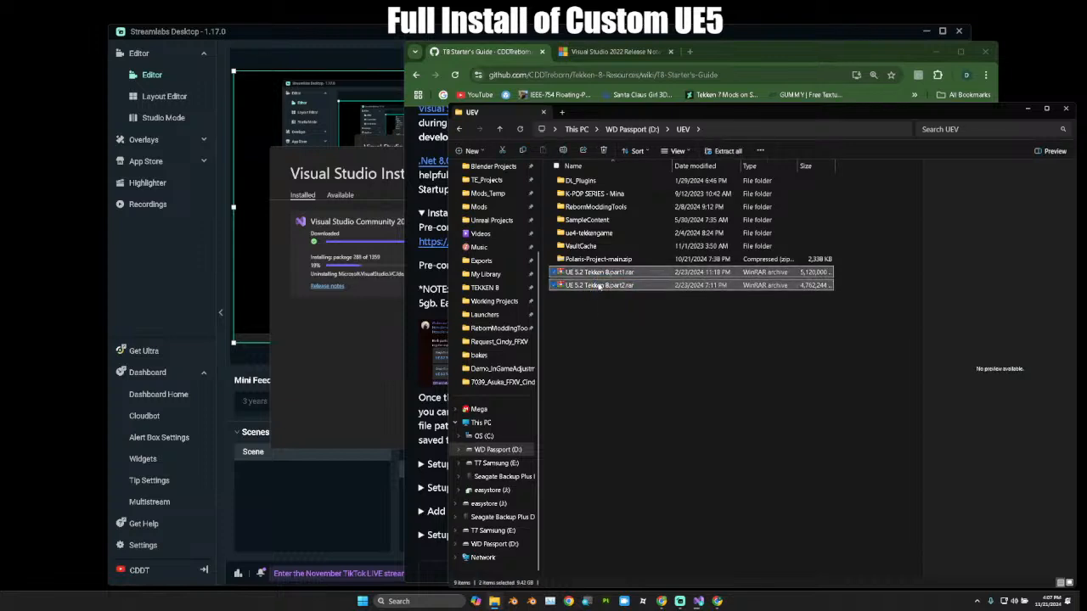
right_click(601, 287)
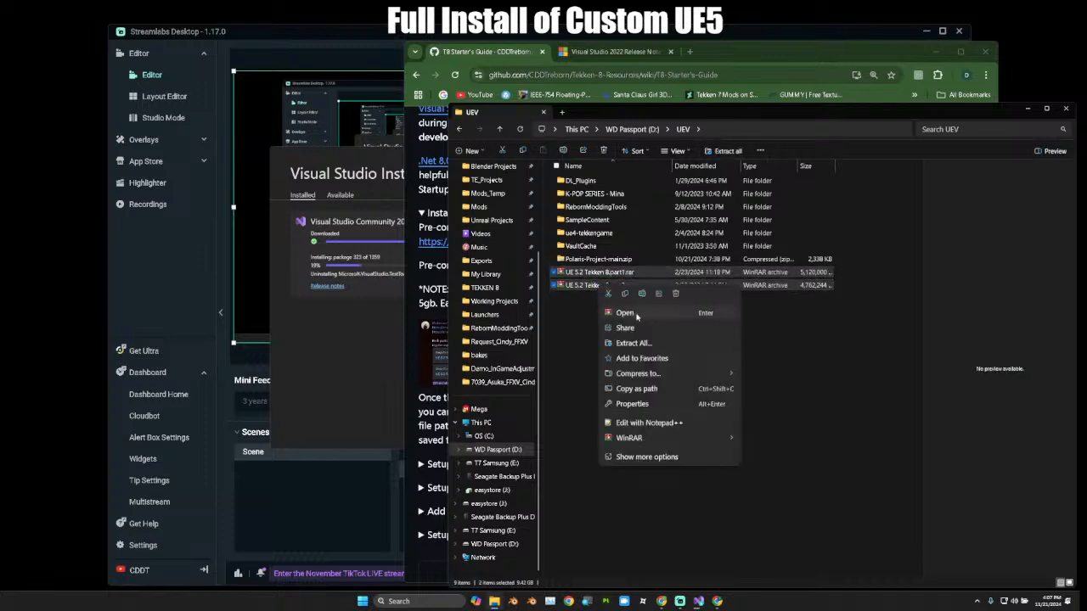
left_click(625, 313)
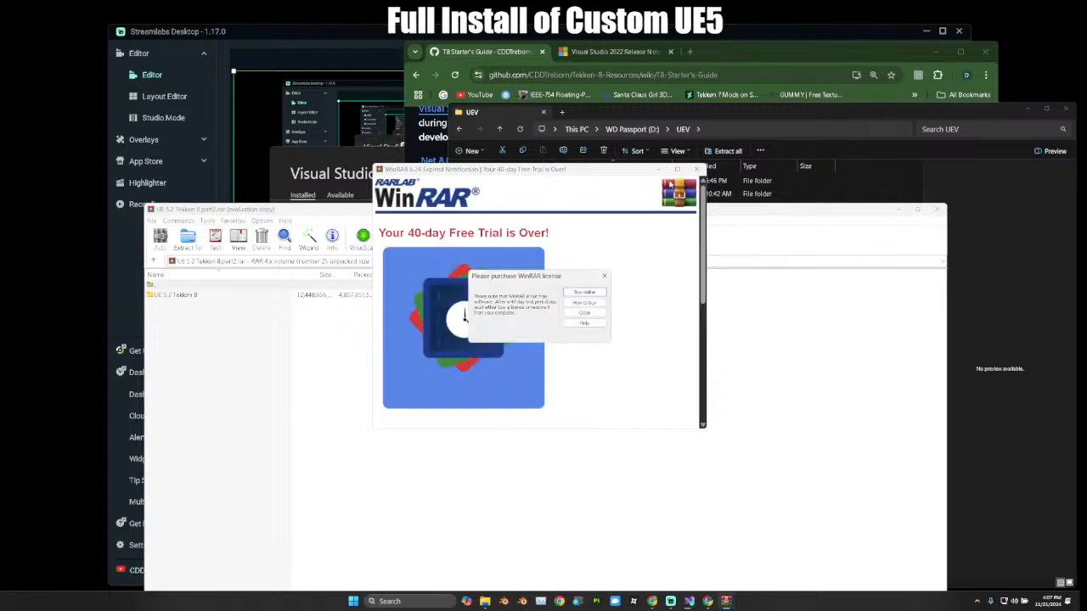
left_click(586, 312)
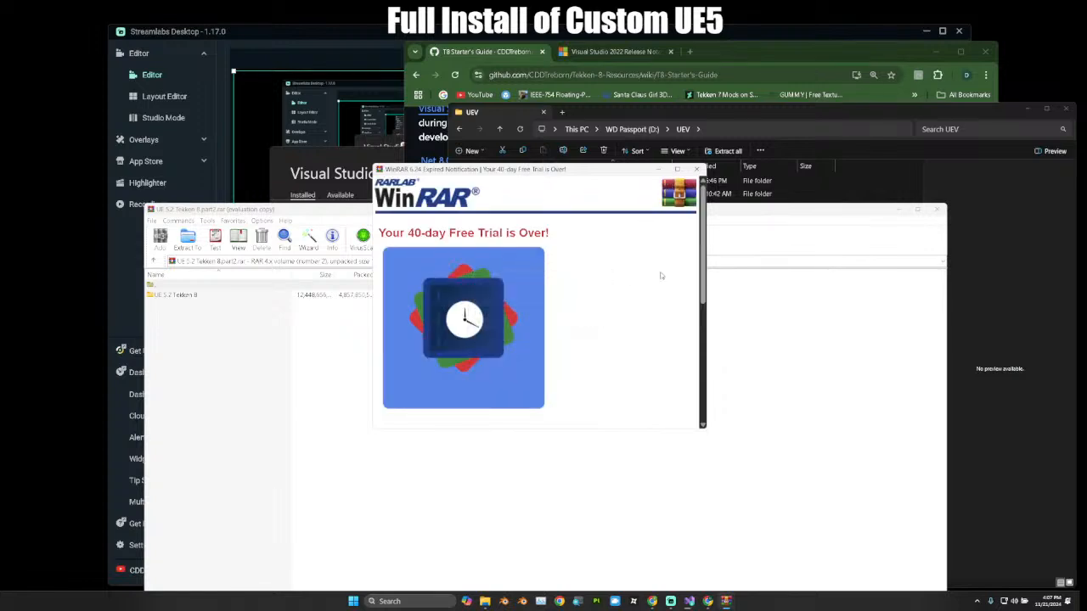
left_click(697, 169)
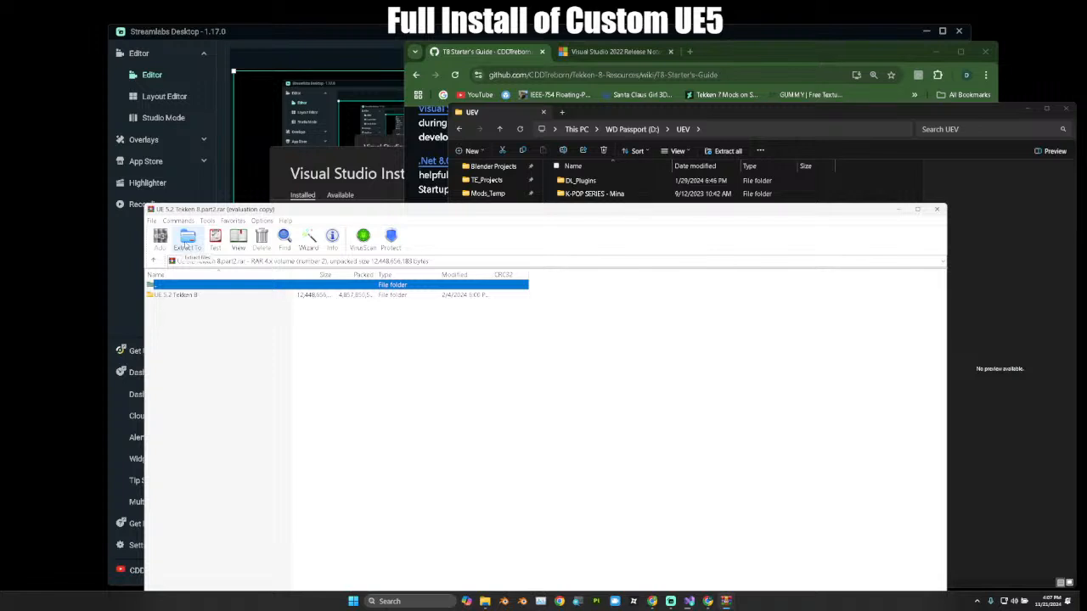
Extract the UE 5.2 Tekken 8 archive contents into the UEV folder on the WD Passport (D:) drive.
double_click(191, 299)
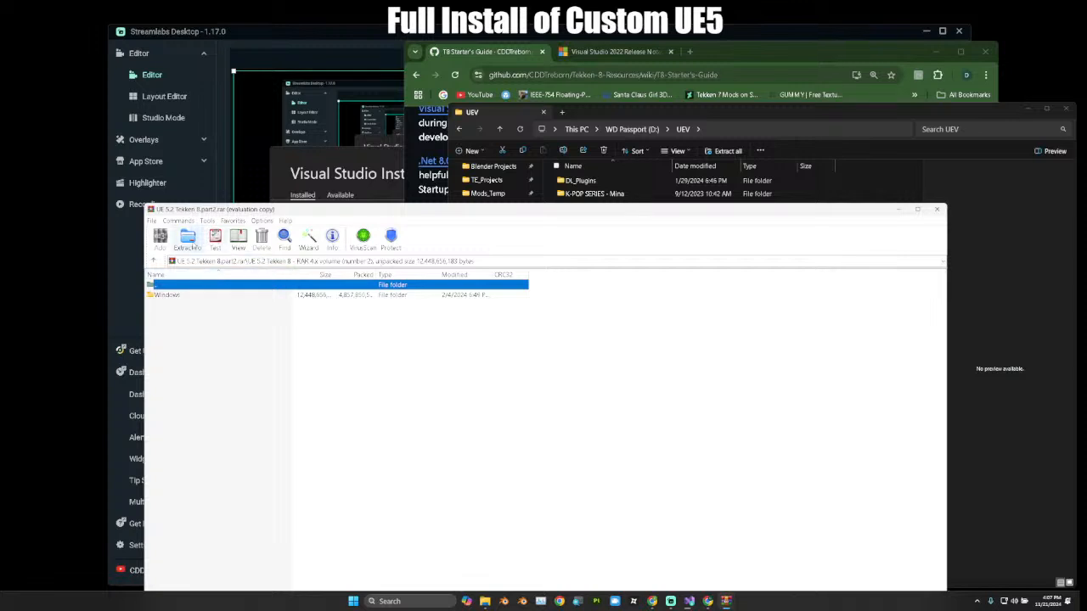
left_click(187, 240)
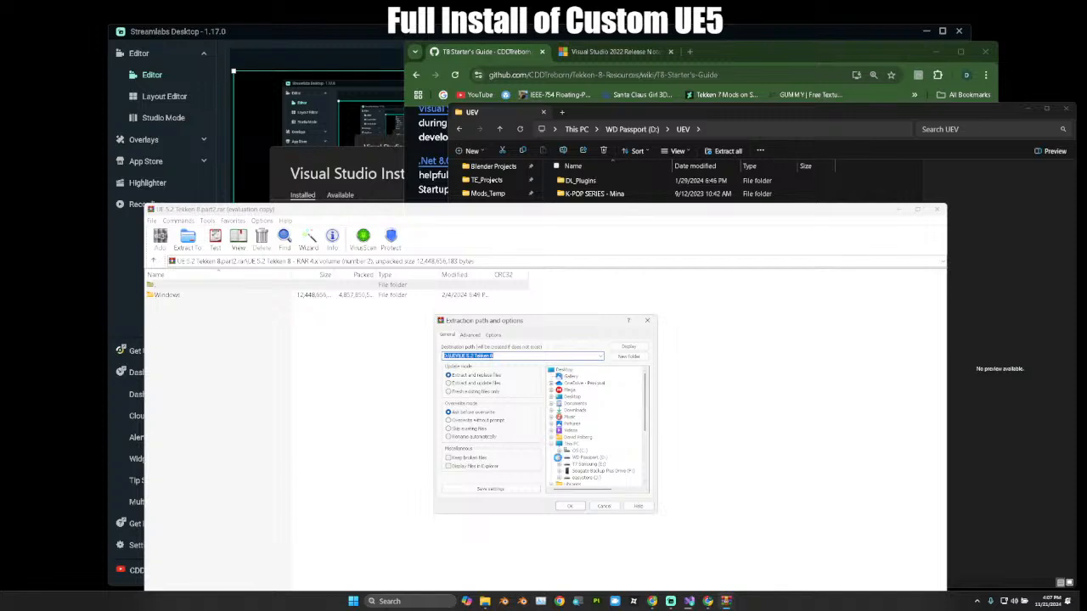
left_click(557, 458)
left_click(584, 470)
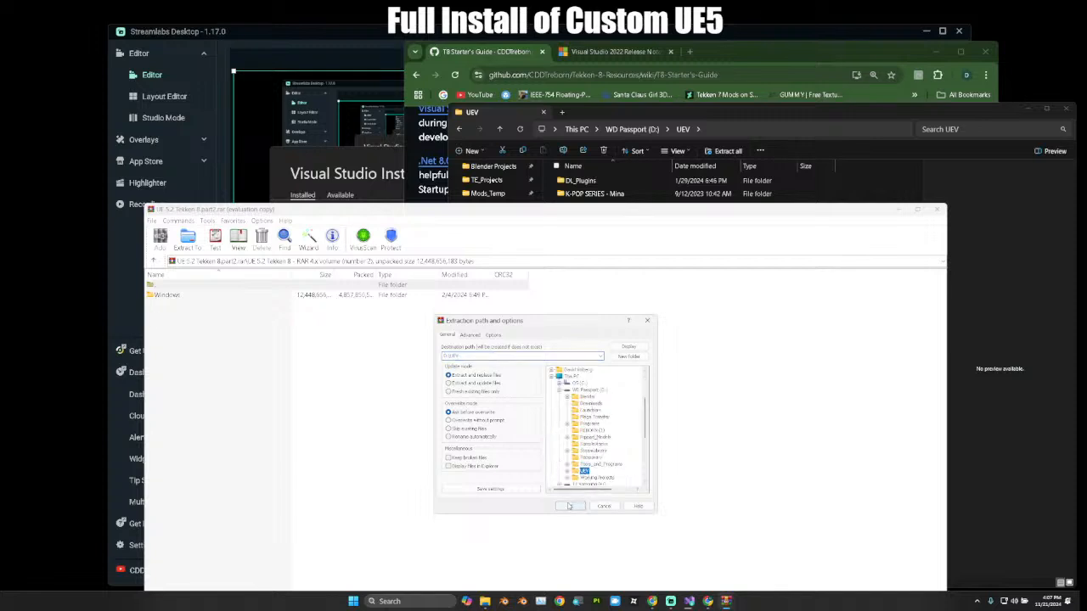
left_click(569, 506)
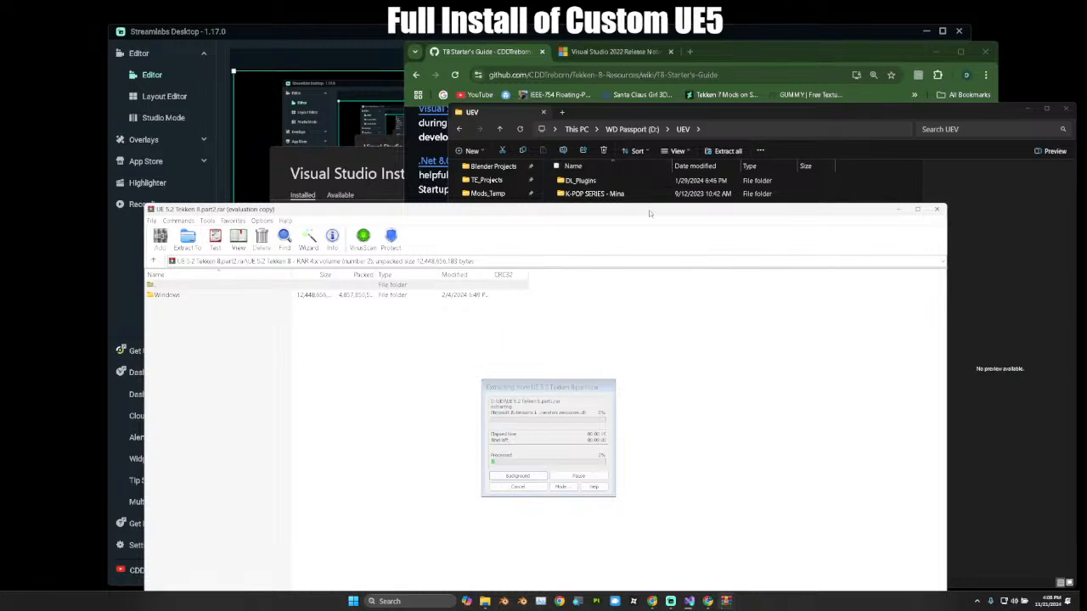
Return to the T8 Starter's Guide and expand the Setup Custom Project (Koenji's Project) section to review its steps.
left_click(604, 54)
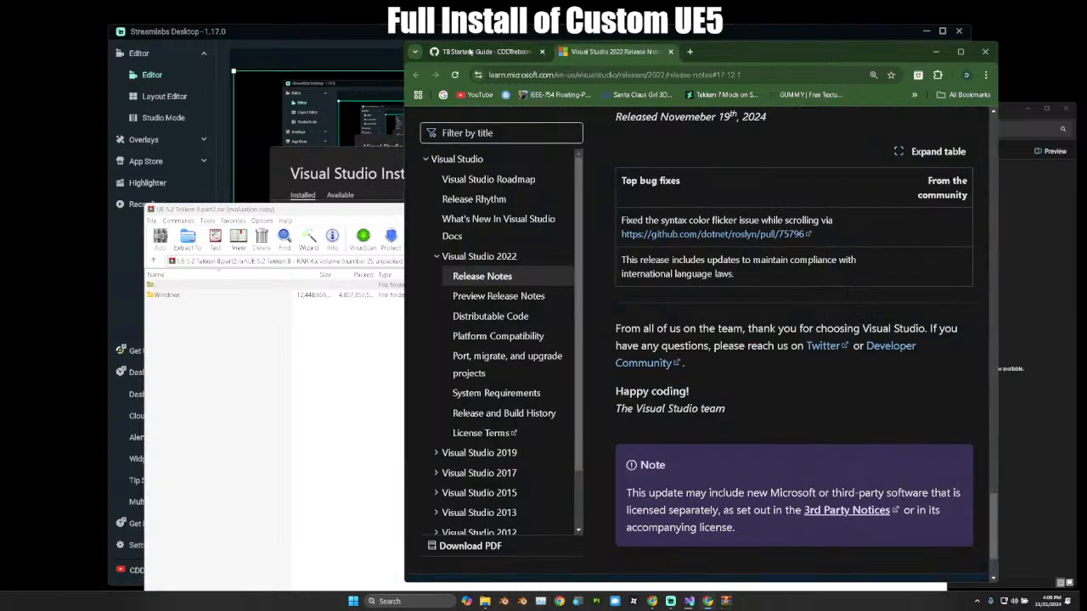
left_click(469, 53)
scroll(501, 387, "down", 3)
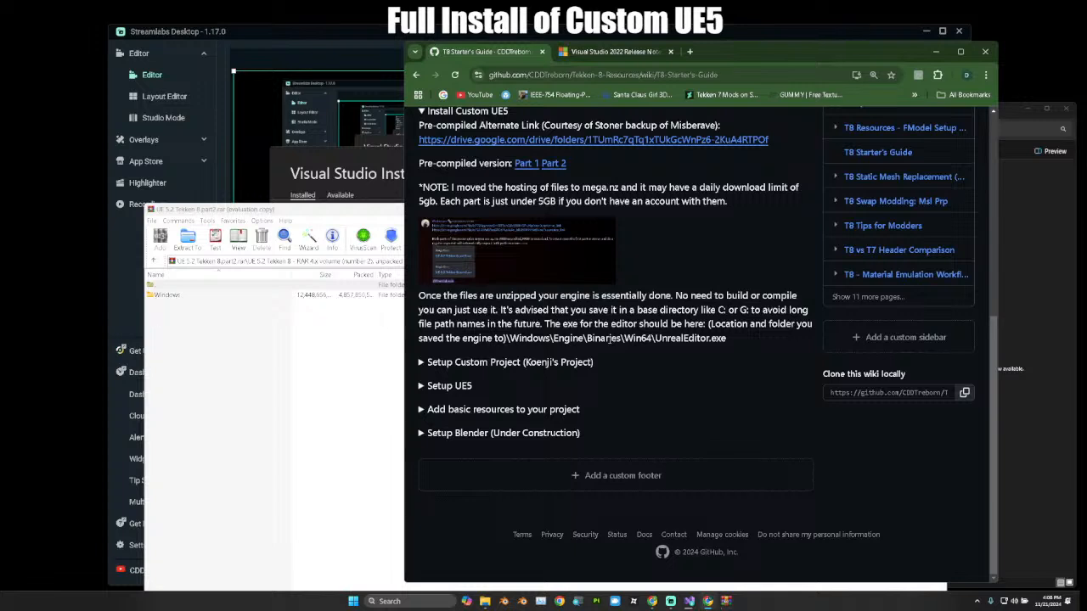
left_click(474, 364)
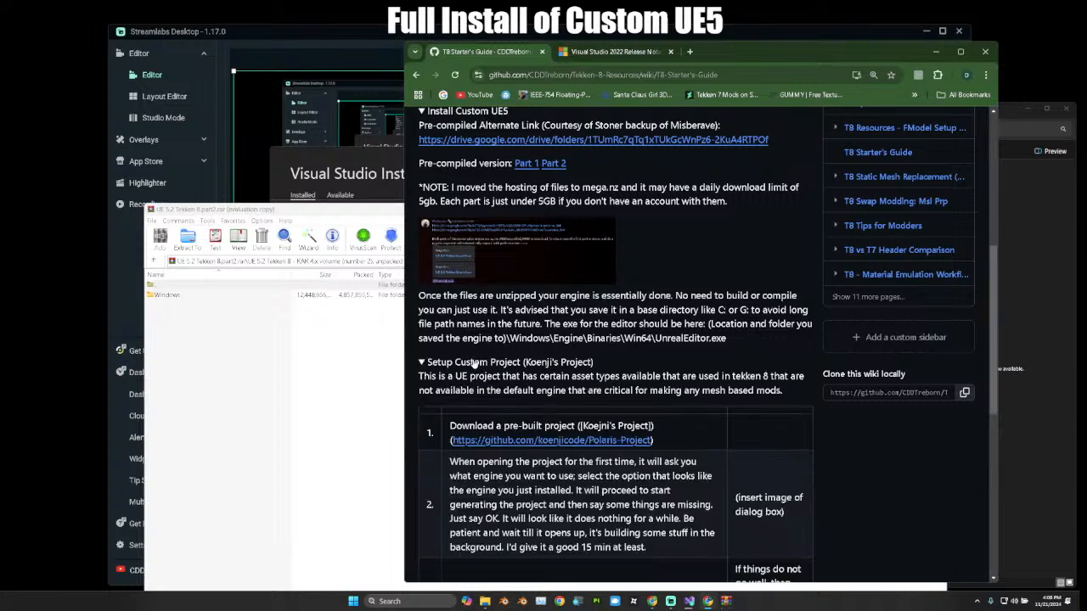
scroll(598, 370, "down", 3)
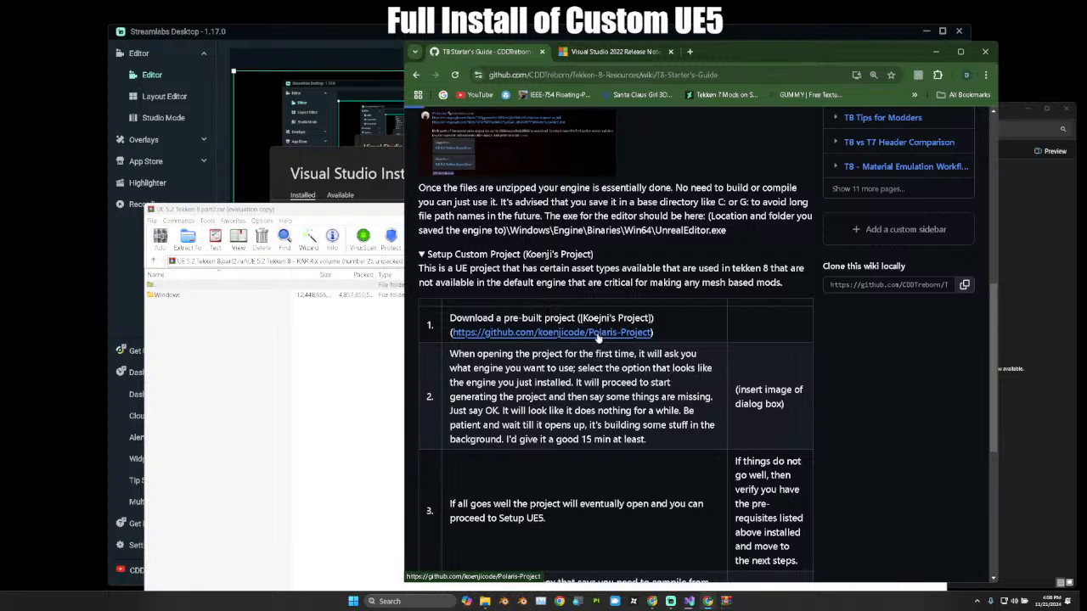
Open the Polaris-Project GitHub repository linked in the guide and look through its code options and file list.
left_click(597, 335)
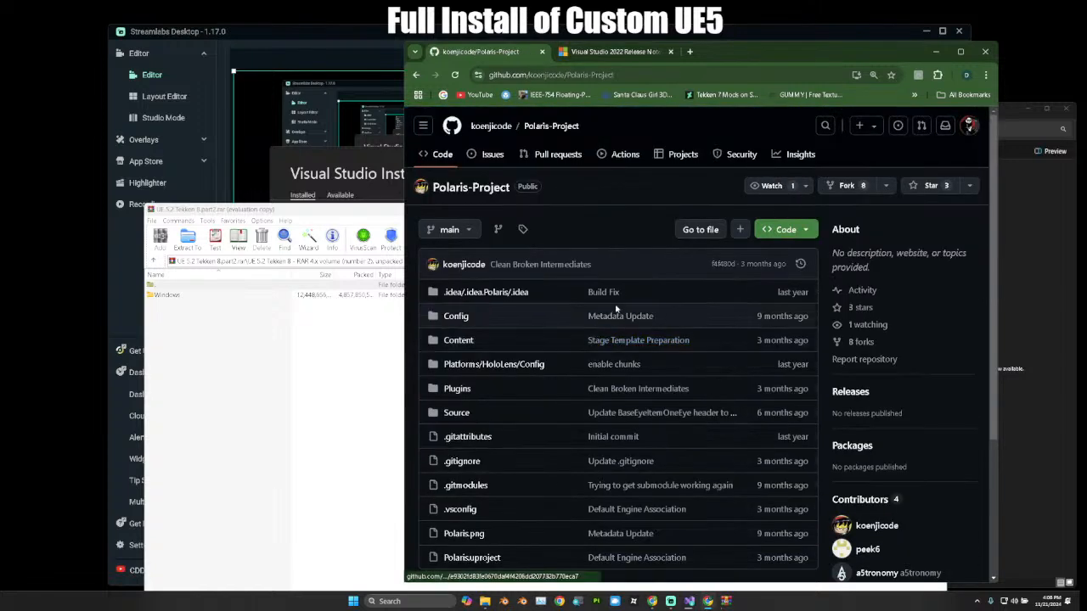
left_click(795, 230)
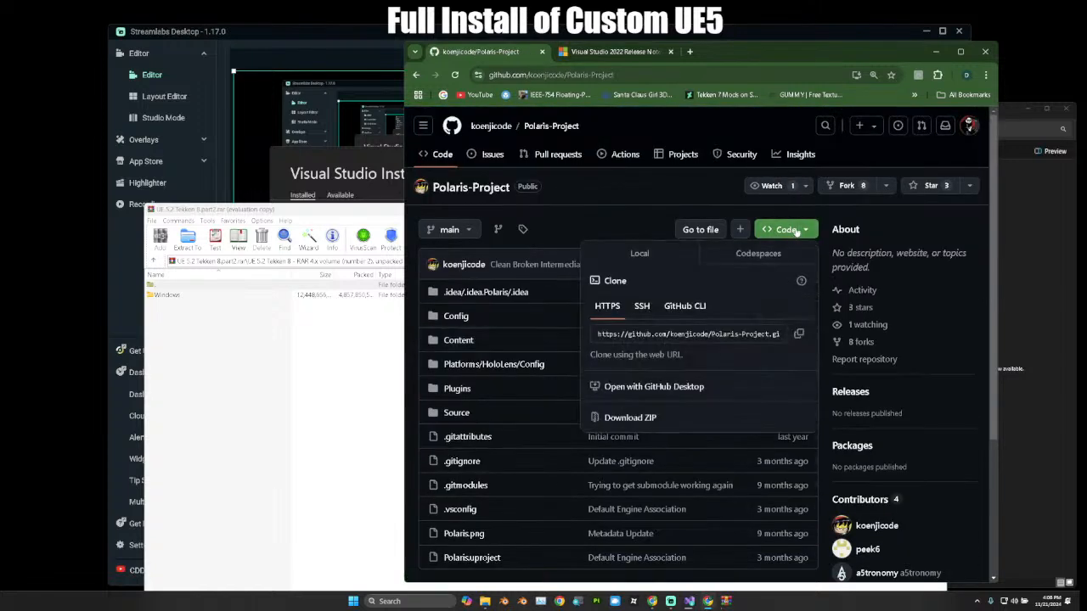
left_click(553, 235)
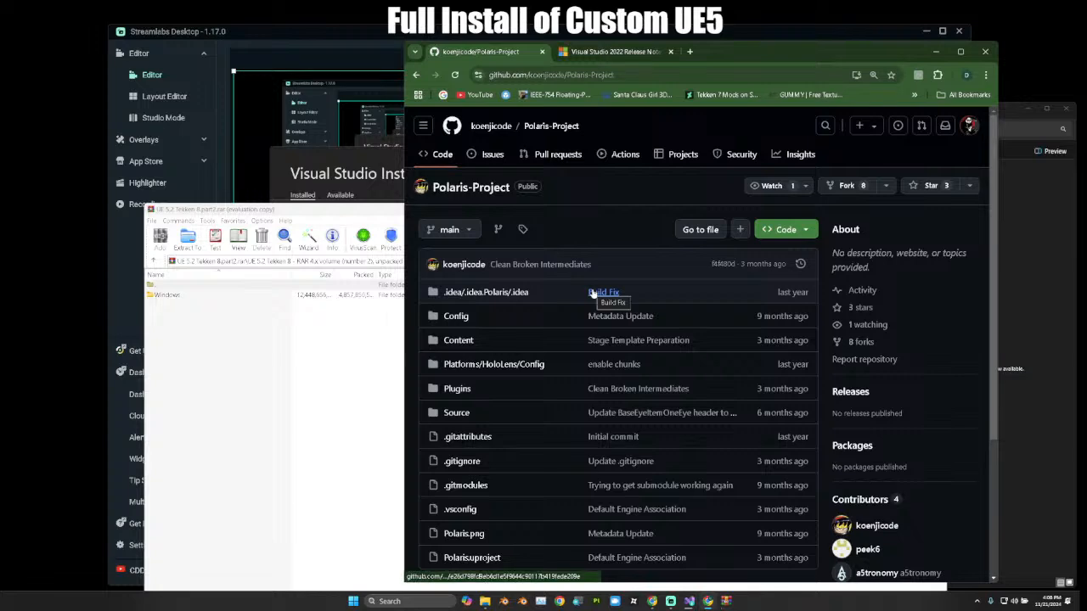
scroll(735, 346, "down", 3)
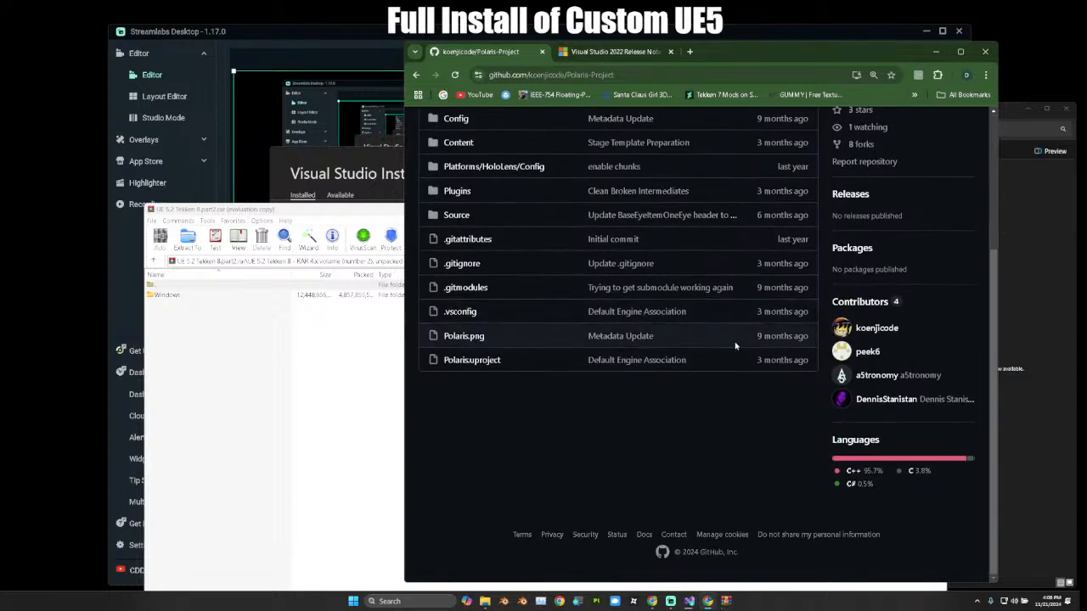
scroll(734, 345, "up", 3)
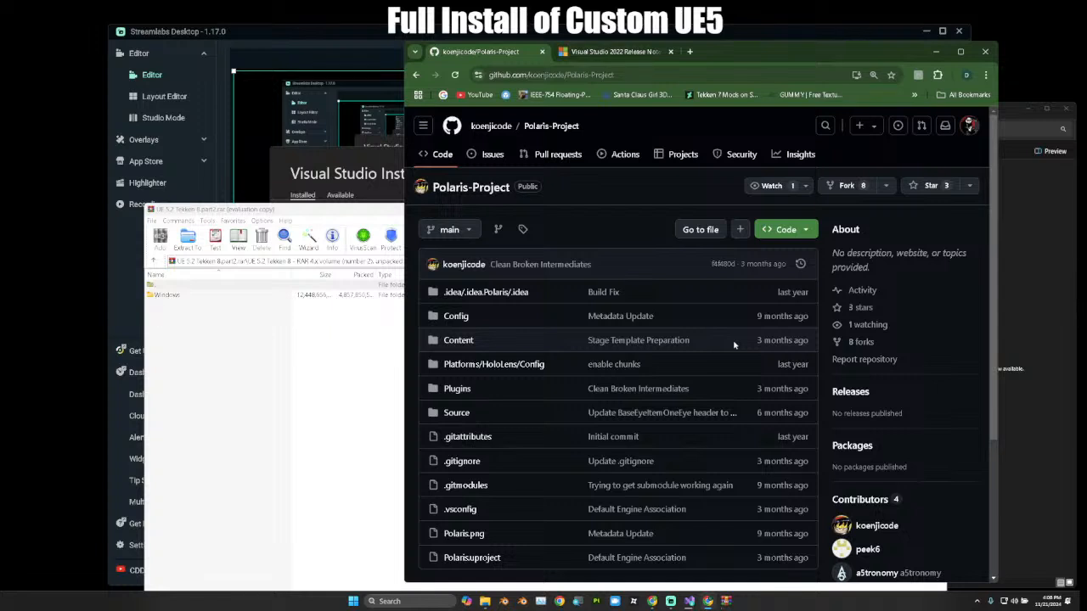
Download the Polaris-Project repository as a ZIP into the UEV folder on WD Passport (D:), replacing the existing Polaris-Project-main.zip.
left_click(786, 230)
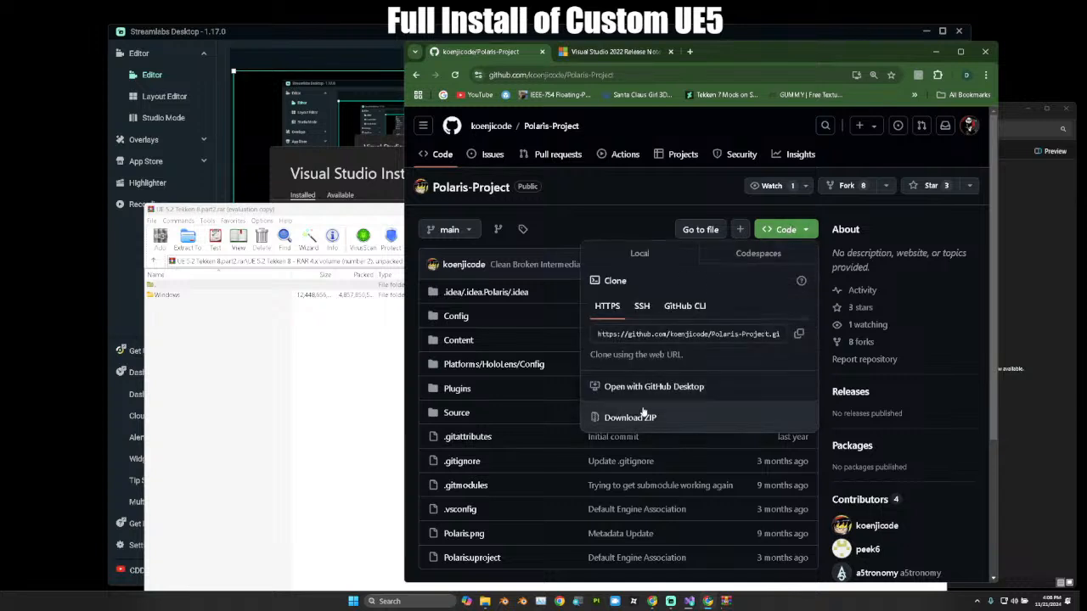
left_click(639, 422)
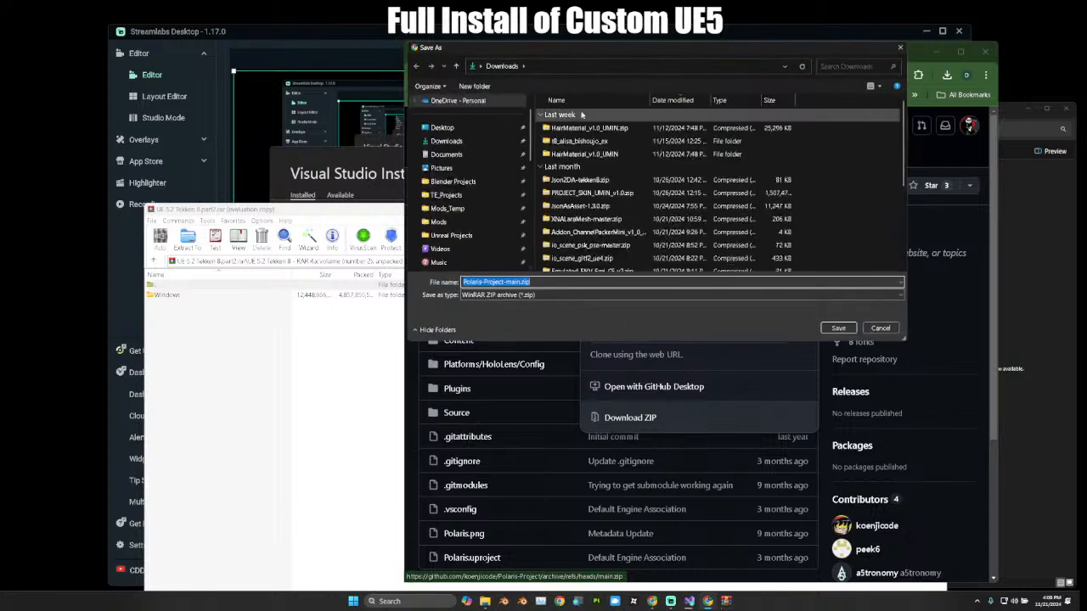
left_click(840, 328)
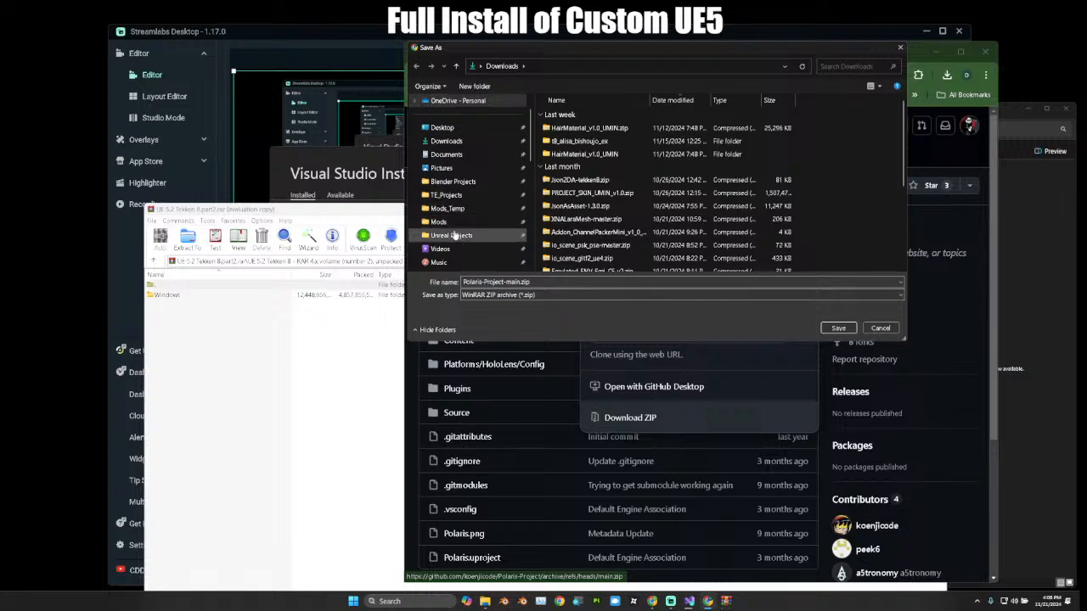
scroll(459, 237, "down", 3)
scroll(469, 183, "up", 3)
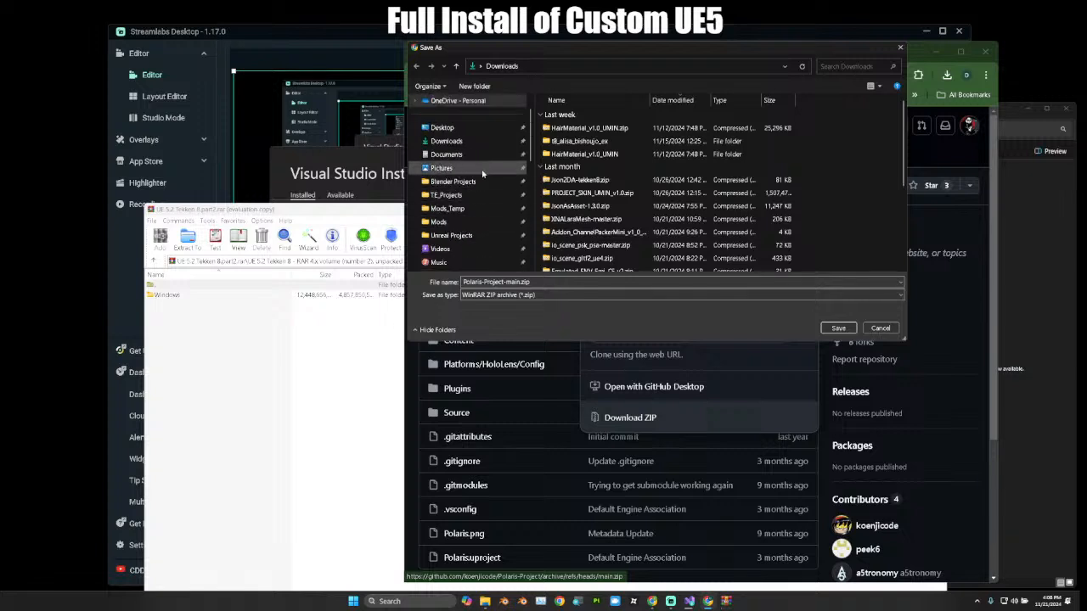
scroll(482, 161, "down", 4)
scroll(481, 242, "down", 3)
left_click(478, 221)
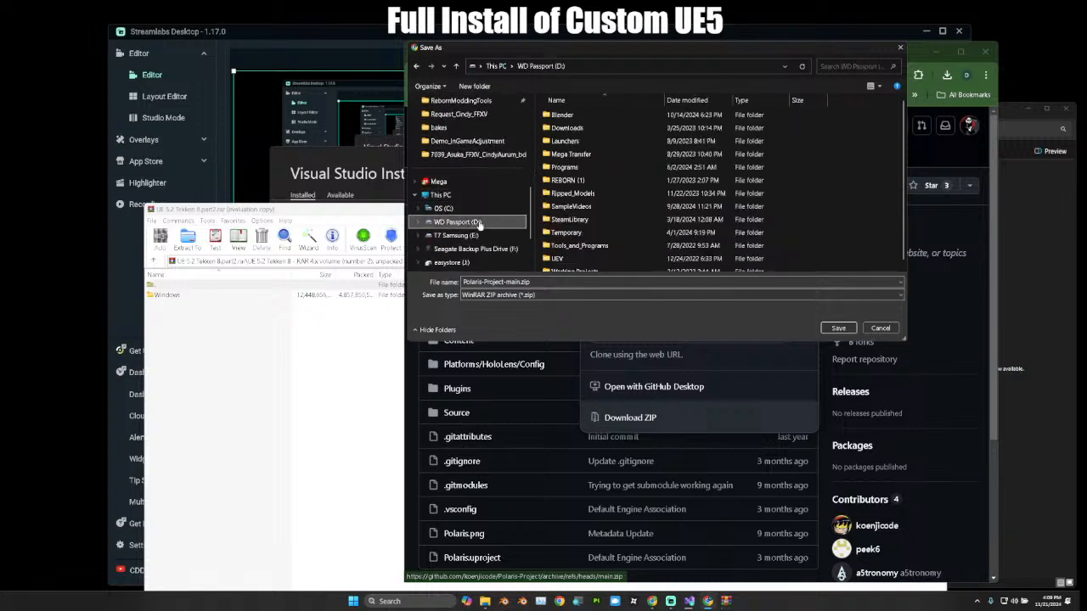
double_click(584, 259)
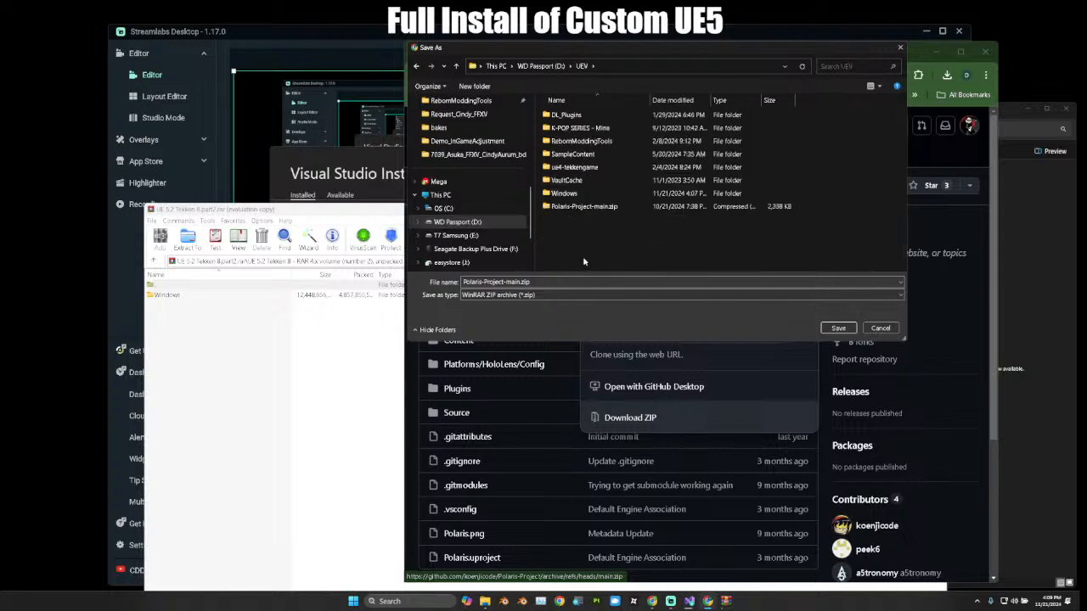
left_click(592, 207)
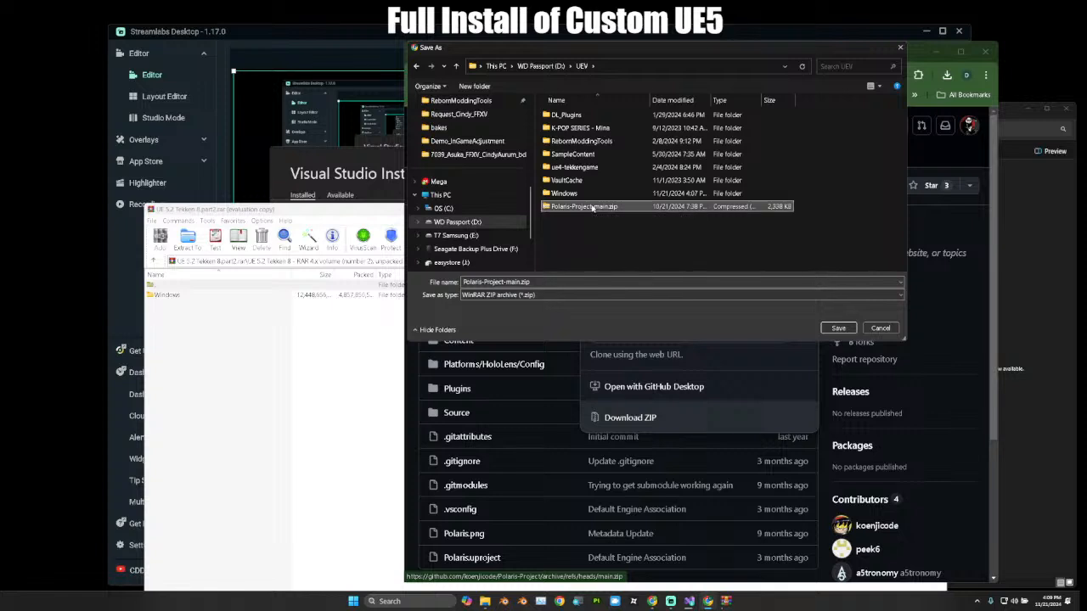
left_click(839, 328)
left_click(559, 303)
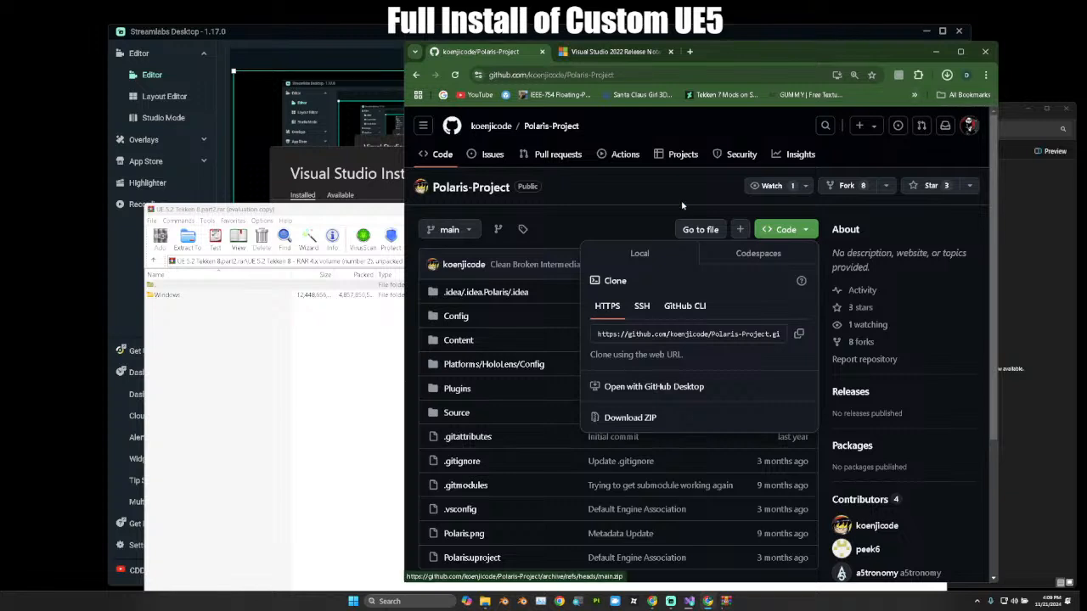
Bring up the WinRAR diagnostic messages and widen the message column to read the full text.
left_click(316, 326)
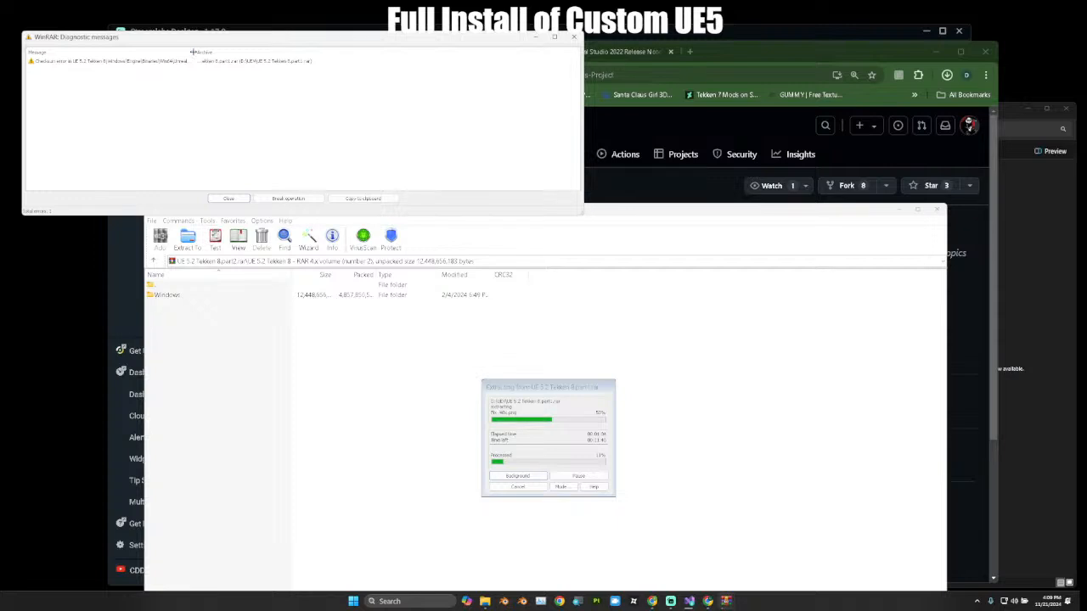
left_click_drag(195, 52, 266, 51)
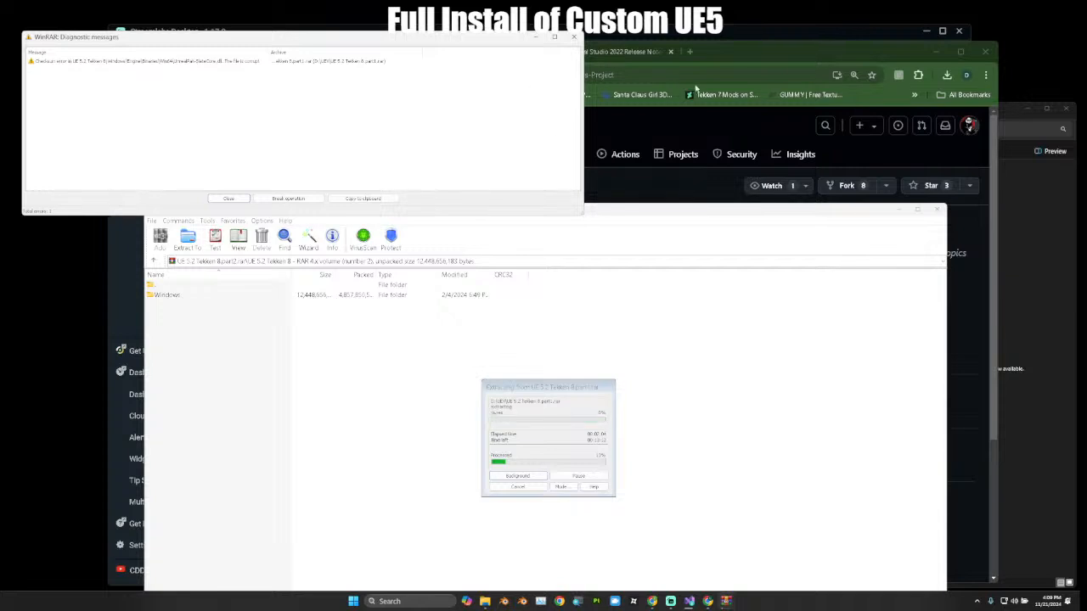
Show the downloaded Polaris-Project-main.zip in its folder and extract it with 7-Zip into a Polaris-Project-main subfolder.
left_click(728, 54)
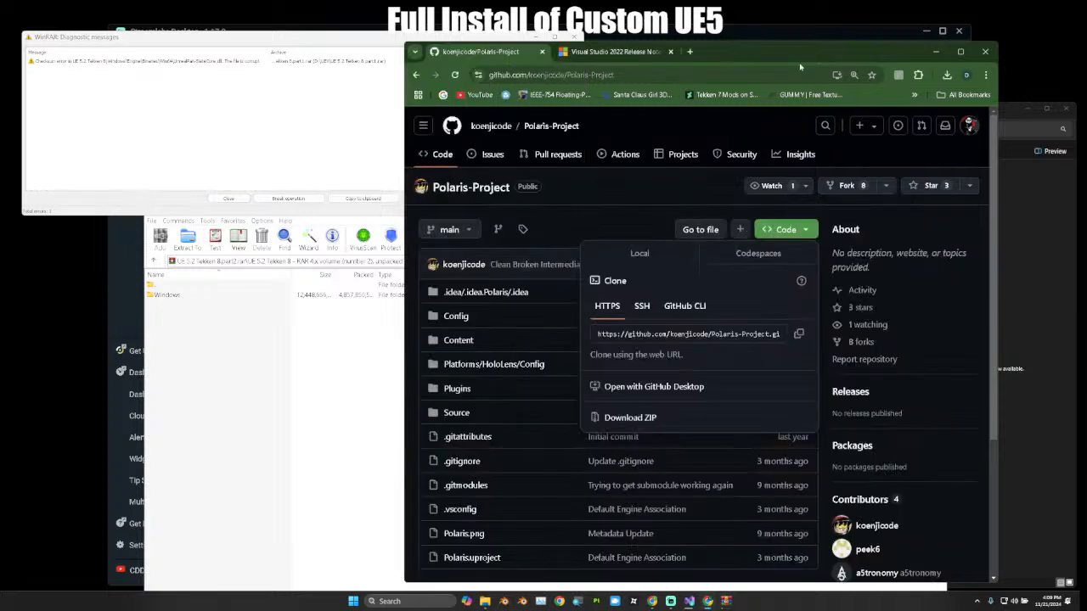
left_click(948, 76)
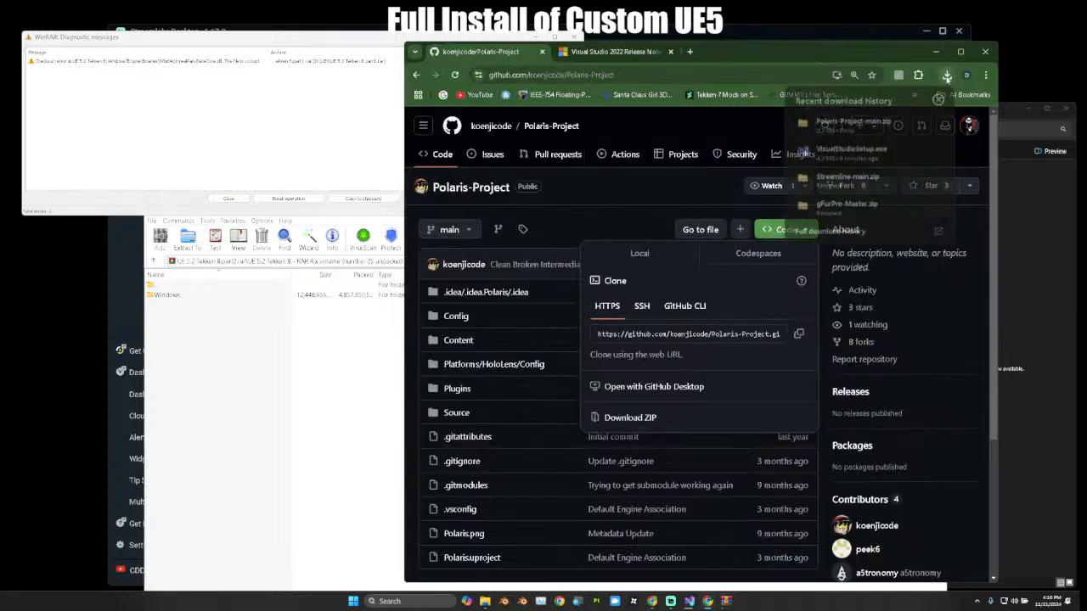
left_click(918, 122)
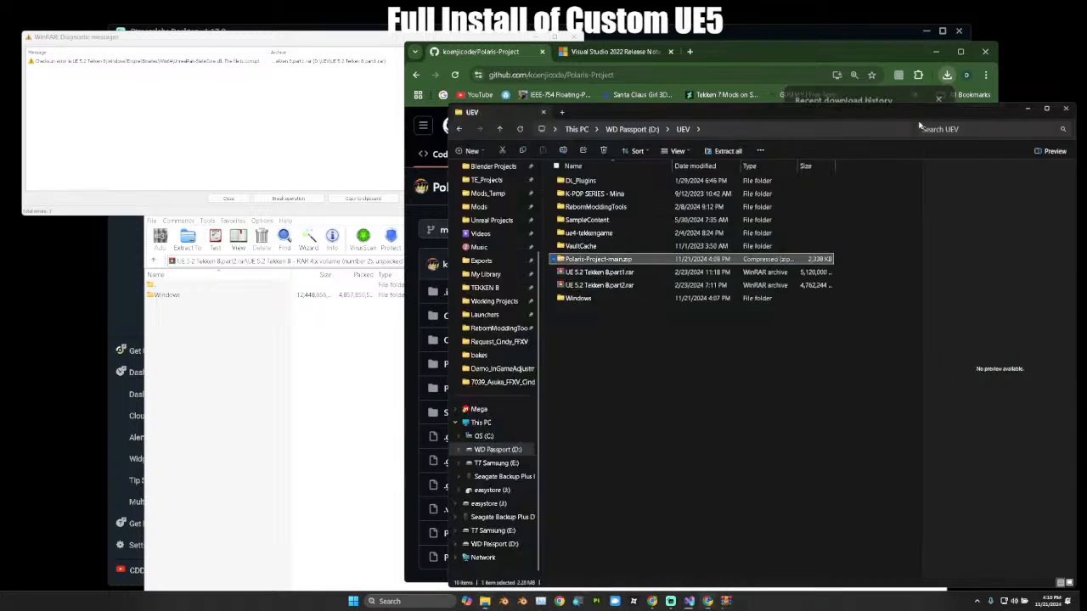
right_click(618, 266)
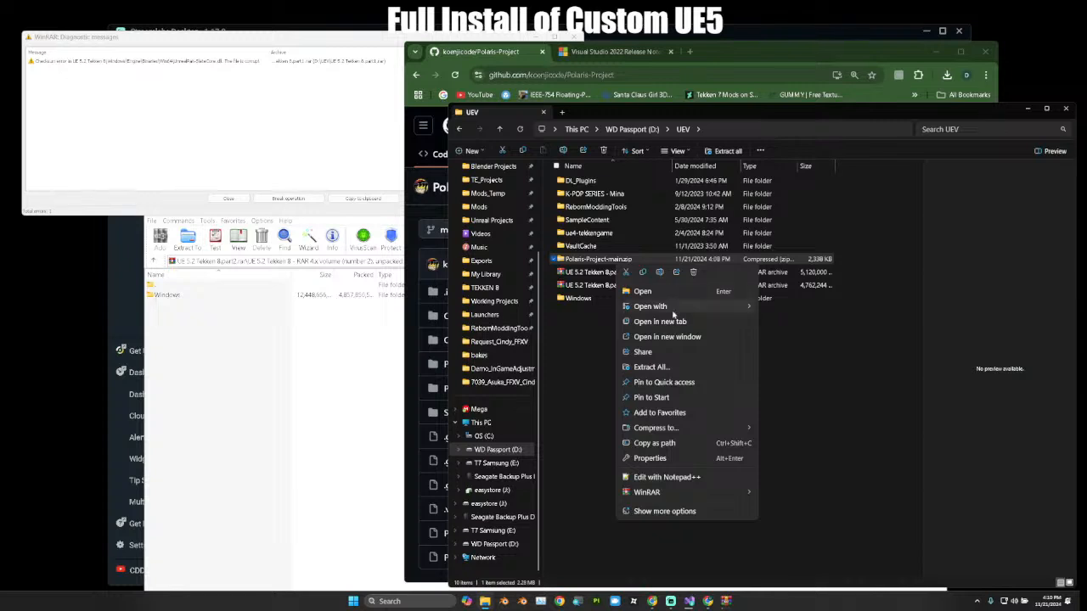
left_click(658, 513)
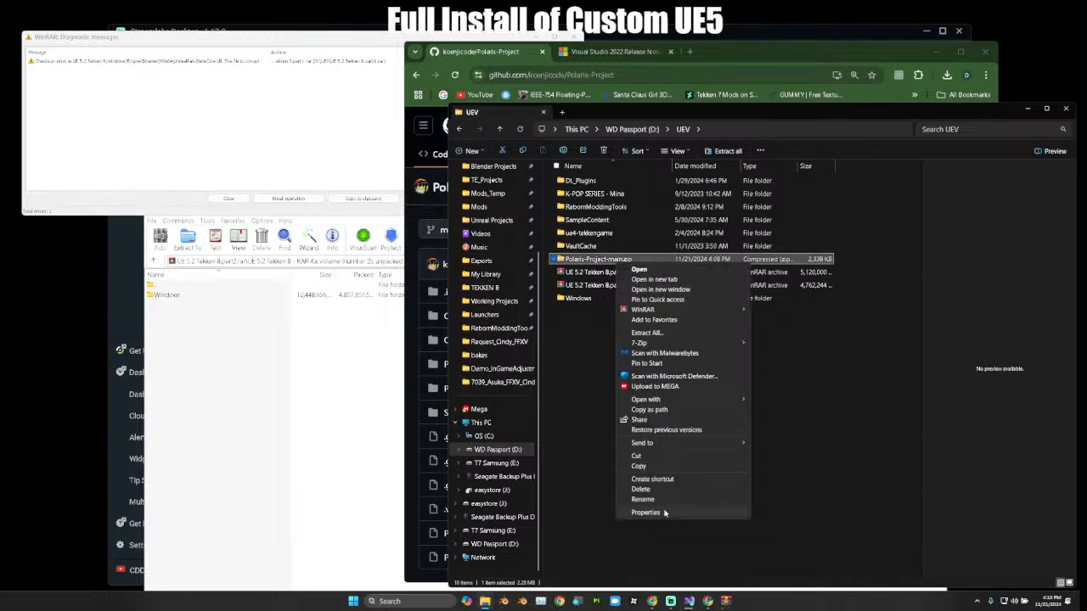
mouse_move(726, 343)
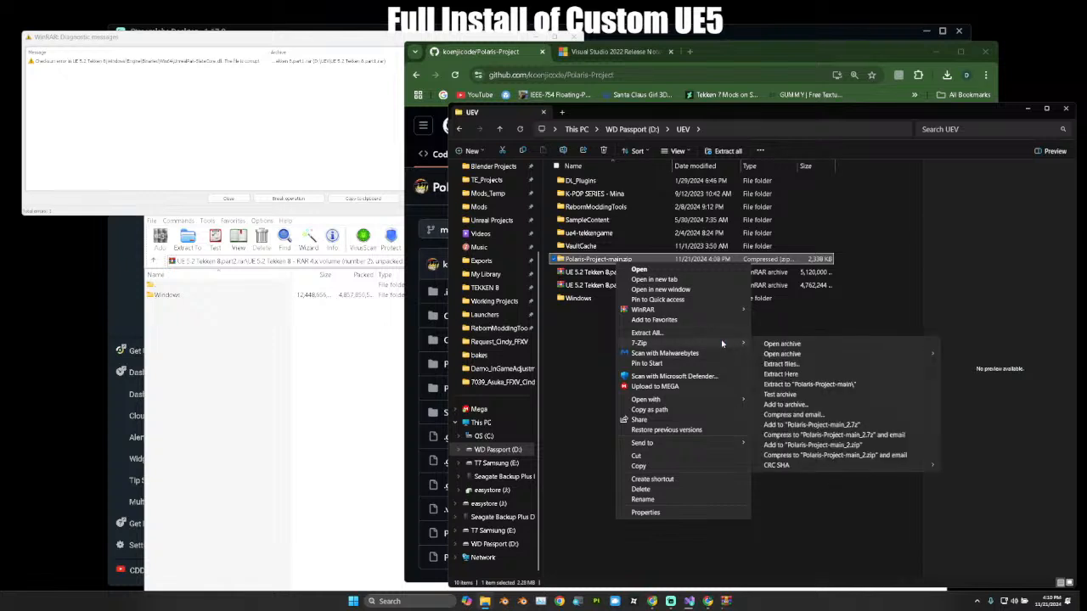
left_click(828, 386)
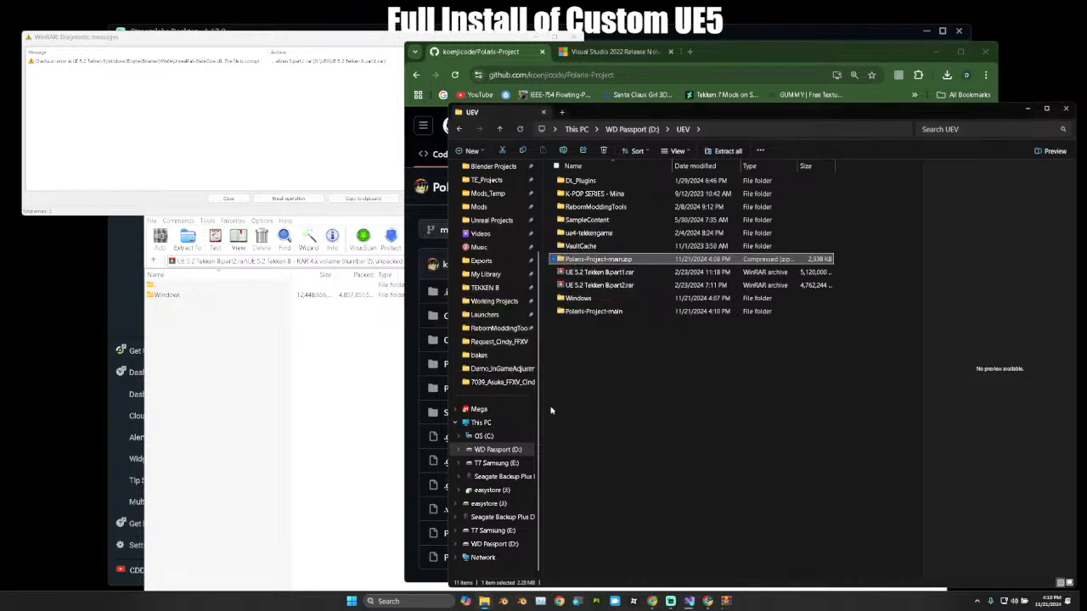
left_click(616, 390)
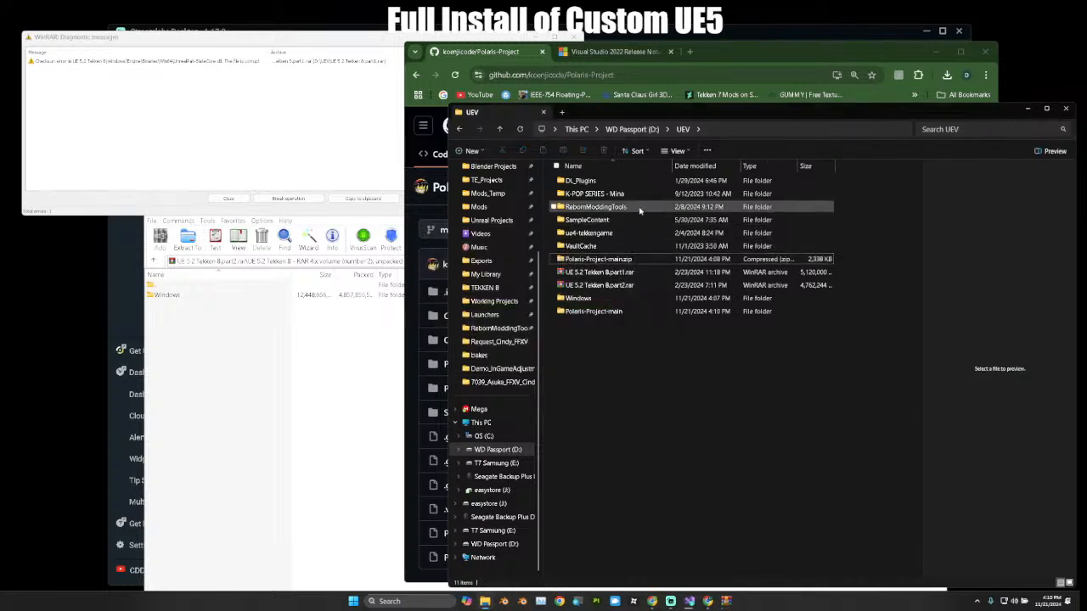
Inspect the extracted Windows\Engine folder contents and return to the UEV folder.
double_click(606, 299)
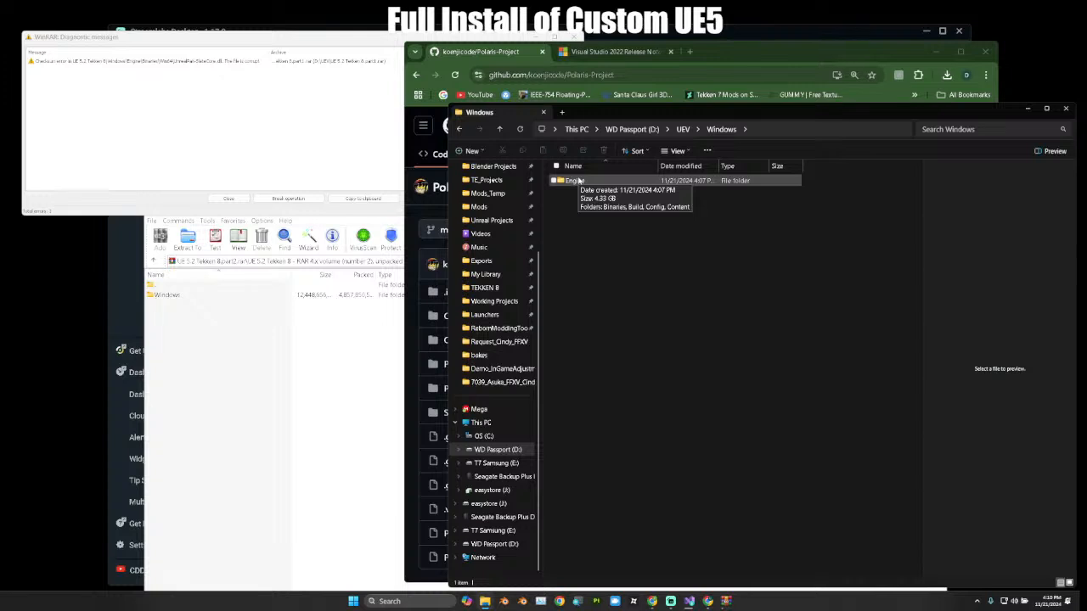
double_click(577, 181)
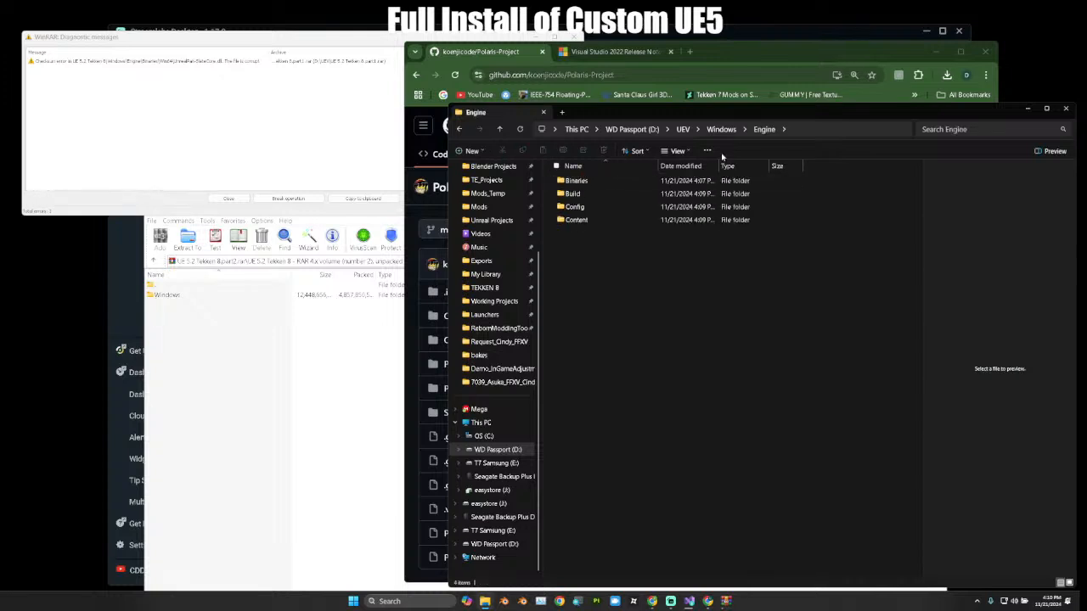
left_click(687, 130)
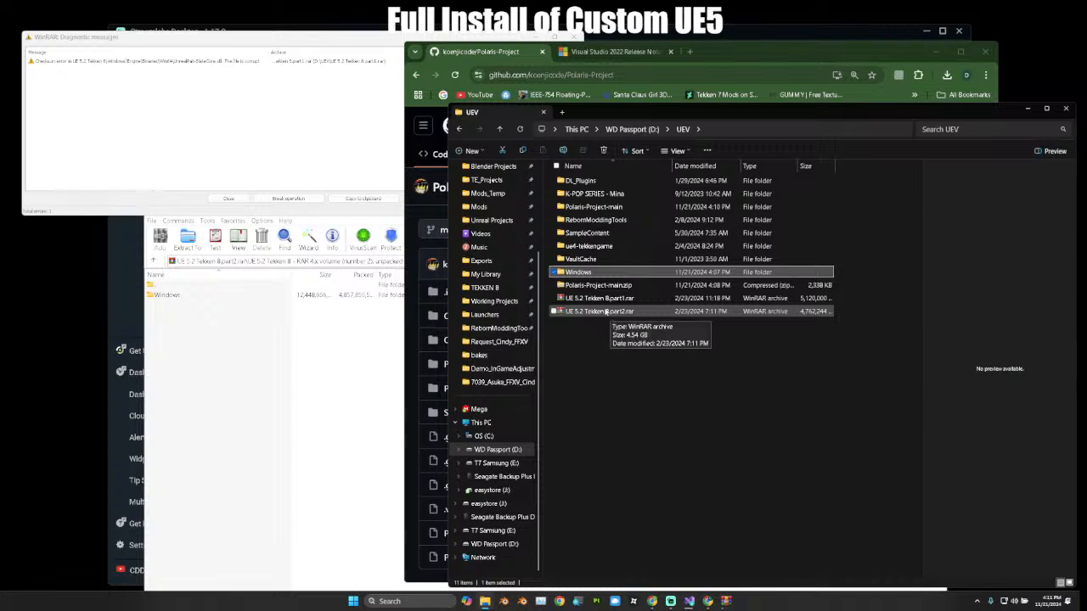
Check the WinRAR extraction progress, view its command parameters without changing them, and return to the browser.
left_click(346, 153)
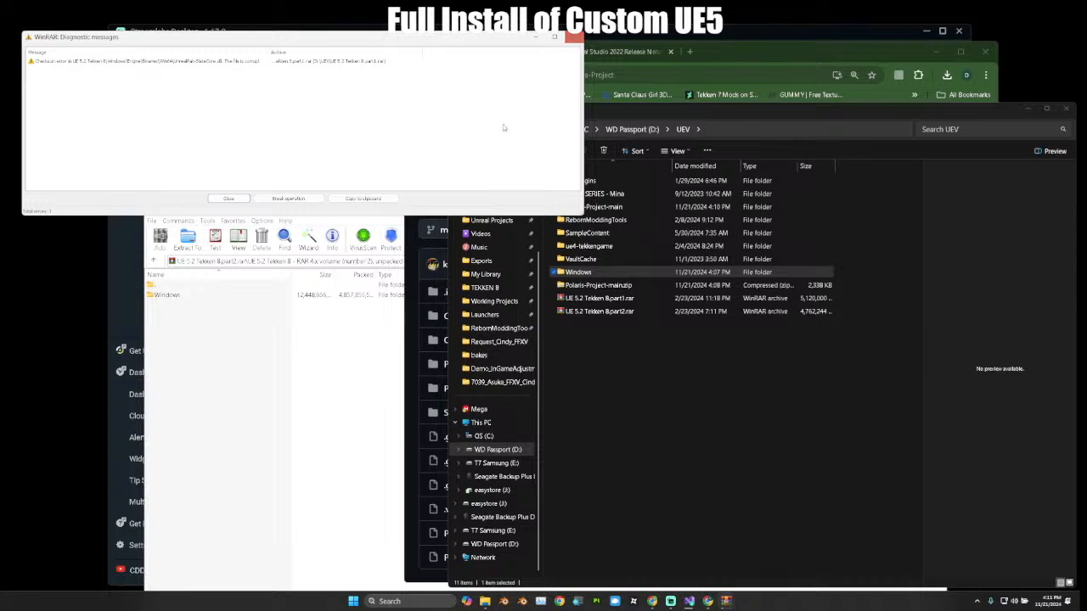
left_click(325, 330)
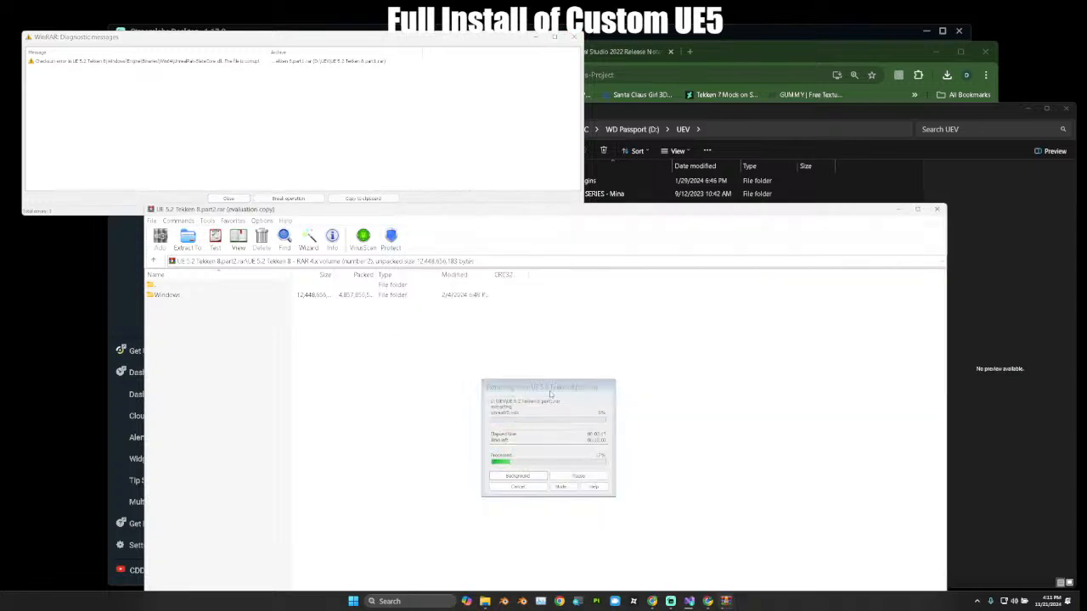
left_click(567, 491)
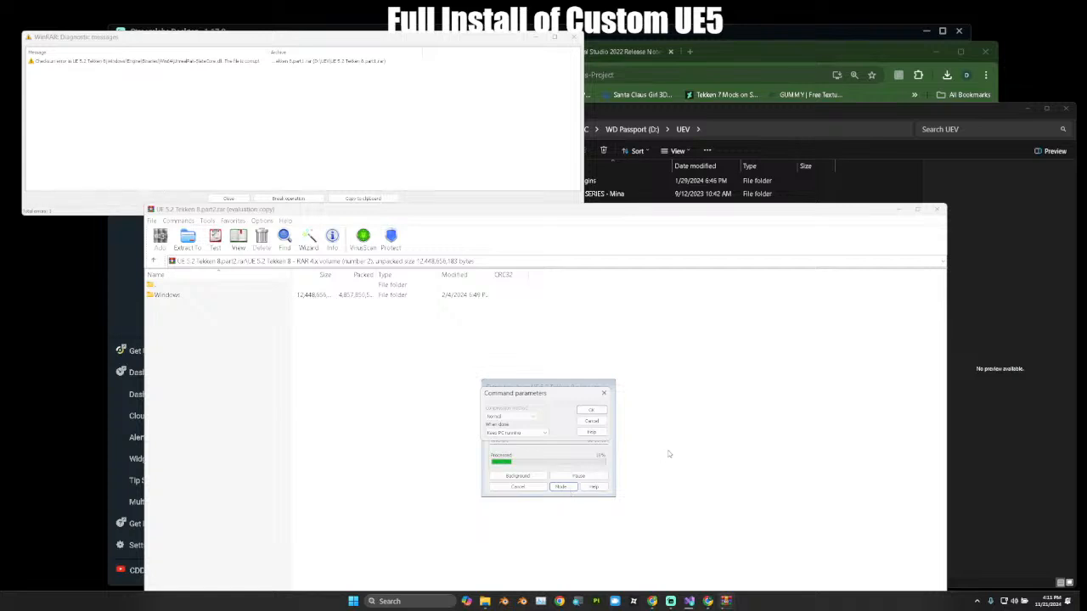
left_click(604, 393)
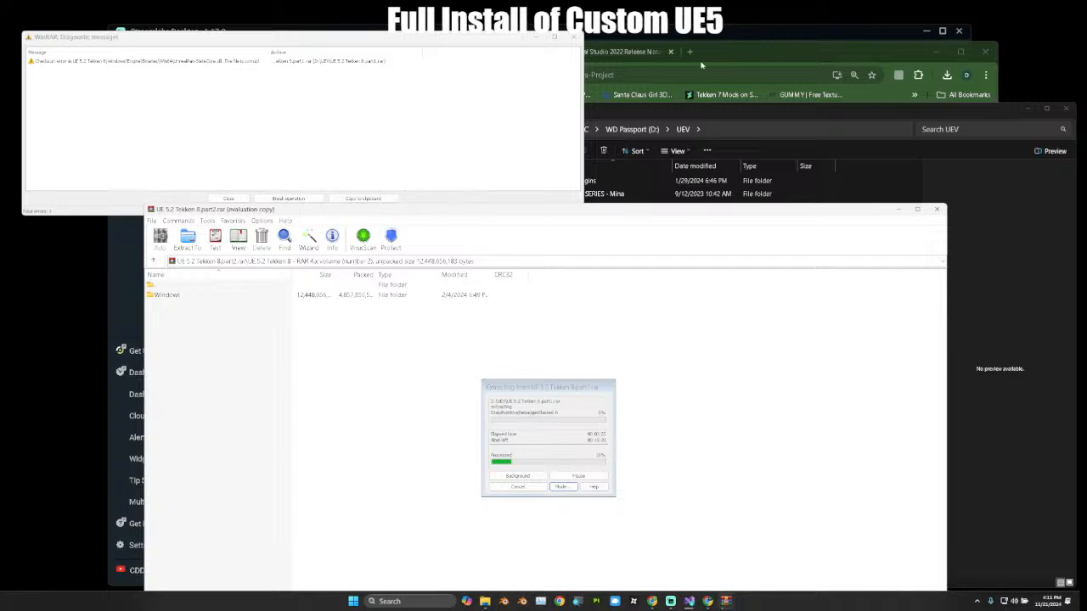
left_click(748, 57)
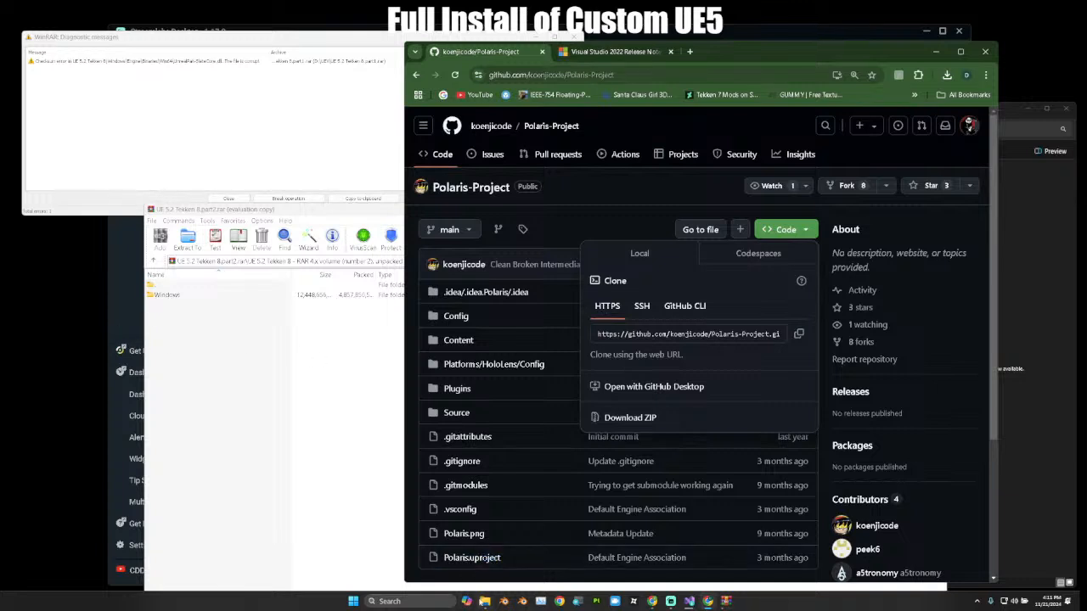
Create a new folder with the default name inside the UEV folder in File Explorer.
left_click(485, 601)
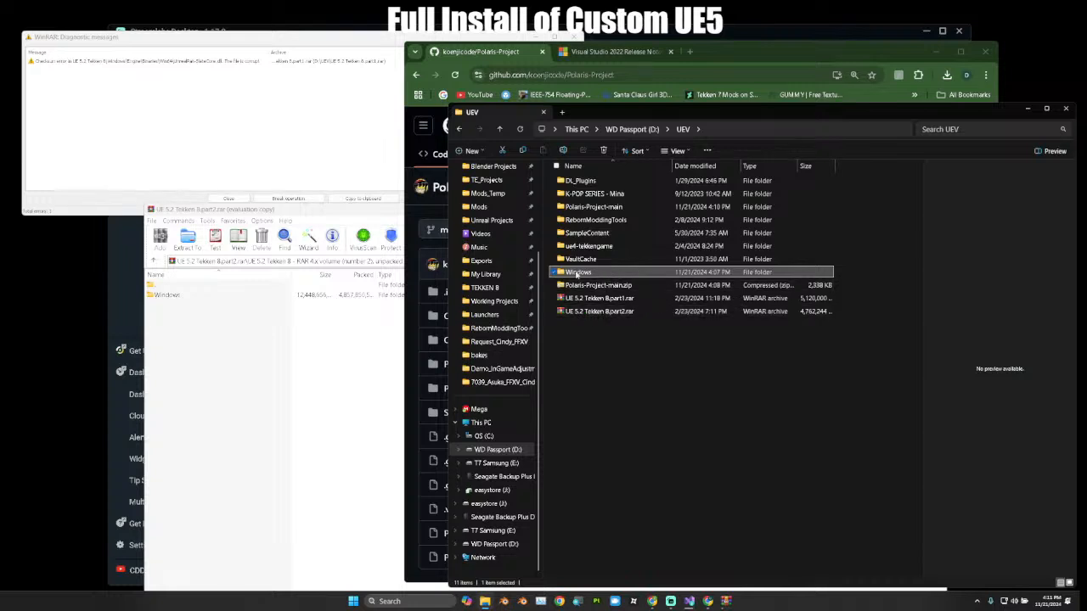
right_click(590, 333)
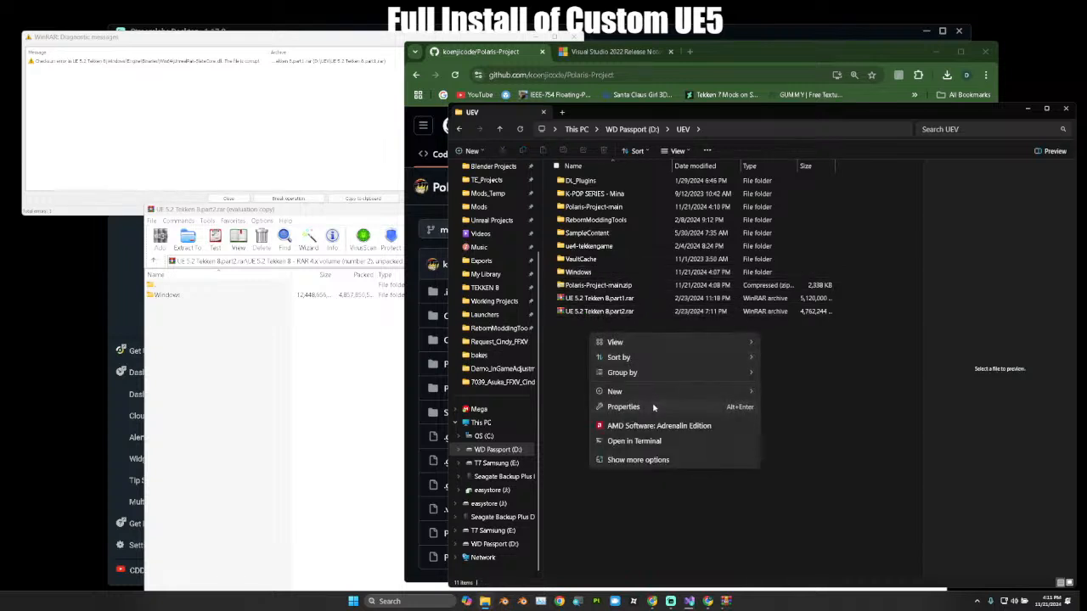
mouse_move(651, 397)
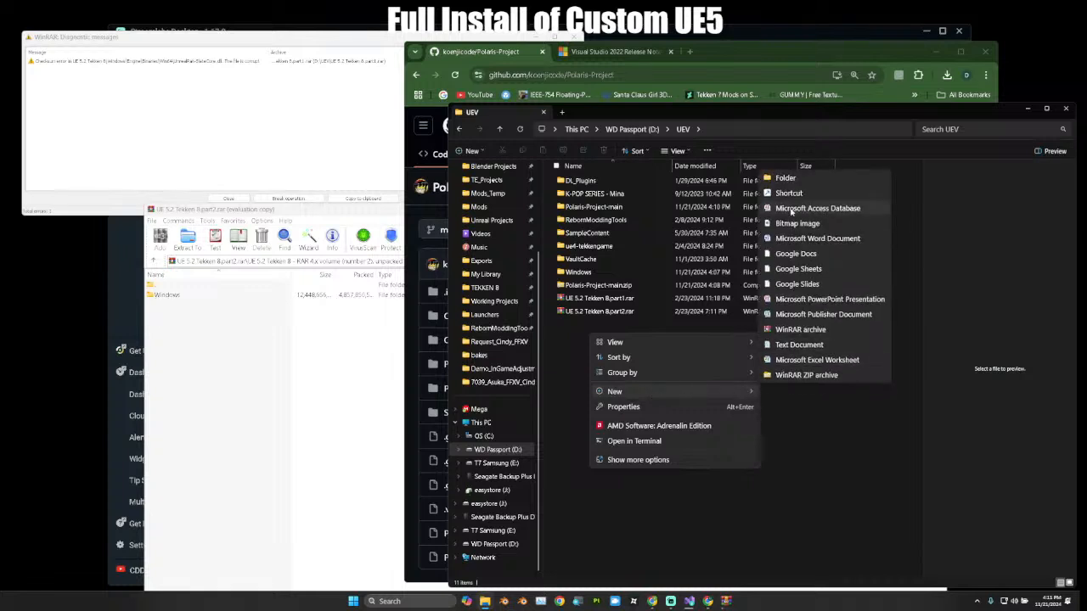
left_click(786, 179)
key("Return")
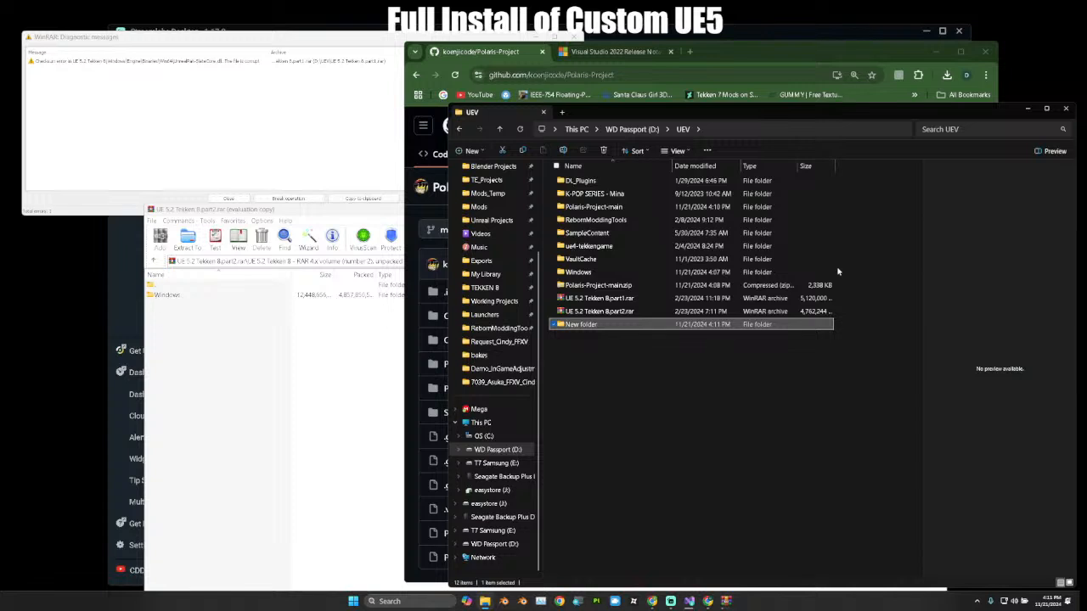
key("u")
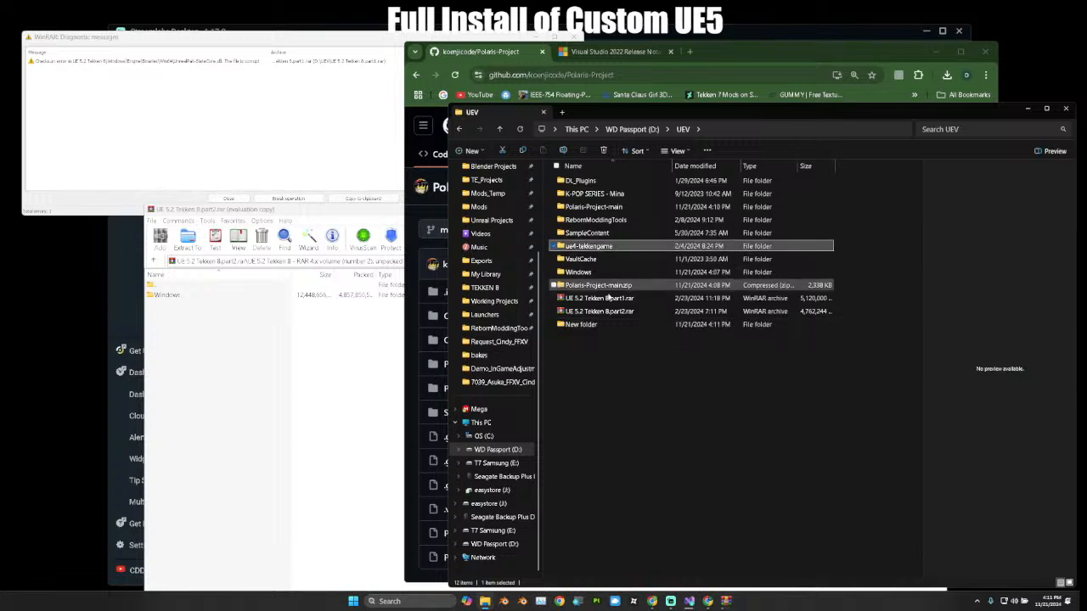
left_click(583, 325)
key("F2")
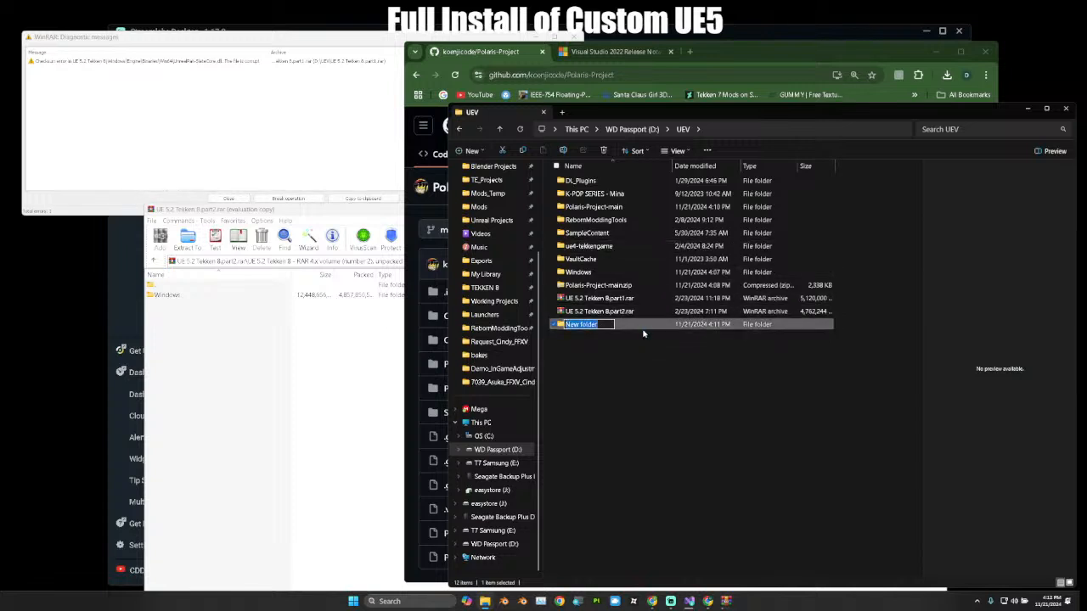
key("u")
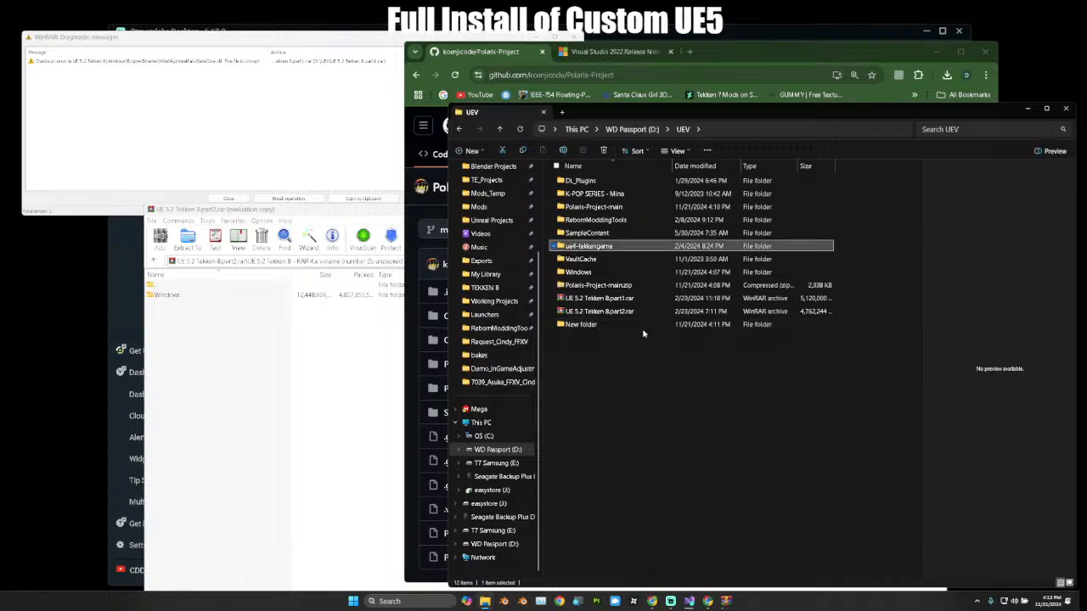
Rename the new folder in the UEV directory to UE5_Custom_Precompiled.
left_click(634, 329)
key("F2")
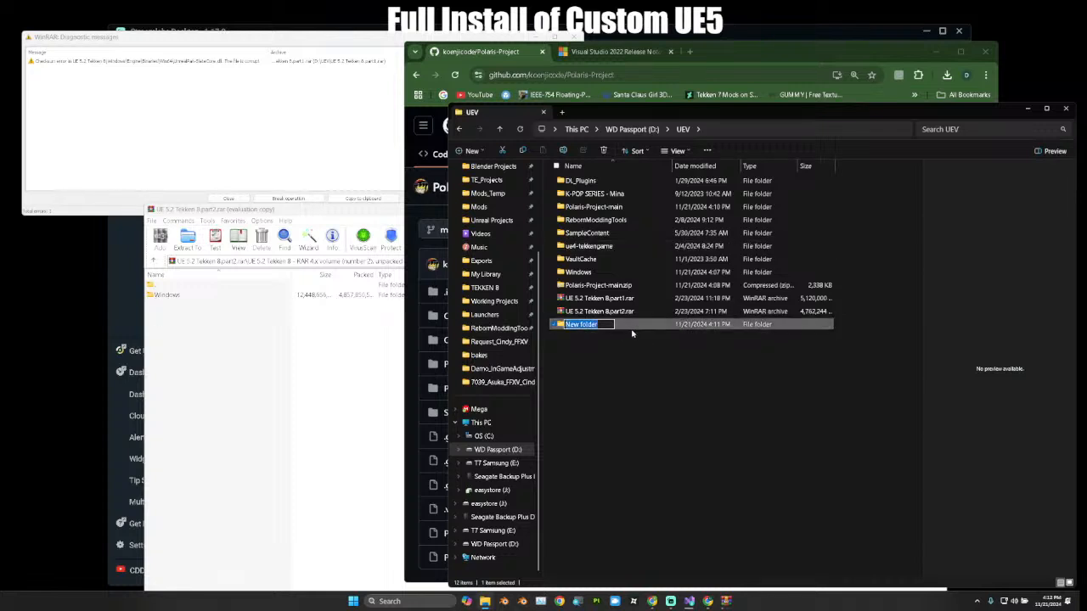
type("U")
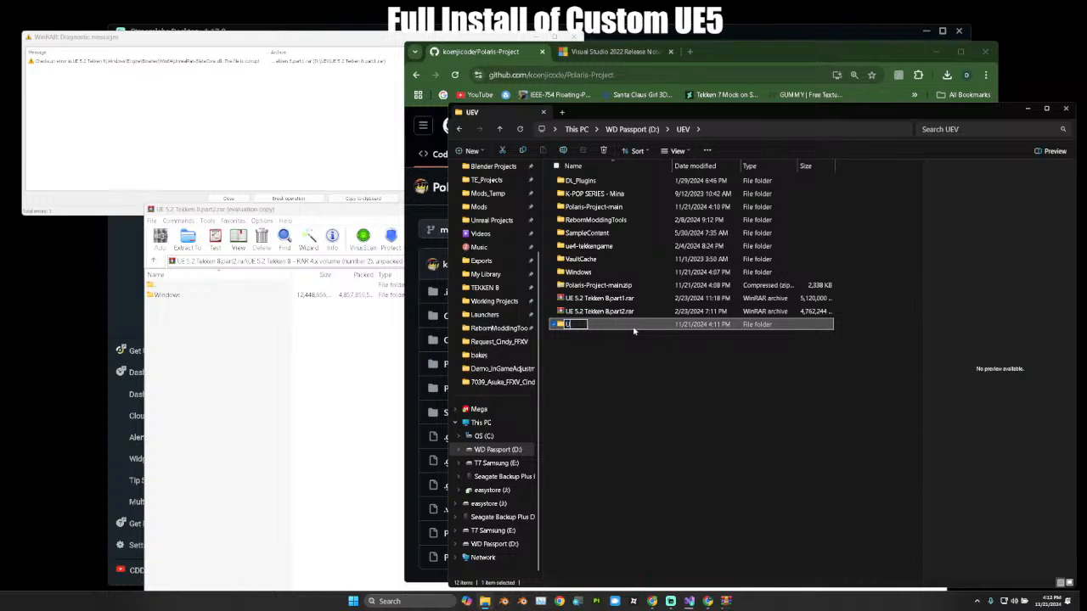
type("E5_cUS")
key("BackSpace")
key("BackSpace")
key("BackSpace")
type("Custo")
type("mBuild")
key("BackSpace")
key("BackSpace")
key("BackSpace")
key("BackSpace")
key("BackSpace")
type("_Precompiled")
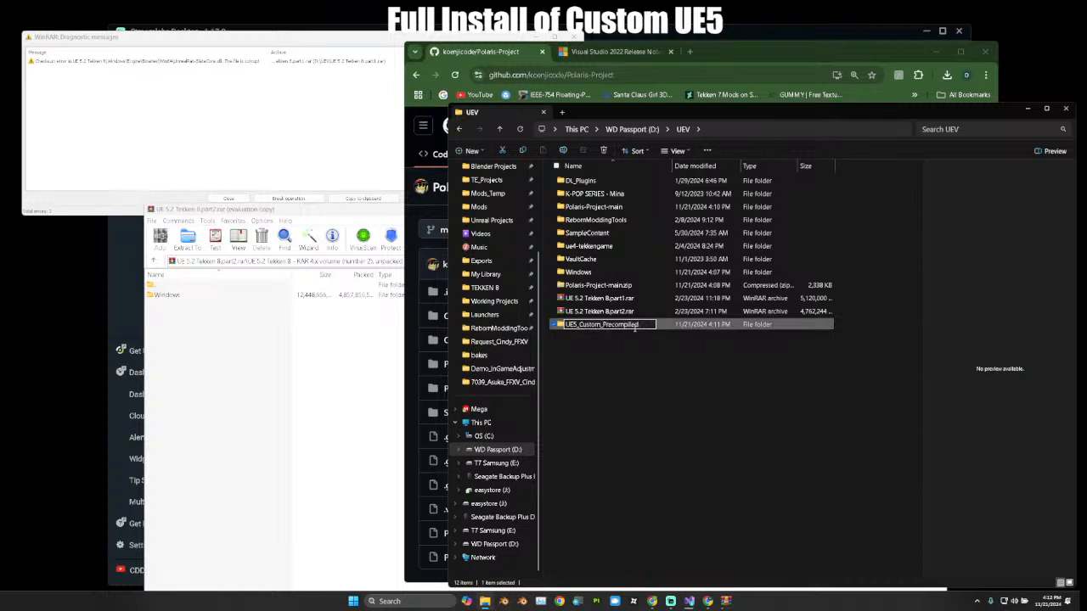
key("Return")
left_click(606, 355)
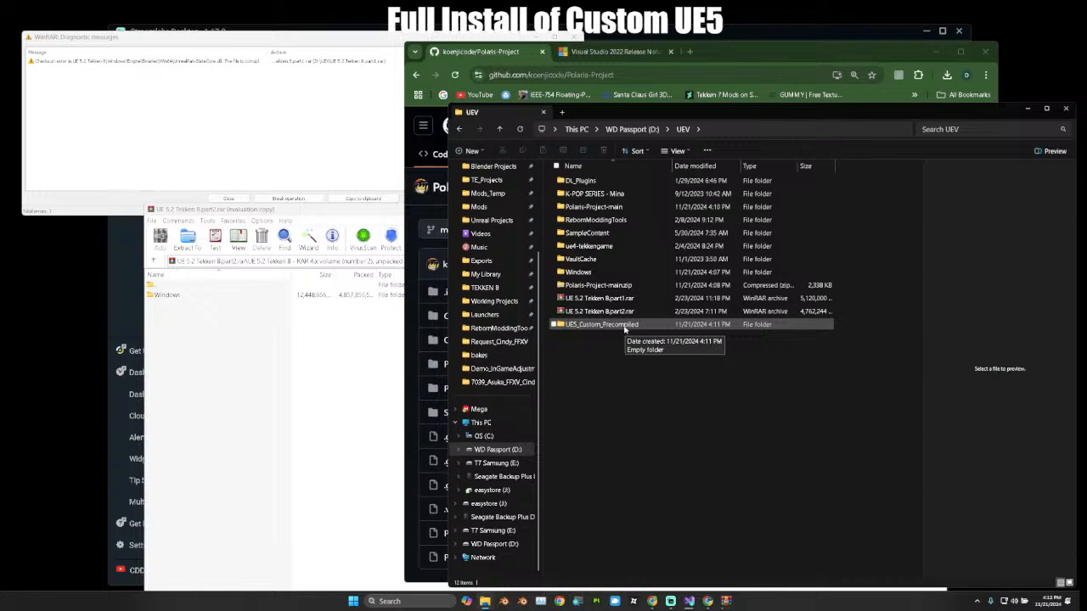
Check the WinRAR extraction progress of the UE 5.2 Tekken 8 archive against the UEV folder contents.
left_click(285, 374)
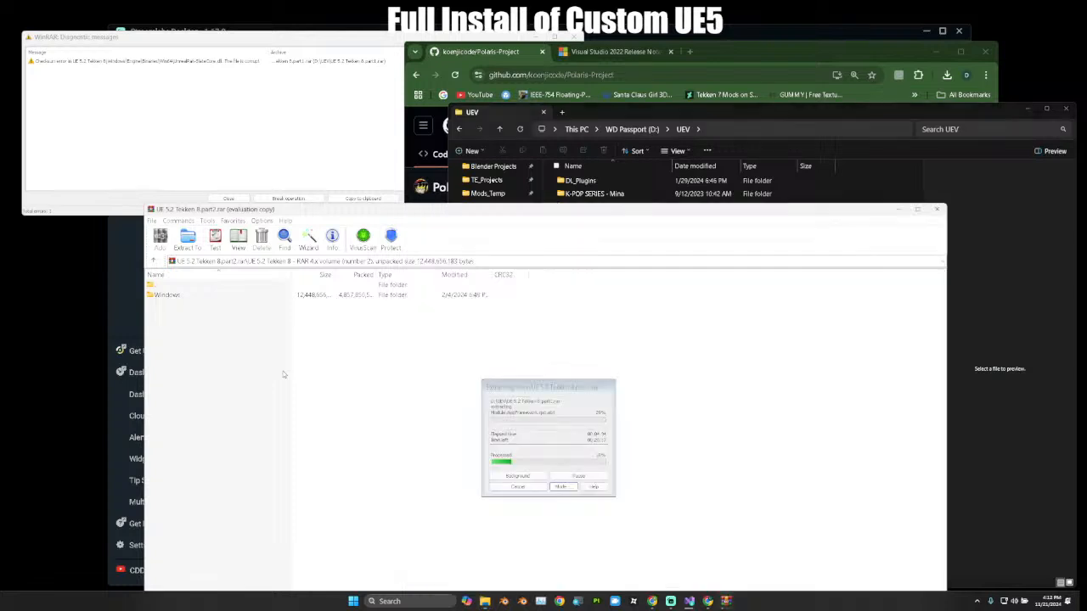
left_click(152, 287)
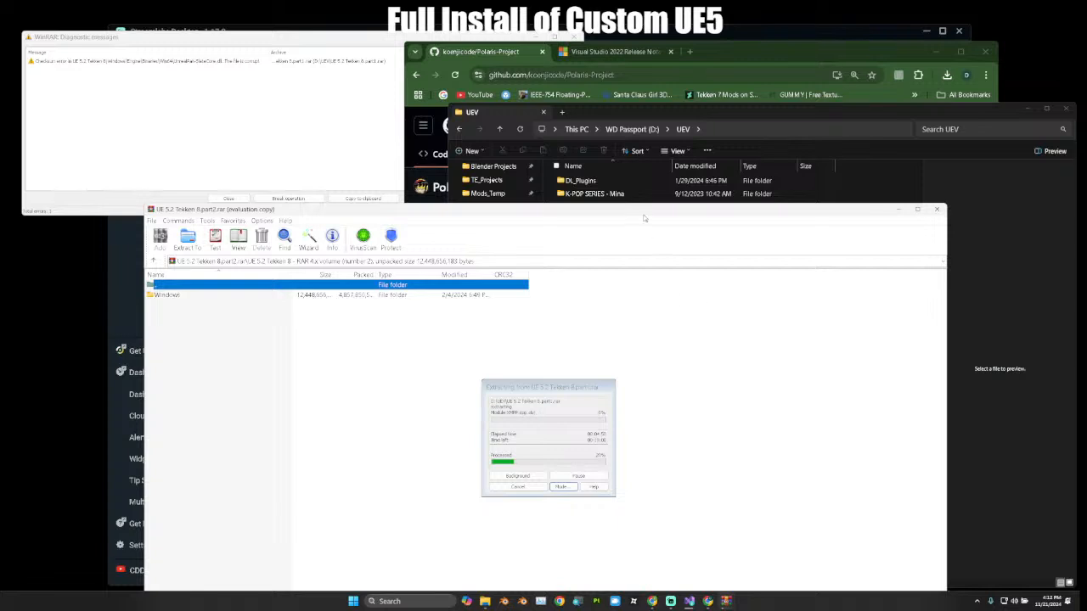
left_click(718, 120)
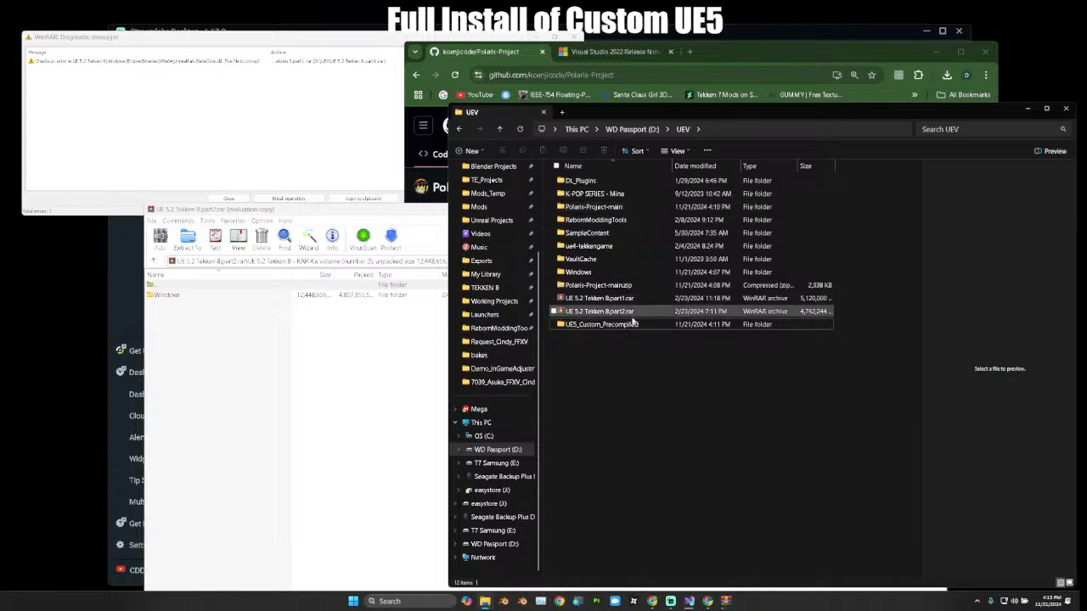
left_click(411, 382)
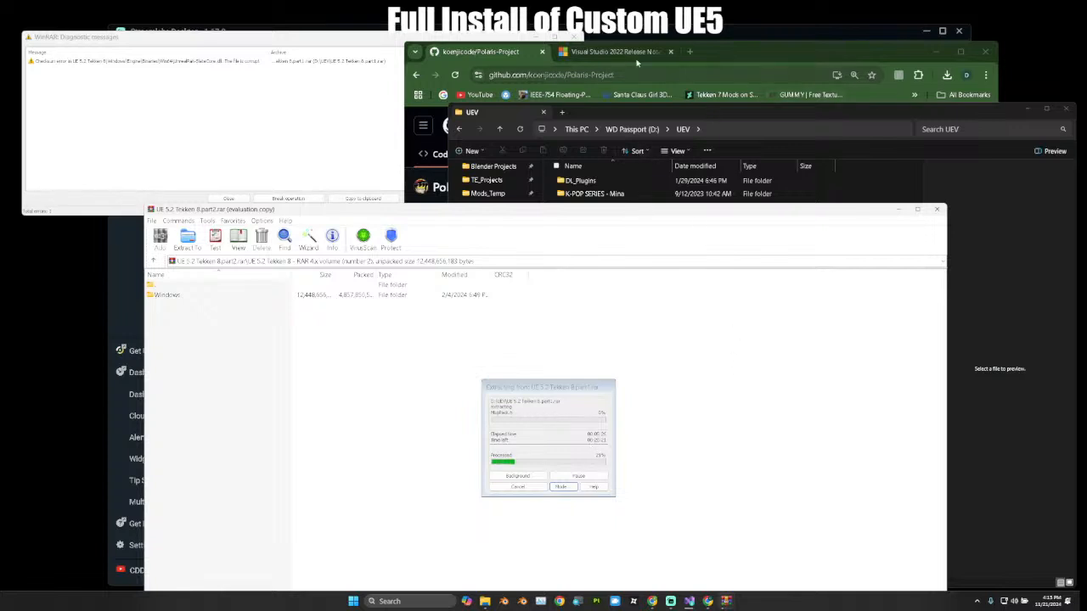
Switch to the browser, go back to the T8 Starter's Guide, and review its Setup Custom Project steps.
left_click(486, 54)
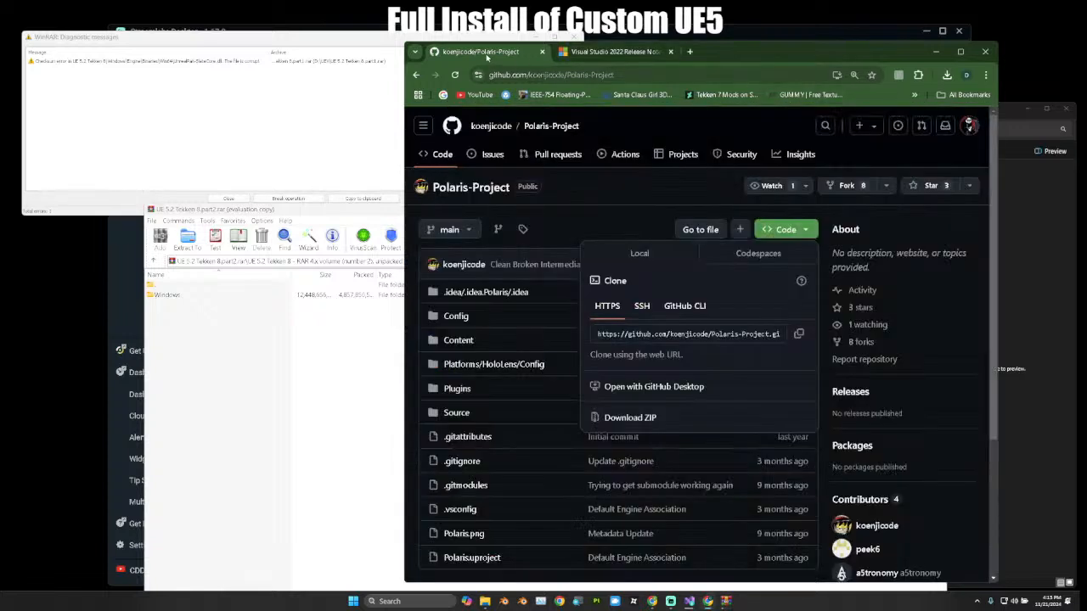
left_click(415, 75)
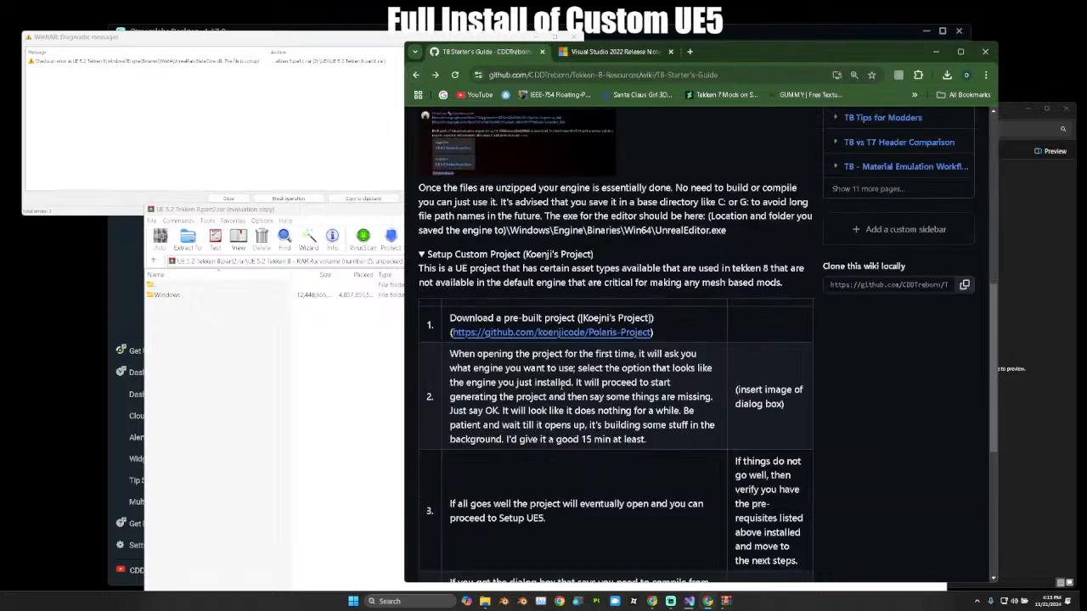
scroll(523, 362, "down", 3)
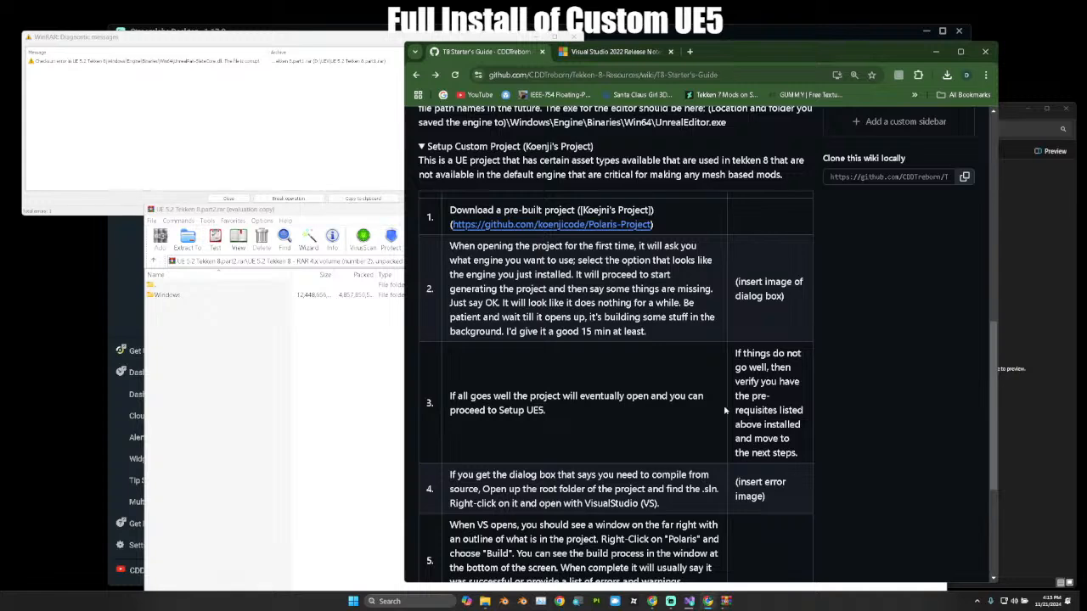
scroll(657, 421, "down", 8)
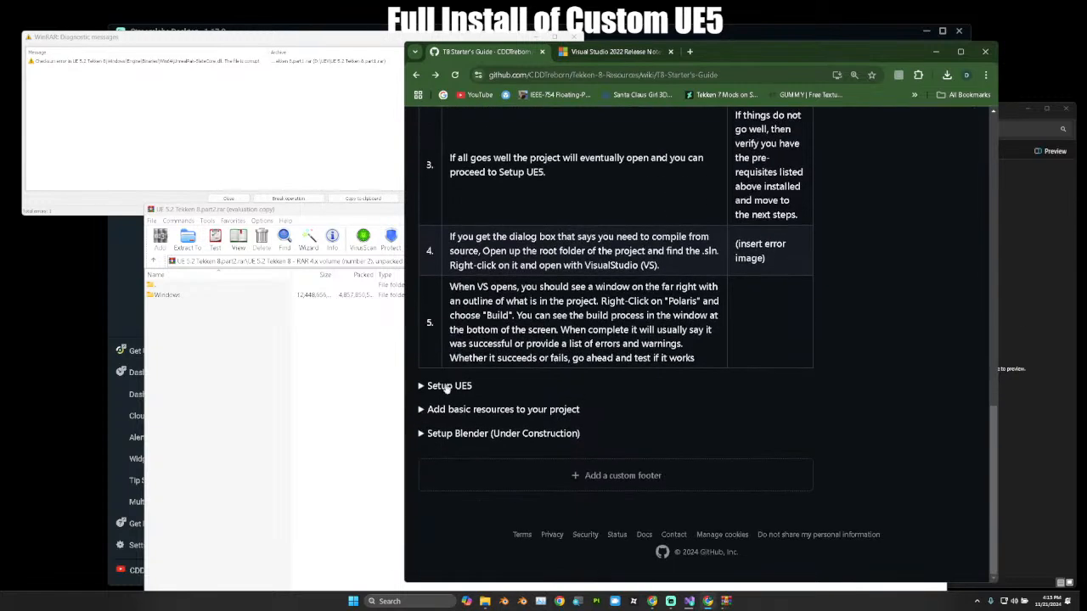
Expand the guide's Setup UE5 section to look over its steps and collapse it again.
left_click(440, 386)
scroll(439, 390, "down", 5)
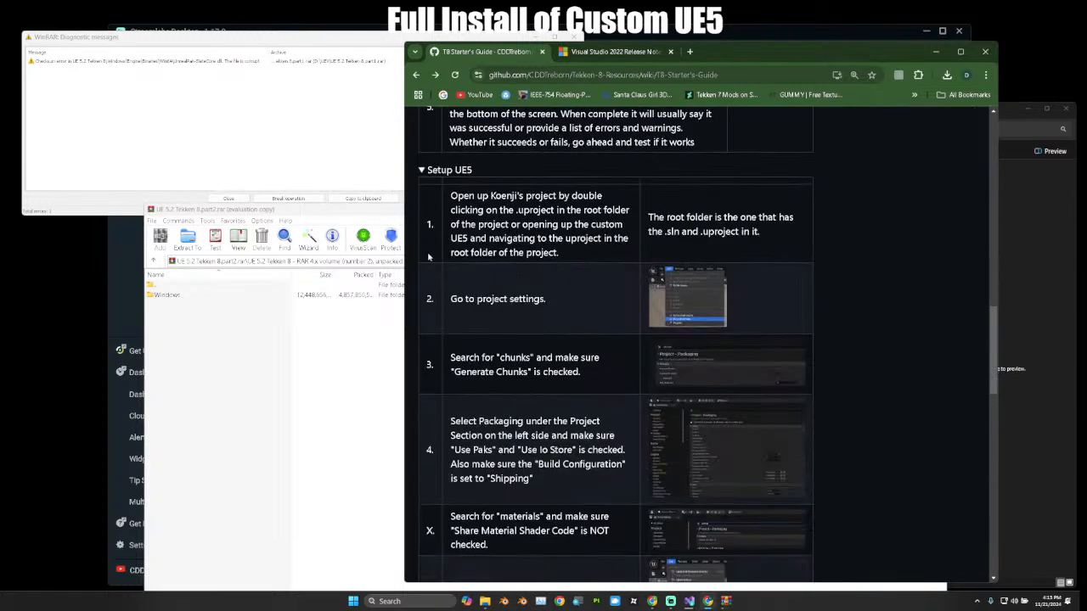
left_click(445, 169)
scroll(580, 337, "up", 5)
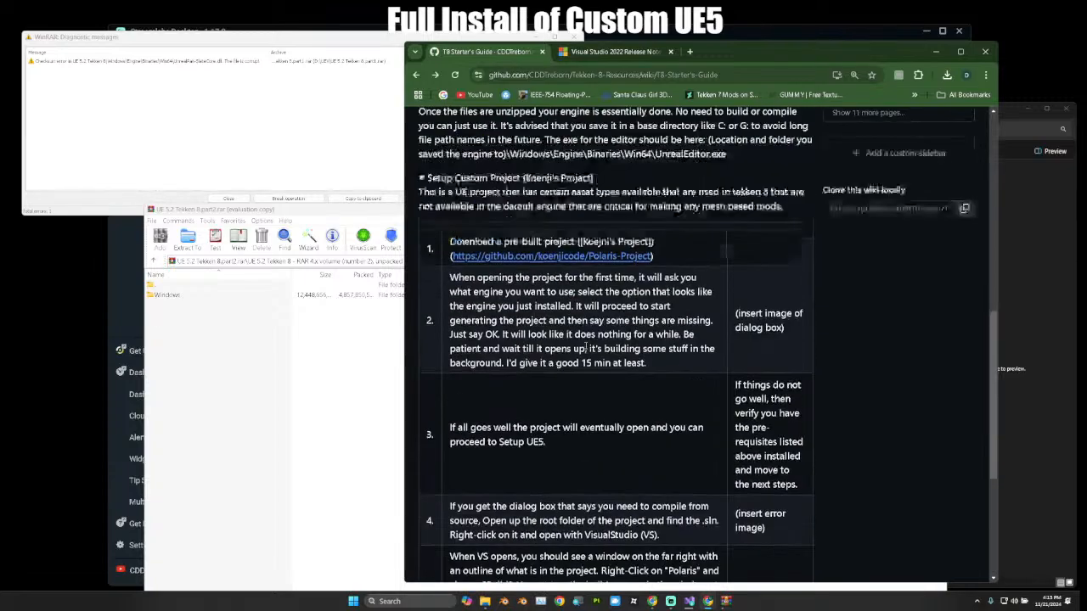
scroll(657, 233, "up", 1)
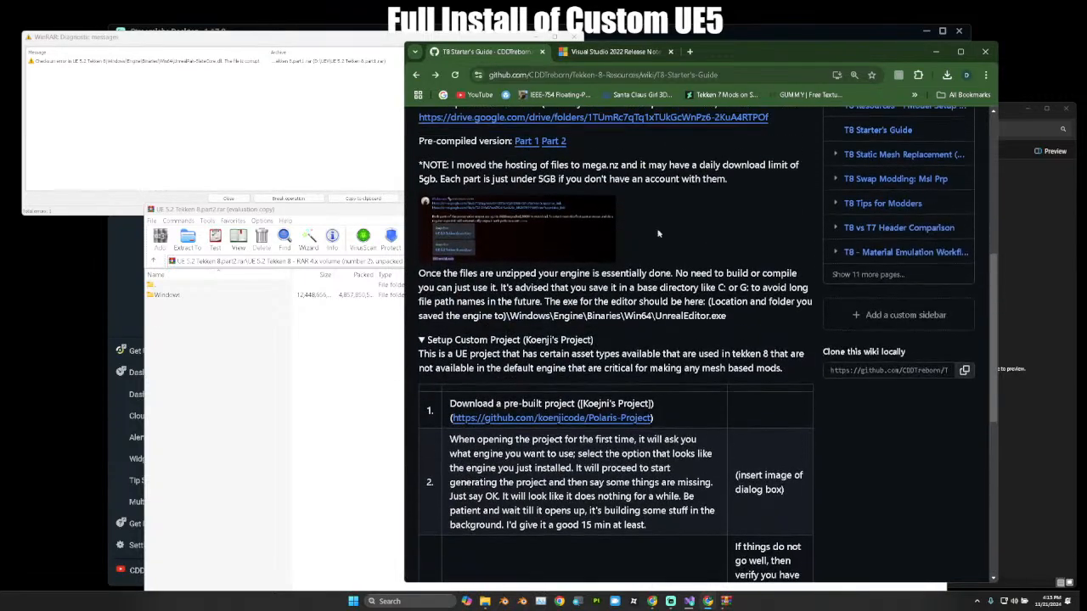
Expand the guide's Setup Blender (Under Construction) section and read its steps.
scroll(586, 337, "down", 10)
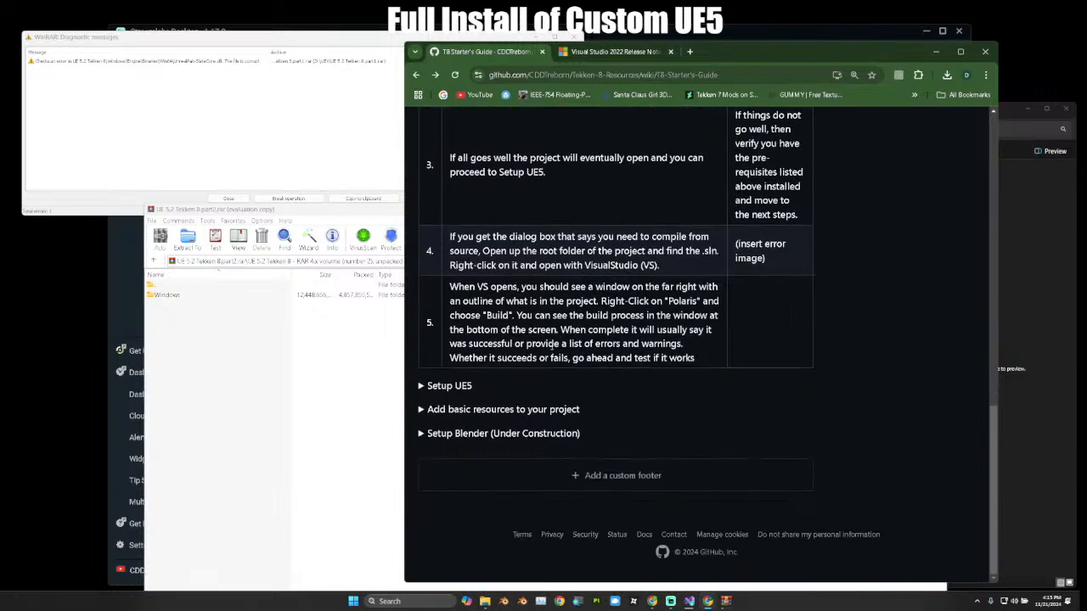
left_click(467, 433)
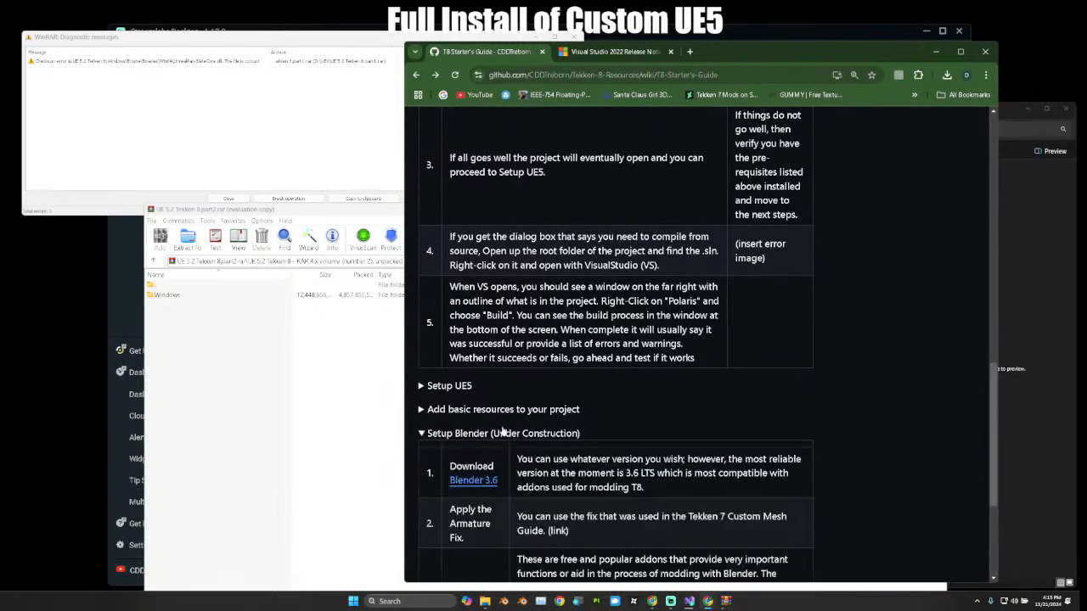
scroll(600, 421, "down", 5)
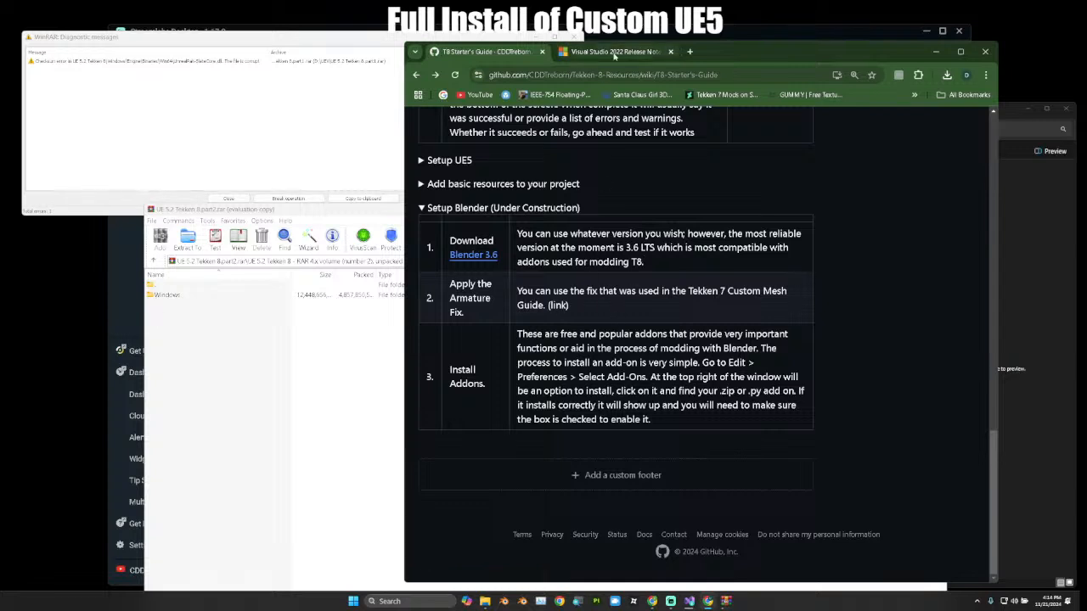
Open tekkenmods.com in a new browser tab.
key("ctrl+t")
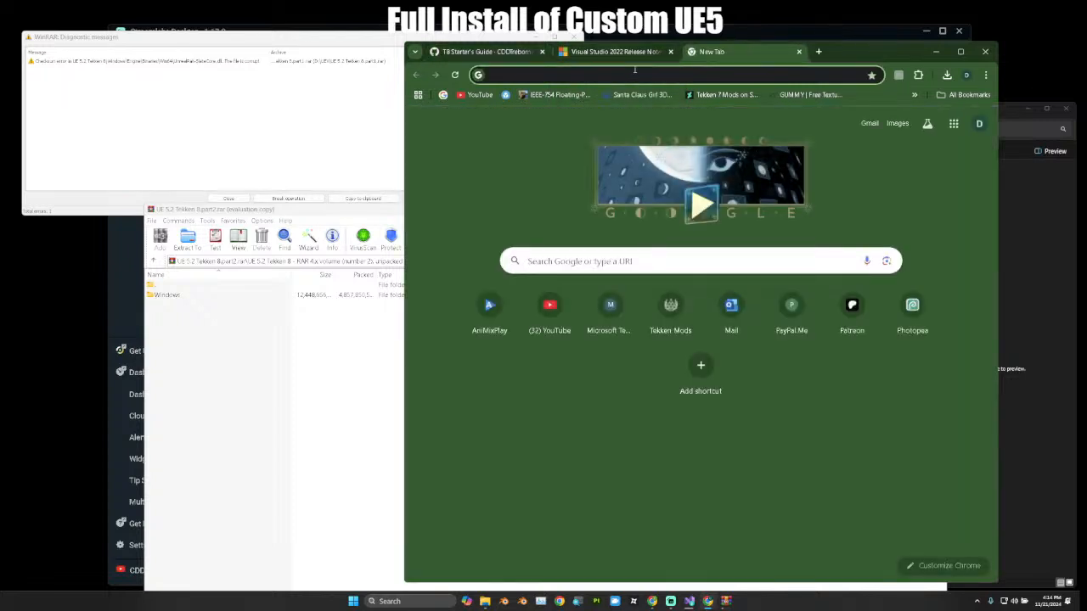
type("tekkenmods.com")
key("Return")
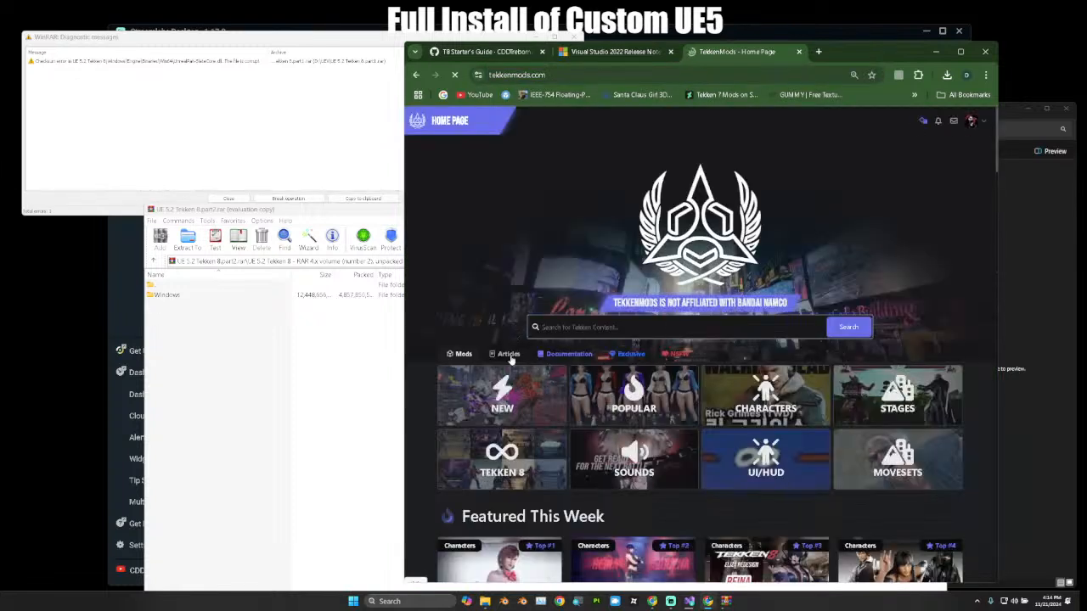
left_click(563, 356)
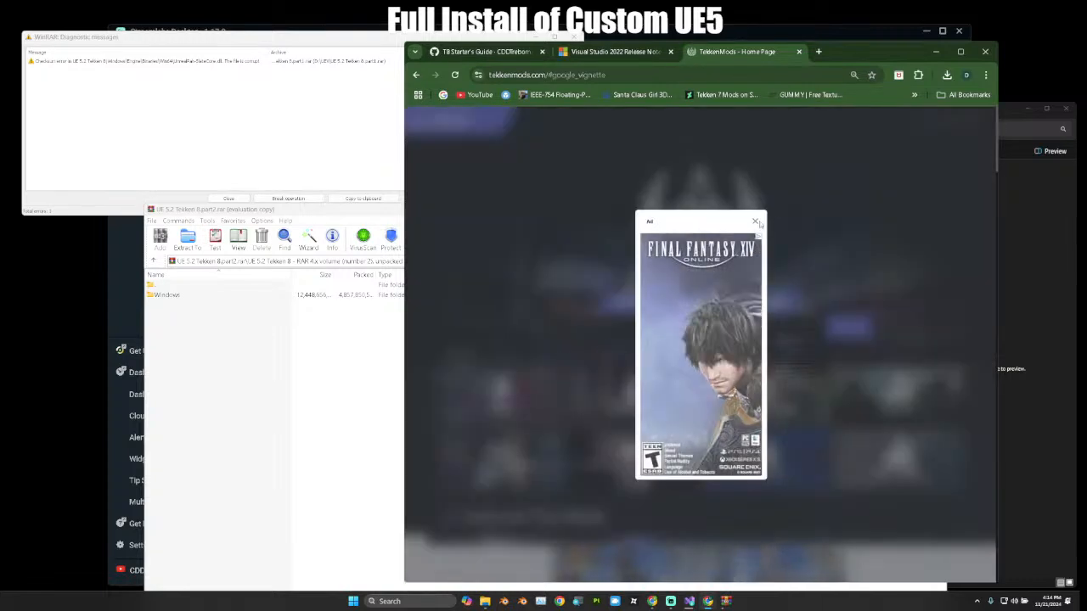
left_click(755, 220)
left_click(416, 75)
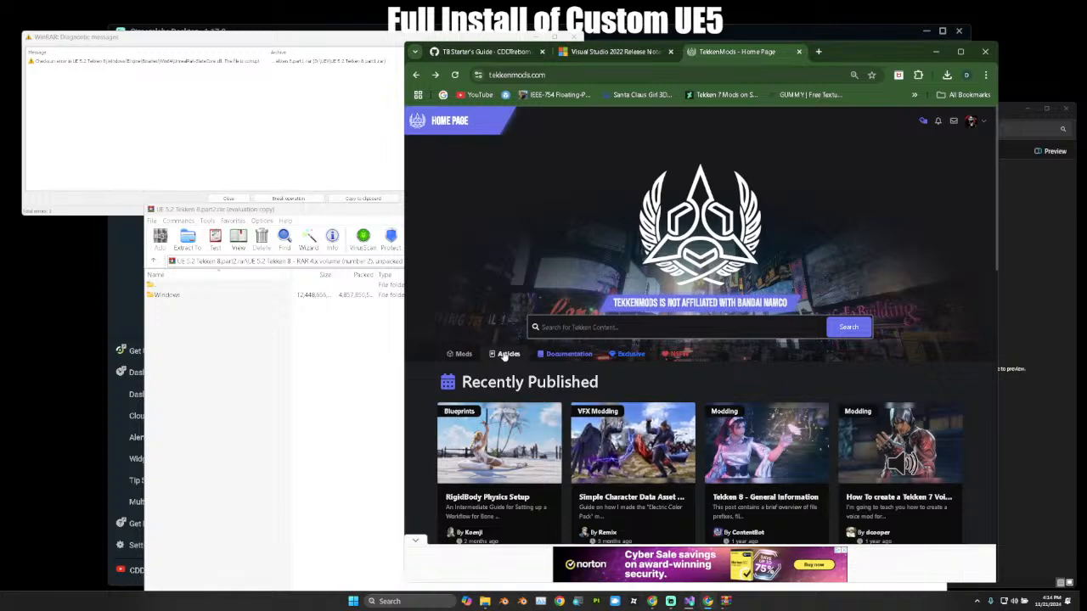
Browse the TekkenMods articles and open "Importing Custom Meshes to Tekken 7 using Blender".
scroll(602, 381, "down", 2)
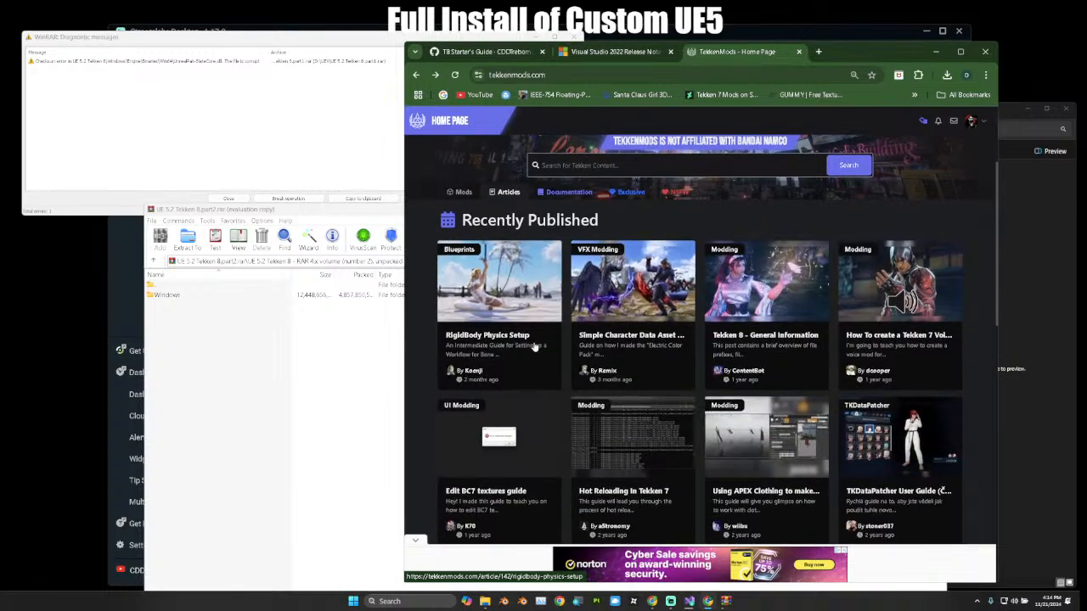
scroll(824, 375, "down", 5)
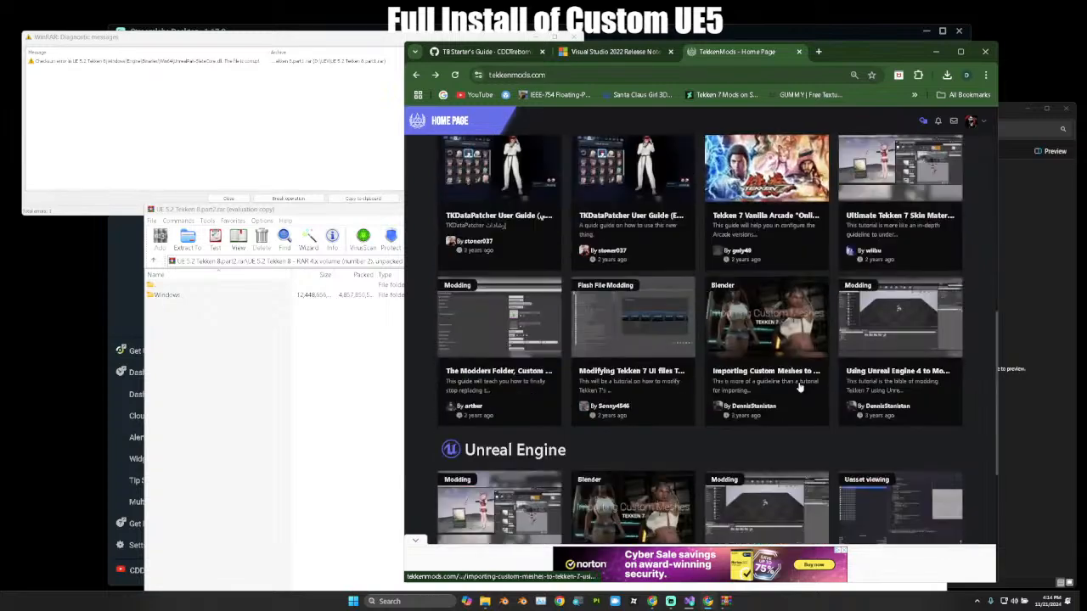
scroll(798, 387, "down", 1)
scroll(721, 238, "up", 2)
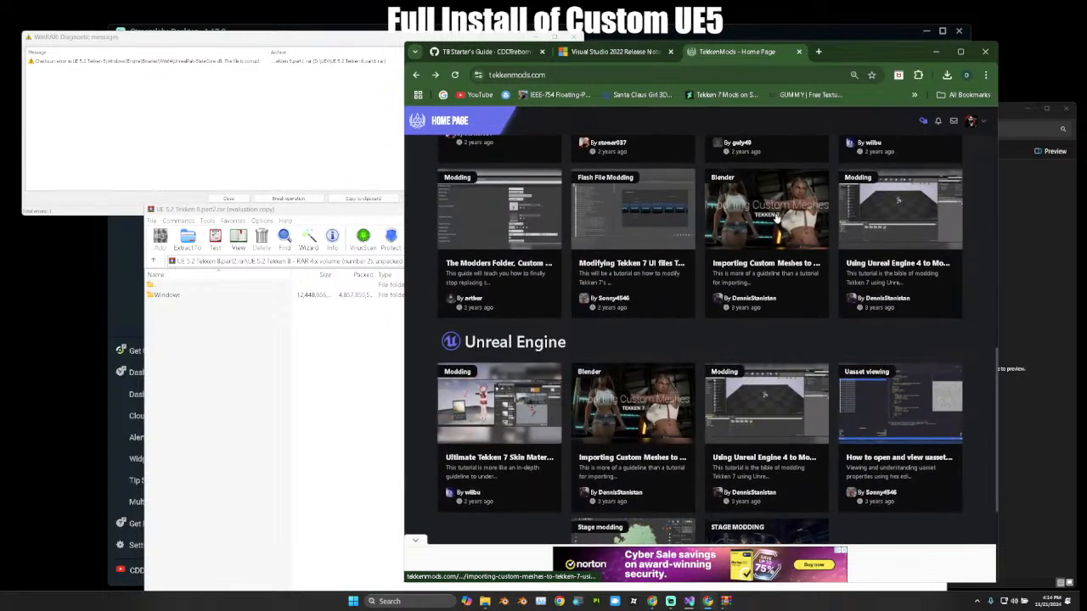
left_click(778, 236)
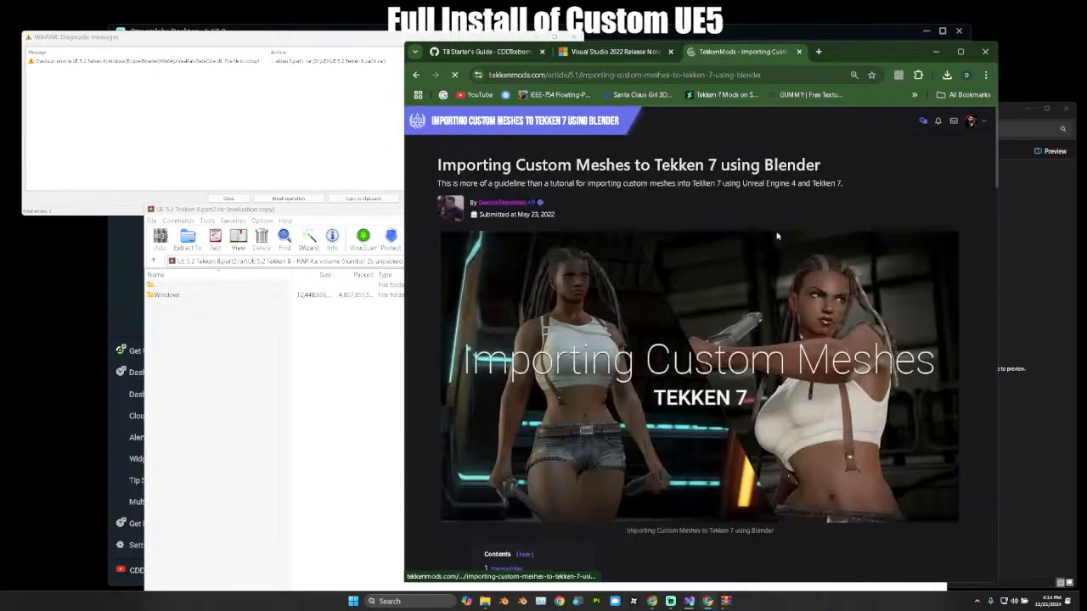
Find the article's Working in Blender section and examine the code edit for the FBX export file.
scroll(692, 271, "down", 5)
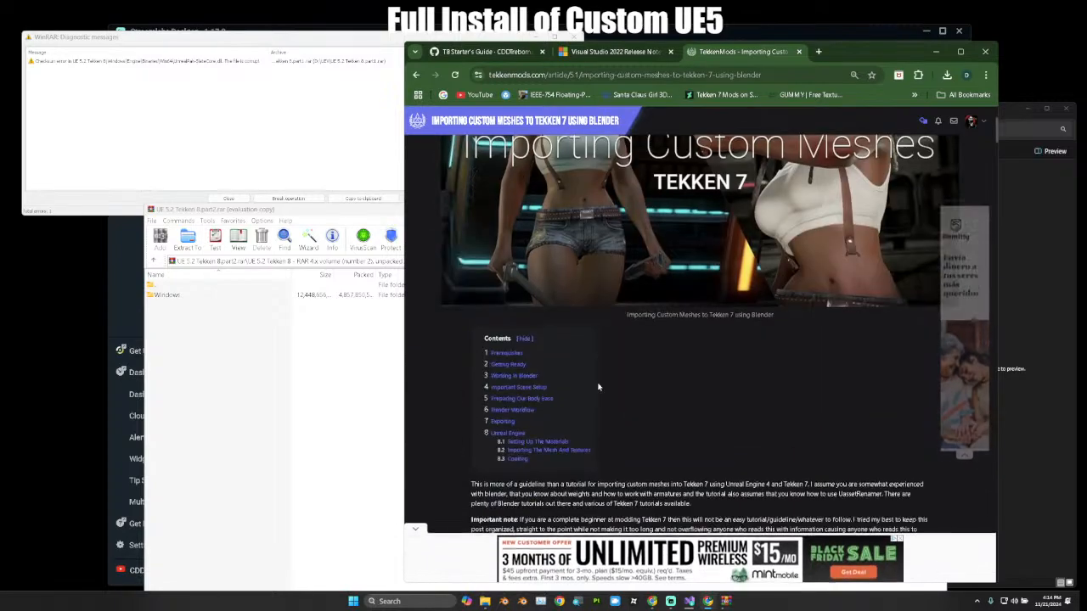
scroll(728, 353, "down", 10)
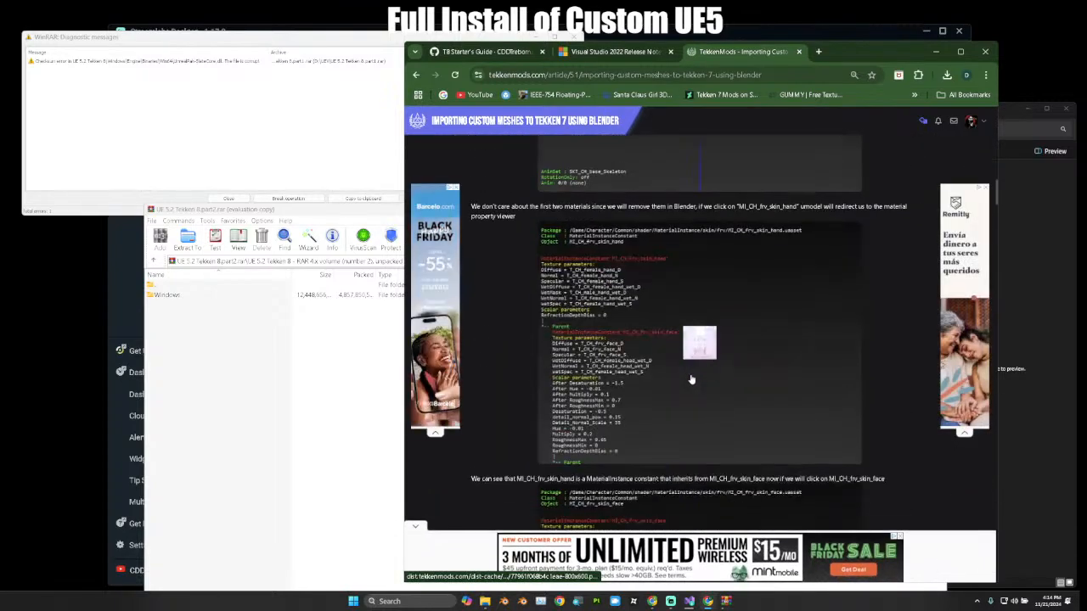
scroll(692, 373, "down", 15)
scroll(570, 205, "up", 5)
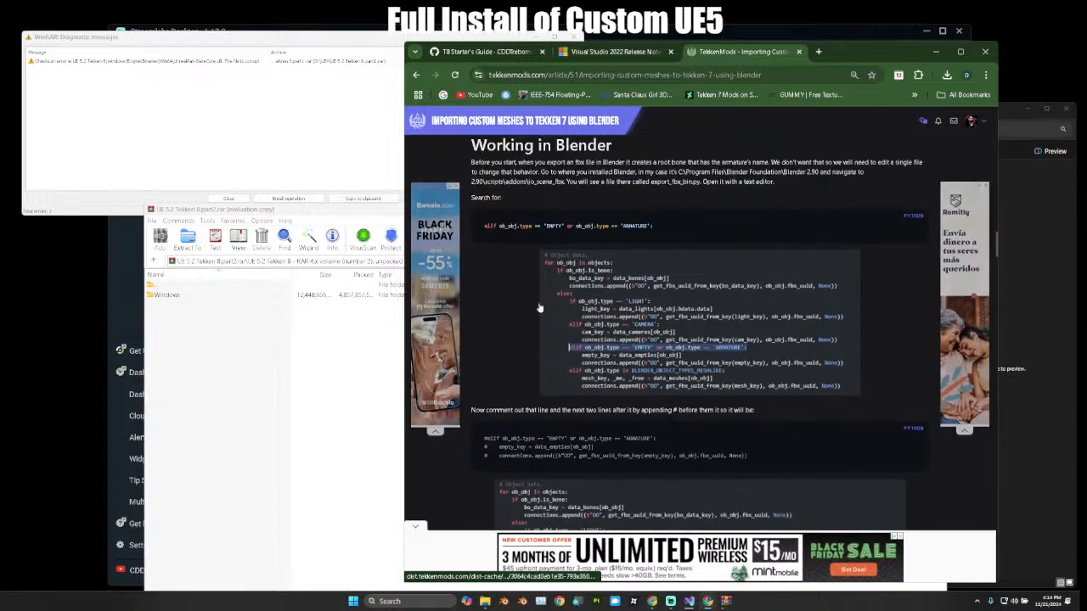
scroll(525, 293, "down", 2)
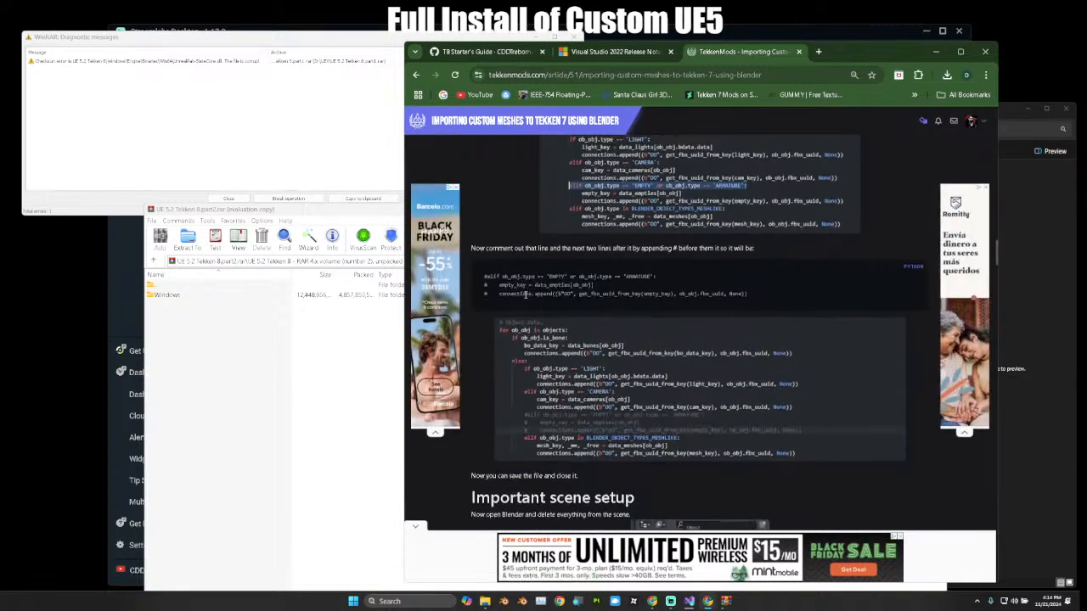
scroll(525, 293, "up", 2)
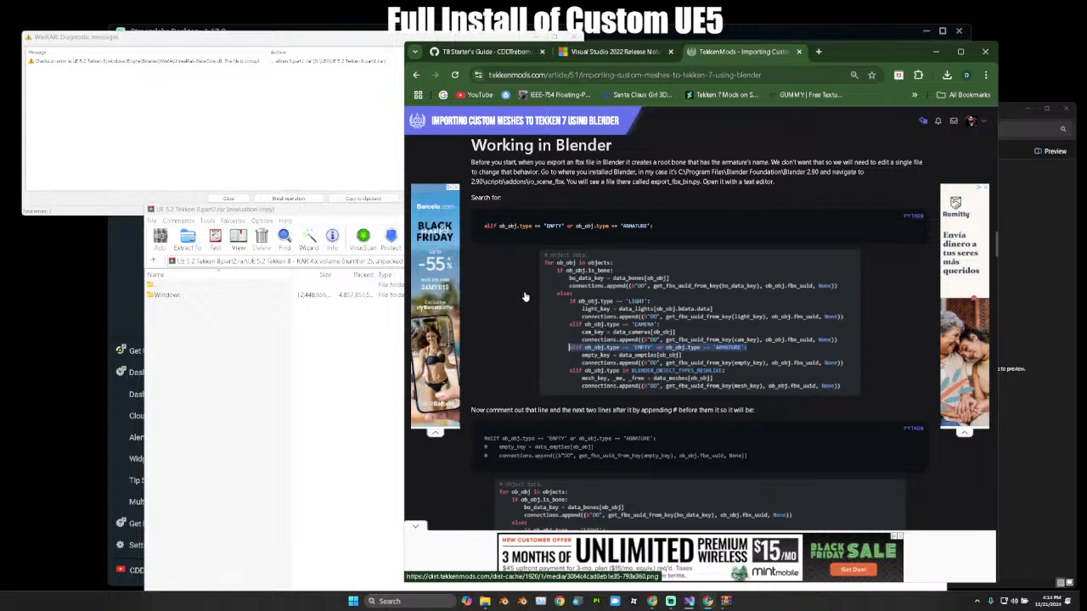
scroll(525, 297, "up", 1)
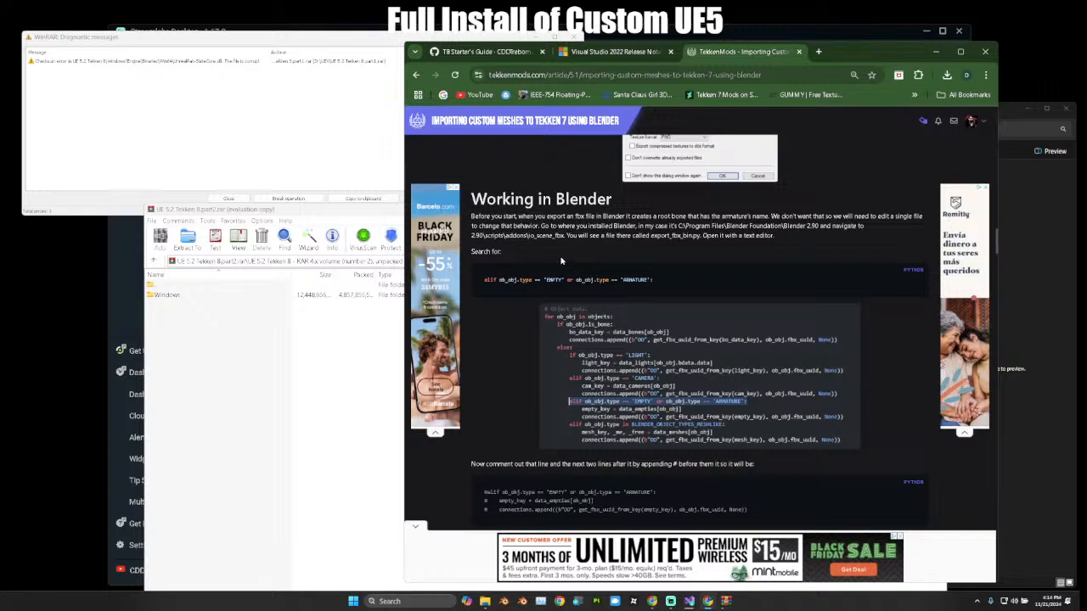
Copy the article's web address and open the T8 Starter's Guide wiki page for editing.
left_click(775, 74)
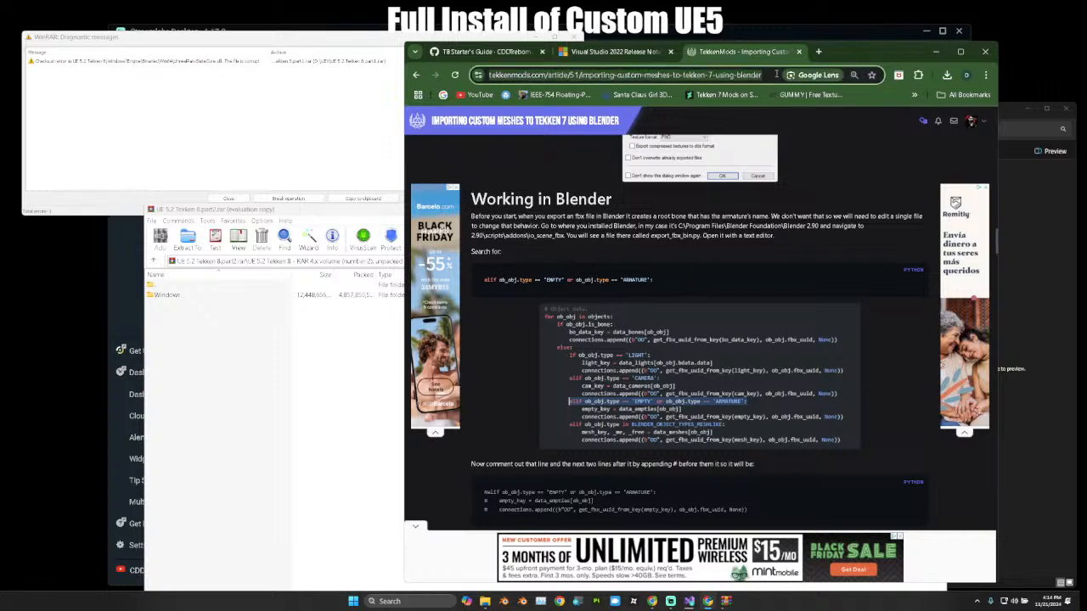
left_click(631, 259)
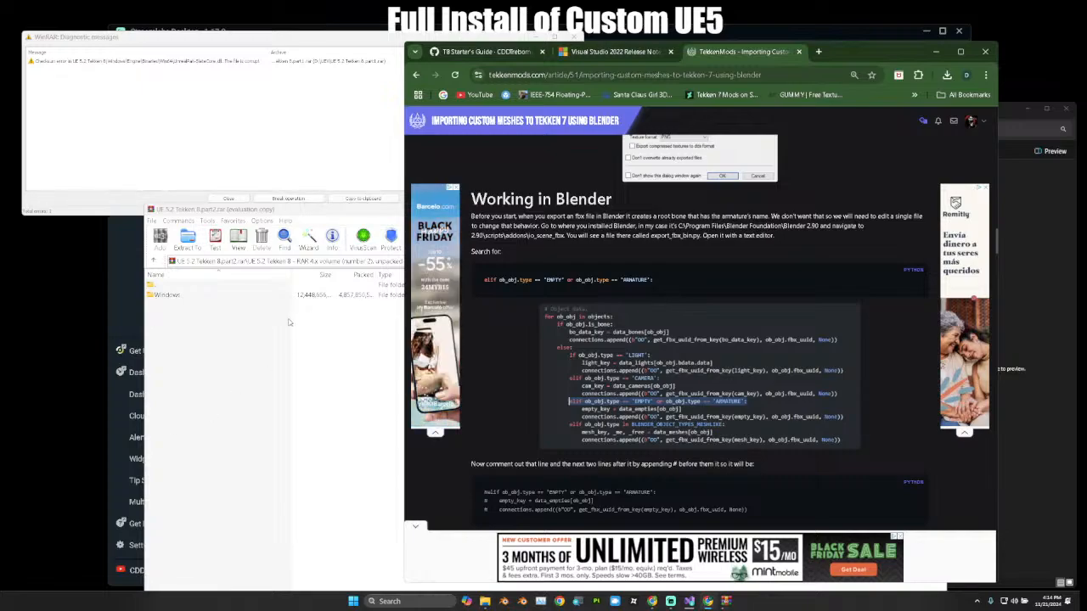
left_click(482, 52)
scroll(602, 343, "up", 20)
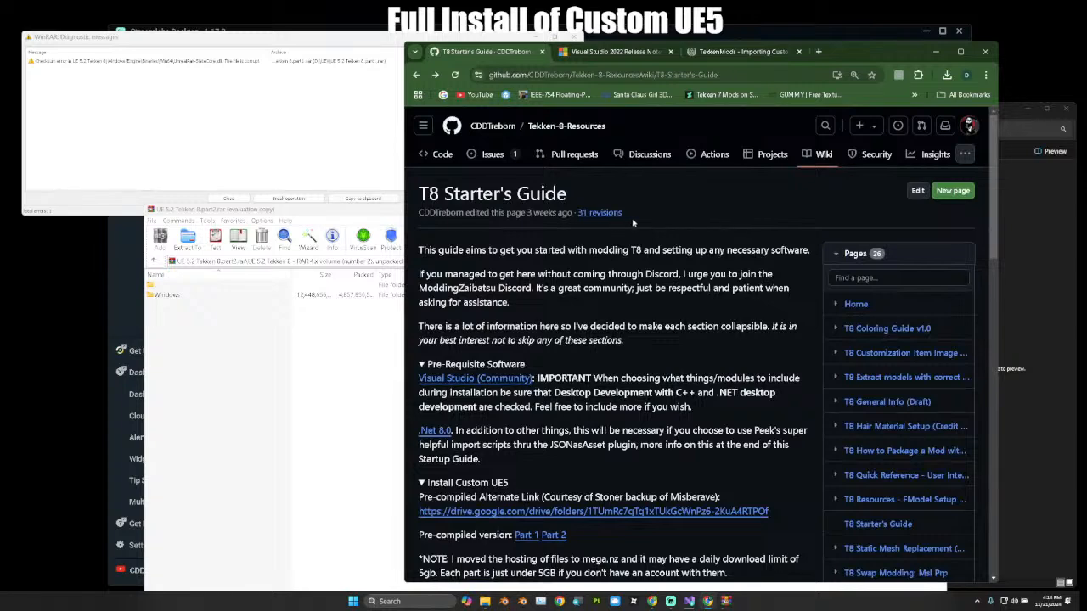
left_click(917, 192)
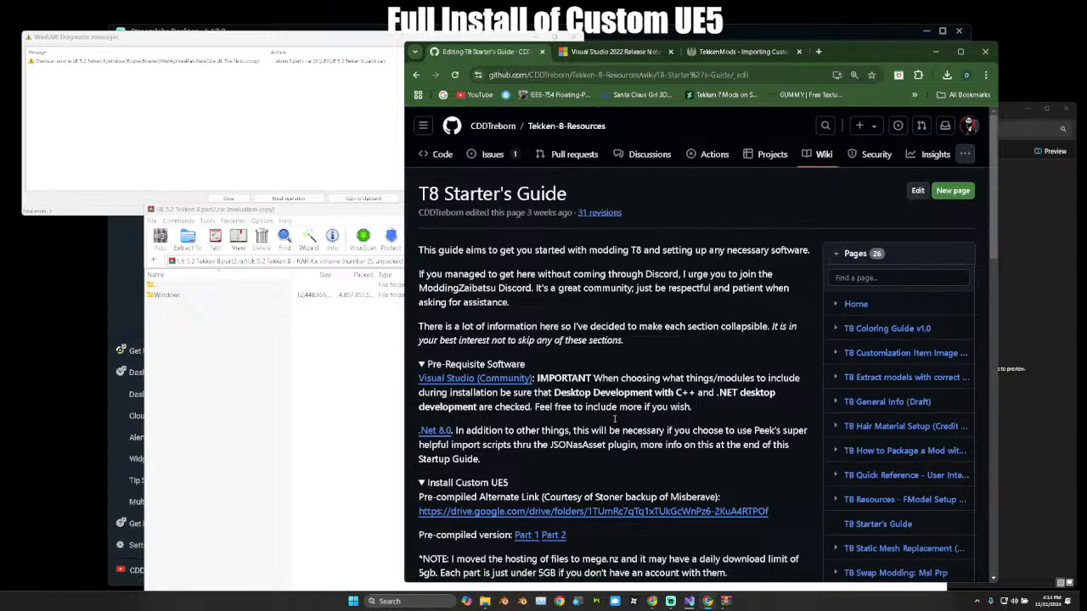
scroll(617, 408, "down", 10)
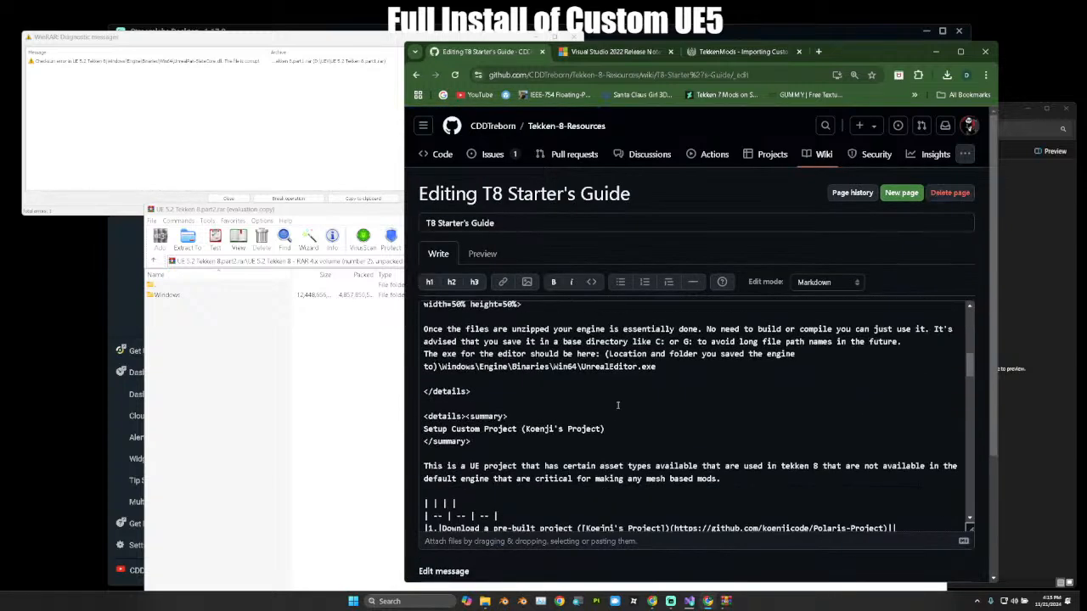
scroll(618, 405, "up", 4)
scroll(471, 458, "down", 8)
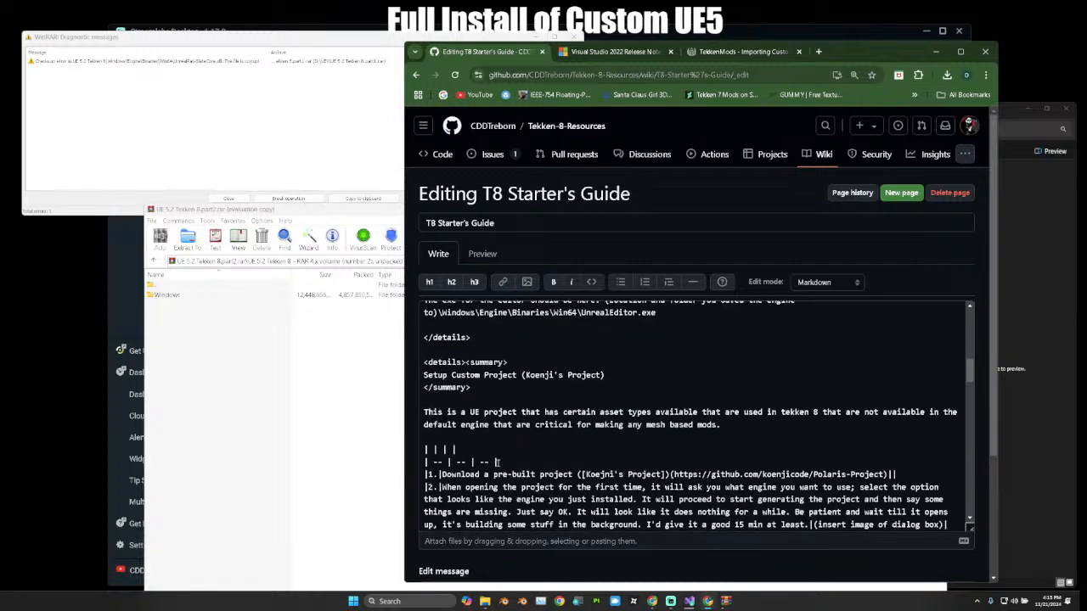
scroll(489, 422, "down", 1)
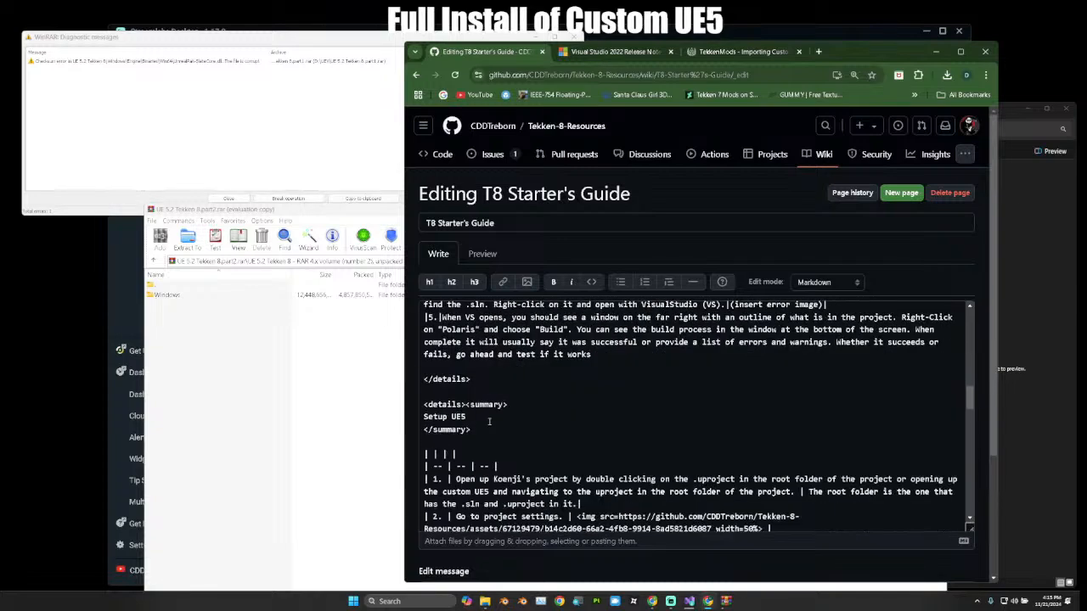
scroll(488, 422, "down", 5)
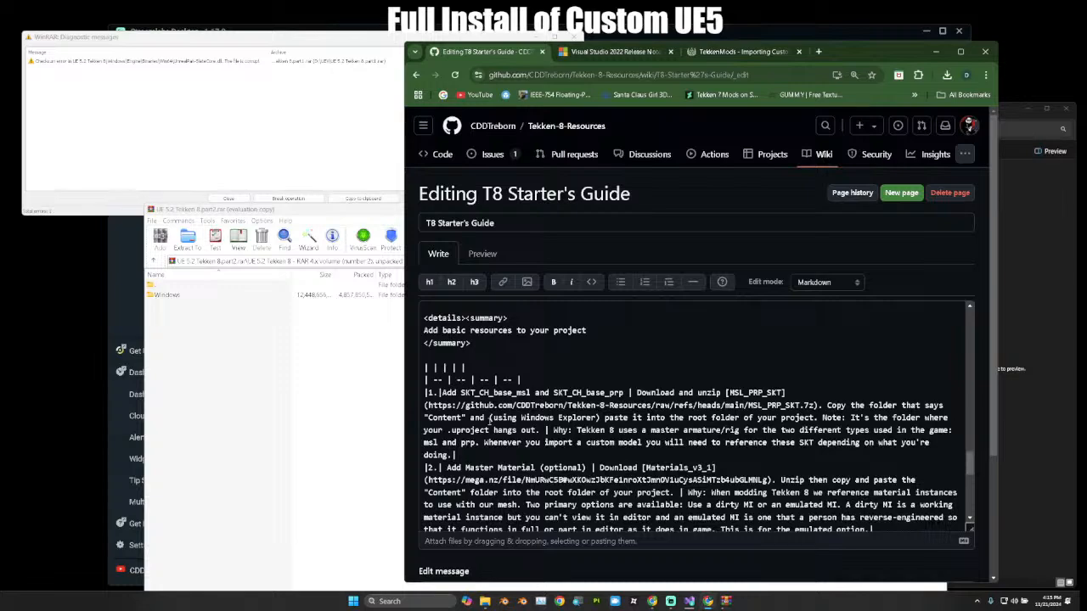
scroll(489, 422, "down", 5)
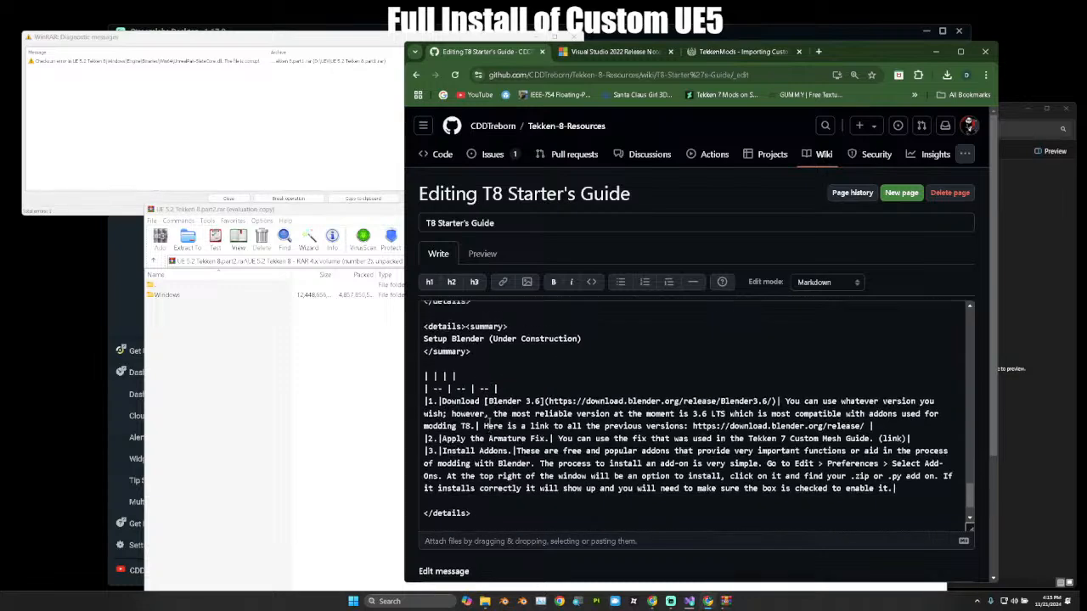
scroll(489, 425, "up", 2)
scroll(489, 422, "up", 5)
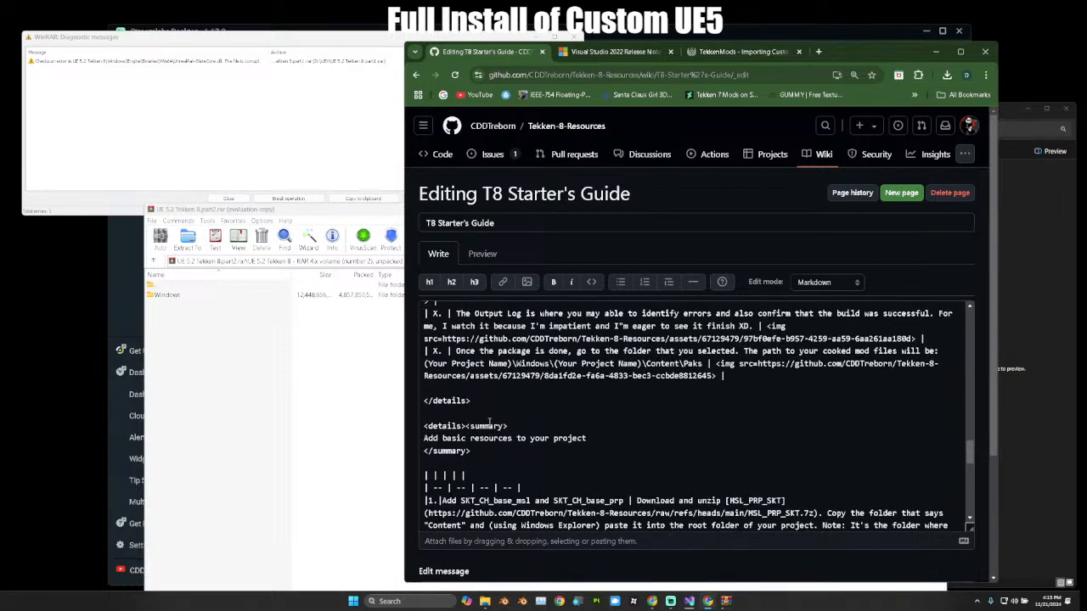
scroll(489, 422, "up", 1)
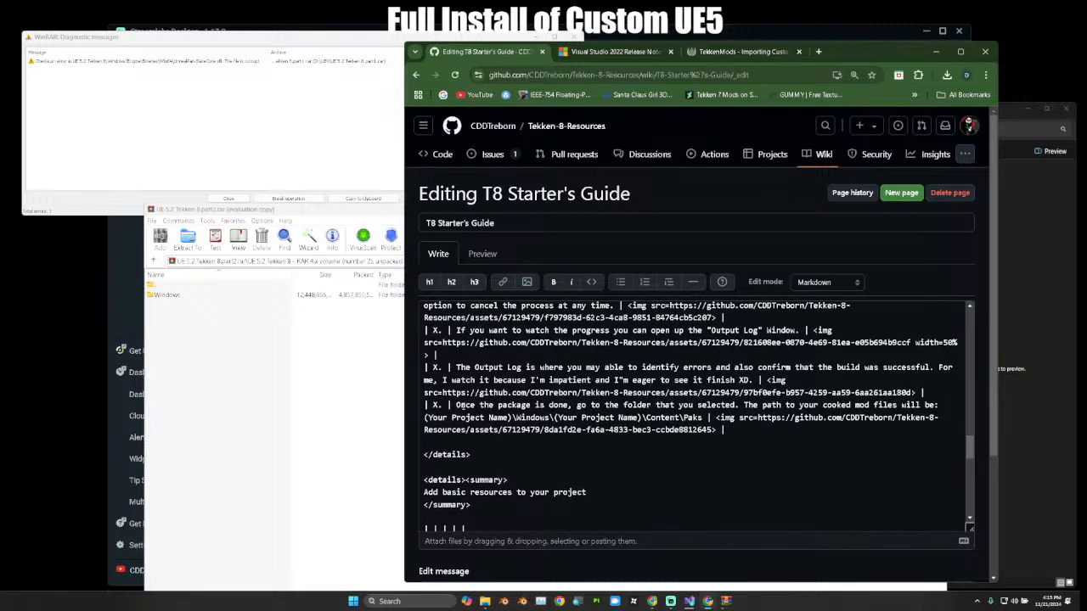
scroll(538, 422, "up", 2)
scroll(539, 423, "up", 8)
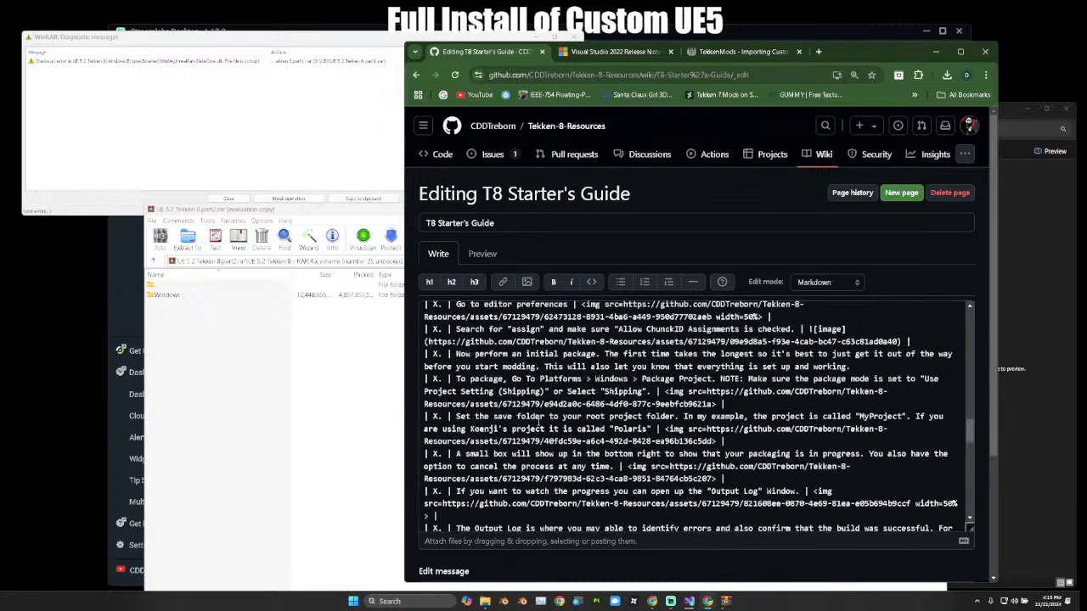
scroll(539, 420, "down", 10)
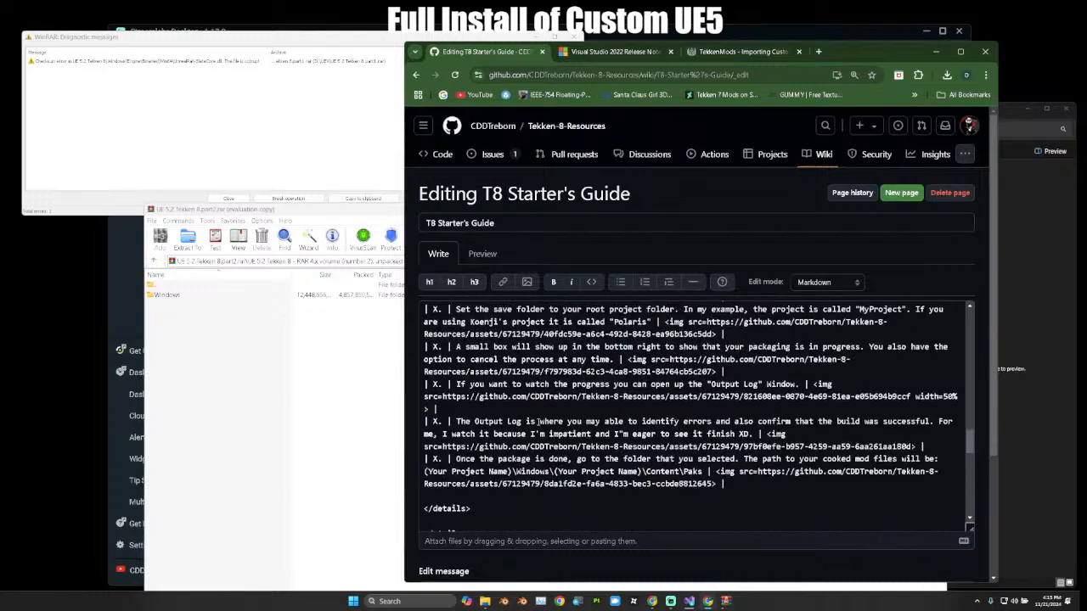
scroll(538, 423, "down", 20)
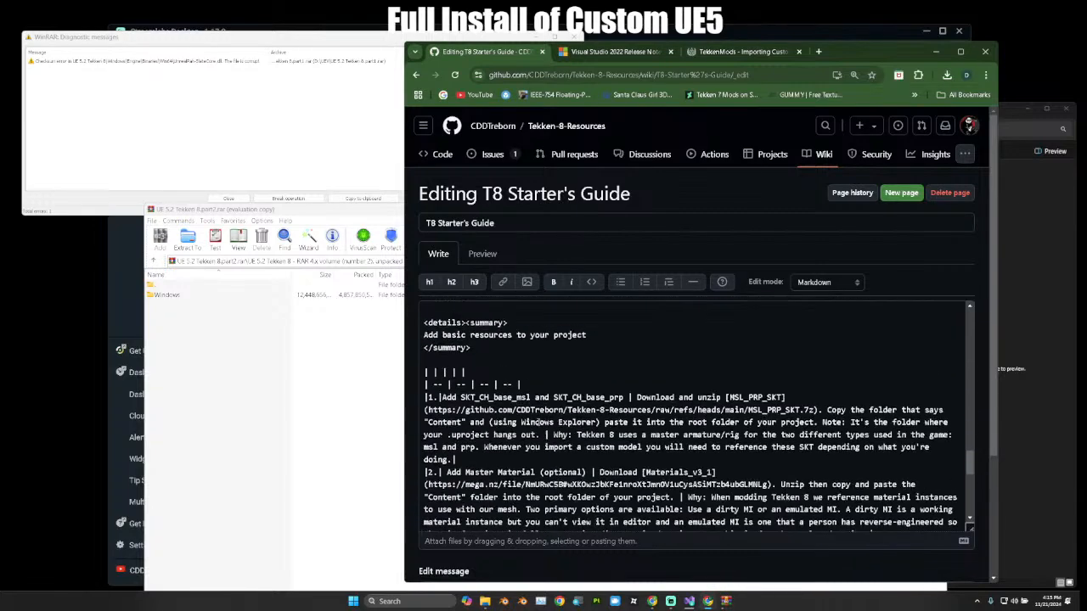
scroll(539, 422, "up", 2)
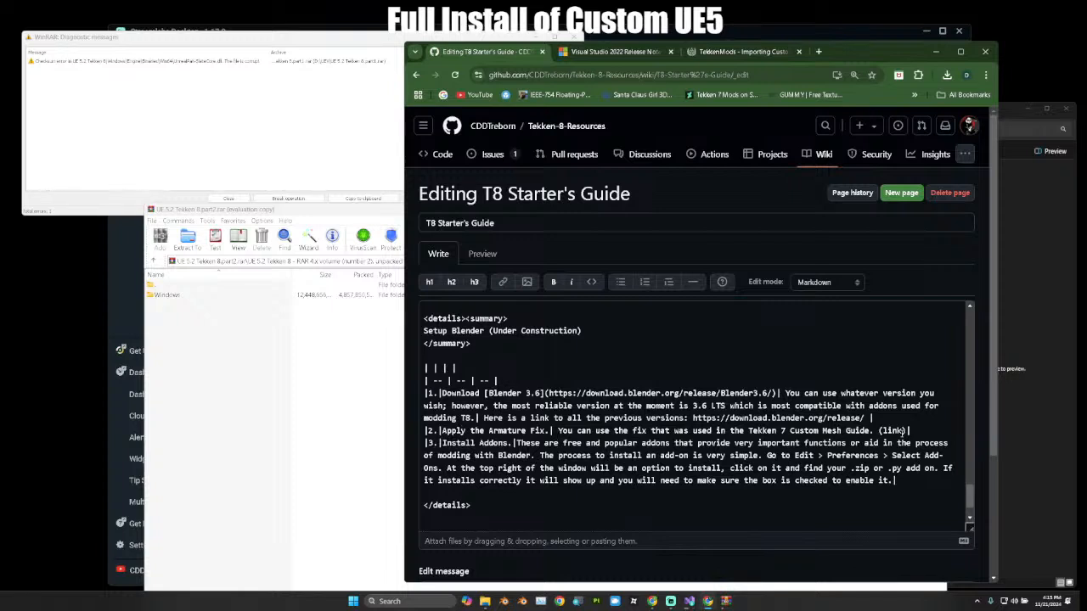
left_click(902, 431)
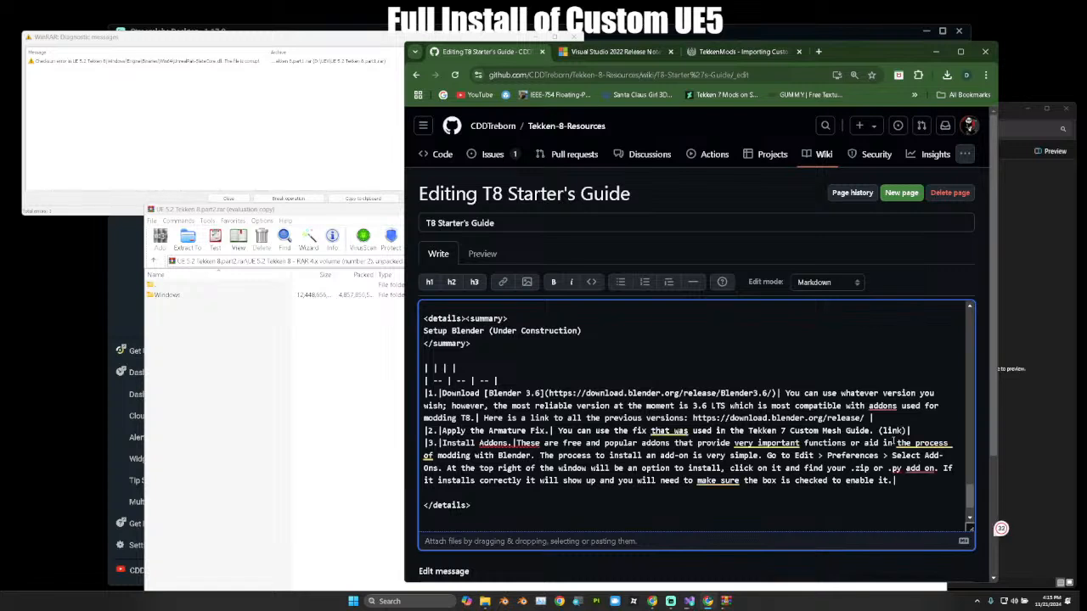
key("BackSpace")
key("BackSpace")
key("BackSpace")
key("BackSpace")
key("BackSpace")
key("BackSpace")
type("(https://tekkenmods.com/article/51/importing-custom-meshes-to-tekken-7-using-blender)")
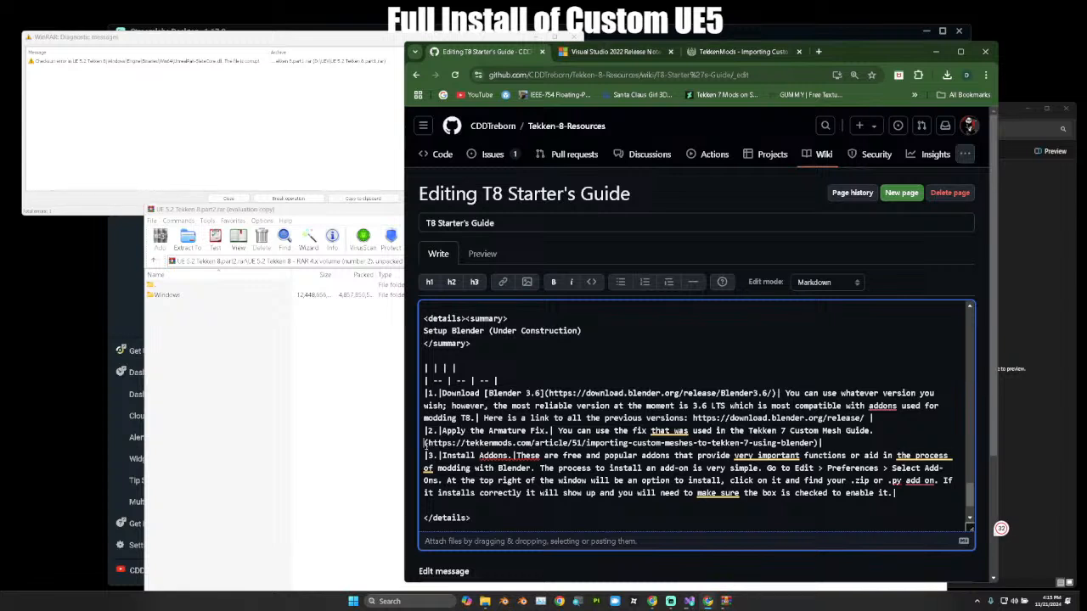
Add the Markdown link text "[Go To Working In Blender Section]" directly before the article address.
type("[]Go To")
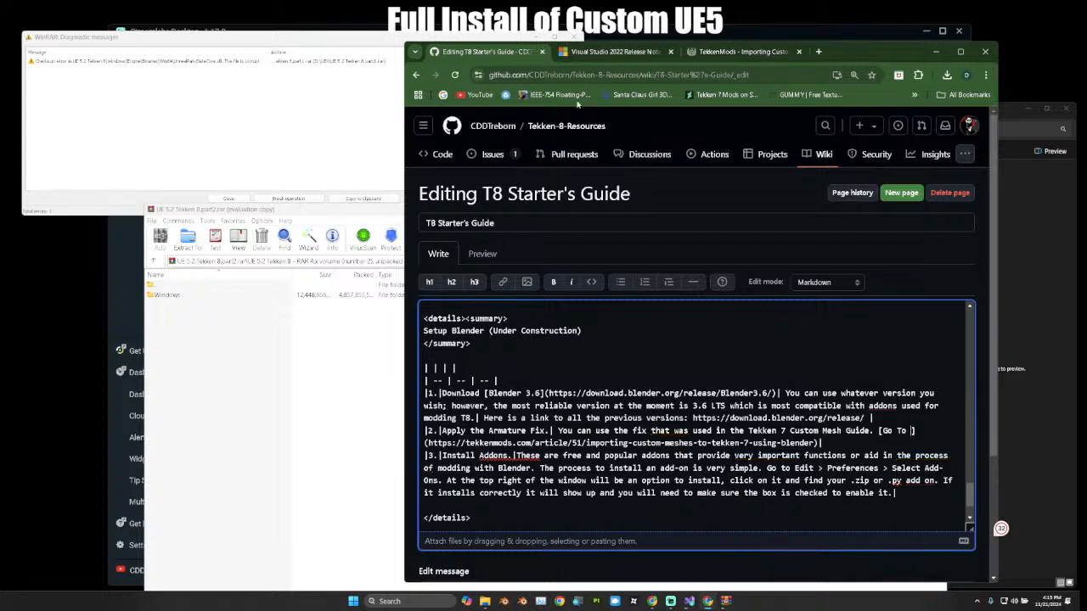
left_click(748, 52)
left_click(501, 52)
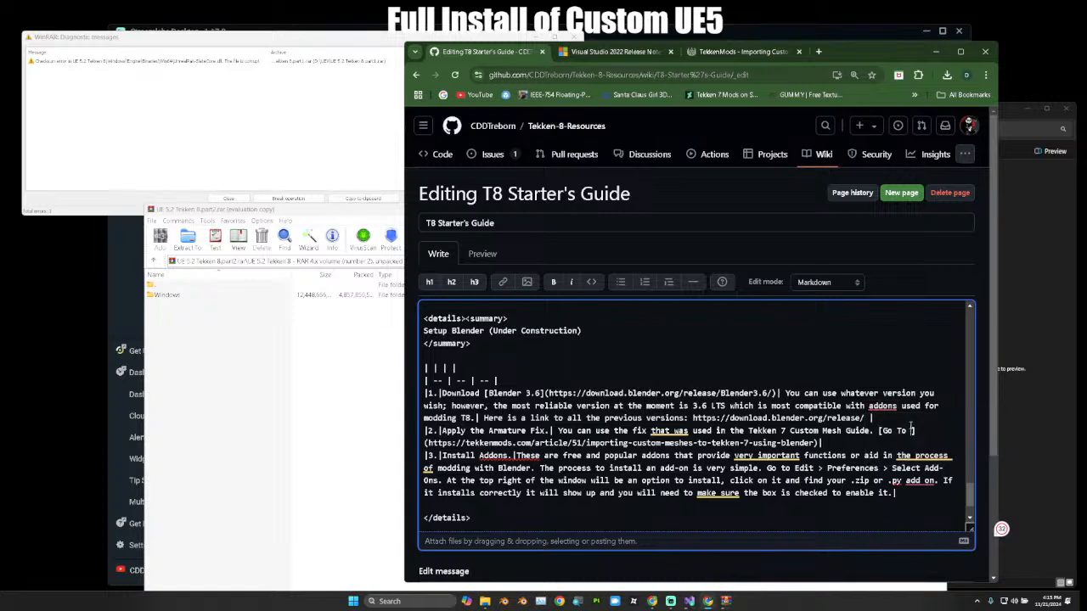
type("Working")
type(" In Blender S")
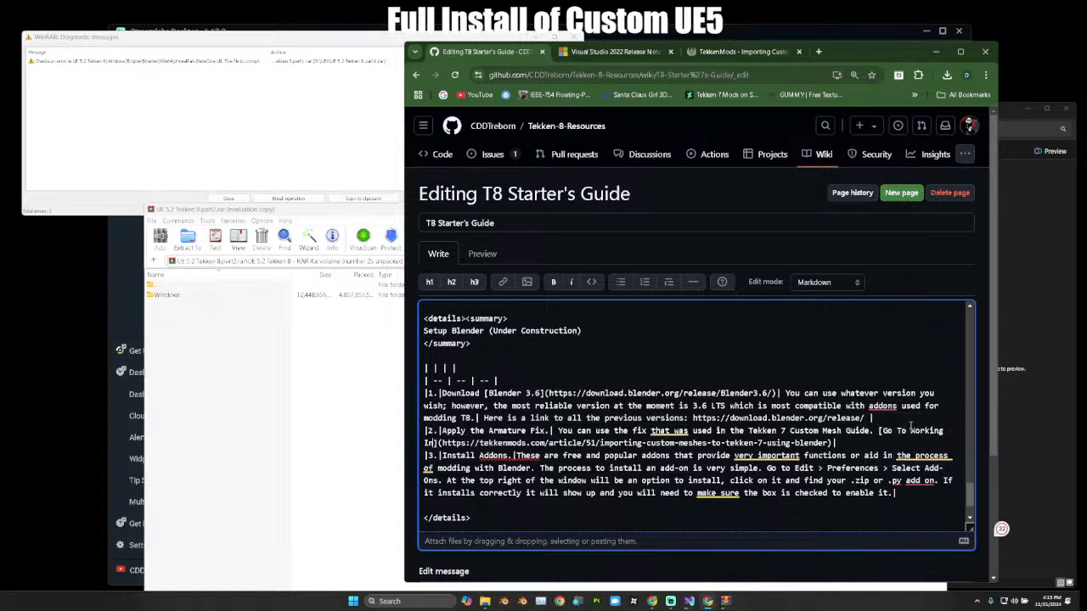
type("ection")
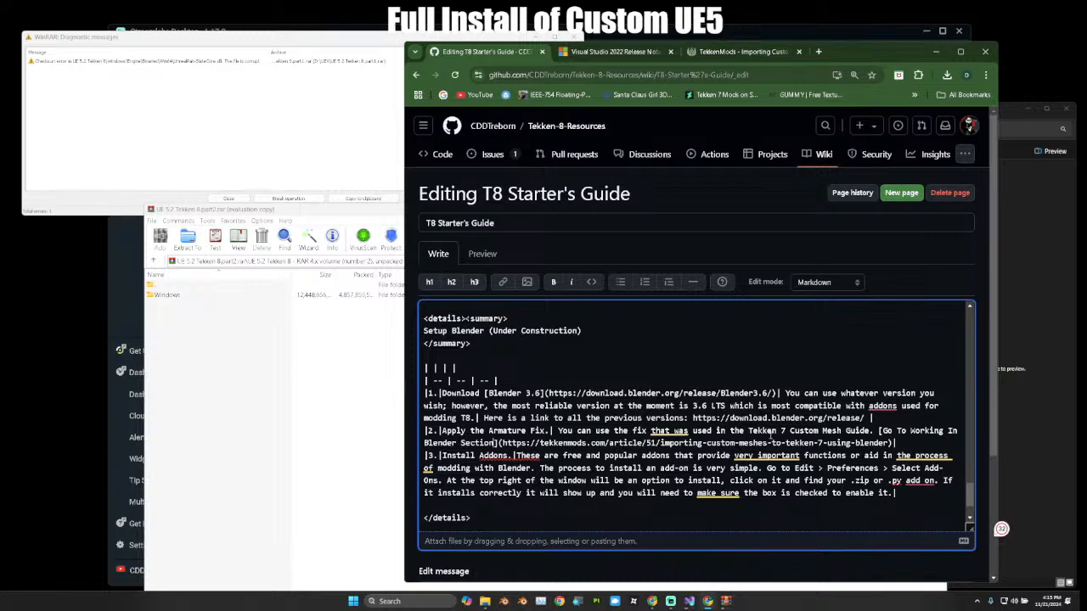
Insert the sentence "This will need to be done for any version of Blender you choose to use." before the link.
type("This | ")
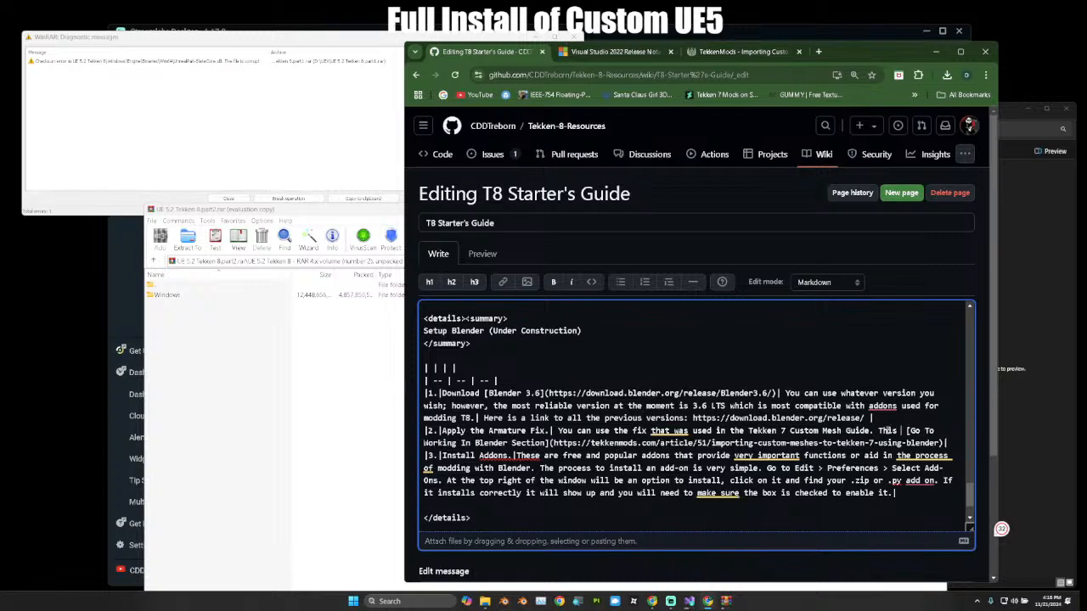
type("will need to be do")
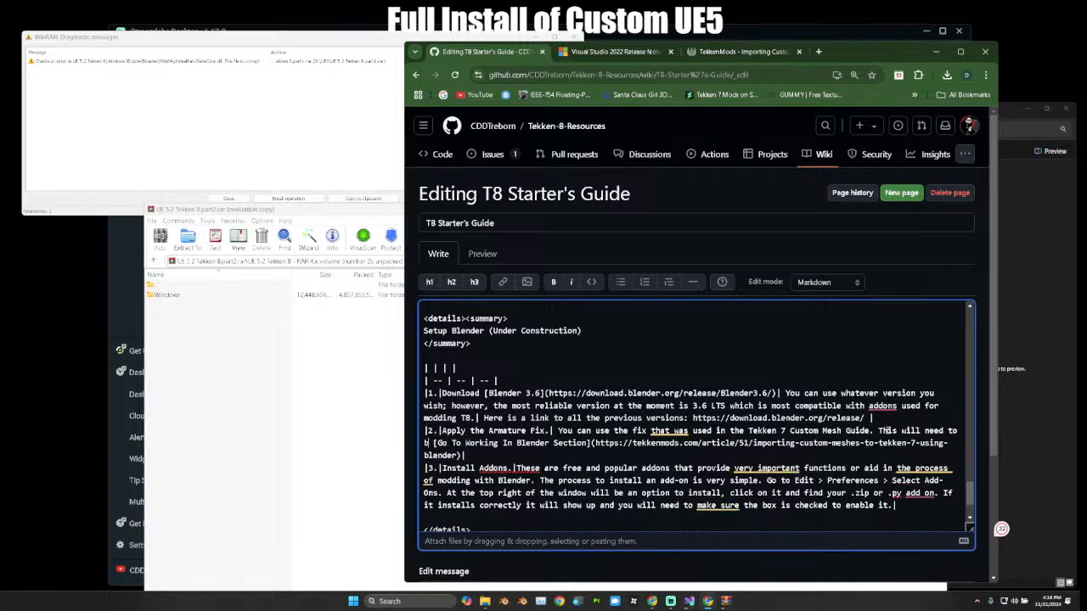
type("ne for | ")
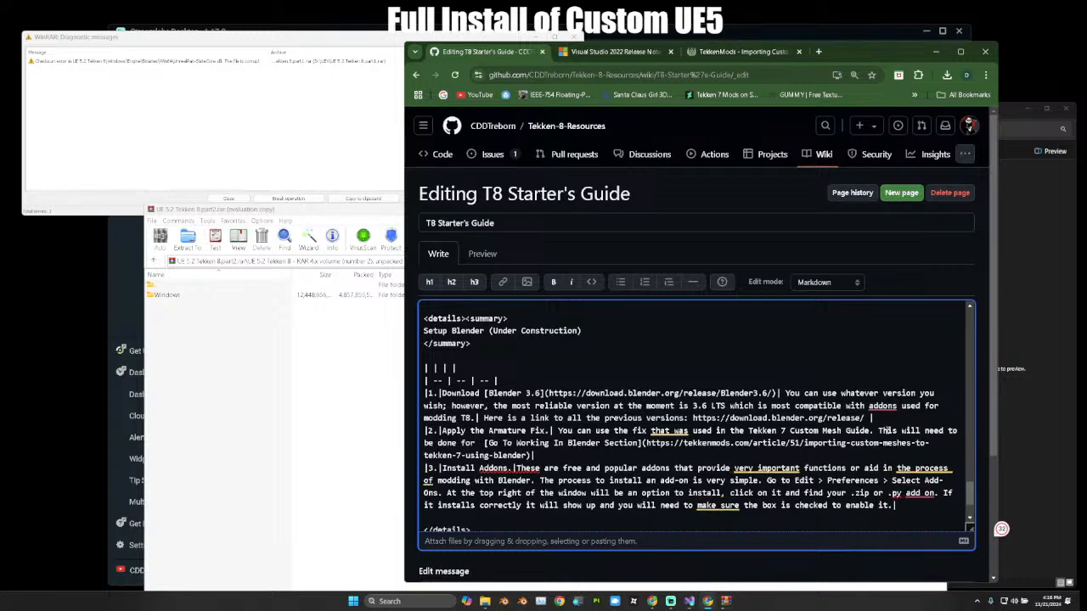
type("any version of B")
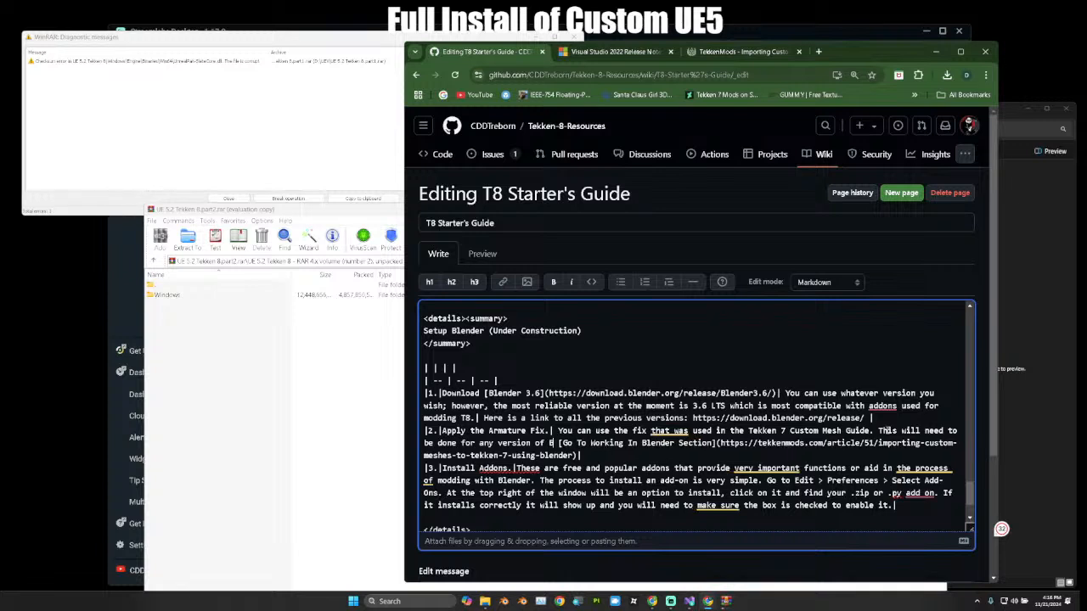
type("lender y")
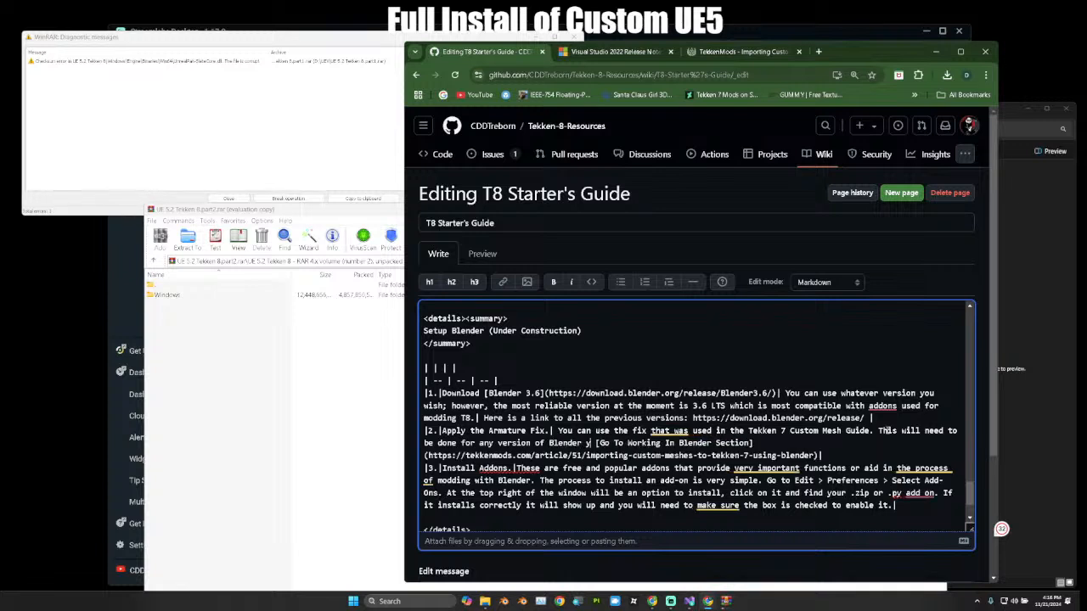
type("ou choose to use.")
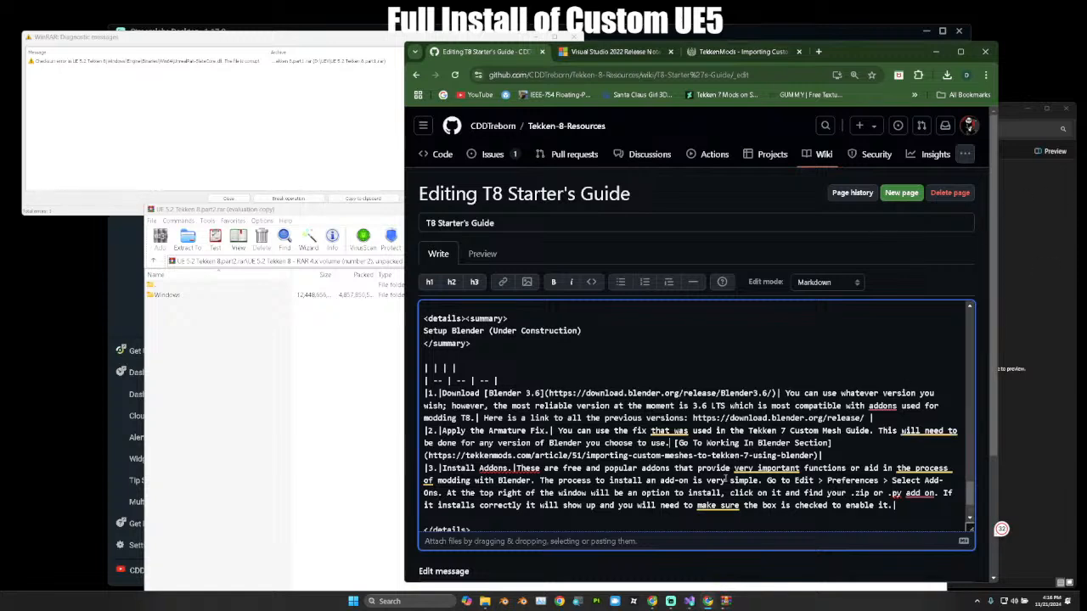
Save the edited wiki page and check the Armature Fix row in its expanded Setup Blender section.
scroll(727, 478, "down", 2)
left_click(946, 459)
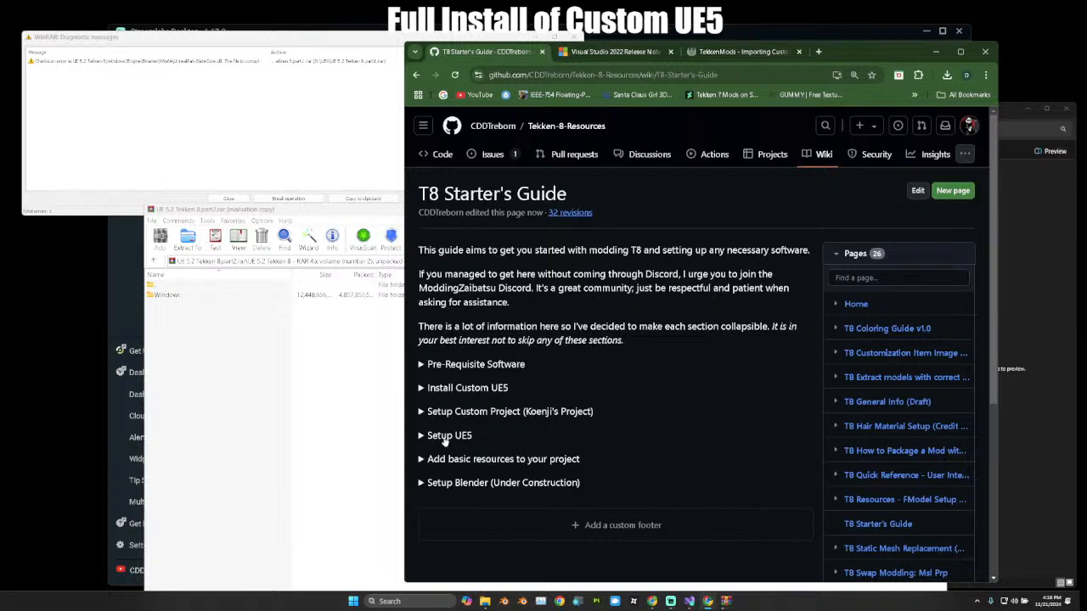
left_click(507, 485)
scroll(509, 488, "down", 3)
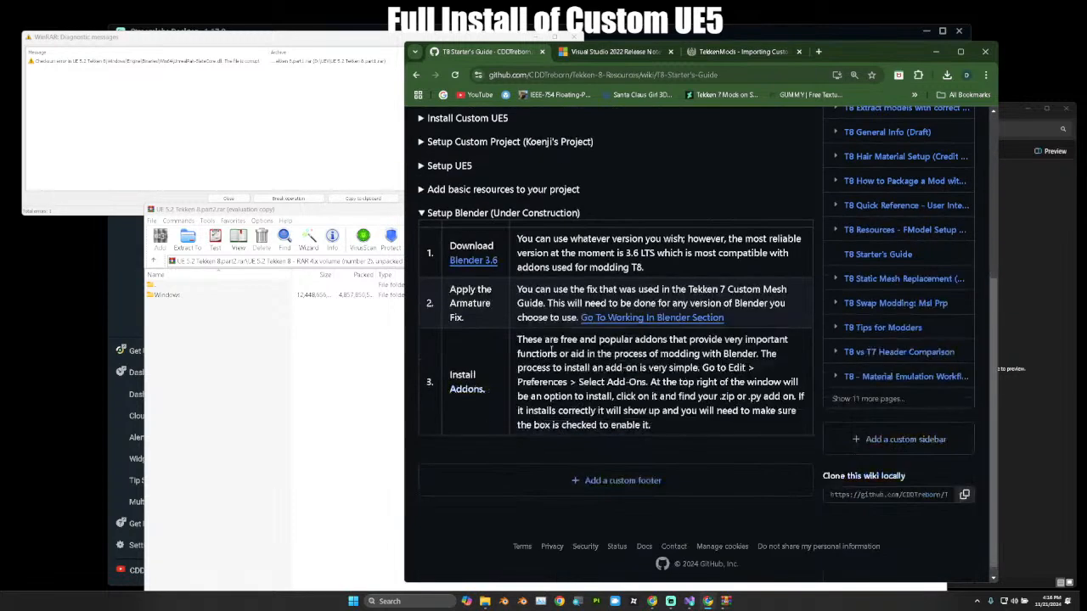
Return to the TekkenMods article, enlarge its text and examine the Blender installation path in the Working in Blender section.
left_click(736, 51)
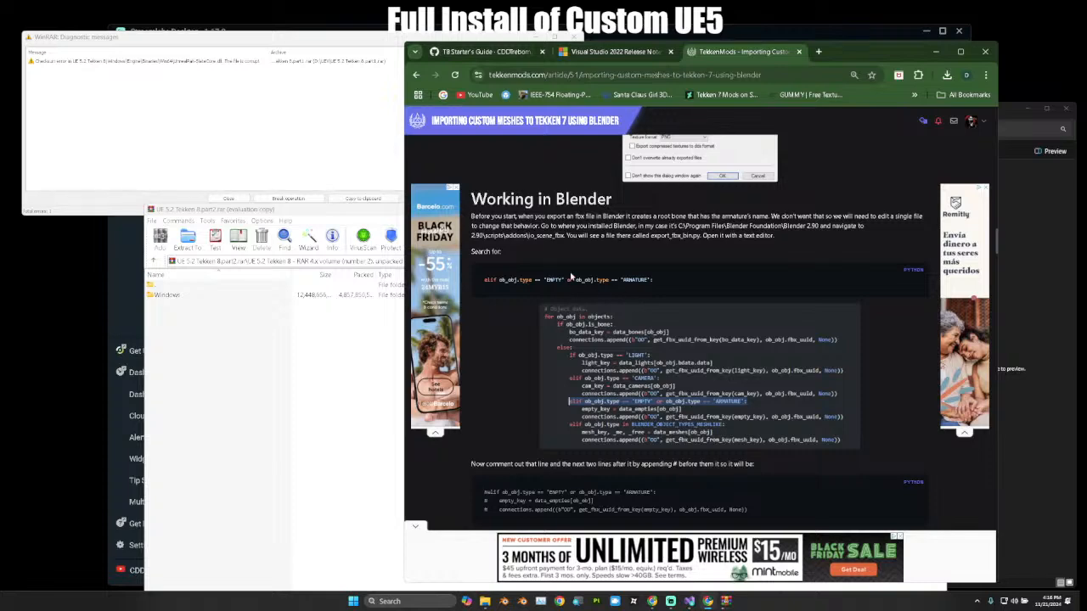
scroll(550, 252, "up", 1, "ctrl")
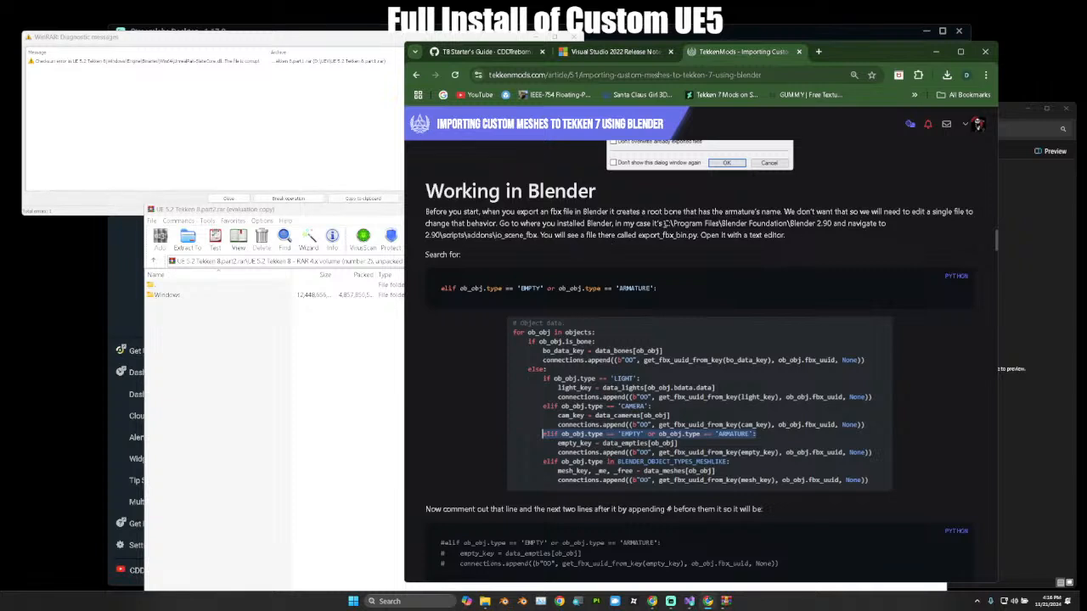
left_click_drag(664, 224, 788, 223)
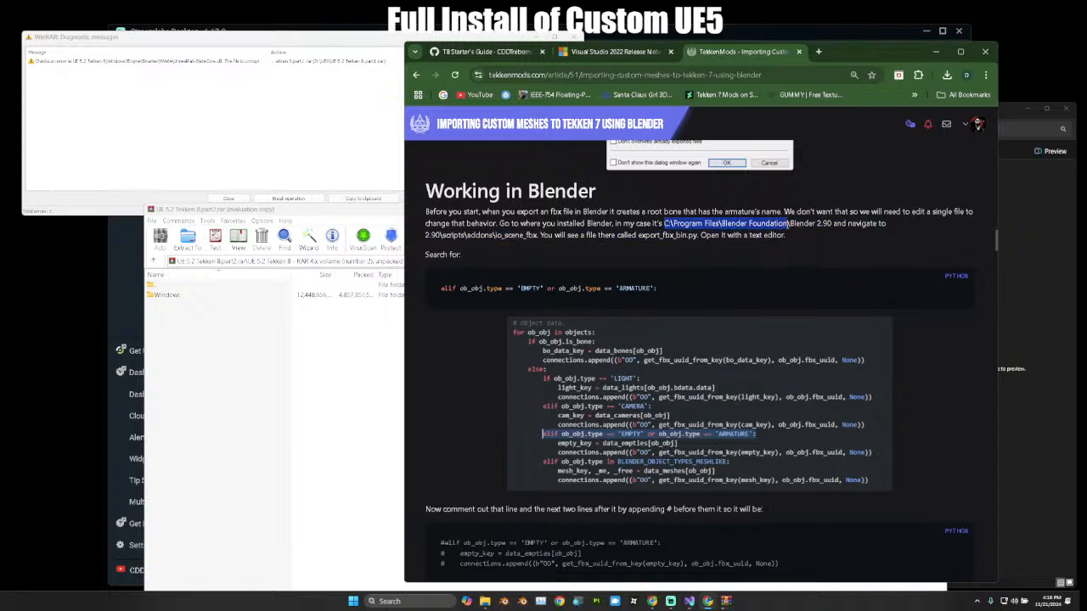
left_click(679, 225)
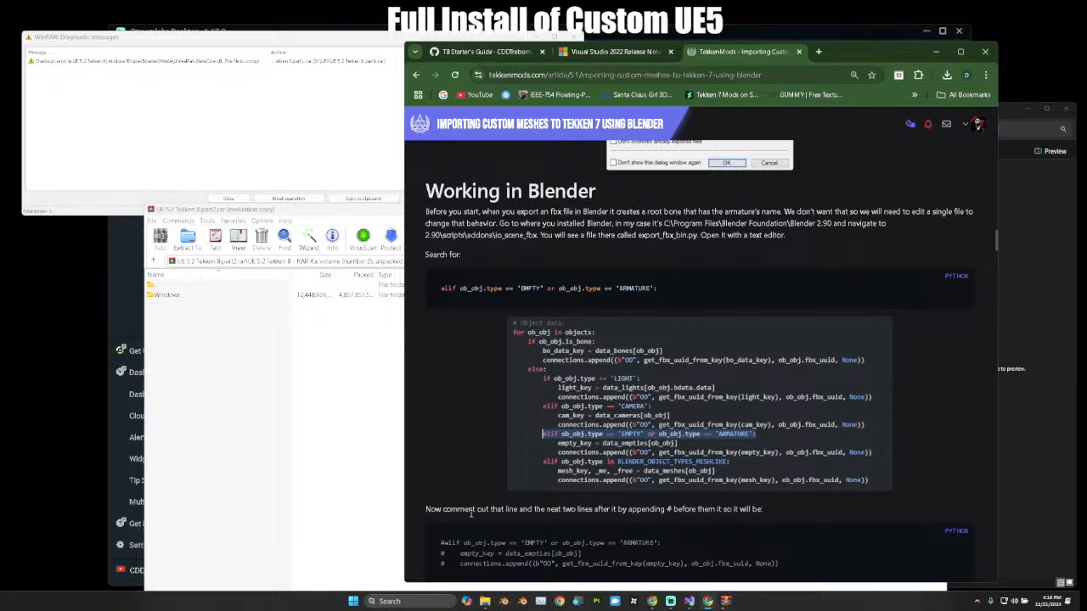
Open the Blender 3.6 installation folder under C:\Program Files\Blender Foundation in File Explorer, placed beside the article.
left_click(484, 602)
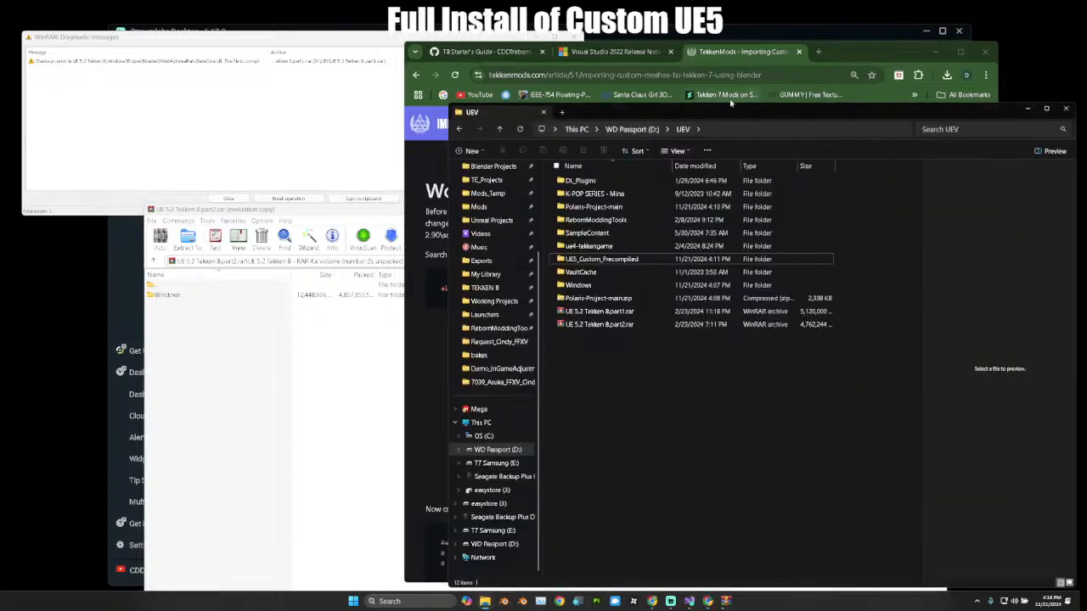
left_click_drag(575, 162, 575, 186)
left_click_drag(699, 201, 274, 184)
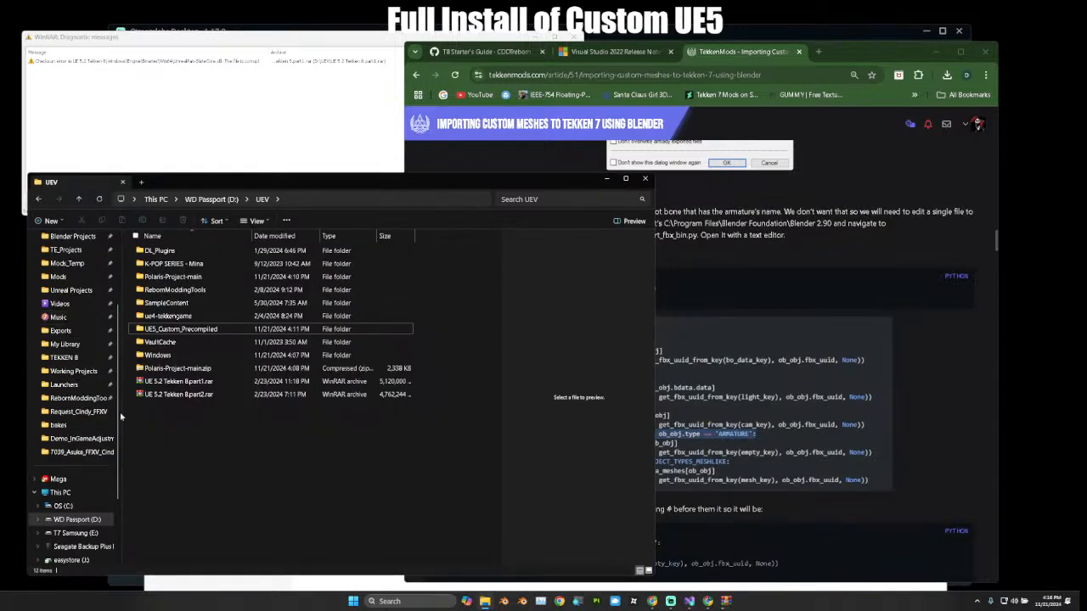
left_click(61, 505)
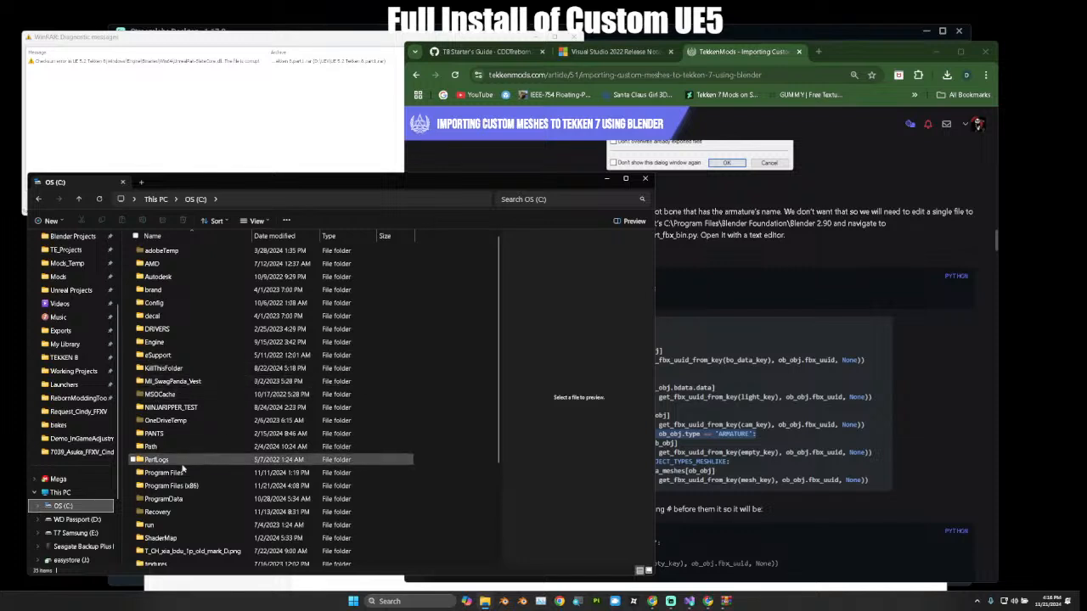
double_click(183, 474)
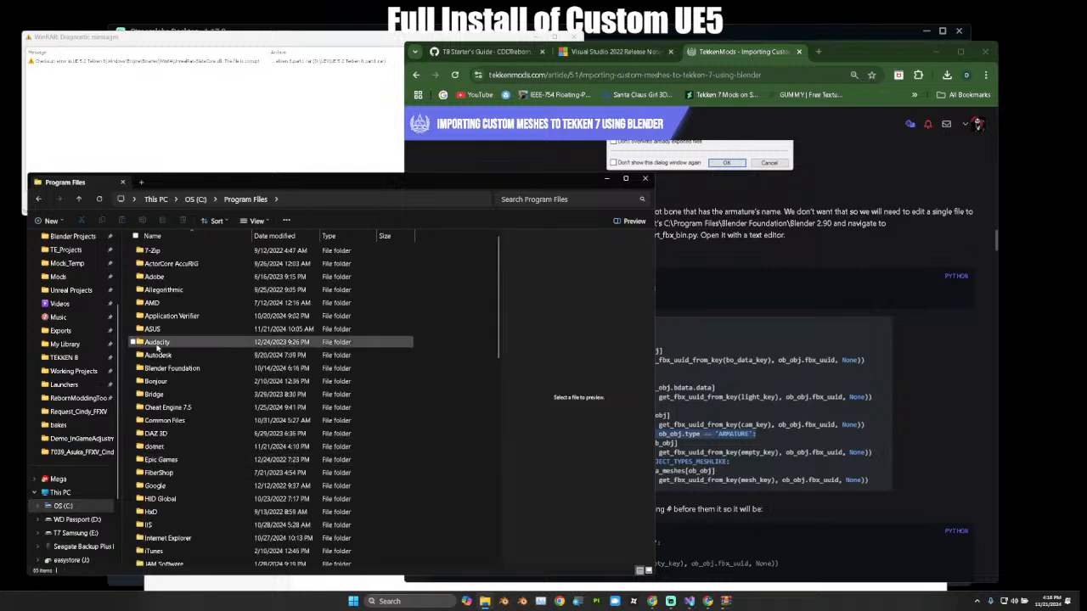
left_click(181, 371)
double_click(183, 375)
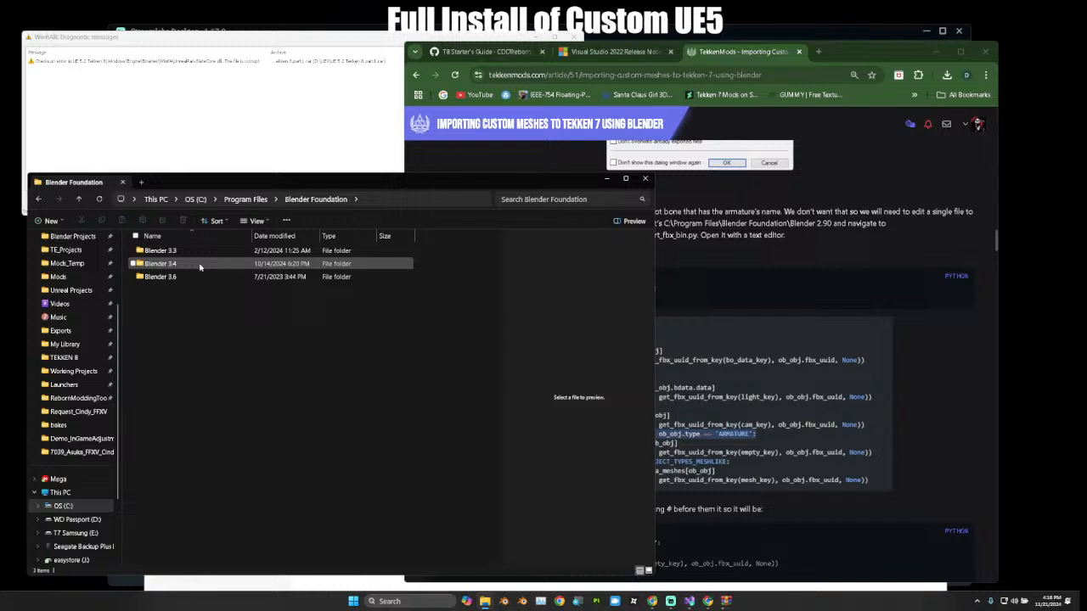
left_click(185, 278)
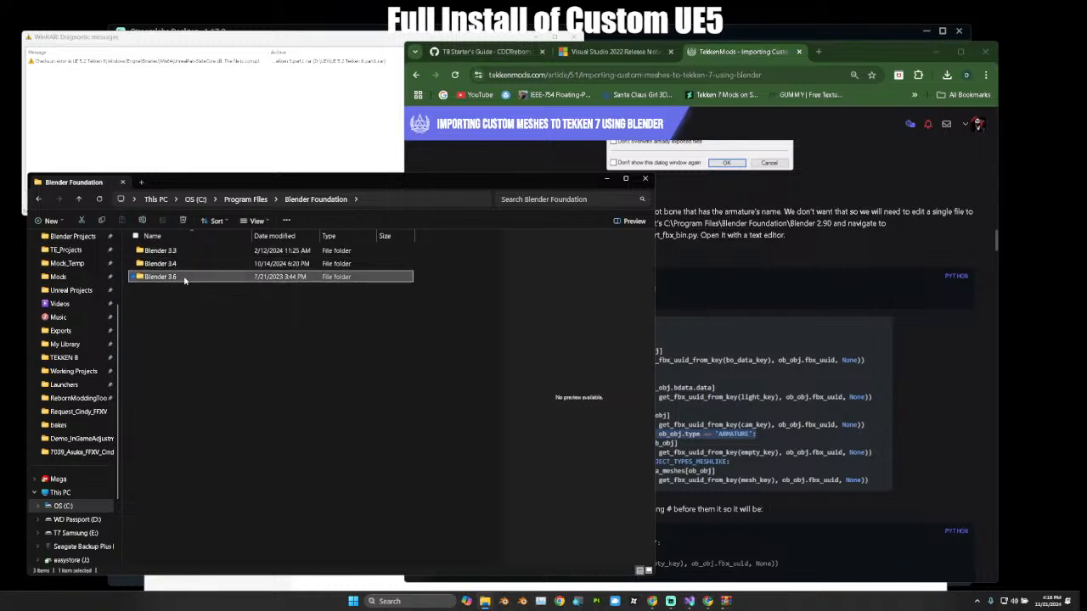
double_click(185, 279)
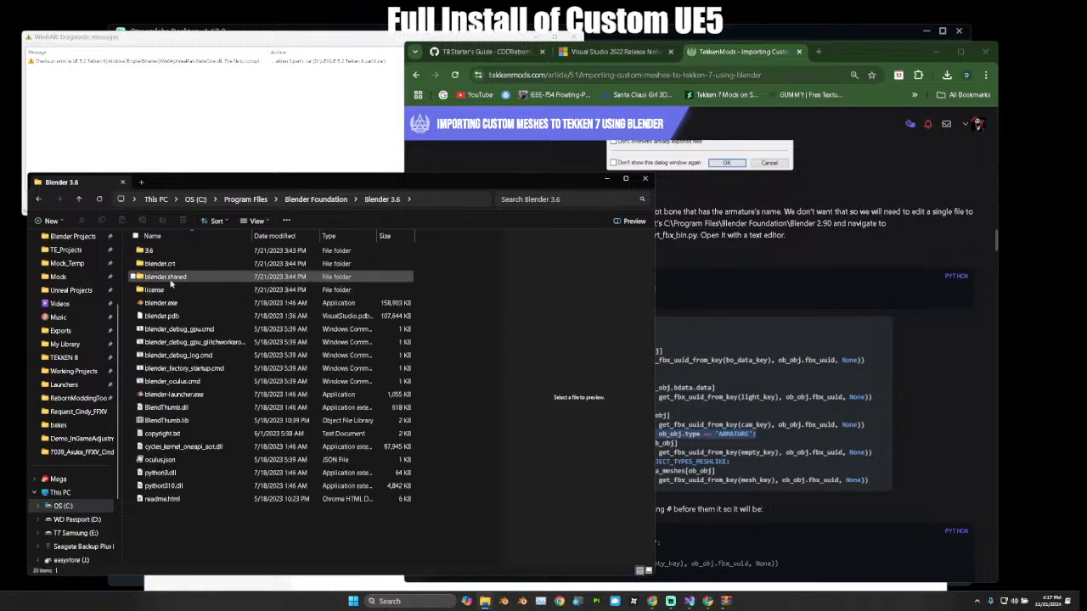
Open the scripts folder inside Blender's 3.6 subfolder.
double_click(182, 252)
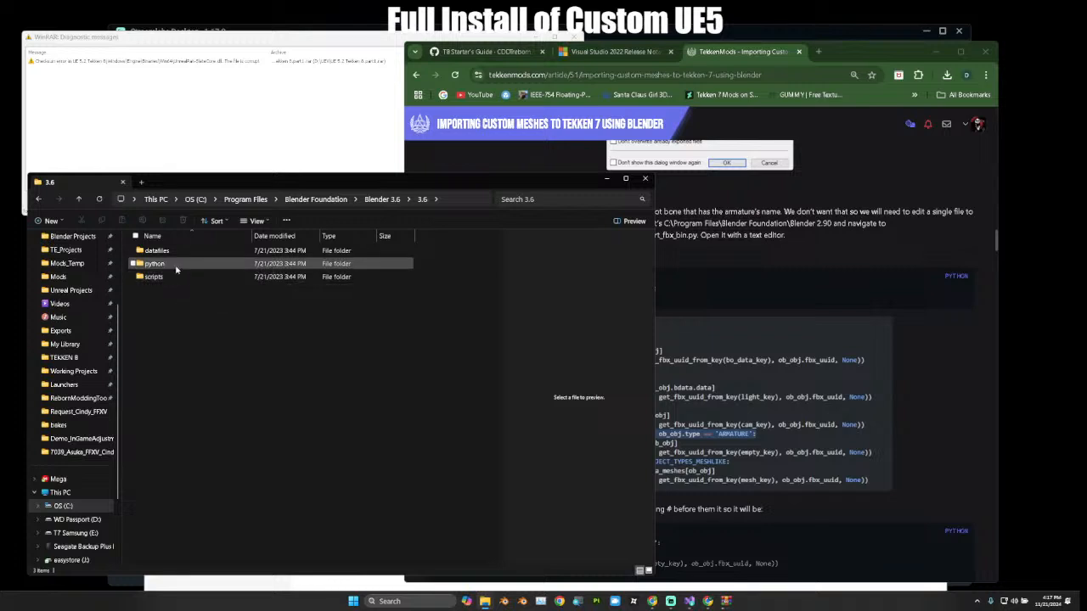
double_click(177, 268)
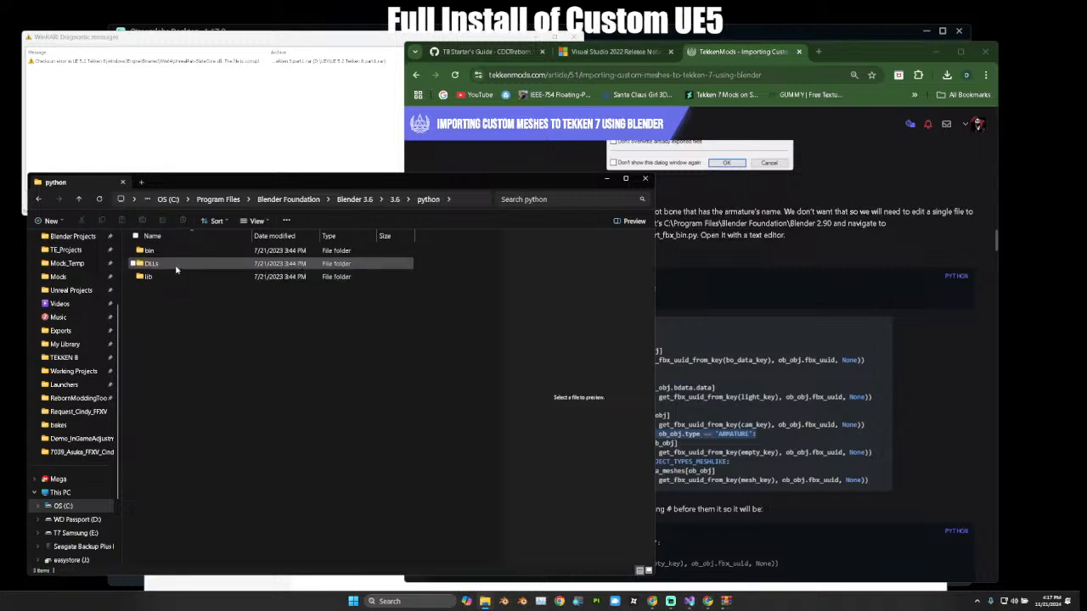
left_click(395, 199)
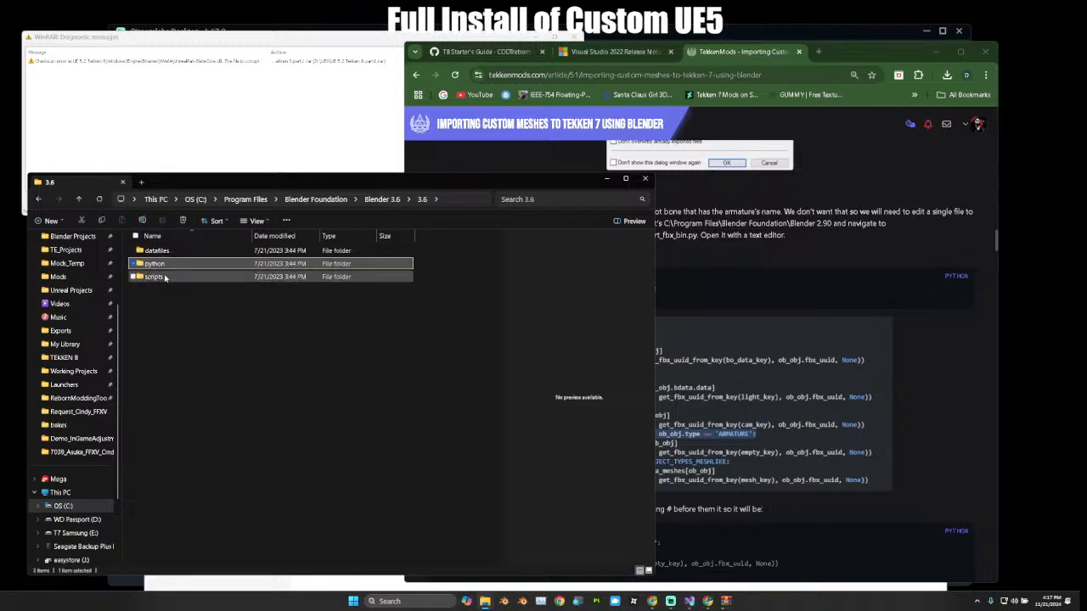
double_click(165, 277)
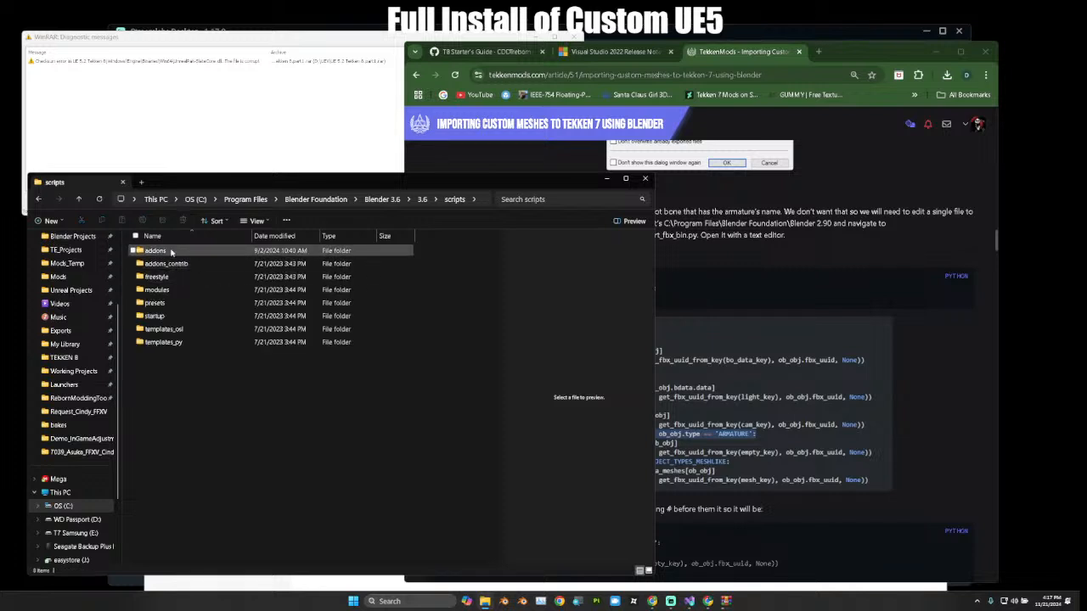
Follow the path given in the article through the addons folder and open io_scene_fbx.
left_click(780, 240)
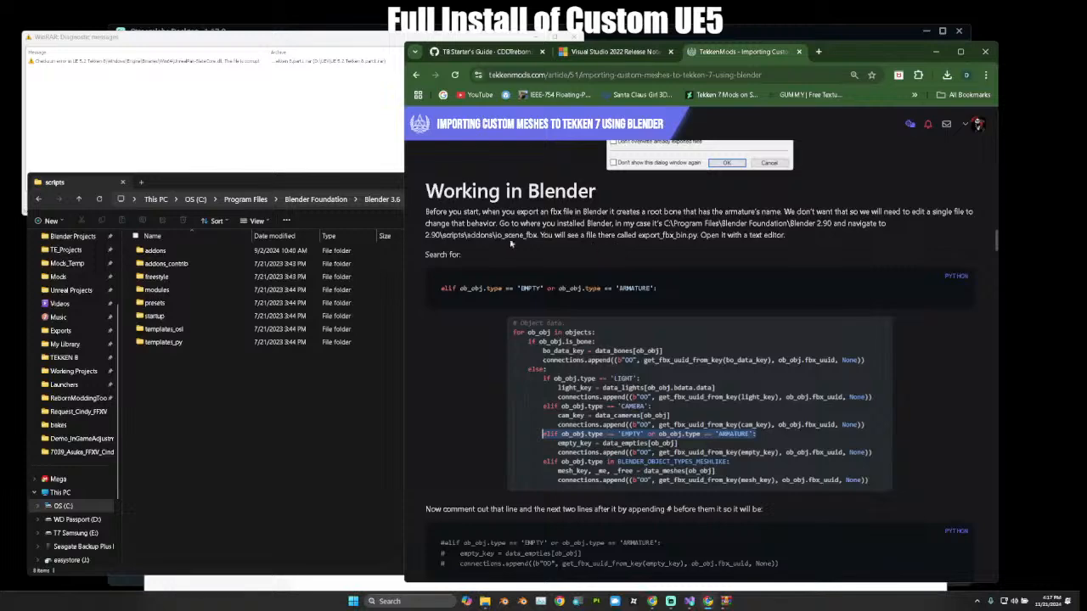
left_click(169, 254)
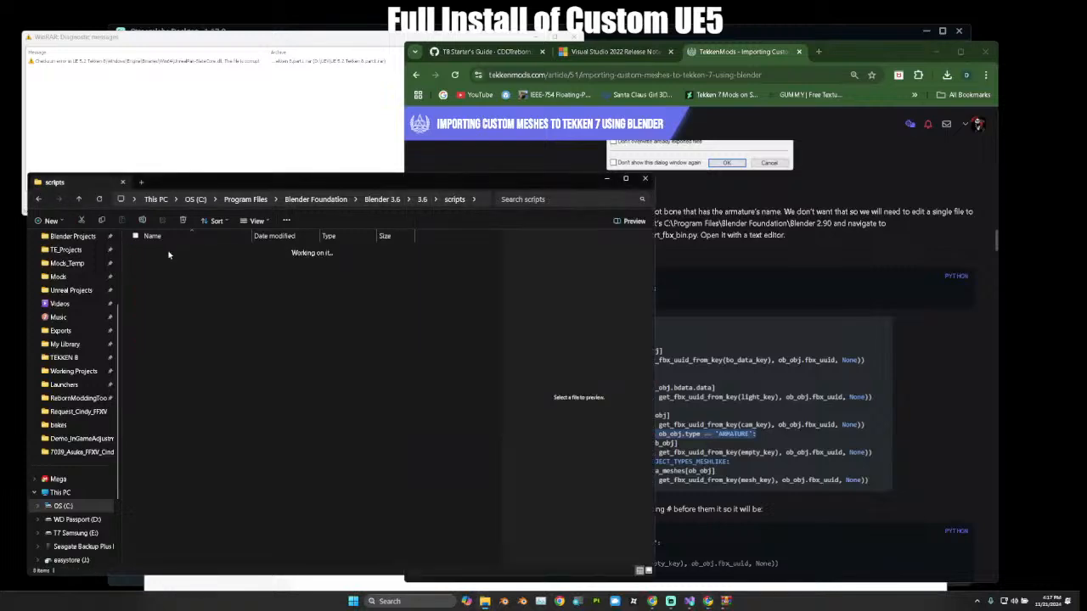
left_click(750, 262)
scroll(223, 379, "down", 9)
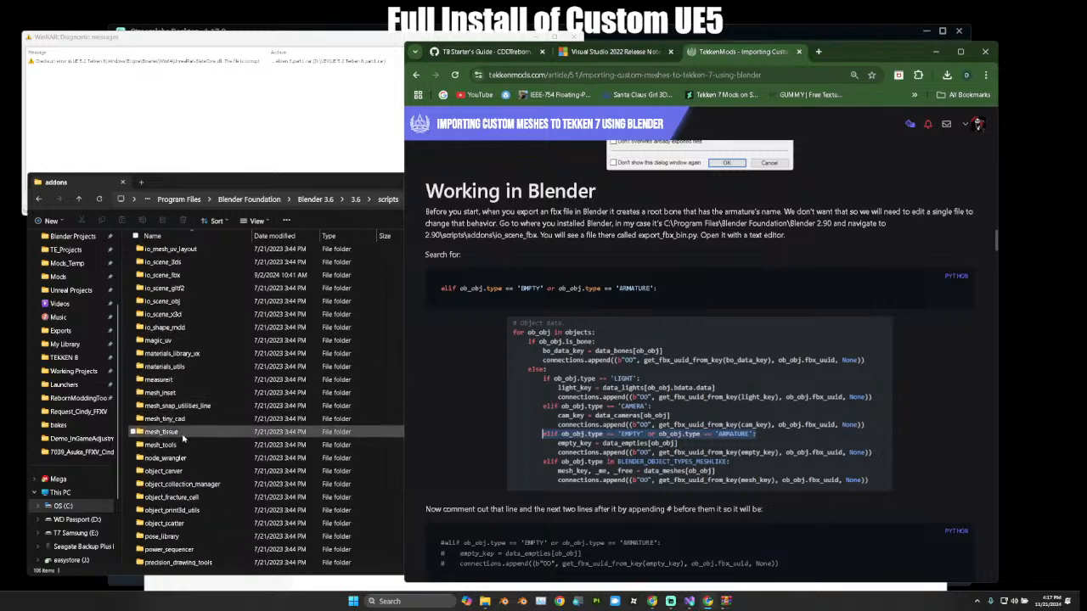
scroll(188, 416, "down", 1)
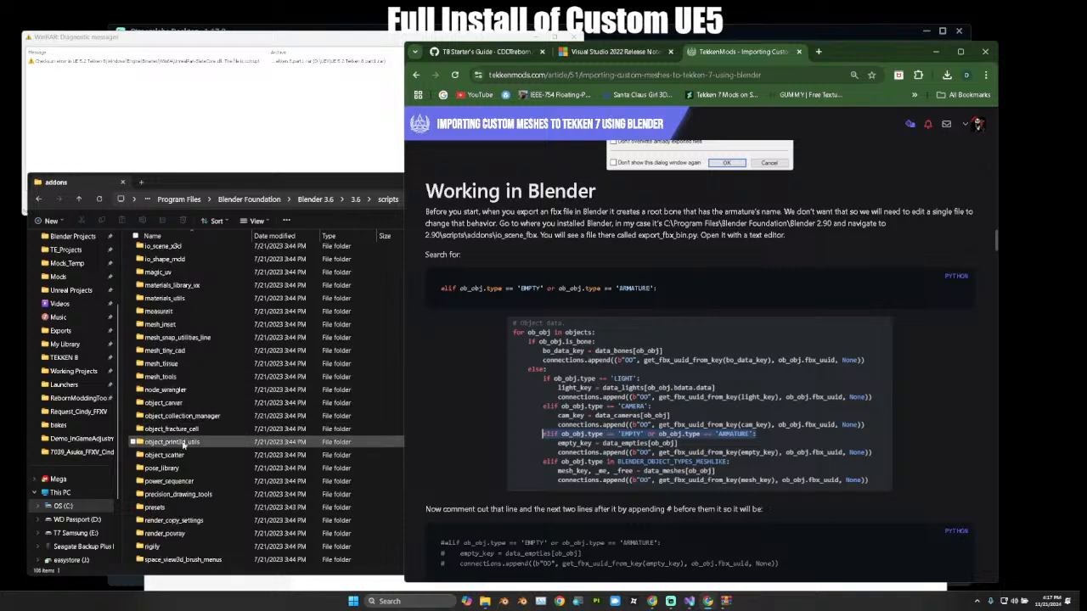
scroll(181, 376, "up", 2)
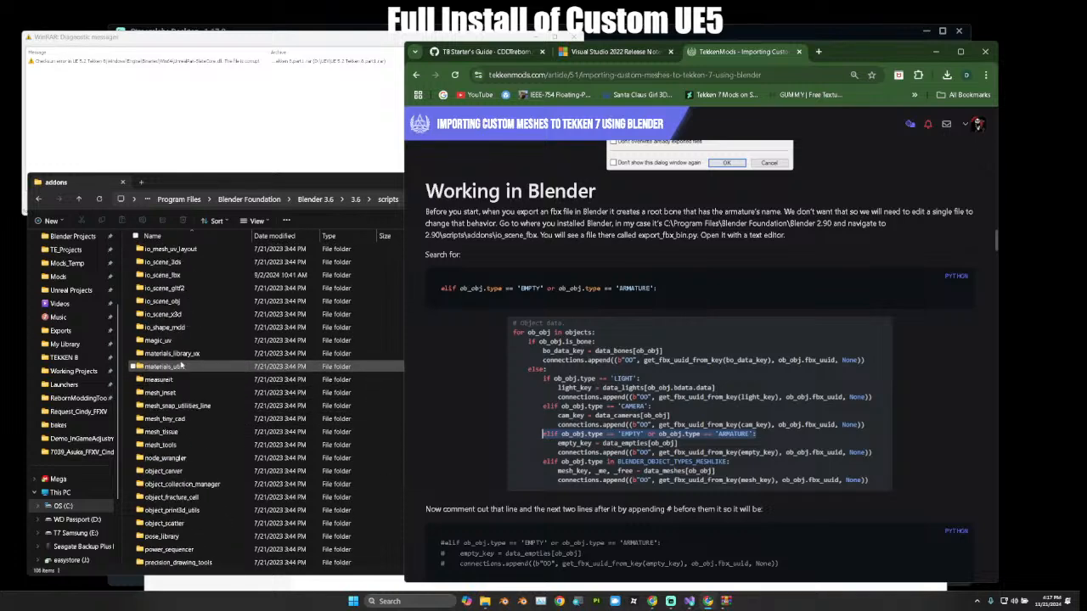
double_click(202, 313)
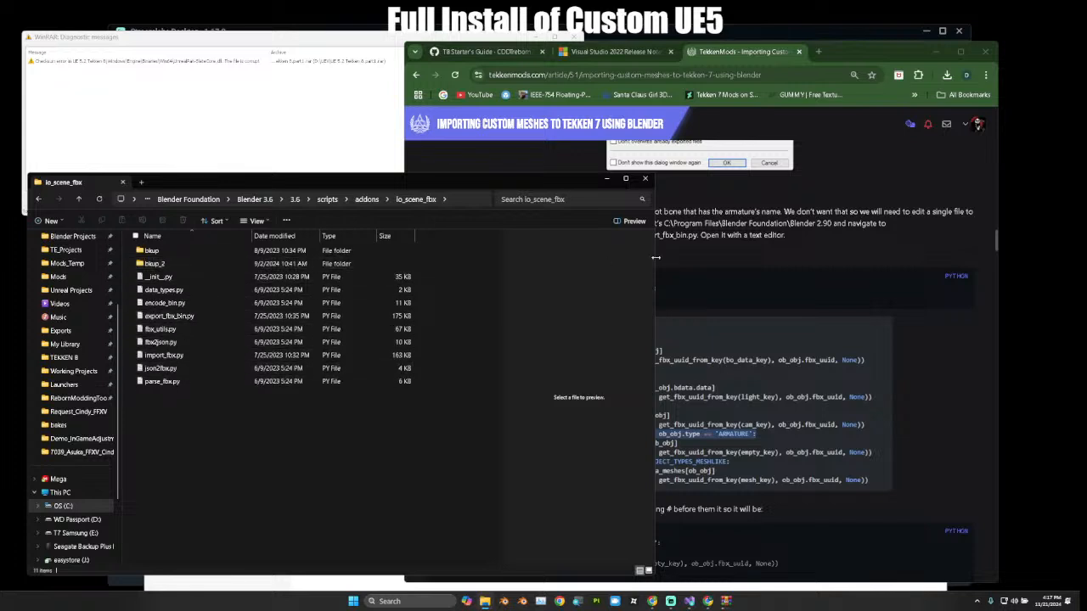
Open export_fbx_bin.py, the file named in the article, in the text editor and place its window beside the article.
left_click(696, 280)
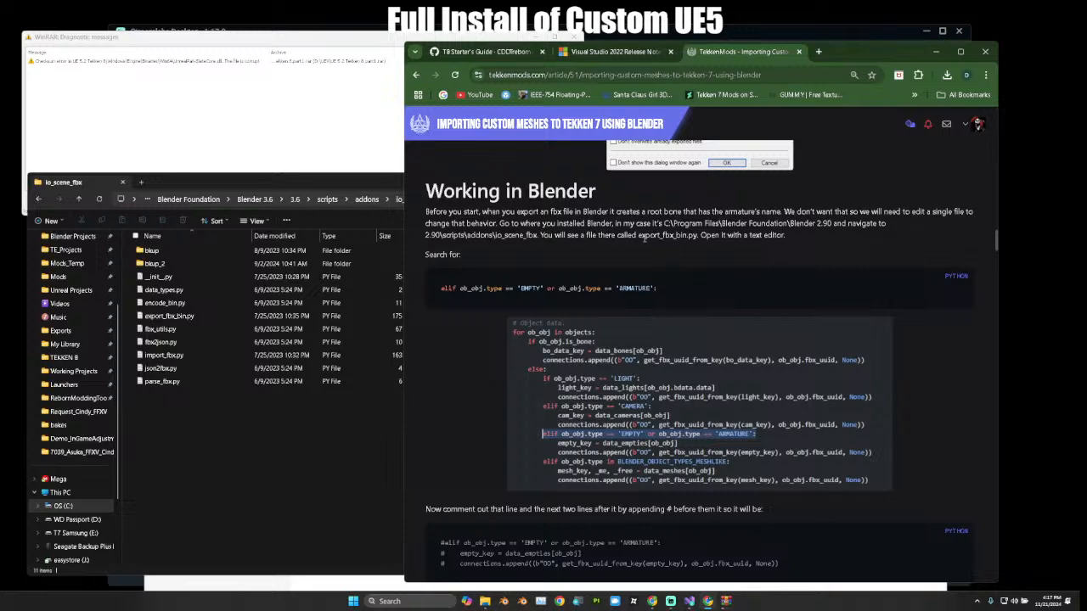
left_click(209, 424)
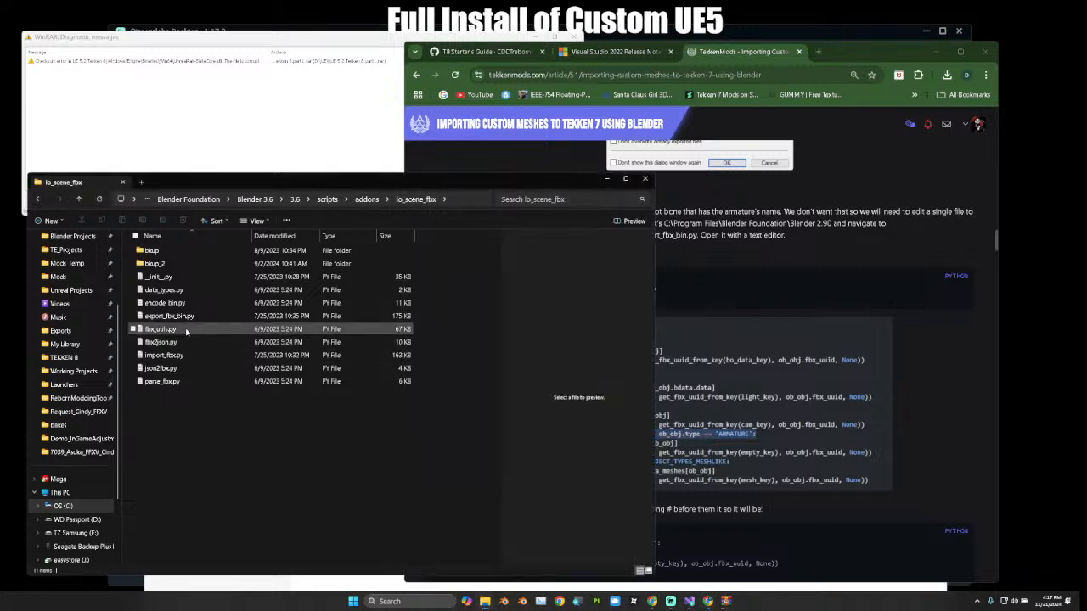
left_click(204, 316)
double_click(205, 317)
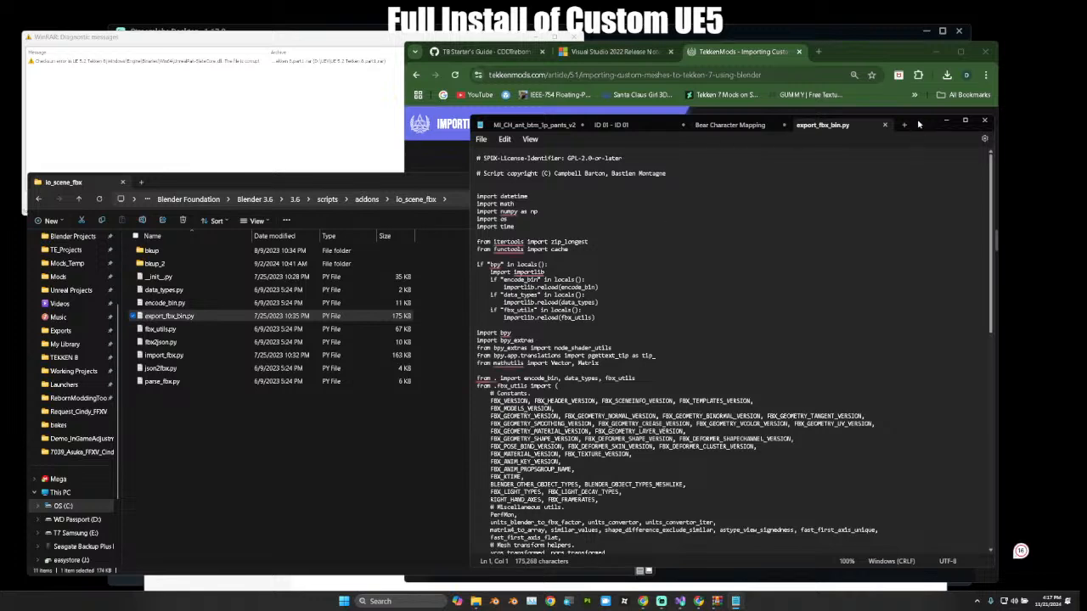
left_click_drag(919, 126, 460, 157)
Copy the article's line "elif ob_obj.type == 'EMPTY' or ob_obj.type == 'ARMATURE':" and search for it in export_fbx_bin.py.
left_click(626, 289)
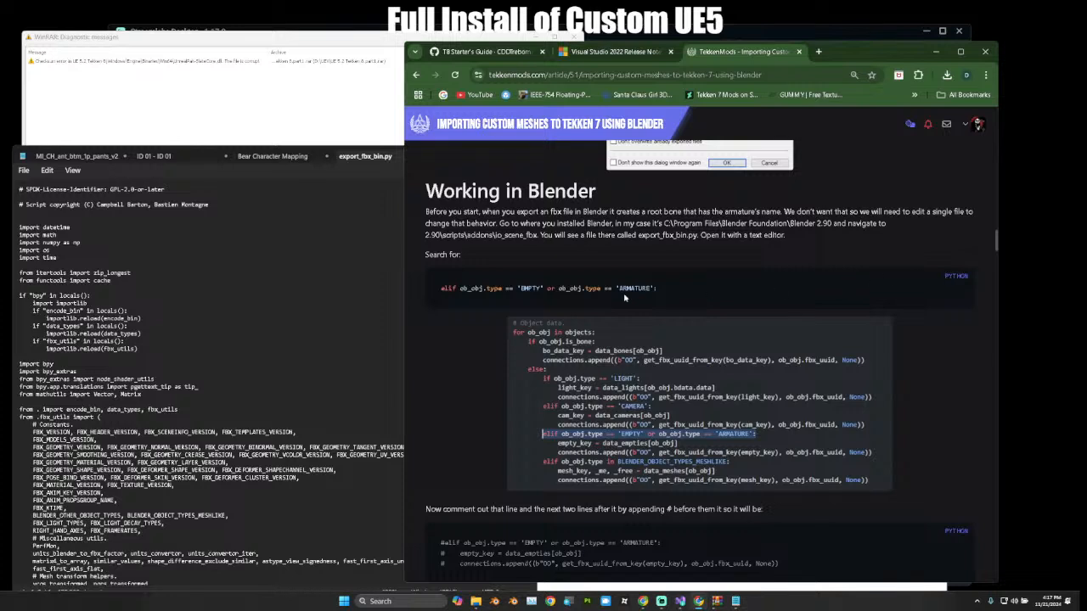
triple_click(580, 289)
key("ctrl+c")
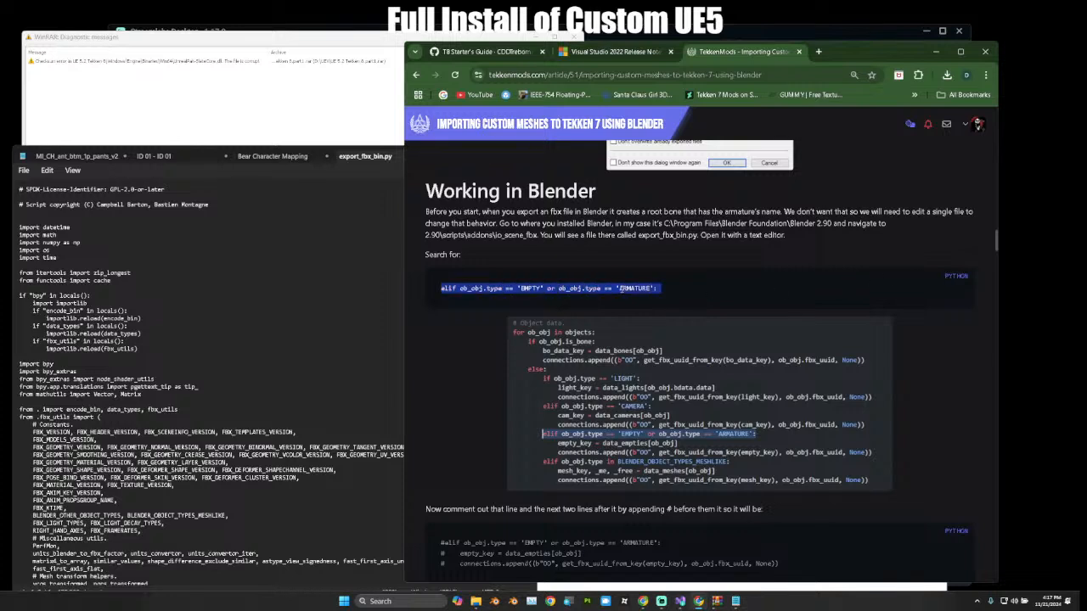
left_click(260, 306)
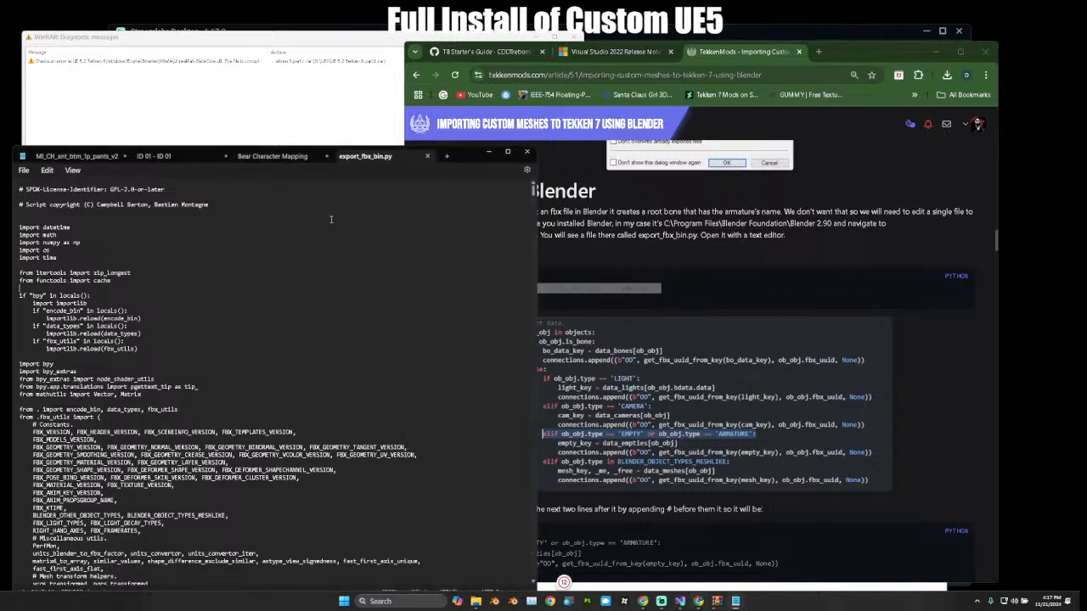
key("ctrl+f")
key("ctrl+v")
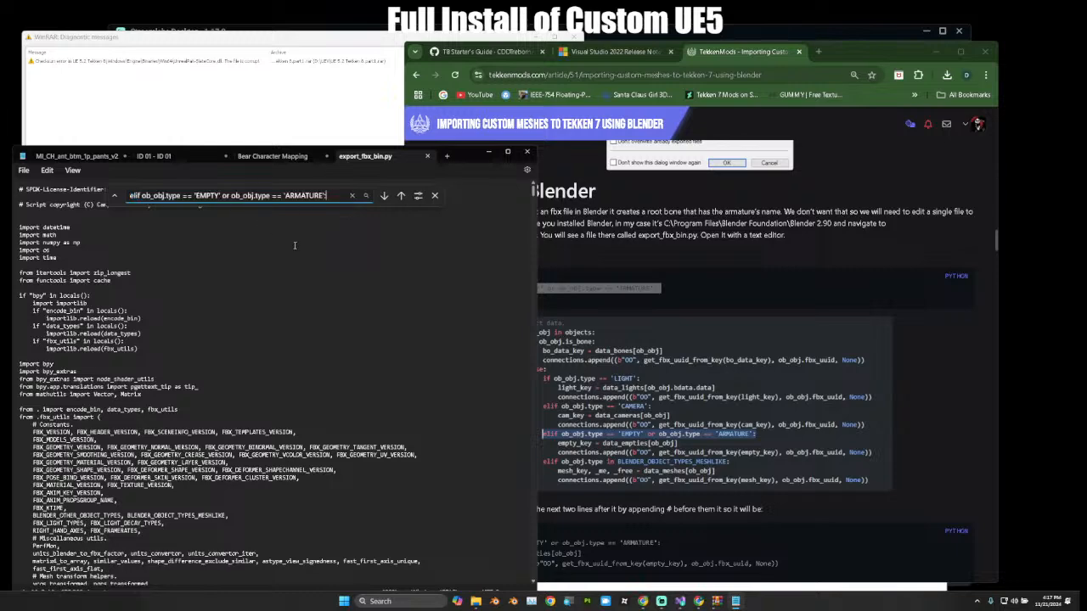
key("Return")
scroll(295, 245, "down", 5)
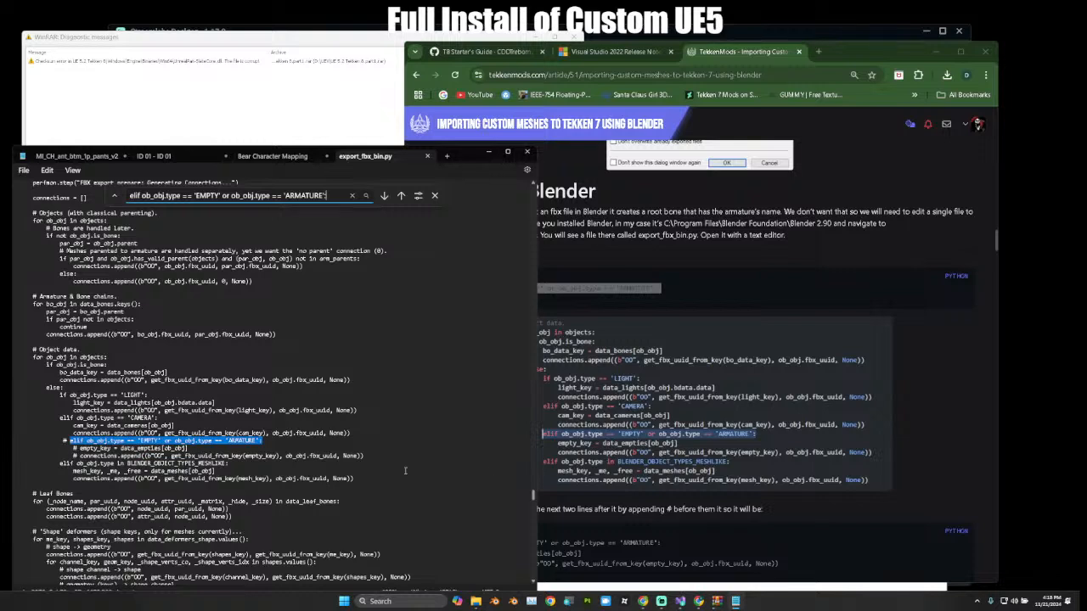
Compare the ARMATURE line and the two lines after it with the article's commented-out example.
left_click(649, 527)
scroll(638, 524, "down", 3)
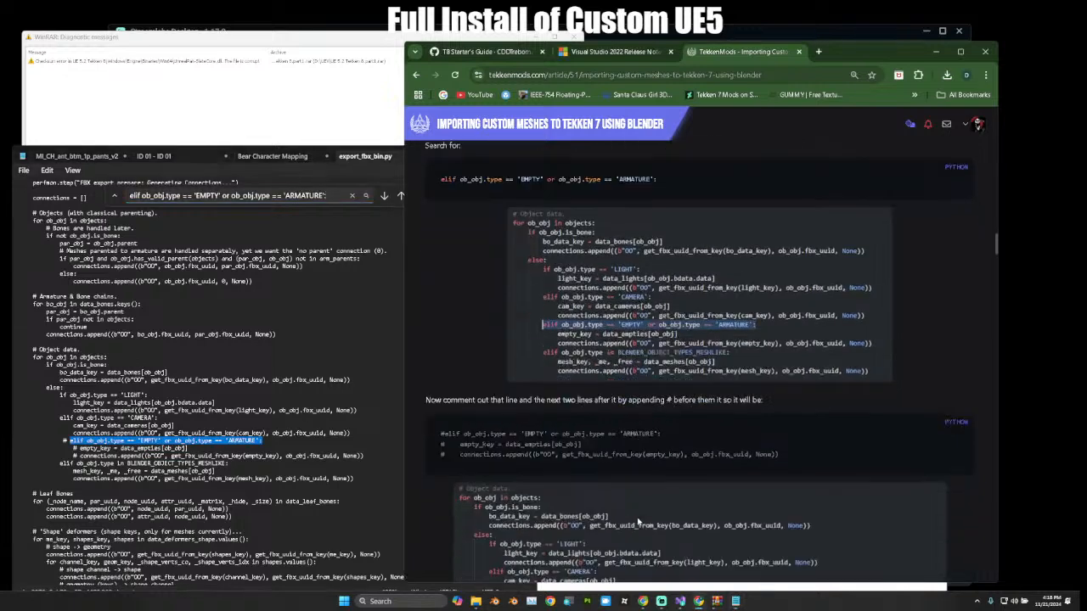
scroll(639, 524, "down", 2)
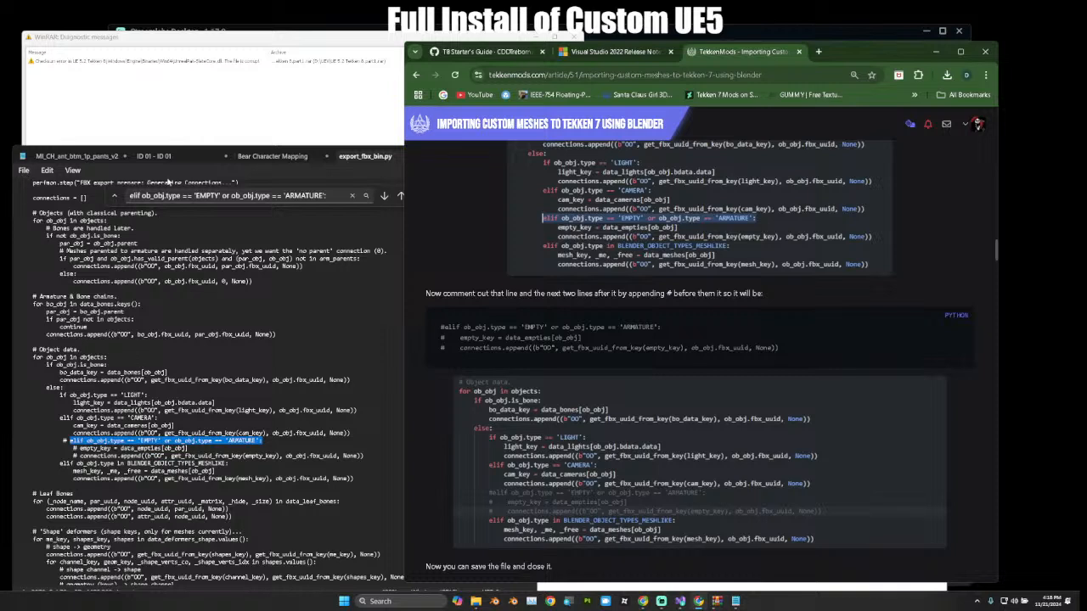
Clear the search text, close export_fbx_bin.py with the text editor, and minimize the io_scene_fbx folder window.
left_click(352, 196)
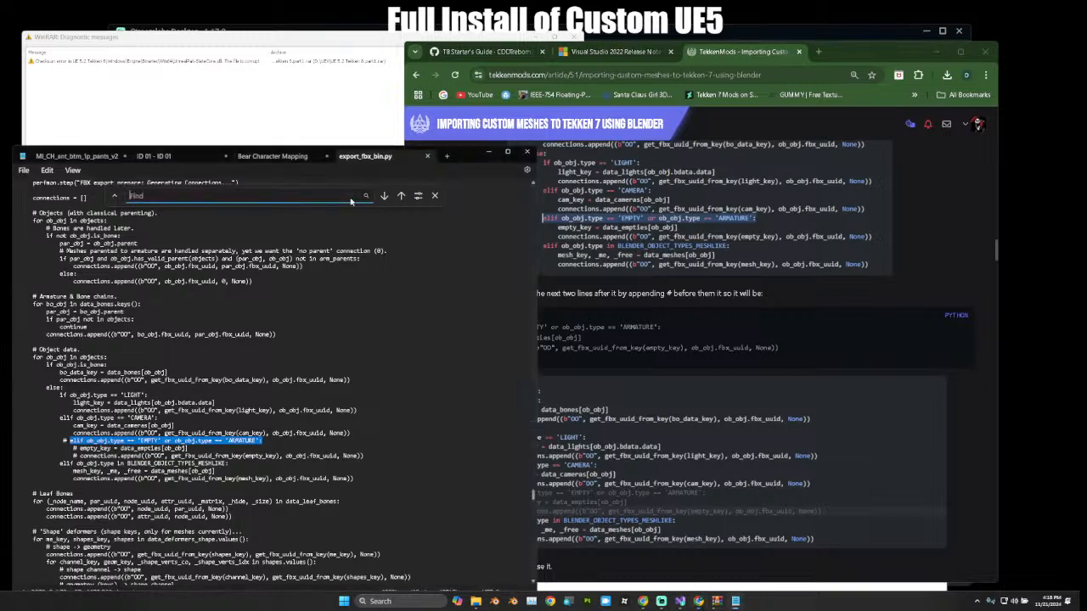
left_click(427, 157)
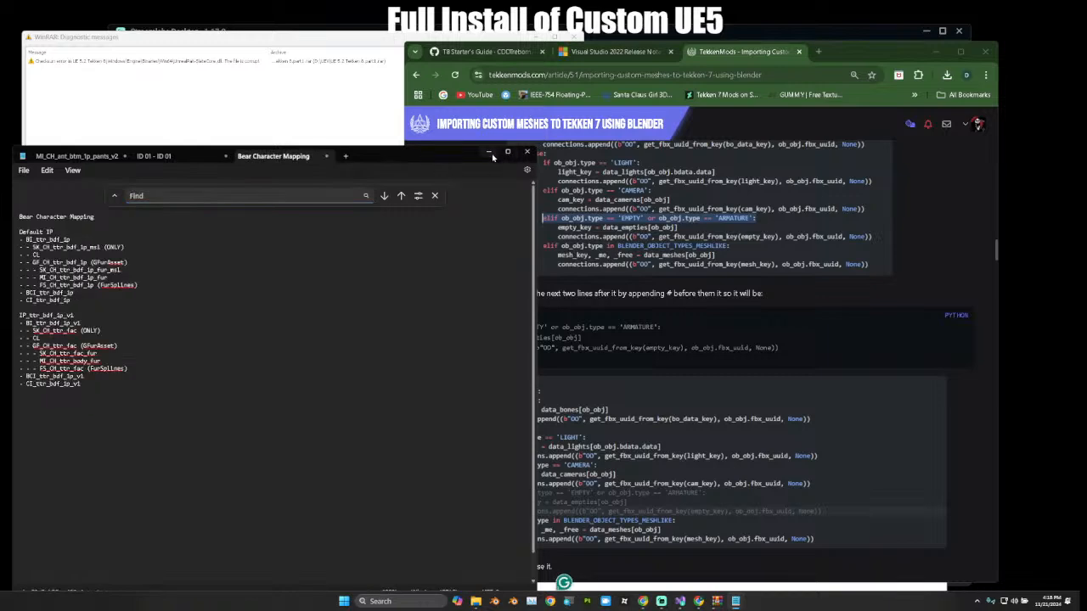
left_click(527, 152)
left_click(332, 157)
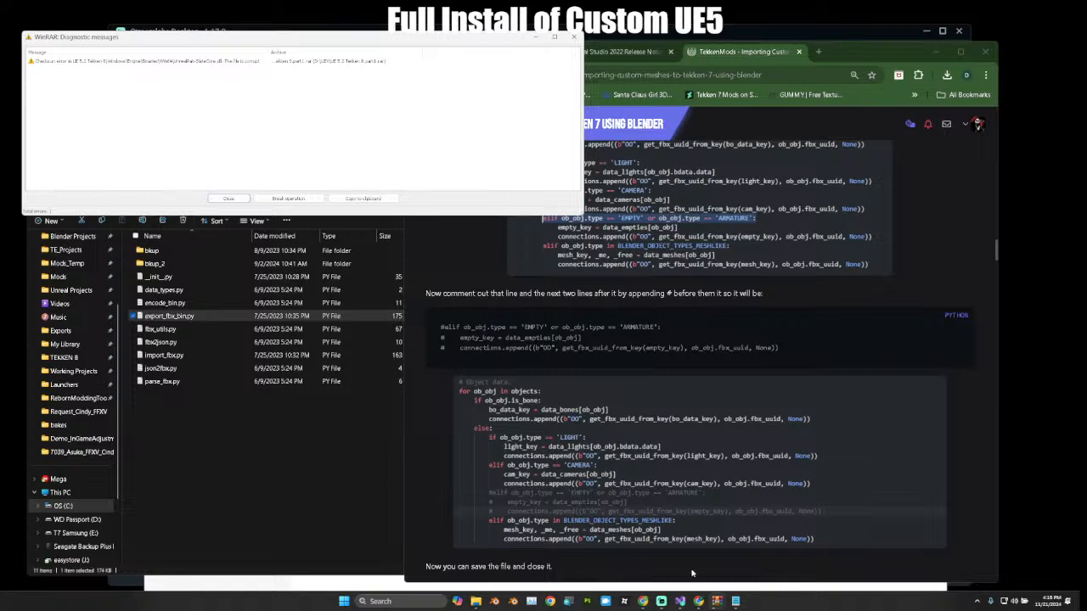
left_click(331, 463)
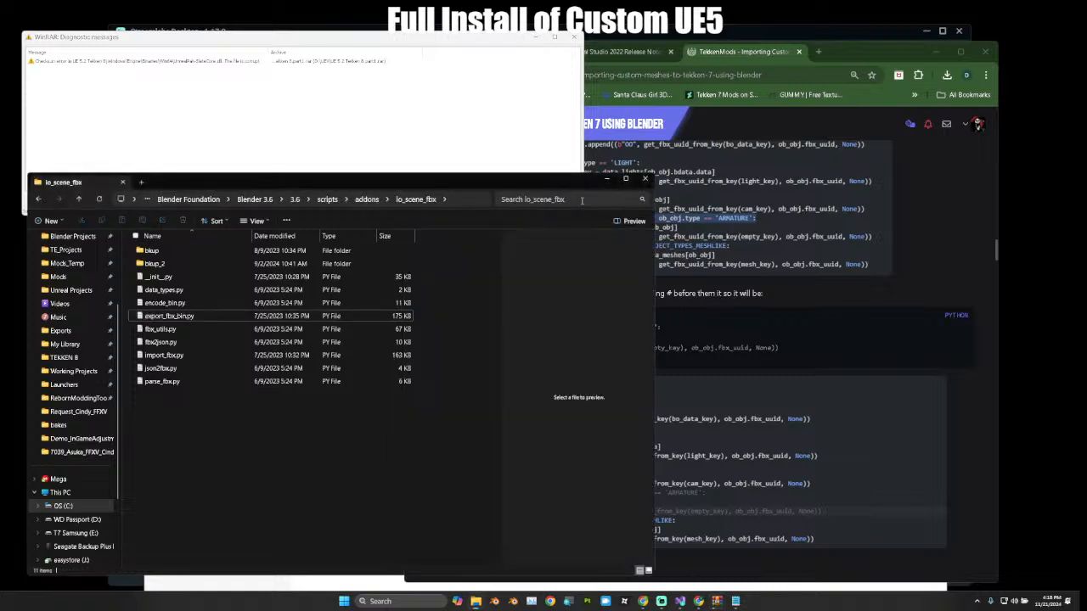
left_click(605, 179)
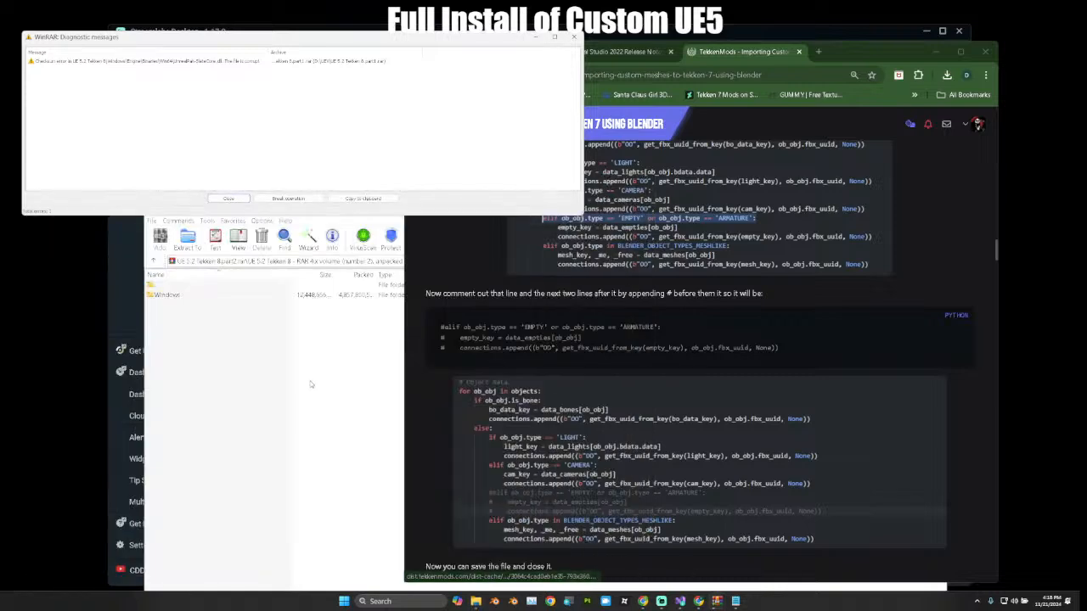
Bring the WinRAR window for UE 5.2 Tekken 8.part2.rar forward and check the extraction progress and diagnostic messages.
left_click(315, 376)
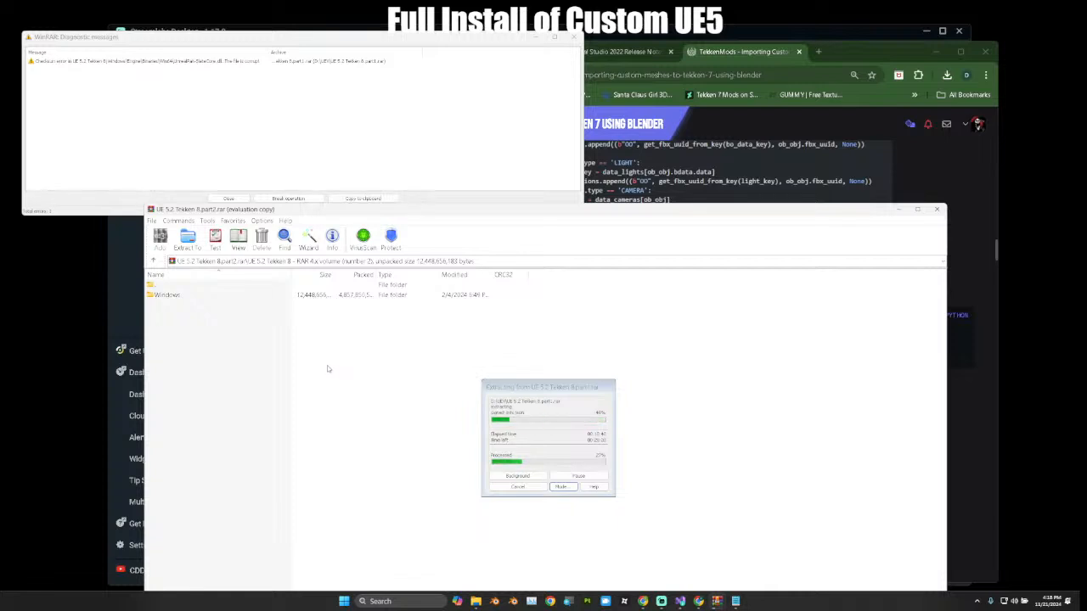
left_click_drag(599, 200, 576, 167)
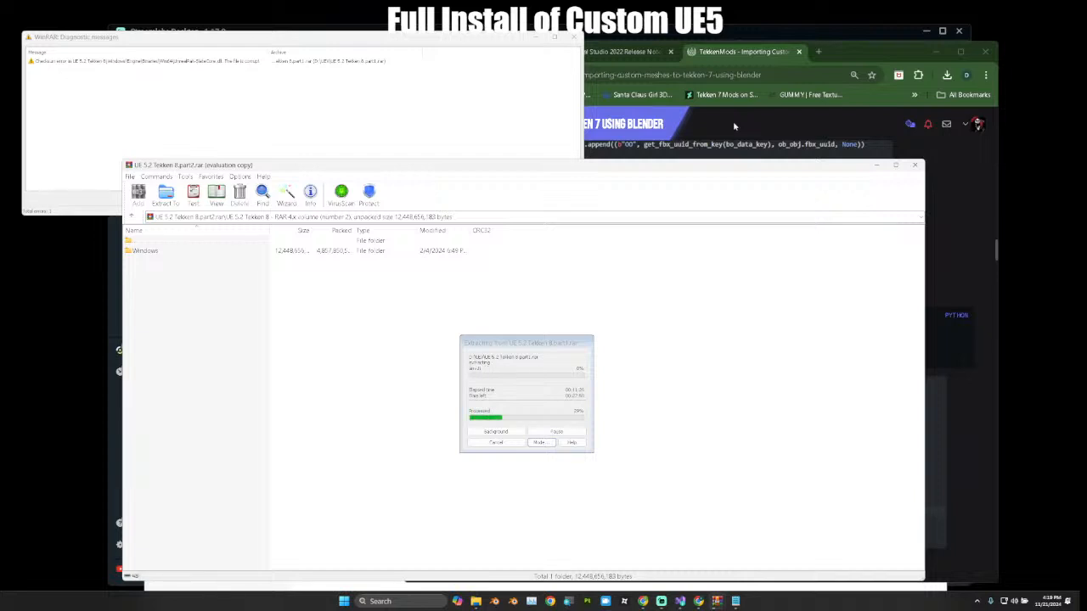
left_click(365, 94)
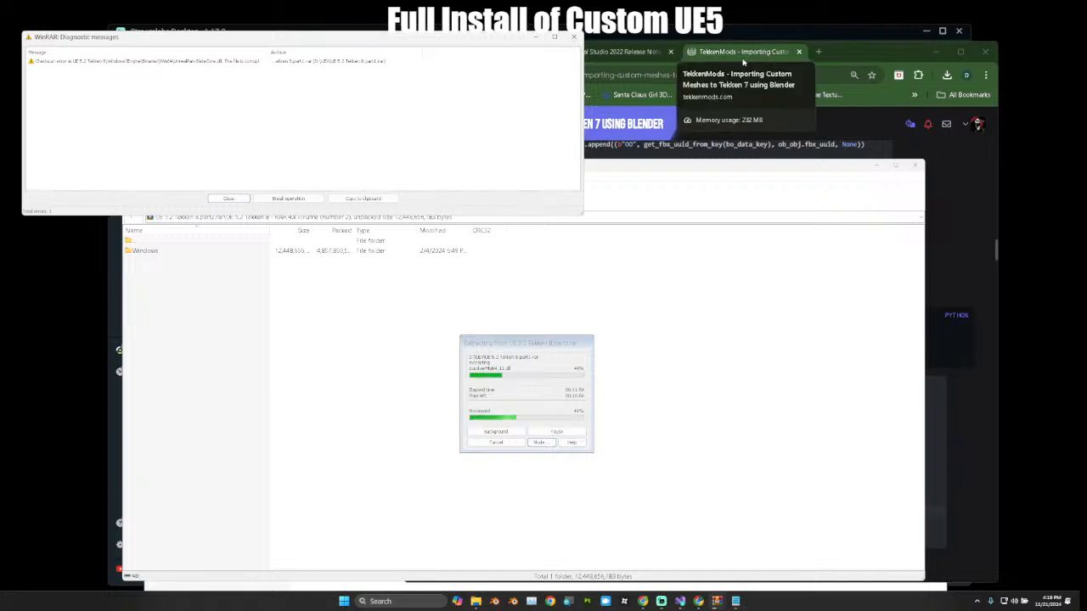
Switch to Visual Studio Installer, dismiss the installation-complete message, and open Visual Studio Community 2022 for modification.
left_click(868, 120)
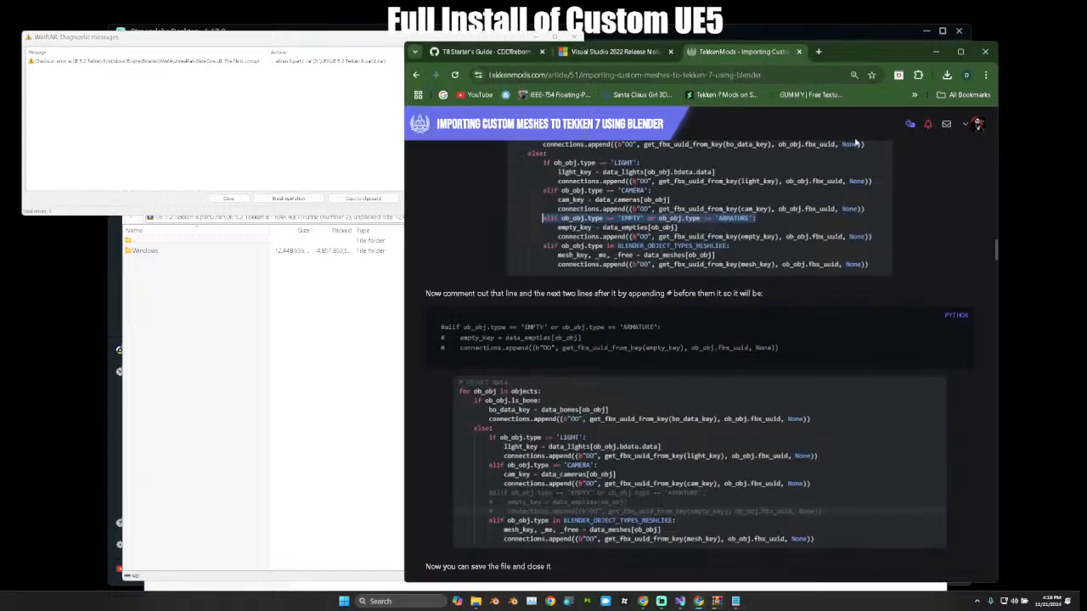
left_click(680, 602)
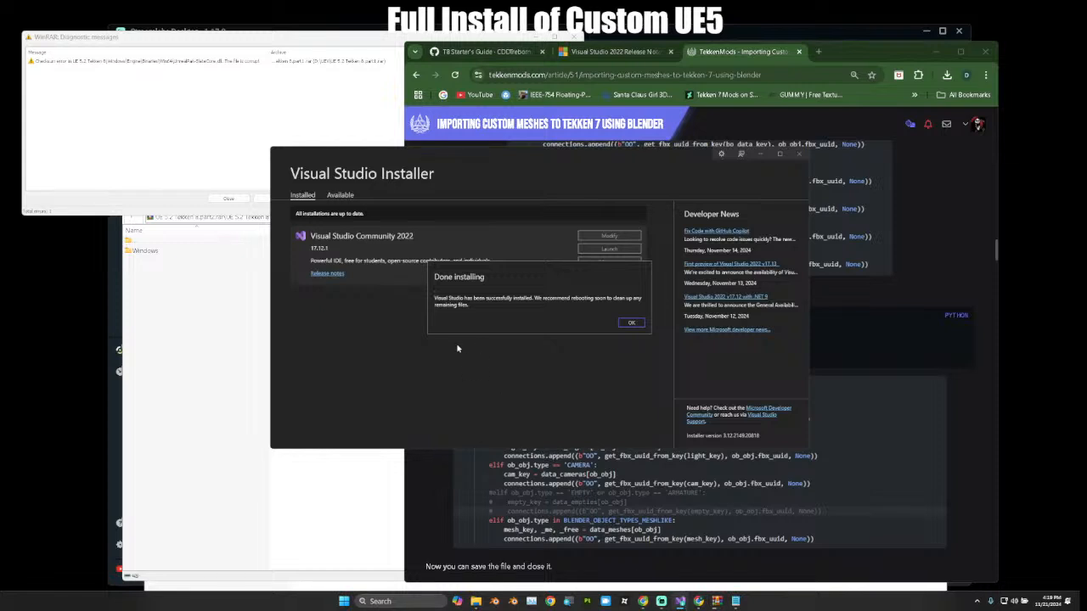
left_click(634, 323)
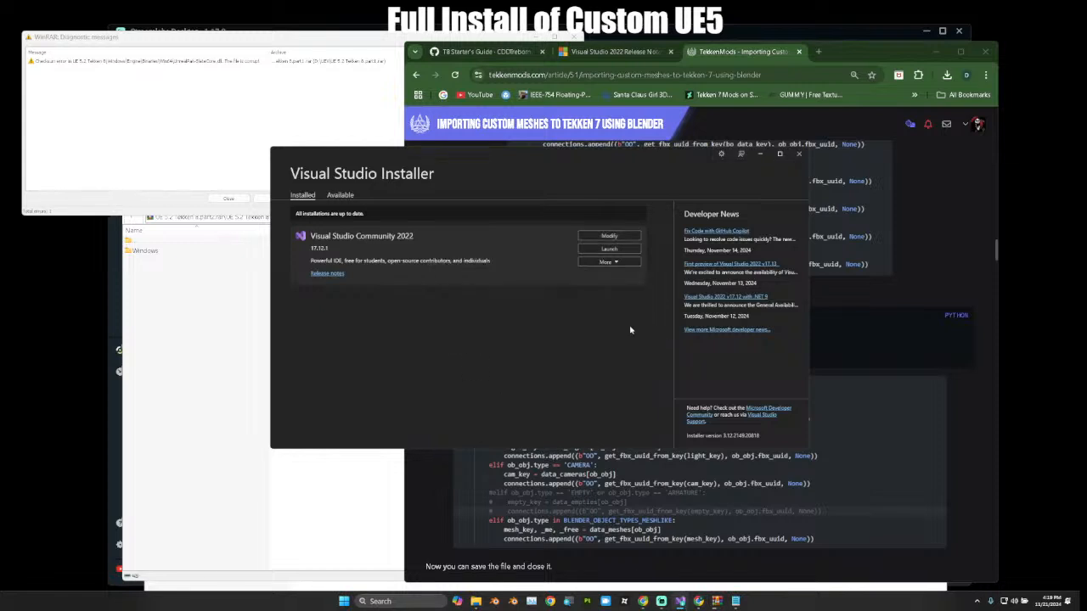
left_click(607, 263)
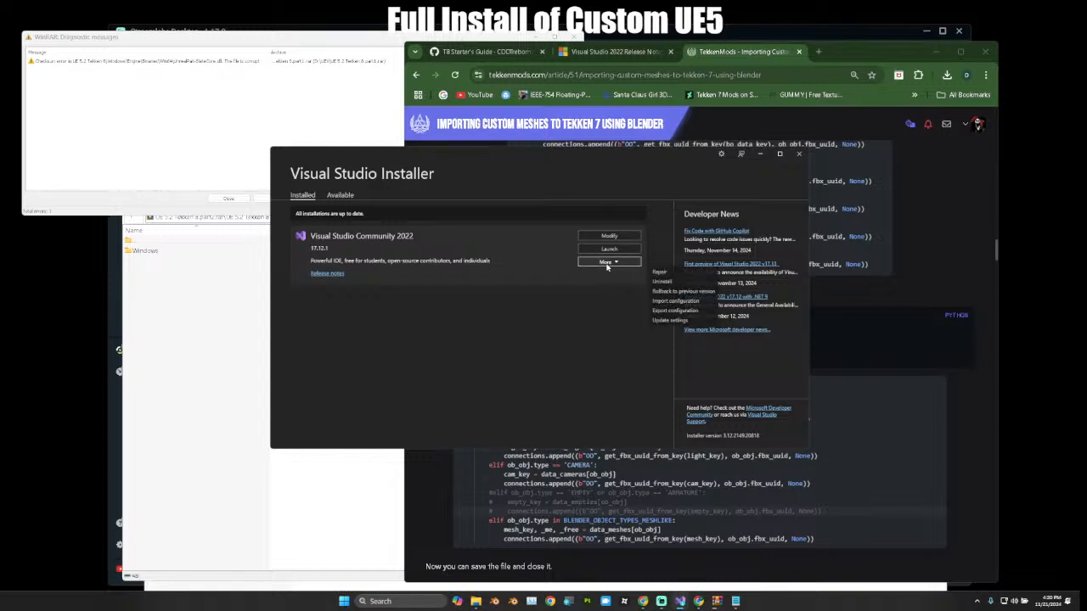
left_click(583, 325)
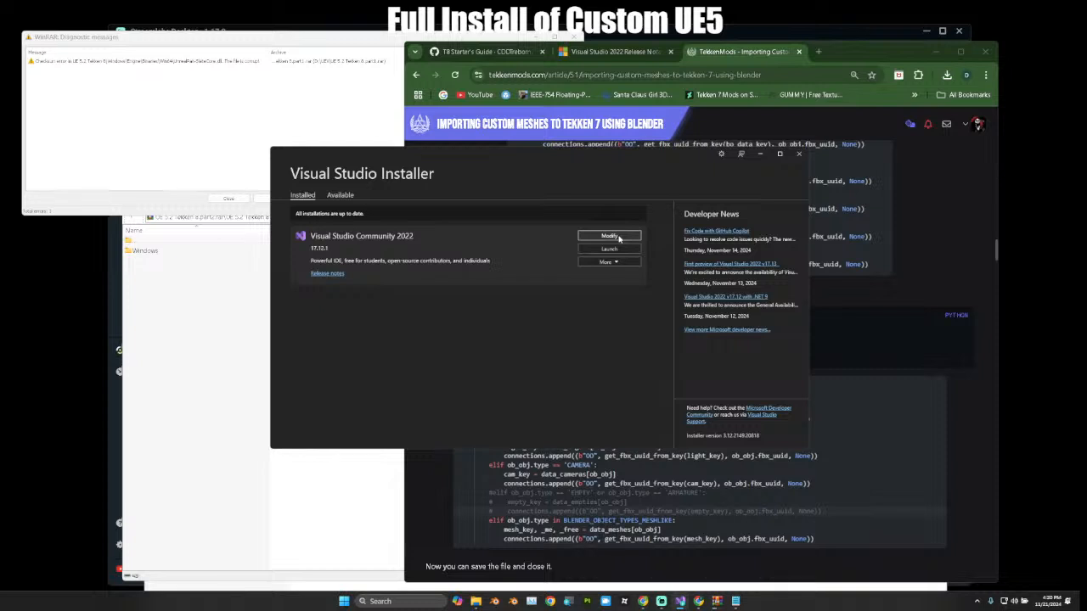
left_click(610, 236)
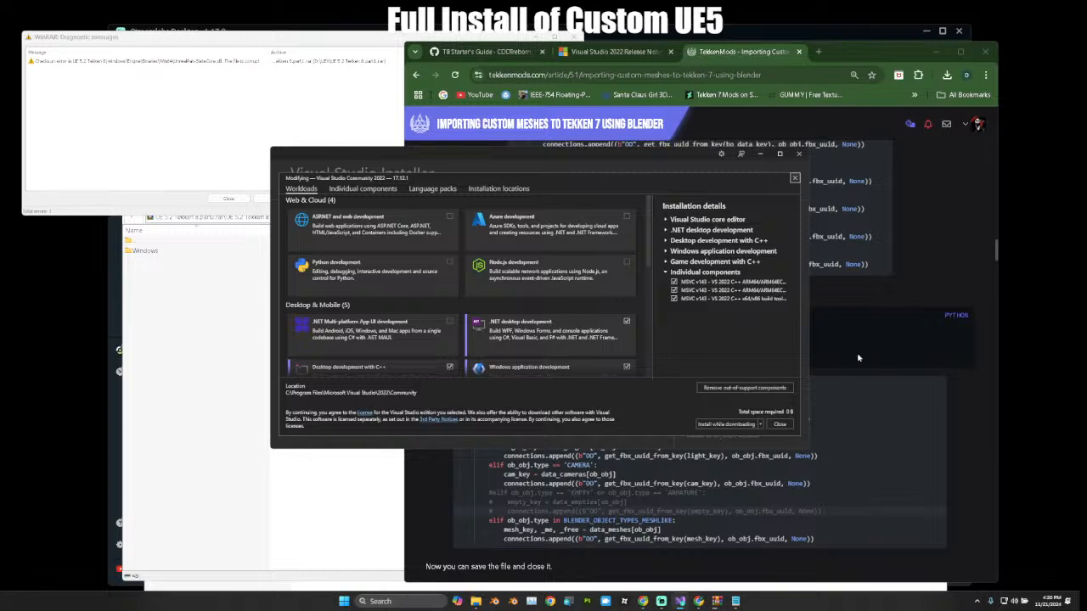
Expand Pre-Requisite Software in the T8 Starter's Guide and compare its required workloads with those selected in Visual Studio Installer.
left_click(483, 51)
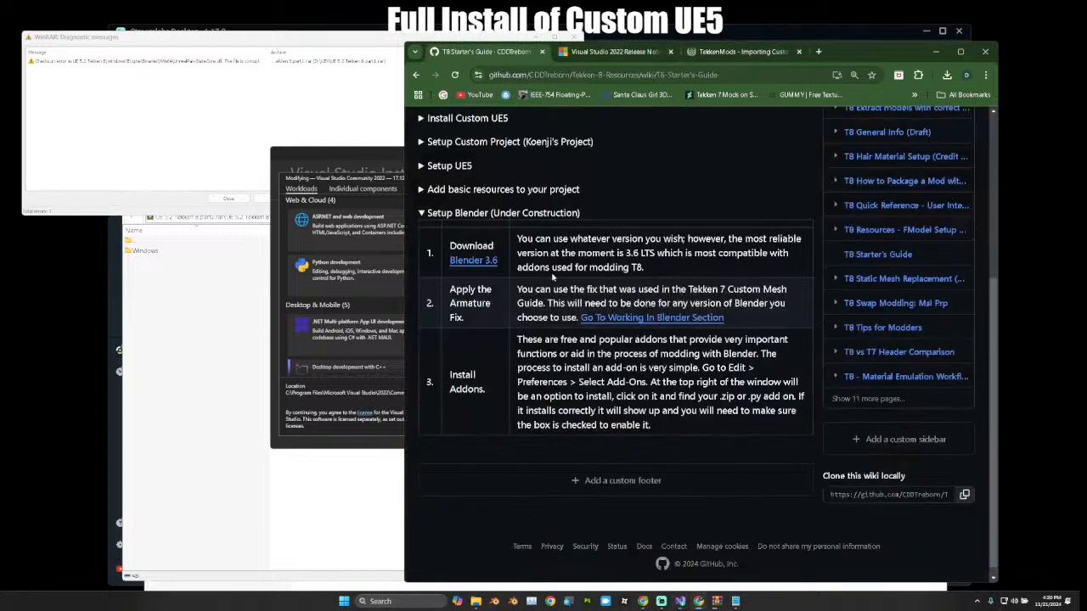
scroll(553, 276, "up", 5)
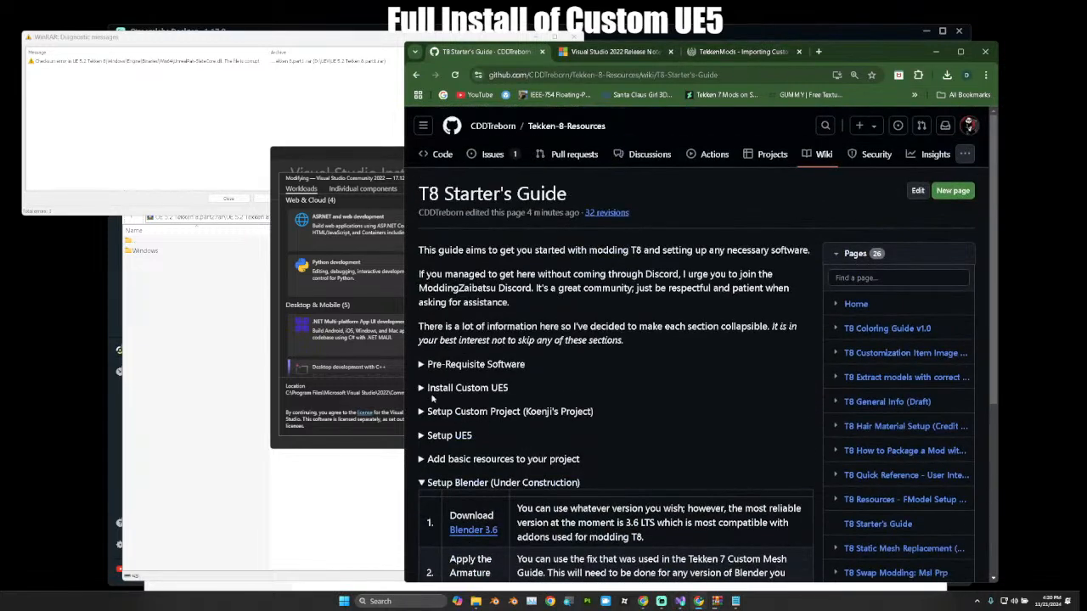
left_click(474, 367)
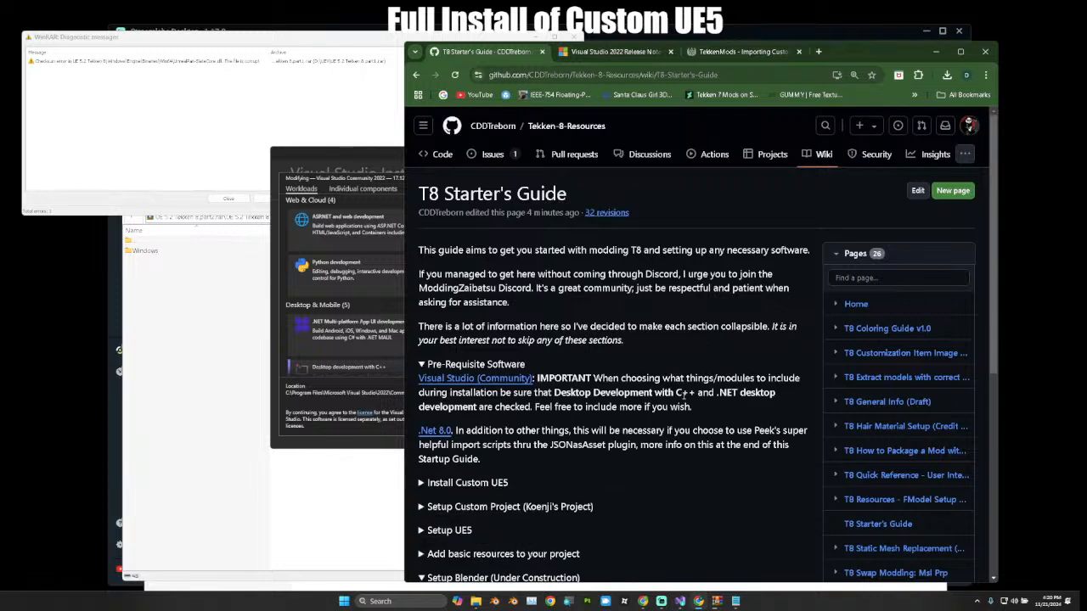
left_click(274, 355)
scroll(383, 370, "down", 2)
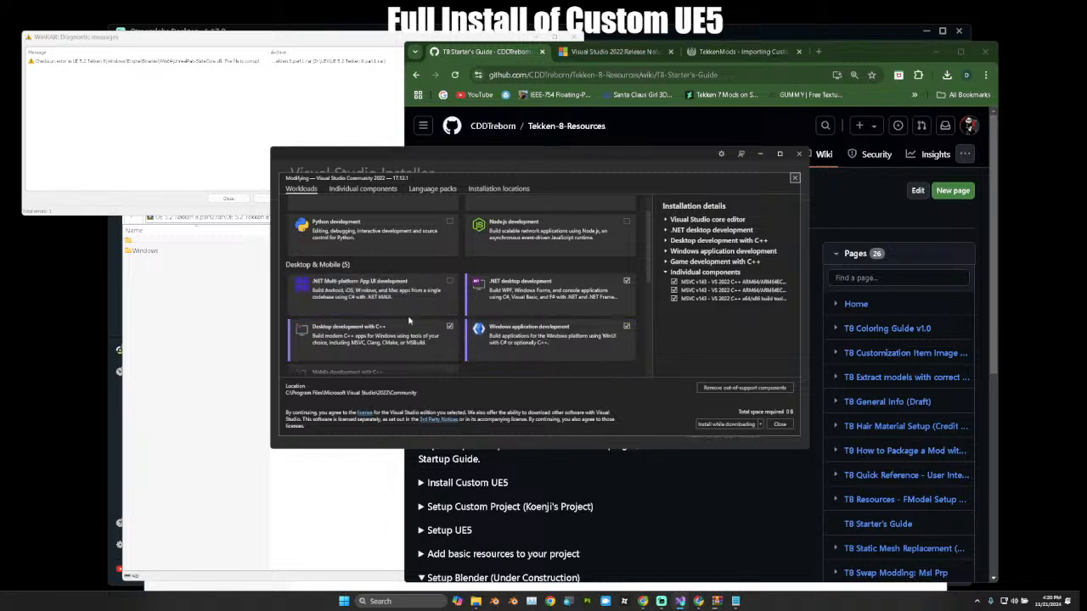
scroll(408, 320, "up", 1)
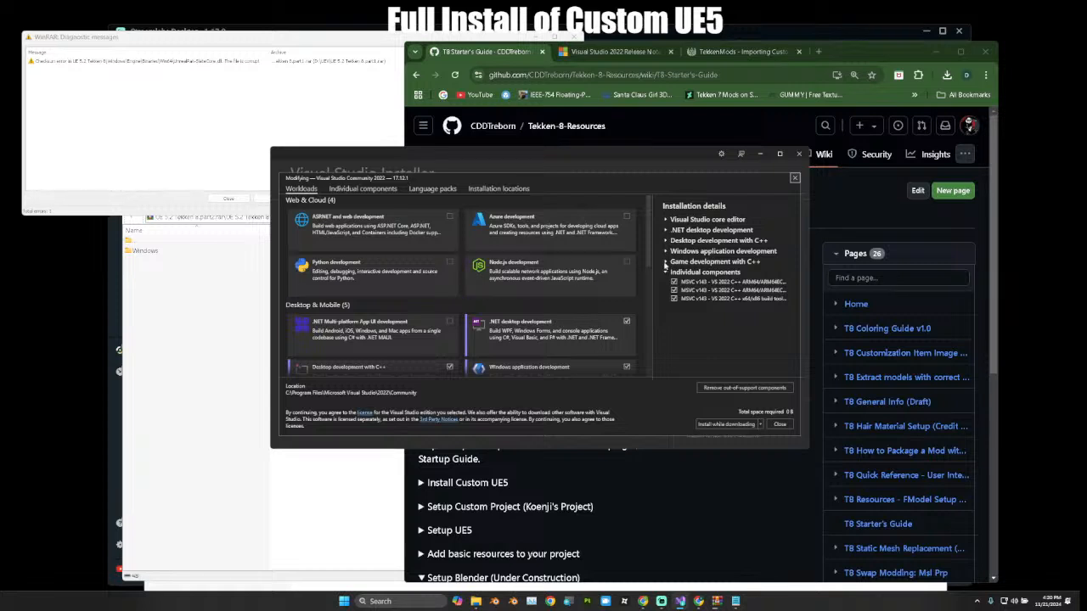
Examine the included and optional components of Game development with C++, .NET desktop development and Desktop development with C++.
left_click(666, 262)
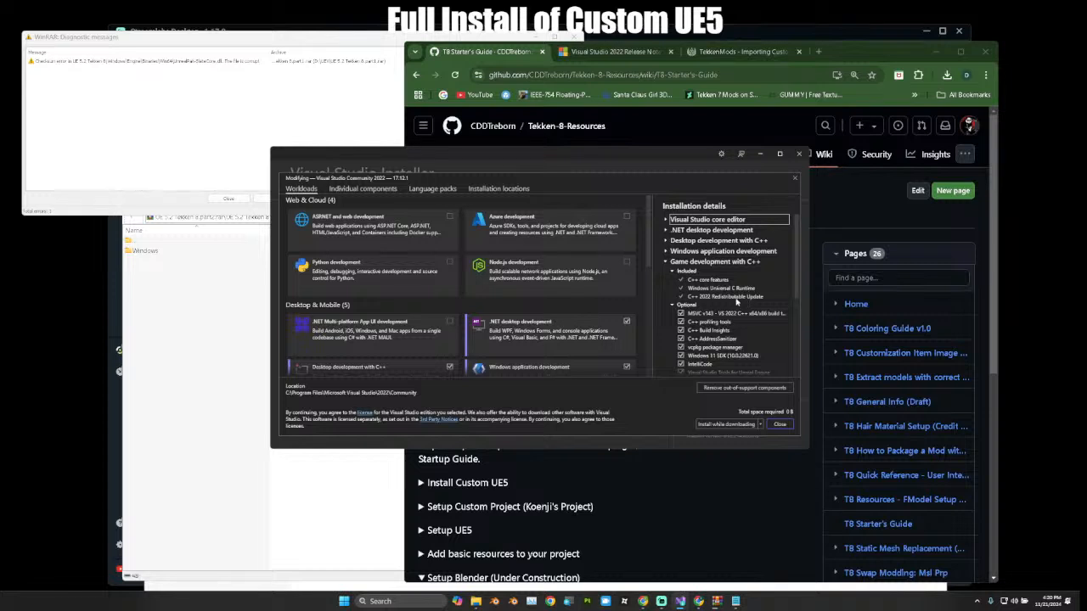
left_click(666, 230)
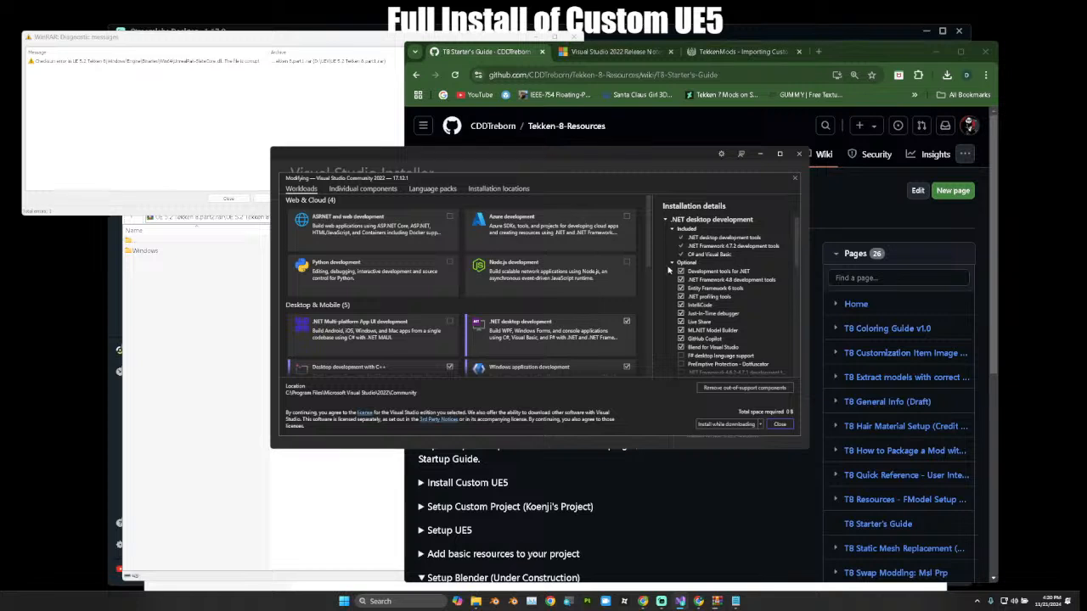
left_click(669, 222)
left_click(667, 238)
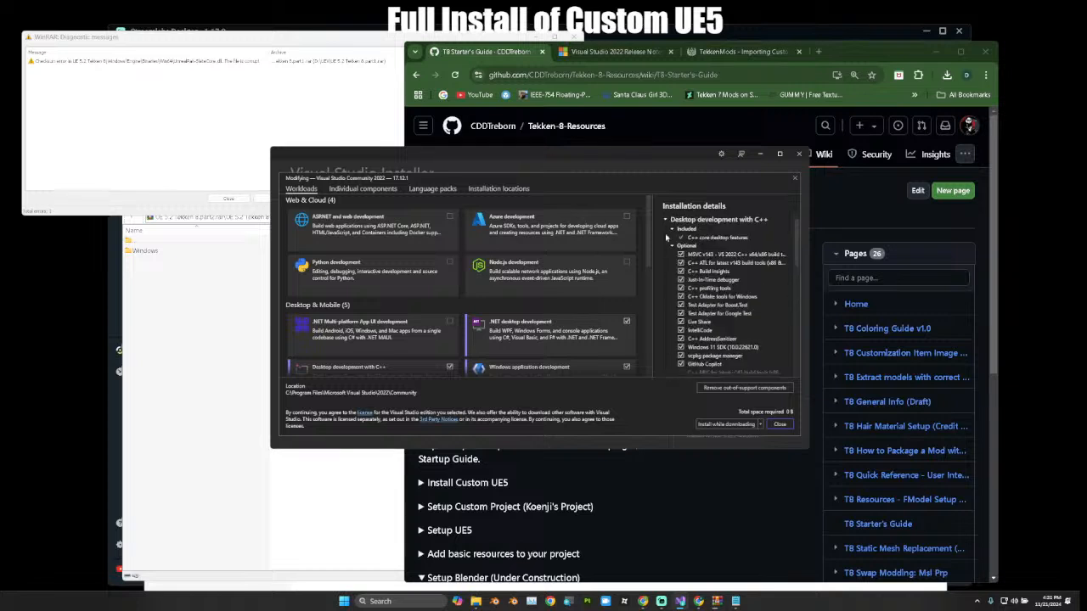
scroll(680, 280, "down", 5)
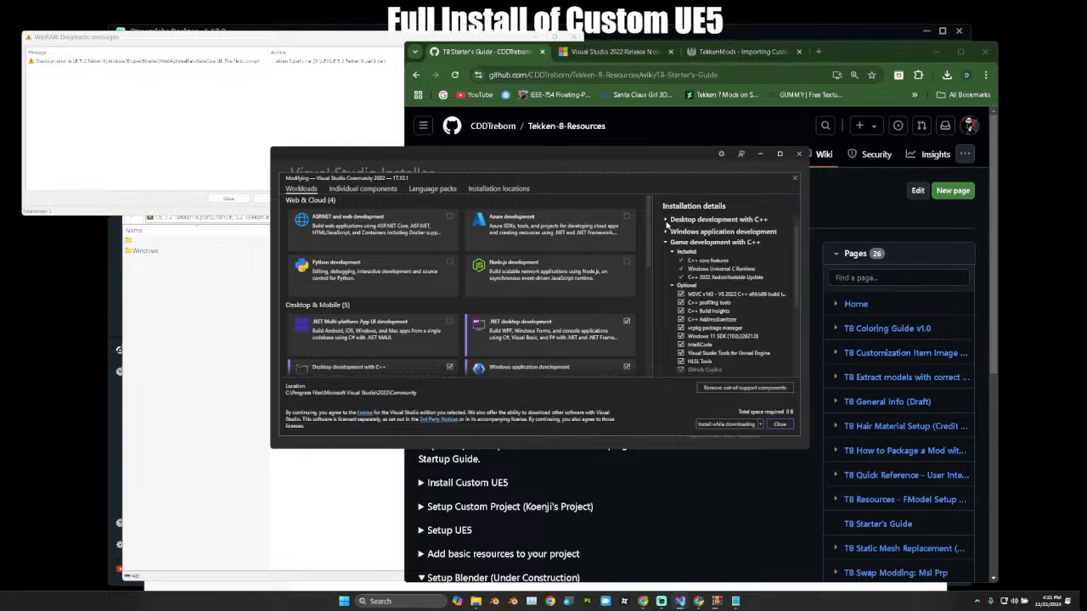
Add C++ MFC, C++ Modules and C++/CLI support for v143 build tools, plus C++ Clang tools, to Desktop development with C++.
scroll(722, 333, "down", 3)
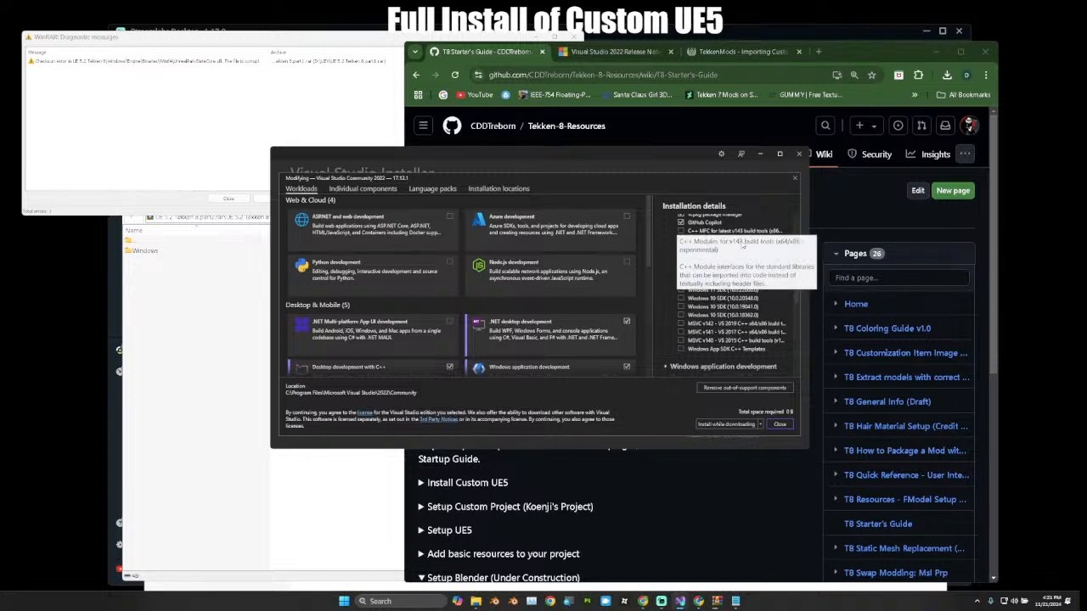
left_click(684, 231)
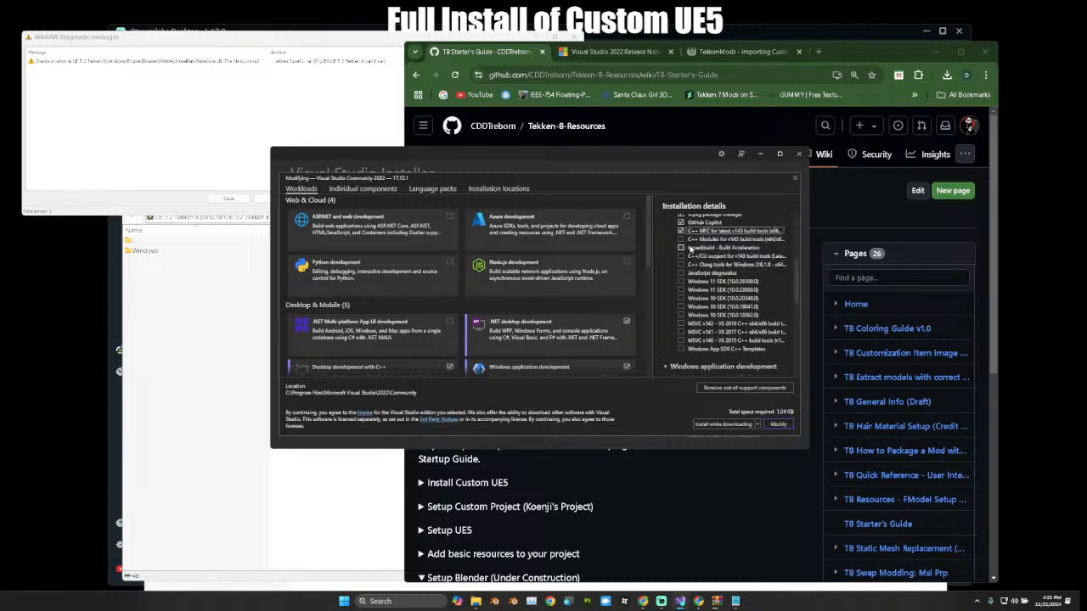
left_click(681, 239)
left_click(681, 256)
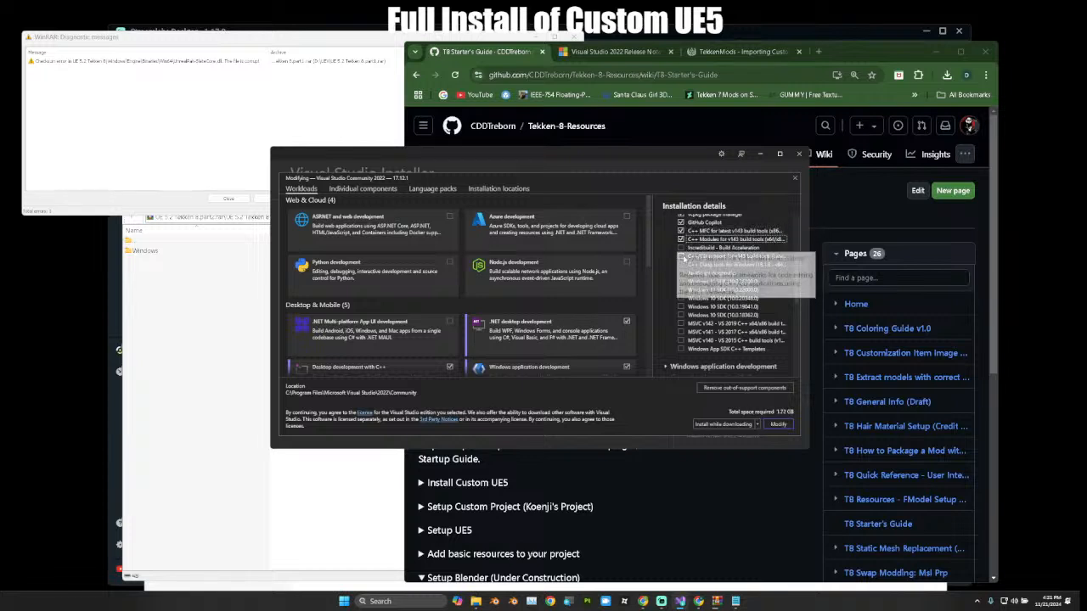
left_click(681, 264)
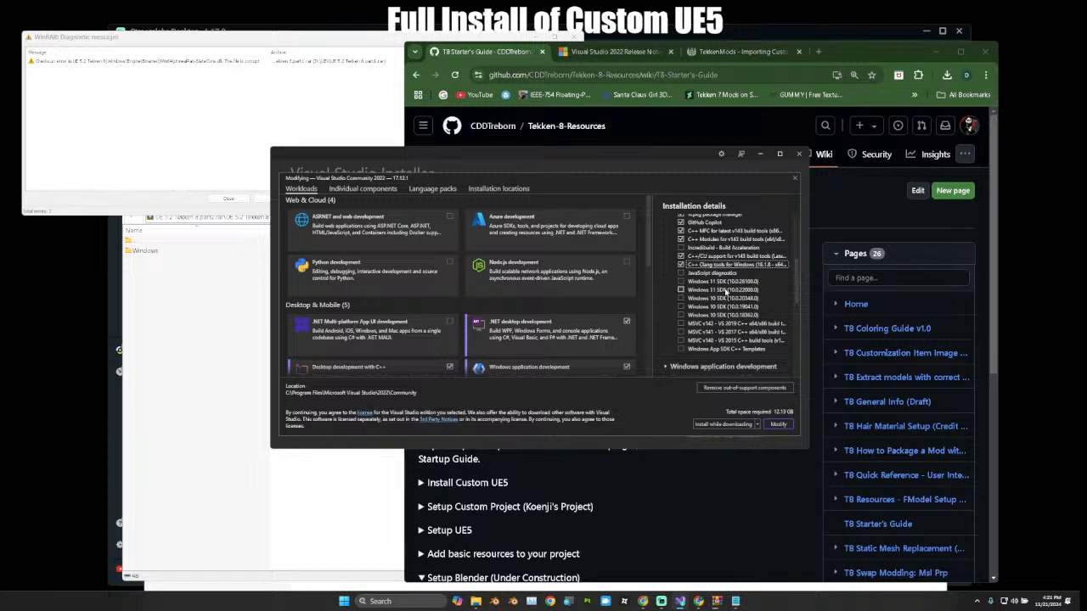
Add the MSVC v140 (VS 2015), v141 (VS 2017) and v142 (VS 2019) C++ build tools to Desktop development with C++.
scroll(762, 355, "down", 1)
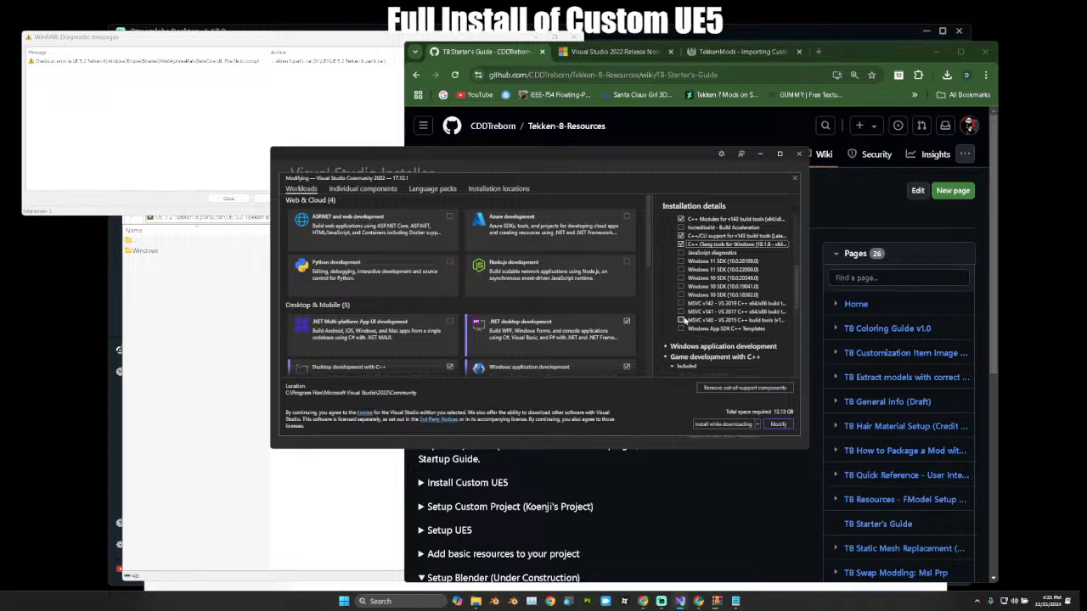
left_click(682, 320)
left_click(682, 311)
left_click(682, 304)
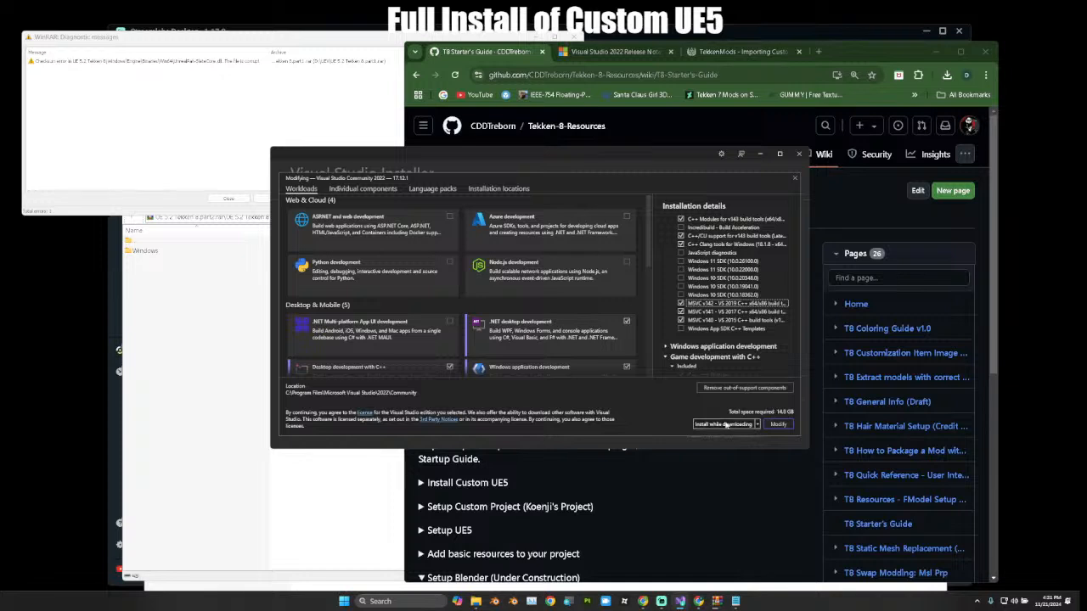
Add Git for Windows from the individual components to the Visual Studio installation.
scroll(458, 338, "down", 2)
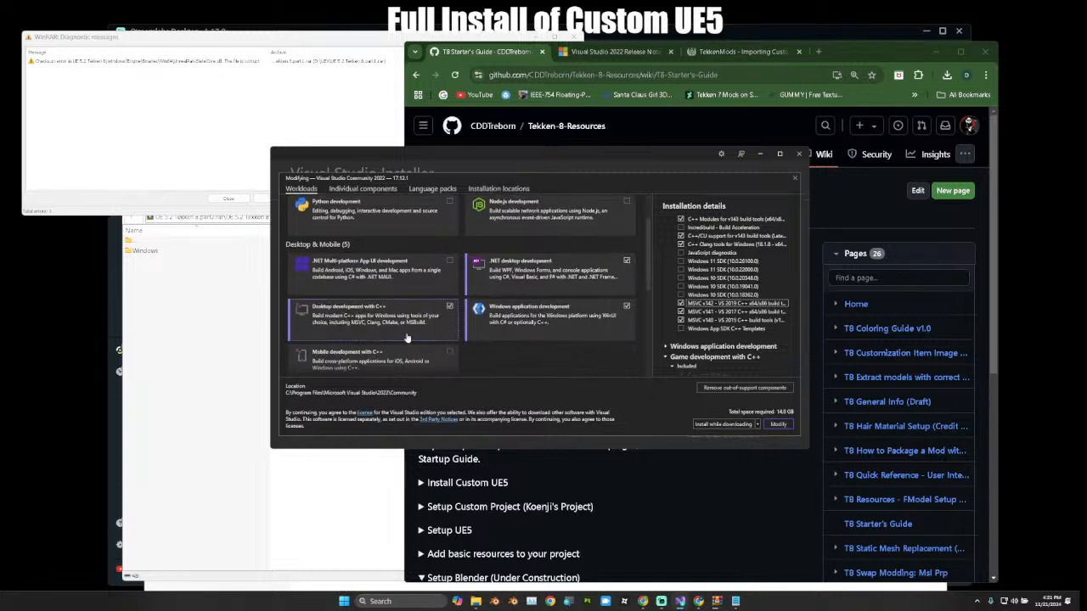
scroll(548, 339, "up", 2)
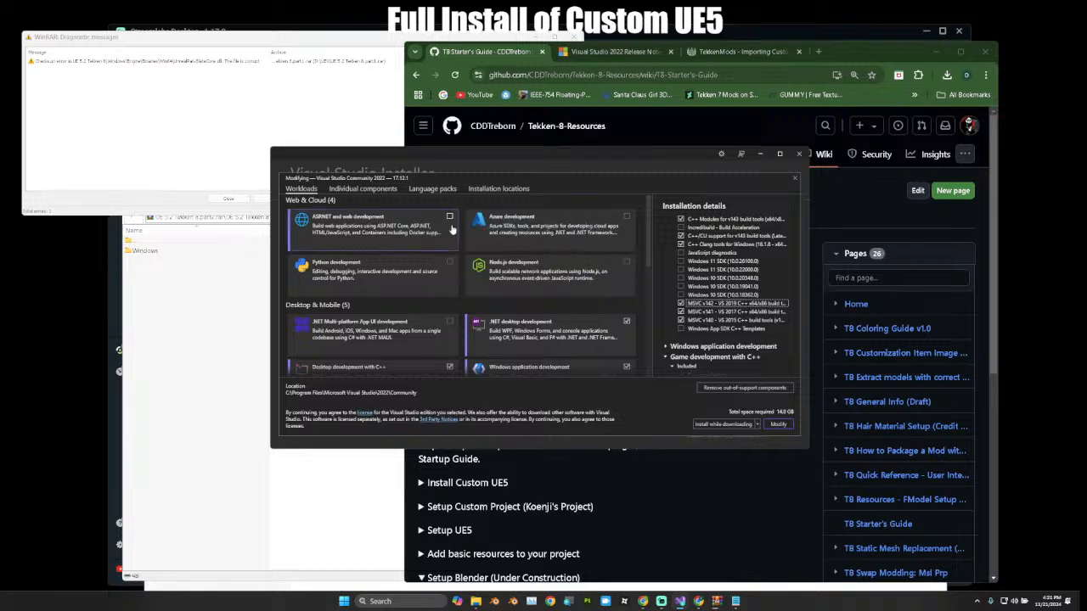
left_click(370, 189)
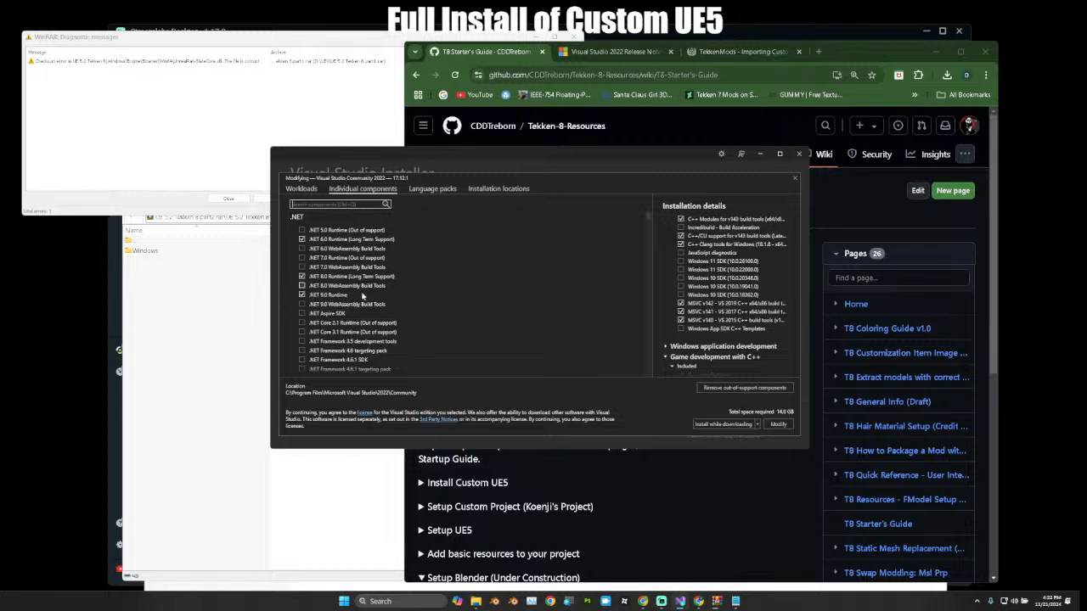
scroll(382, 302, "down", 2)
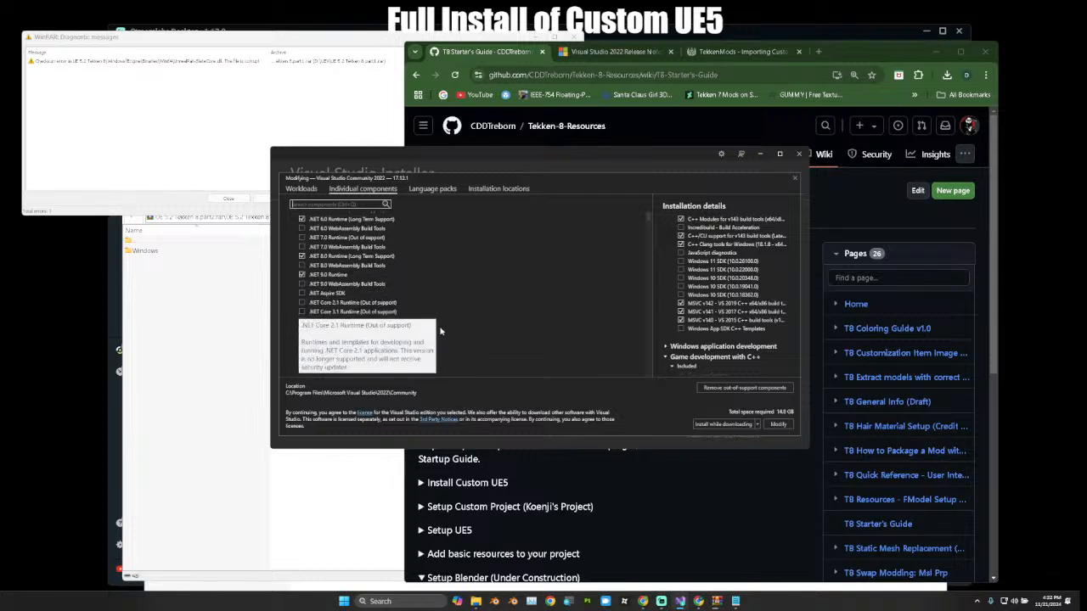
scroll(481, 365, "down", 8)
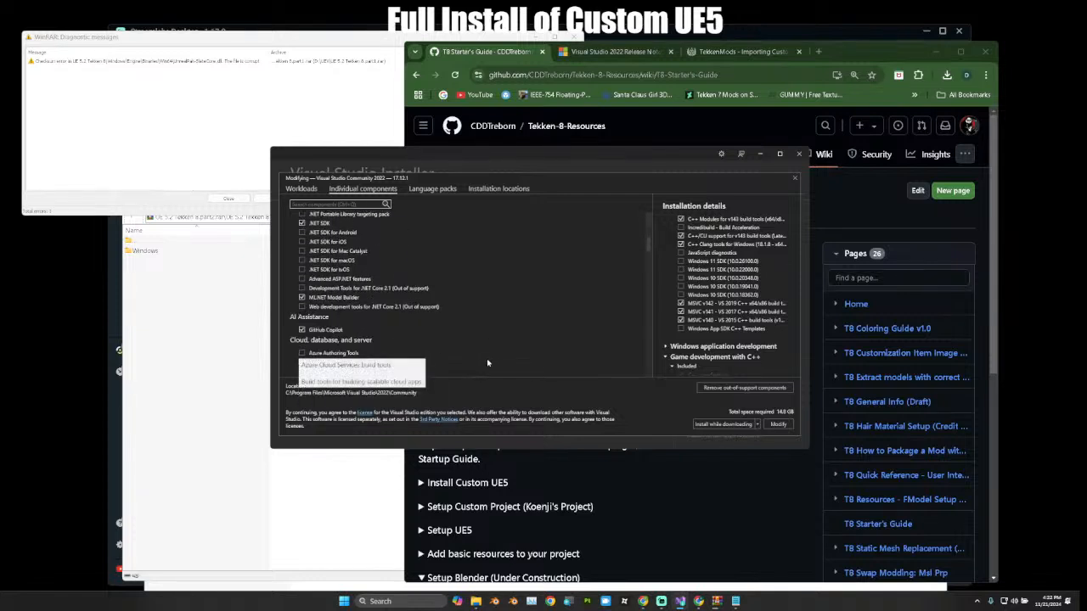
scroll(488, 363, "down", 5)
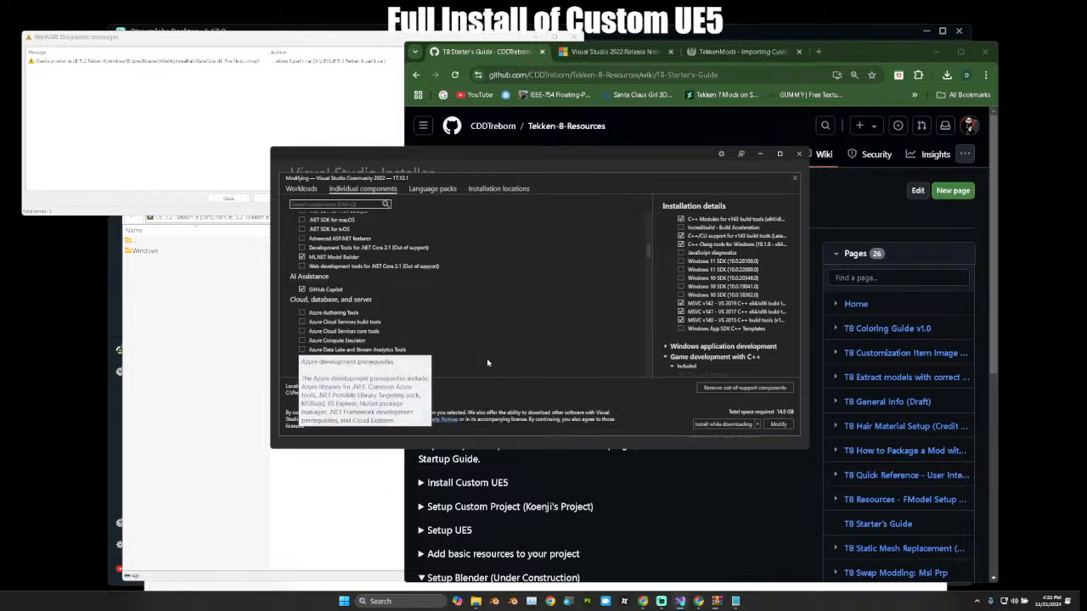
scroll(487, 361, "down", 5)
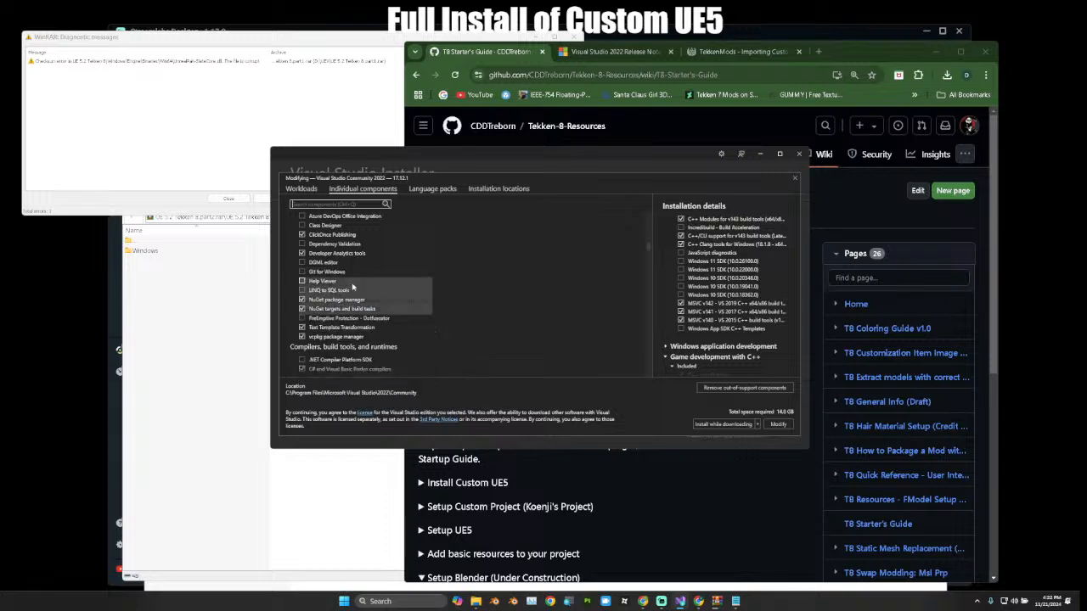
left_click(302, 272)
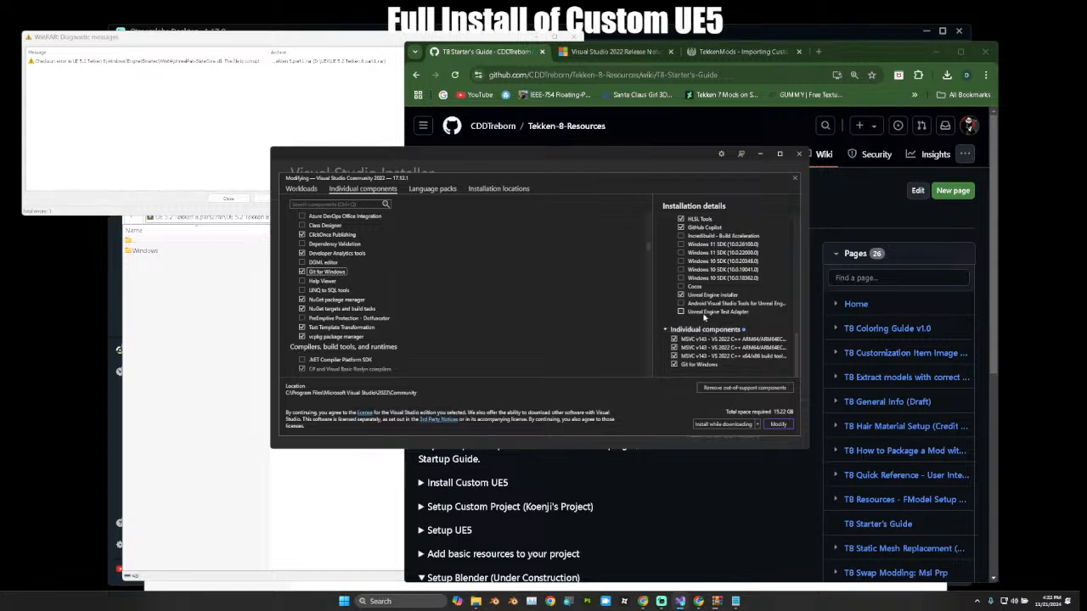
Add Windows 11 SDK 10.0.26100.0 and 10.0.22000.0 to Game development with C++ and review its optional components.
left_click(681, 245)
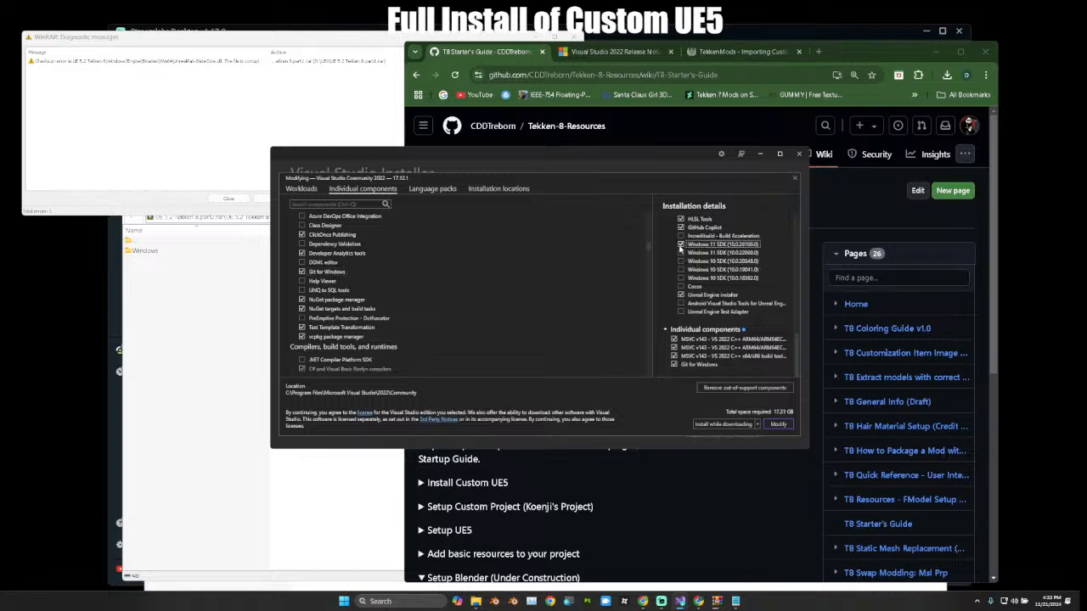
left_click(680, 245)
left_click(680, 253)
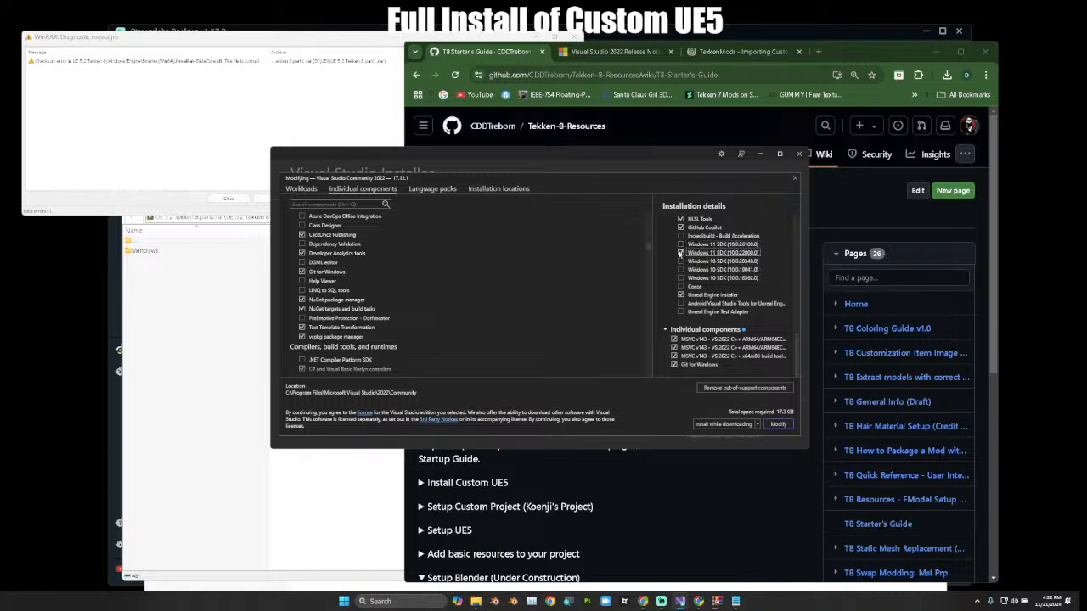
left_click(680, 245)
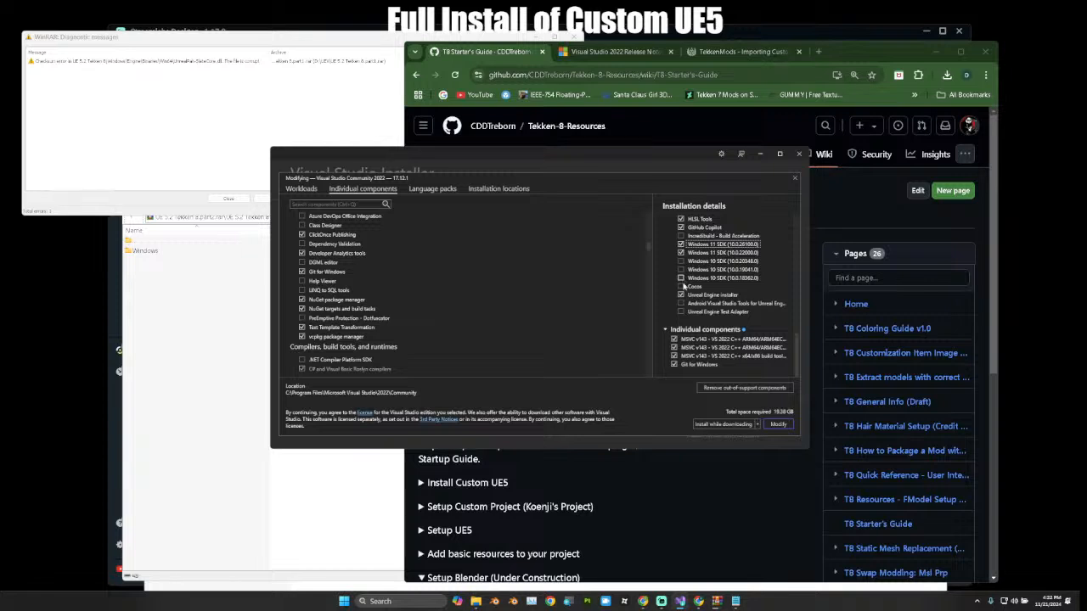
scroll(682, 278, "up", 2)
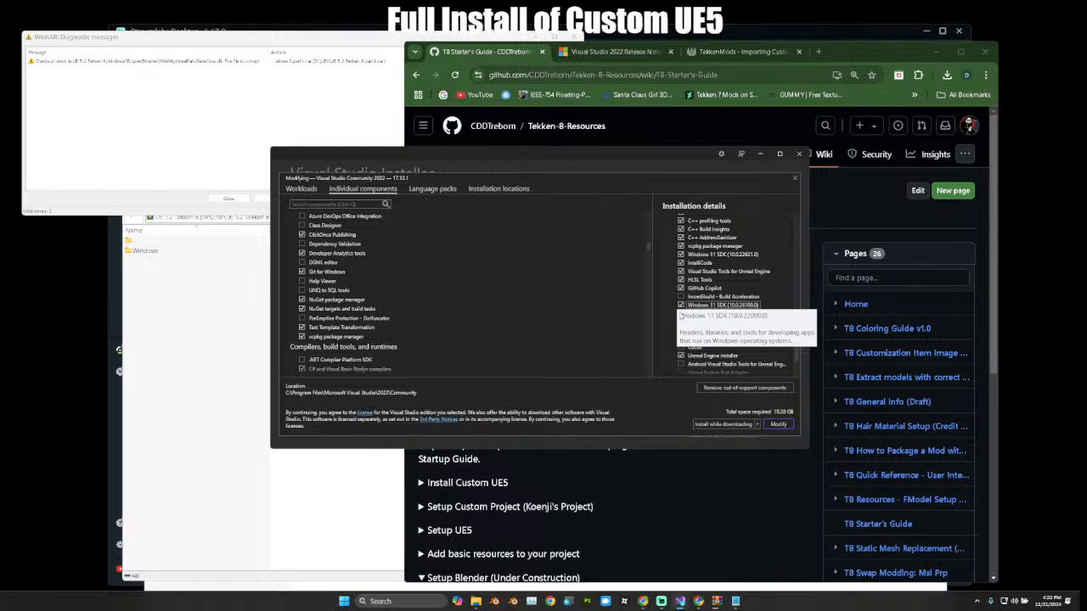
scroll(763, 321, "up", 2)
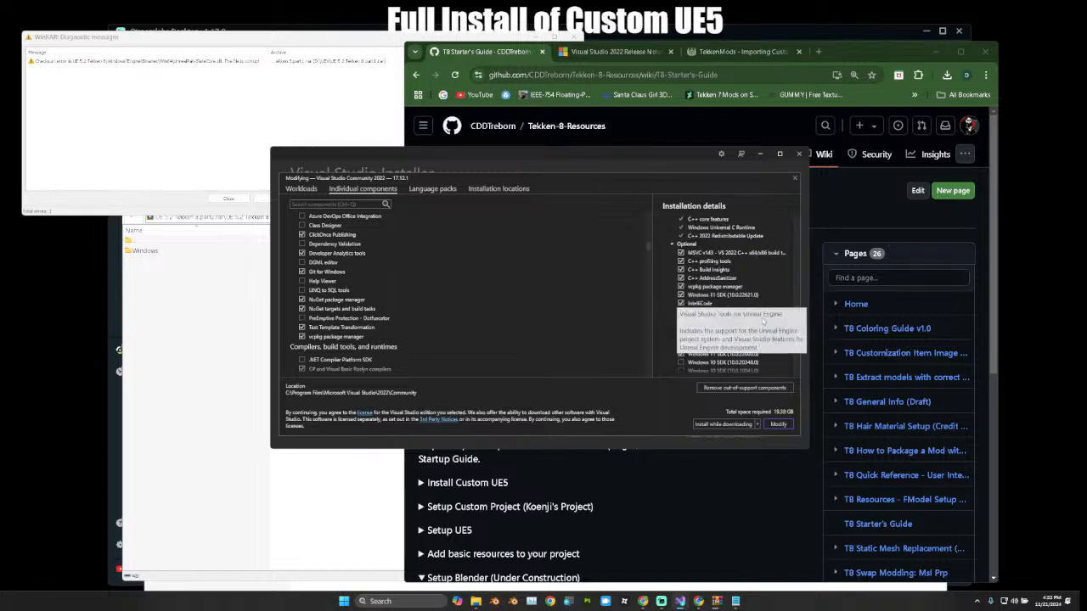
scroll(756, 327, "up", 2)
scroll(746, 333, "down", 3)
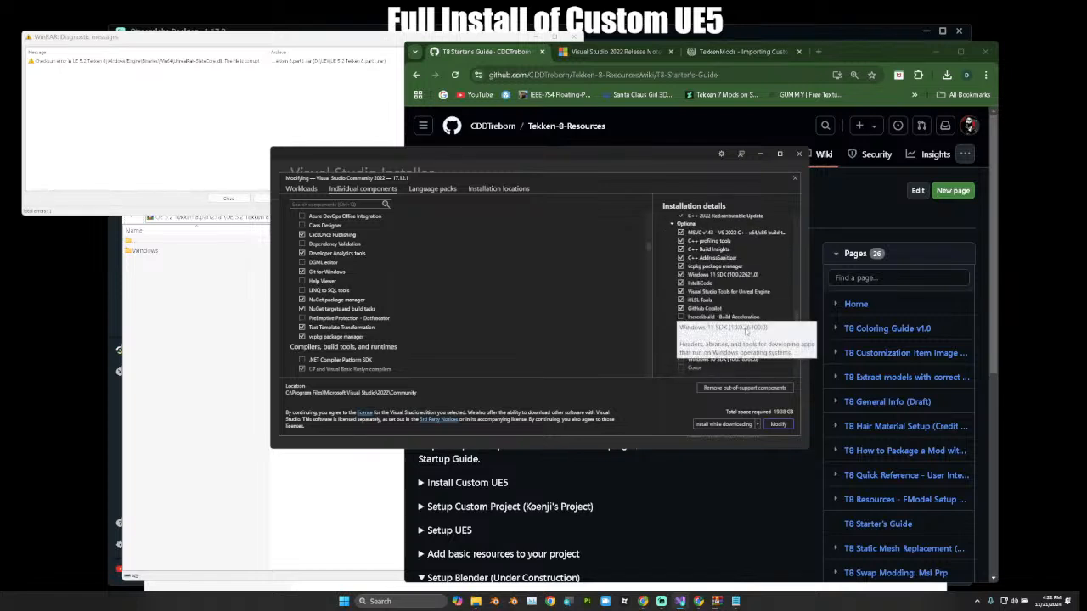
Deselect the Desktop development with C++ workload in the Visual Studio workloads.
scroll(746, 334, "down", 3)
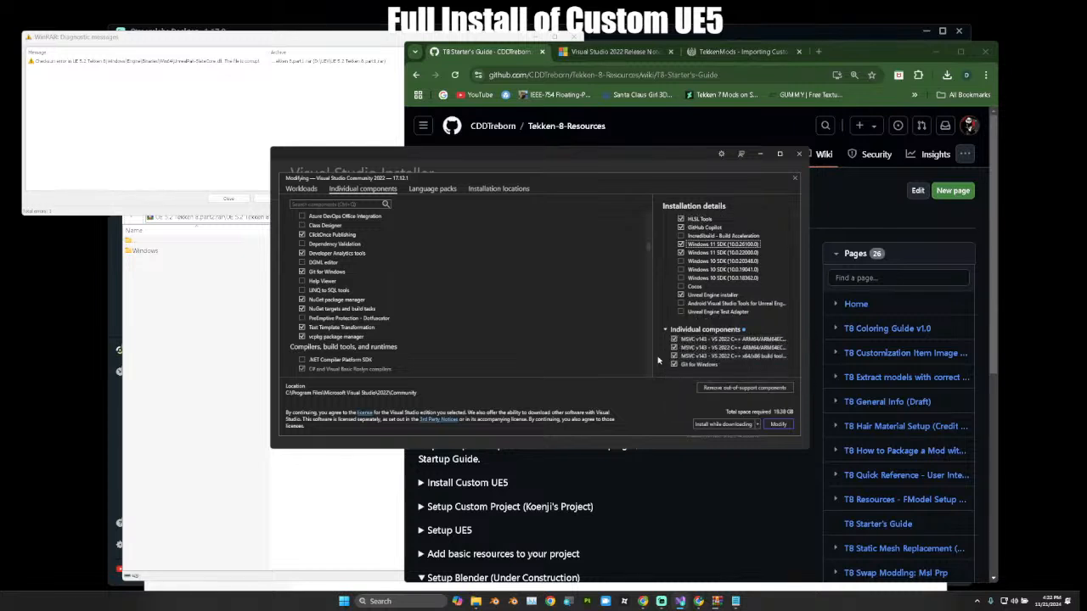
left_click(304, 190)
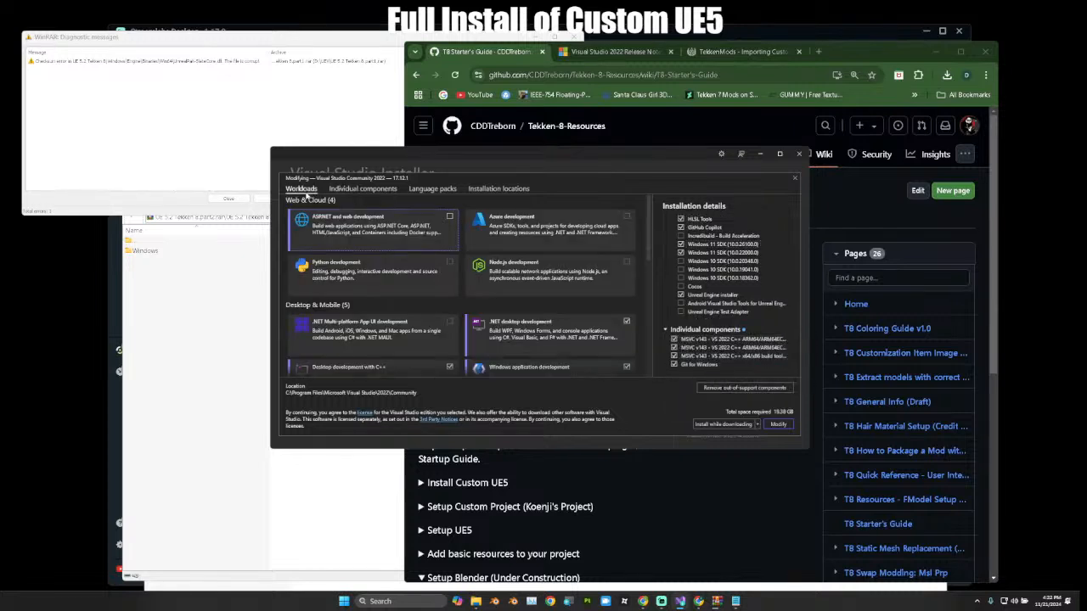
scroll(420, 352, "down", 1)
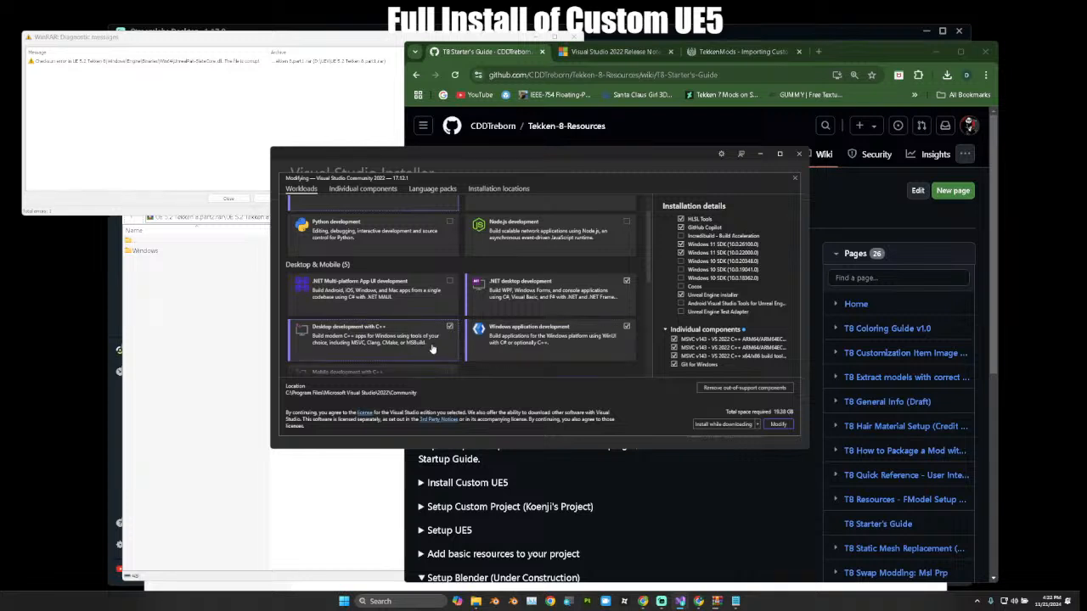
left_click(432, 349)
Review the optional items under Game development with C++ and the individual components in the installation details.
scroll(722, 334, "up", 2)
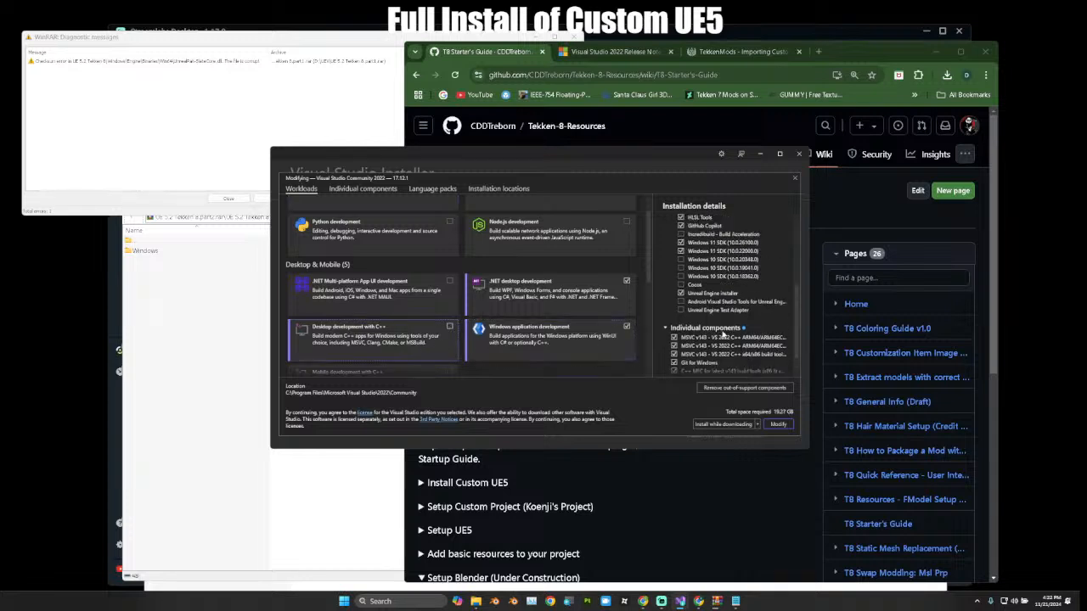
scroll(721, 335, "up", 2)
scroll(723, 337, "up", 2)
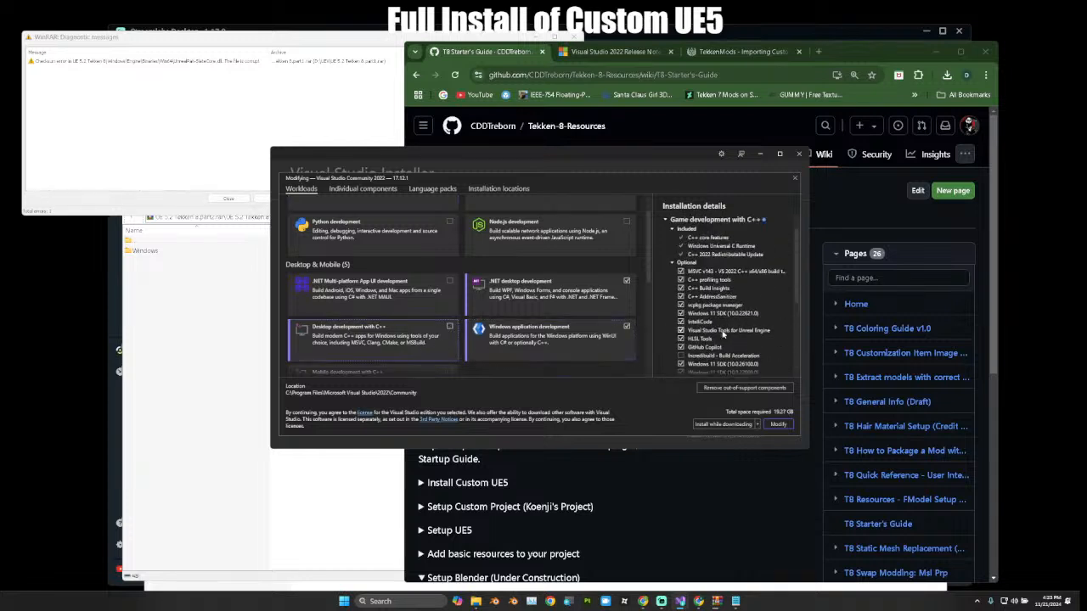
scroll(724, 335, "up", 1)
scroll(668, 244, "down", 1)
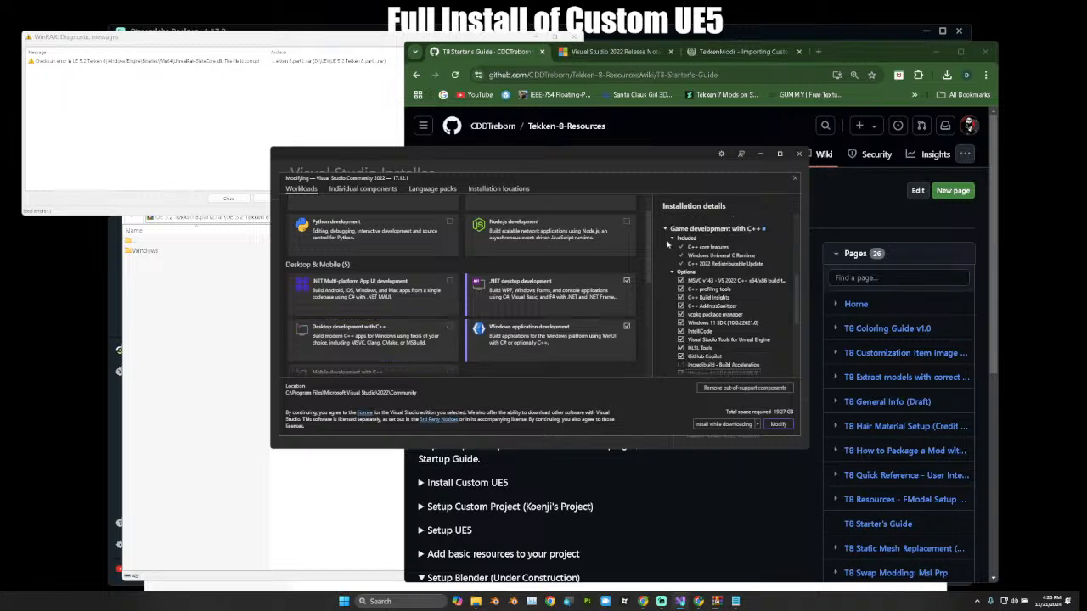
scroll(760, 339, "down", 4)
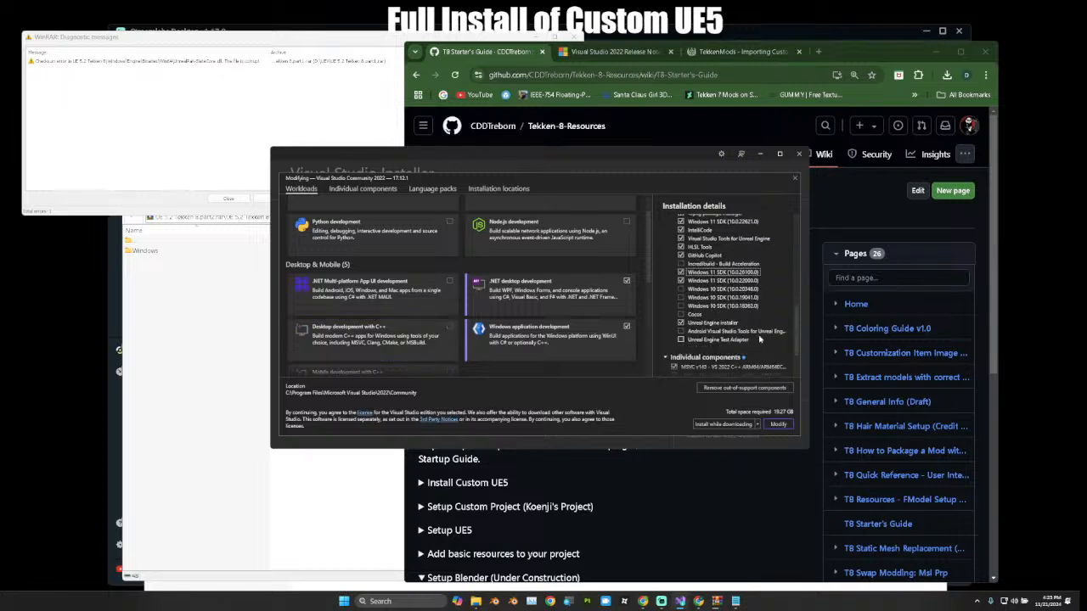
scroll(759, 339, "up", 1)
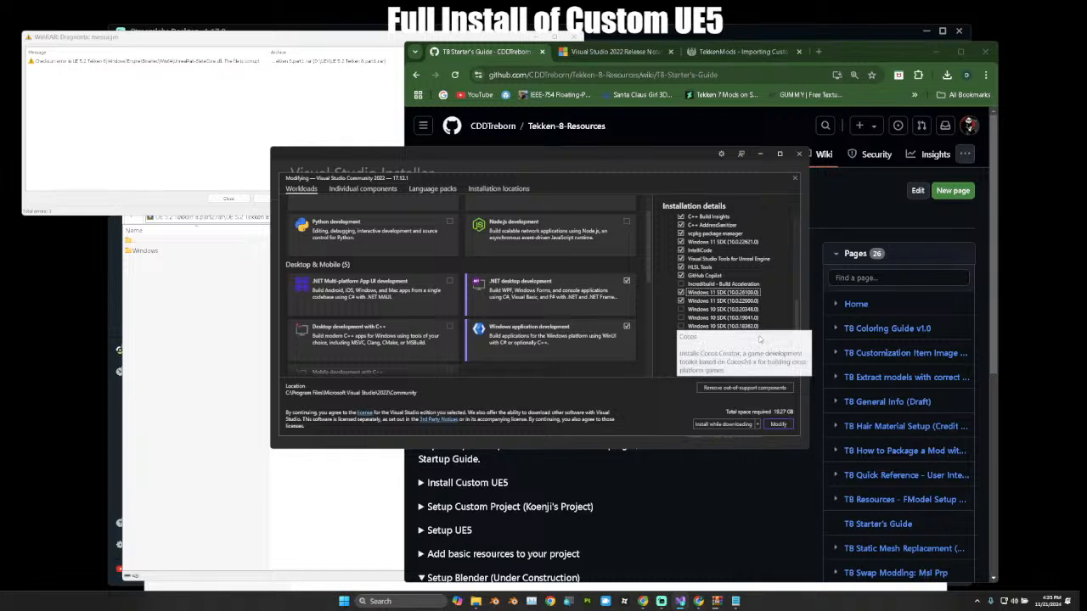
scroll(762, 340, "up", 1)
scroll(761, 340, "down", 2)
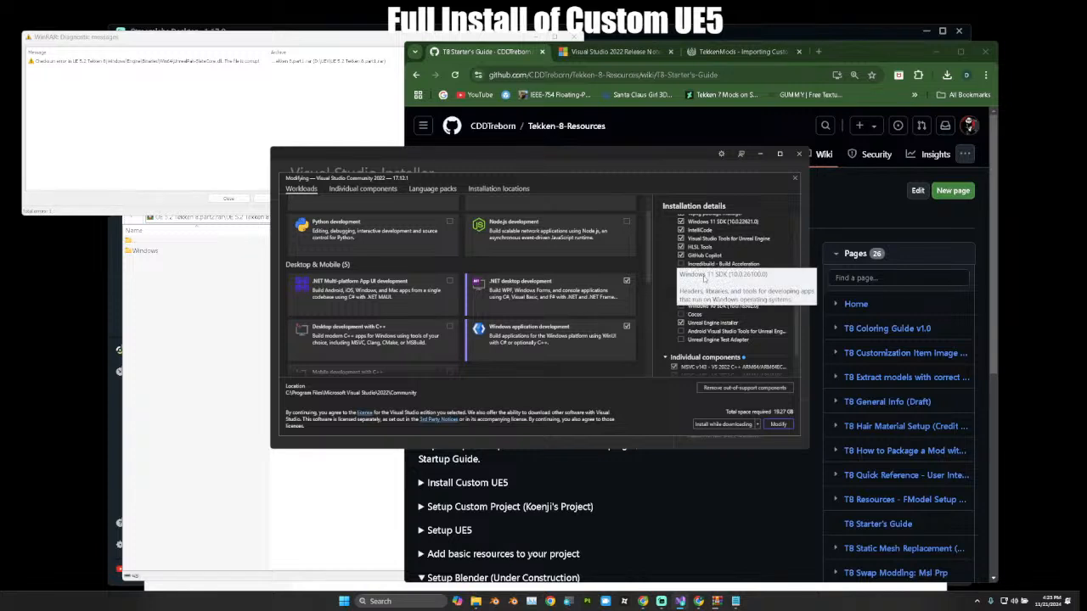
scroll(731, 314, "down", 2)
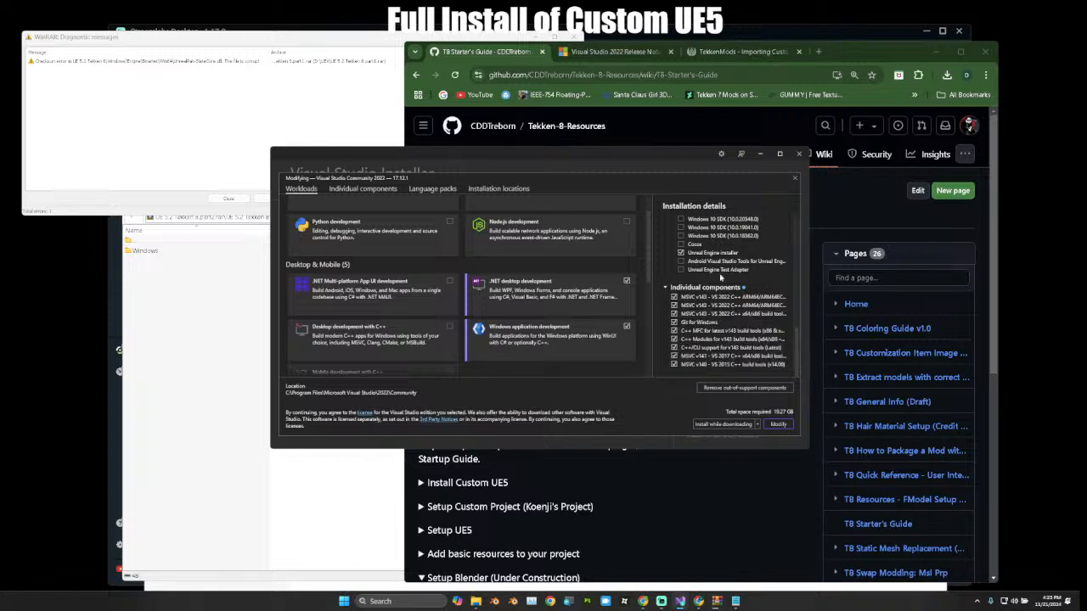
scroll(764, 315, "up", 5)
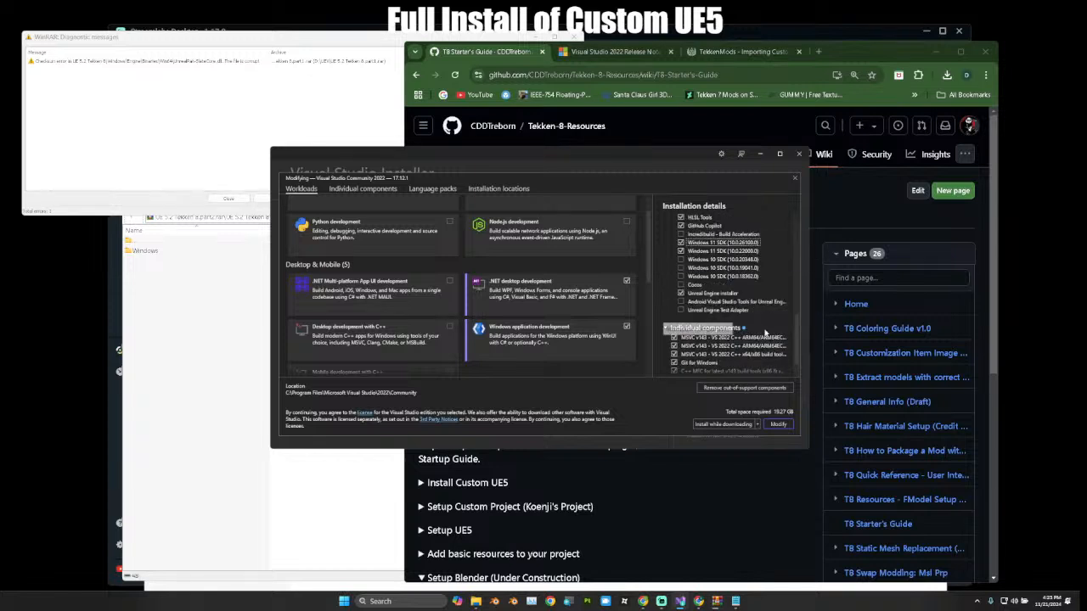
scroll(766, 327, "up", 3)
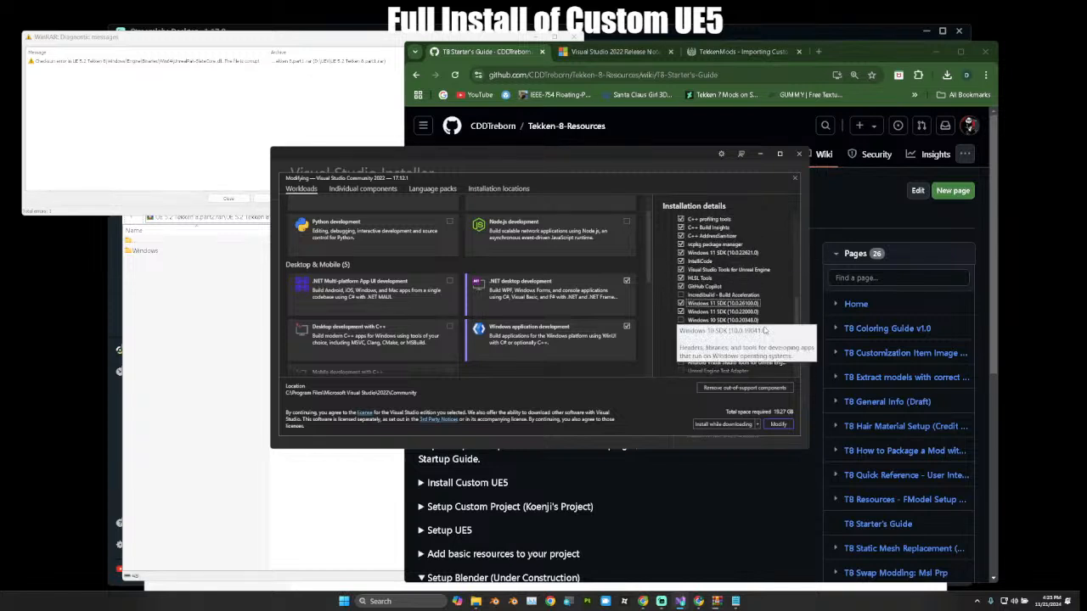
scroll(766, 331, "down", 5)
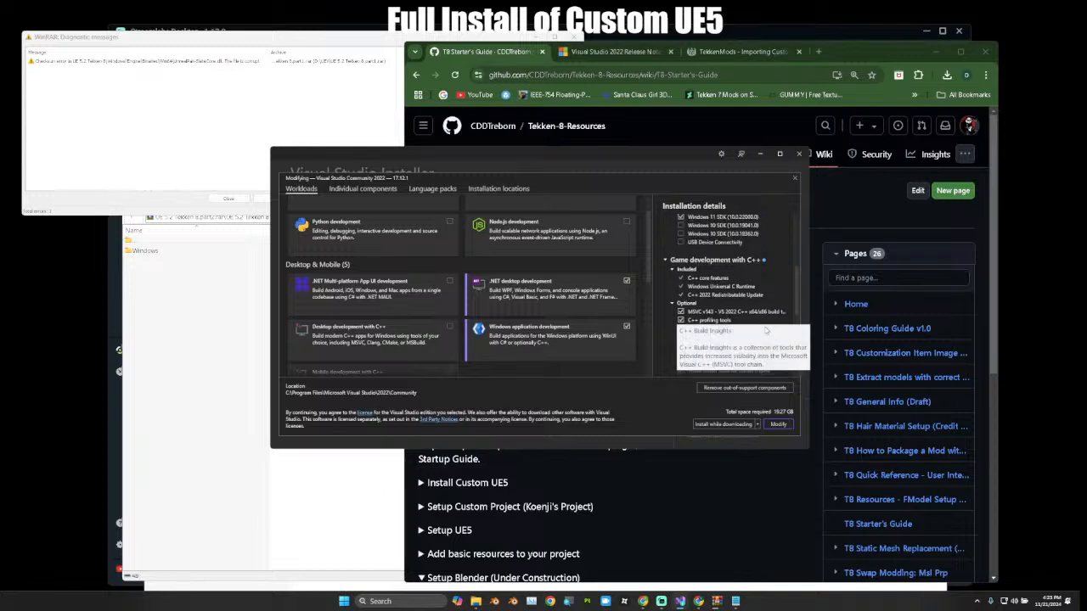
Add the C++ v143, v142 and v141 Universal Windows Platform tools and C++ WinUI app development tools to Windows application development.
scroll(766, 332, "up", 2)
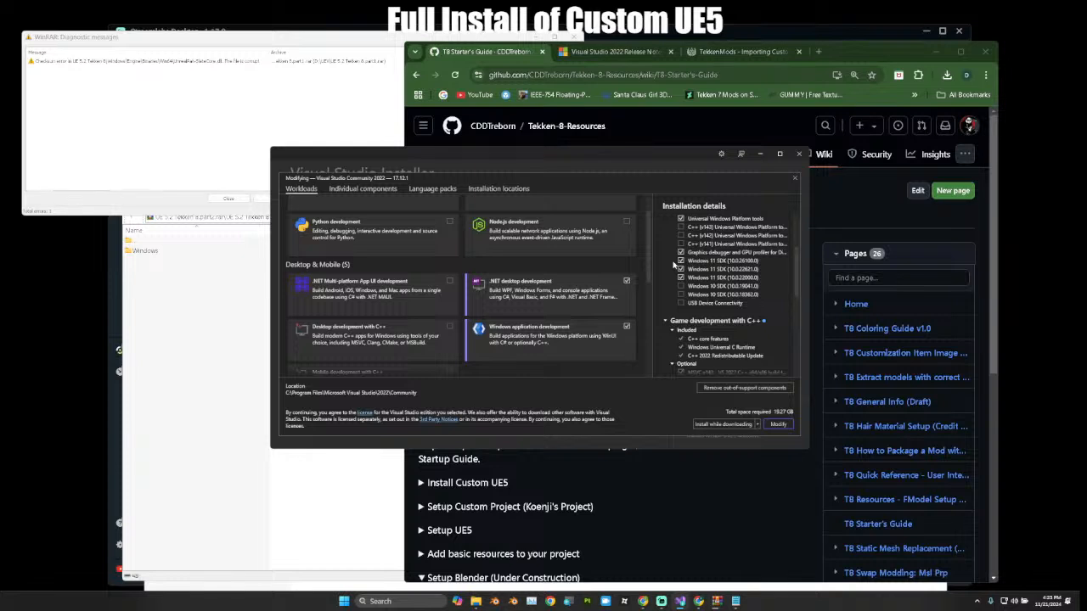
left_click(680, 227)
left_click(679, 236)
left_click(680, 243)
scroll(741, 284, "up", 2)
scroll(739, 283, "up", 1)
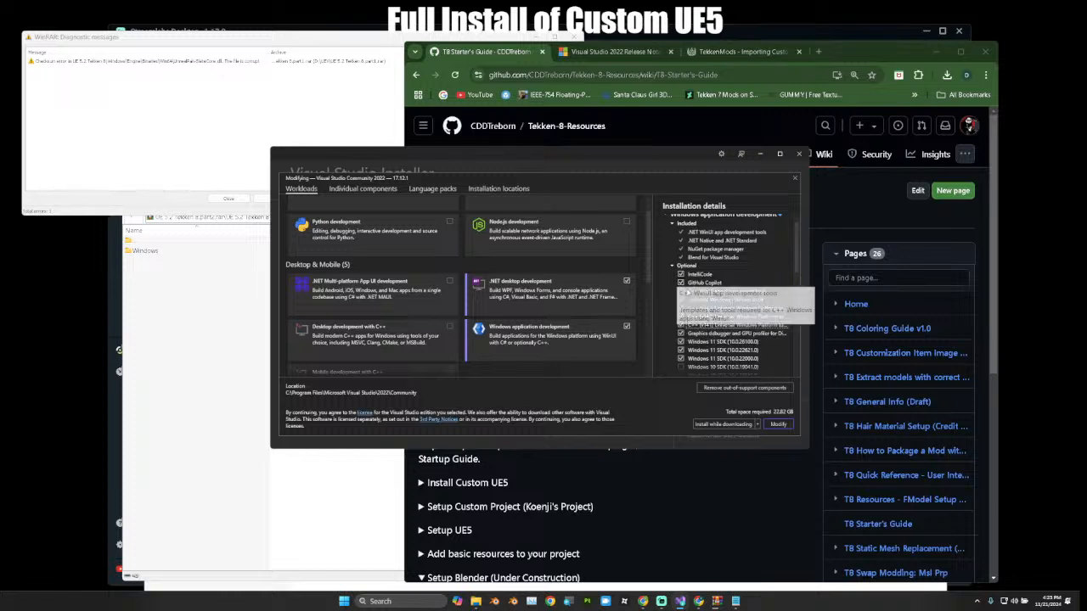
left_click(681, 294)
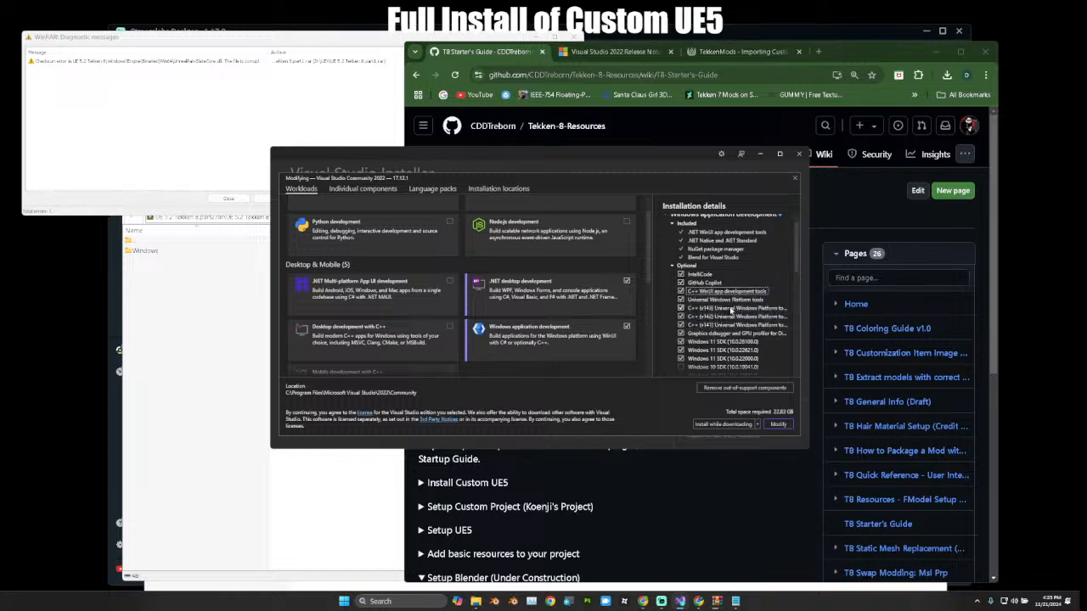
Re-select the Desktop development with C++ workload and start modifying the Visual Studio Community 2022 installation.
scroll(736, 314, "down", 2)
scroll(736, 314, "down", 4)
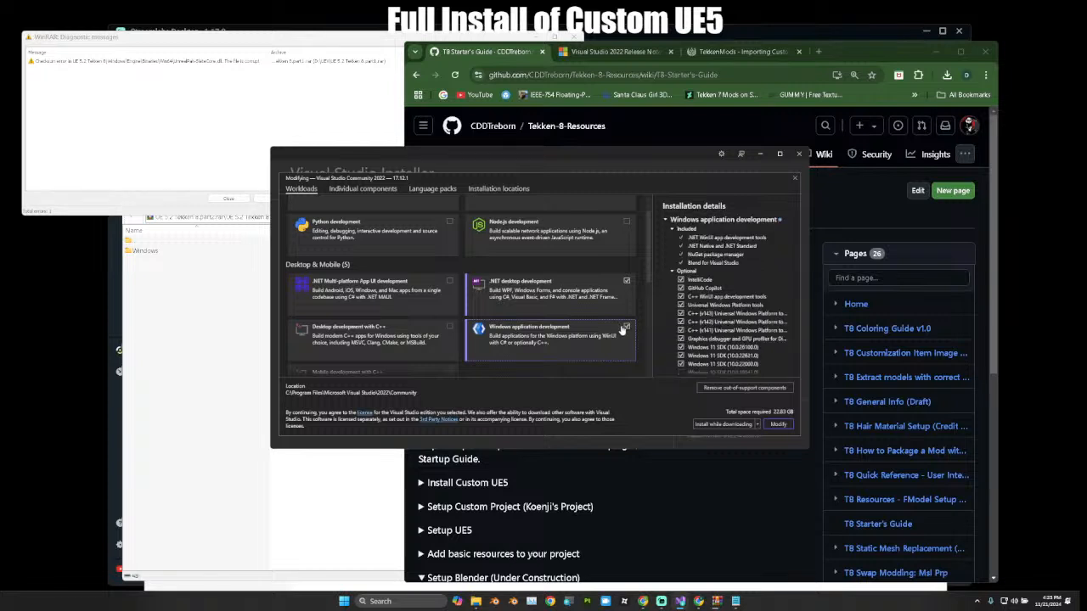
left_click(450, 327)
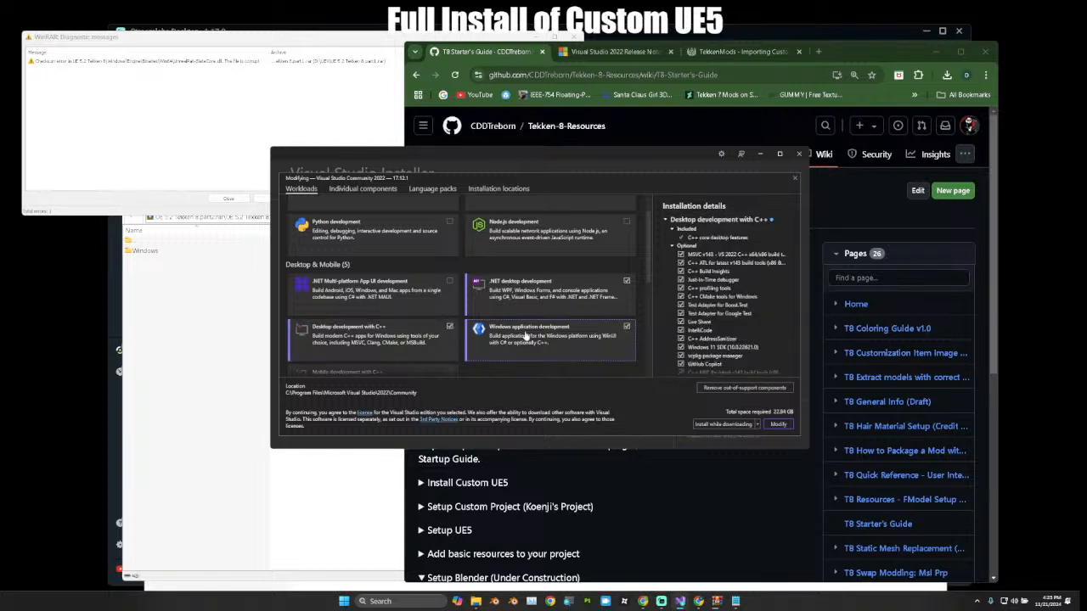
scroll(526, 337, "down", 2)
scroll(526, 335, "up", 4)
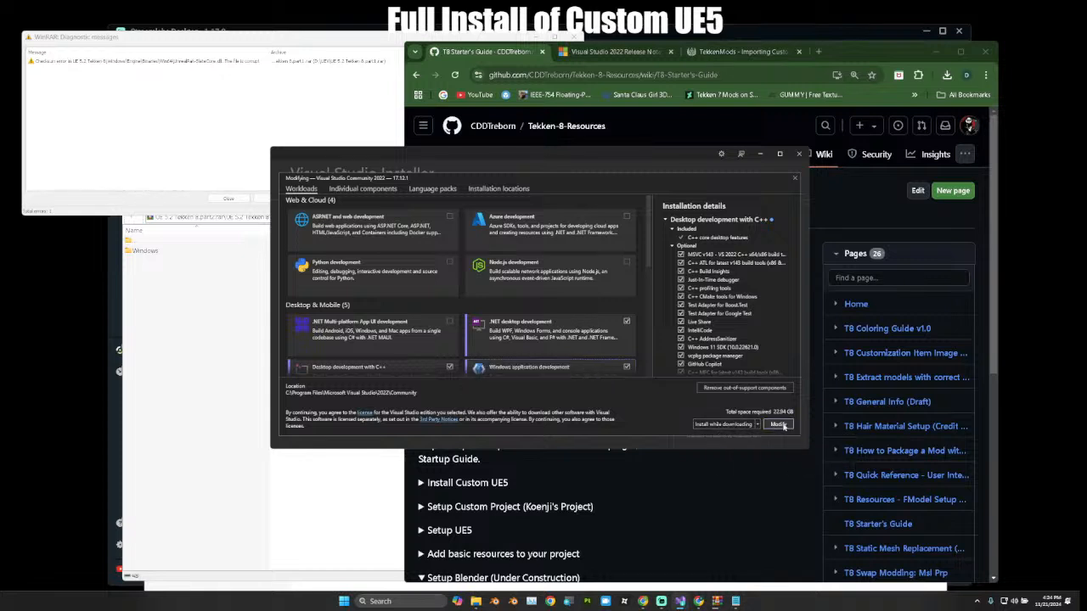
left_click(781, 425)
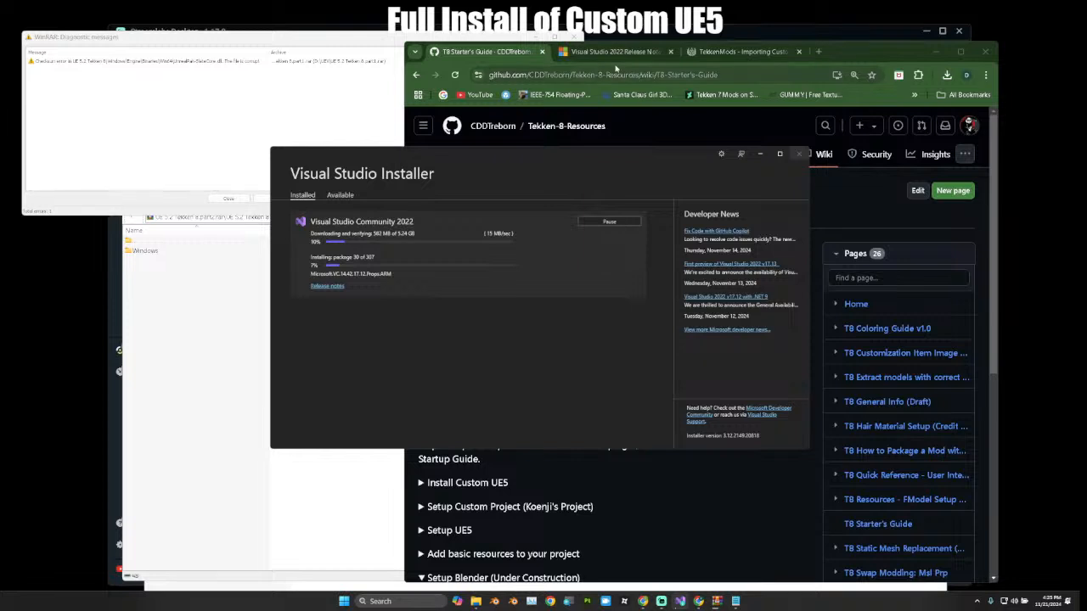
Switch to File Explorer and open the UEV folder on the WD Passport (D:) drive.
left_click(476, 601)
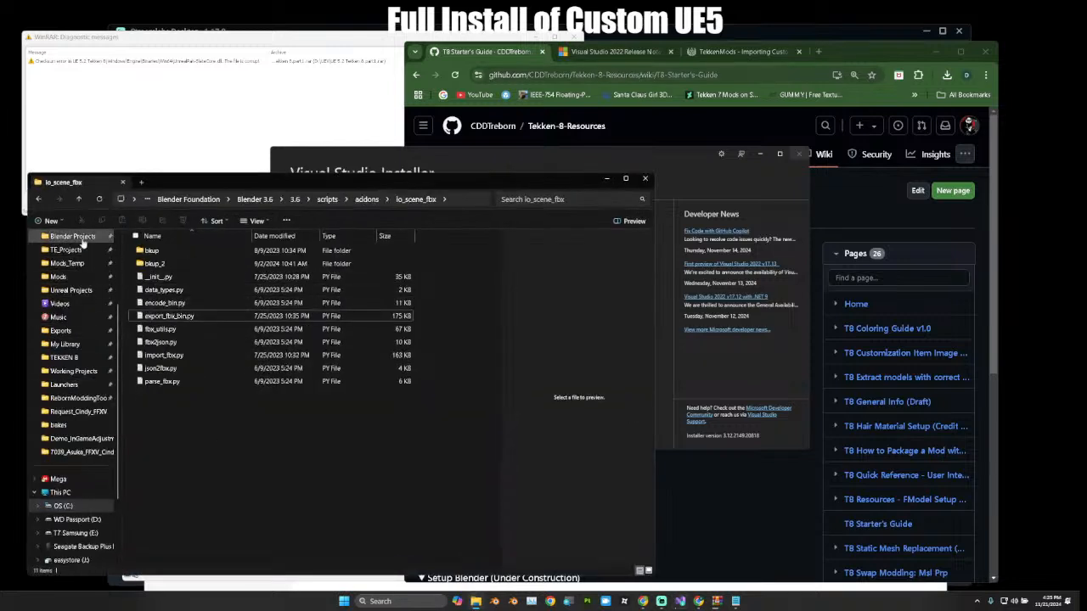
left_click(78, 520)
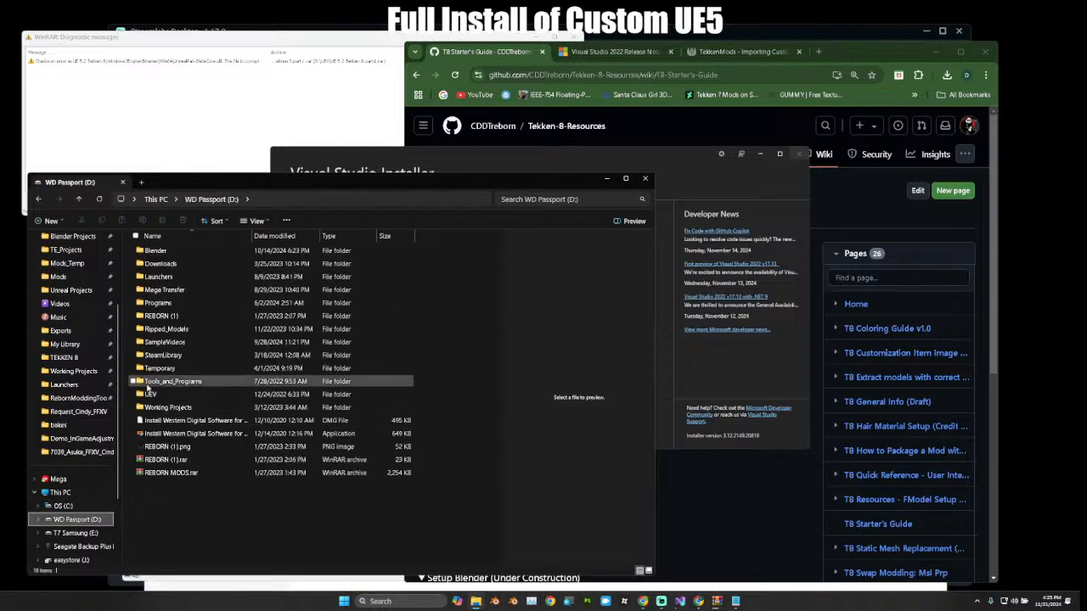
double_click(171, 396)
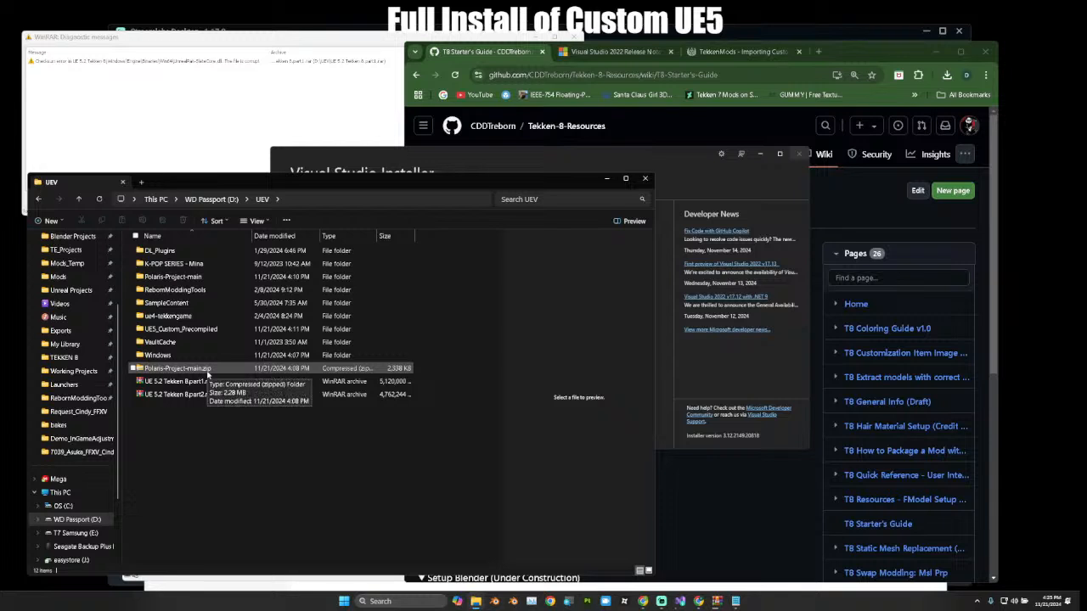
Check the size properties of the Polaris-Project-main folder and put File Explorer away.
left_click(194, 277)
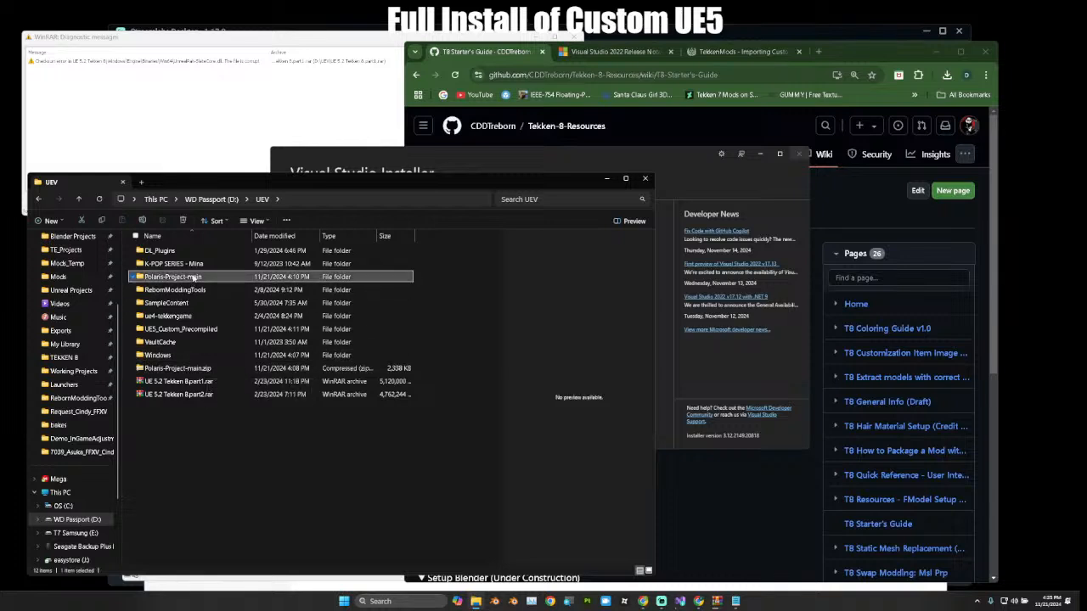
right_click(194, 277)
left_click(241, 473)
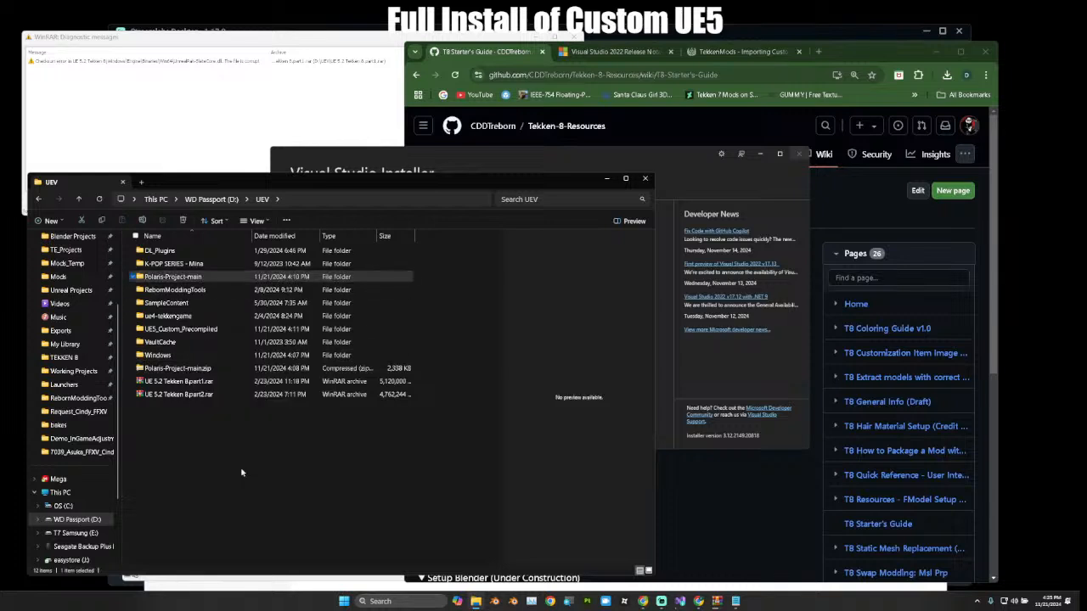
left_click(231, 550)
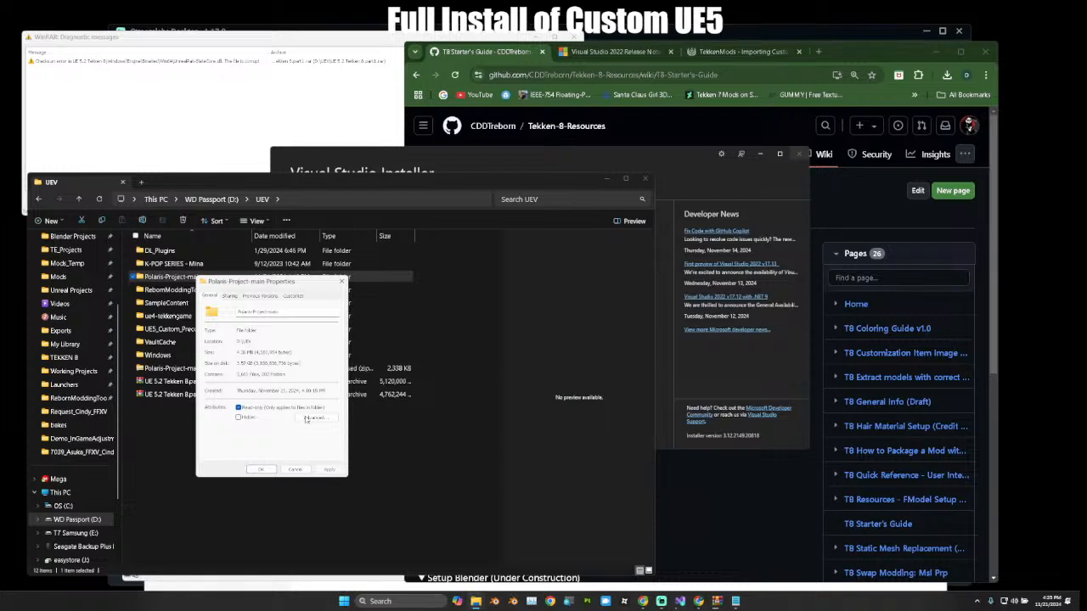
left_click(296, 472)
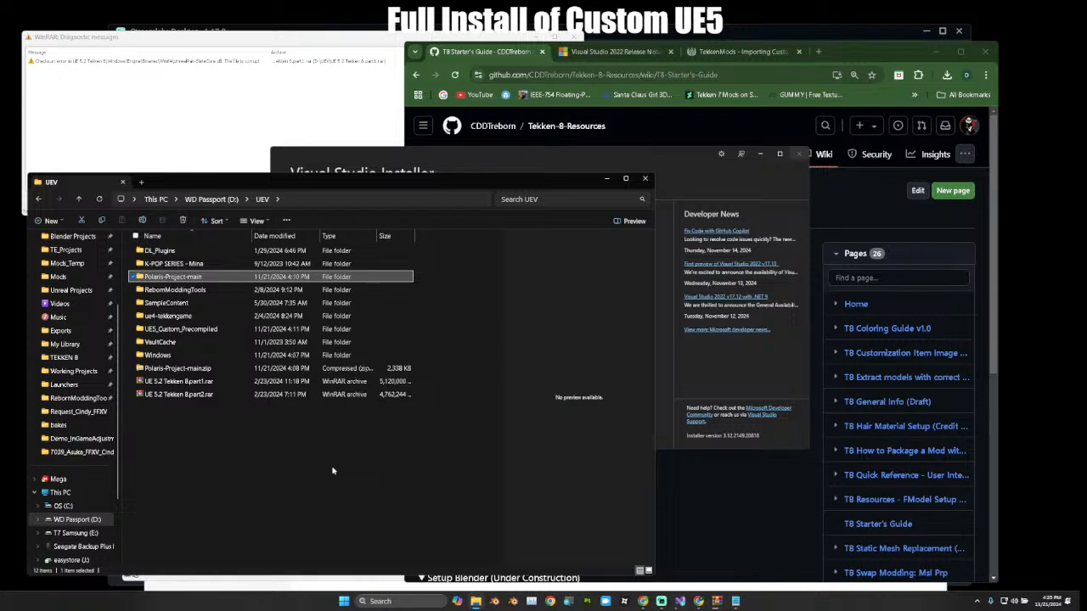
left_click(266, 447)
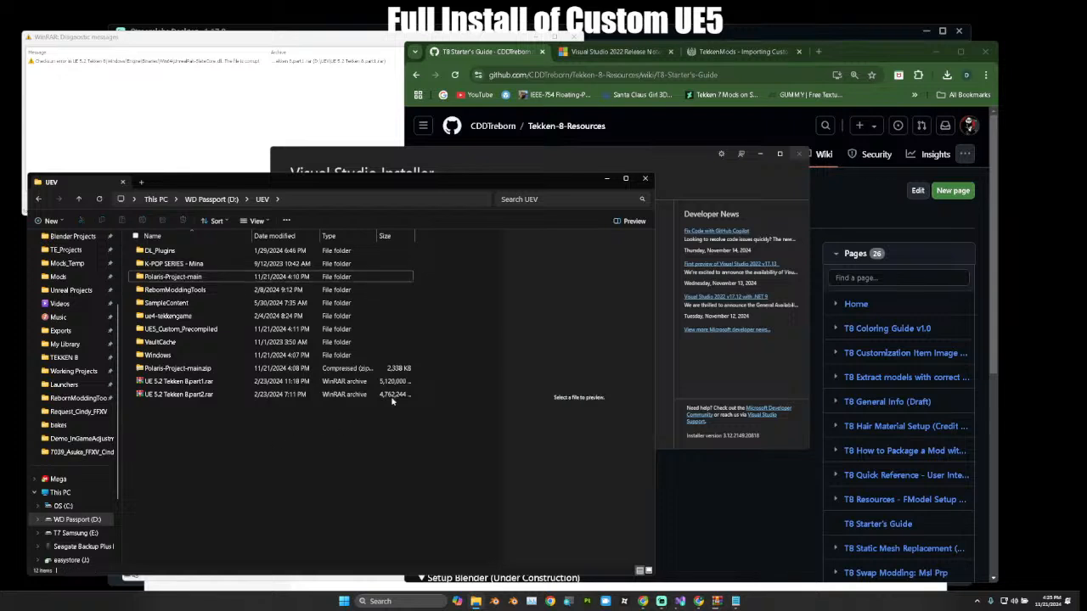
left_click(605, 180)
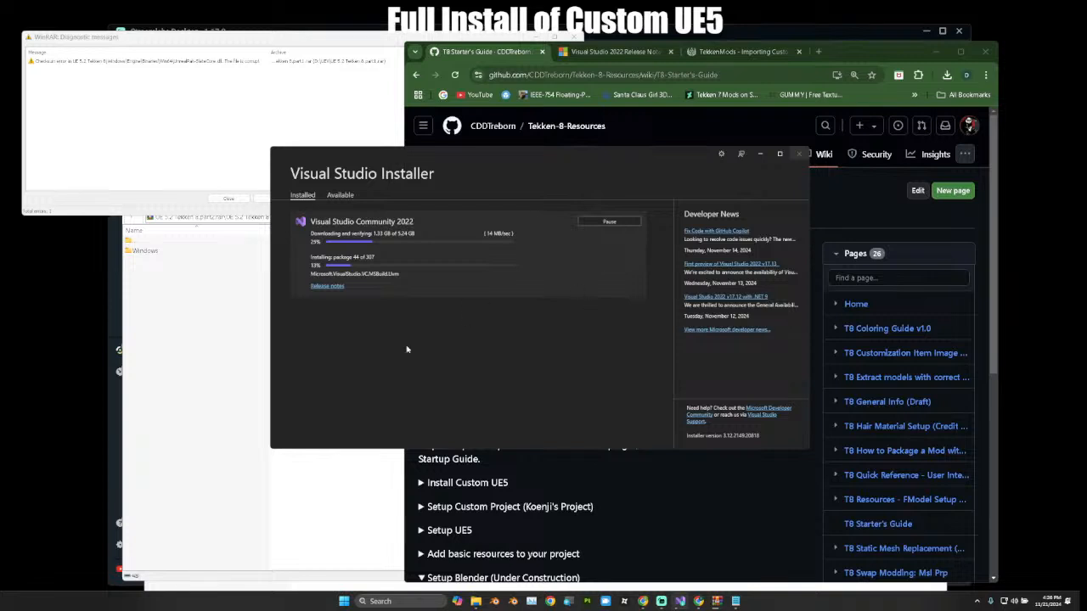
Check the UE 5.2 Tekken 8 extraction in WinRAR and read the Setup Blender section of the T8 Starter's Guide.
left_click(237, 355)
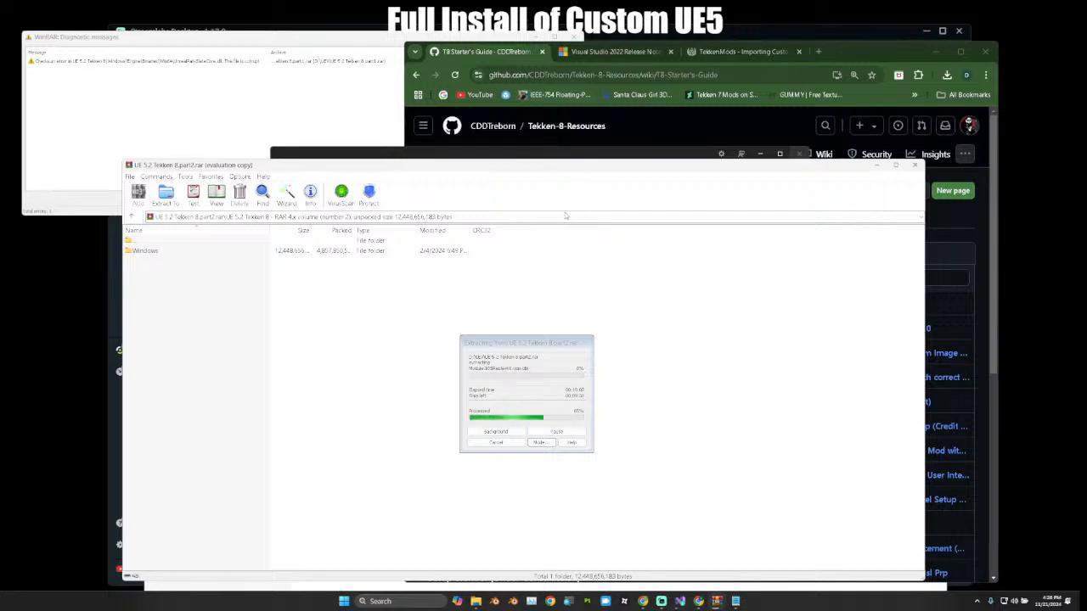
left_click(501, 54)
scroll(505, 433, "down", 5)
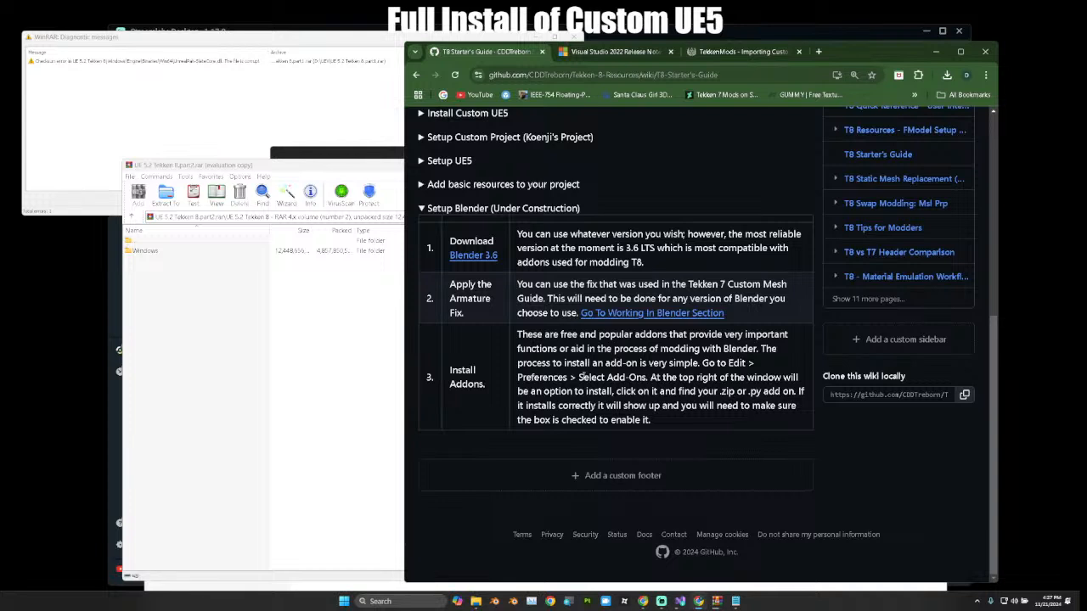
Launch FModel and open its general settings for the TEKKEN 8 game.
left_click(416, 601)
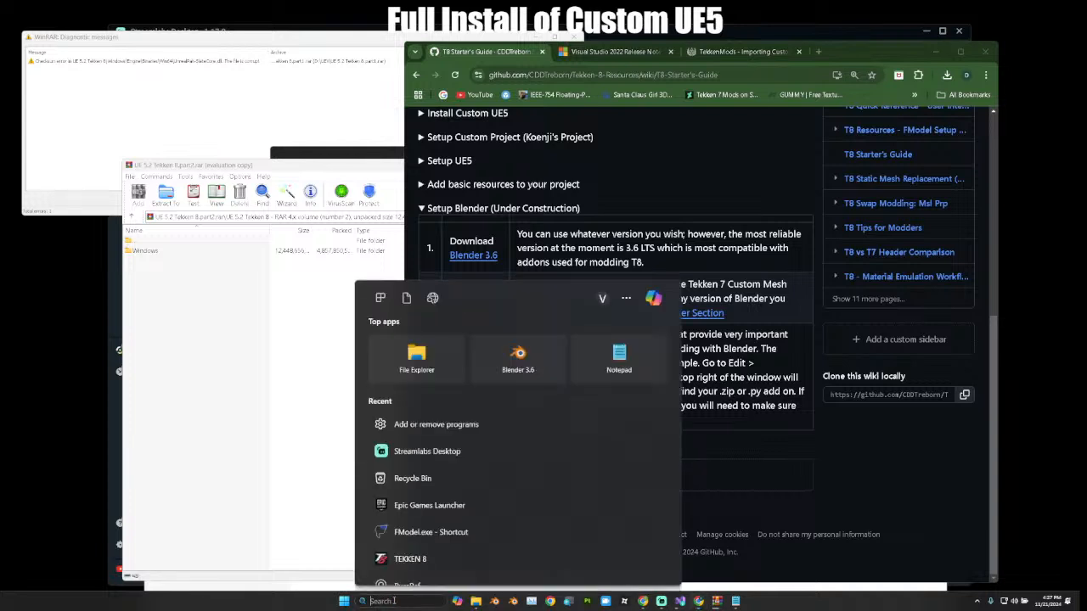
left_click(476, 533)
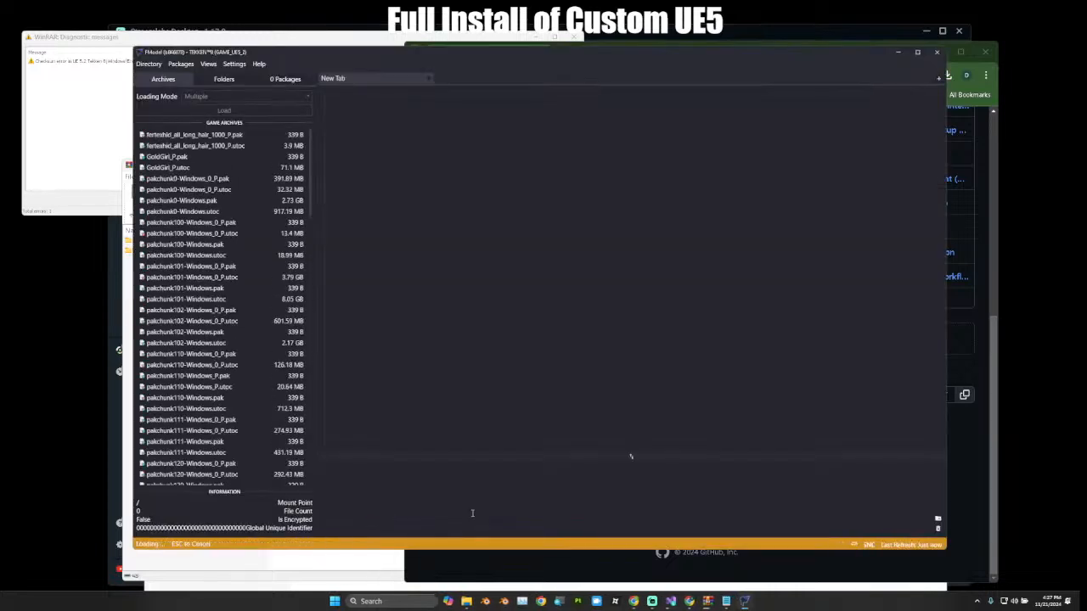
left_click(235, 63)
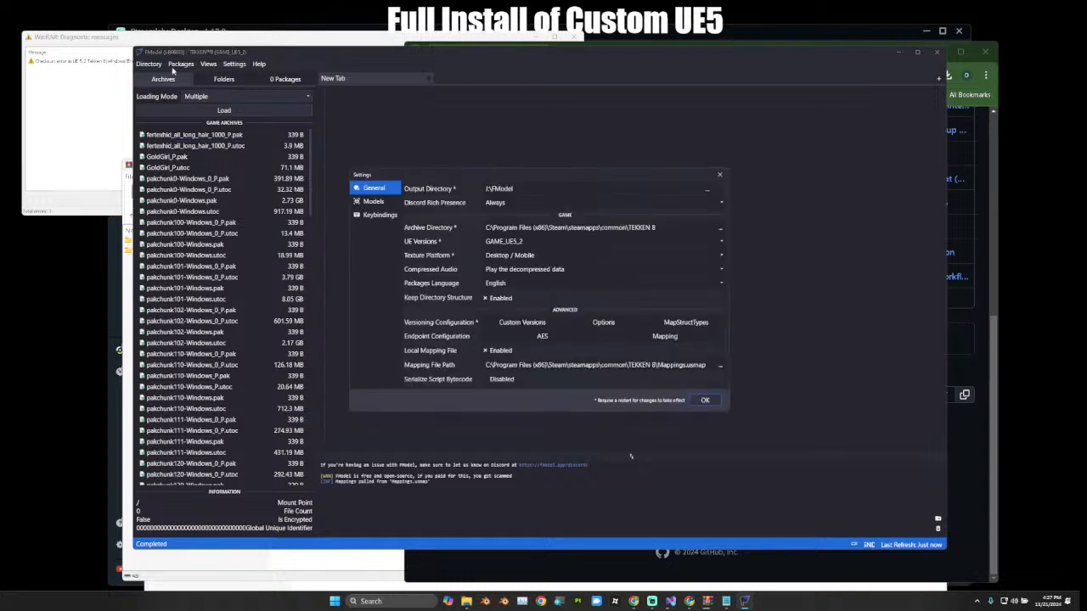
Examine the Directory Selector's detected-game and undetected-game fields, browse the folders available for a game directory, and cancel without adding one.
left_click(151, 66)
left_click(151, 66)
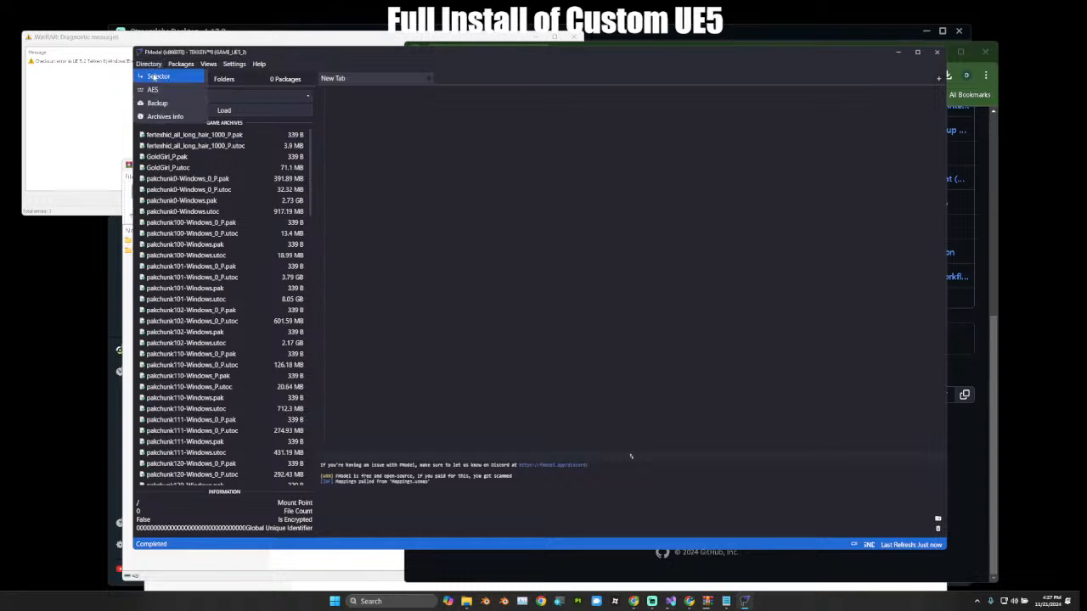
left_click(170, 76)
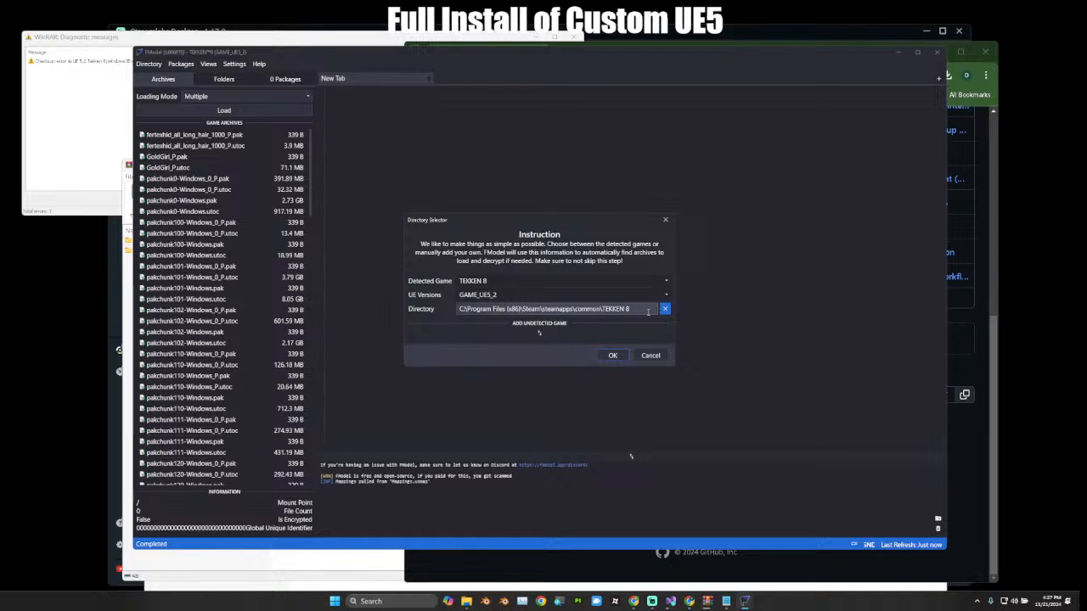
left_click(540, 334)
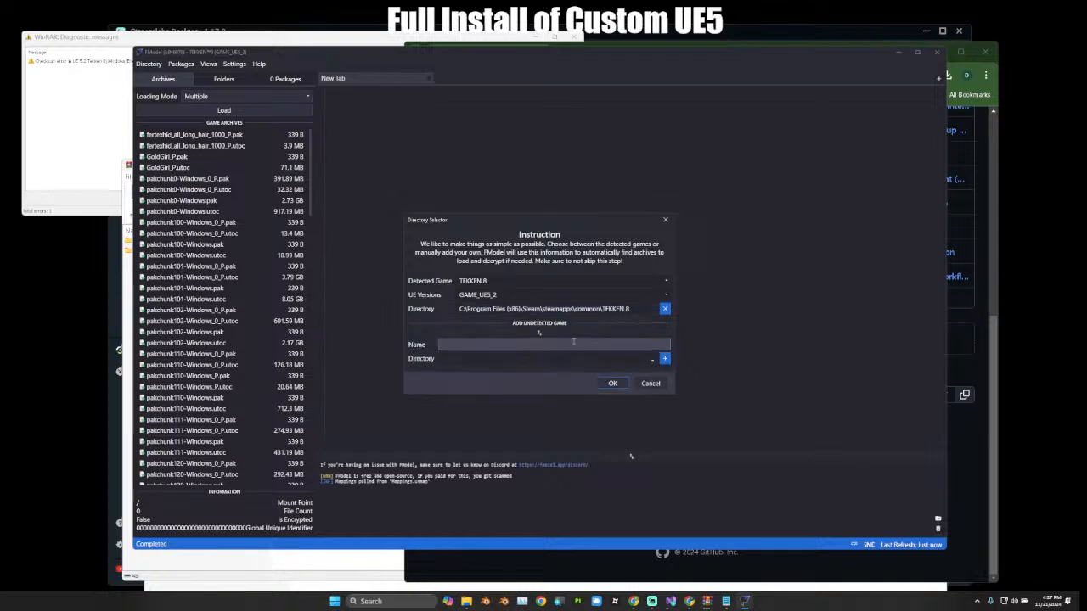
left_click(567, 343)
left_click(652, 360)
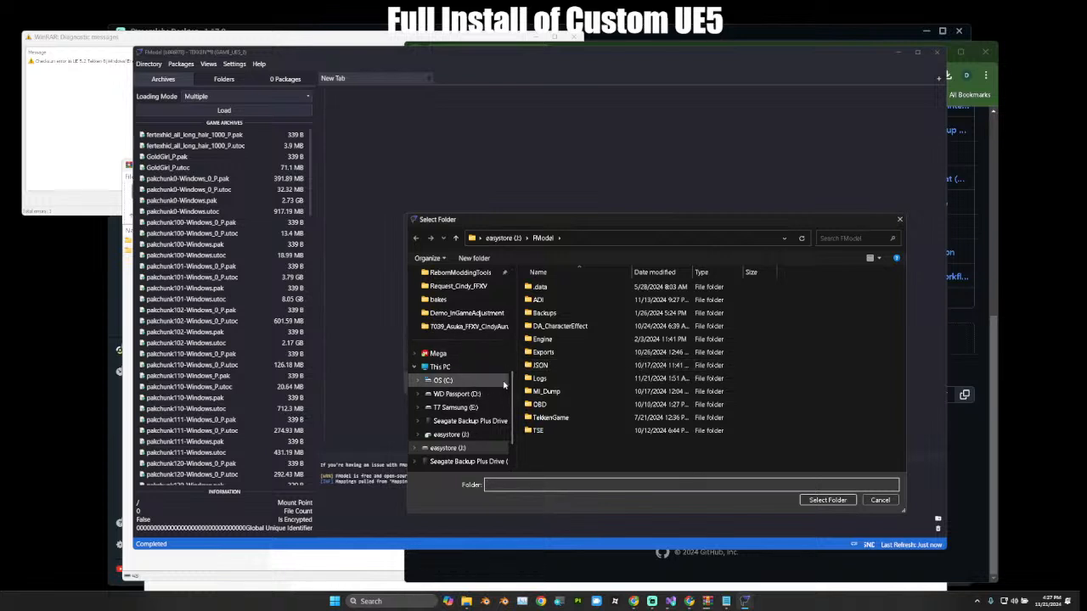
scroll(498, 383, "up", 5)
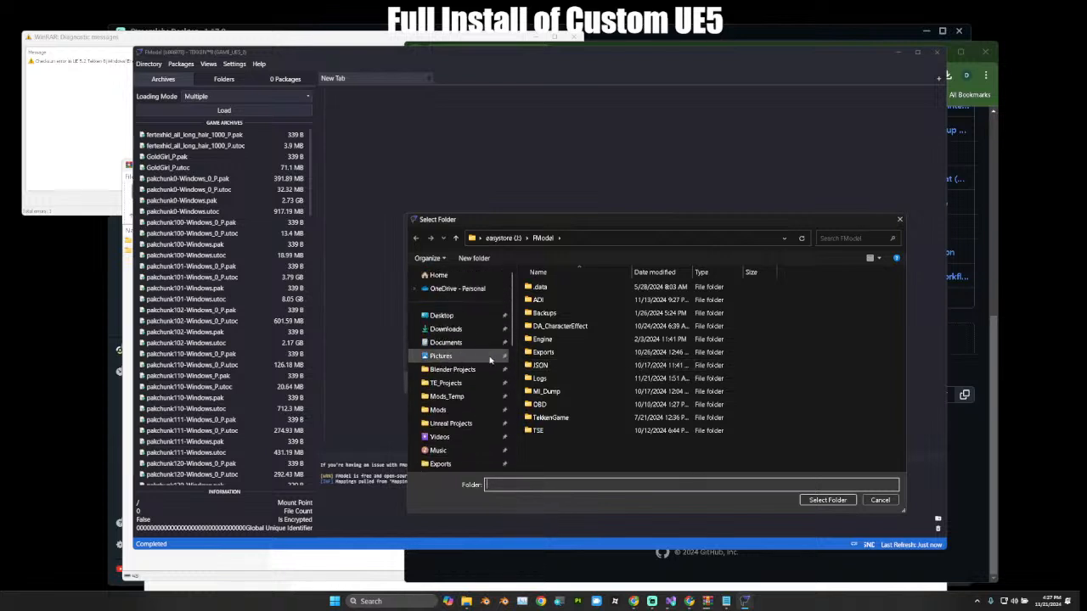
scroll(488, 421, "down", 3)
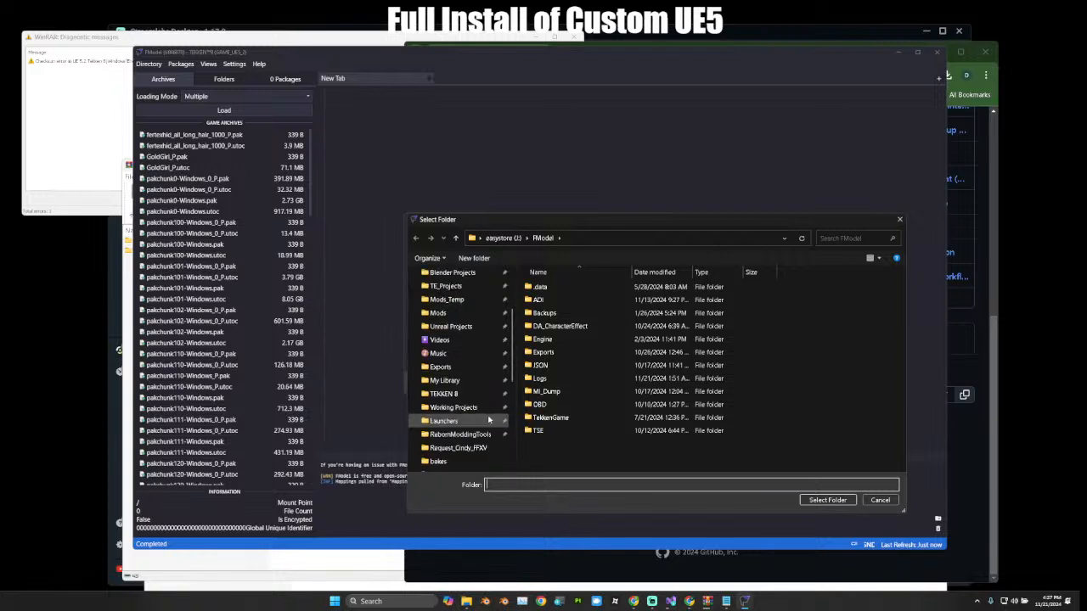
scroll(484, 387, "down", 3)
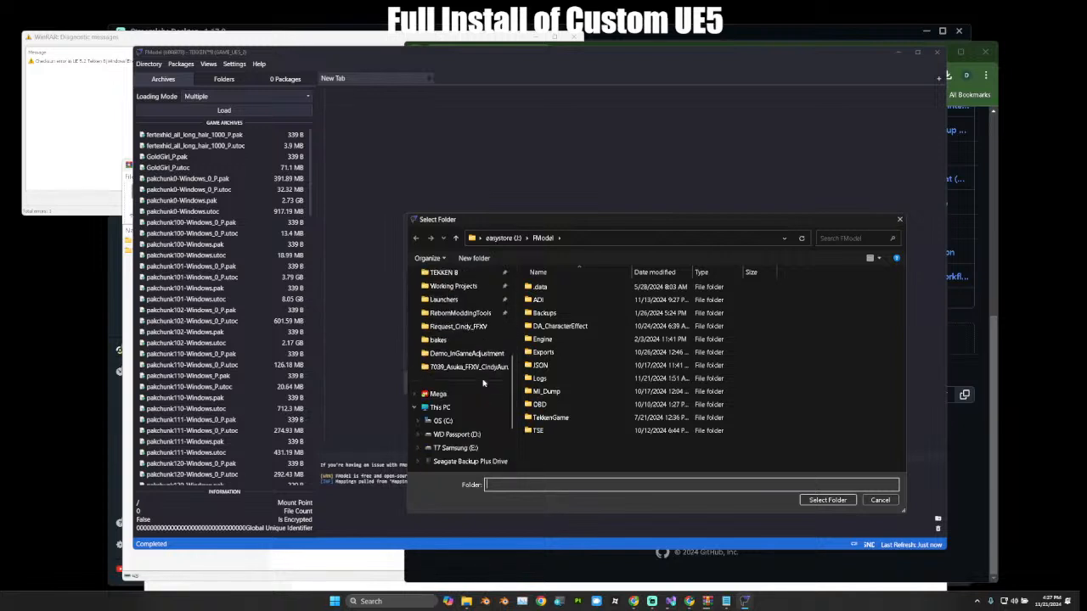
scroll(484, 384, "down", 3)
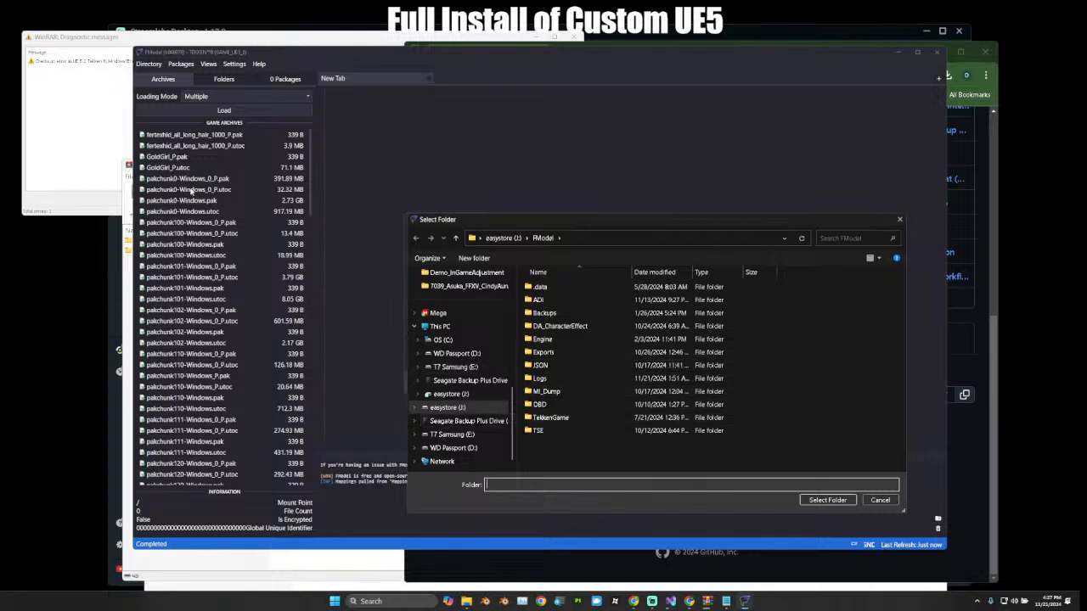
left_click(881, 501)
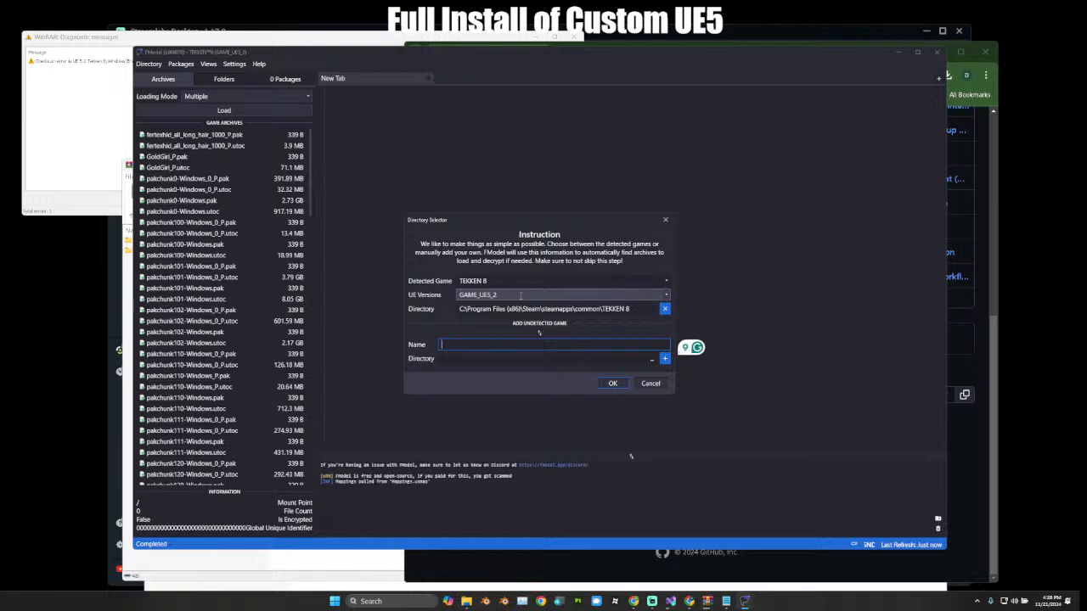
left_click(651, 384)
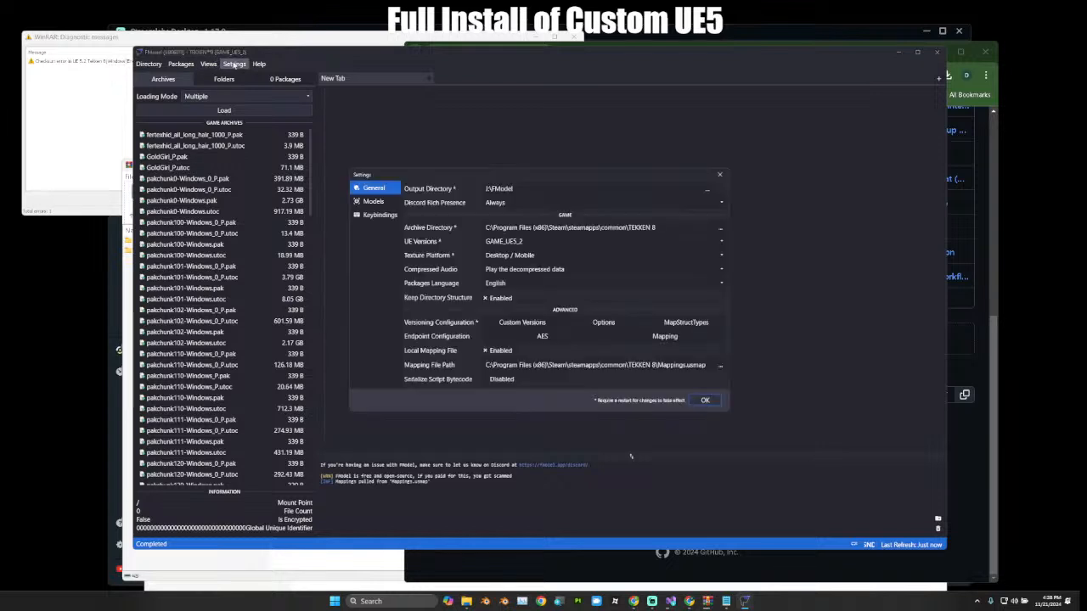
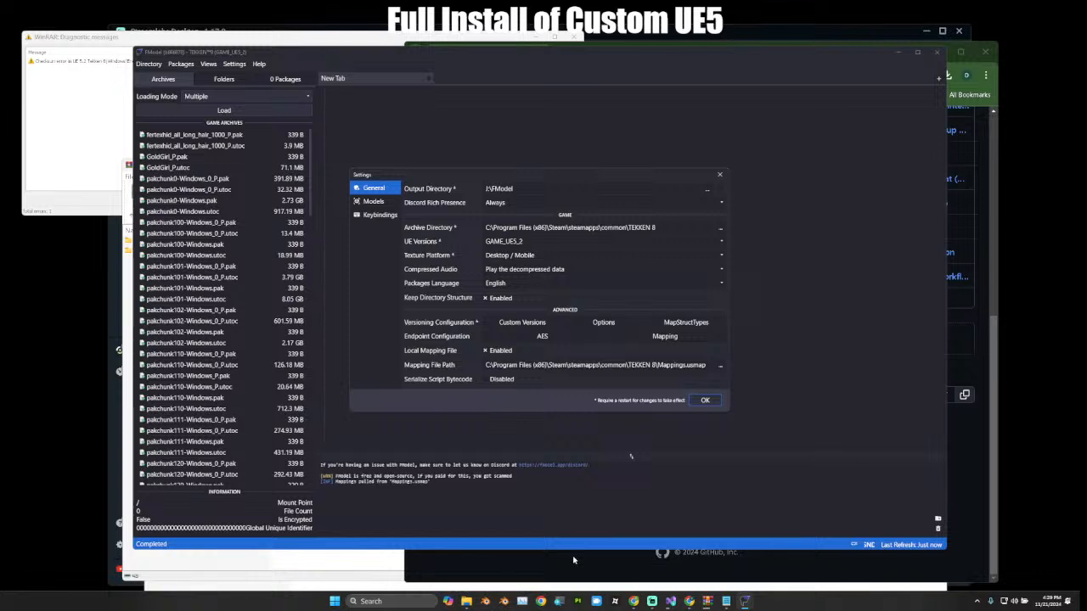
Review the Models settings in FModel, including the available texture, mesh and socket export formats.
left_click(371, 202)
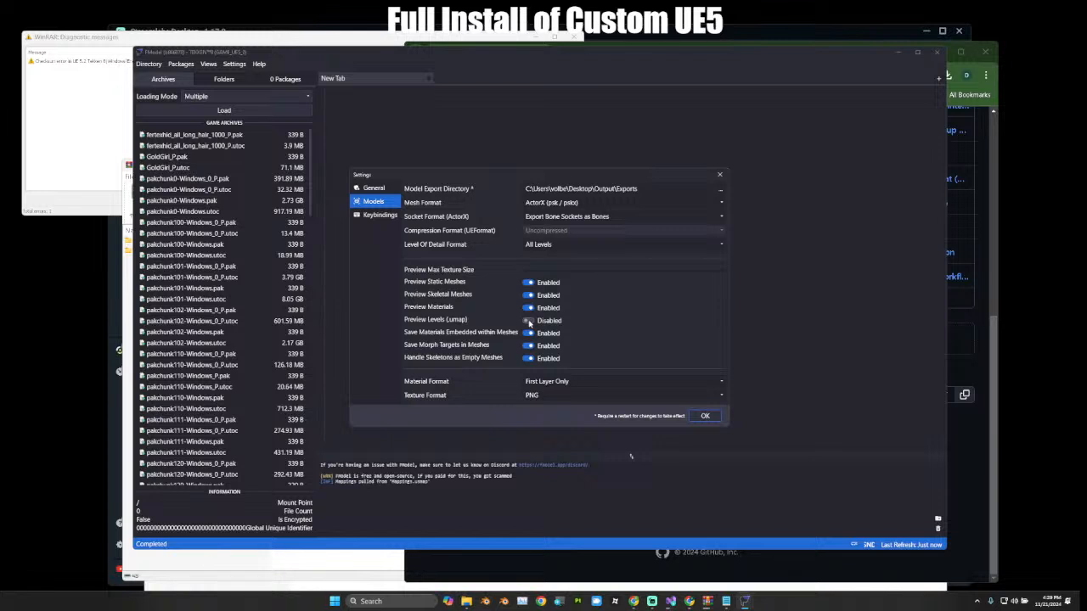
left_click(557, 397)
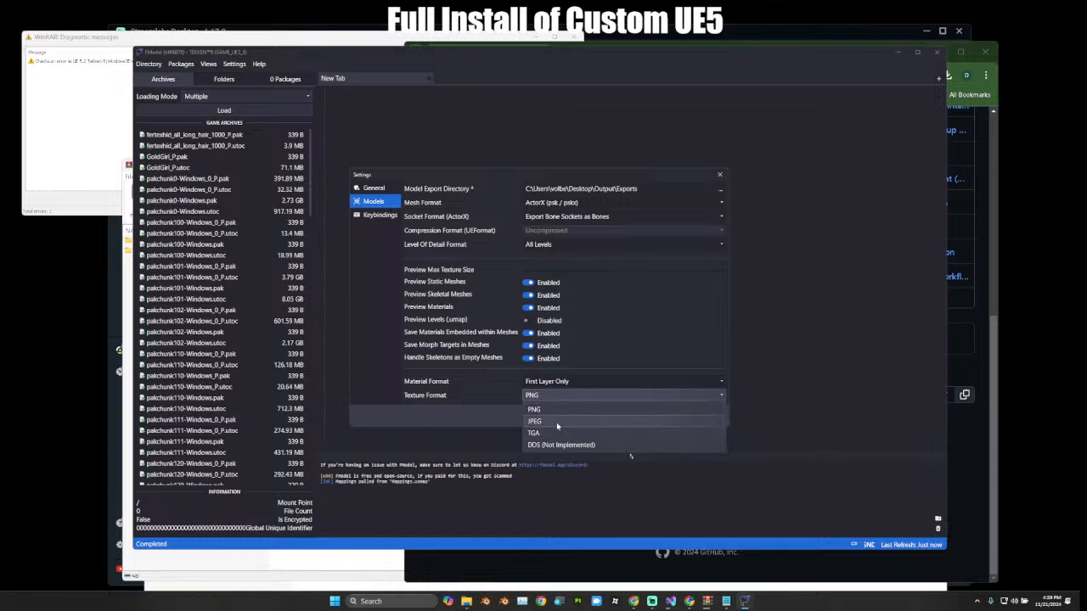
left_click(480, 400)
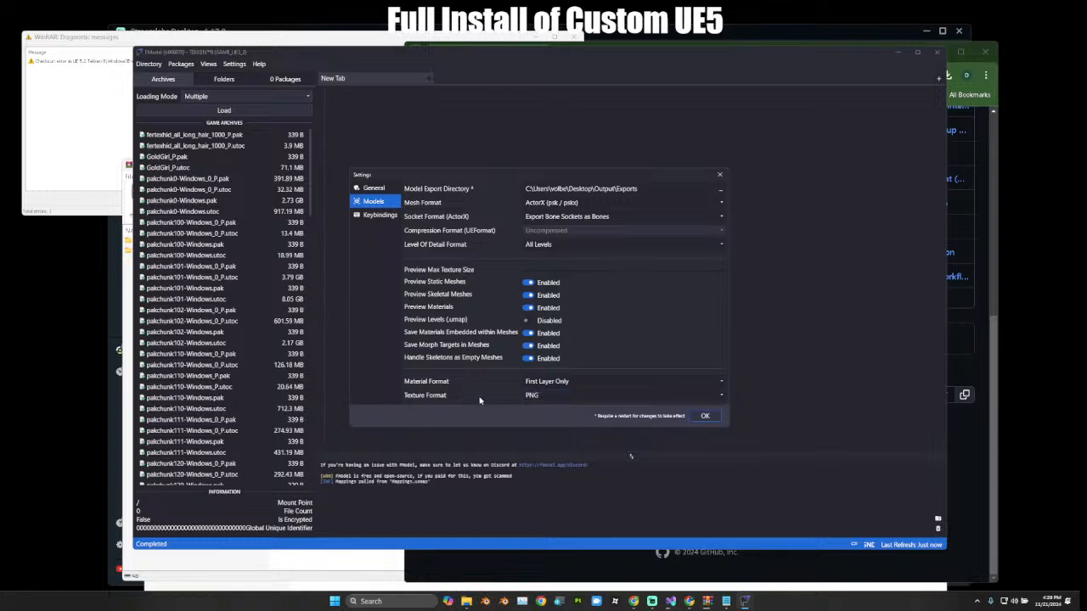
left_click(572, 204)
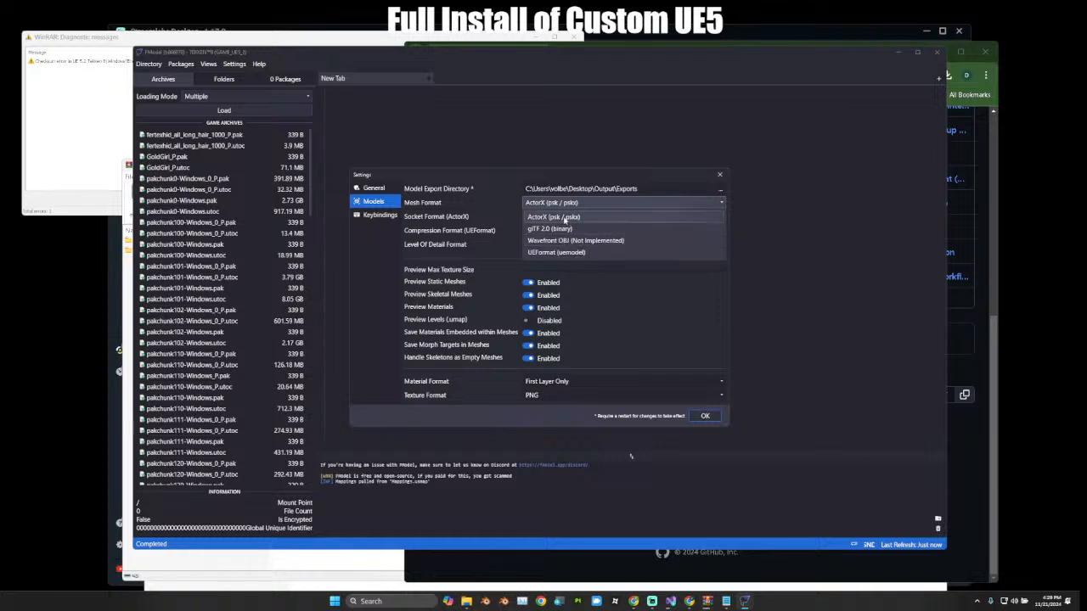
left_click(498, 186)
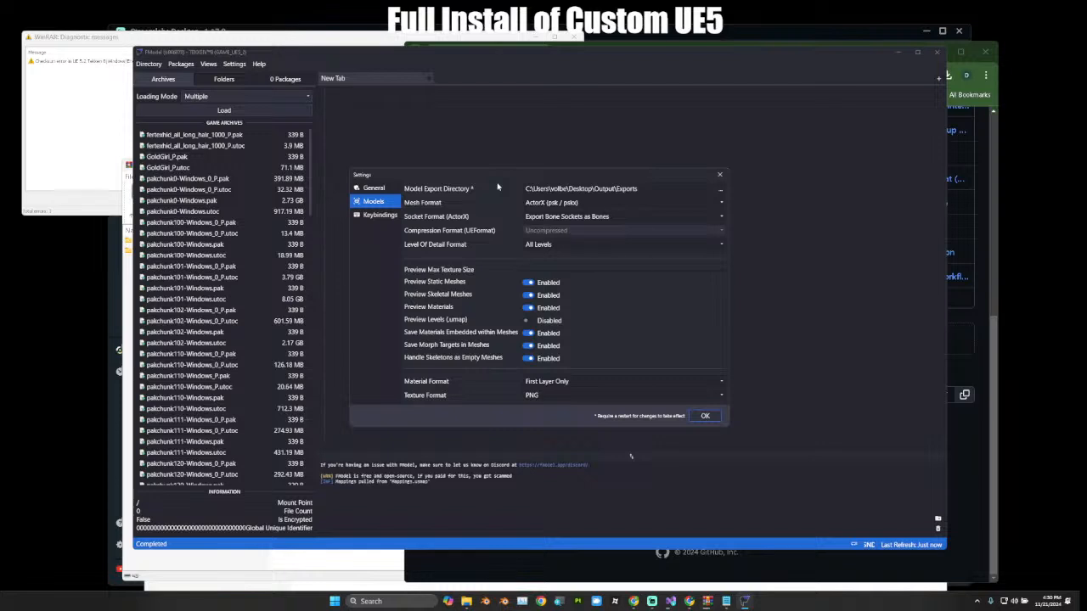
left_click(572, 218)
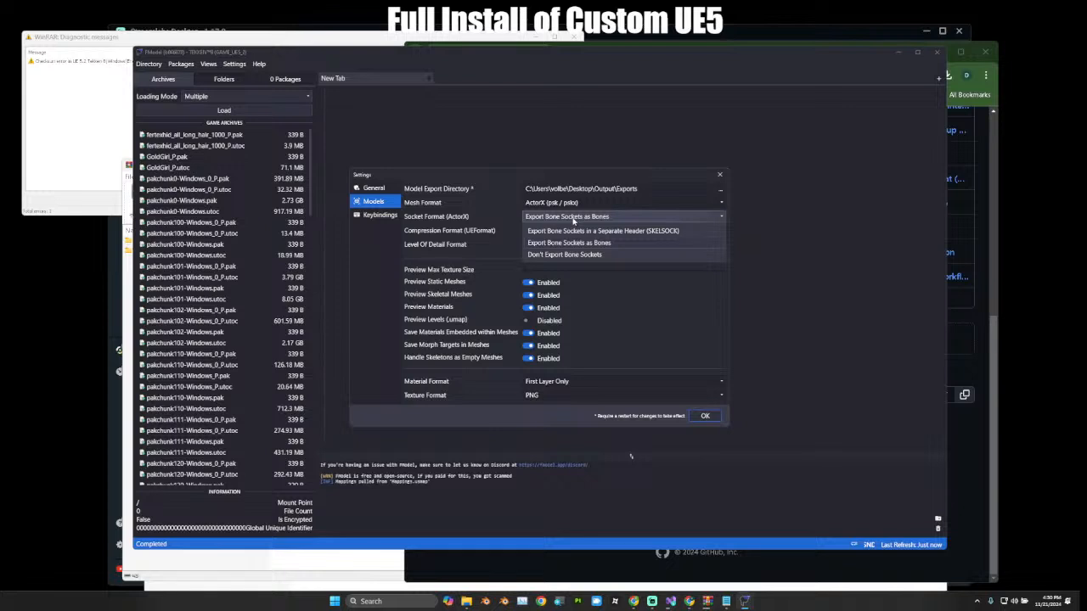
left_click(487, 218)
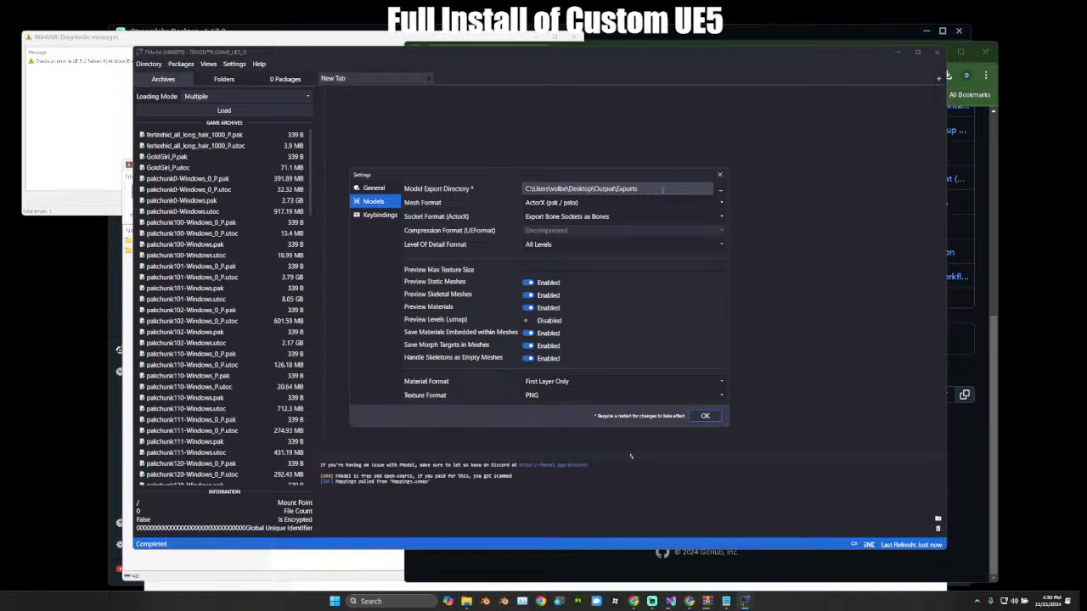
Set the model export directory to J:\FModel, compare it with the general settings, and restart FModel to apply the change.
left_click(721, 193)
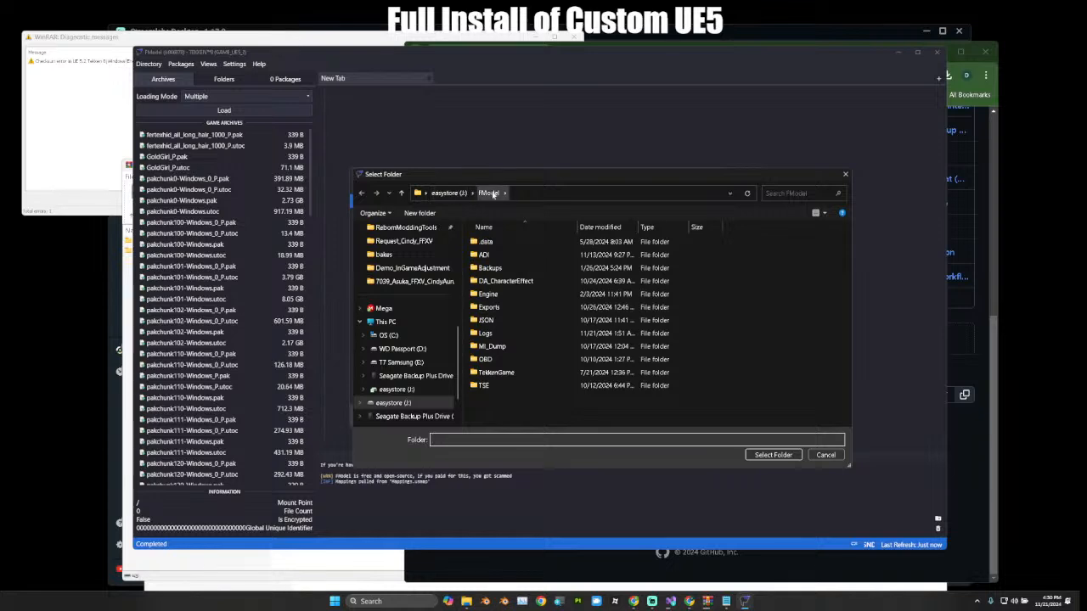
left_click(492, 194)
left_click(773, 455)
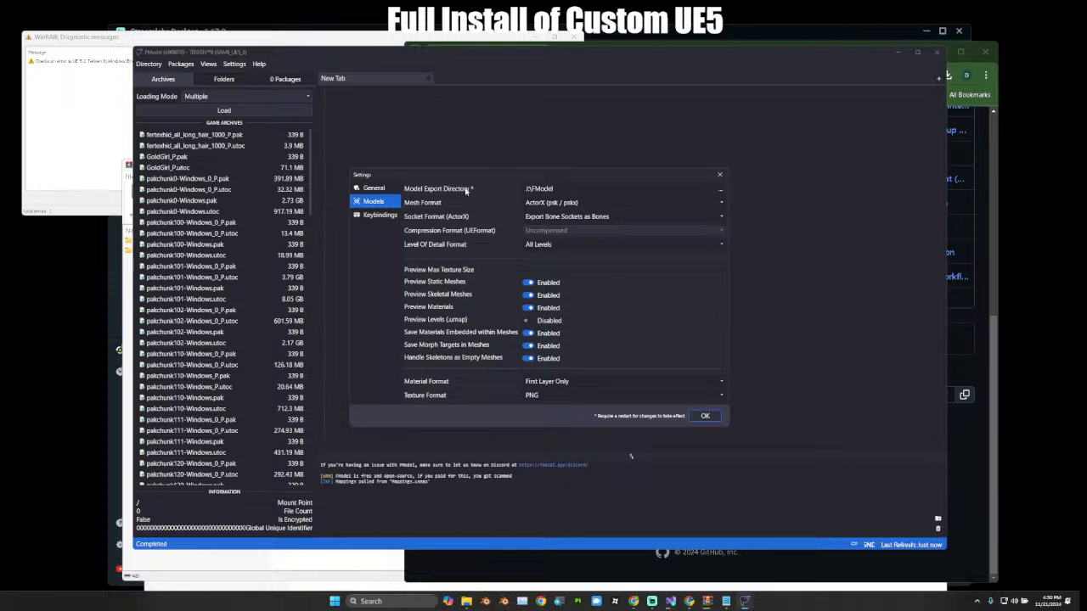
left_click(389, 189)
left_click(378, 201)
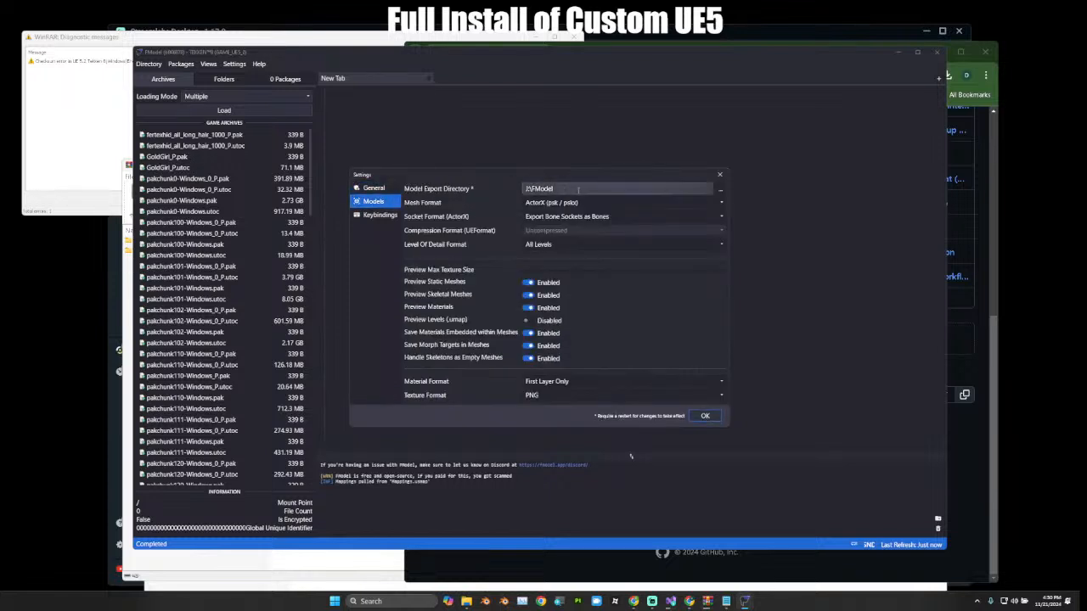
left_click(704, 416)
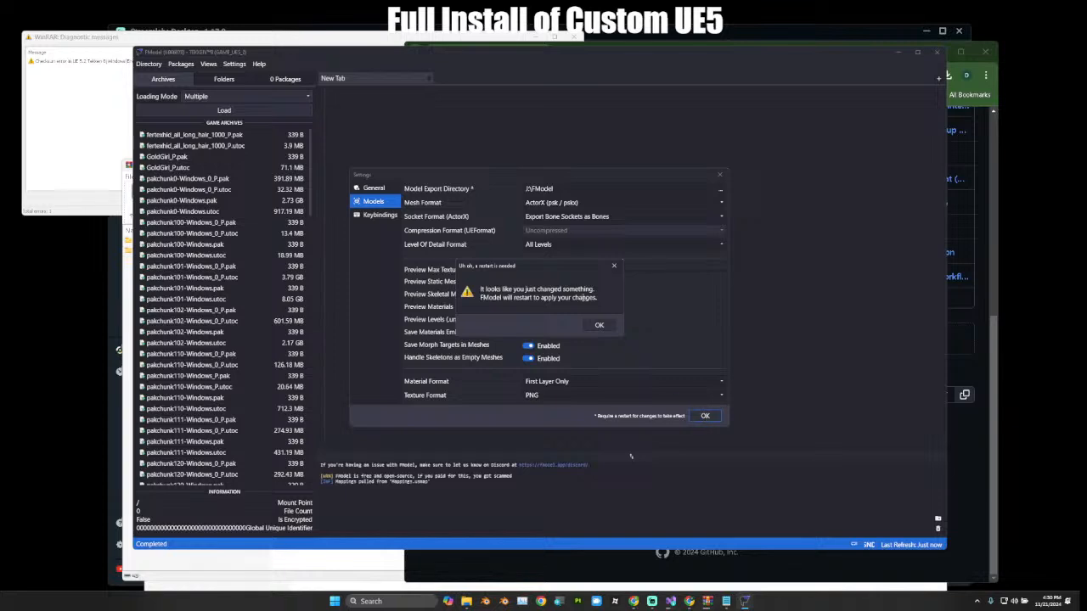
left_click(599, 327)
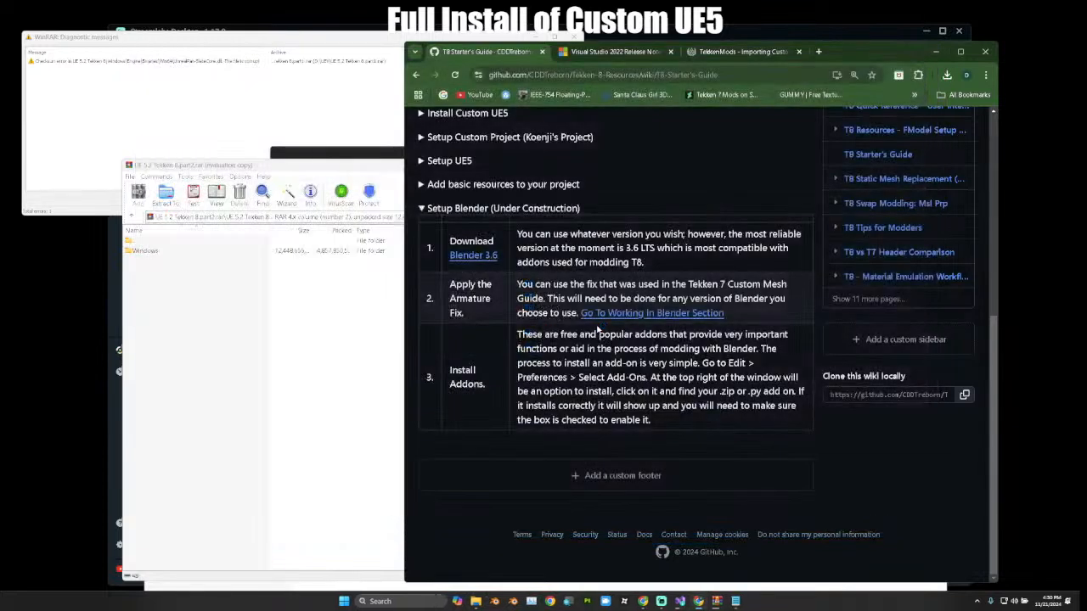
Check the progress of the UE 5.2 Tekken 8 extraction in WinRAR and of the Visual Studio Community 2022 installation.
left_click(317, 316)
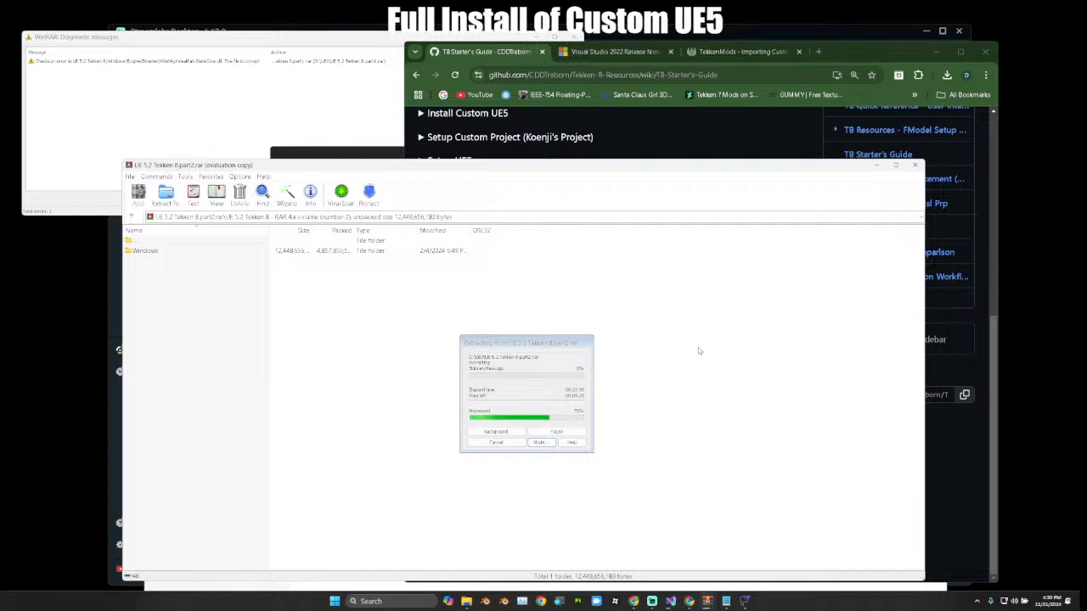
left_click(671, 601)
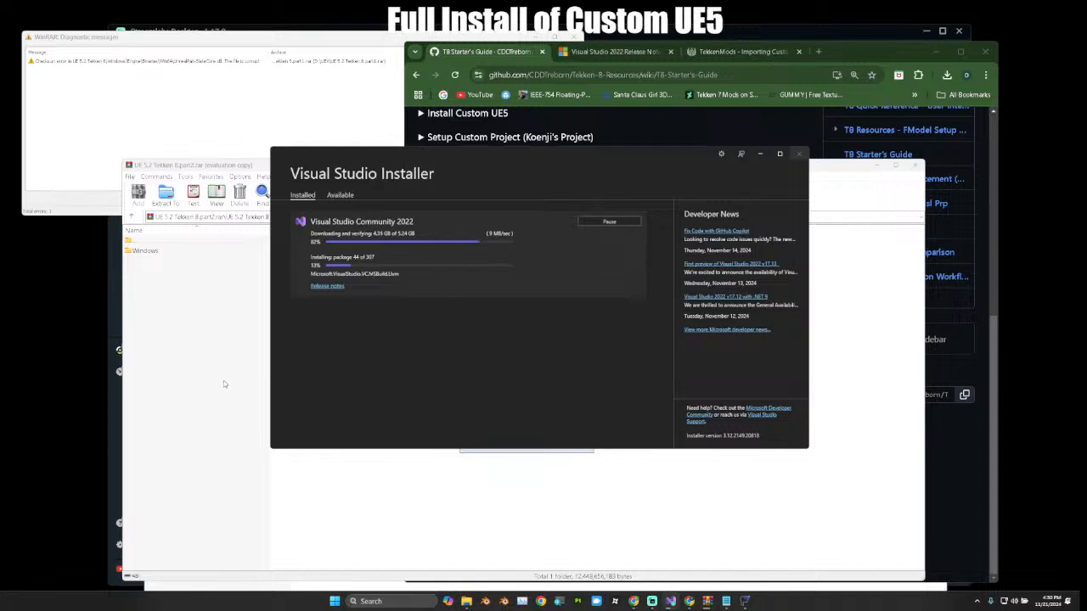
left_click(525, 509)
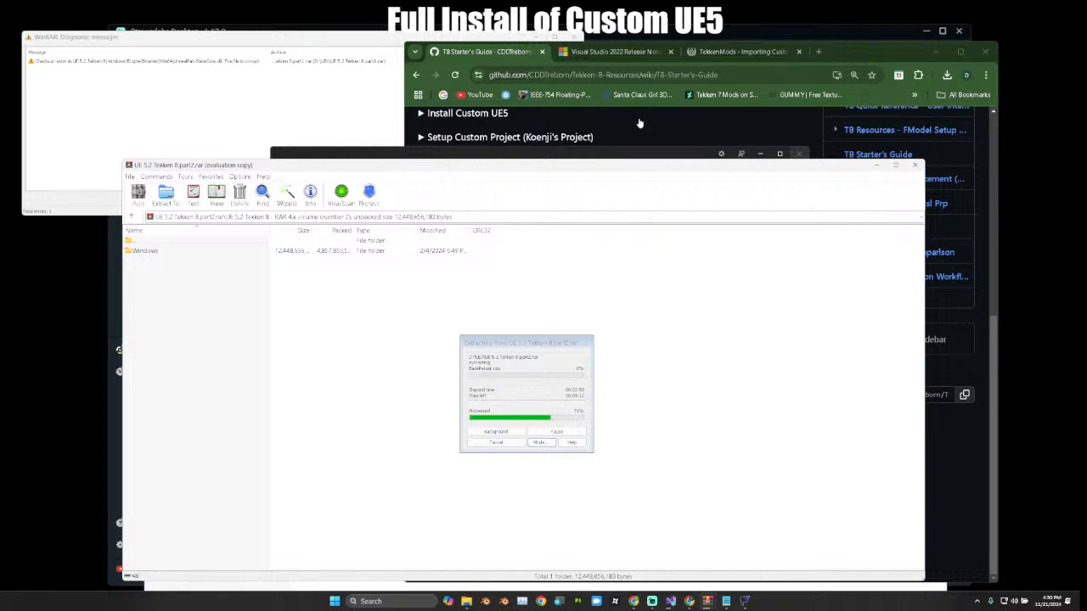
Switch to the T8 Starter's Guide in the browser, expand Install Custom UE5 and Setup Custom Project (Koenji's Project), and read the project setup steps.
left_click(412, 127)
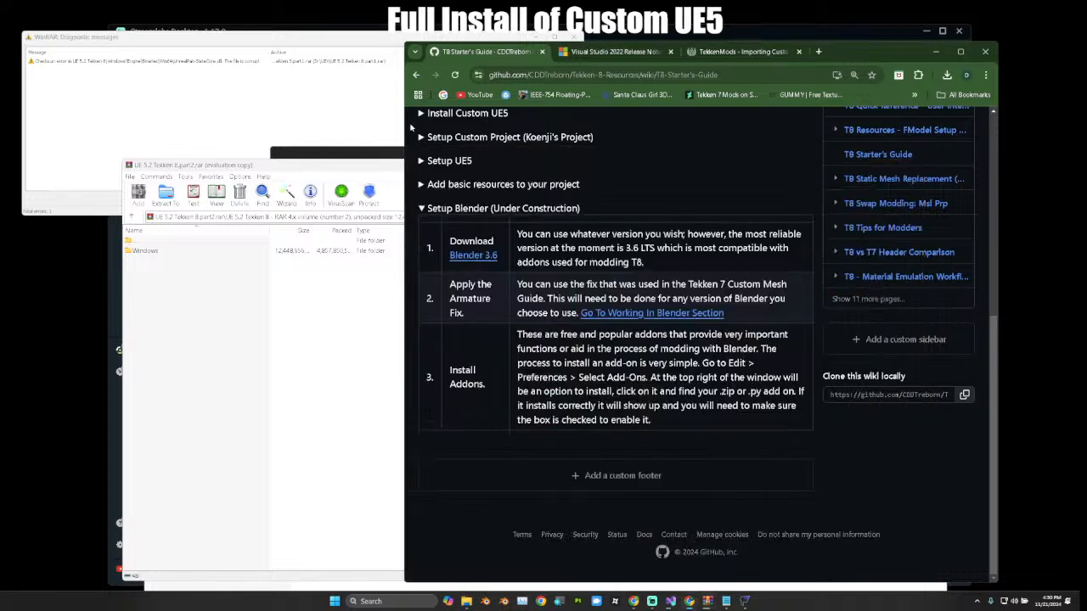
scroll(510, 298, "up", 2)
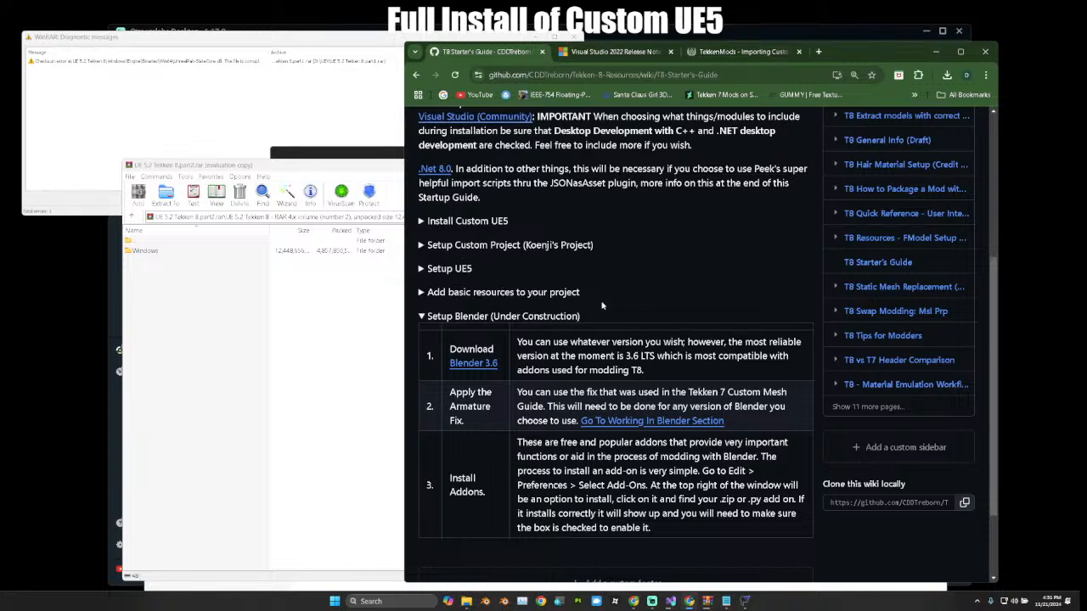
scroll(602, 305, "up", 2)
left_click(607, 329)
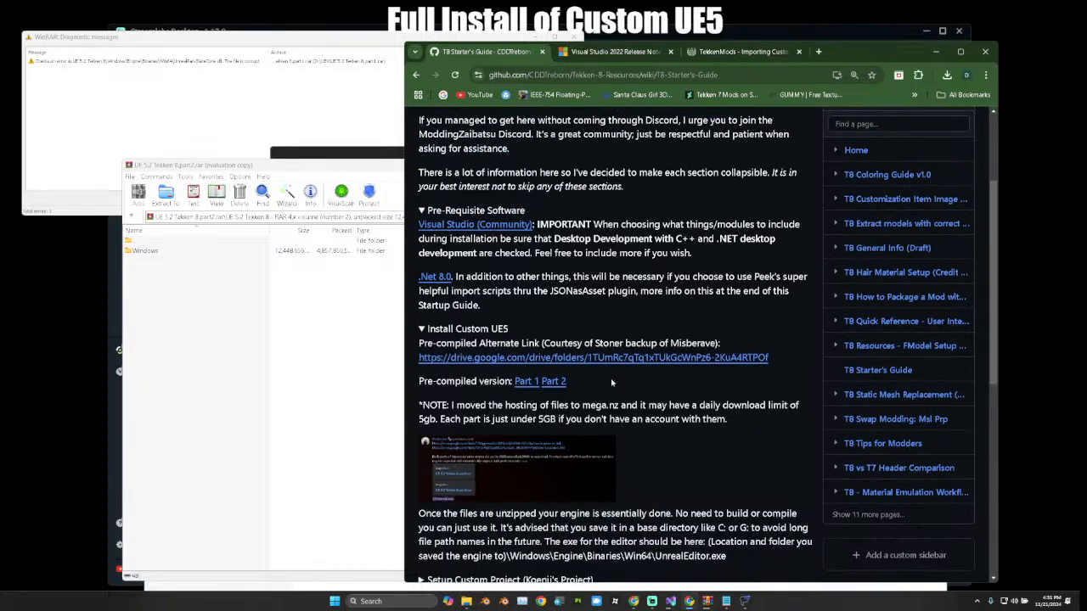
scroll(618, 435, "down", 5)
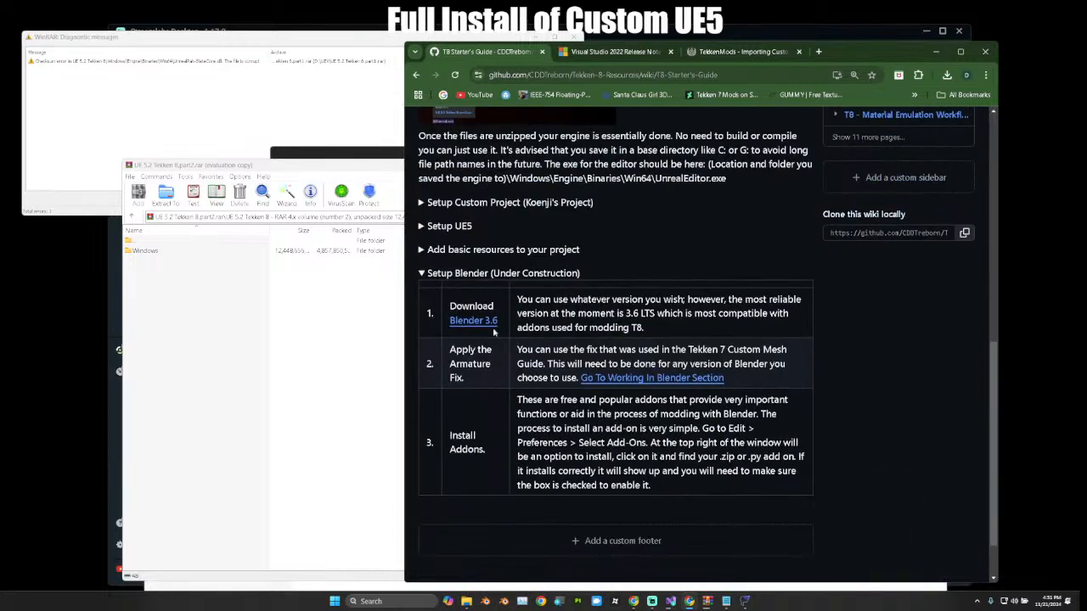
left_click(494, 204)
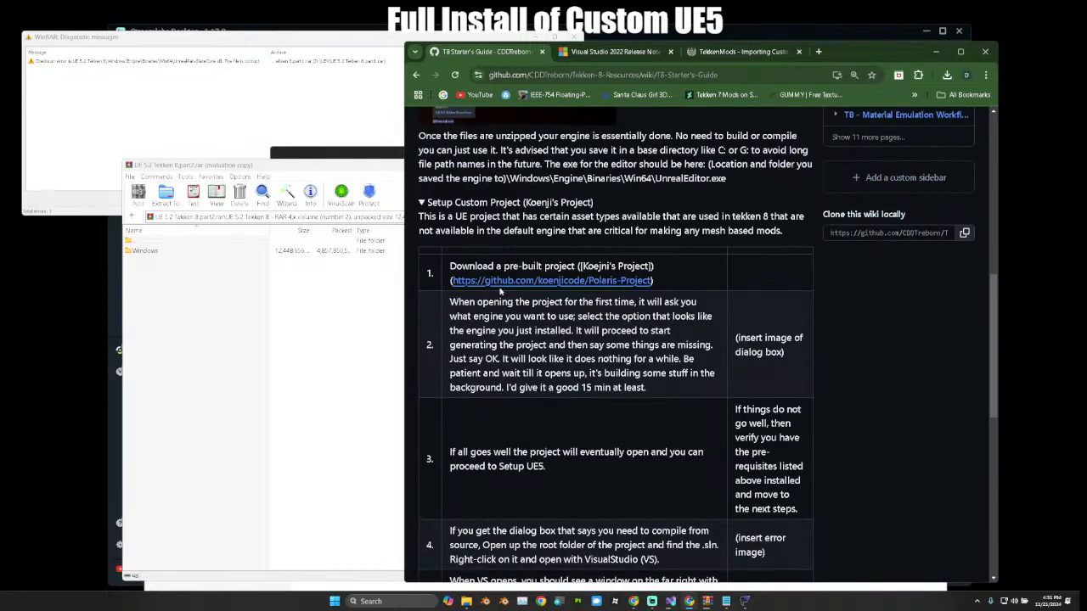
scroll(657, 429, "down", 2)
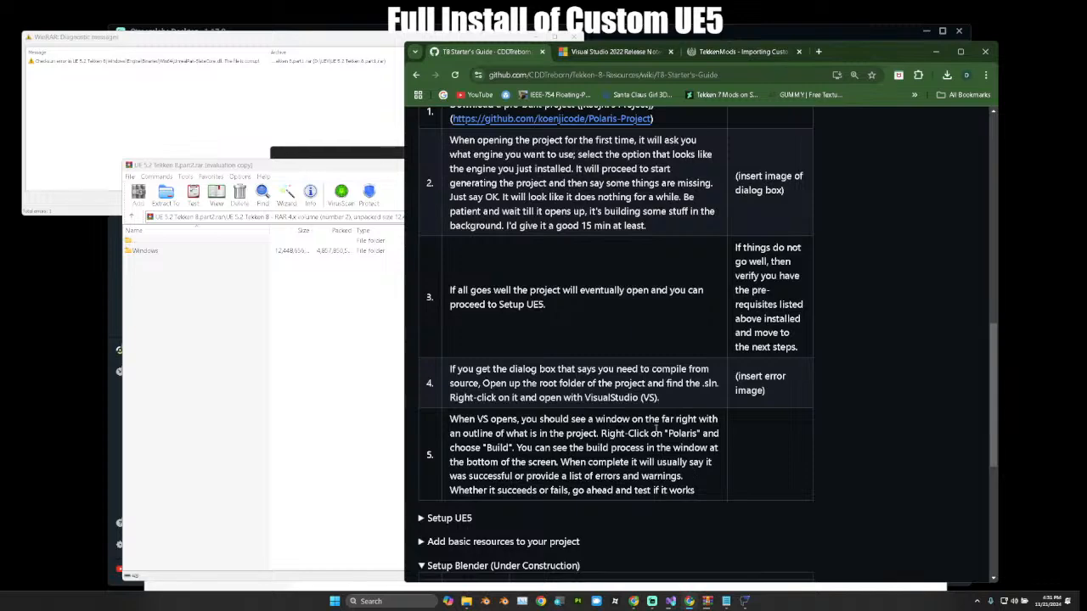
scroll(527, 322, "up", 1)
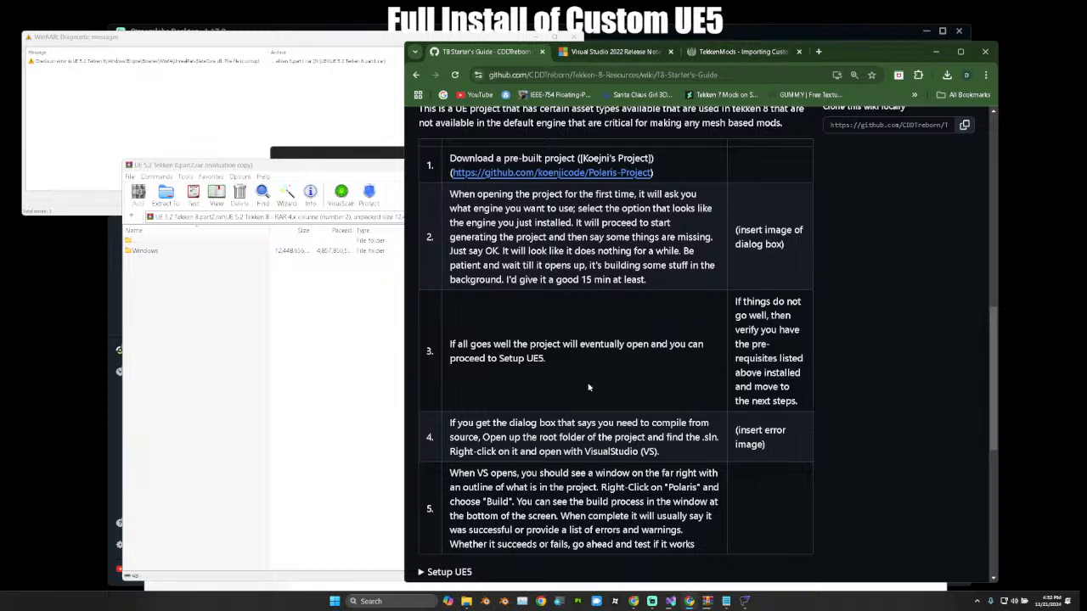
Check the WinRAR extraction again and return to the beginning of the T8 Starter's Guide in the browser.
left_click(356, 366)
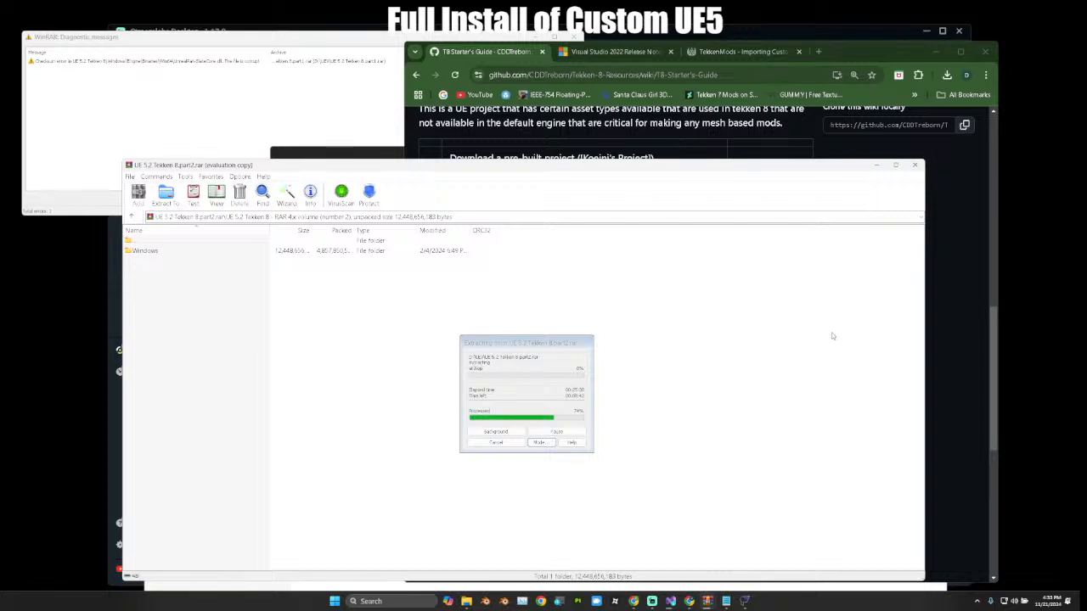
left_click(949, 269)
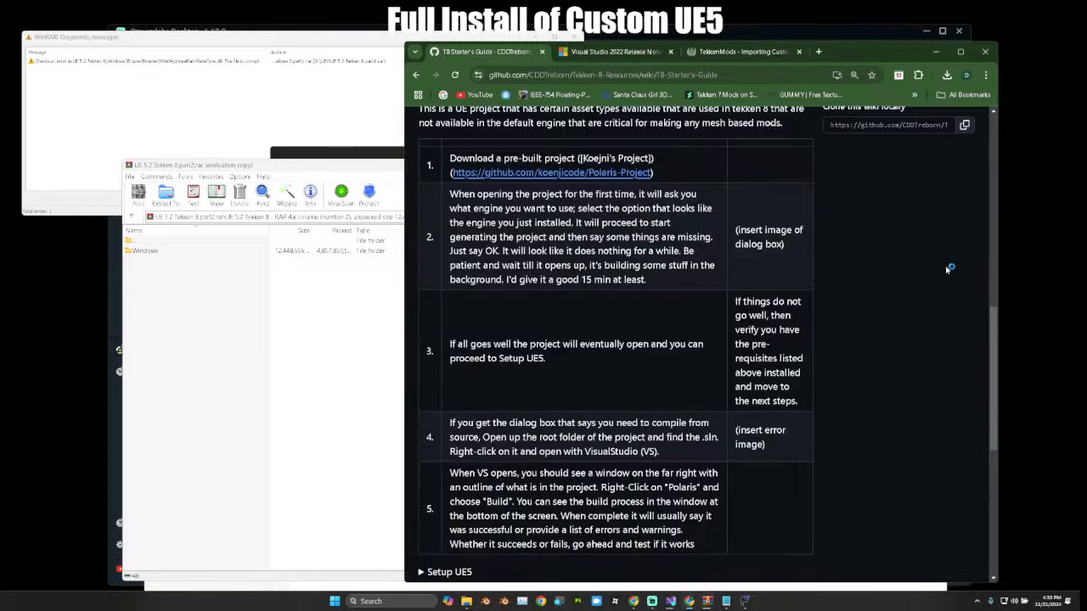
scroll(683, 347, "up", 1)
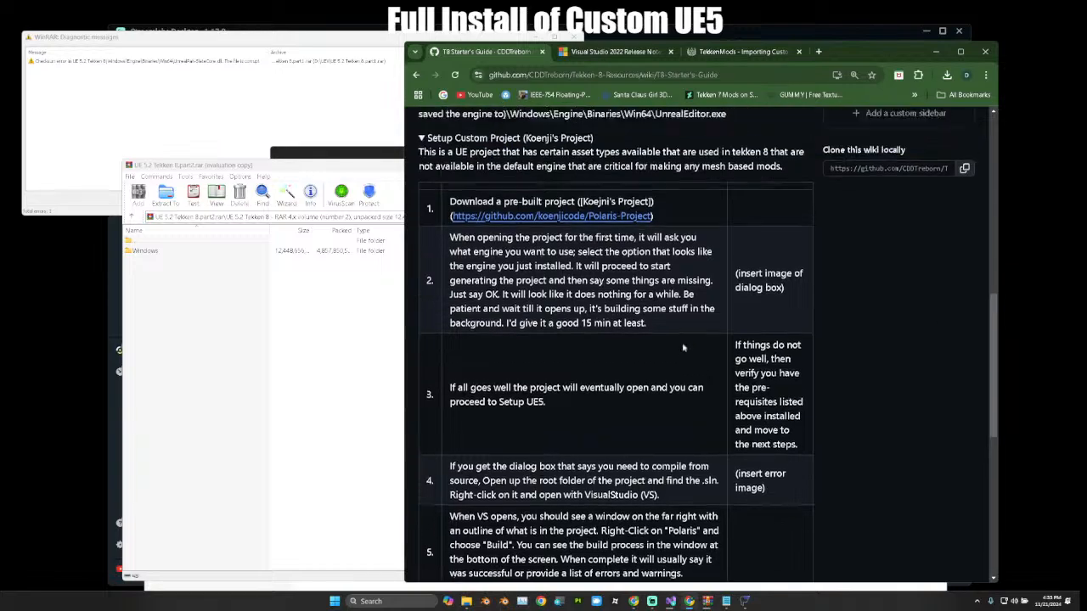
scroll(683, 347, "up", 10)
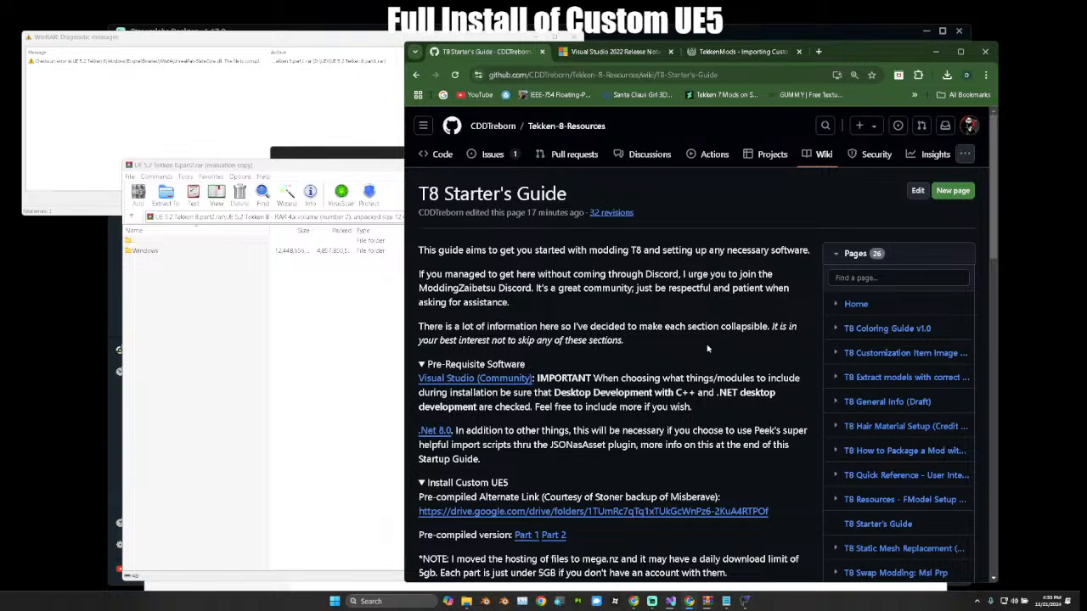
Review the T8 Starter's Guide sections on prerequisite software, custom UE5 installation, custom project setup and Blender setup.
scroll(677, 440, "down", 11)
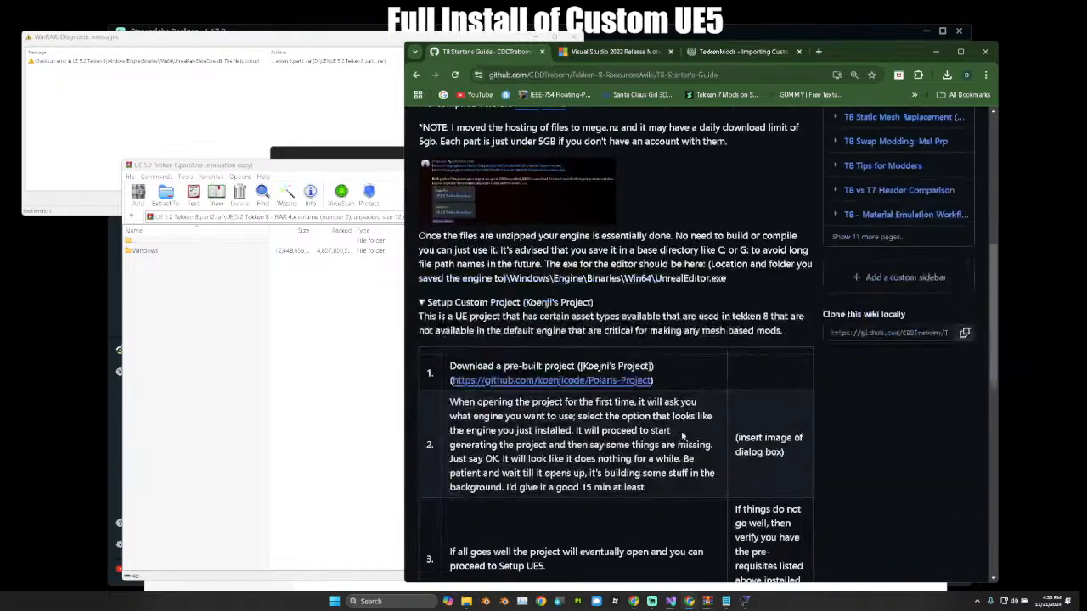
scroll(654, 416, "down", 3)
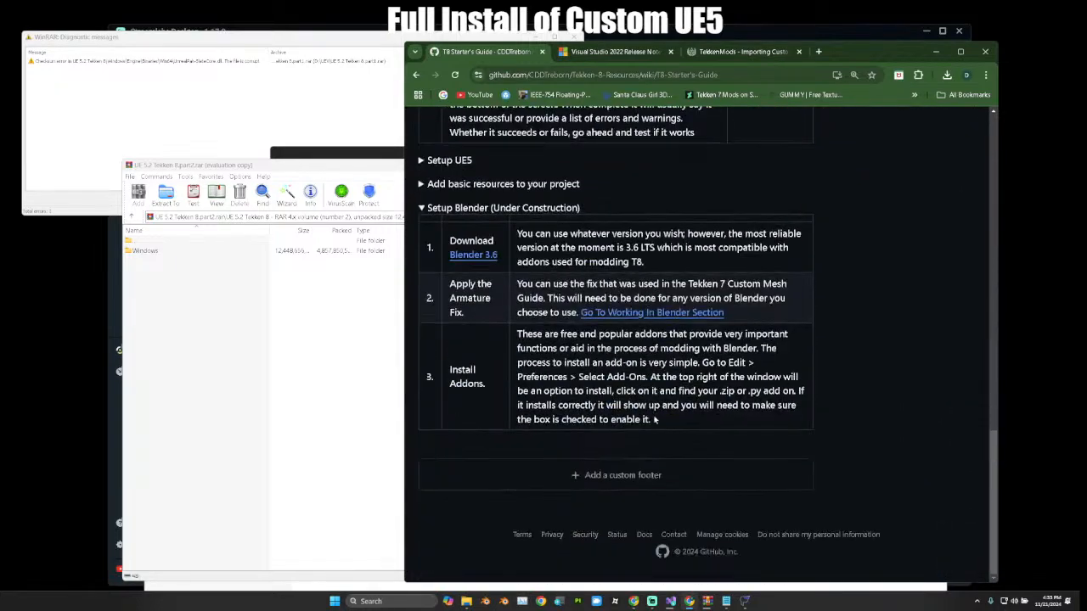
scroll(679, 425, "up", 4)
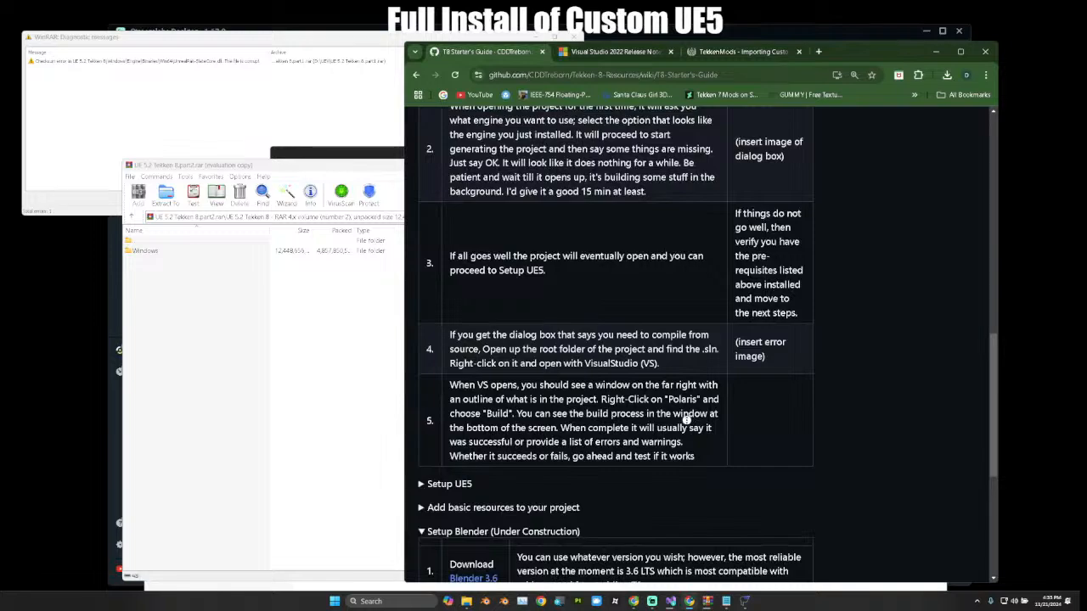
scroll(671, 403, "up", 12)
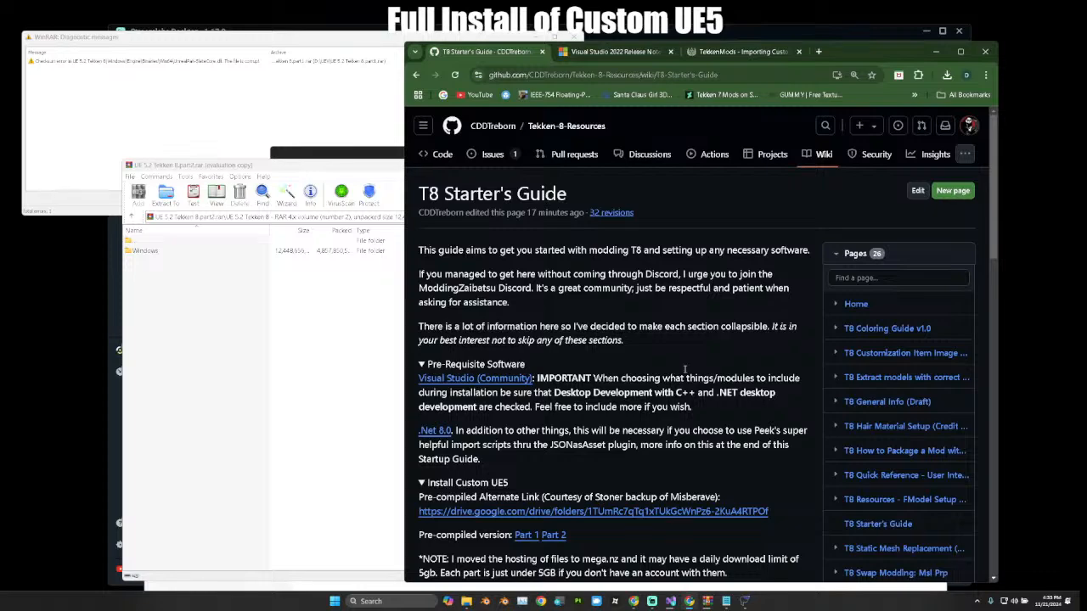
scroll(685, 371, "down", 3)
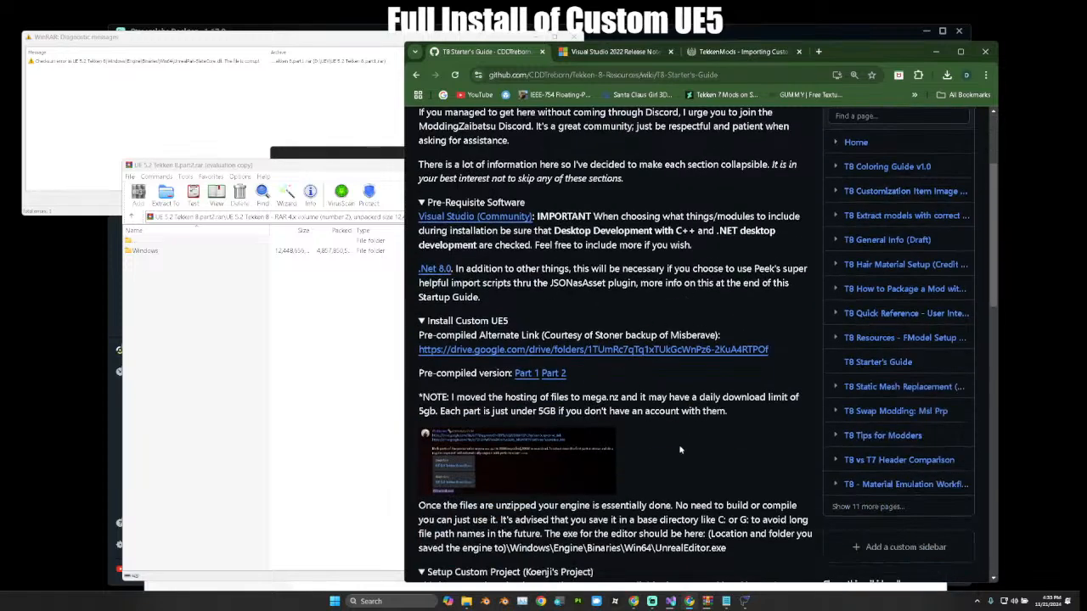
scroll(679, 450, "down", 4)
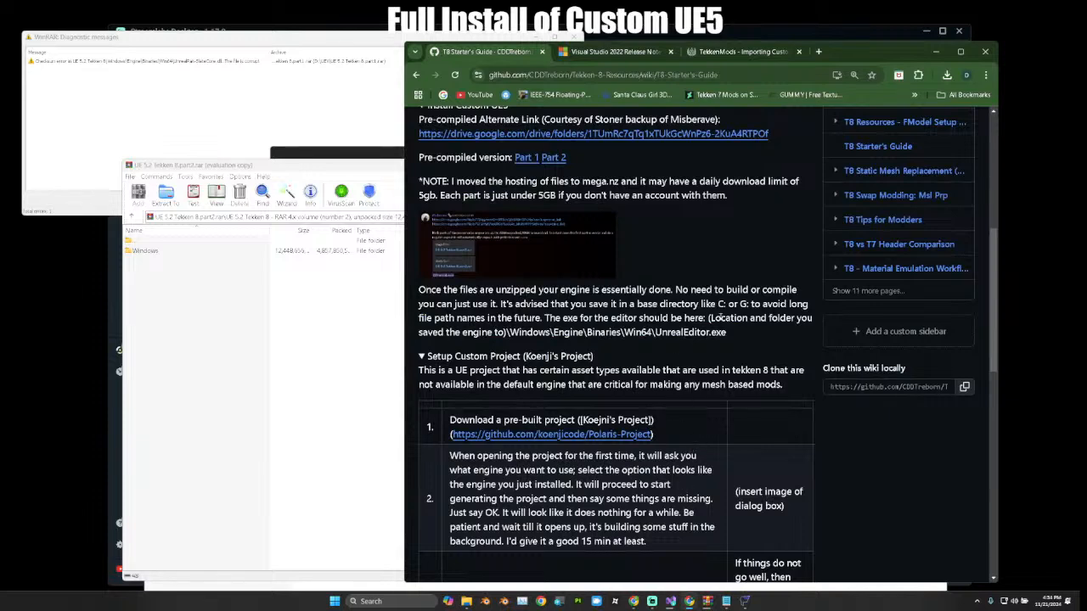
scroll(720, 318, "up", 5)
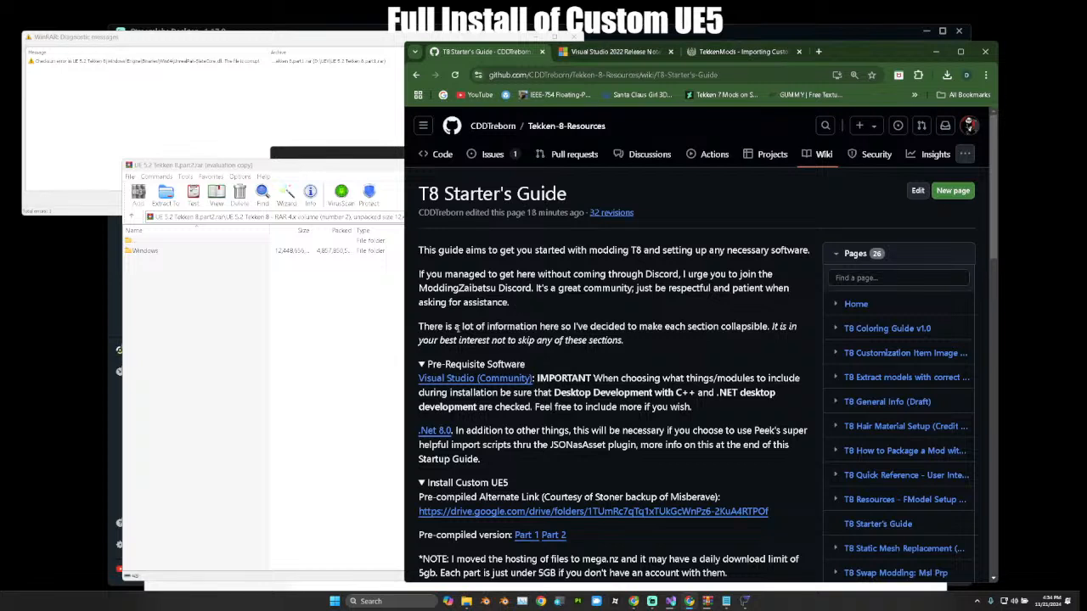
Read the full extraction messages for the part2 archive and check the progress of the Visual Studio Community 2022 installation.
left_click(268, 301)
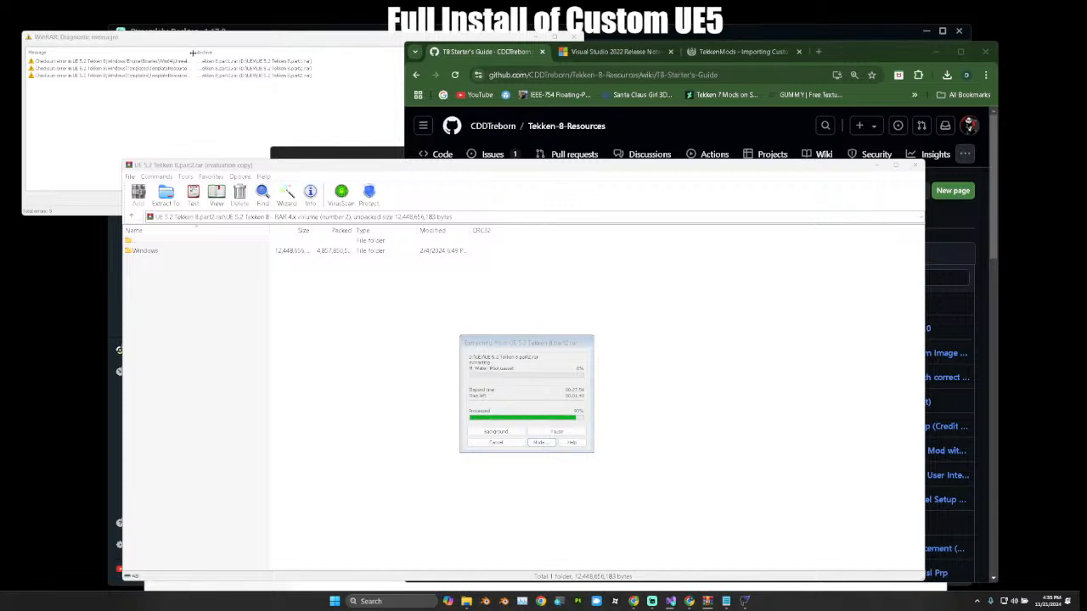
left_click_drag(197, 51, 422, 54)
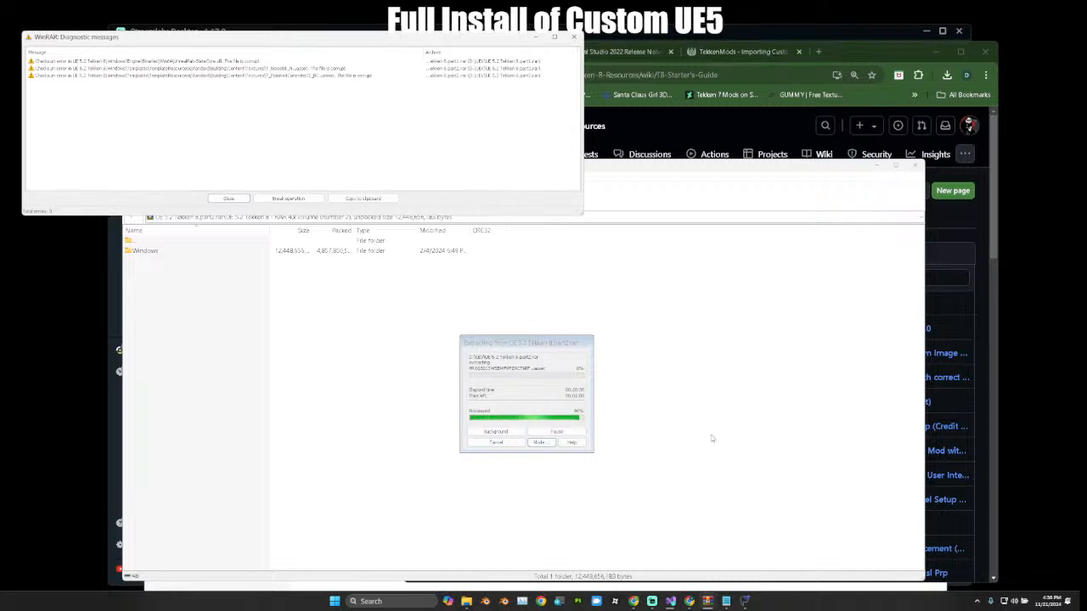
left_click(670, 602)
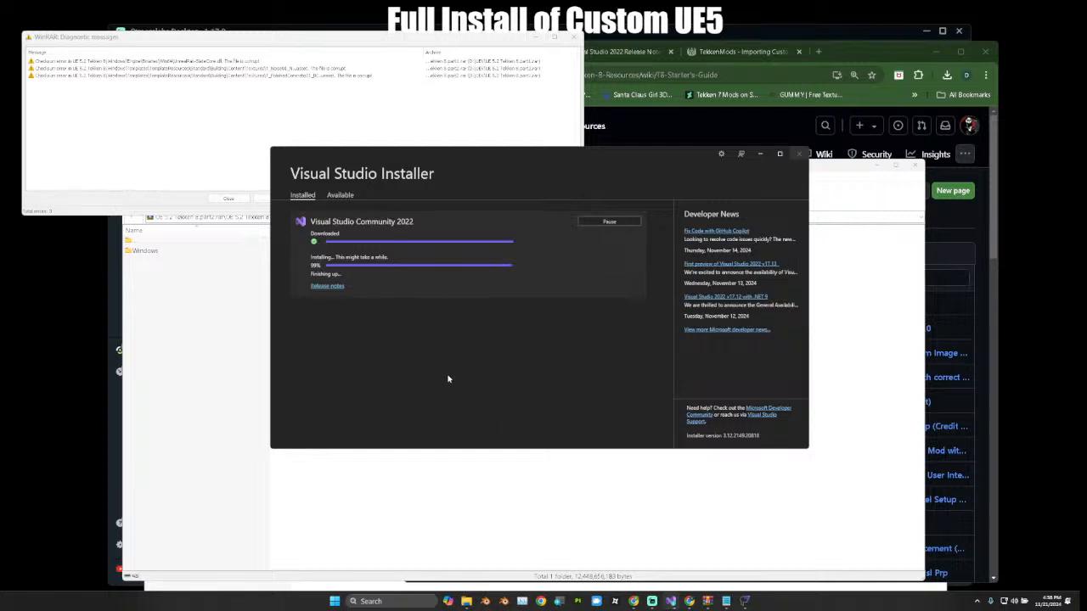
left_click(204, 364)
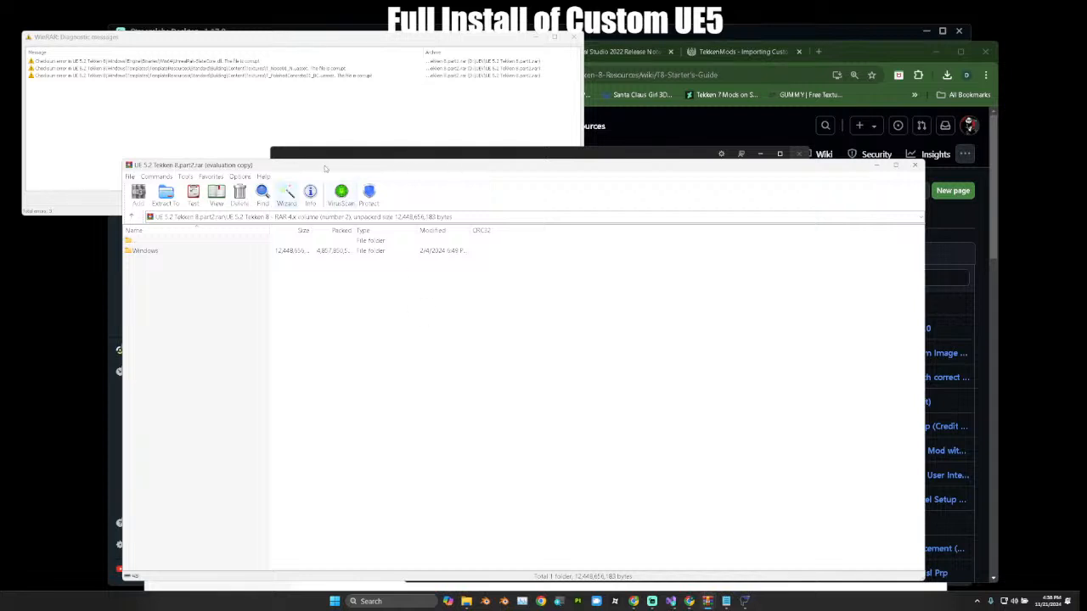
mouse_move(329, 167)
left_mouse_down()
mouse_move(357, 211)
mouse_move(332, 179)
left_mouse_up()
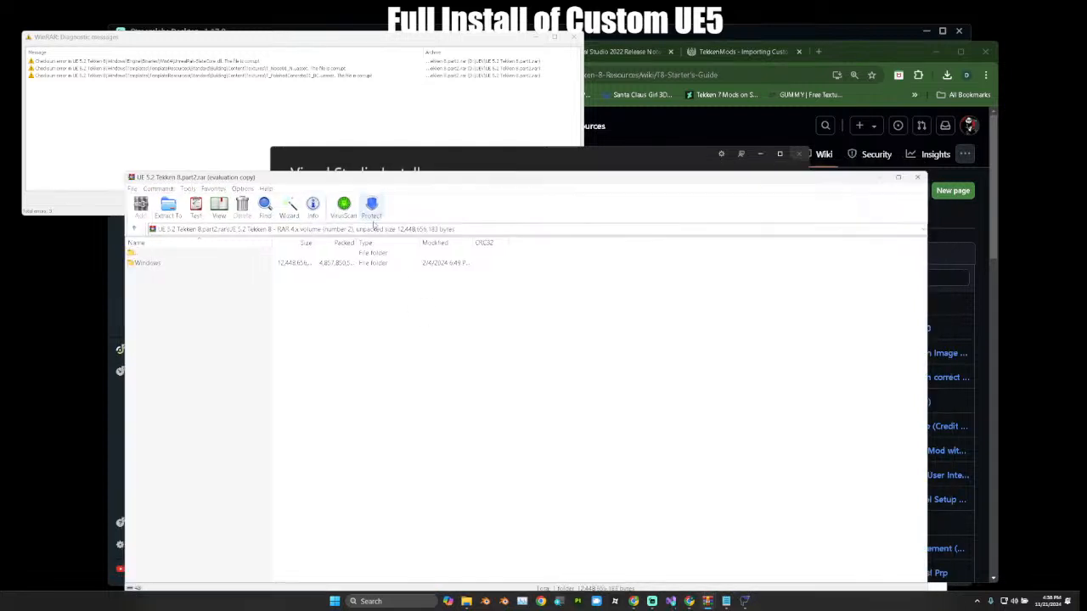
Close the WinRAR messages and part2 archive, and move the extracted Windows folder in D:\UEV into UE5_Custom_Precompiled.
left_click(466, 603)
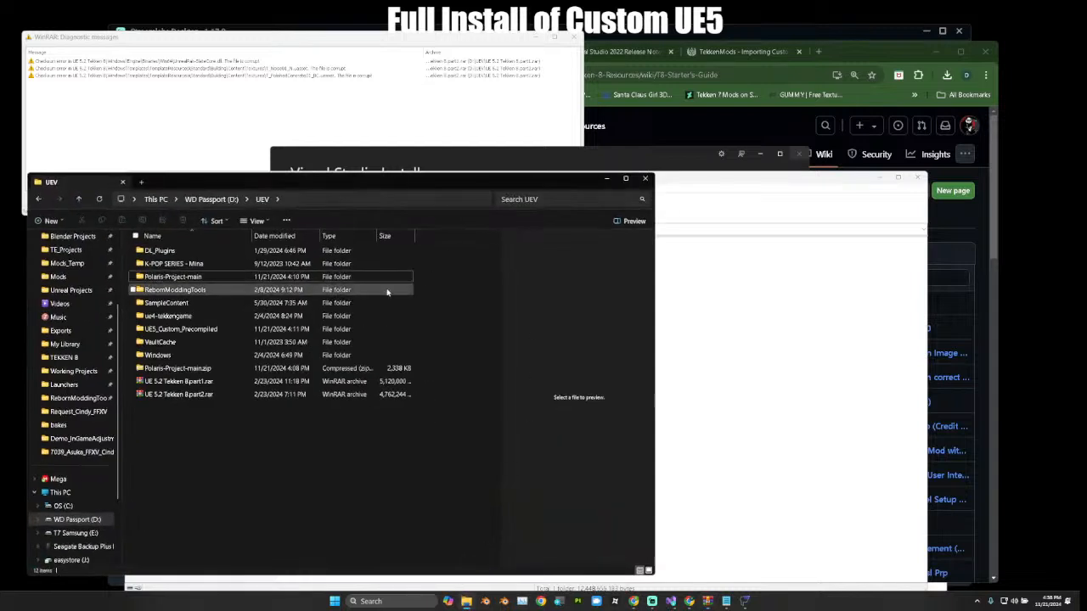
left_click(223, 383)
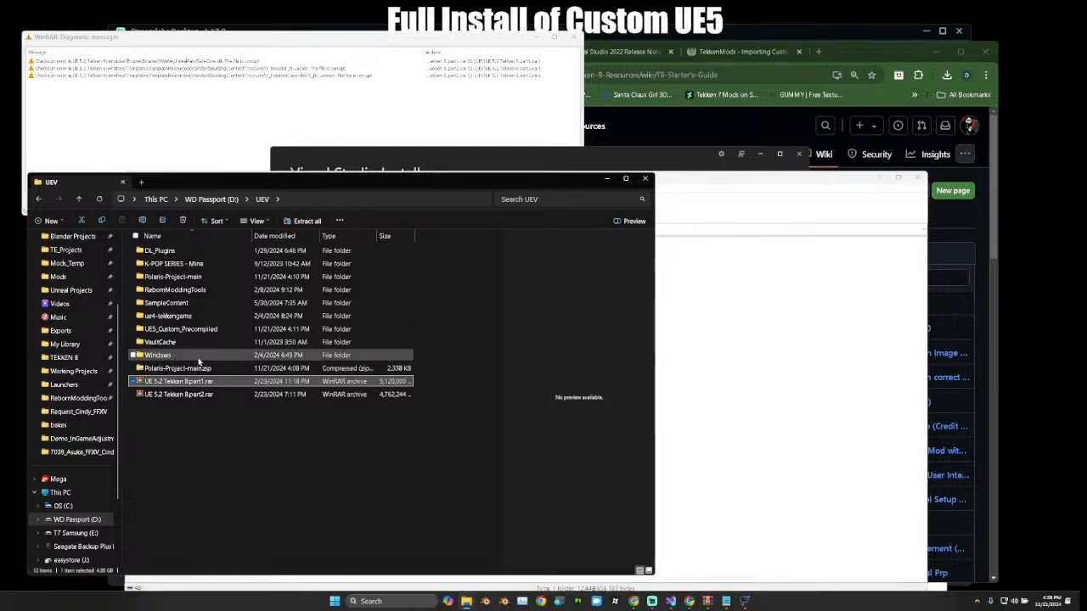
left_click(173, 357)
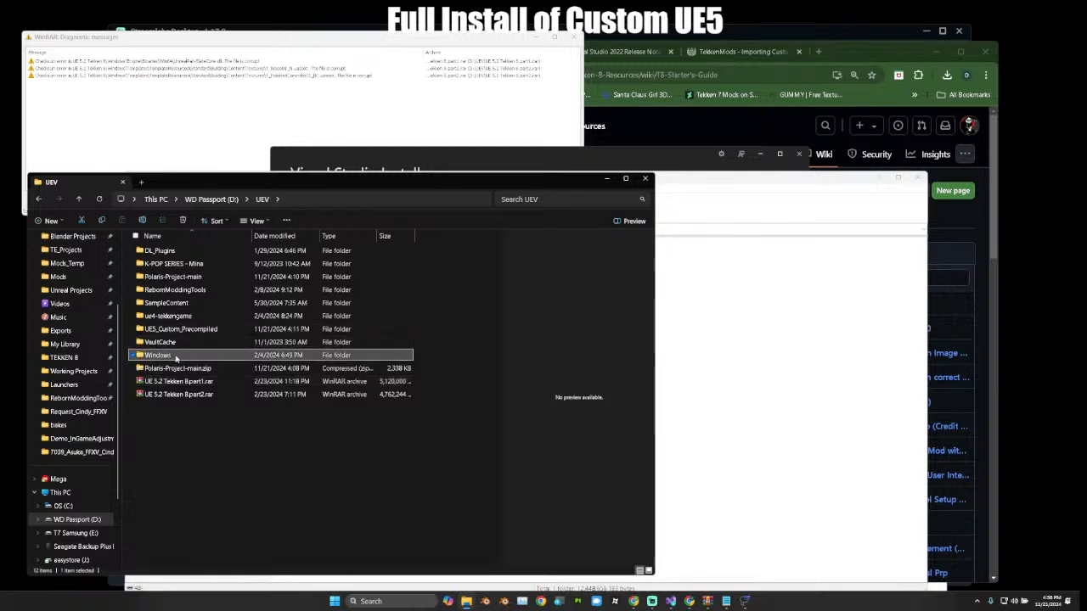
left_click(557, 70)
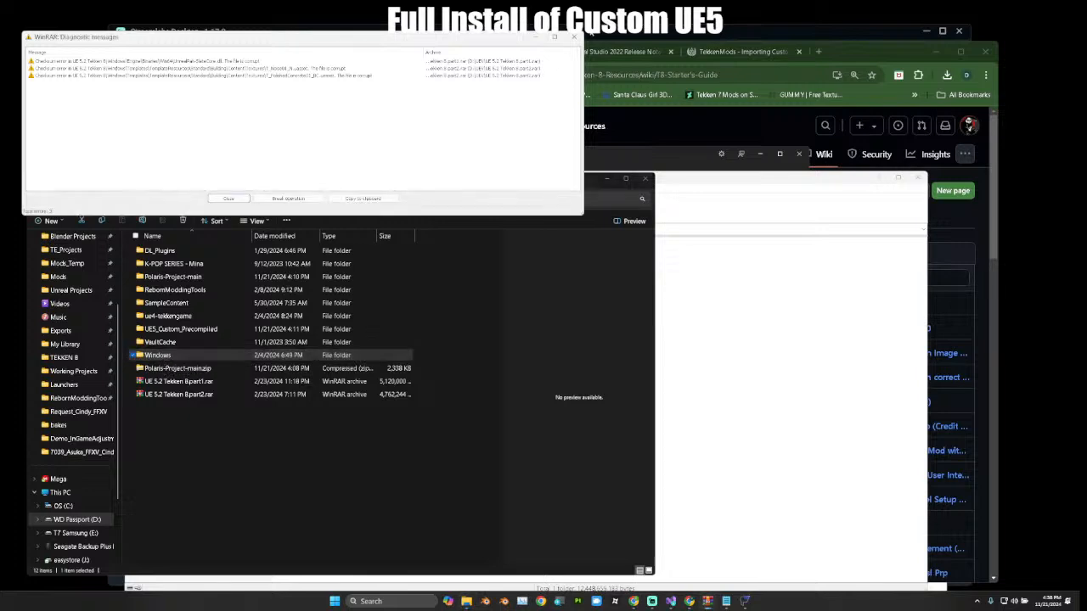
left_click(574, 36)
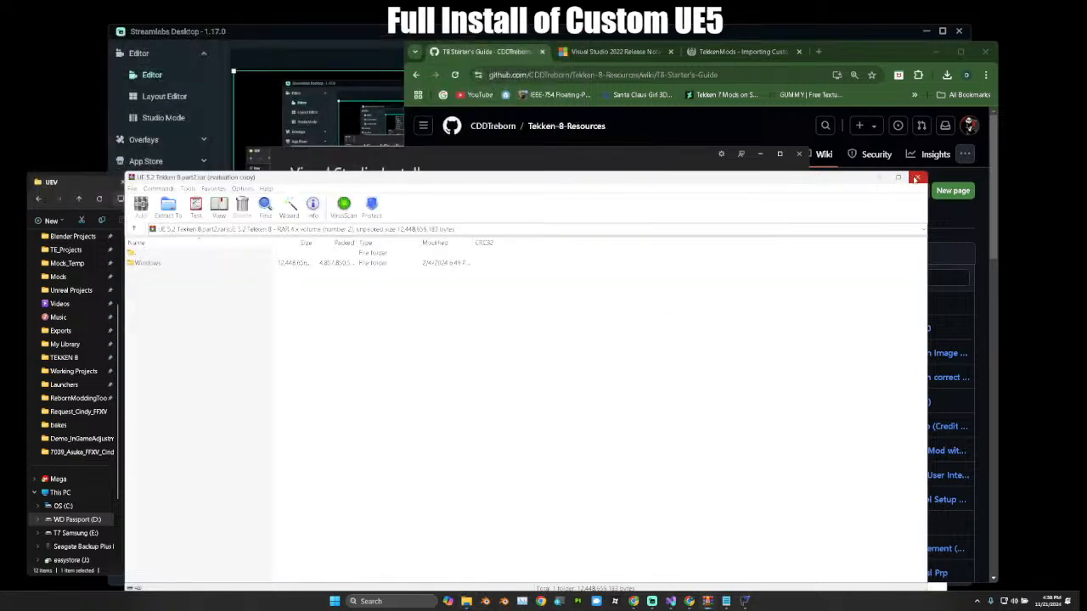
left_click(916, 179)
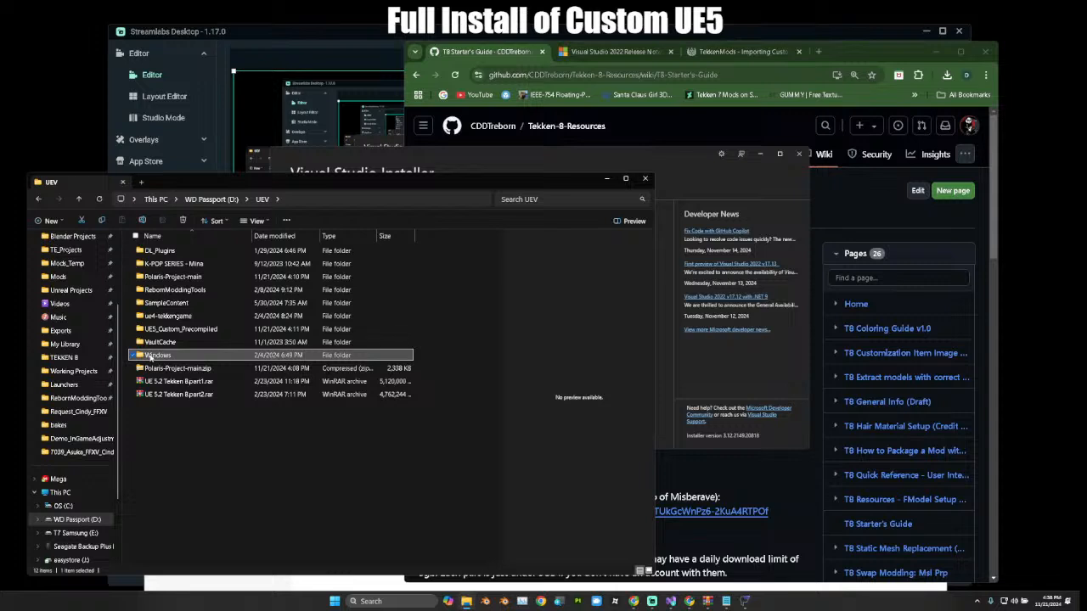
left_click_drag(151, 357, 214, 332)
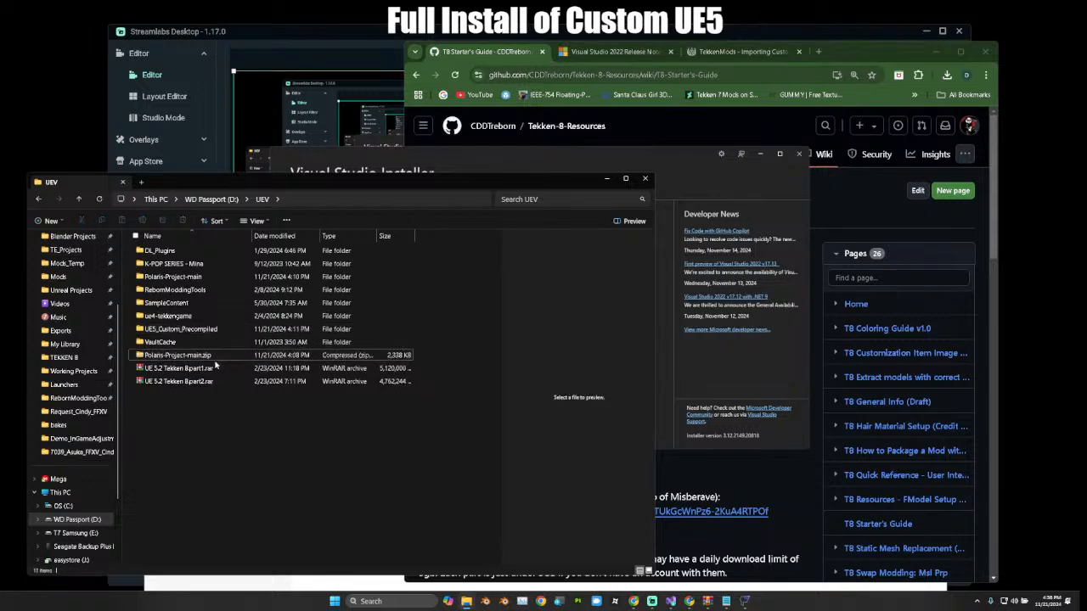
Open UE 5.2 Tekken 8.part1.rar from the UEV folder and dismiss the WinRAR license reminder.
left_click(227, 368)
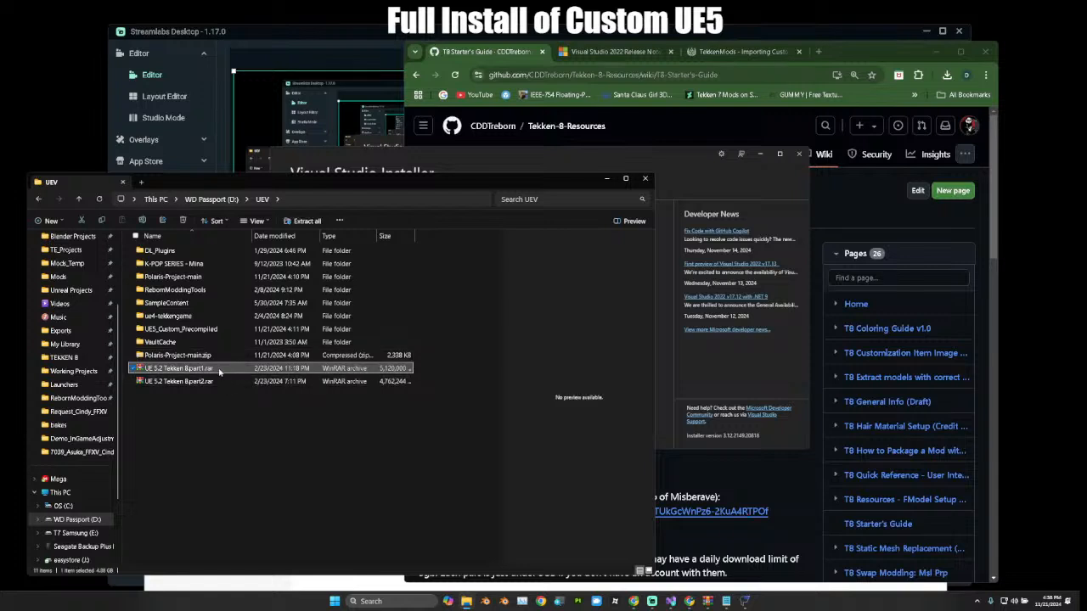
double_click(219, 369)
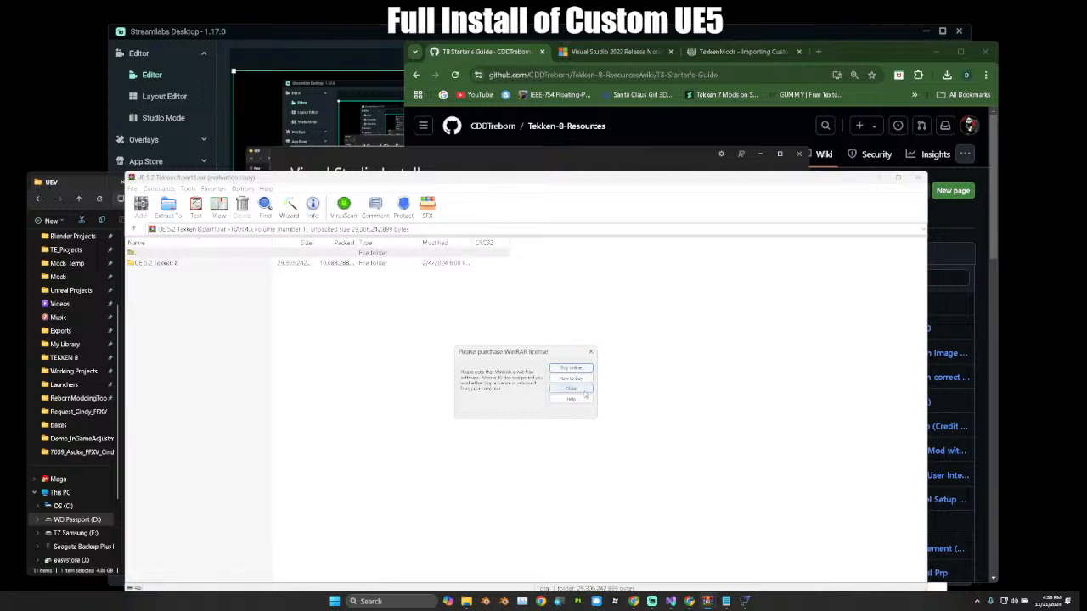
left_click(584, 393)
left_click_drag(507, 181, 635, 183)
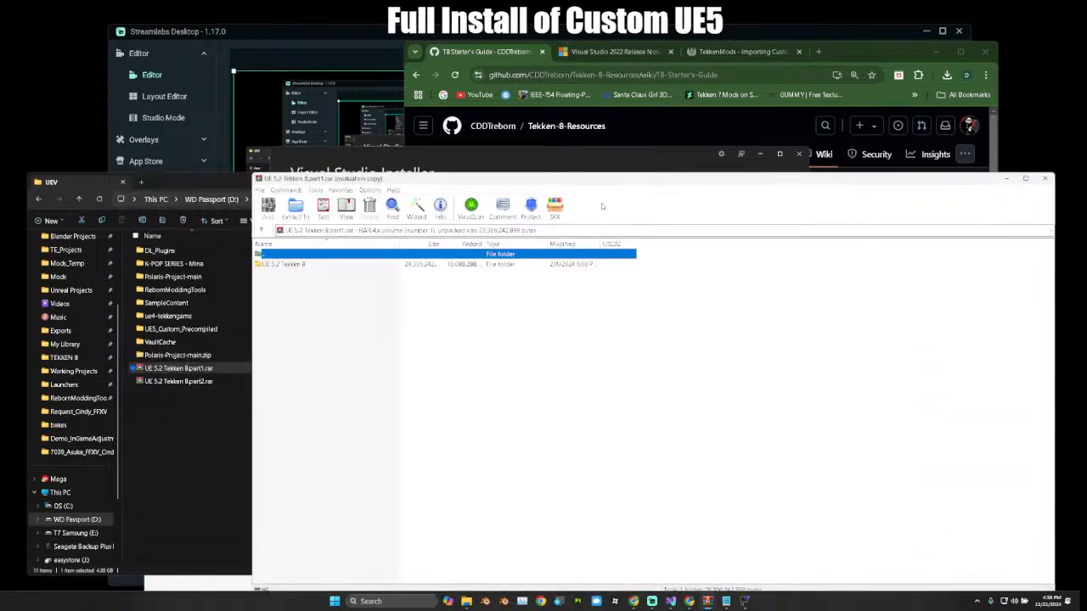
Look at the contents of UE5_Custom_Precompiled and its Windows folder.
double_click(183, 332)
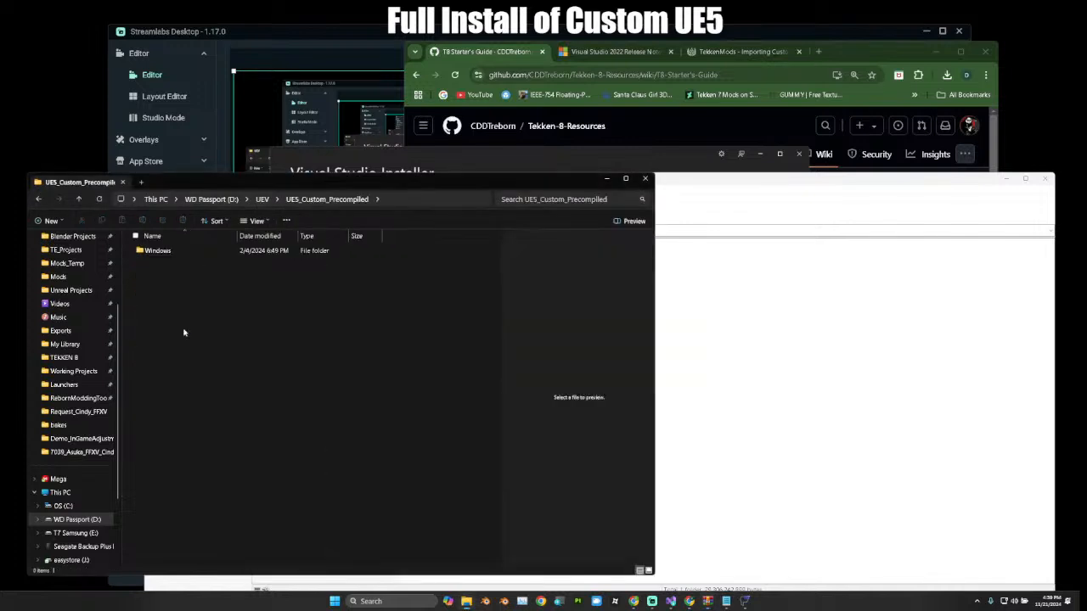
double_click(163, 252)
left_click(353, 204)
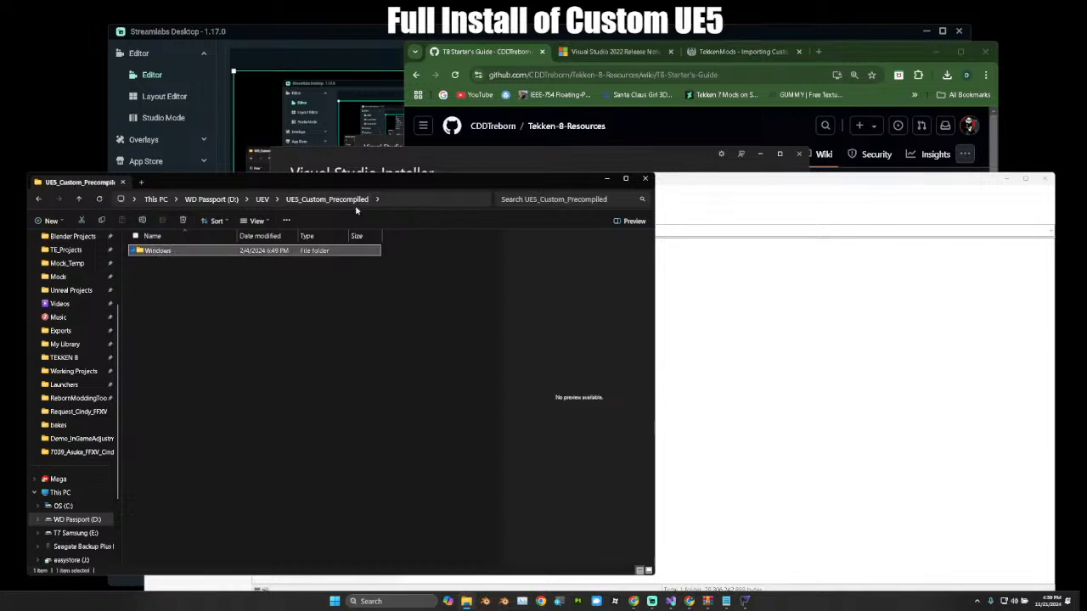
Try to extract the Windows folder inside the archive's UE 5.2 Tekken 8 folder to UEV\UE5_Custom_Precompiled, declining to replace all existing files.
left_click(715, 352)
left_click(292, 265)
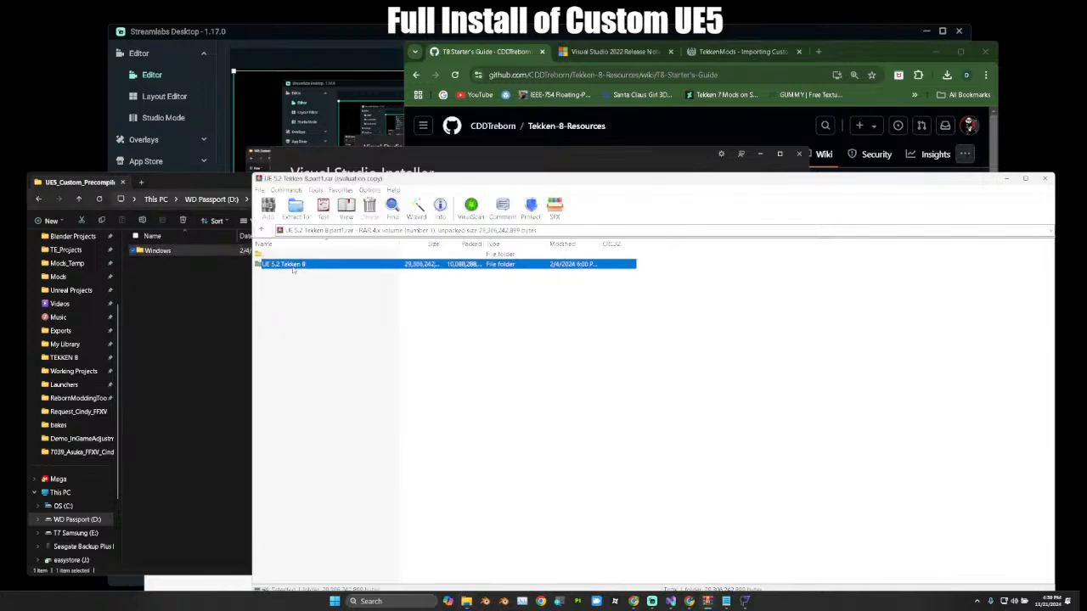
double_click(317, 265)
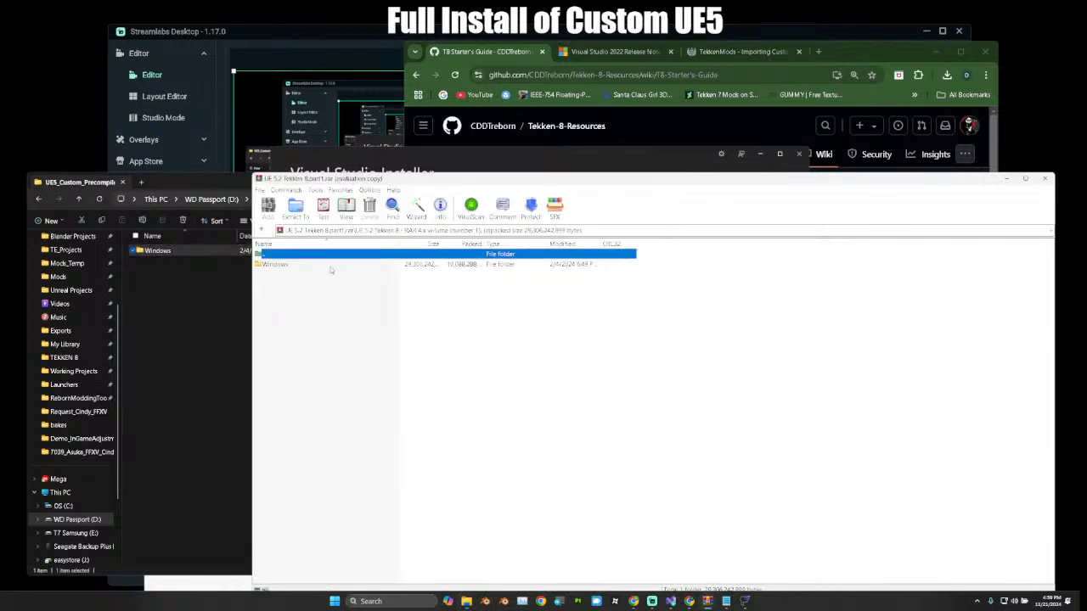
left_click(336, 267)
right_click(307, 265)
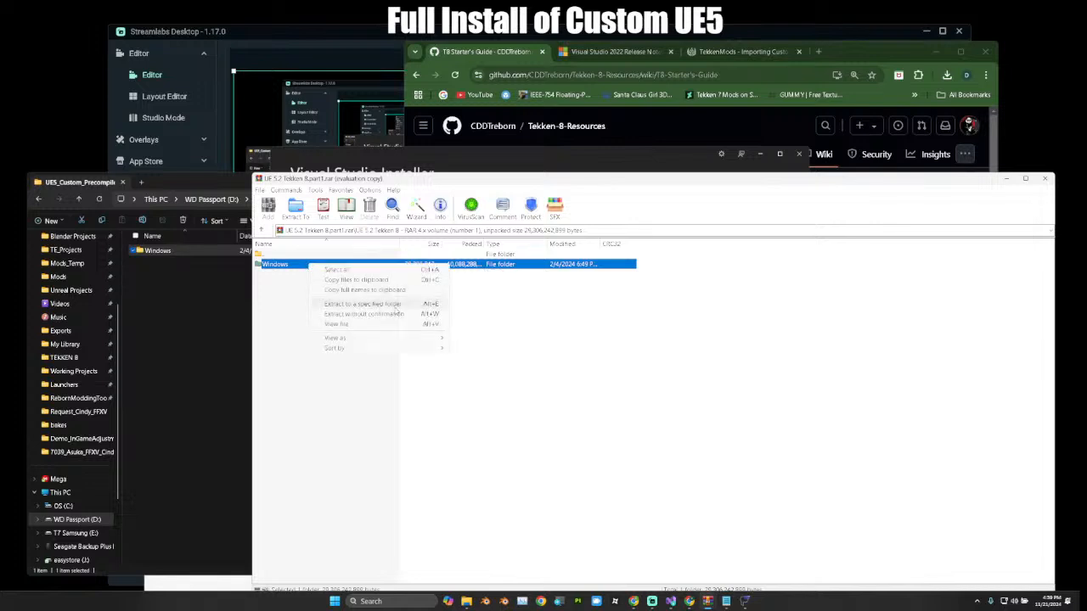
left_click(386, 305)
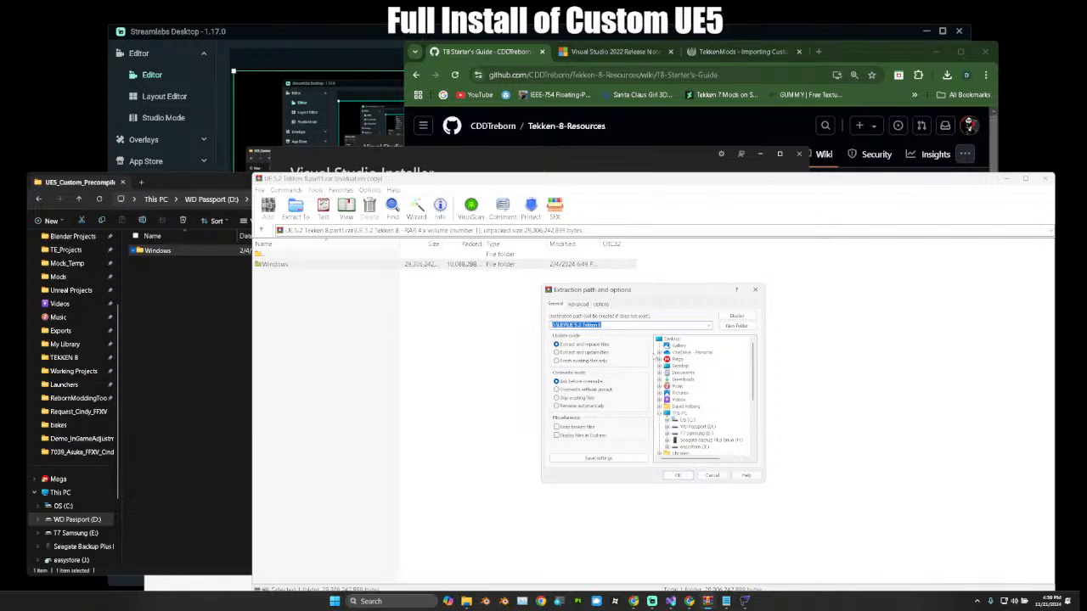
left_click(667, 428)
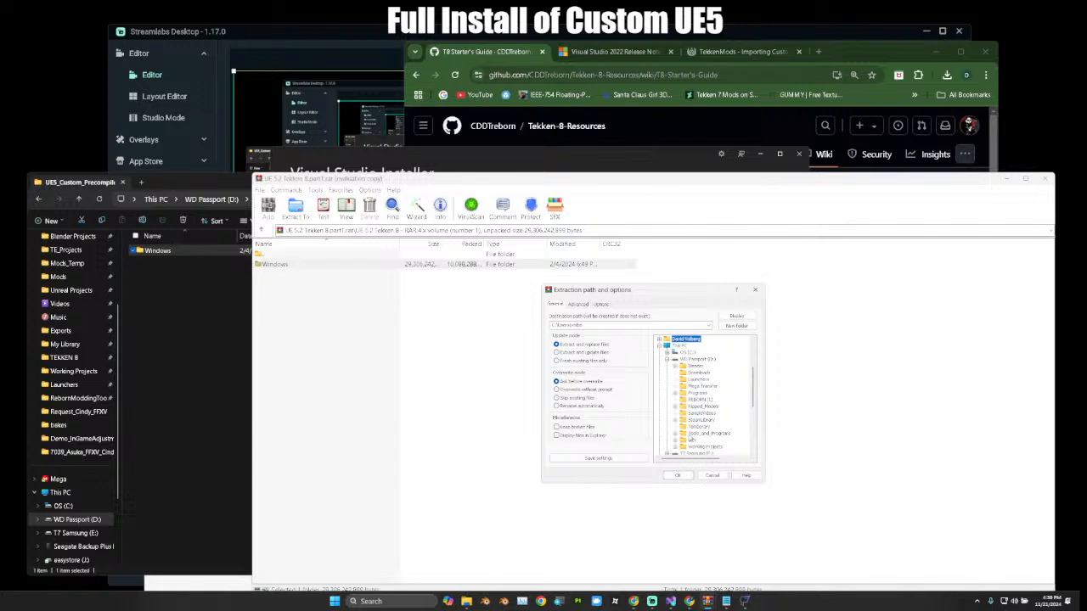
left_click(675, 441)
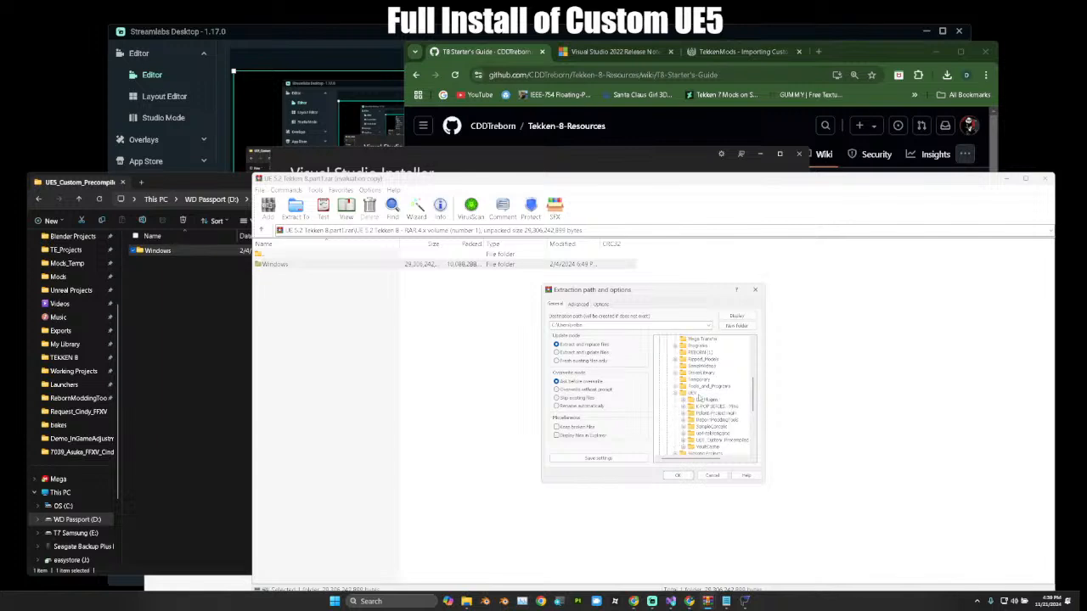
left_click(713, 440)
left_click(679, 474)
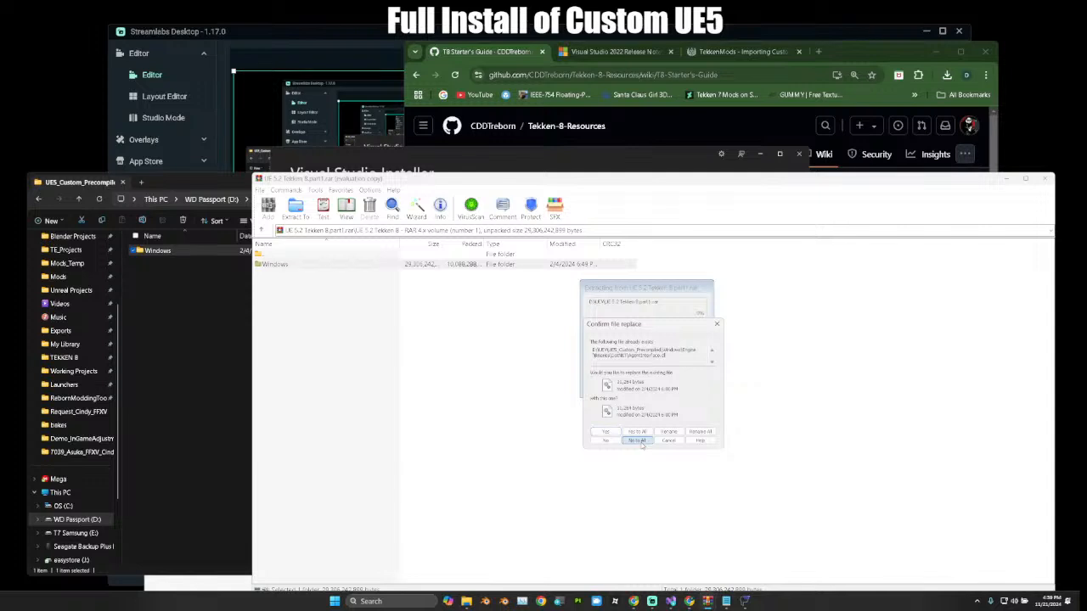
left_click(639, 443)
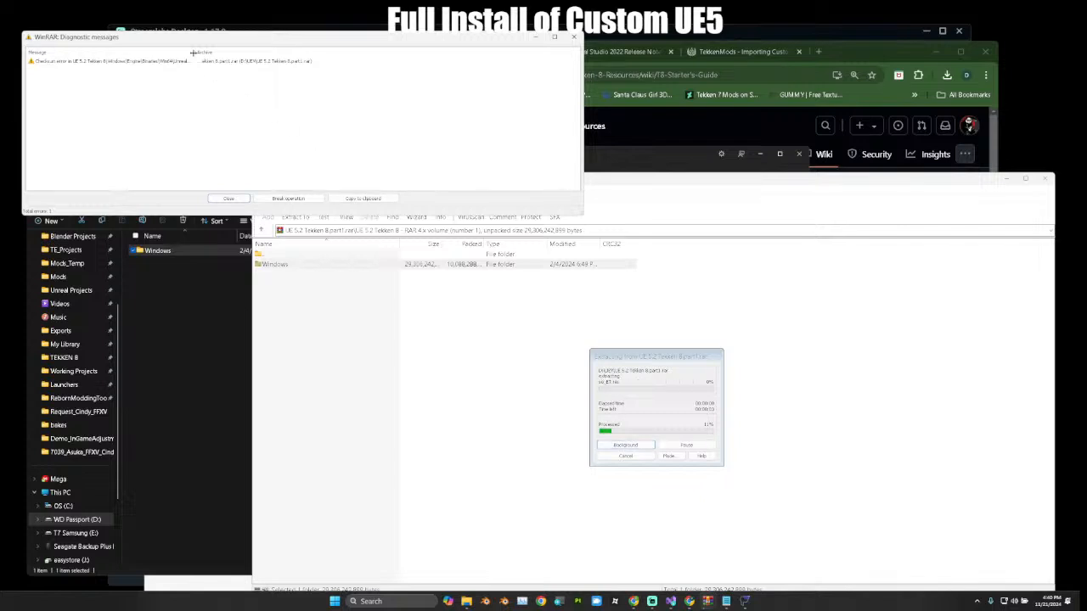
Widen the diagnostic message column, cancel the part1 extraction and select the checksum error entry.
left_click_drag(195, 53, 309, 52)
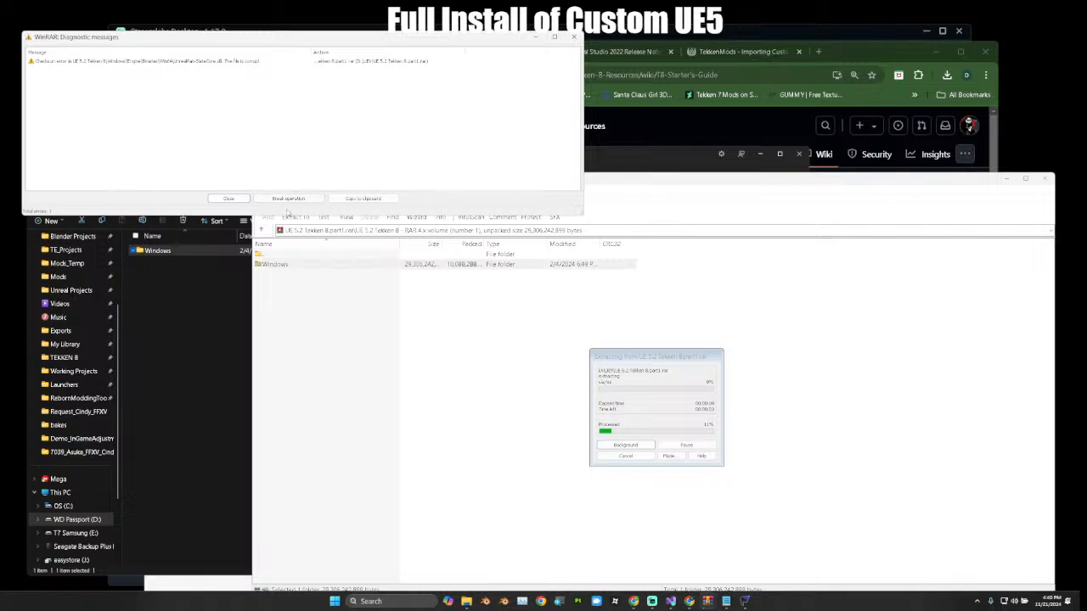
left_click(631, 458)
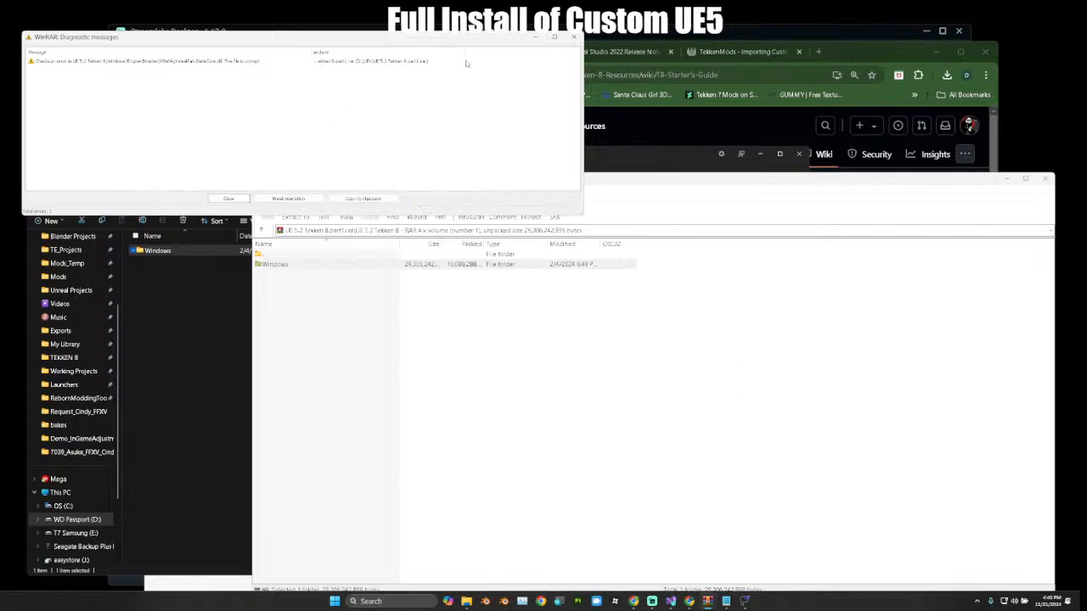
left_click(244, 62)
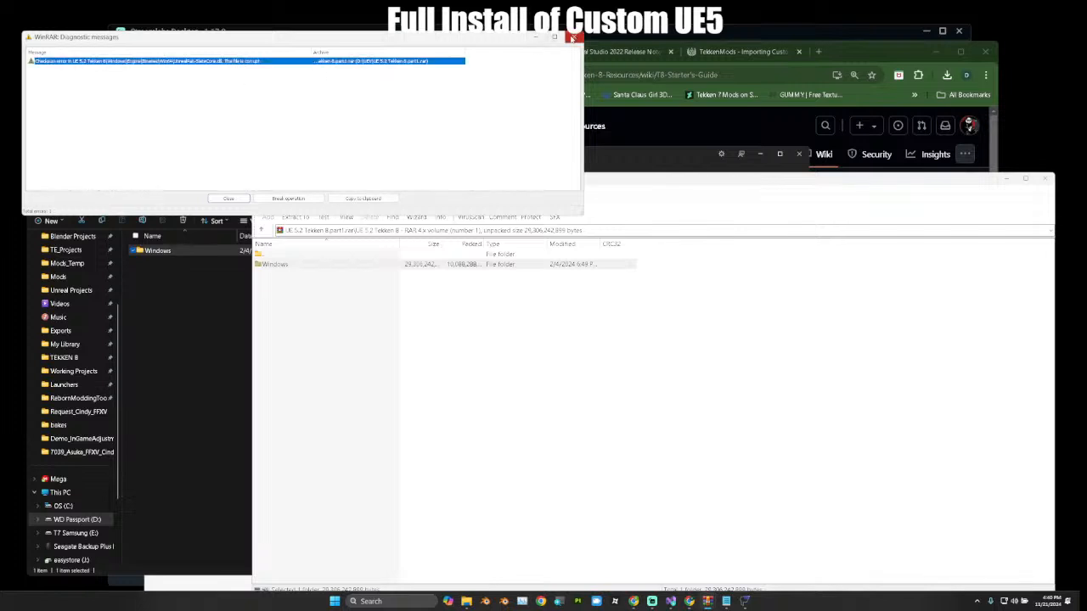
Try to extract the archive's Windows folder again to UEV\UE5_Custom_Precompiled, using the Extract and update files mode.
left_click(574, 39)
right_click(332, 264)
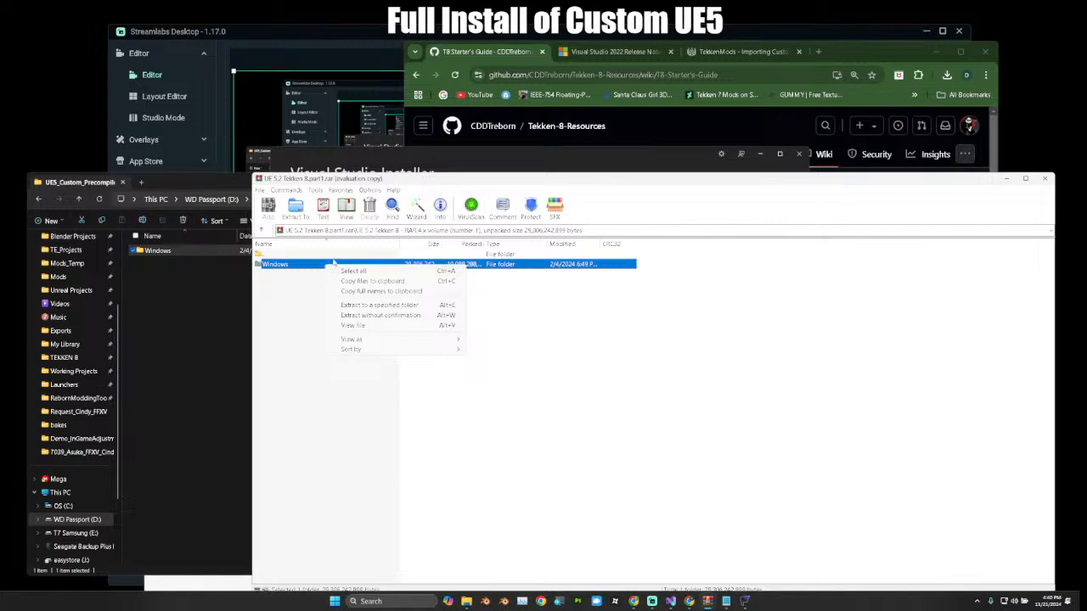
left_click(392, 306)
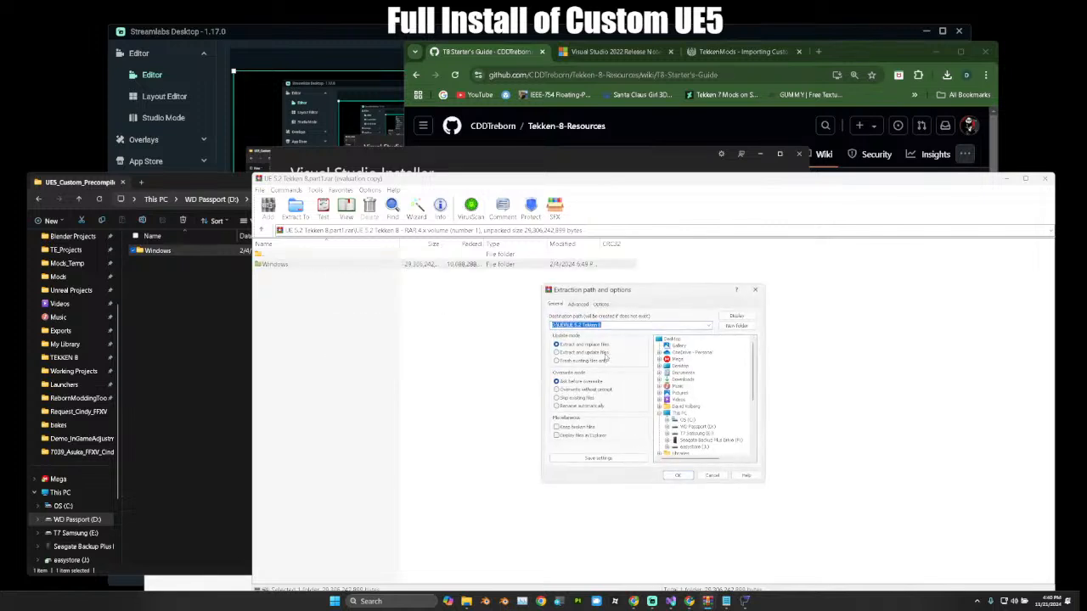
left_click(605, 353)
scroll(679, 399, "down", 2)
left_click(668, 386)
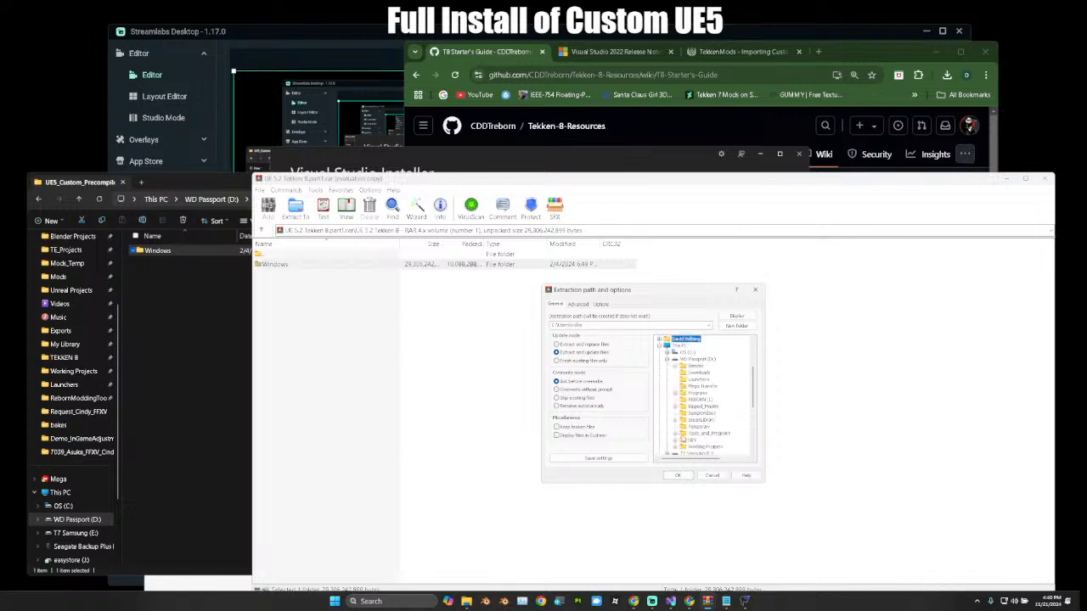
left_click(675, 434)
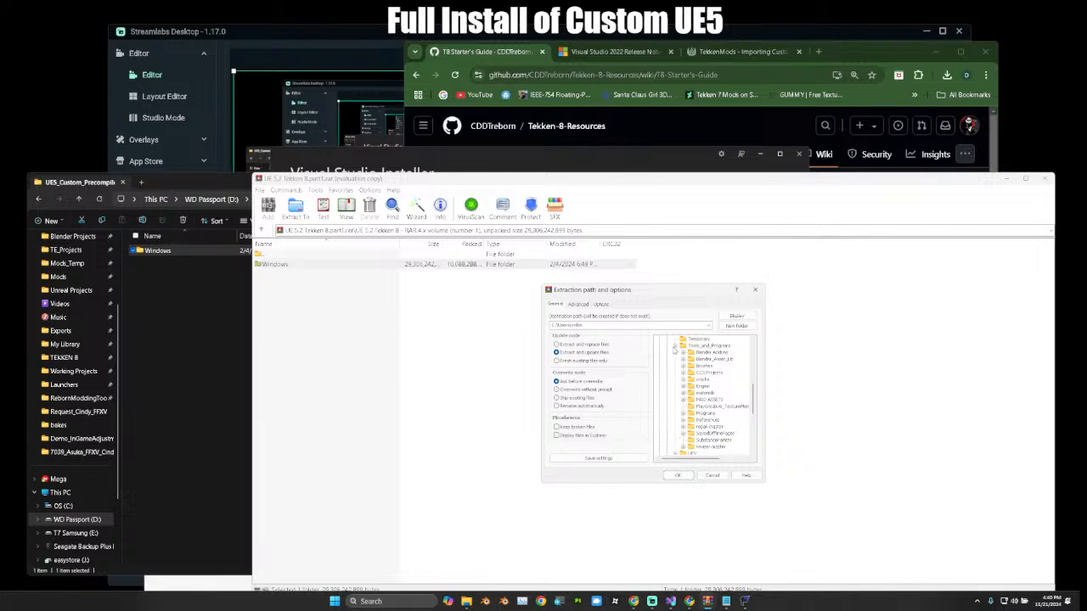
left_click(675, 345)
left_click(675, 352)
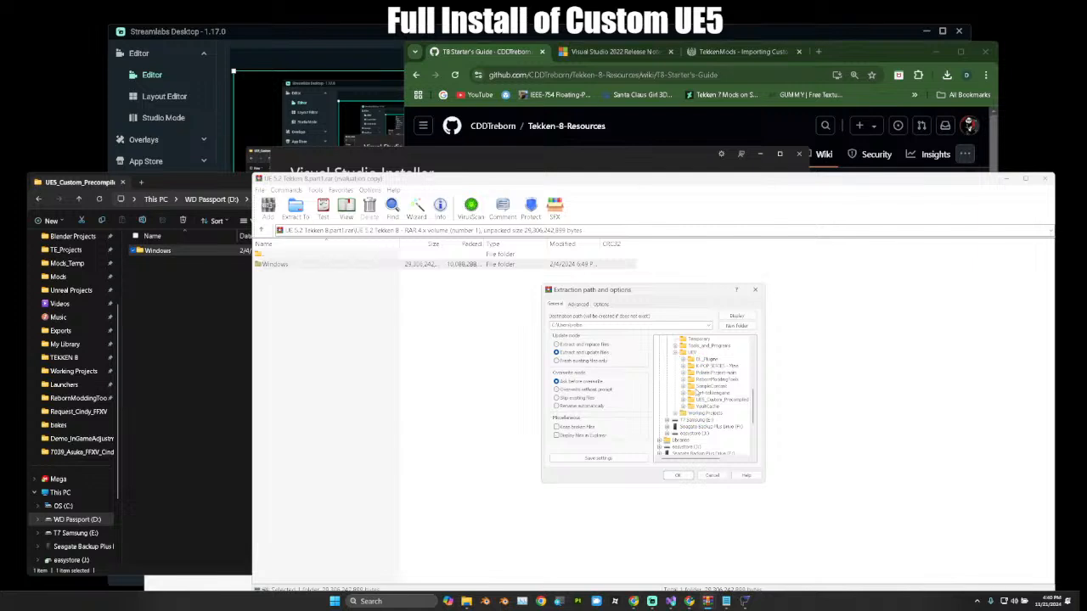
left_click(706, 399)
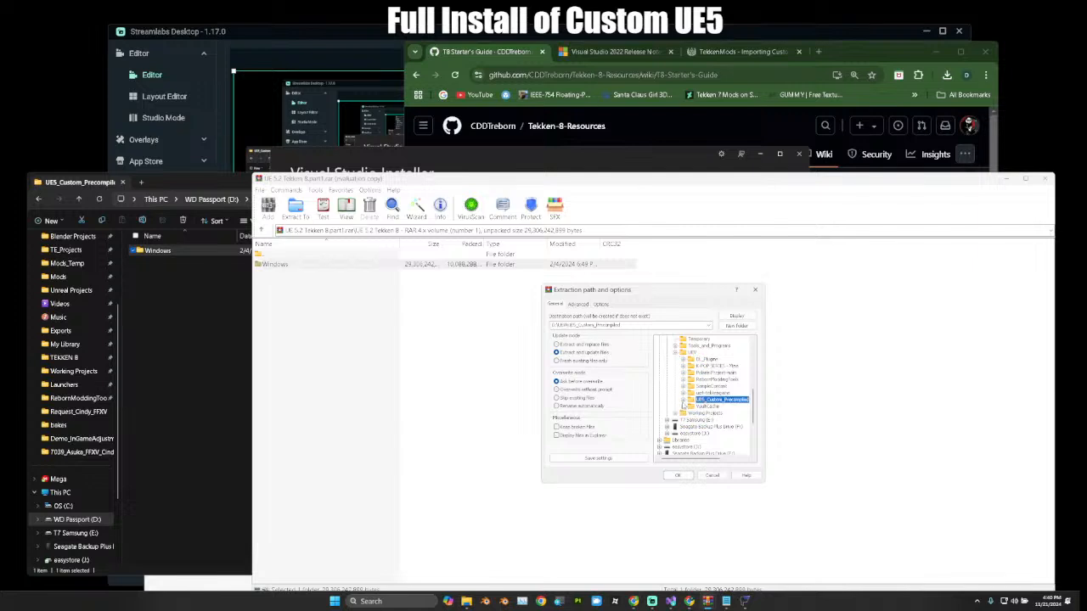
left_click(678, 475)
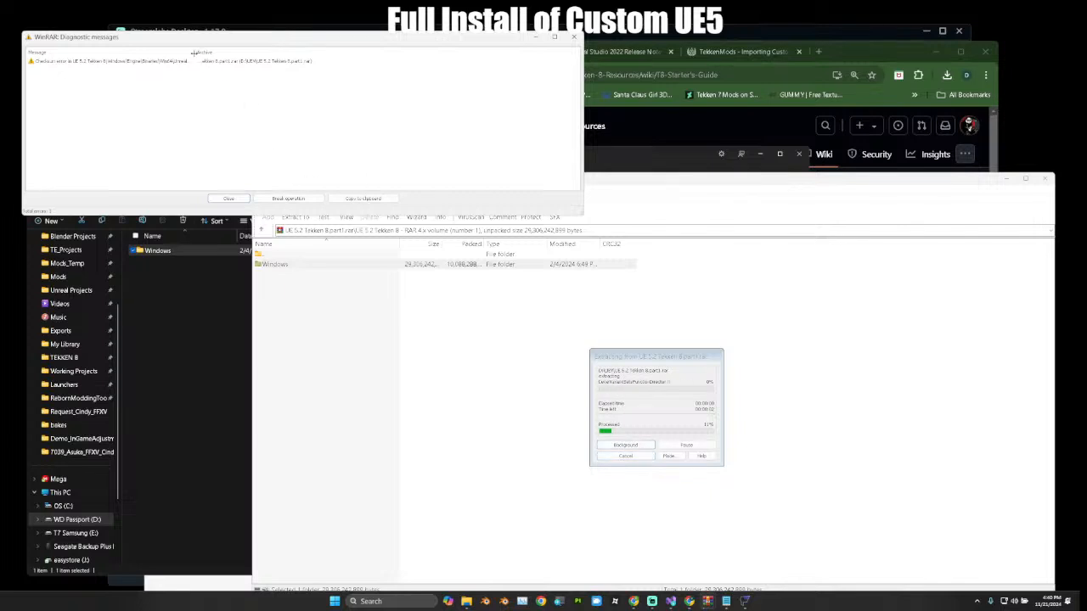
Widen the message column to read the full diagnostic message, and cancel the extraction, closing the diagnostics window.
left_click_drag(196, 53, 351, 62)
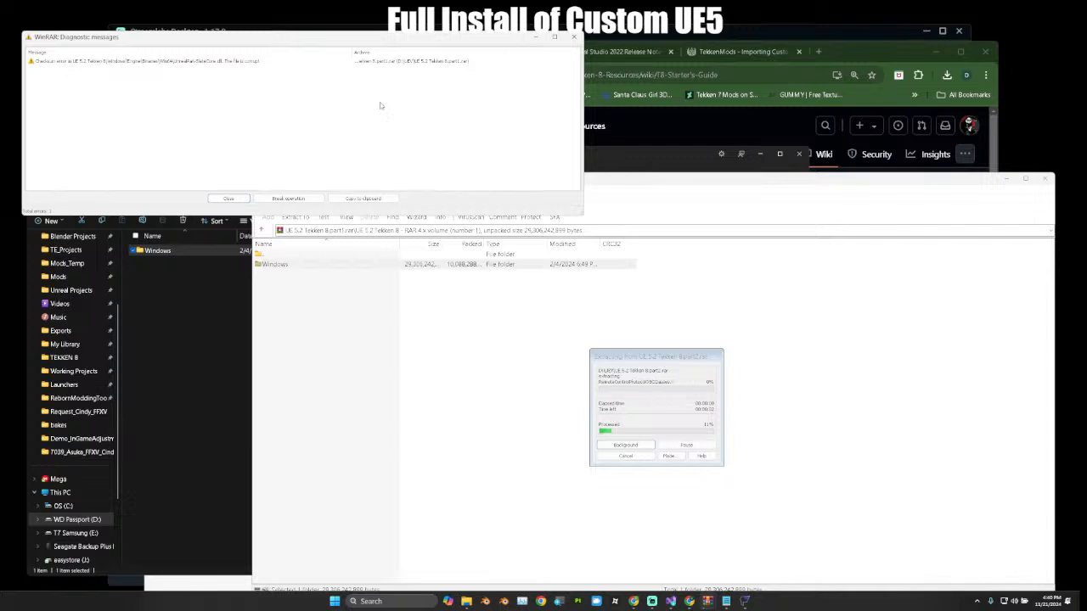
left_click(638, 457)
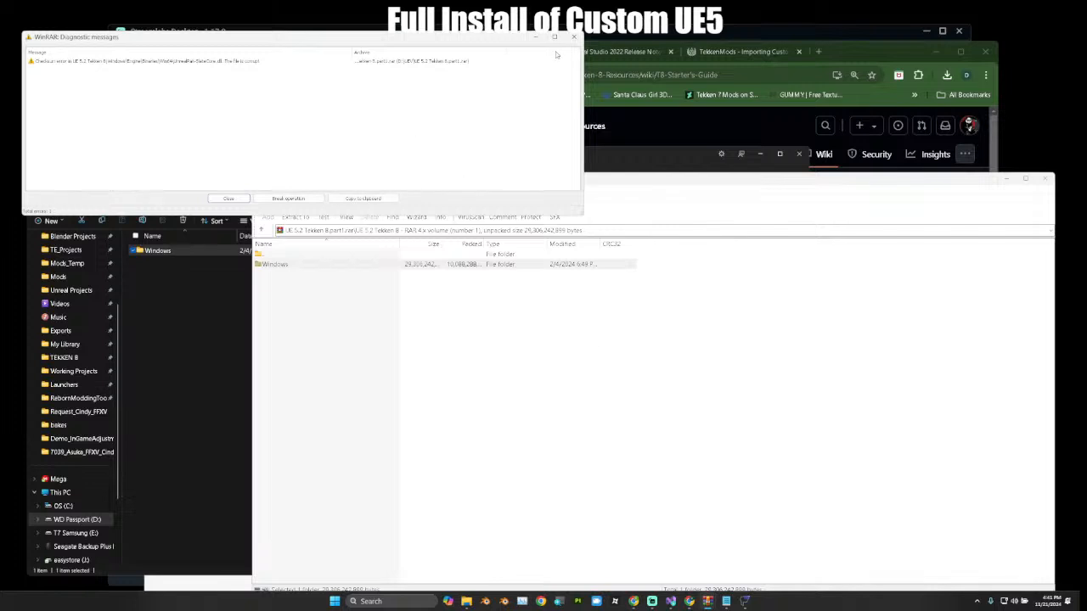
left_click(574, 37)
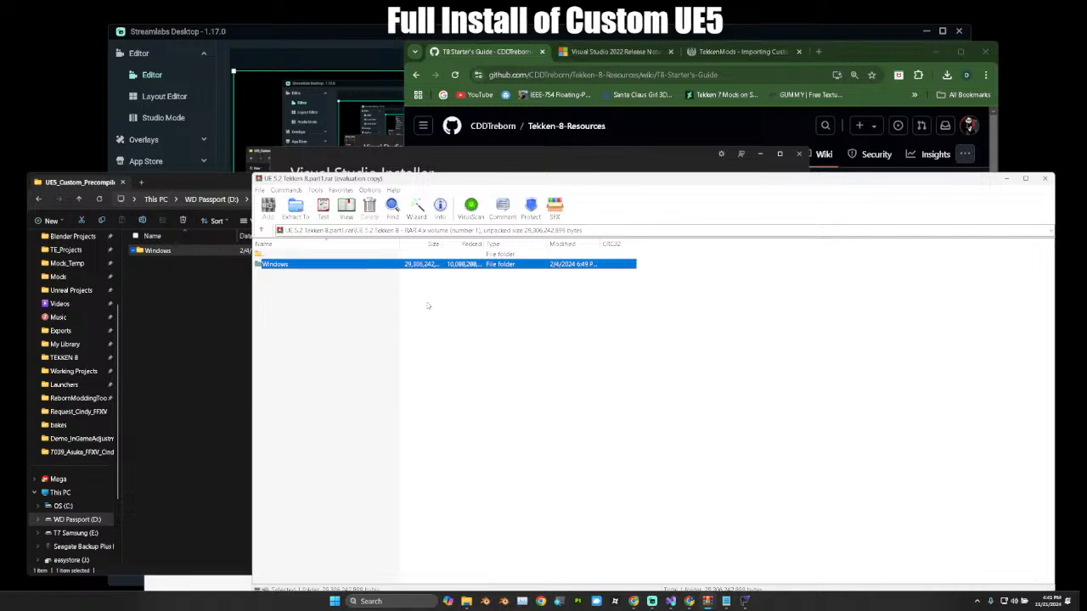
Close the UE 5.2 Tekken 8.part1.rar archive window and the Visual Studio Installer.
left_click(1046, 179)
left_click(284, 289)
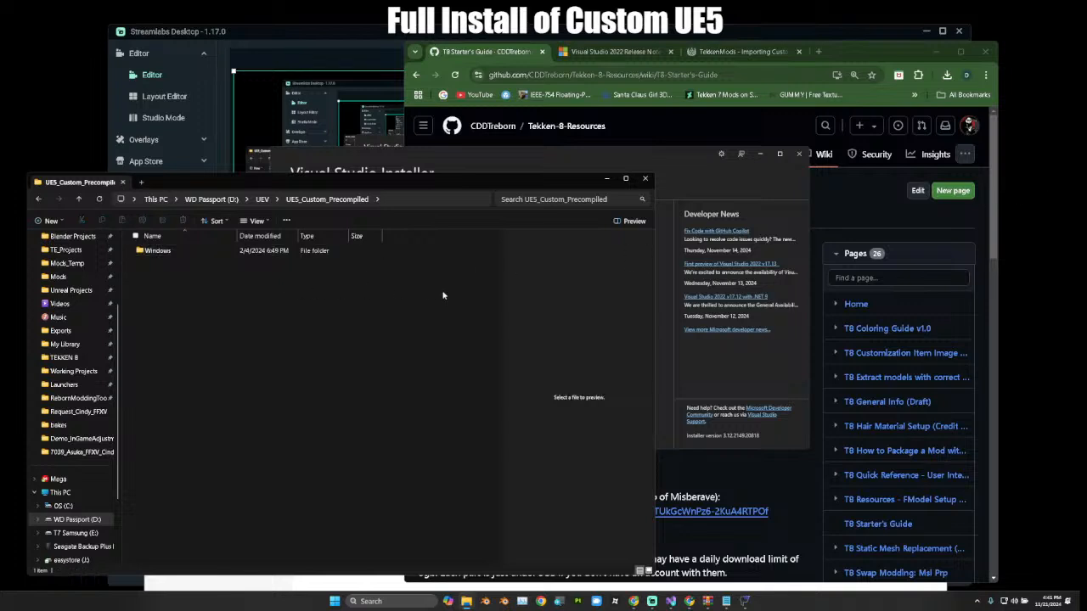
left_click(679, 168)
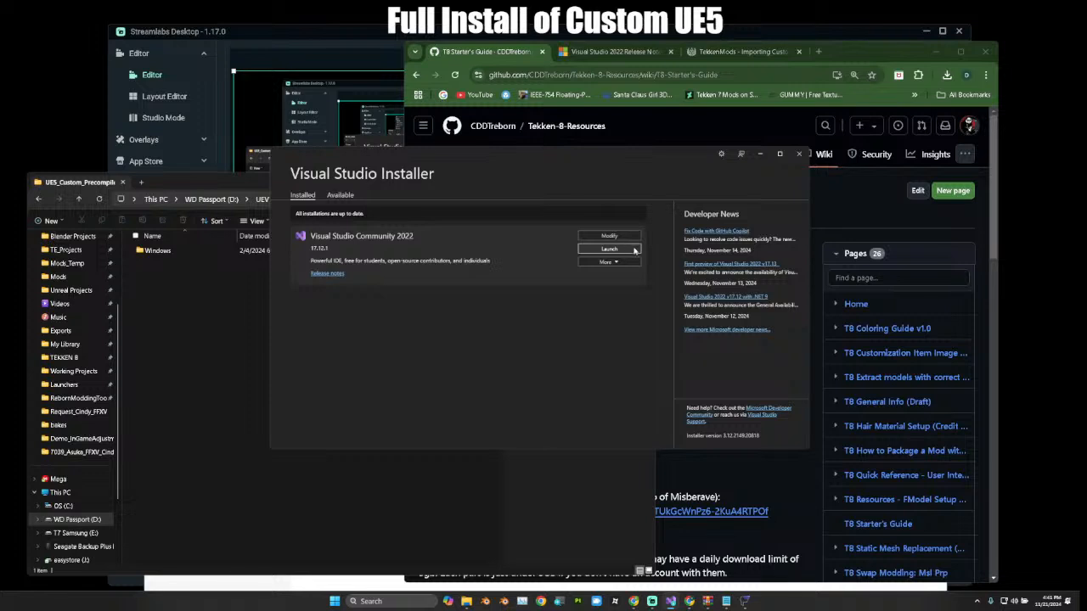
left_click(800, 156)
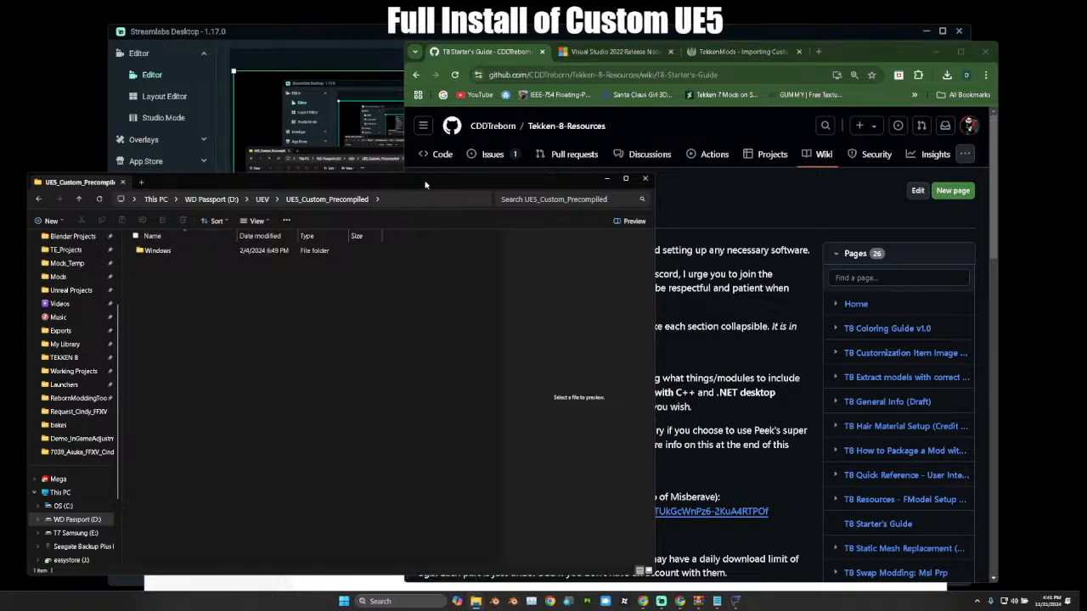
Delete the Polaris.uproject and UnrealEditor.exe shortcuts from the Launchers folder on the D: drive.
left_click_drag(423, 179, 641, 172)
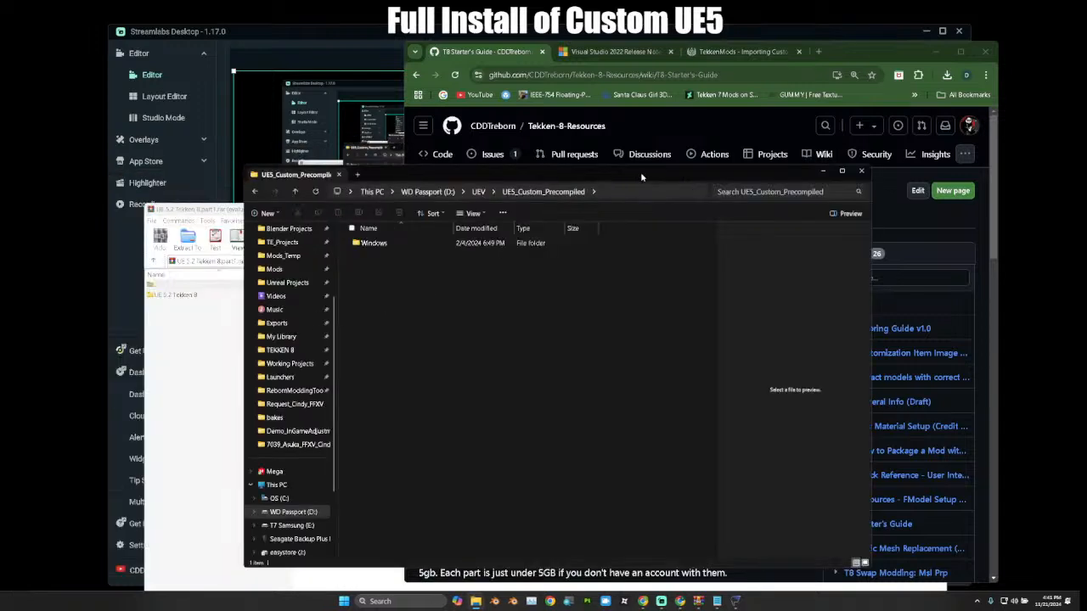
left_click(289, 378)
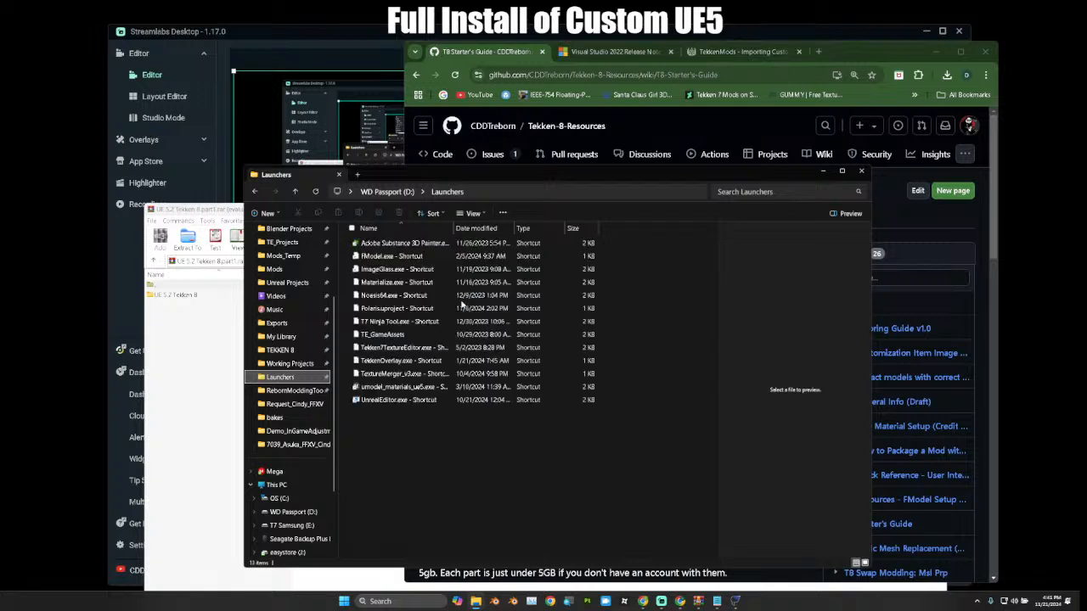
left_click(399, 309)
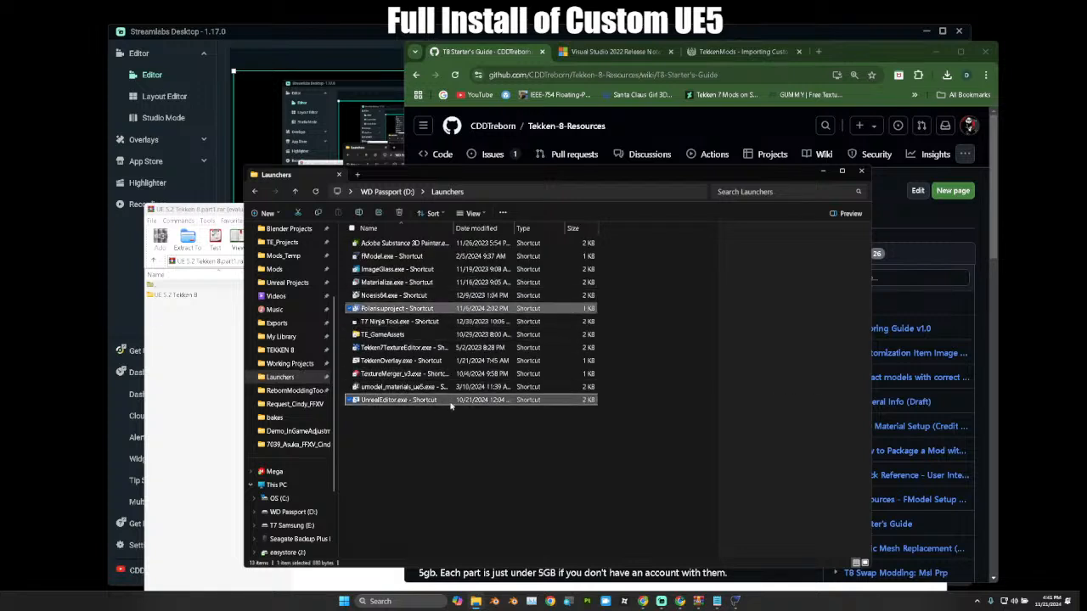
left_click(412, 403, "ctrl")
right_click(412, 405)
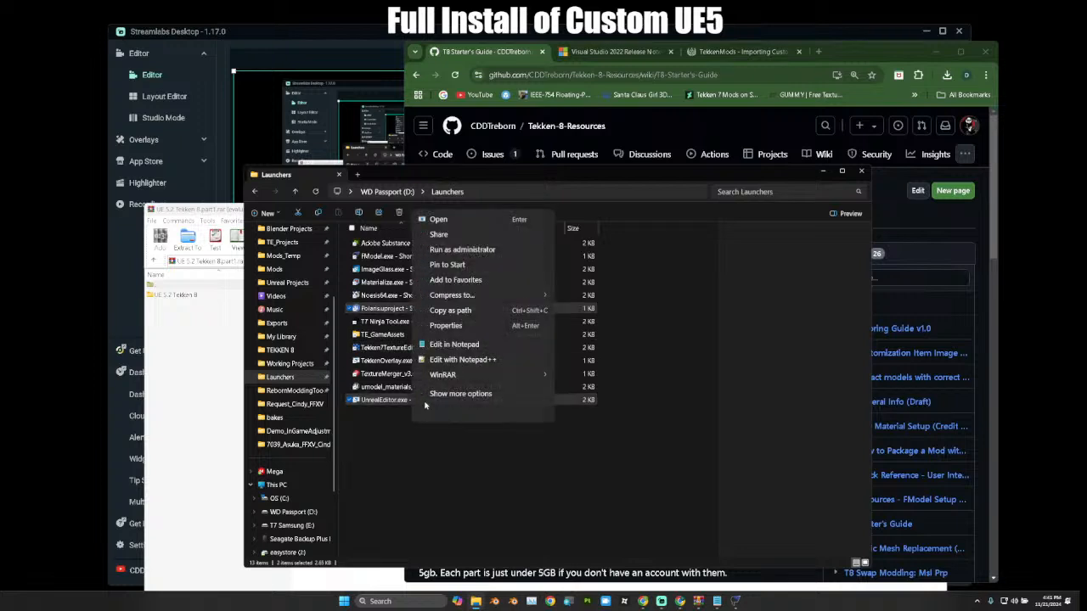
left_click(496, 414)
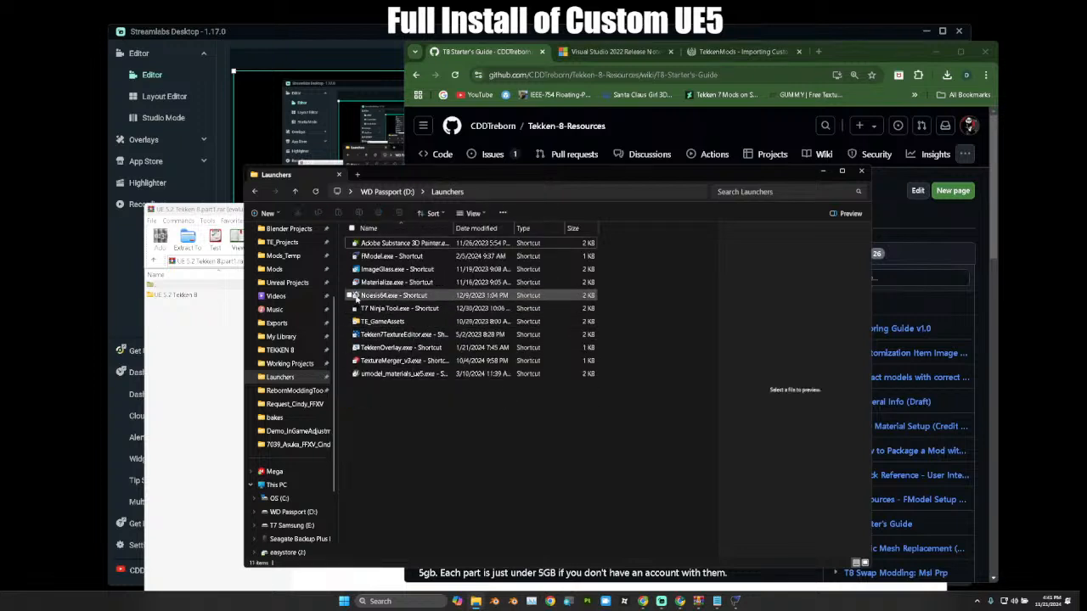
Return to UE5_Custom_Precompiled and open its Windows\Engine\Binaries\Win64 folder.
left_click(255, 192)
left_click(395, 243)
double_click(396, 243)
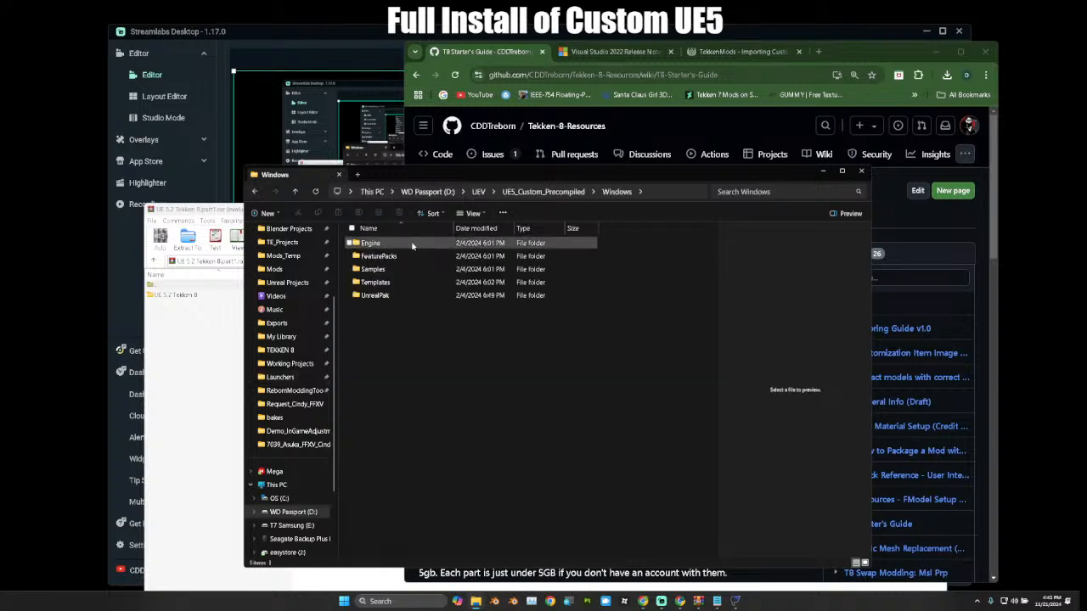
double_click(413, 245)
double_click(423, 245)
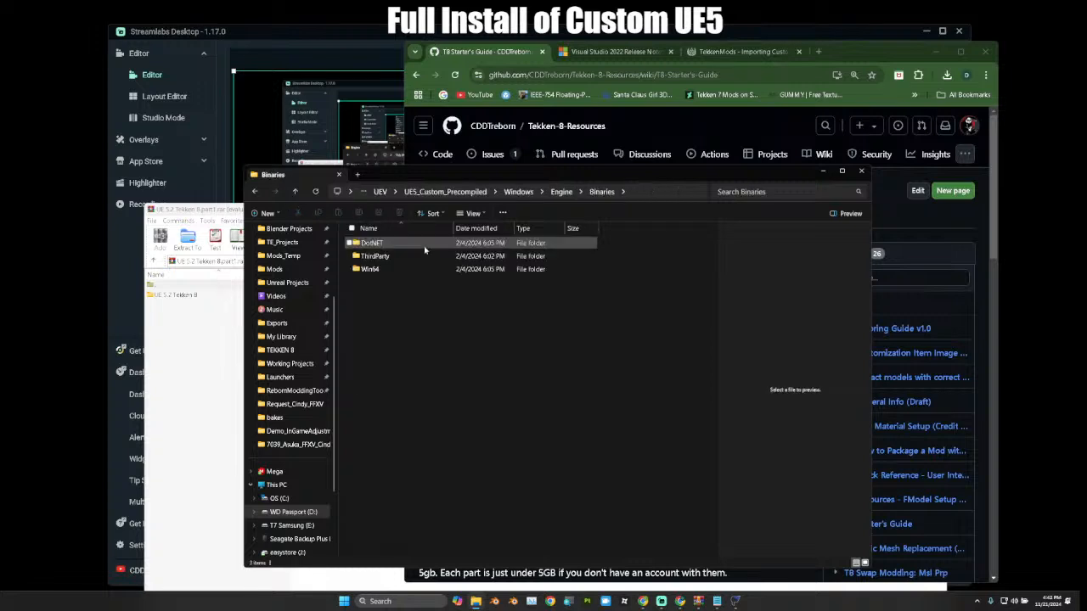
double_click(406, 269)
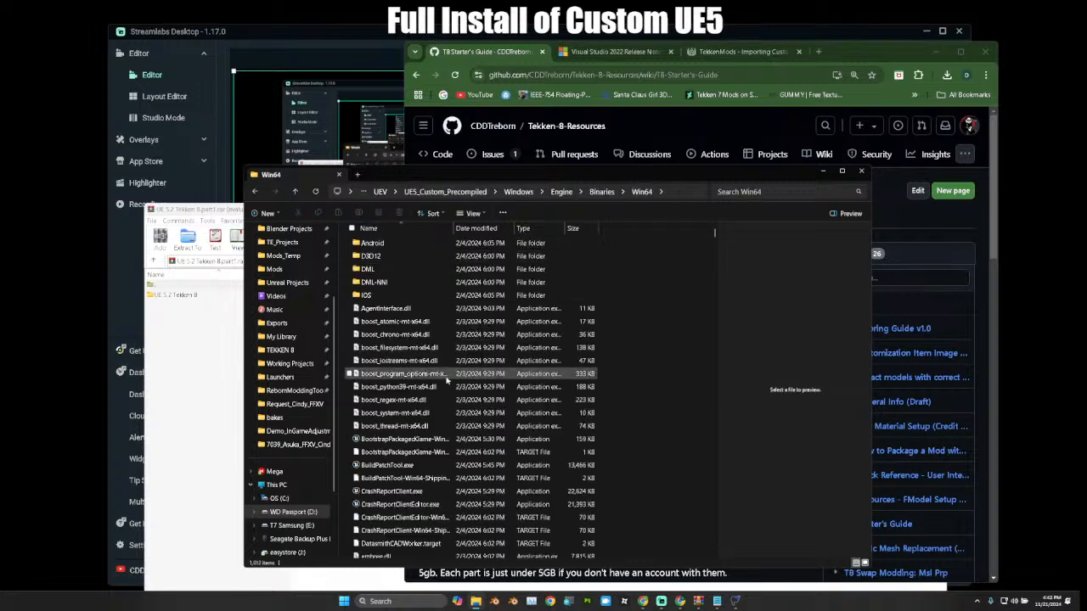
Sort the Win64 files by type and create a shortcut to UnrealEditor.exe.
left_click(536, 233)
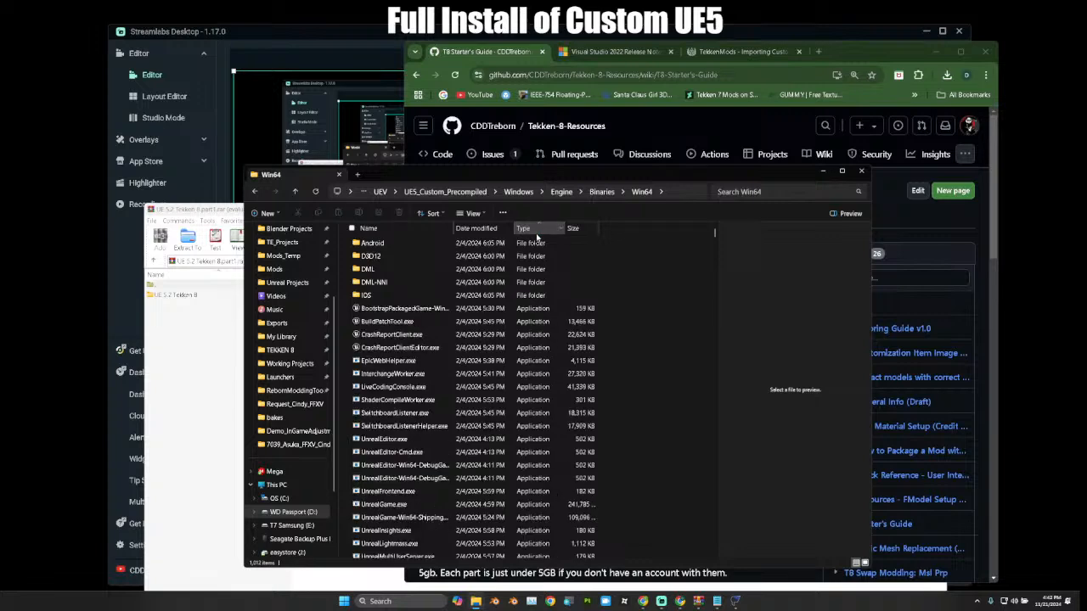
scroll(501, 420, "down", 10)
left_click(501, 422)
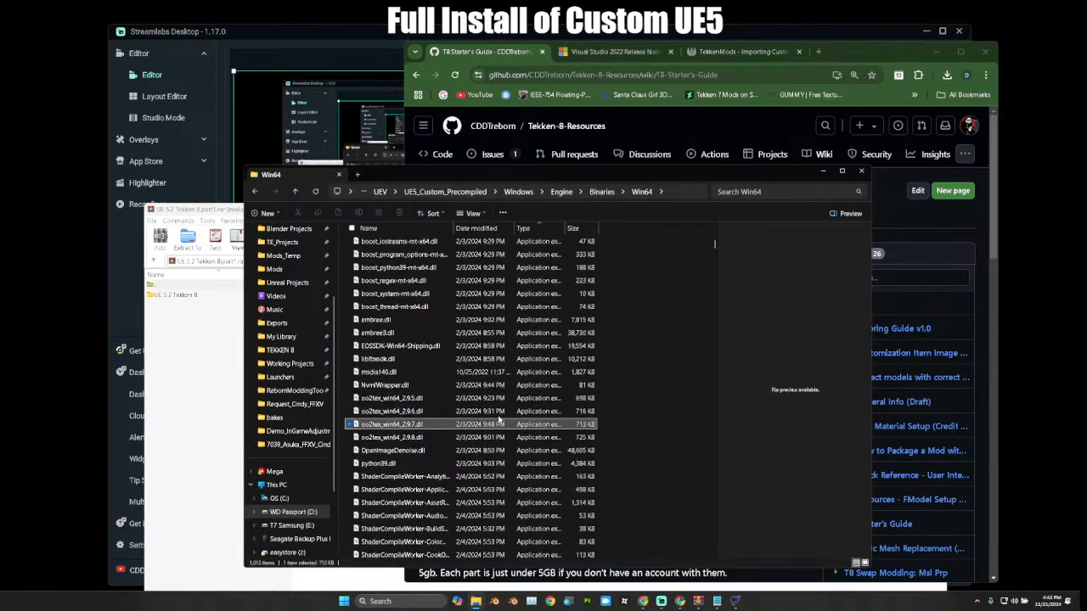
scroll(500, 420, "up", 6)
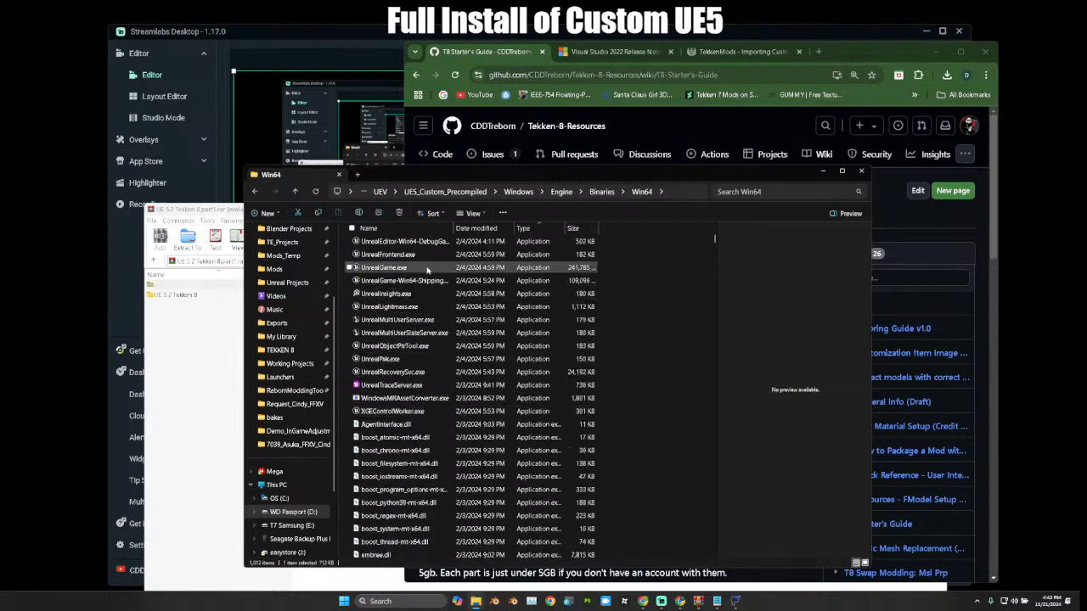
scroll(427, 270, "up", 2)
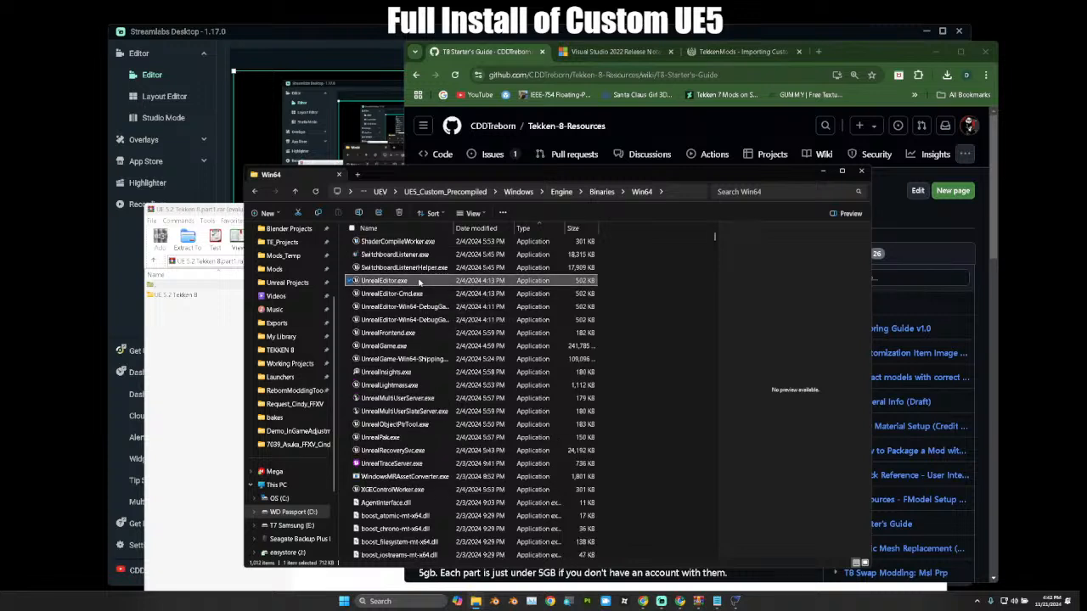
right_click(414, 287)
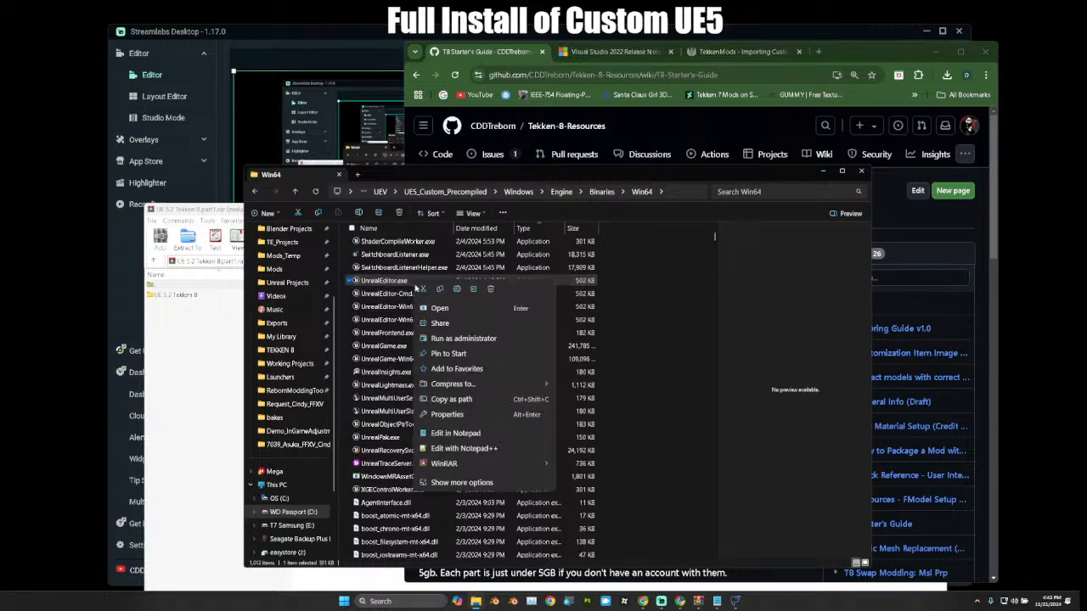
left_click(474, 484)
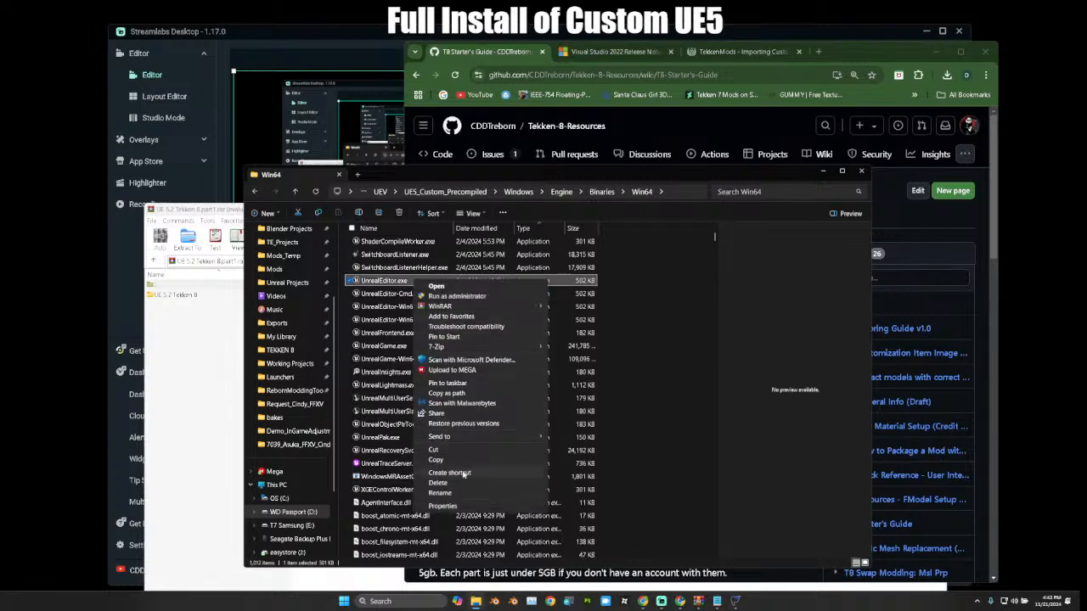
left_click(464, 474)
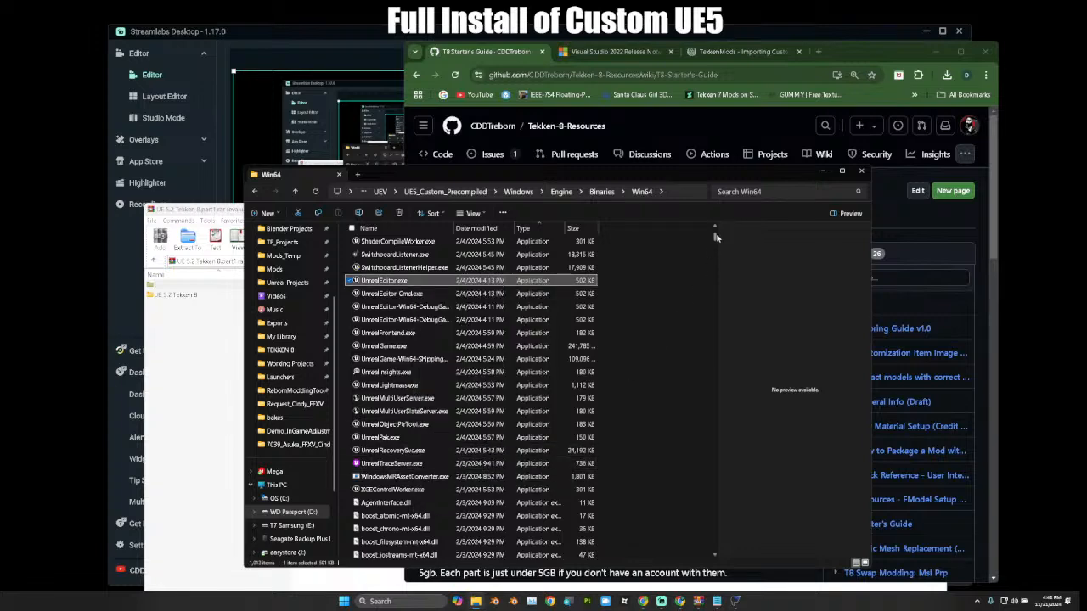
Move the new UnrealEditor.exe shortcut from Win64 to the Launchers folder, opened in a second tab.
left_click_drag(715, 237, 702, 564)
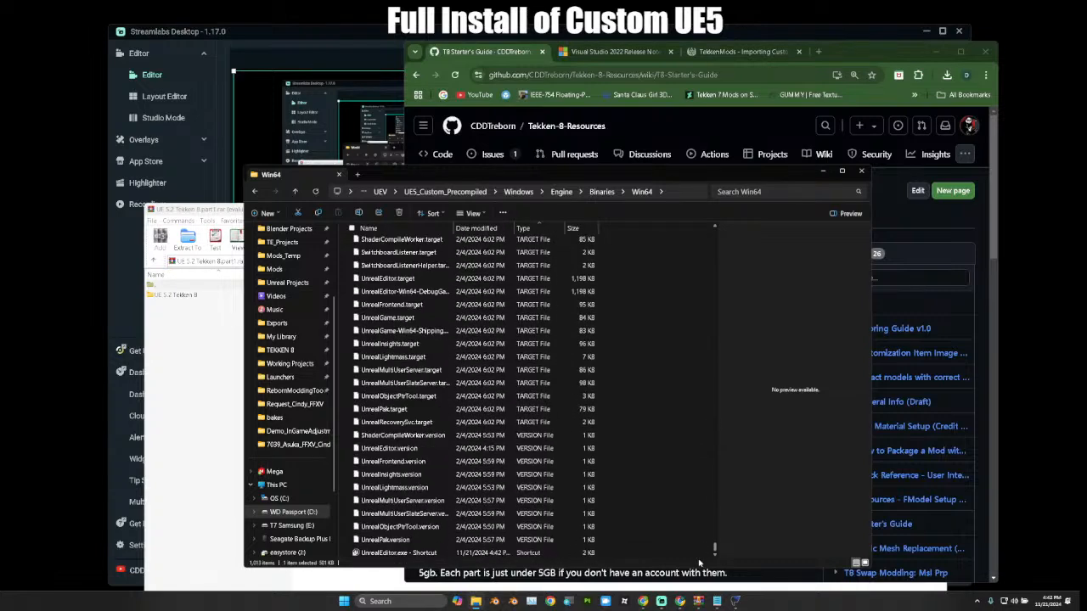
right_click(429, 556)
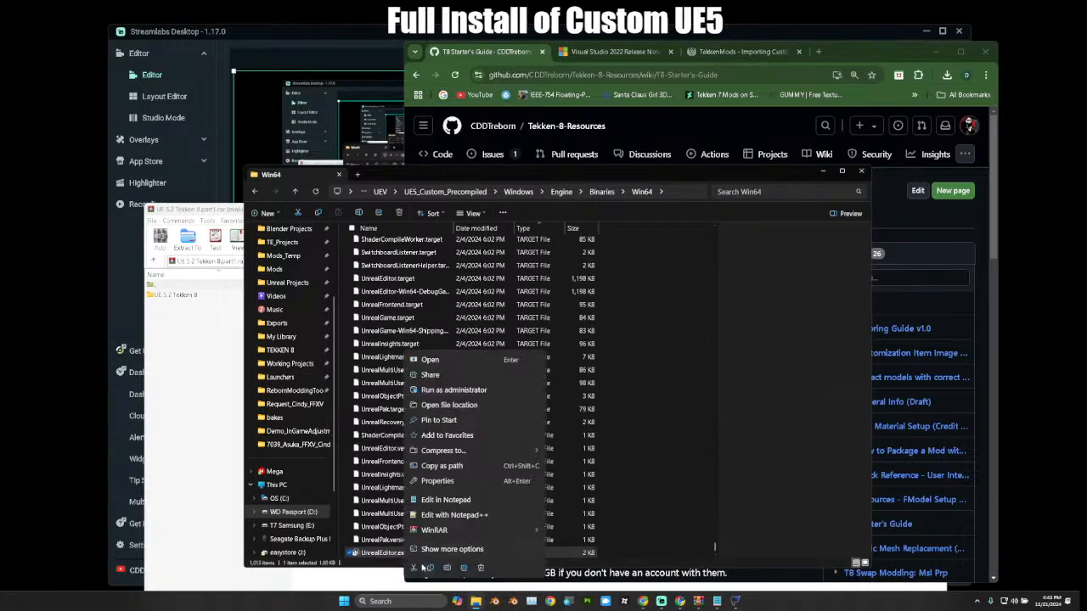
left_click(414, 568)
left_click(358, 175)
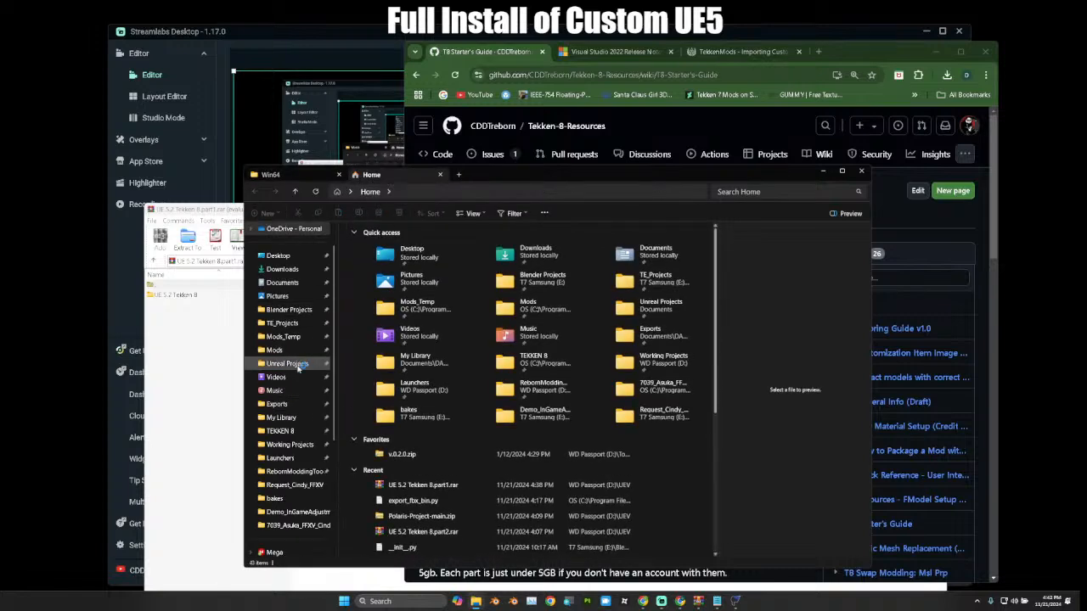
left_click(292, 460)
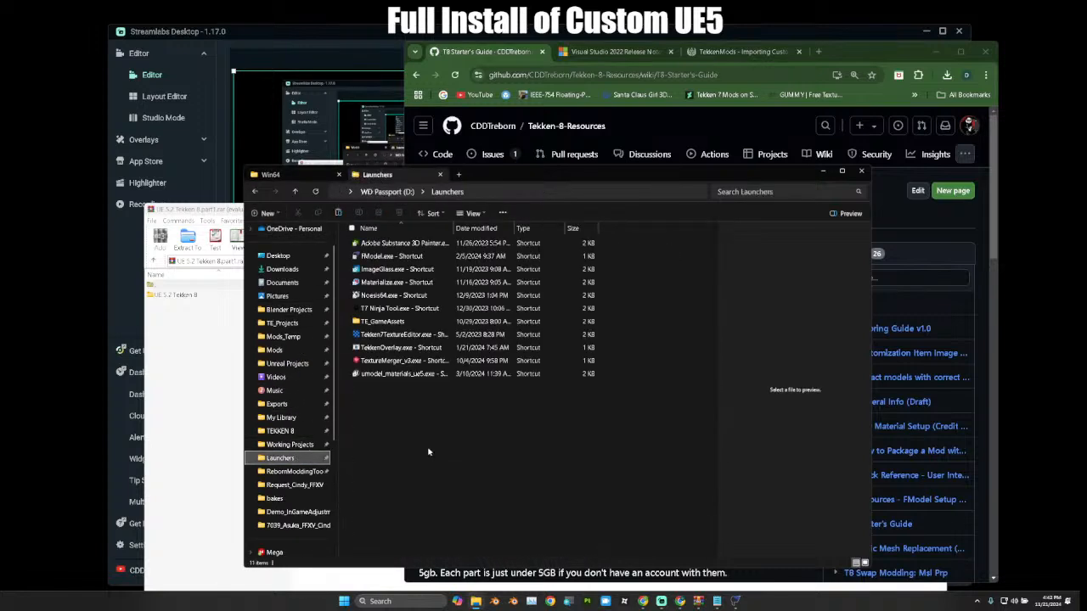
left_click(338, 213)
left_click(440, 402)
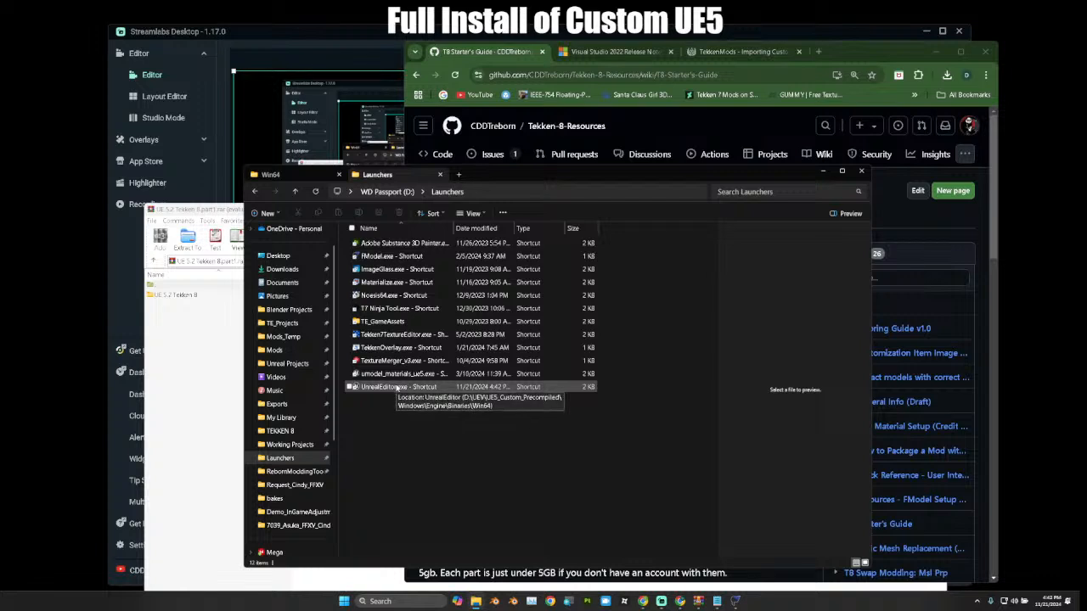
Launch Unreal Editor from its shortcut in Launchers and allow it access to public and private networks.
left_click(397, 387)
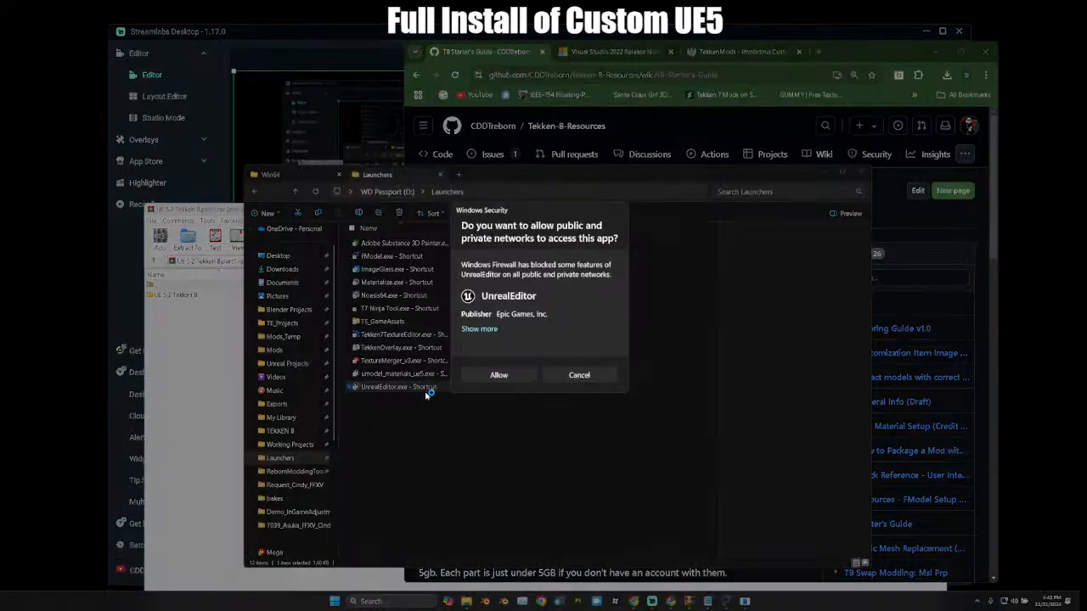
left_click(499, 376)
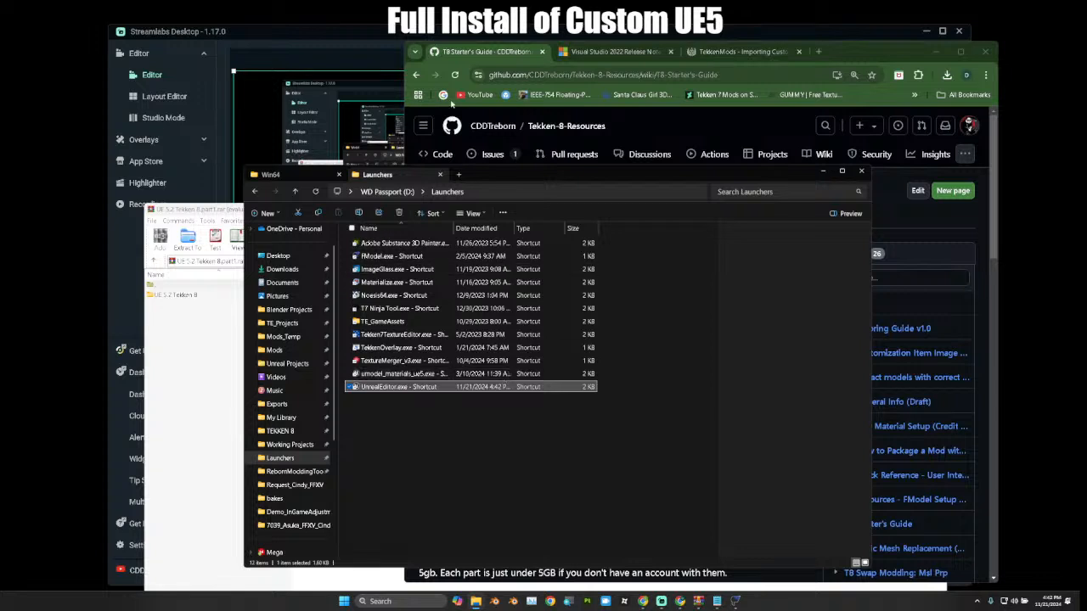
Review the Setup Custom Project section of the T8 Starter's Guide in the browser and cancel the Unreal Project Browser.
left_click(519, 63)
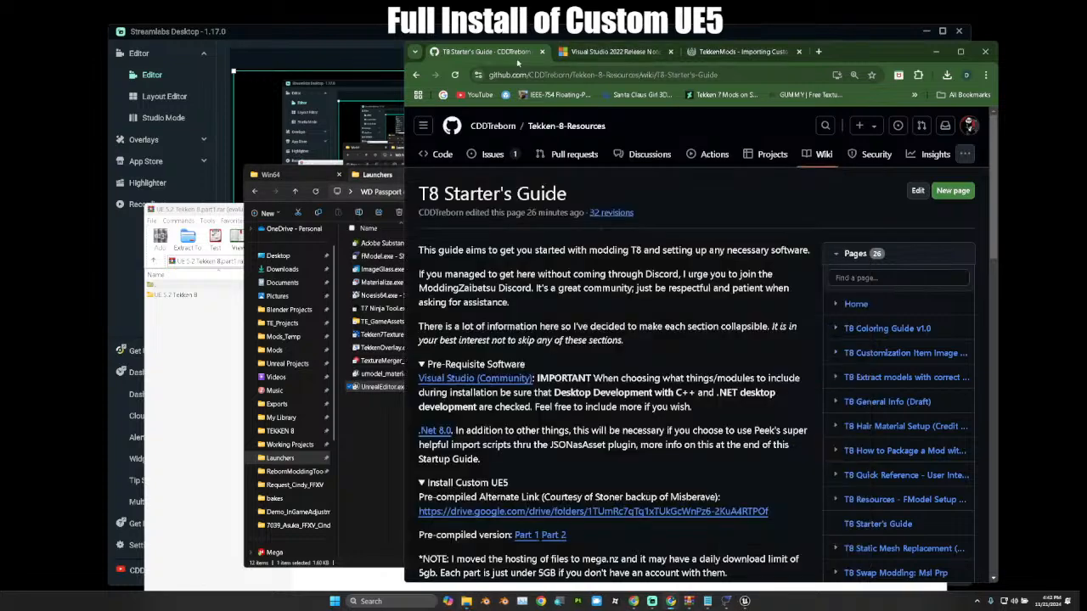
scroll(553, 456, "down", 9)
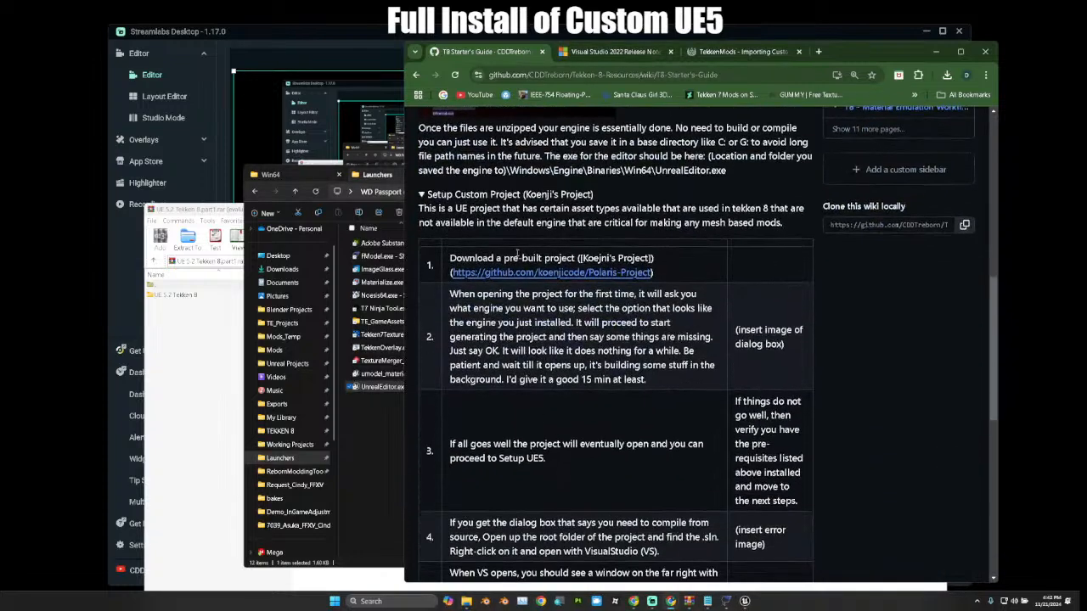
scroll(490, 249, "up", 1)
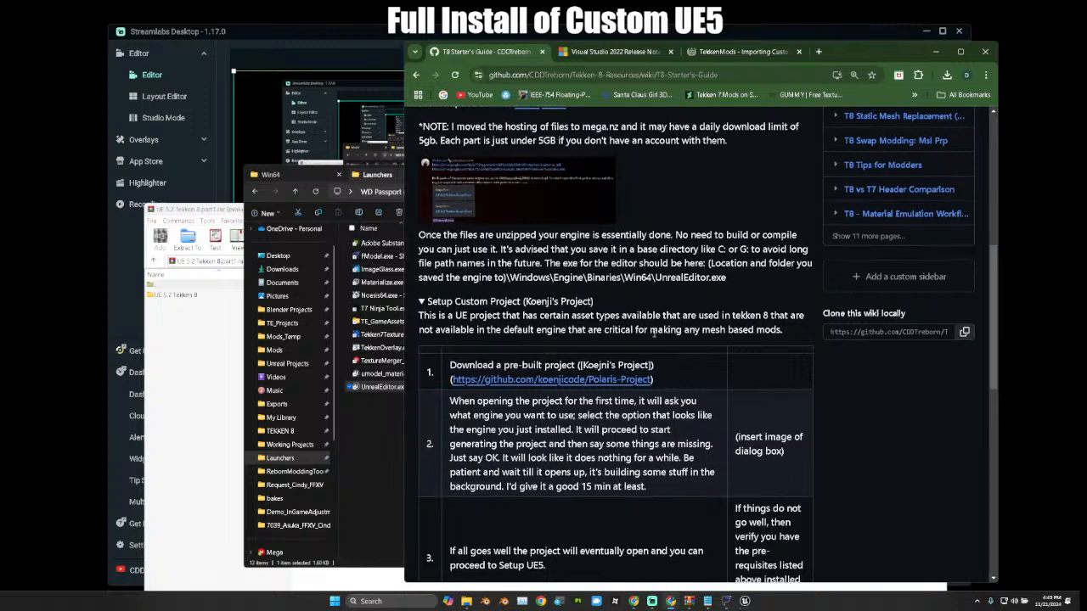
scroll(473, 309, "down", 2)
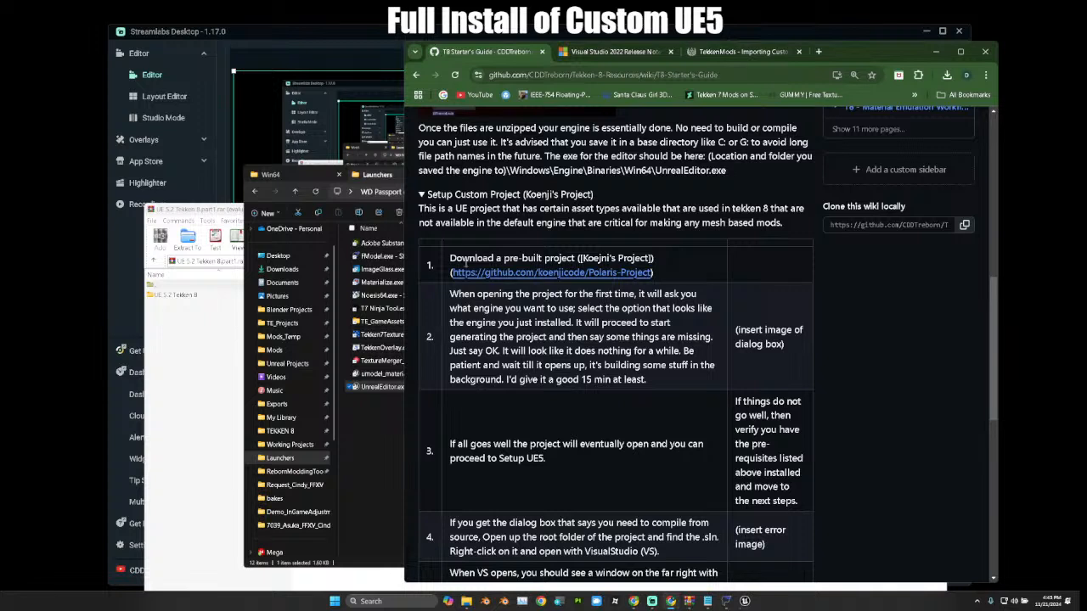
left_click(377, 407)
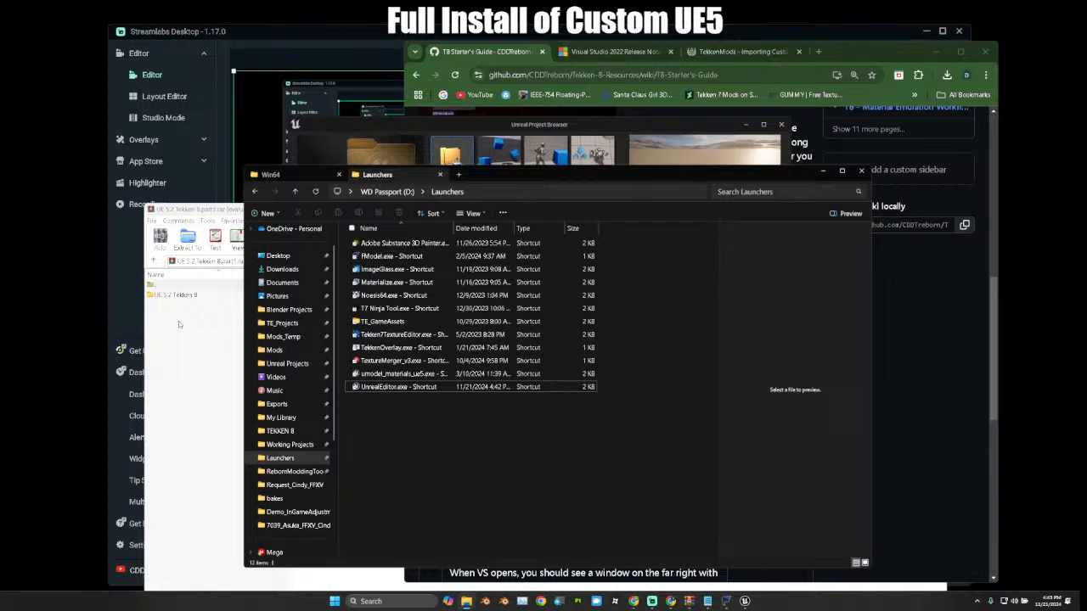
left_click(633, 116)
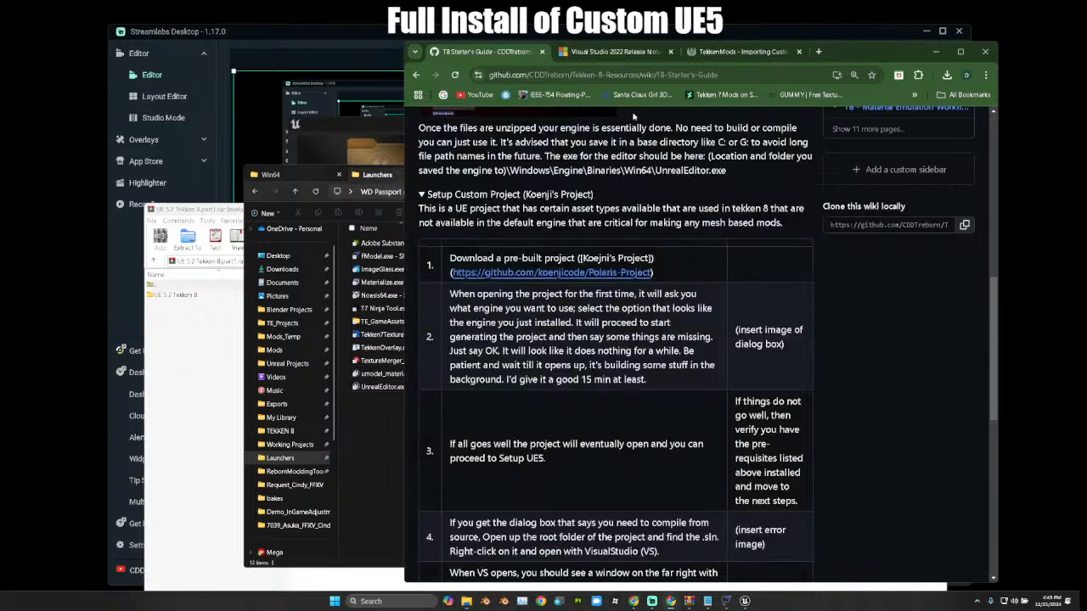
left_click(339, 126)
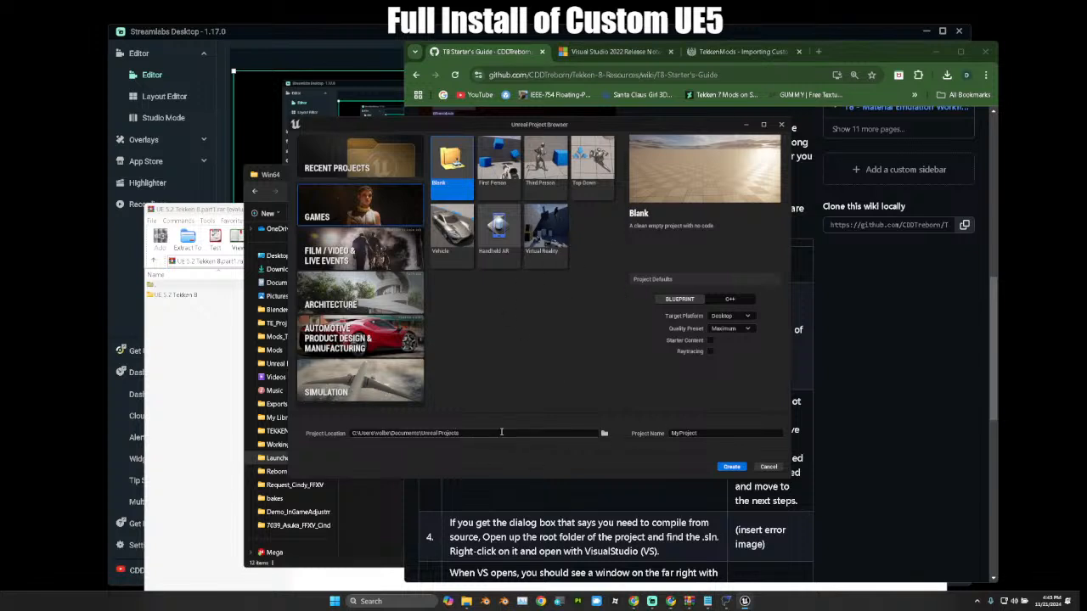
left_click(768, 468)
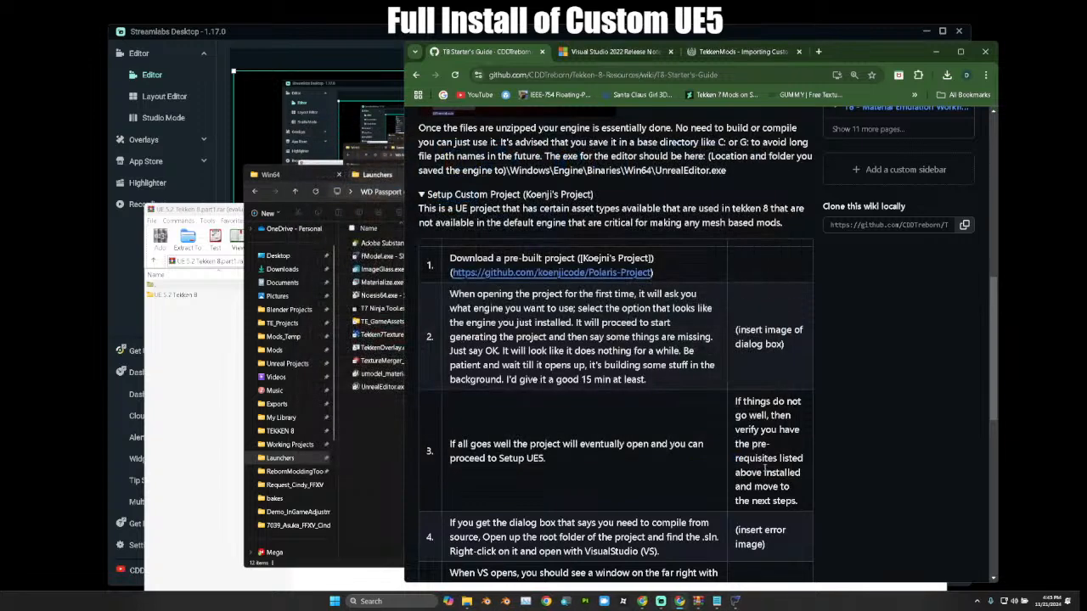
Open the Polaris-Project-main folder inside UEV on the WD Passport (D:) drive in File Explorer.
left_click(380, 432)
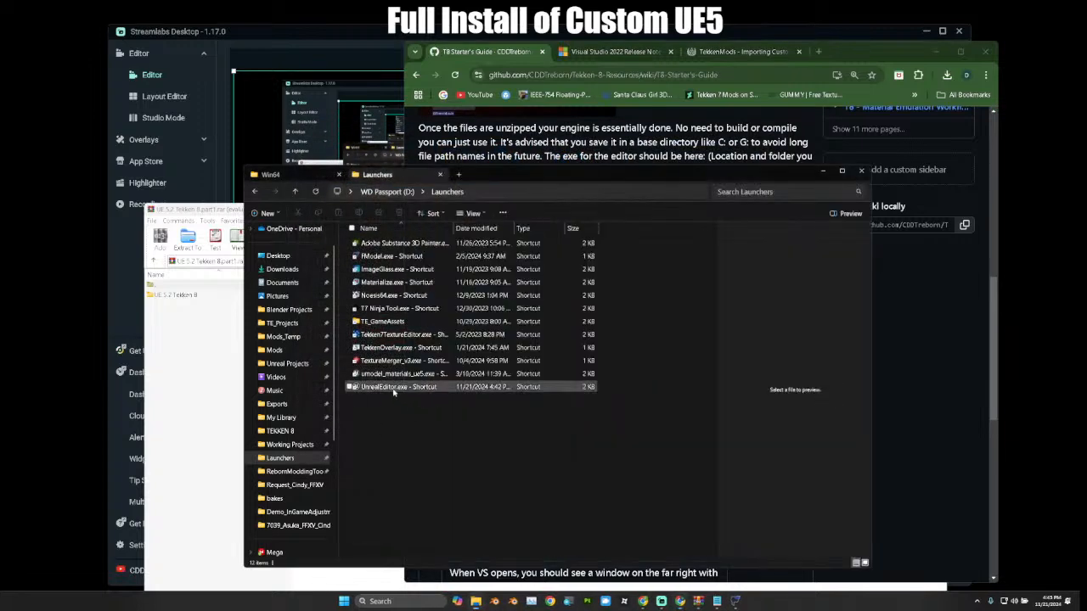
scroll(272, 442, "down", 4)
left_click(289, 419)
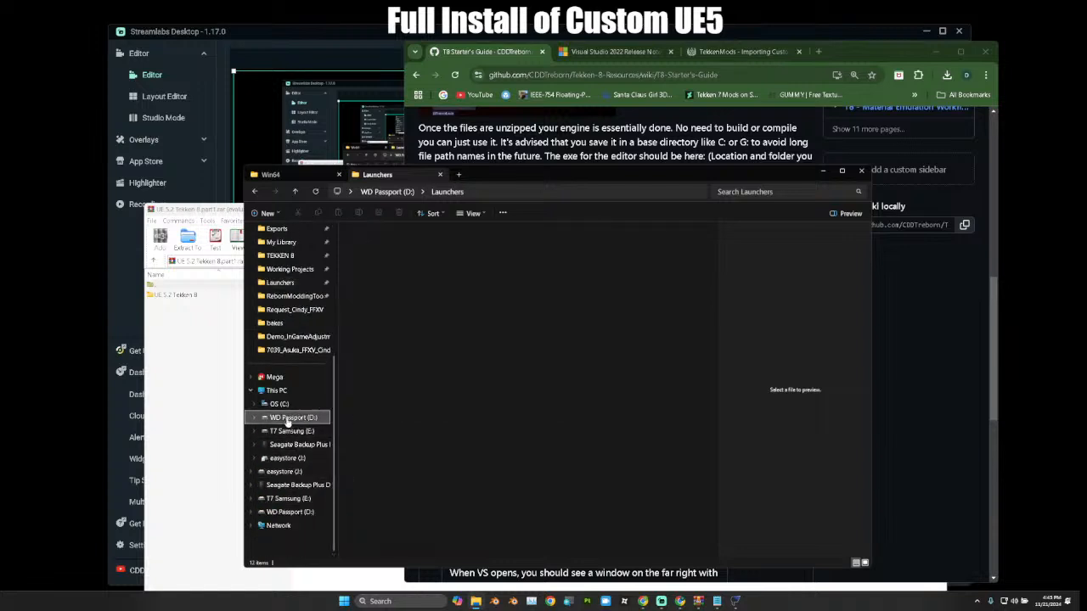
double_click(404, 387)
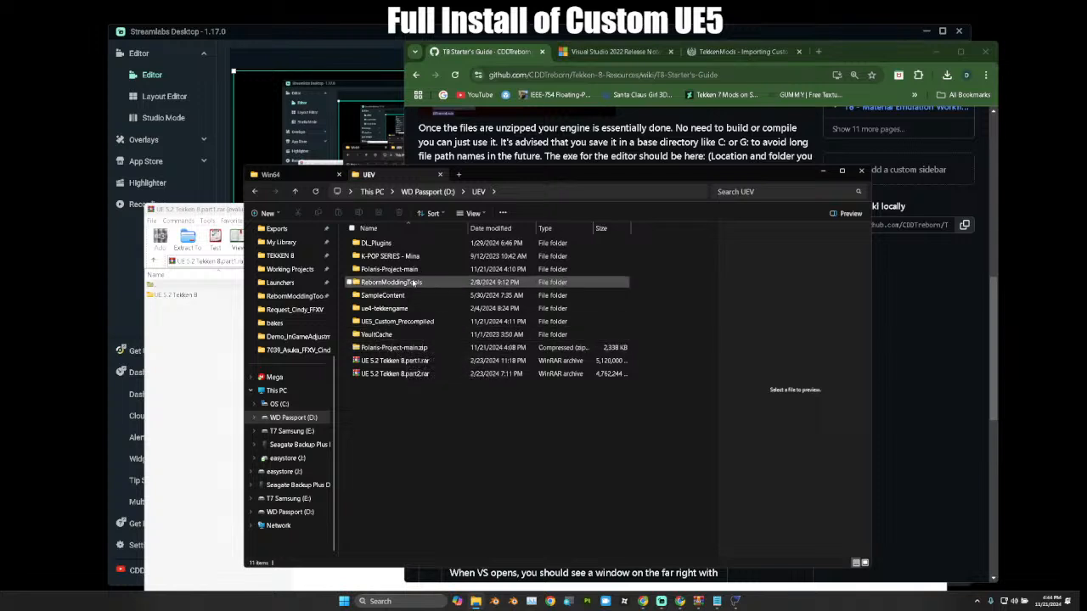
double_click(395, 269)
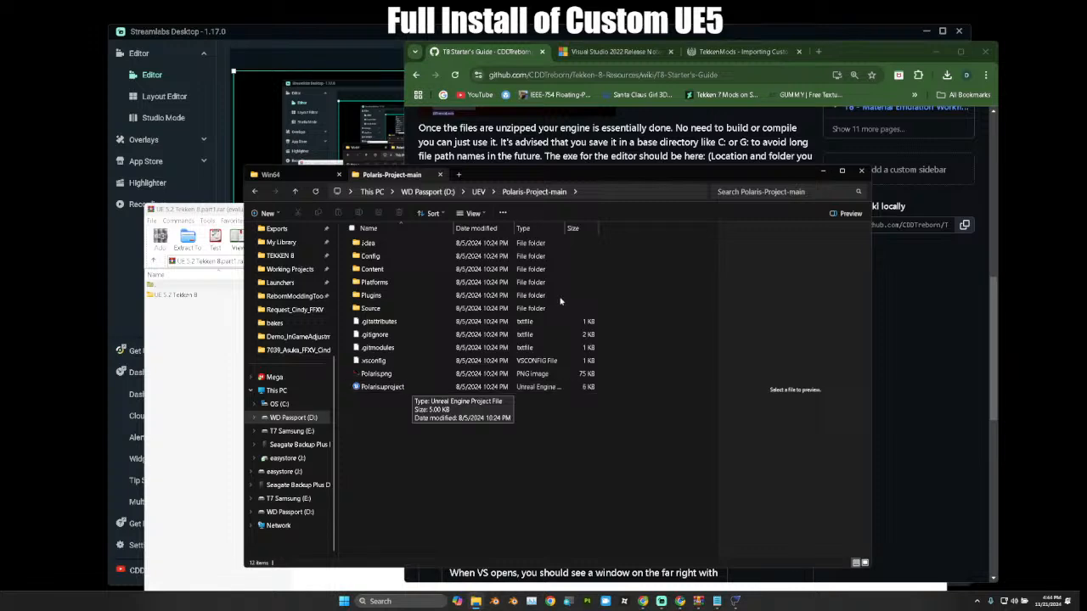
Check the guide's instructions for first opening the custom project, and open Polaris.uproject from Polaris-Project-main.
key("alt+Tab")
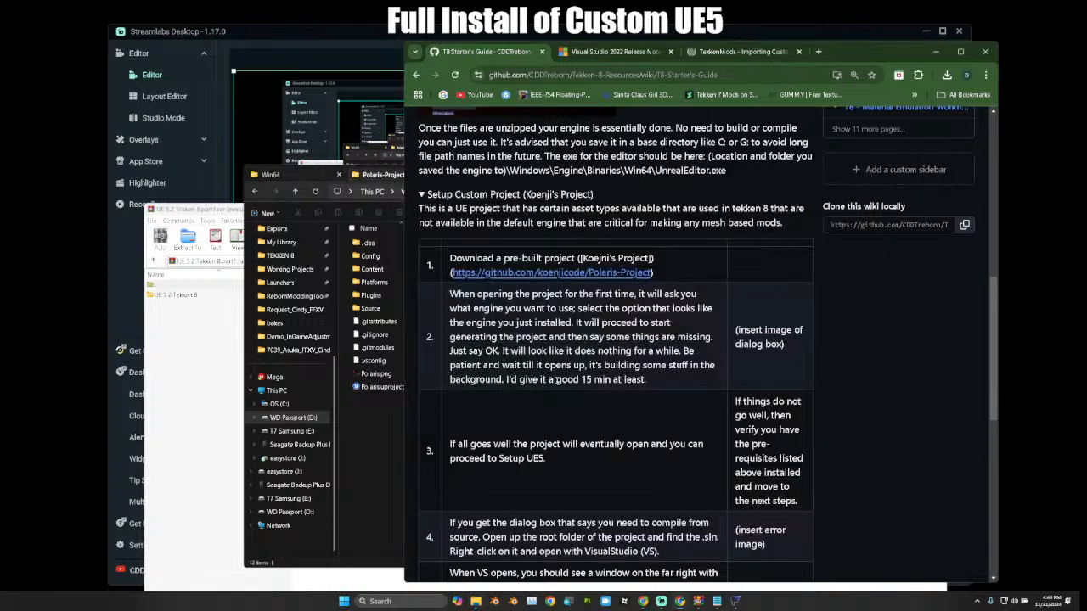
scroll(595, 424, "down", 3)
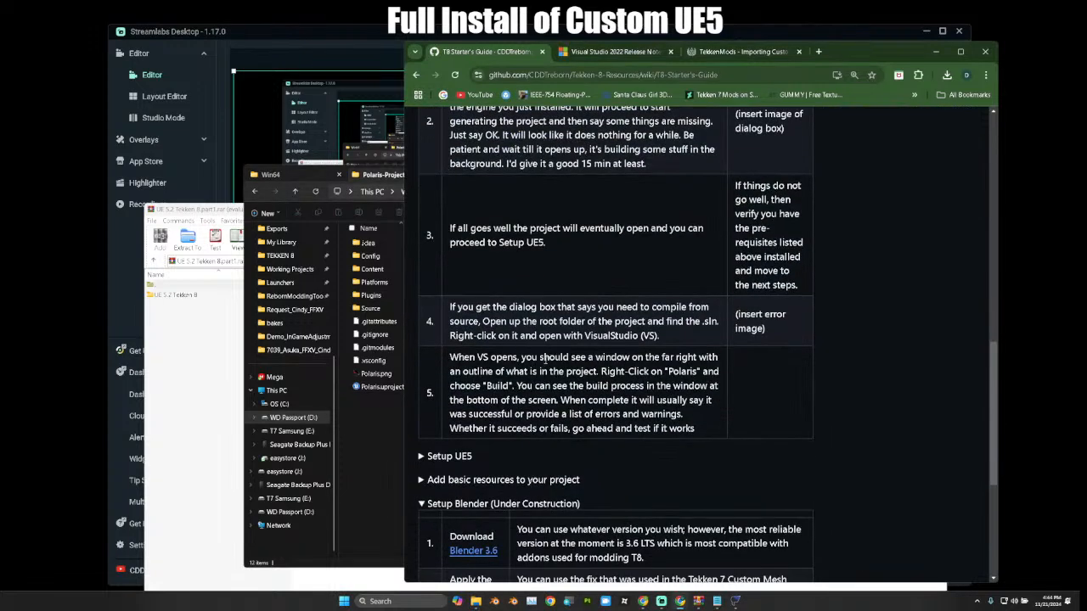
scroll(595, 340, "up", 2)
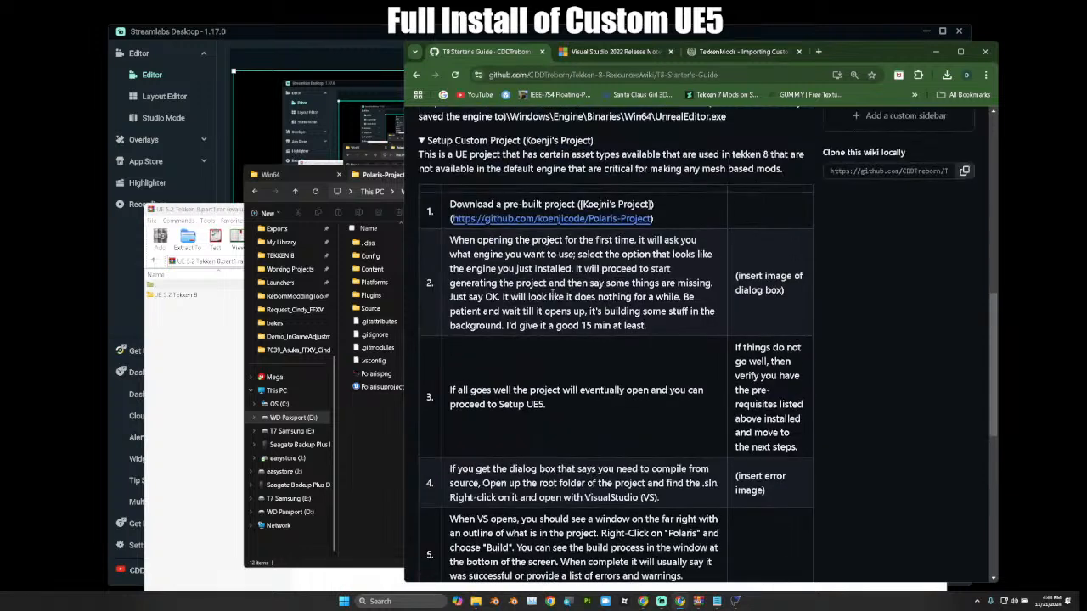
left_click(391, 434)
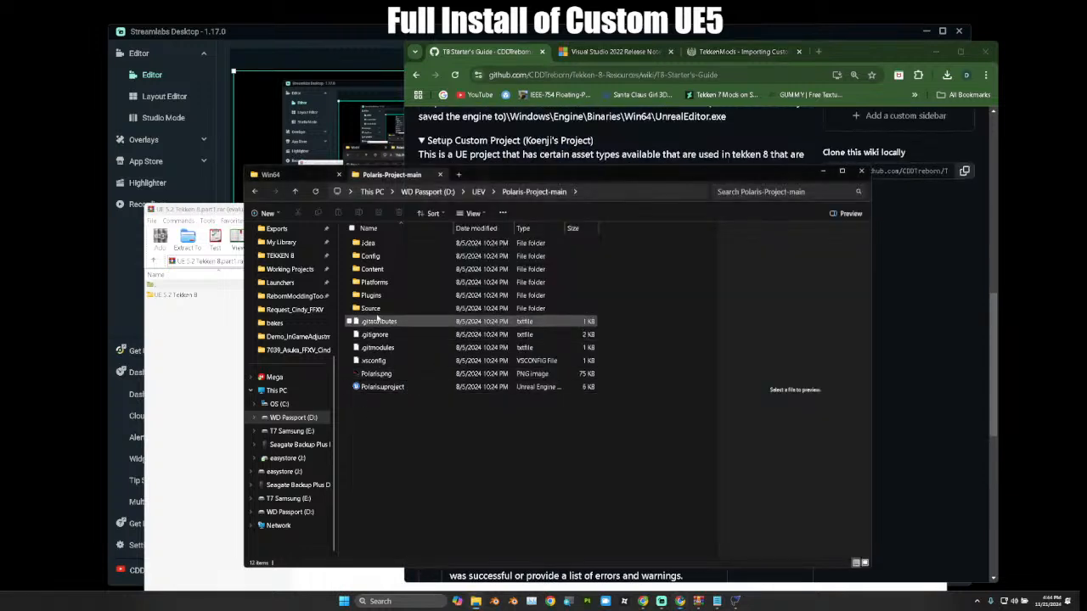
left_click(387, 389)
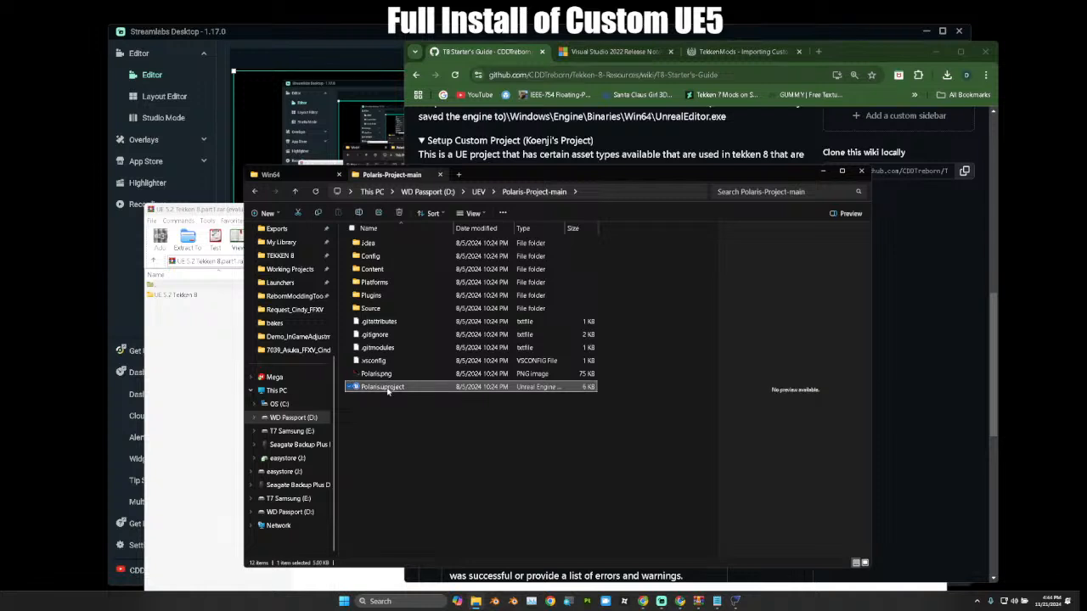
right_click(387, 389)
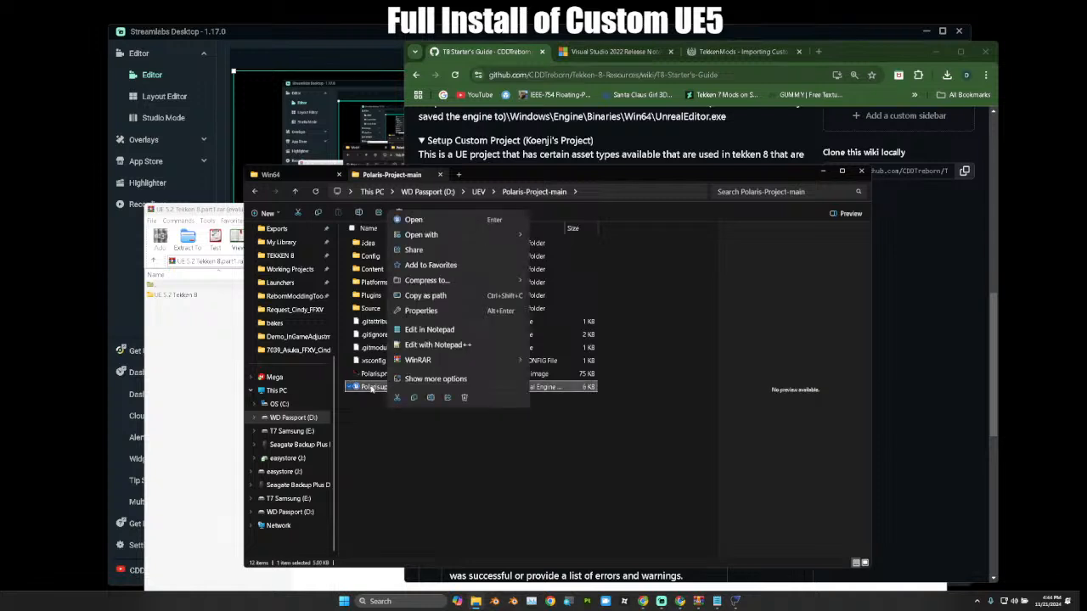
left_click(383, 411)
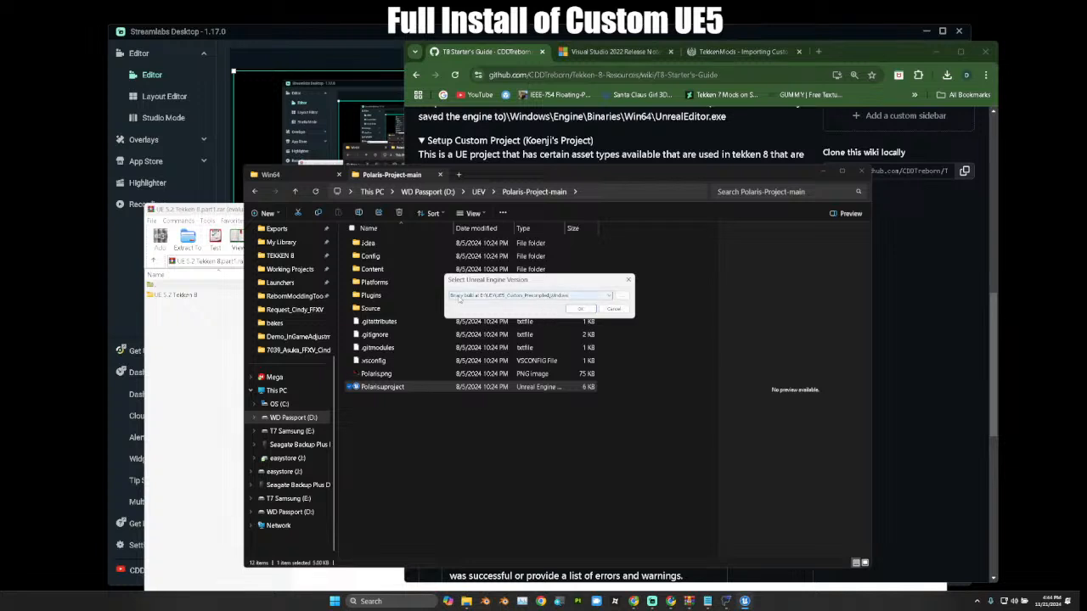
Choose the binary build in UE5_Custom_Precompiled\Windows as the project's engine version and agree to rebuild the missing Polaris modules.
left_click(509, 296)
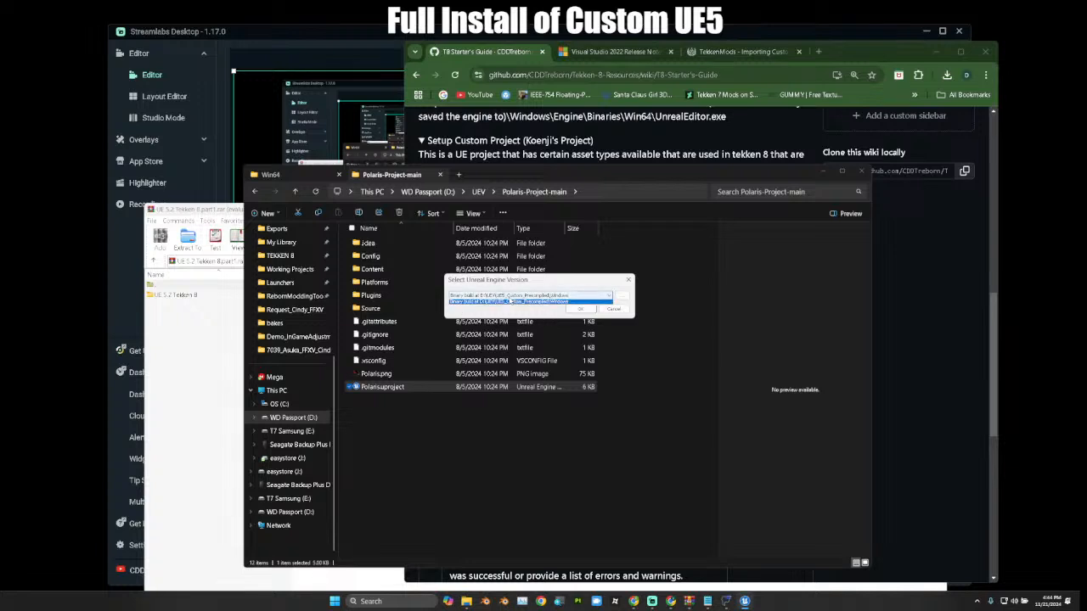
left_click(510, 302)
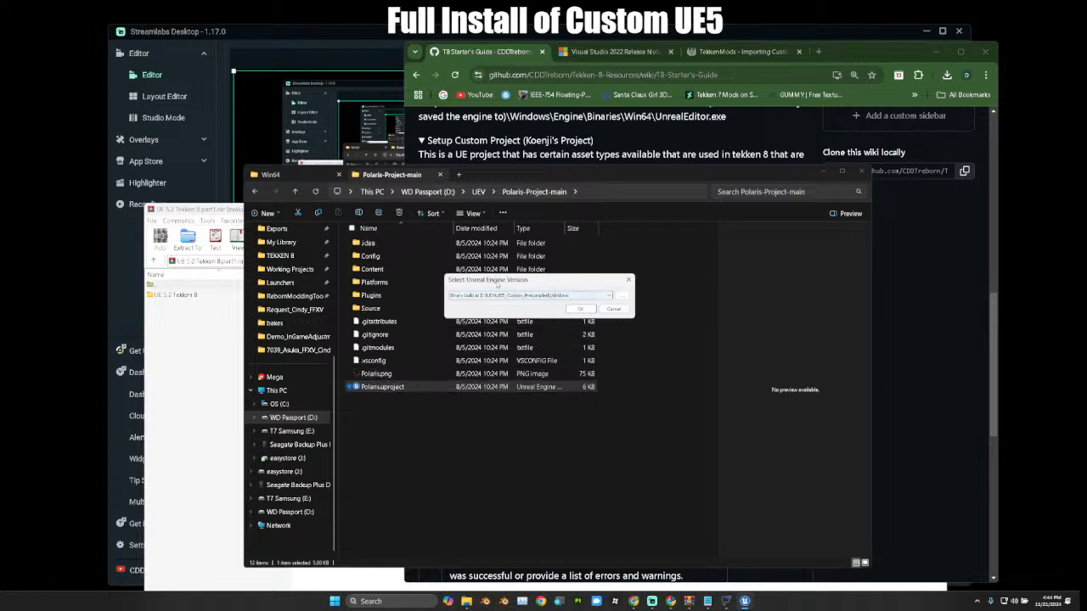
left_click(581, 309)
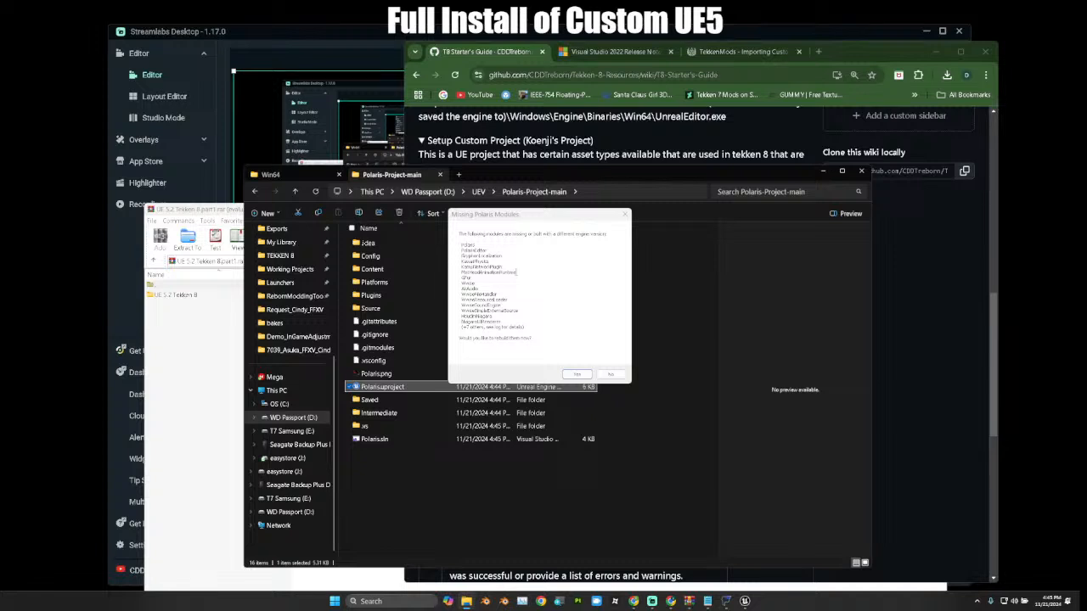
left_click(577, 375)
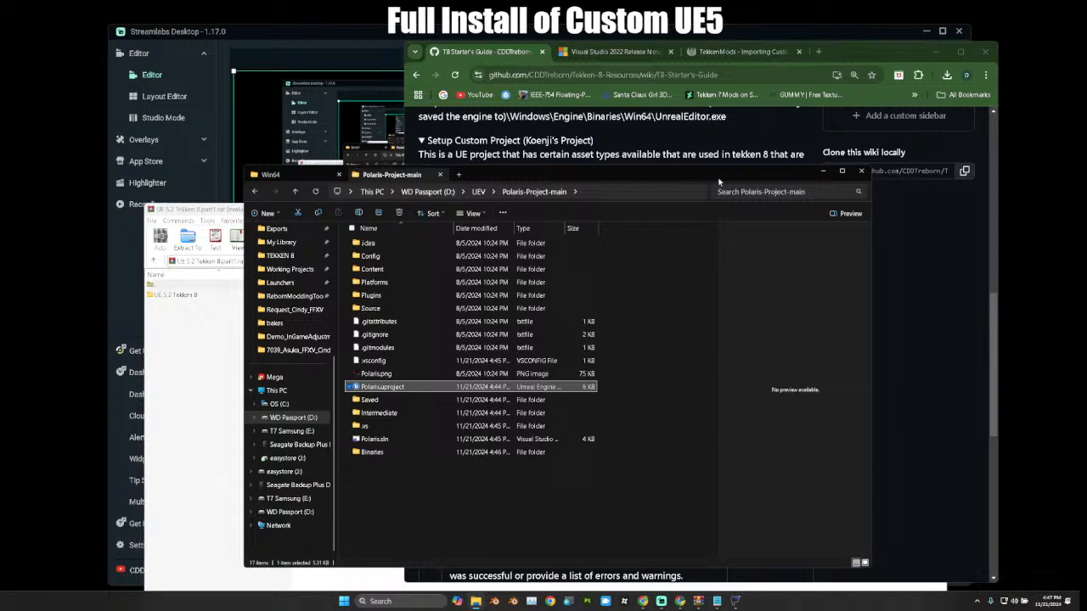
Return to the browser, open MSL_PRP_SKT.7z from the Tekken-8-Resources repository's code listing, and start downloading the raw file.
left_click(504, 57)
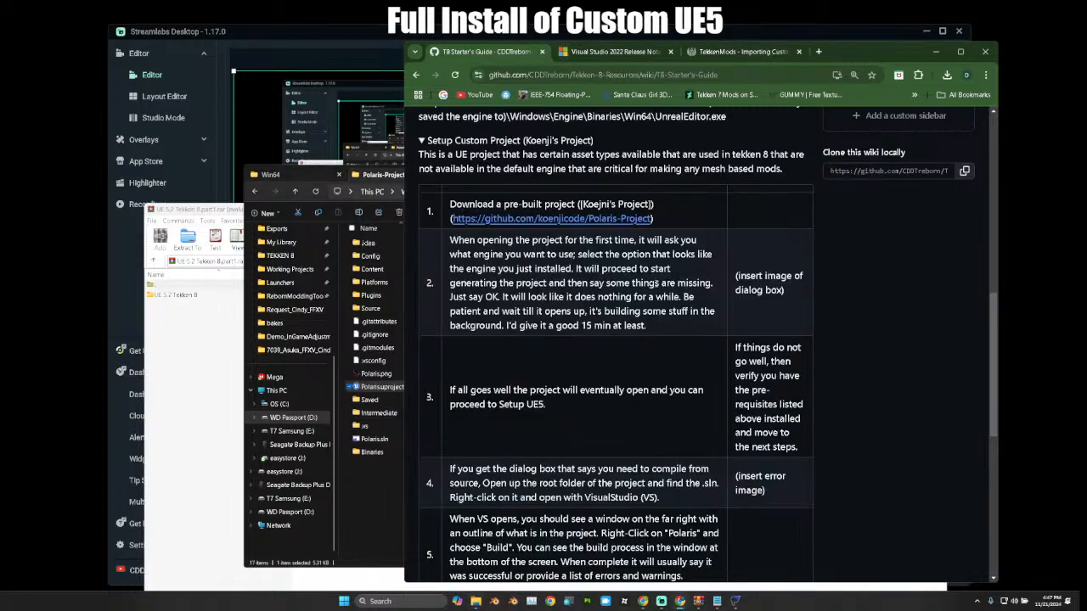
scroll(659, 291, "up", 4)
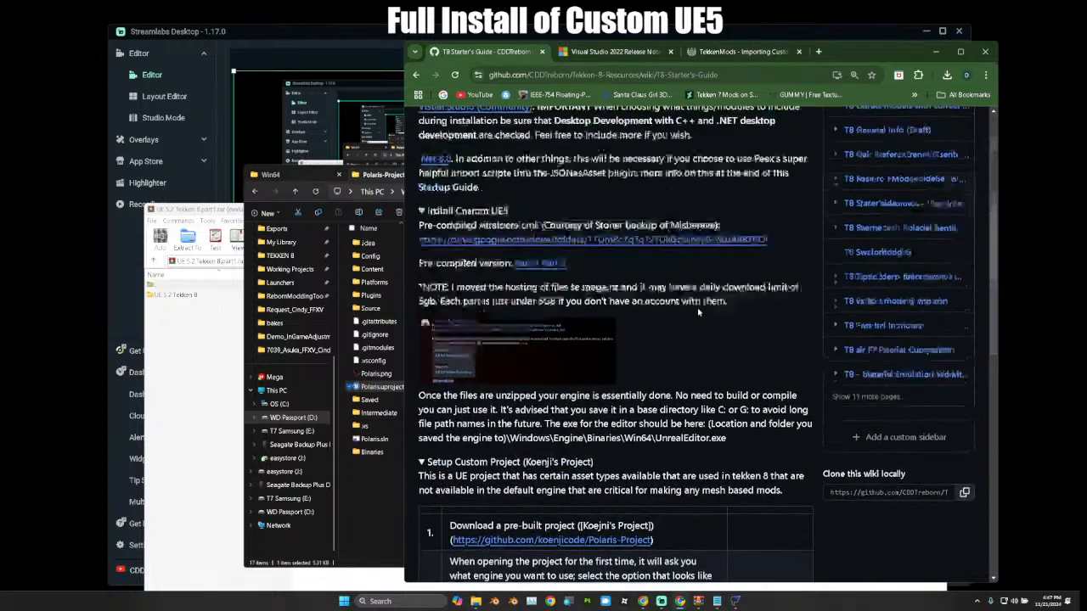
scroll(698, 312, "up", 3)
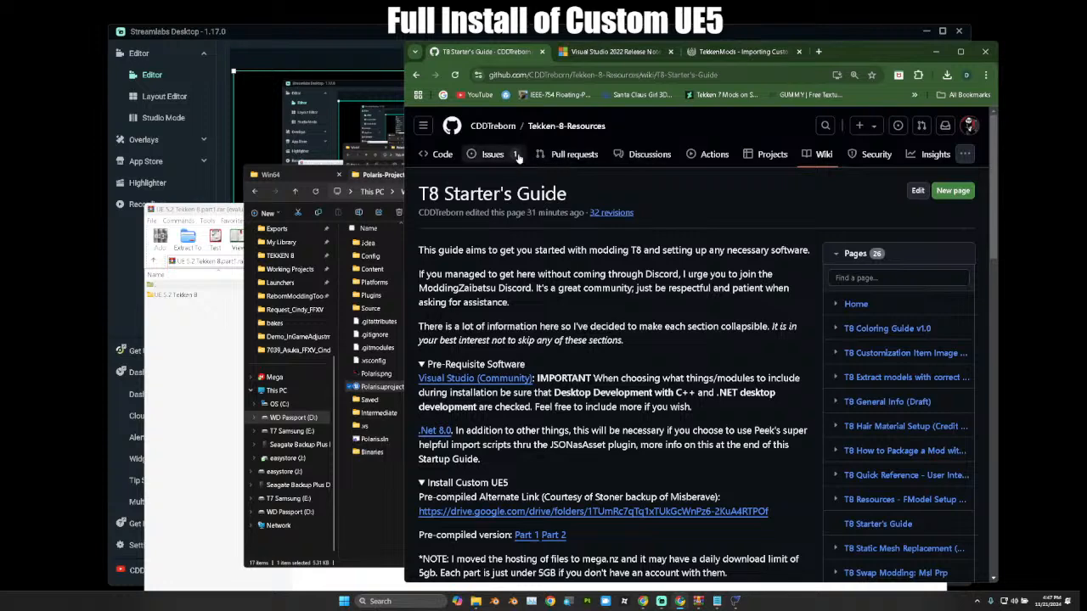
left_click(443, 157)
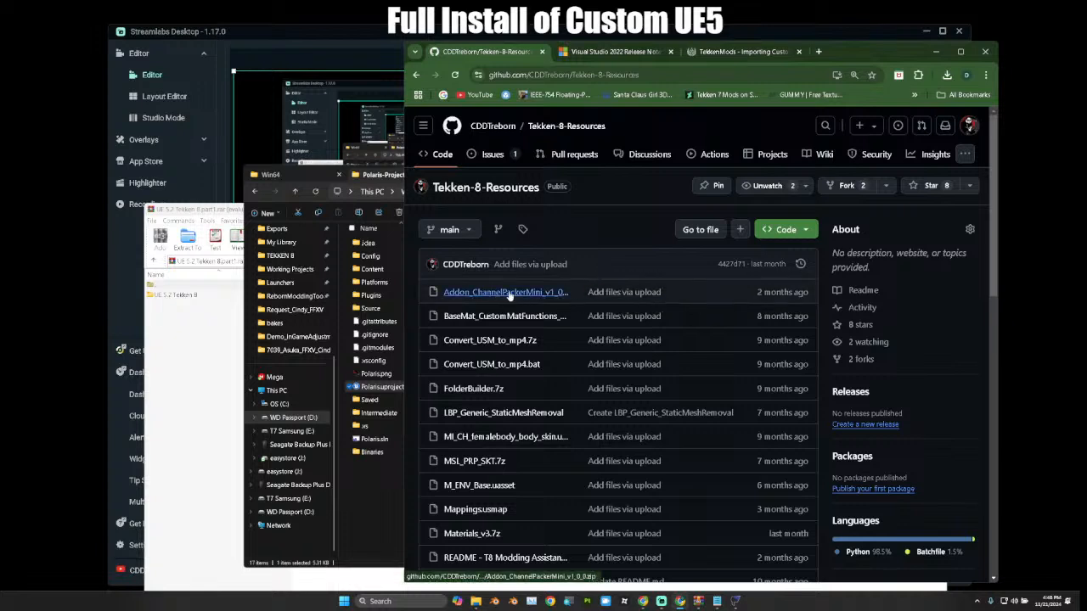
right_click(474, 467)
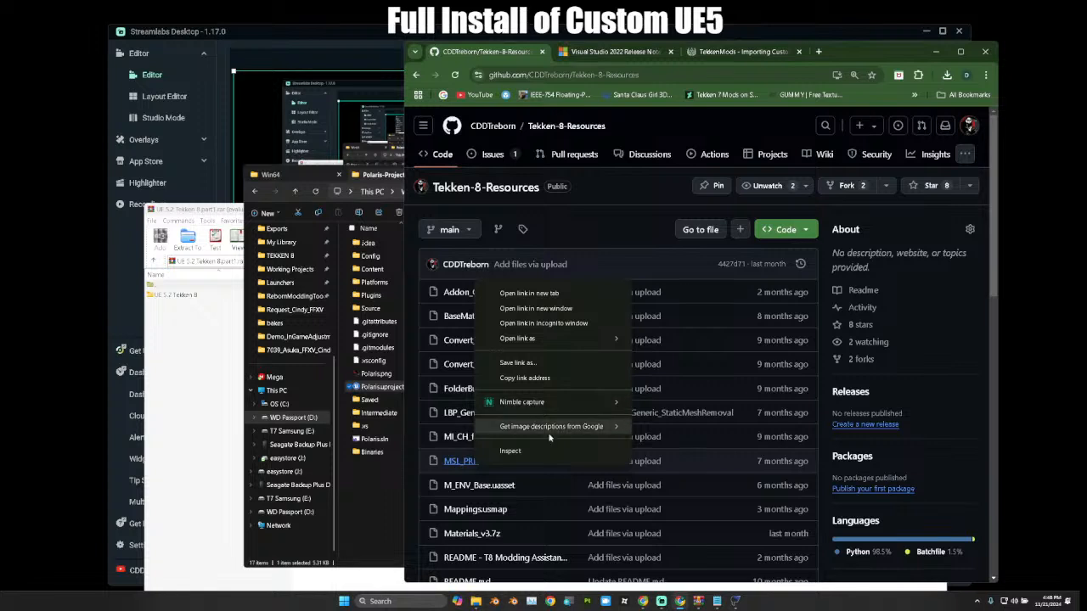
right_click(452, 463)
left_click(452, 464)
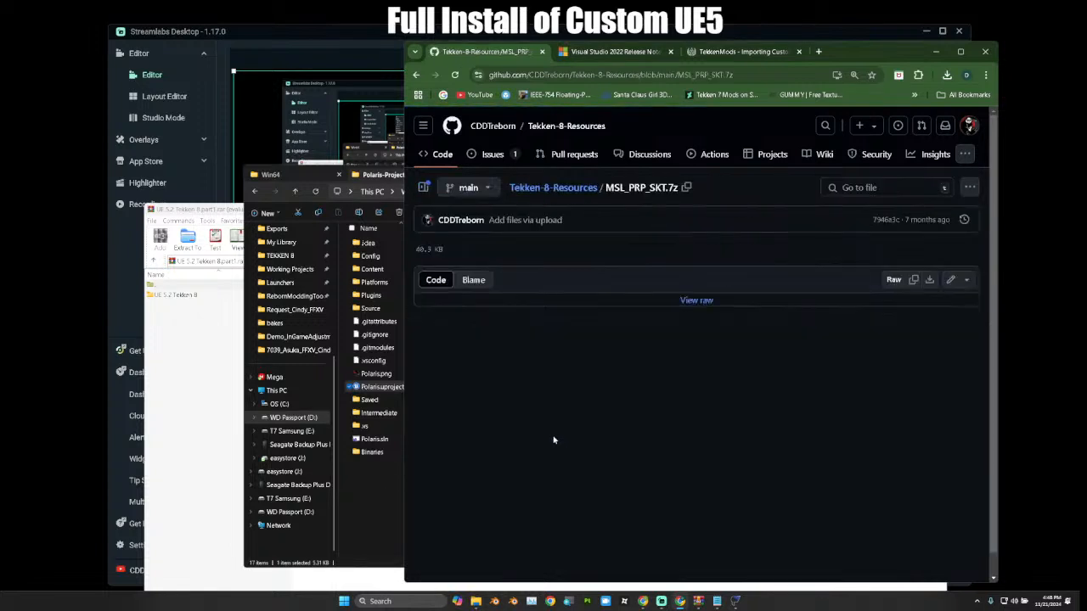
left_click(701, 302)
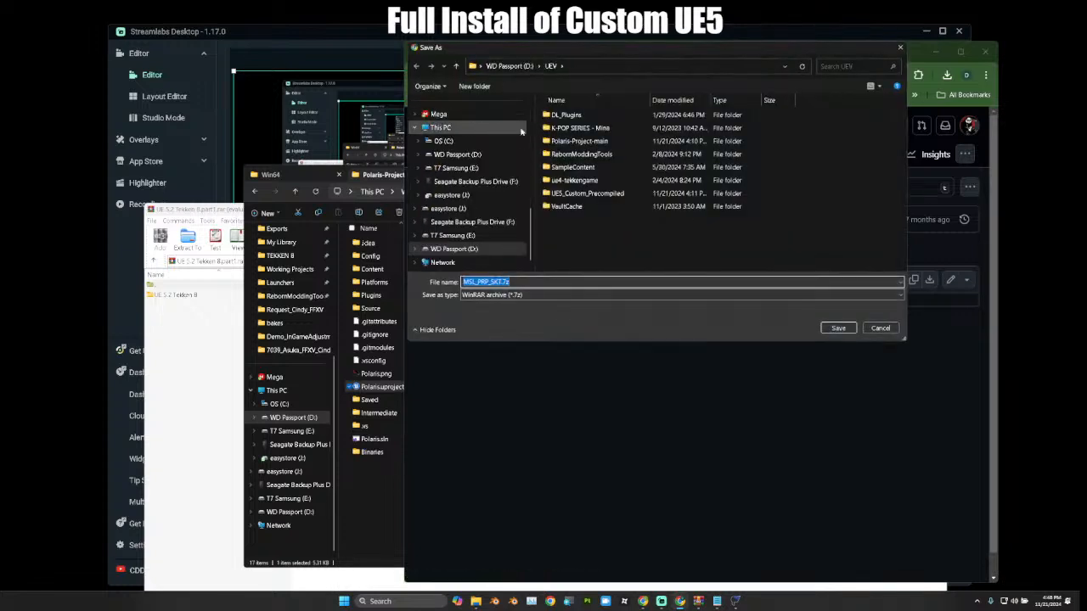
Create a folder named AdditionalStuffForUE5 inside UEV and open it as the save location for MSL_PRP_SKT.7z.
double_click(594, 115)
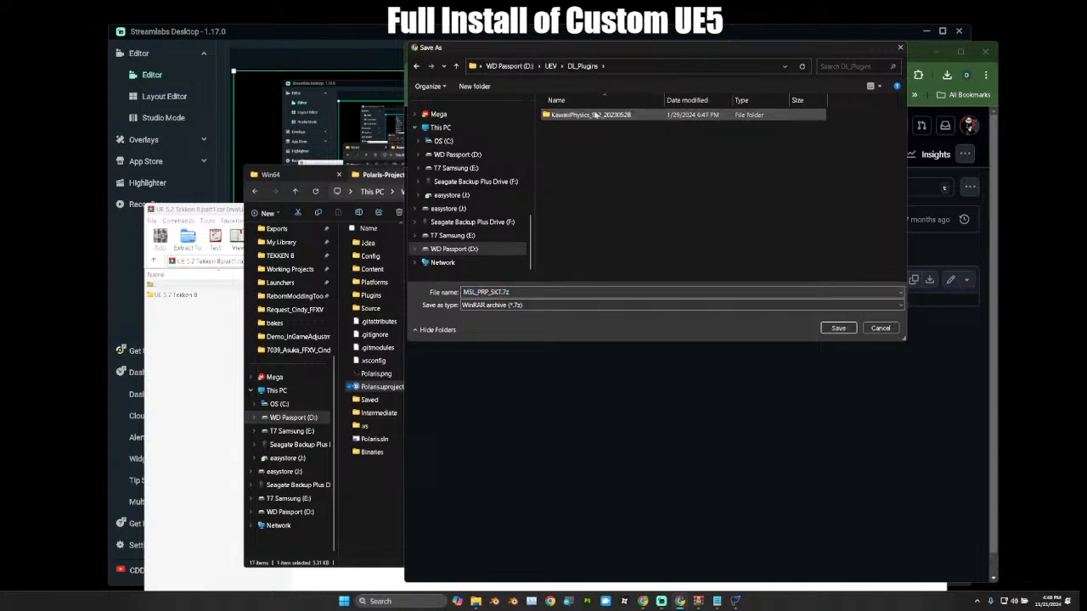
left_click(550, 65)
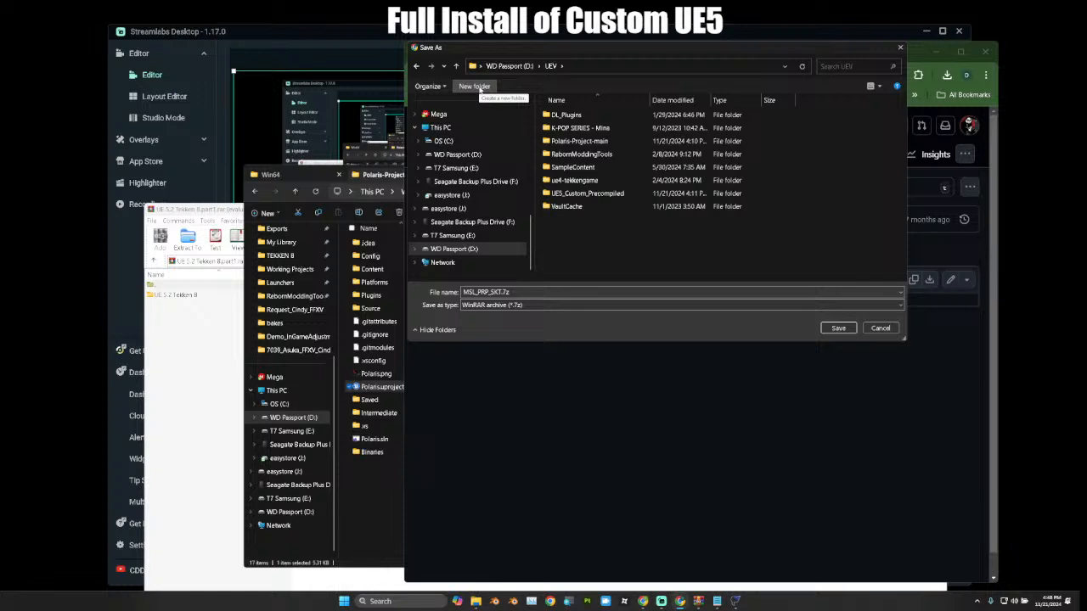
left_click(475, 86)
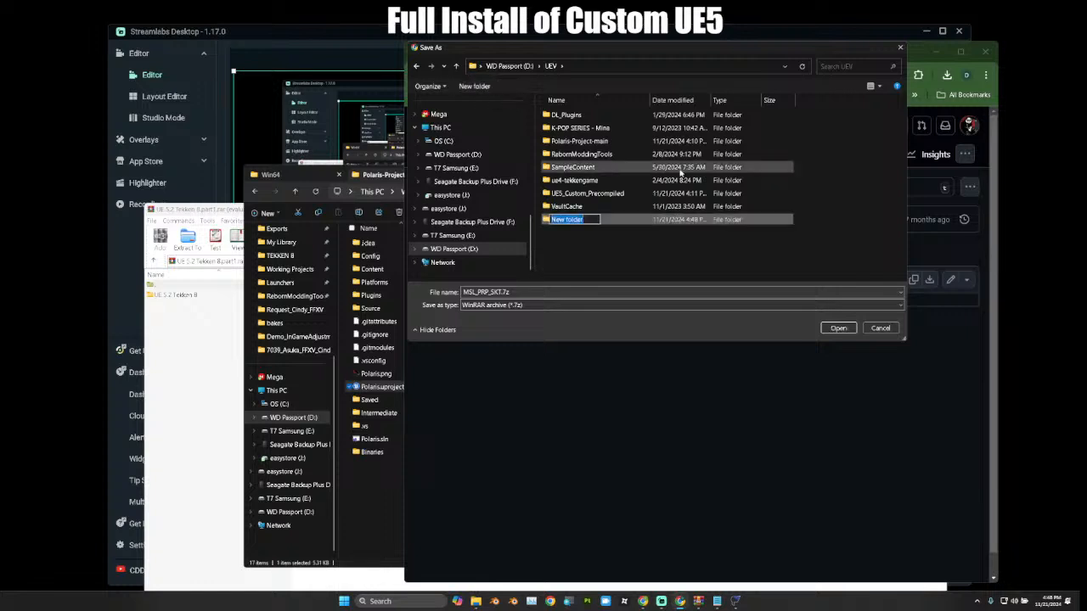
type("AdditionalStuffFor")
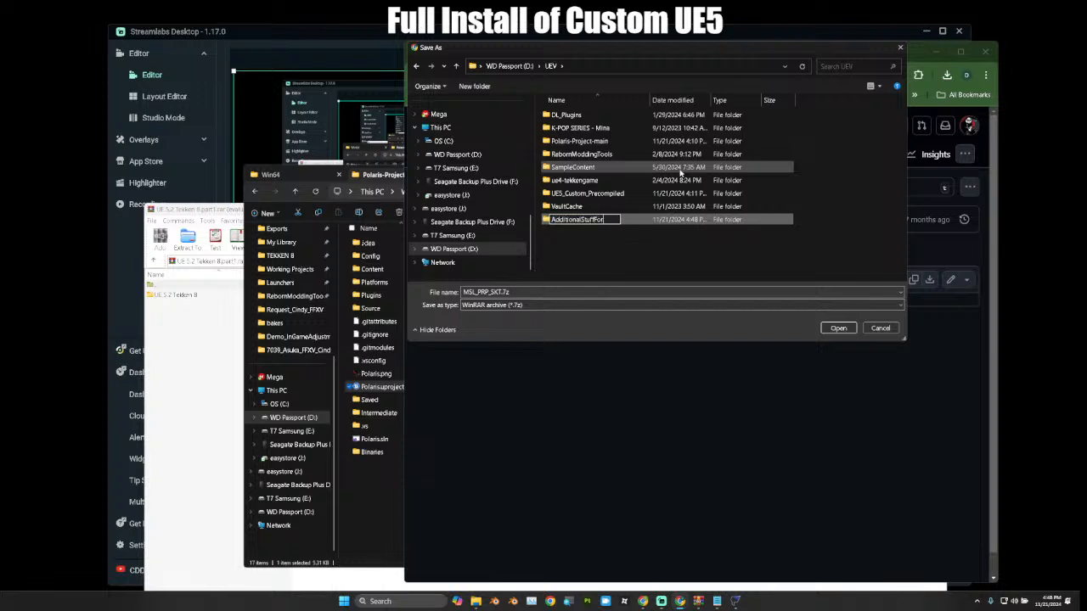
type("UE5")
key("Return")
double_click(597, 221)
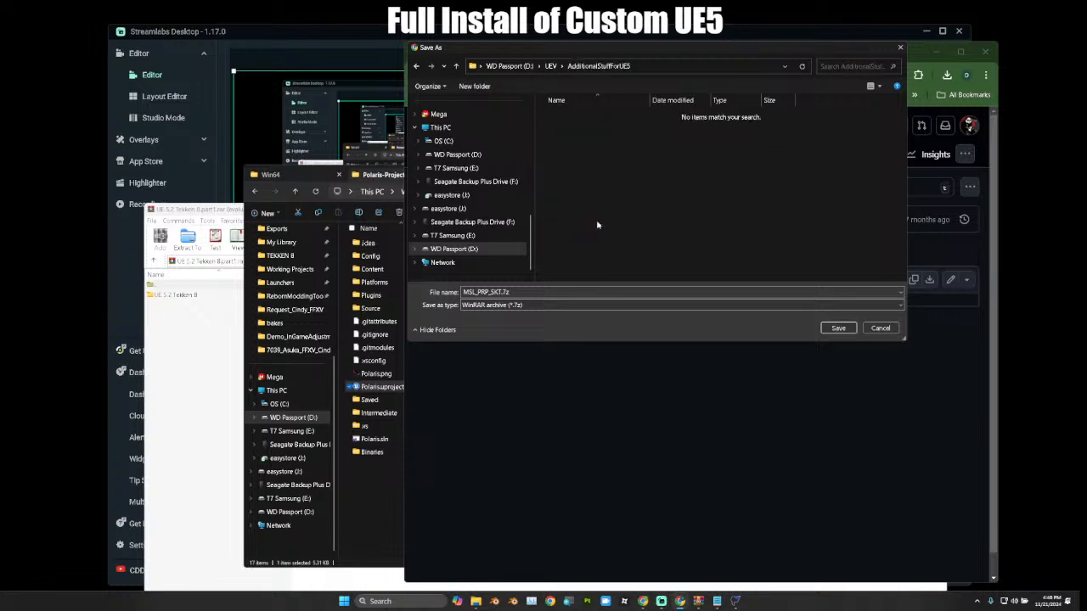
Save MSL_PRP_SKT.7z into the AdditionalStuffForUE5 folder and return to the Tekken-8-Resources file listing.
key("Return")
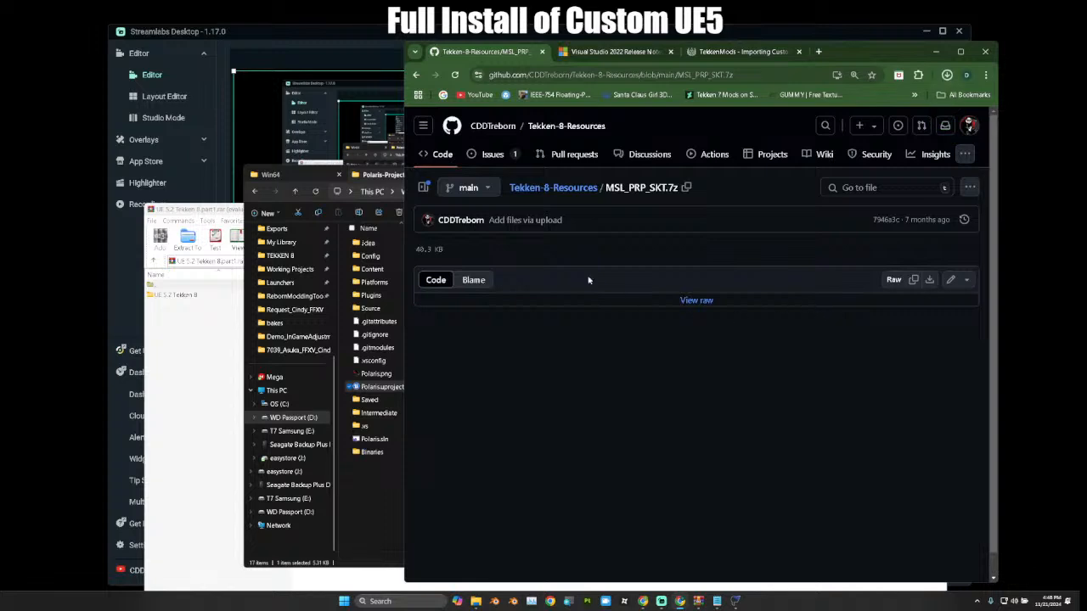
left_click(416, 76)
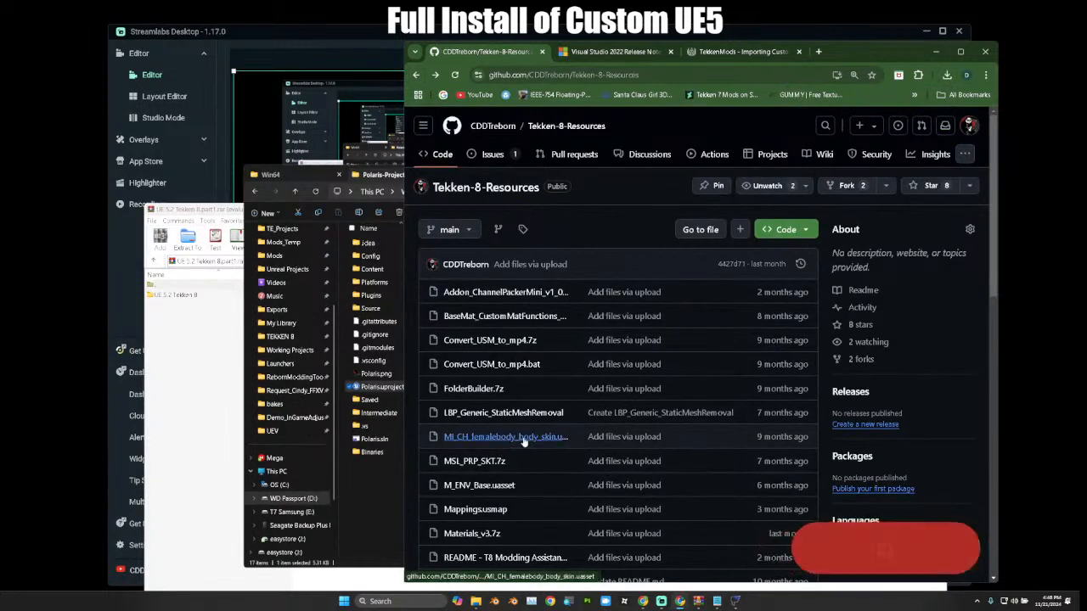
Find Materials_v3.7z in the repository listing and save its raw file into AdditionalStuffForUE5.
scroll(527, 441, "down", 2)
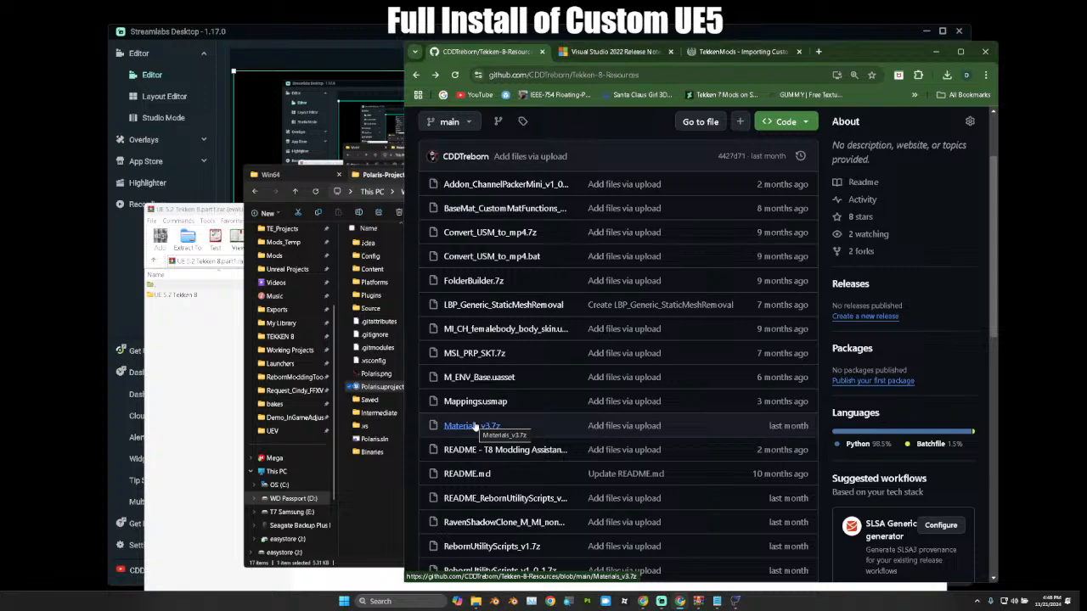
scroll(474, 426, "down", 2)
scroll(474, 426, "down", 3)
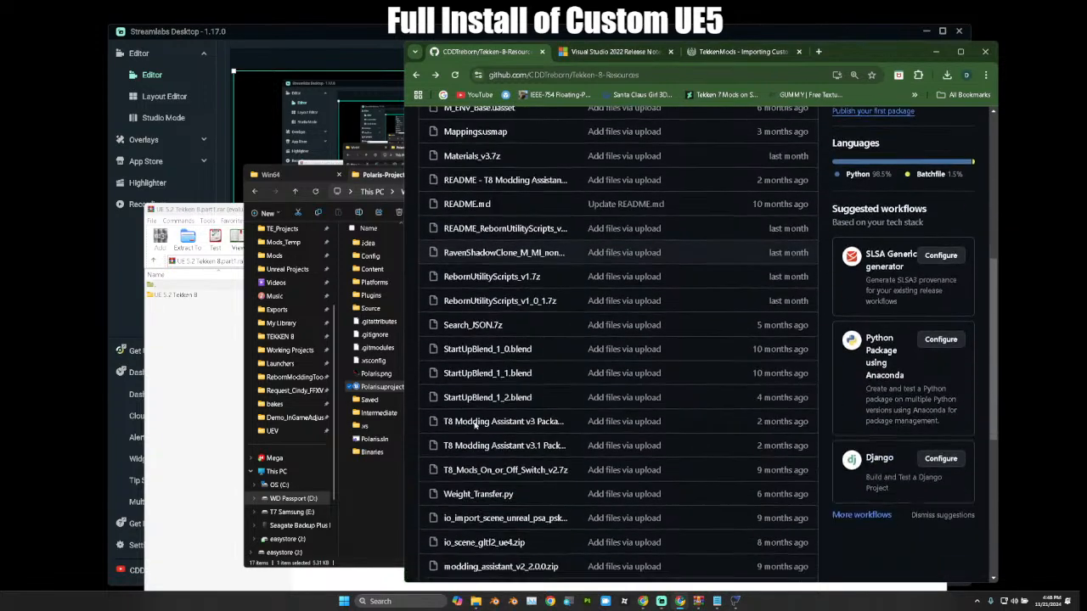
scroll(474, 426, "down", 2)
scroll(478, 424, "down", 1)
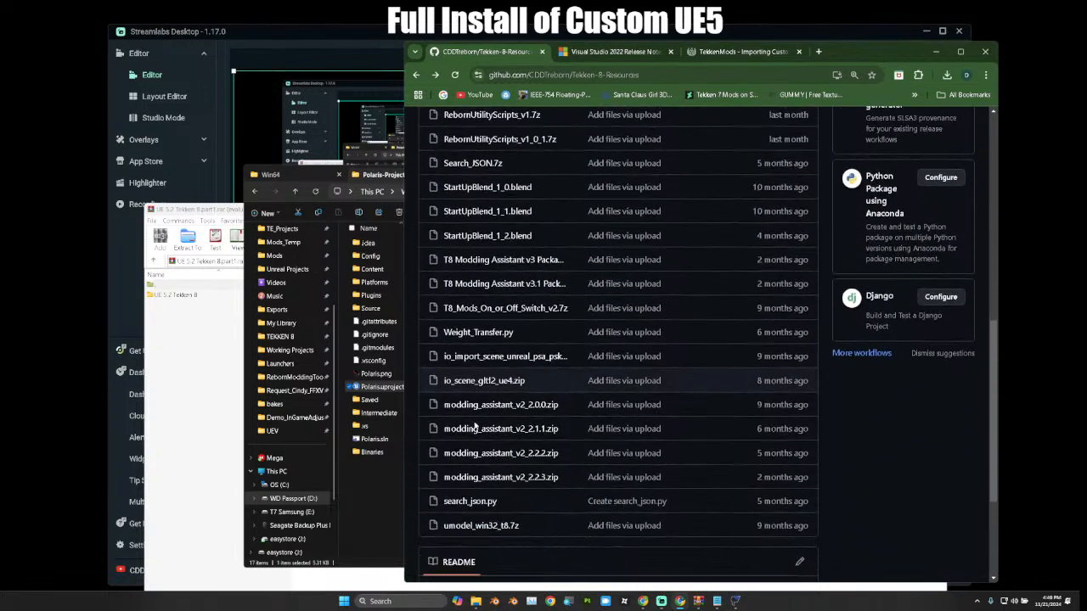
scroll(482, 424, "up", 1)
scroll(481, 422, "up", 2)
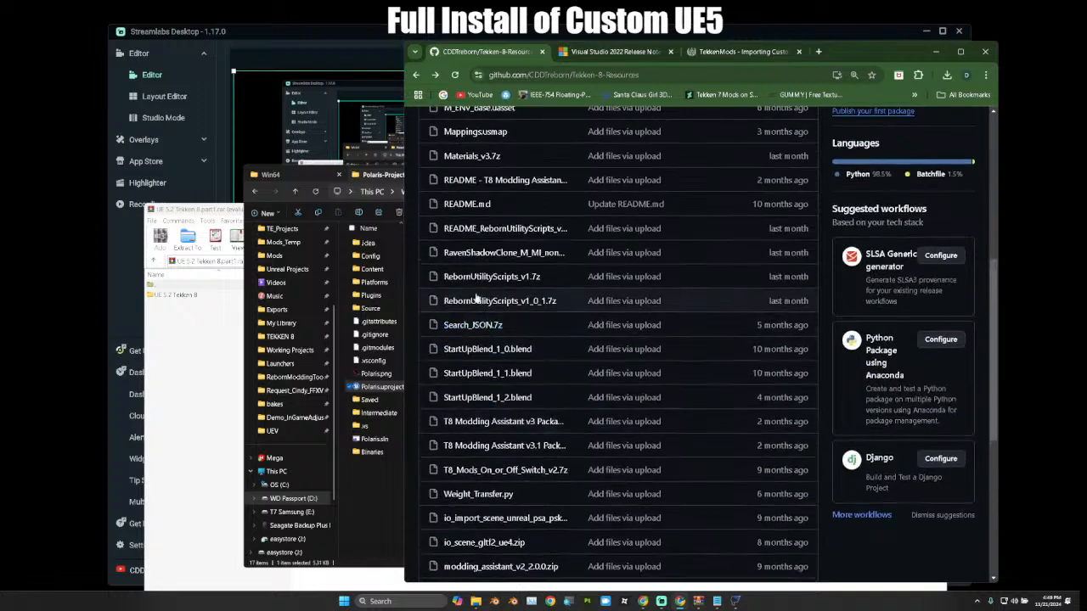
left_click(472, 157)
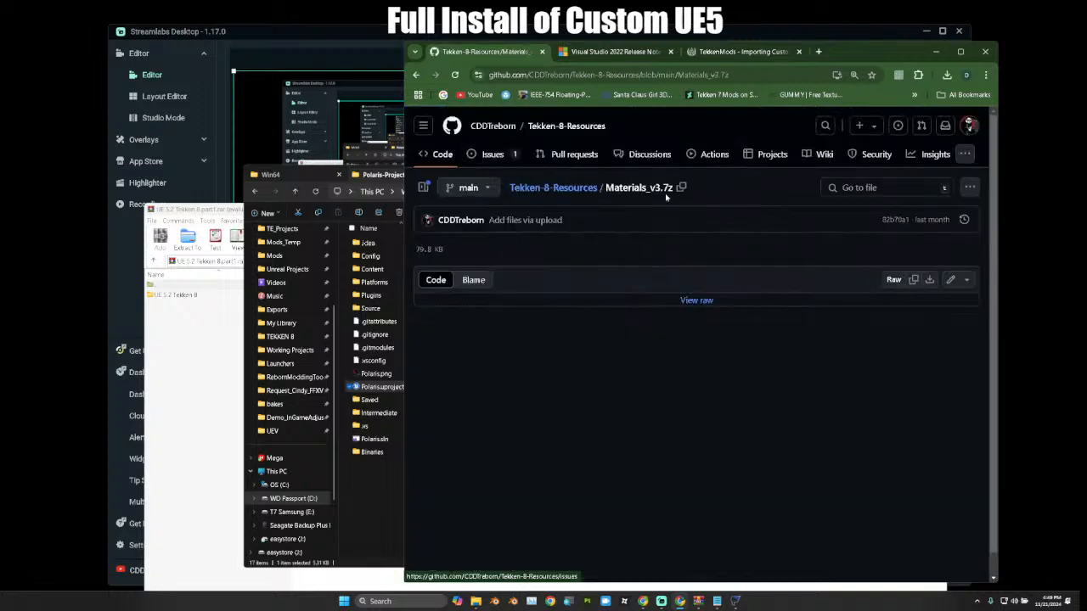
left_click(696, 301)
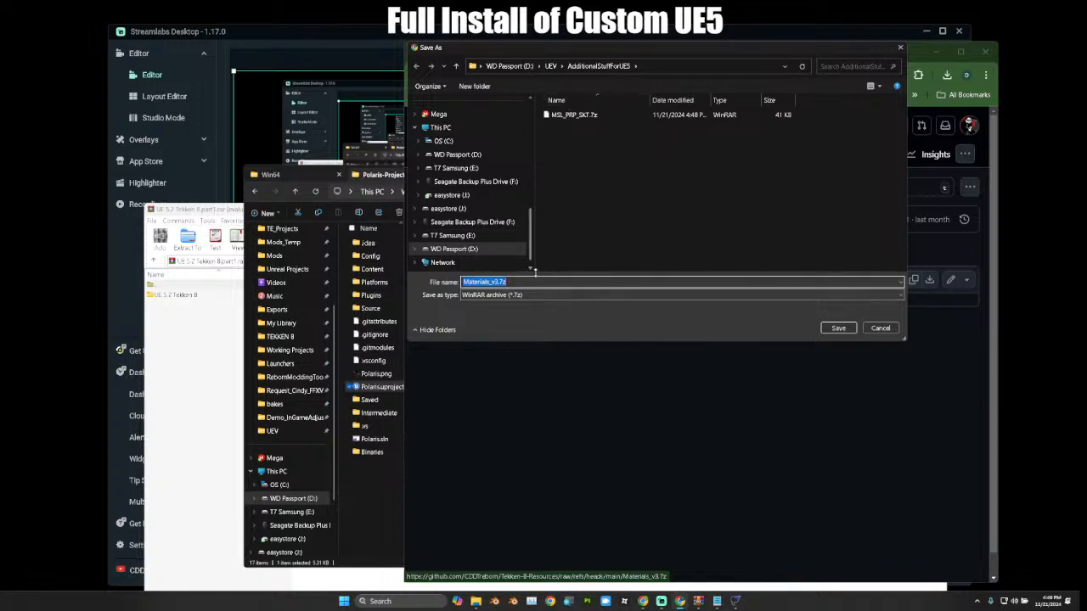
left_click(839, 329)
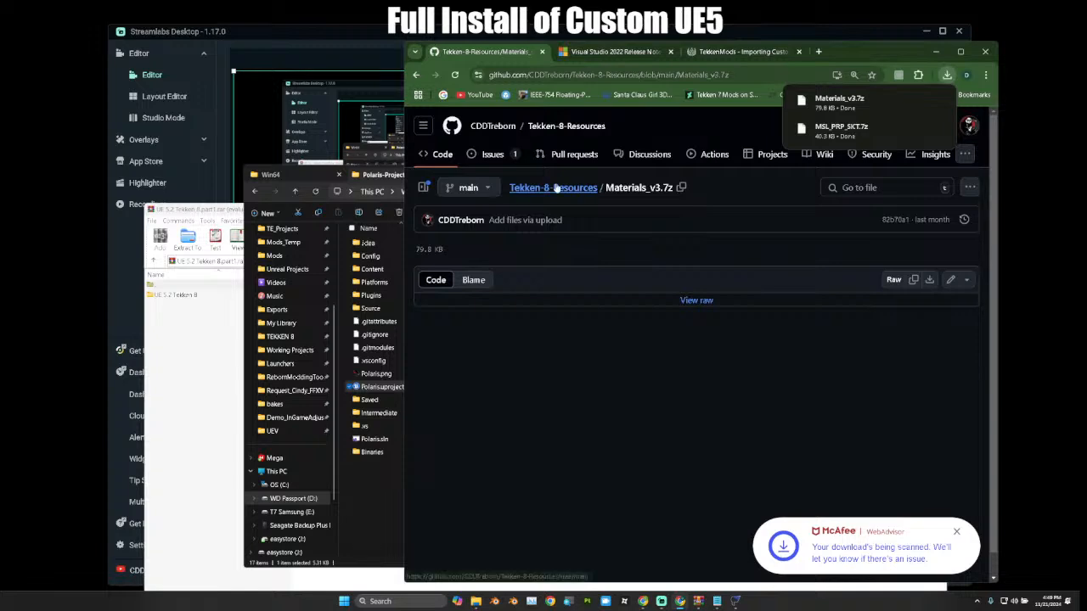
Return to the repository listing, open RebornUtilityScripts_v1_0_1.7z and save its raw file into AdditionalStuffForUE5.
left_click(563, 192)
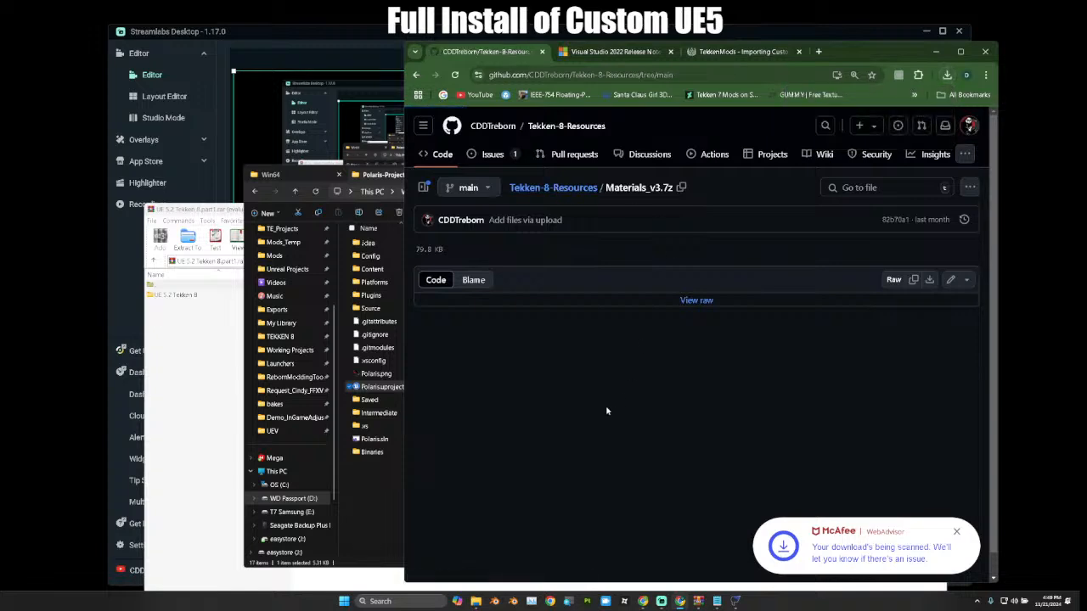
scroll(542, 427, "down", 3)
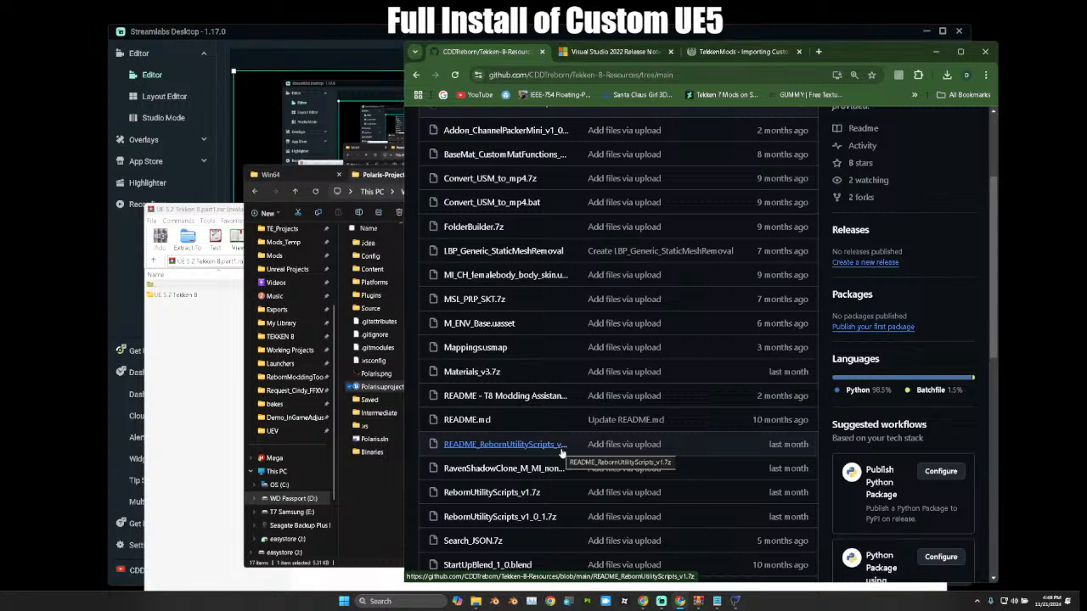
left_click(529, 518)
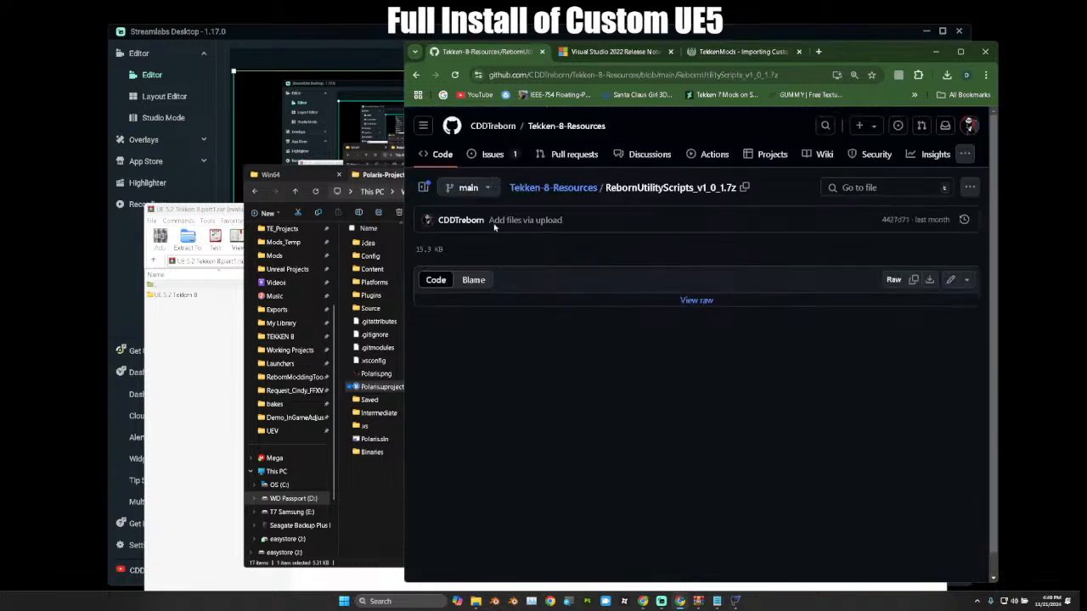
left_click(694, 300)
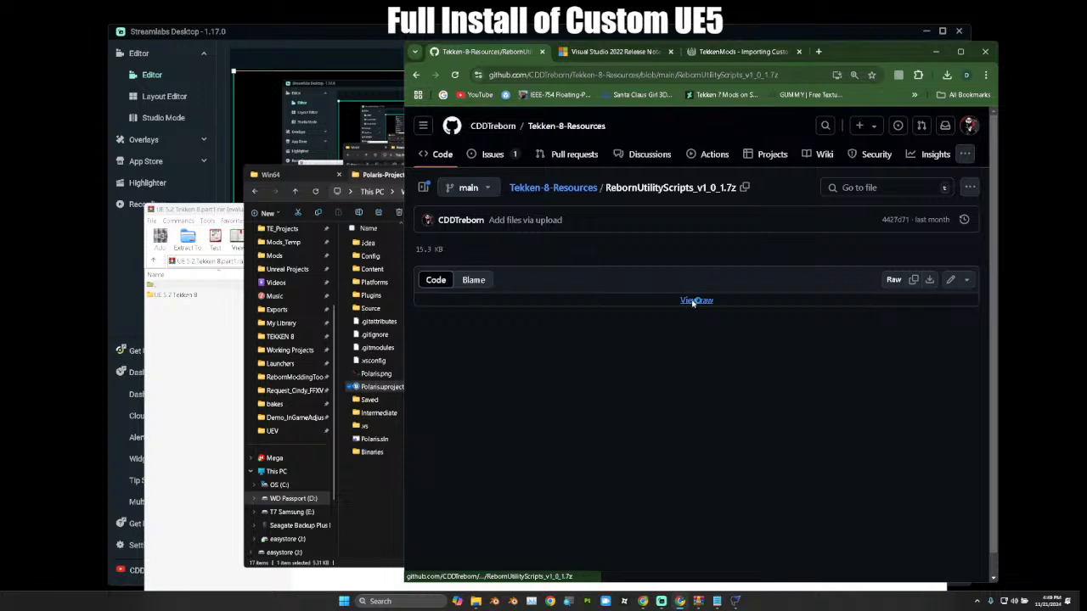
left_click(841, 327)
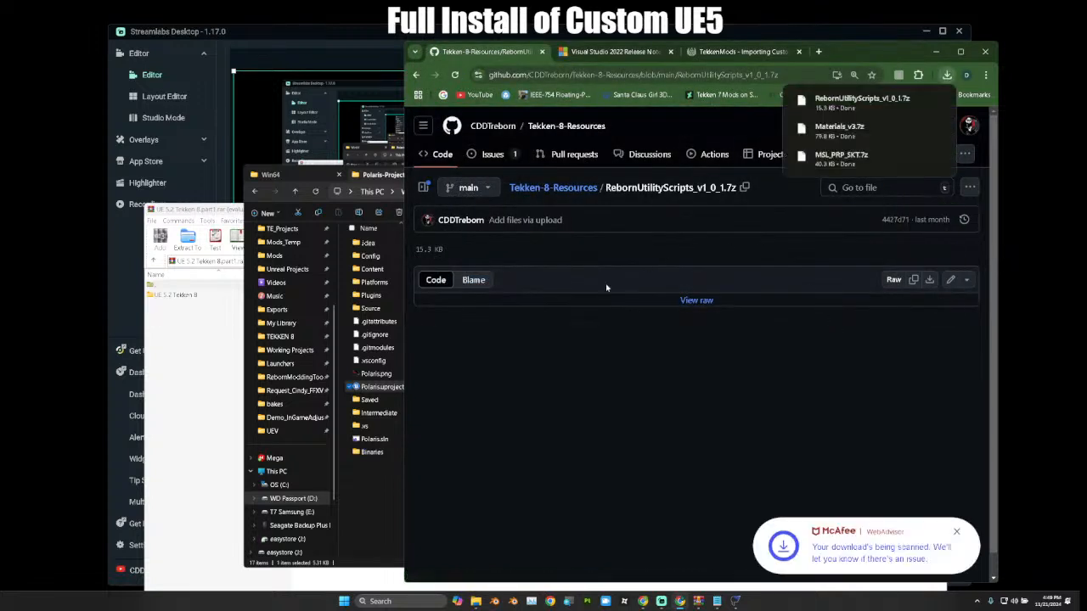
Go back to the repository listing and look through the remaining files down to RavenShadowClone_M_MI_nonHeat.7z.
left_click(553, 188)
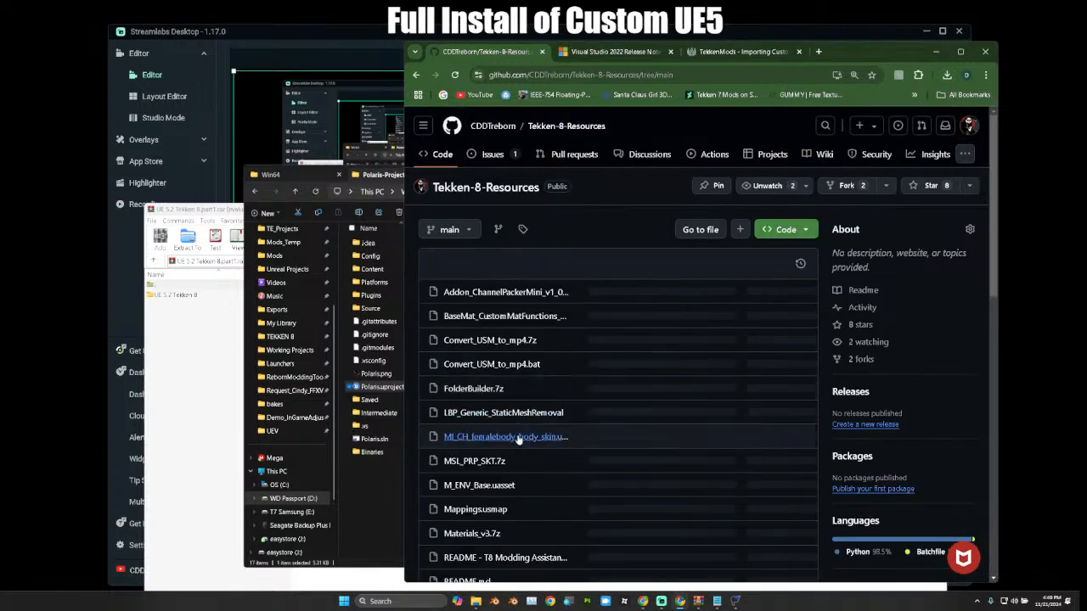
scroll(515, 438, "down", 2)
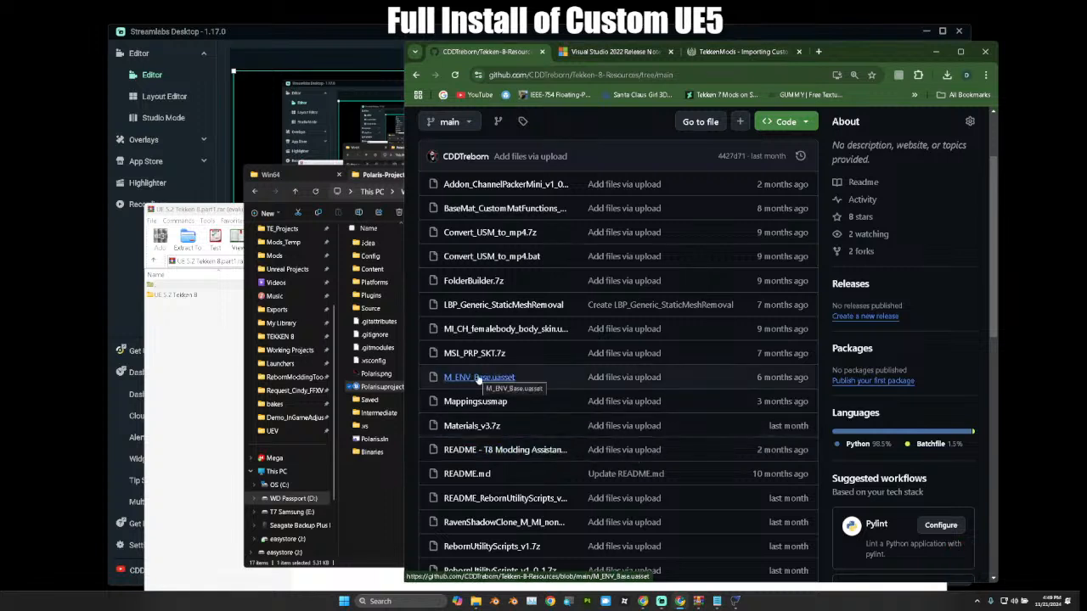
scroll(478, 380, "down", 4)
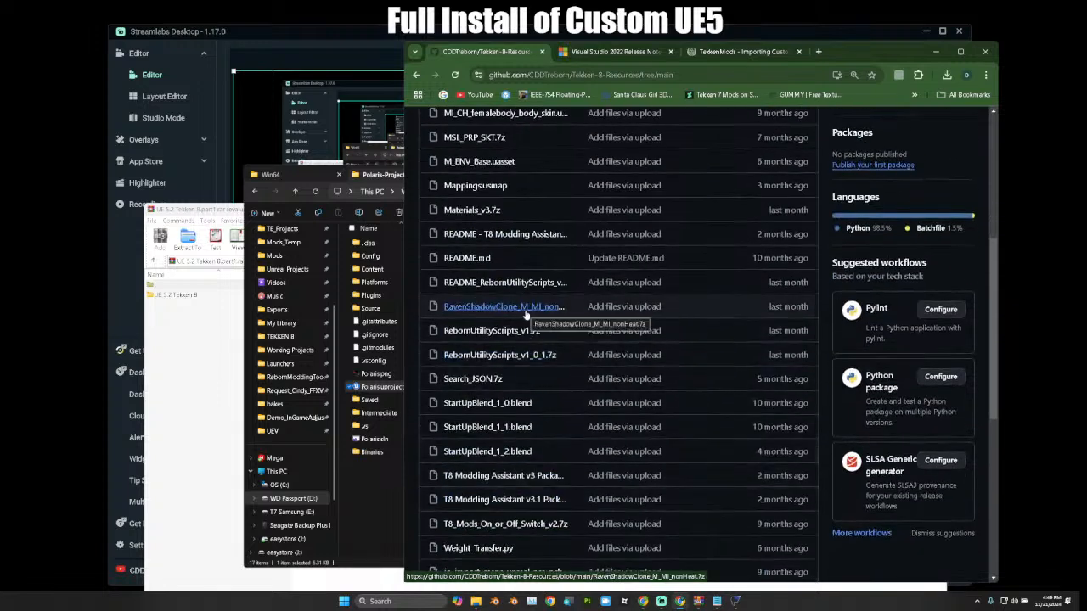
right_click(544, 315)
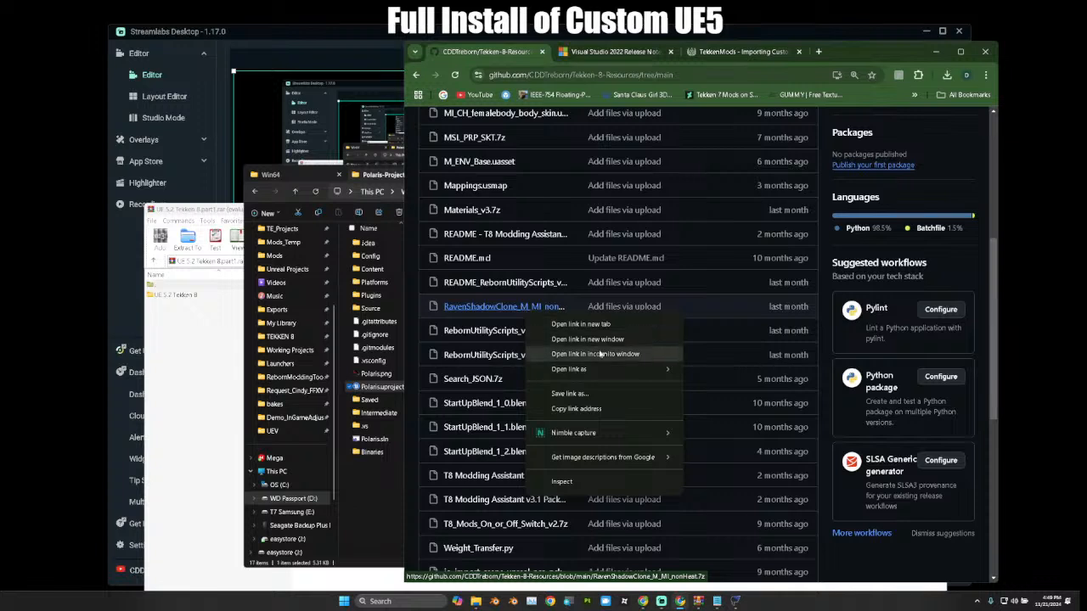
left_click(502, 308)
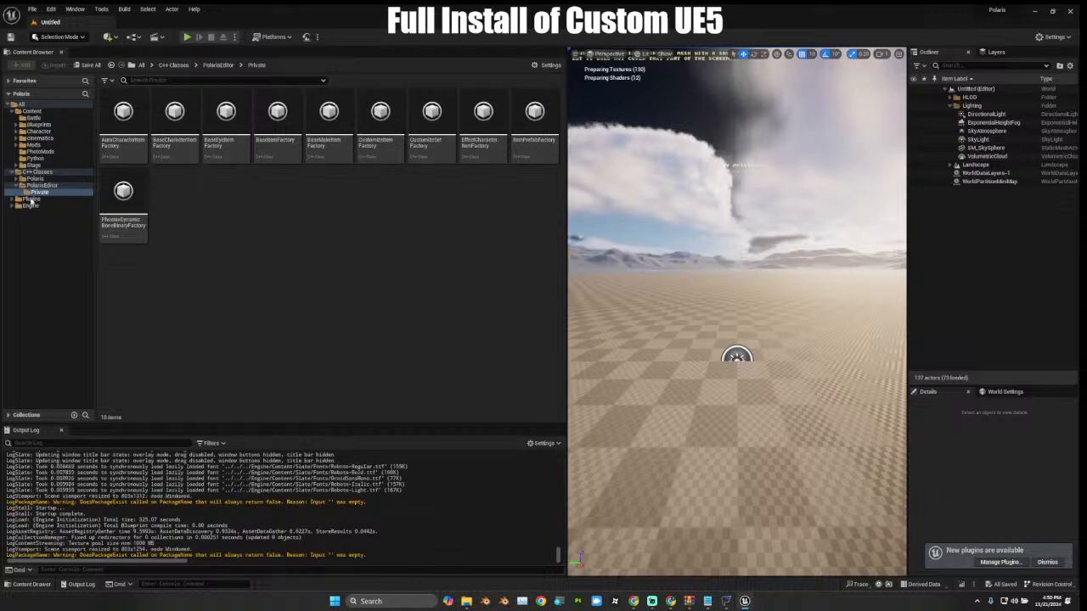
In the Polaris project in Unreal Editor, collapse PolarisEditor and browse the Content folders down to Character/Item/Base_Character_Item.
left_click(17, 193)
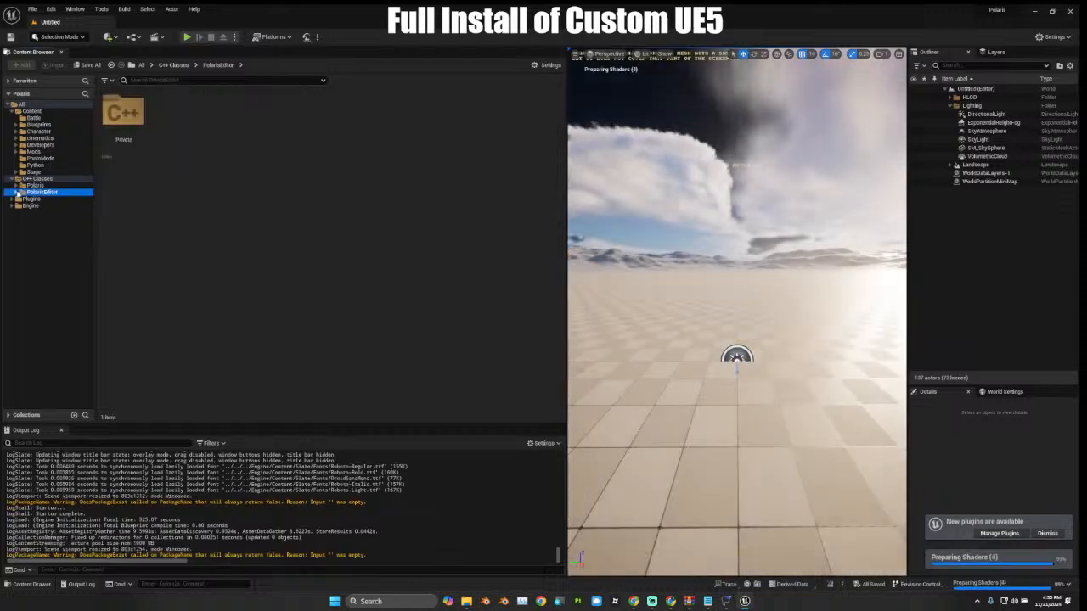
left_click(32, 118)
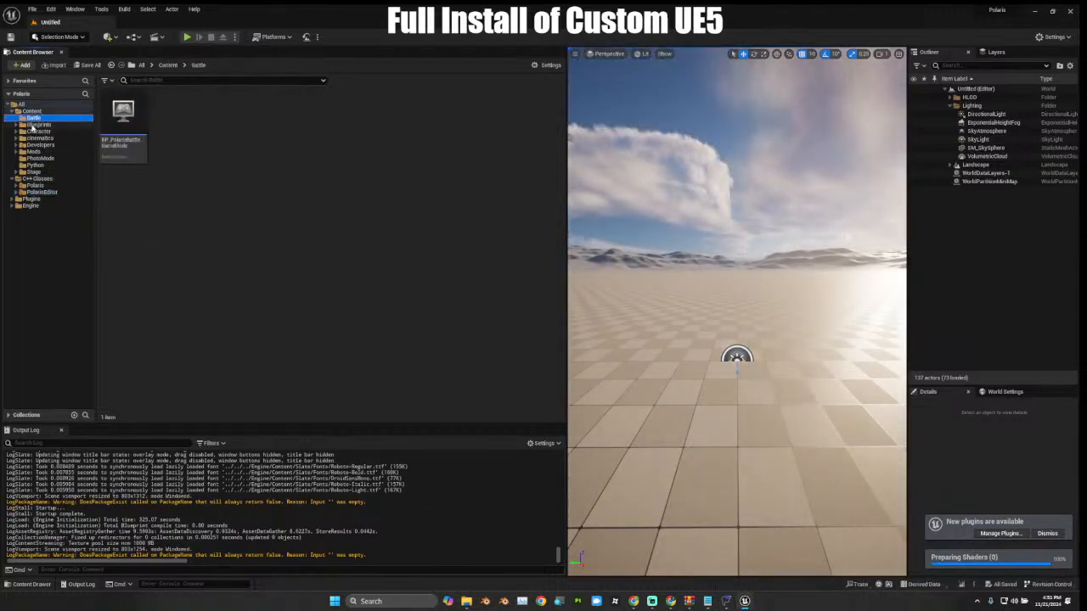
left_click(32, 111)
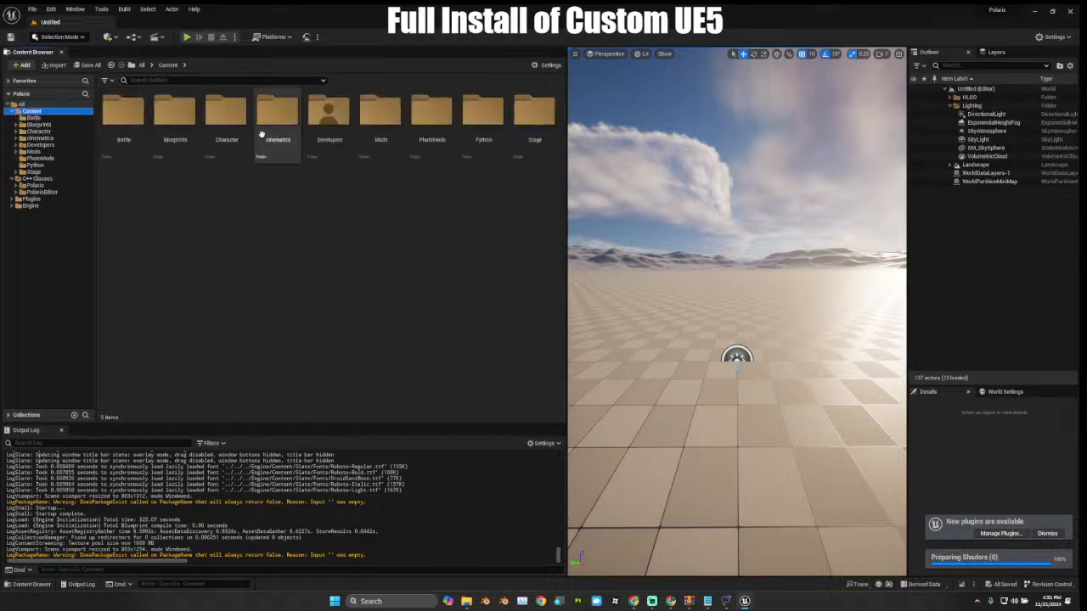
double_click(238, 115)
double_click(132, 110)
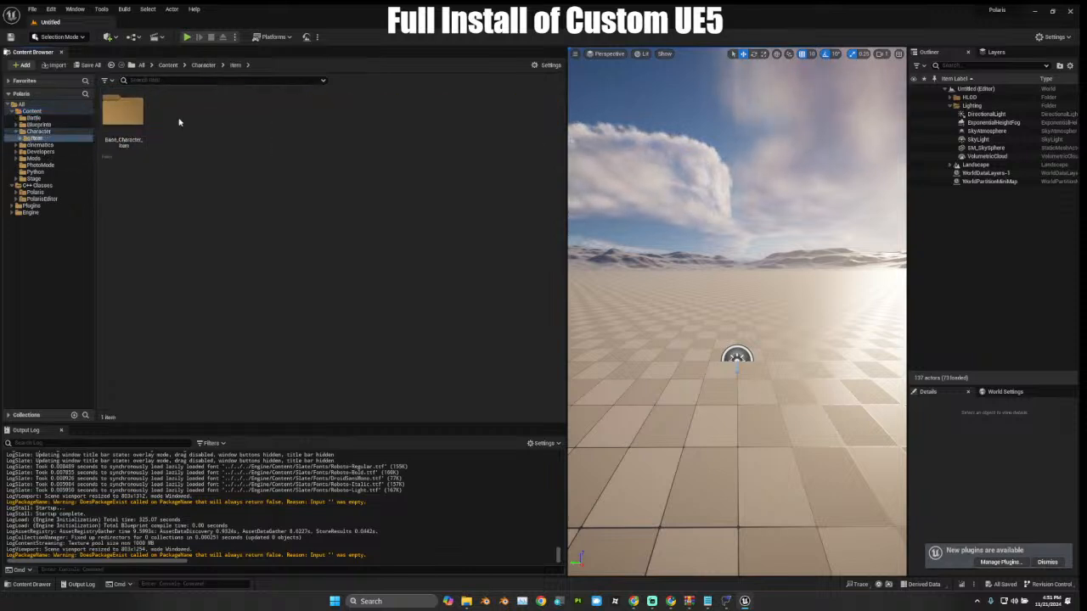
double_click(123, 119)
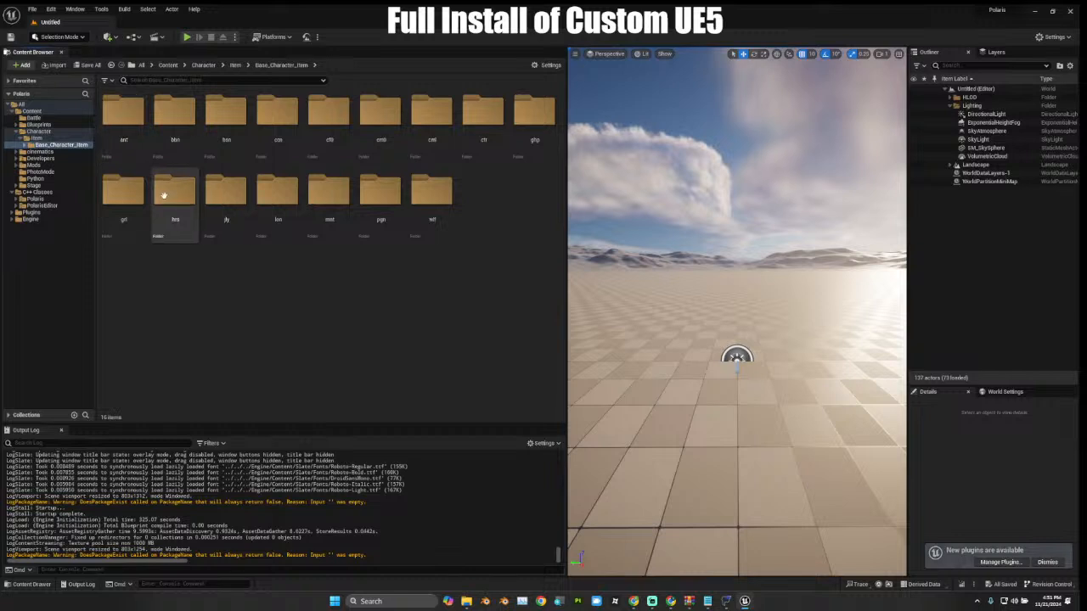
Expand Base_Character_Item and examine the item assets in the cf0/bdu subfolder and in the ctr folder's subfolder.
left_click(25, 146)
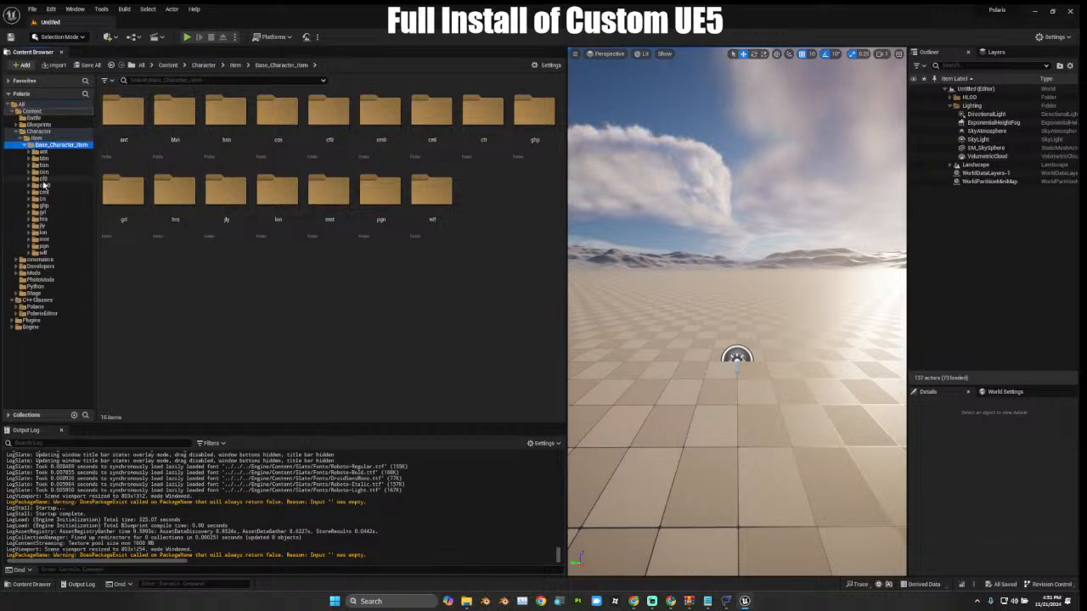
left_click(42, 179)
double_click(123, 112)
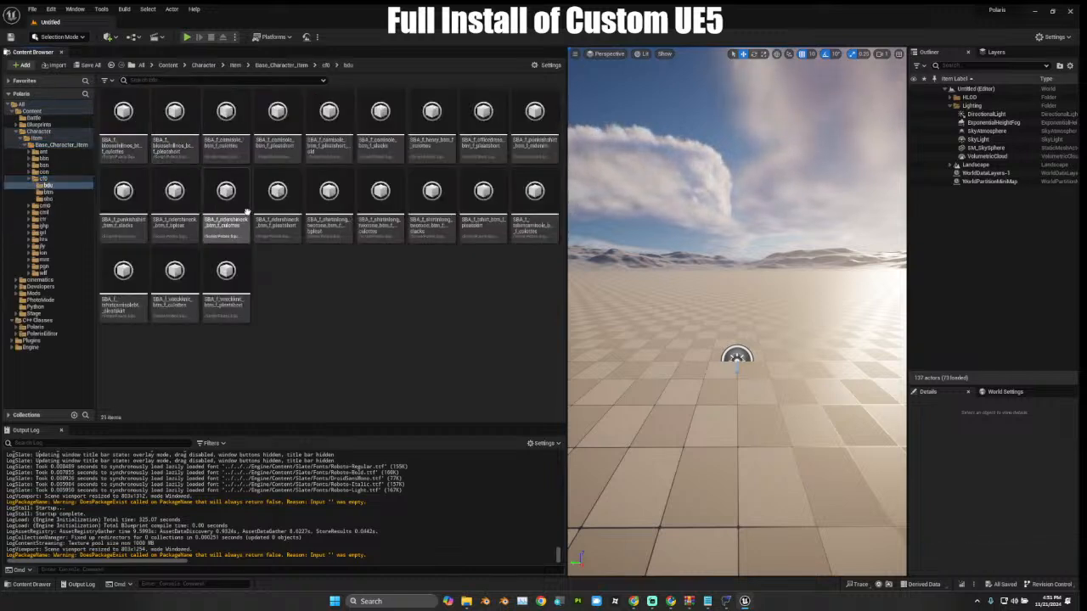
left_click(30, 205)
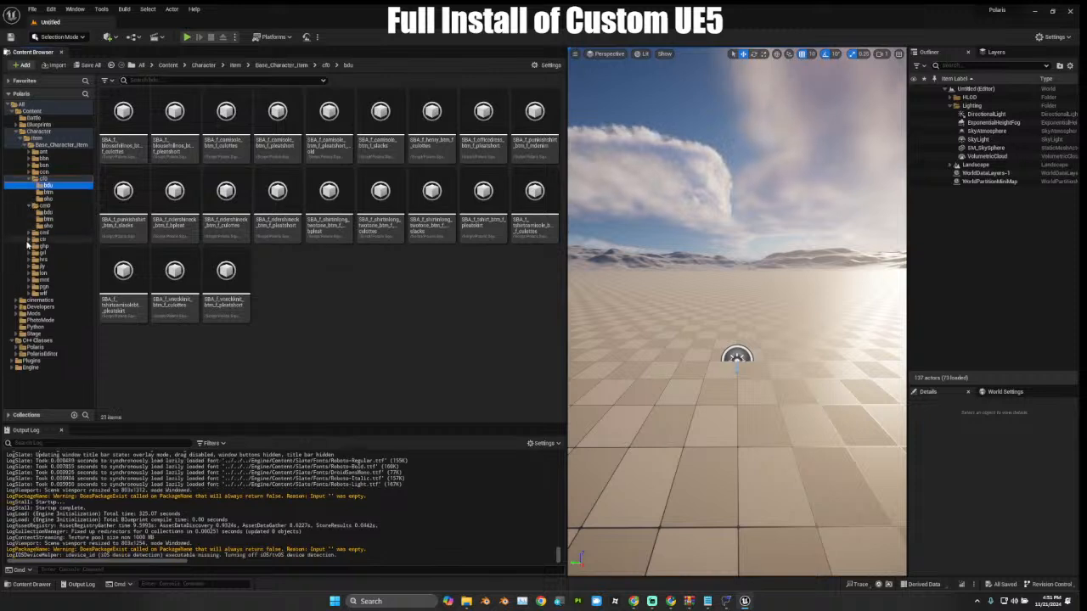
left_click(29, 240)
left_click(46, 246)
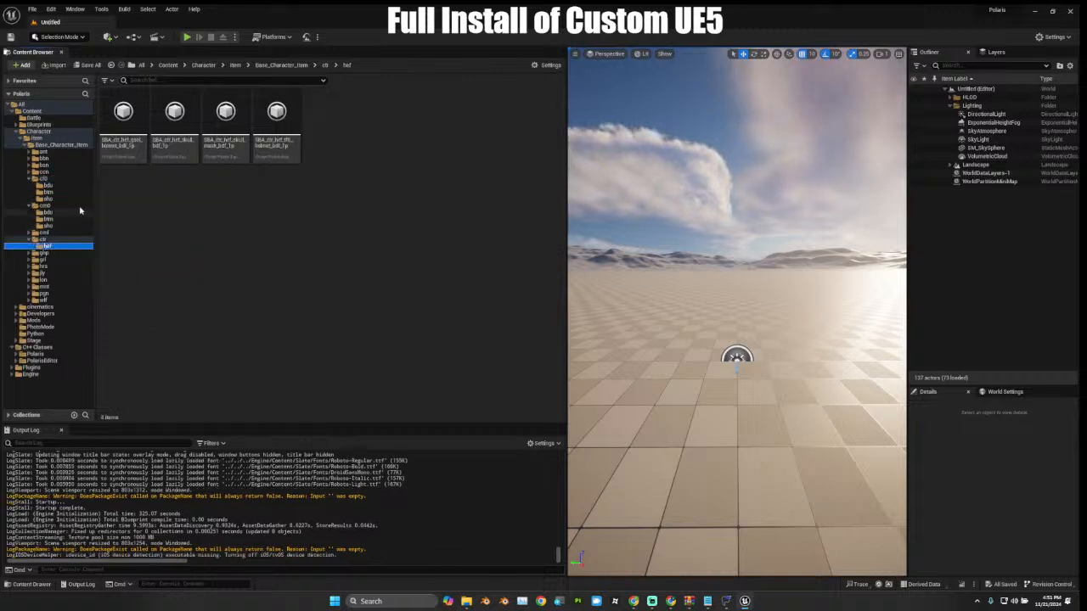
Check the contents of the project's Python, Stage and PhotoMode folders.
left_click(26, 335)
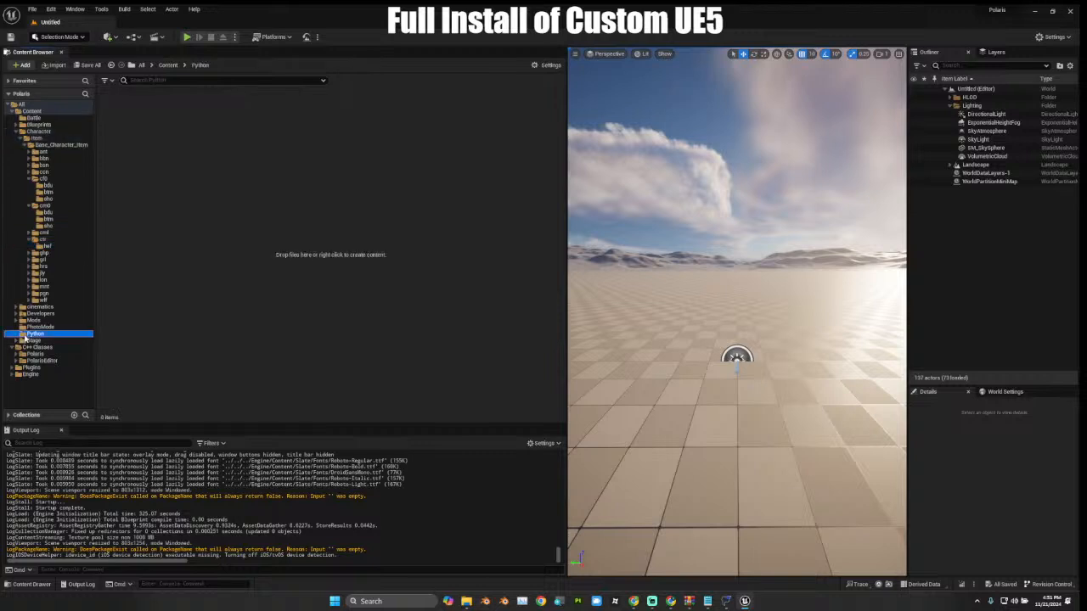
left_click(44, 341)
left_click(34, 335)
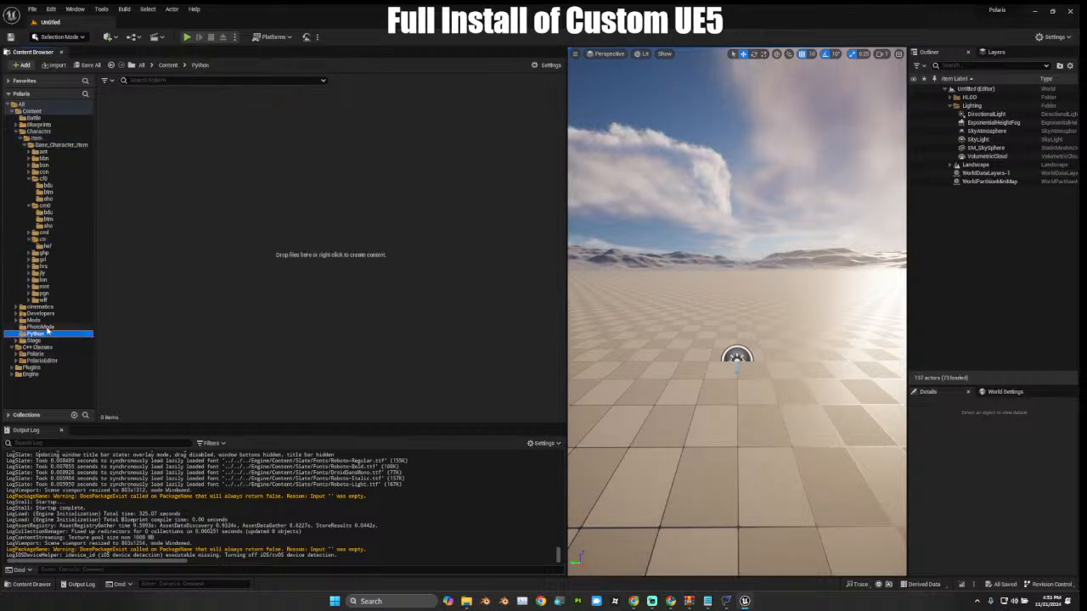
left_click(27, 327)
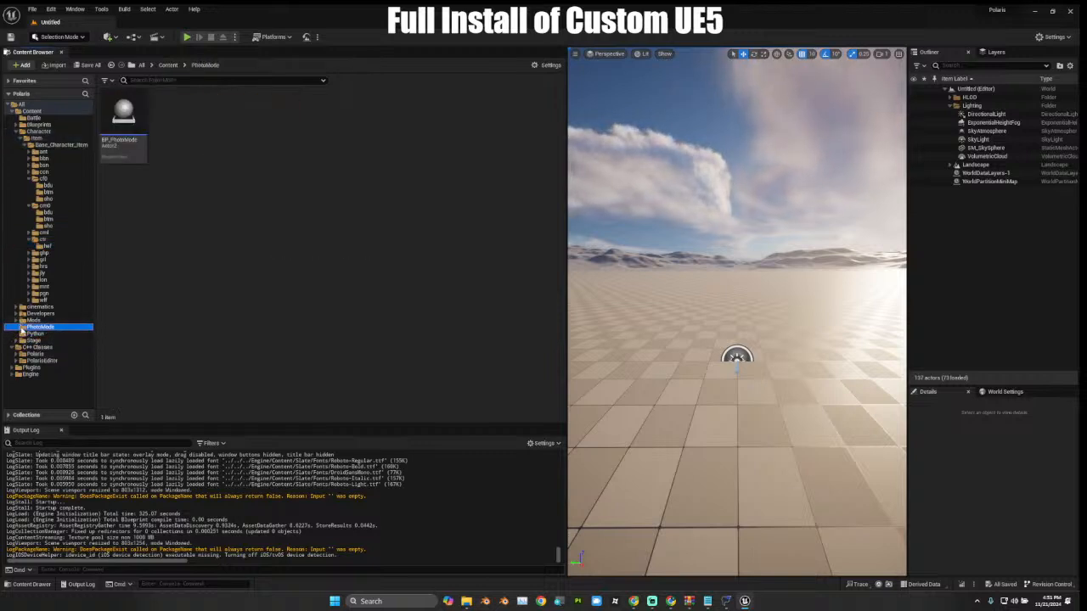
Collapse the expanded Character folder tree and go back to the top-level Content folder.
left_click(31, 205)
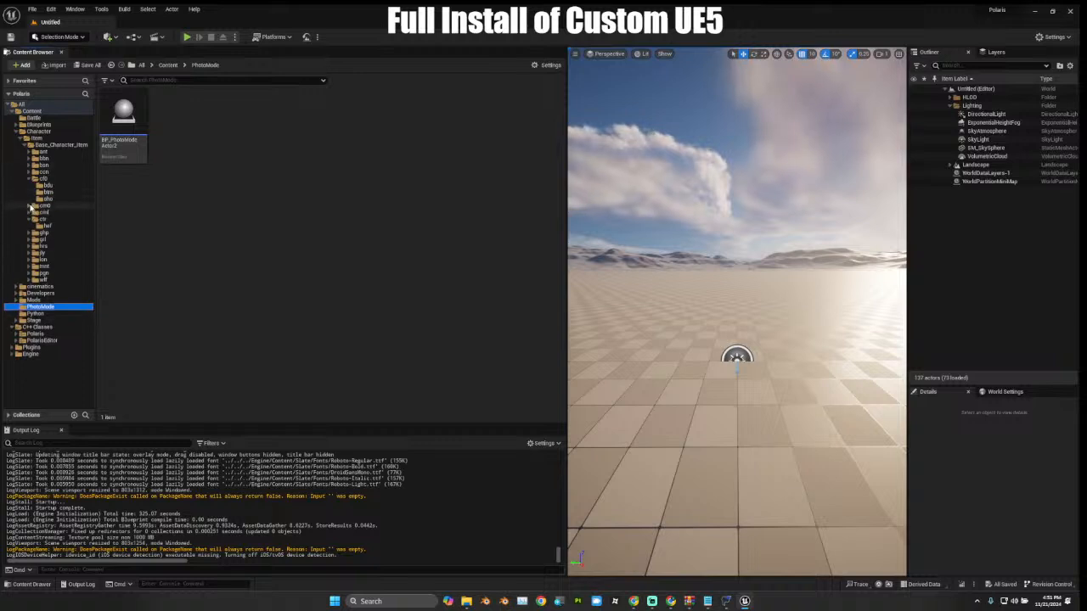
left_click(30, 178)
left_click(24, 138)
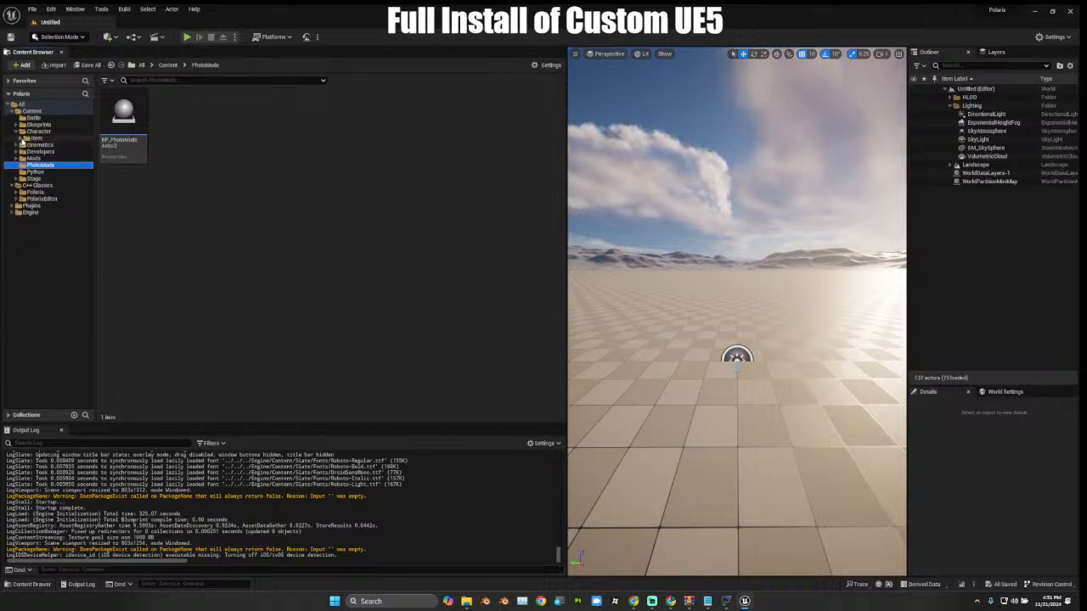
left_click(17, 131)
left_click(285, 196)
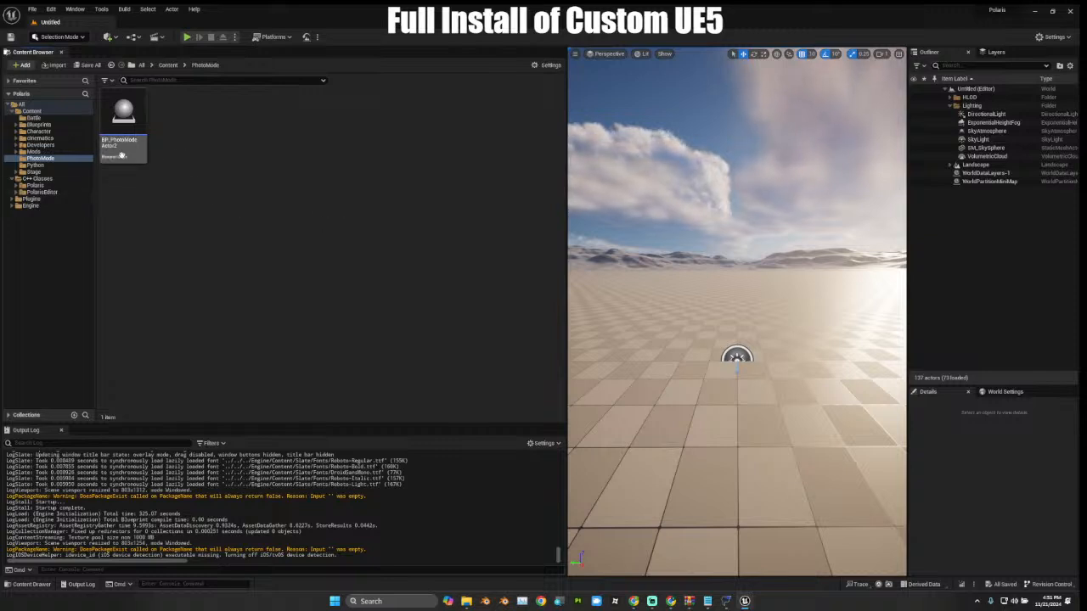
left_click(51, 112)
left_click(281, 237)
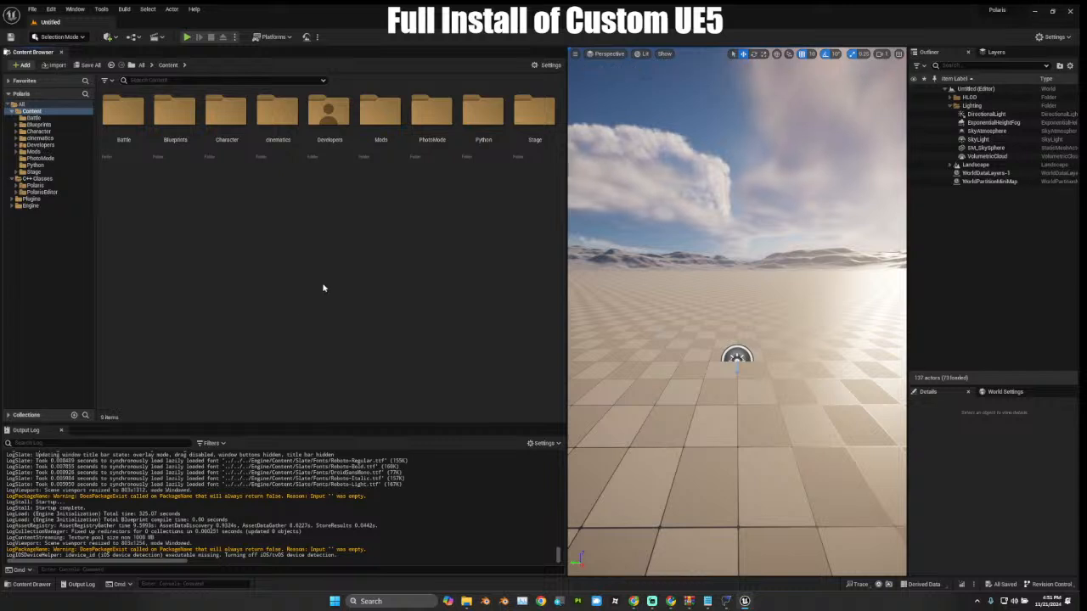
Switch to Chrome and open the T8 Starter Guide from the Tekken-8-Resources GitHub wiki.
left_click(541, 602)
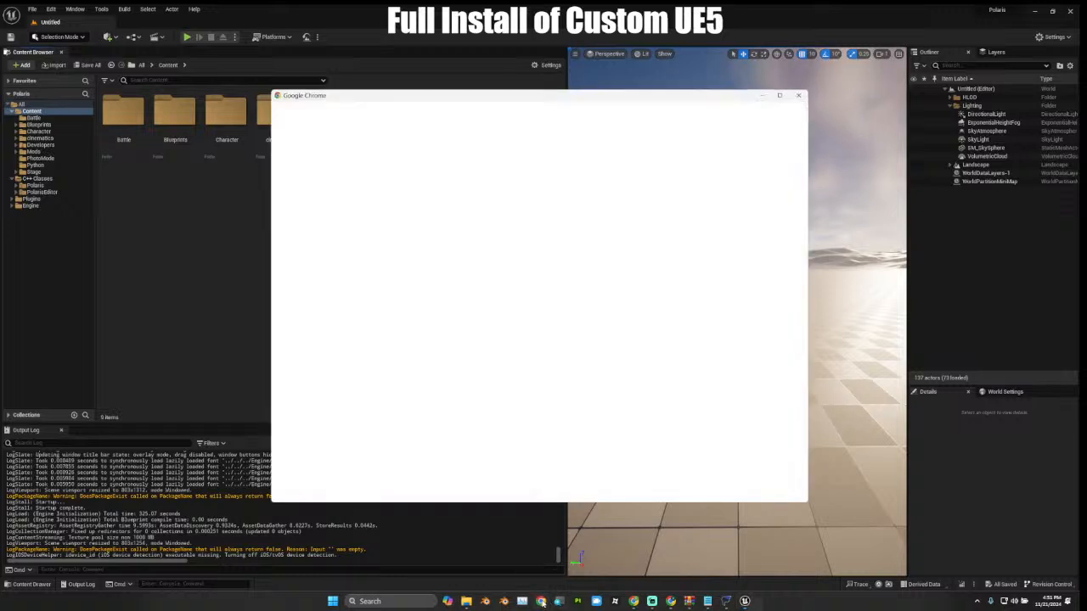
left_click(512, 272)
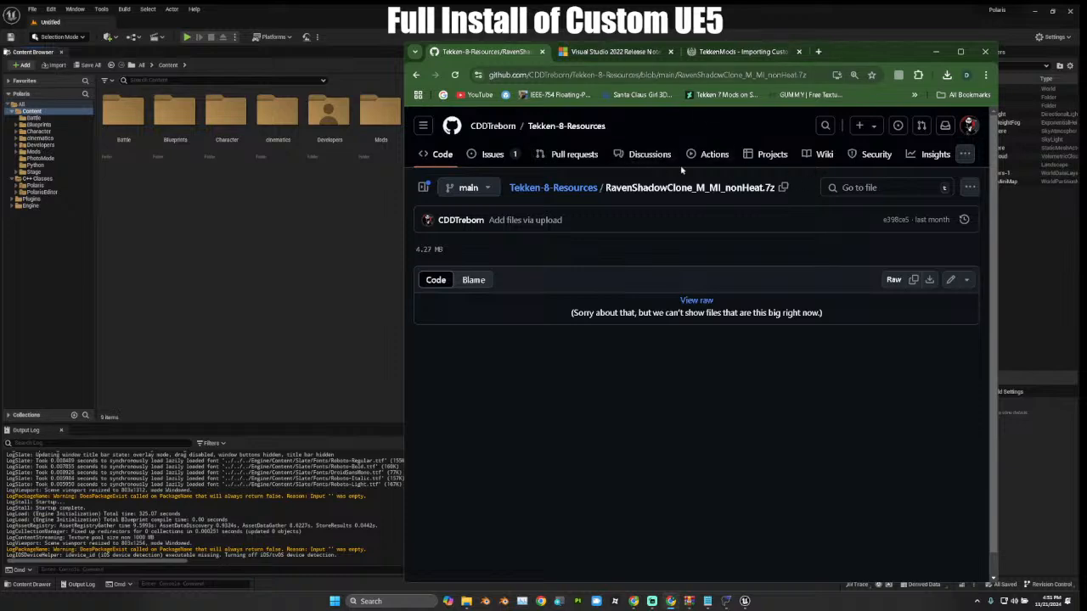
left_click(824, 157)
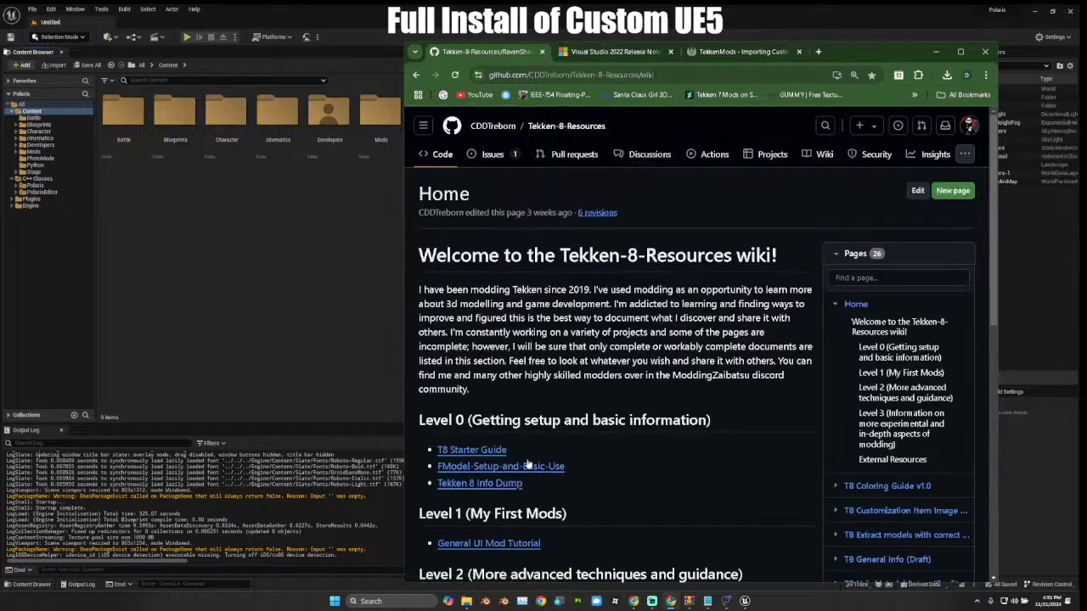
left_click(476, 454)
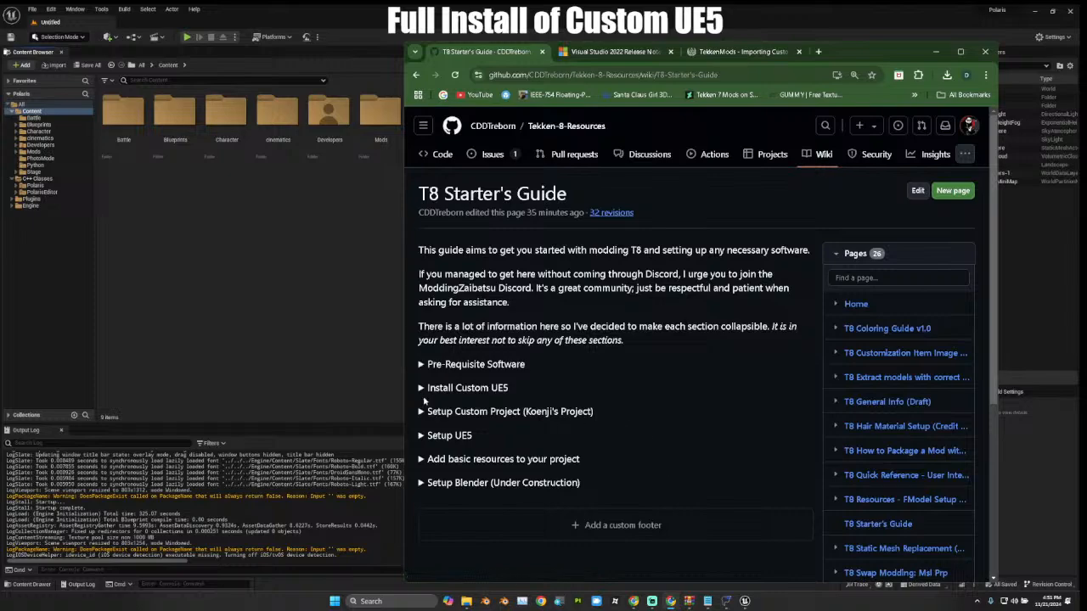
Read through the guide's Setup Custom Project (Koenji's Project) section and collapse it again.
left_click(497, 415)
scroll(510, 412, "down", 3)
scroll(512, 410, "down", 2)
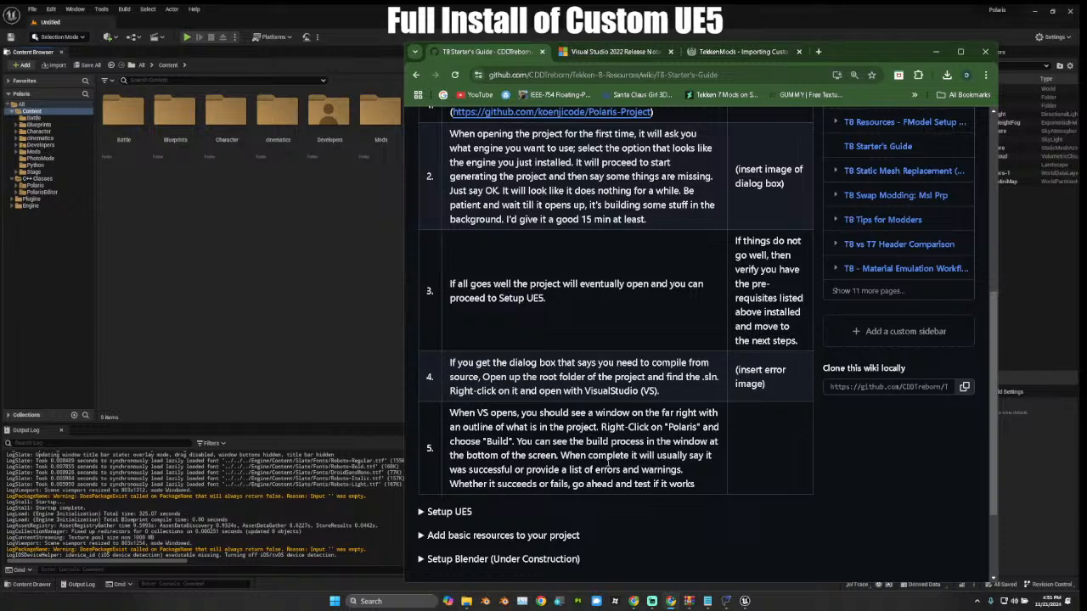
scroll(565, 290, "up", 4)
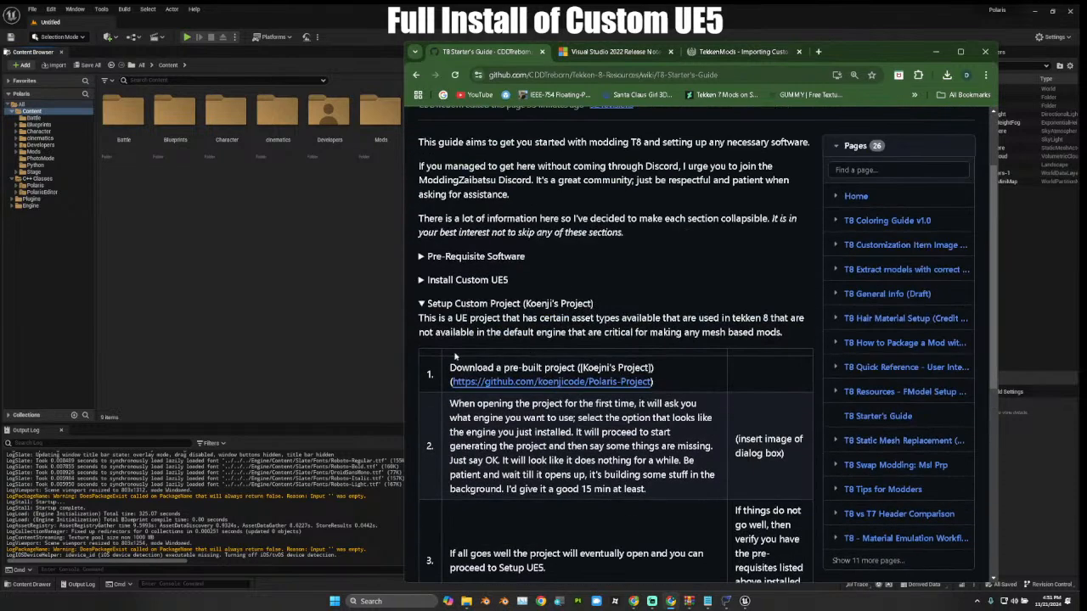
left_click(463, 304)
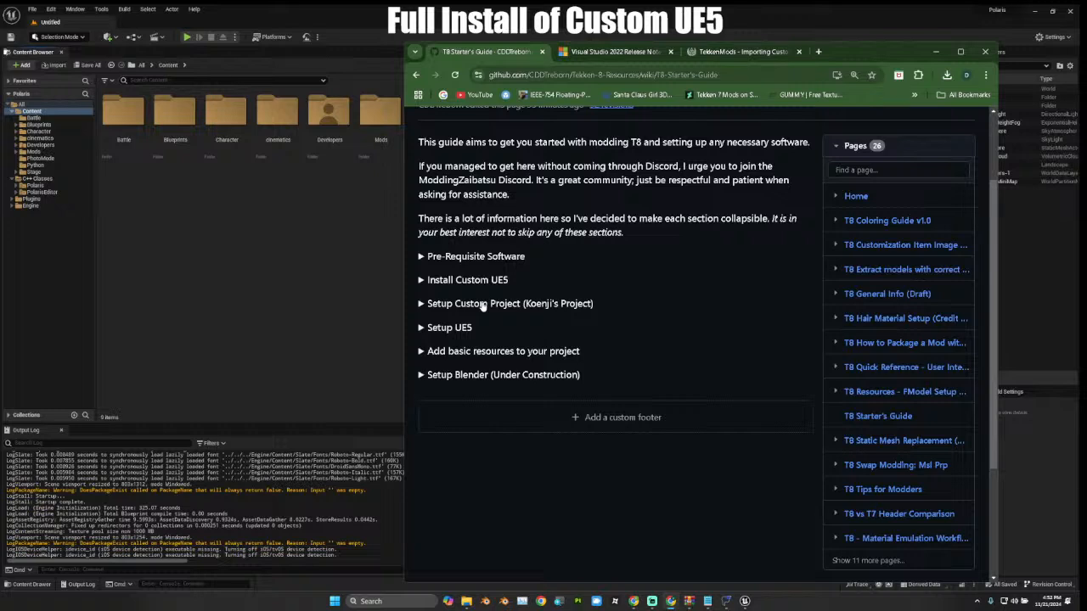
Expand the guide's Setup UE5 section and arrange the browser and Unreal Editor side by side.
left_click(445, 329)
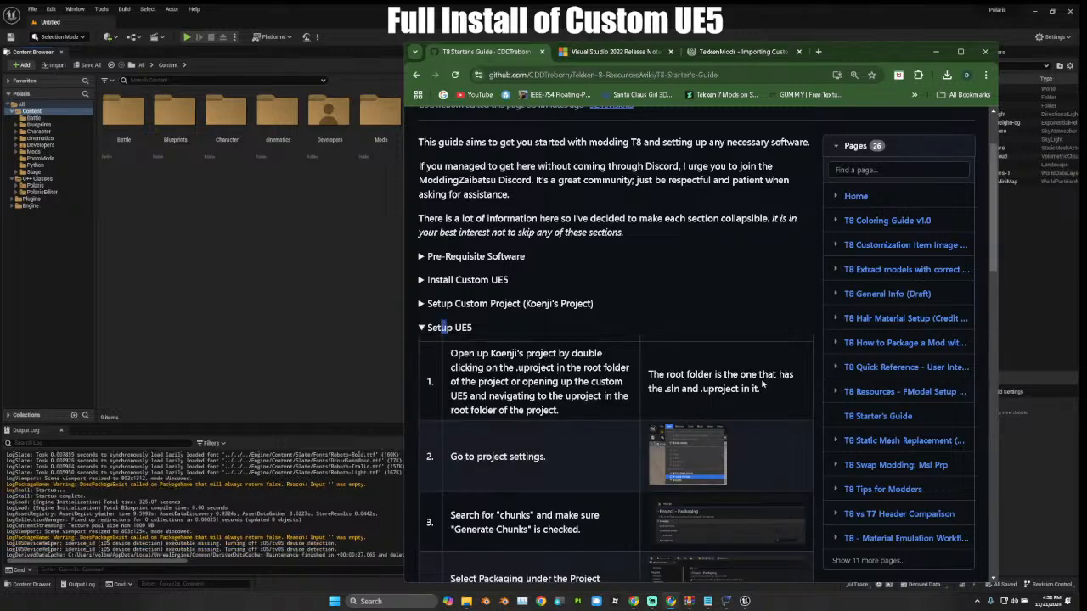
scroll(617, 392, "down", 2)
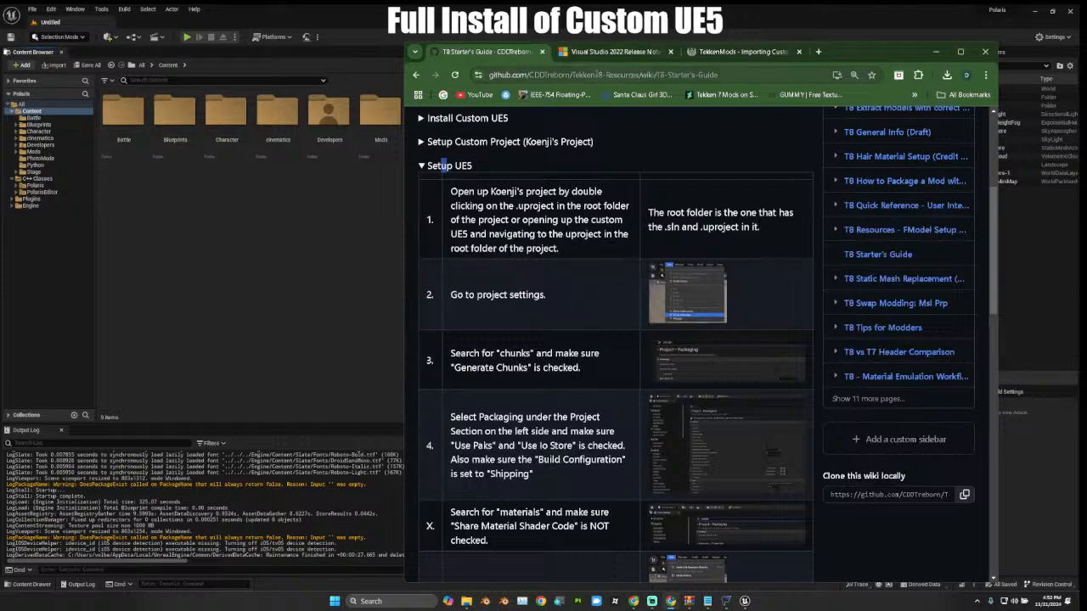
key("super+Right")
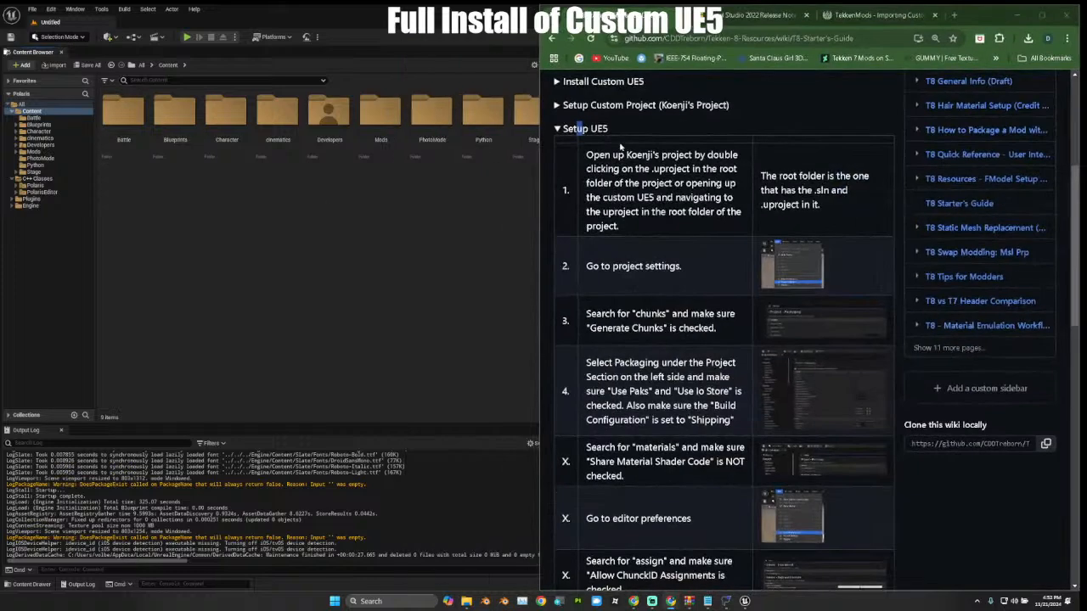
left_click(139, 173)
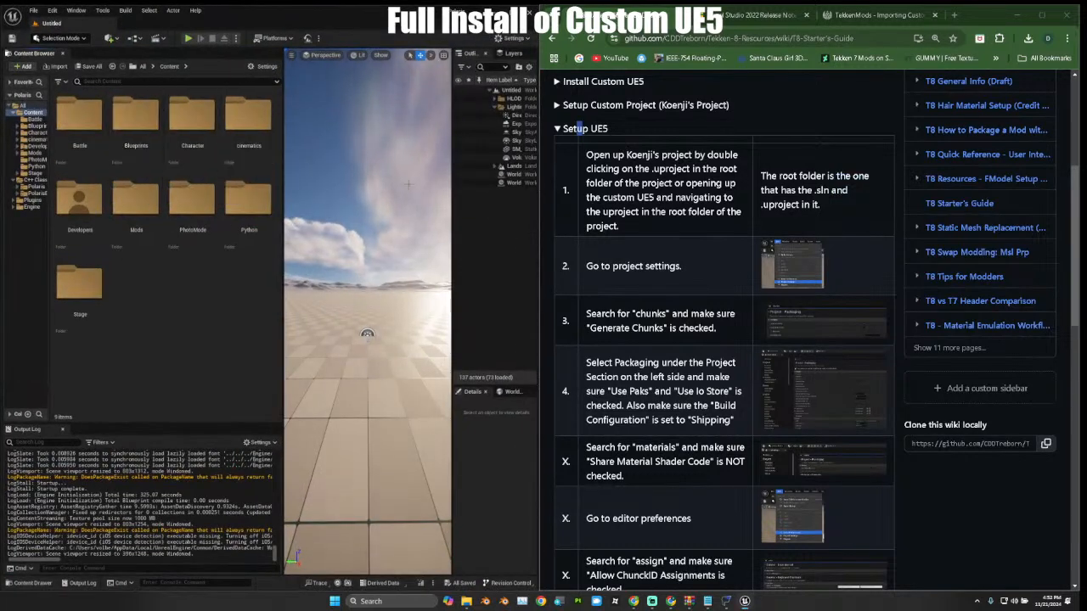
Open the Project Settings and move and narrow its window so the guide stays readable beside it.
left_click(52, 10)
left_click(114, 131)
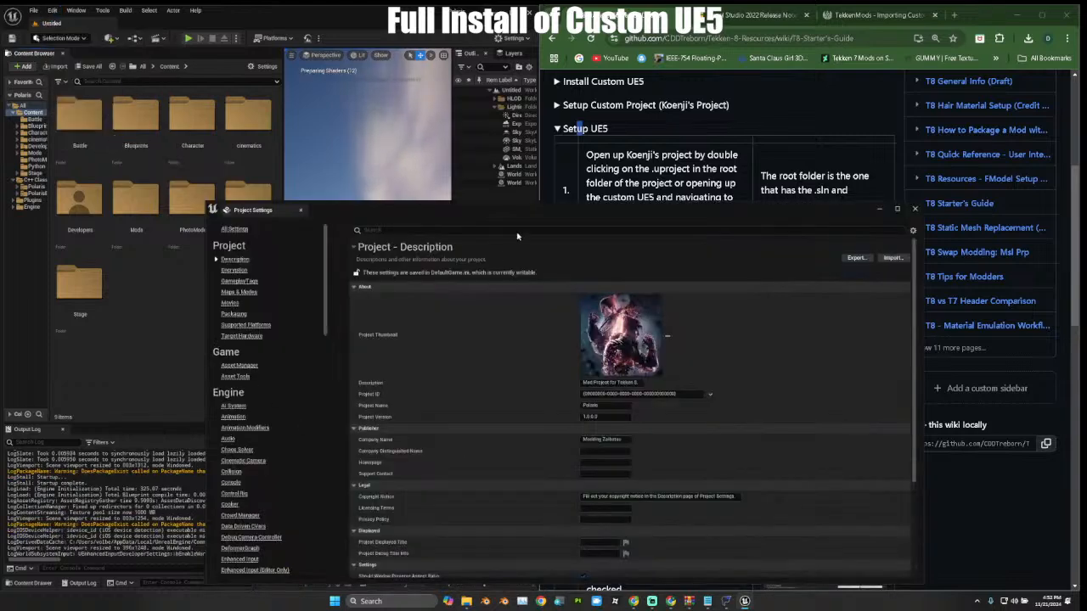
left_click_drag(513, 213, 361, 169)
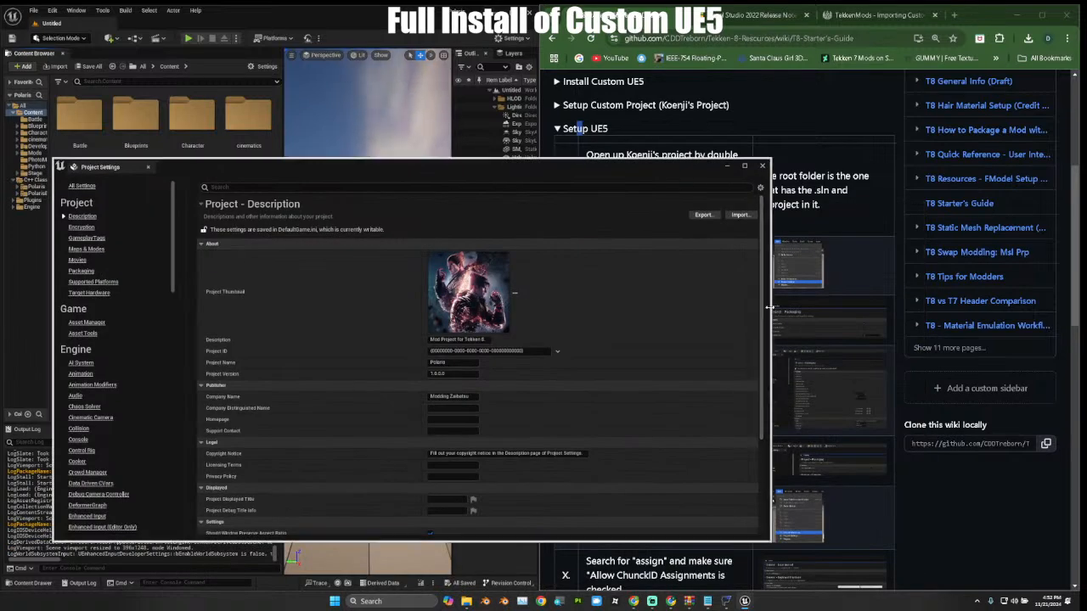
left_click_drag(770, 308, 503, 282)
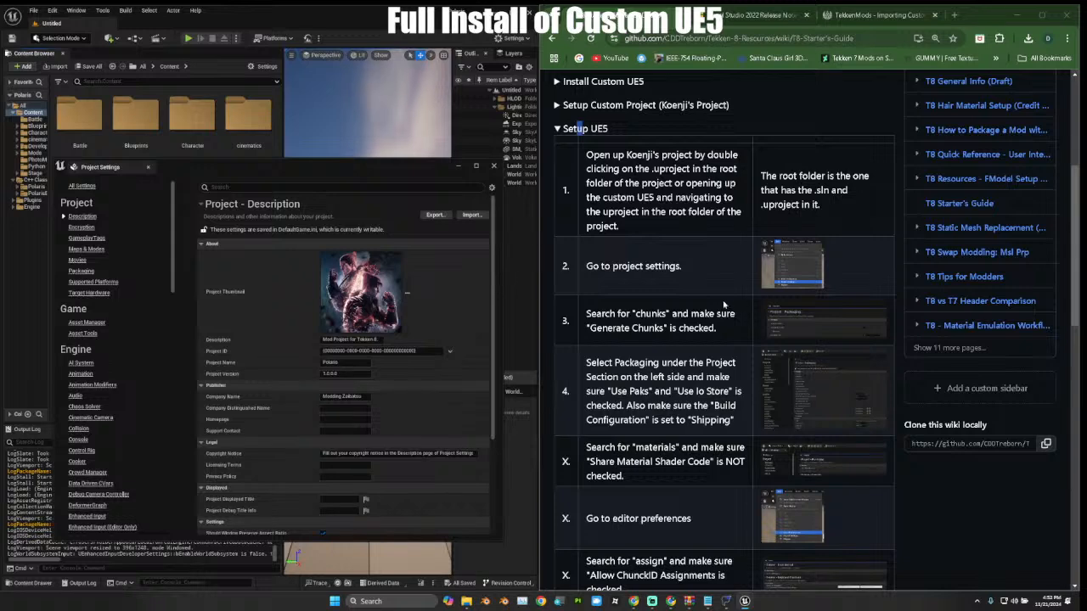
Search the project settings for "chunks" and check the Generate Chunks option.
left_click(274, 188)
type("ch")
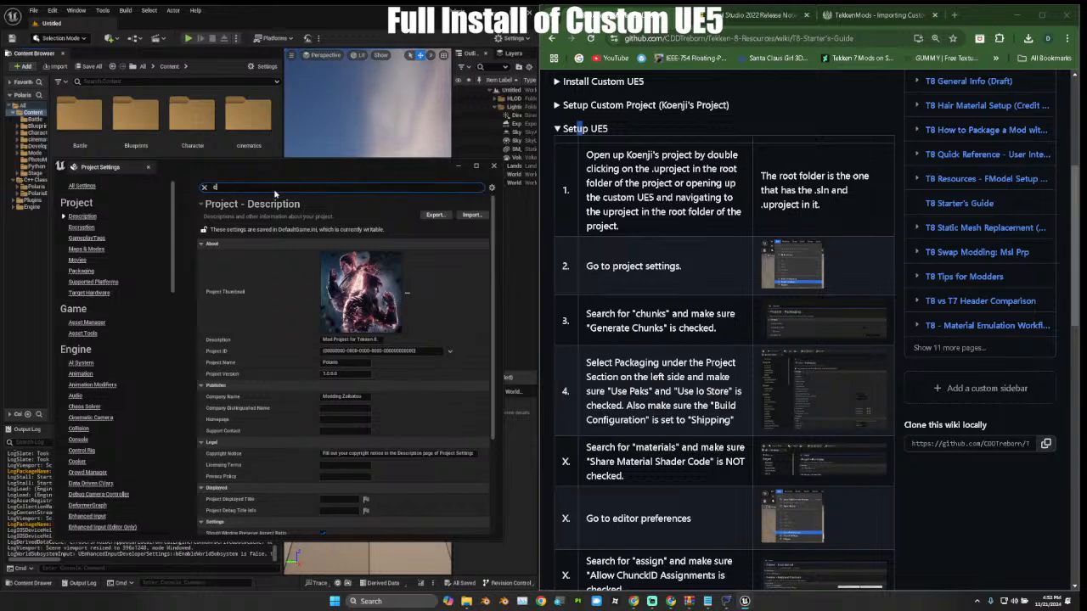
type("unks")
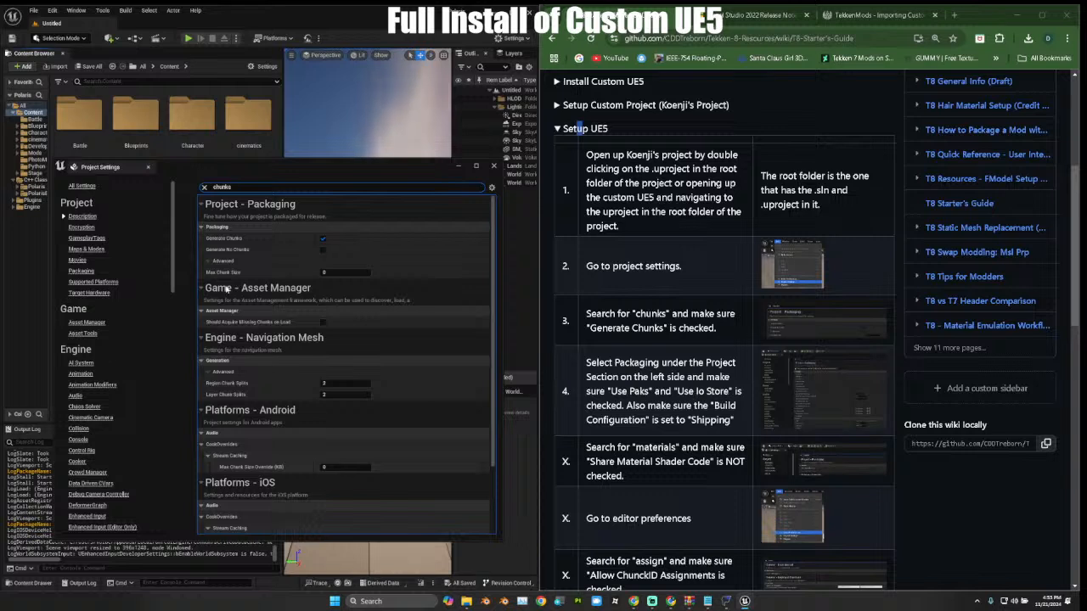
scroll(284, 371, "down", 3)
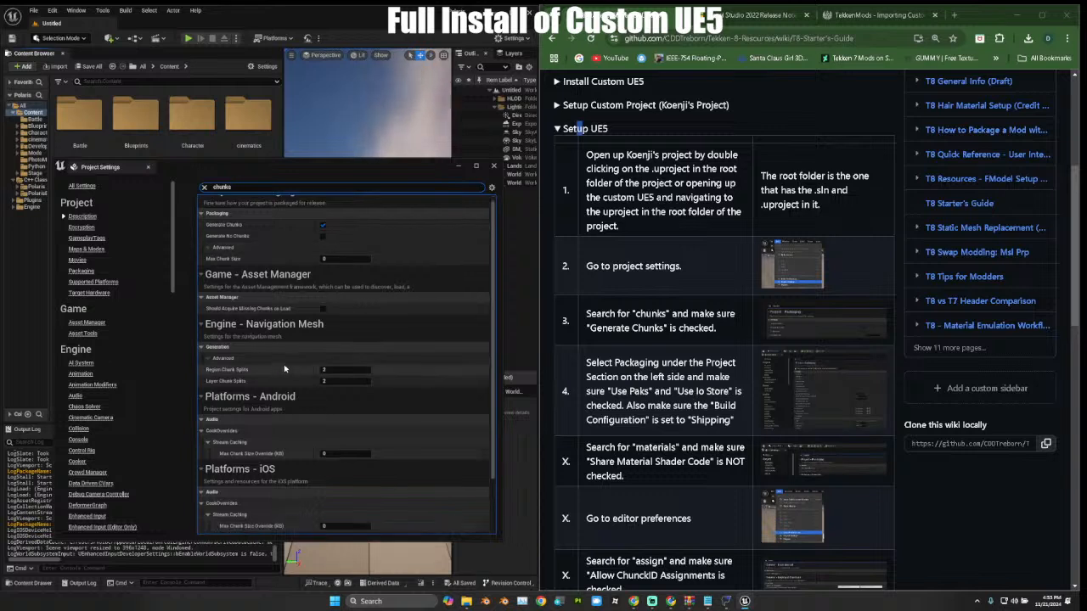
scroll(285, 363, "up", 3)
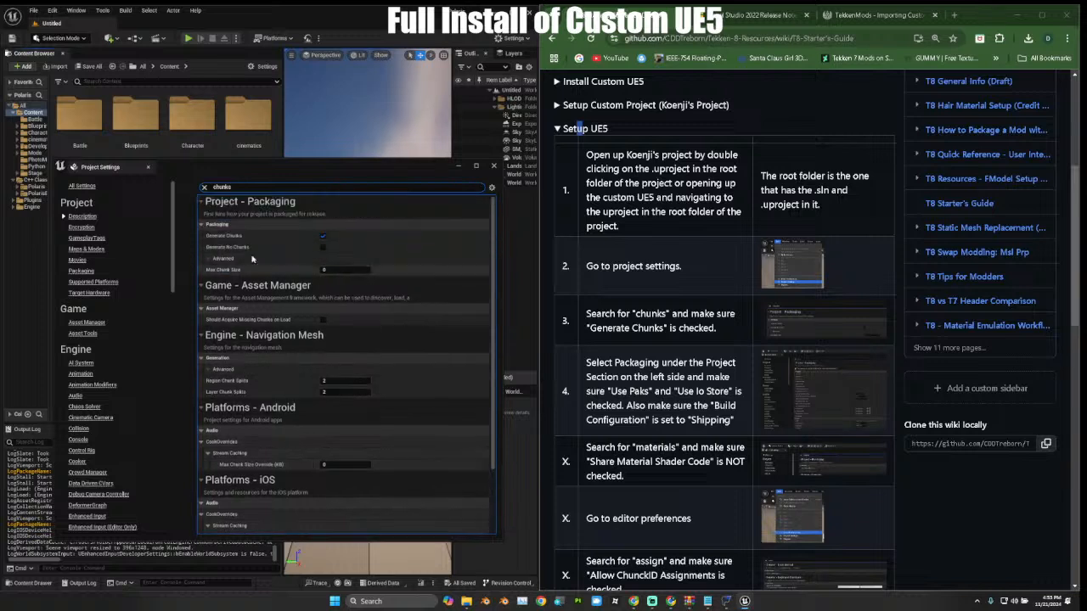
Search the project settings for "packaging", check Use Pak File and Use Io Store, and look for the Build Configuration option.
double_click(228, 187)
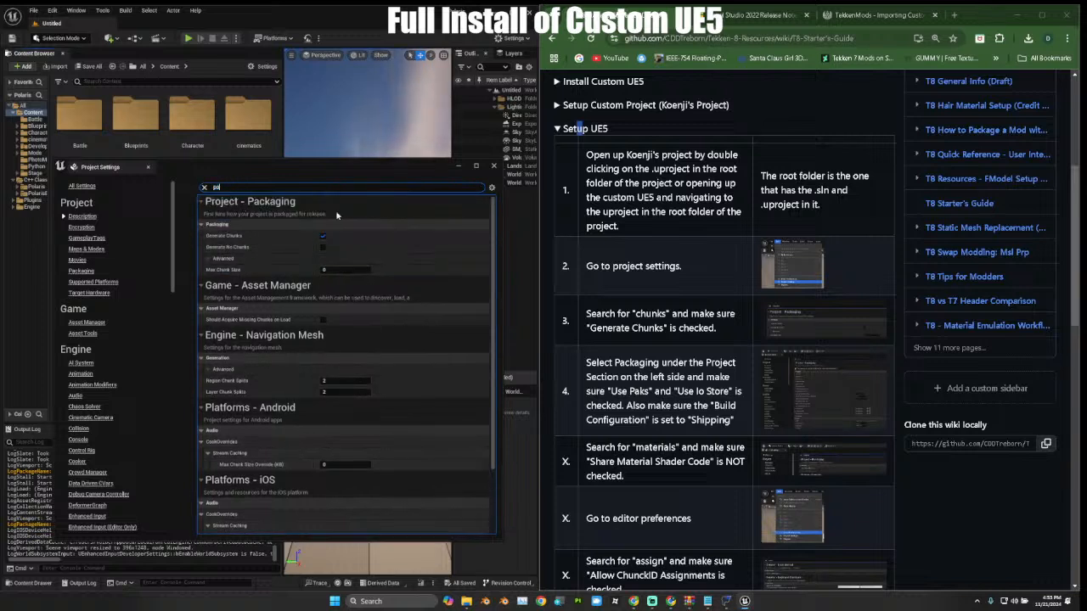
type("packaging")
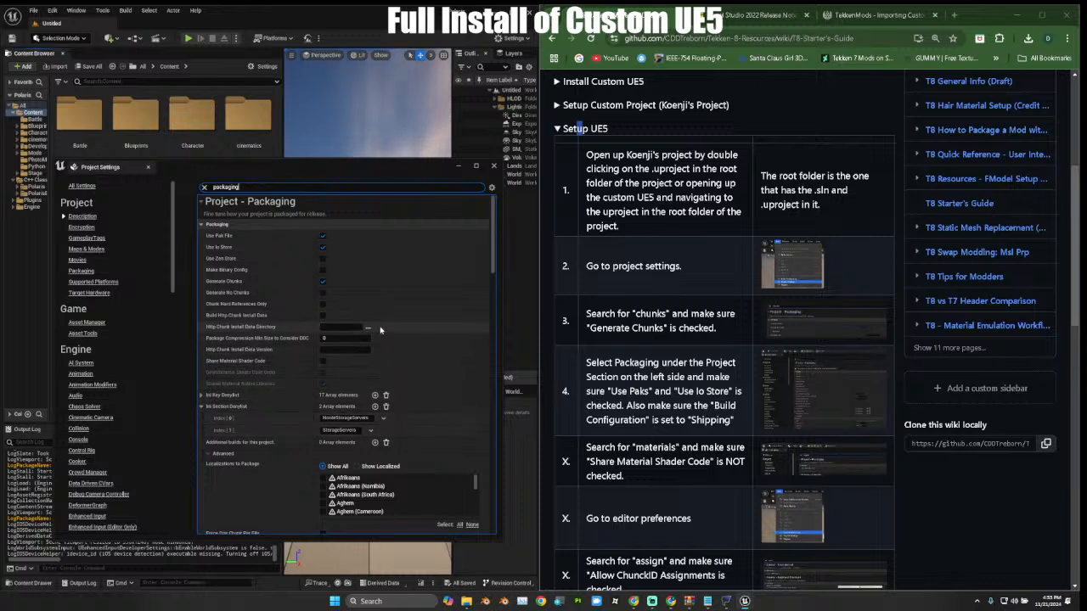
scroll(302, 457, "down", 2)
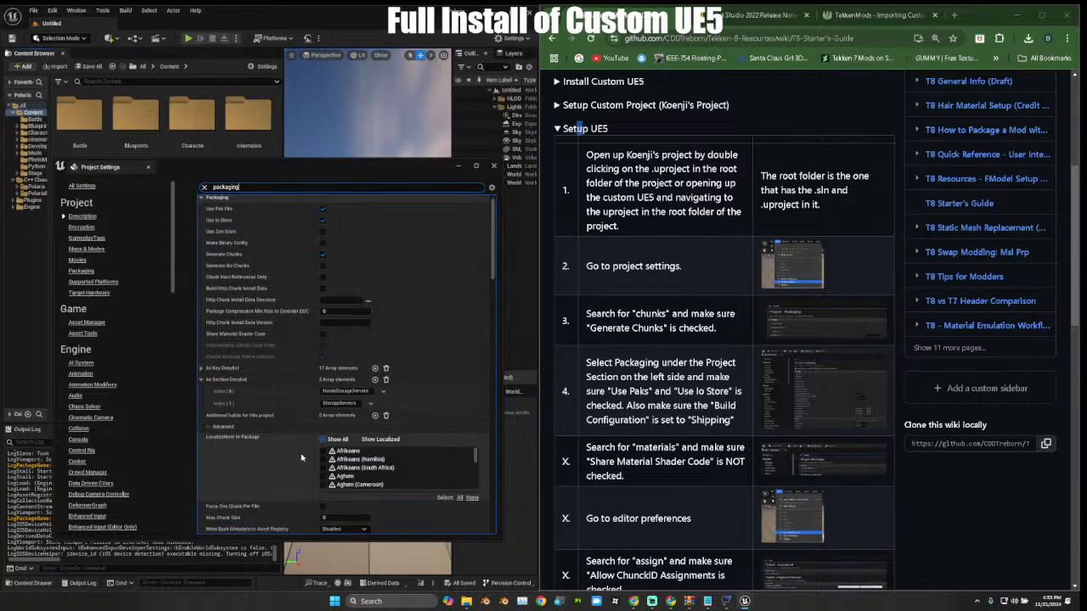
scroll(300, 457, "down", 7)
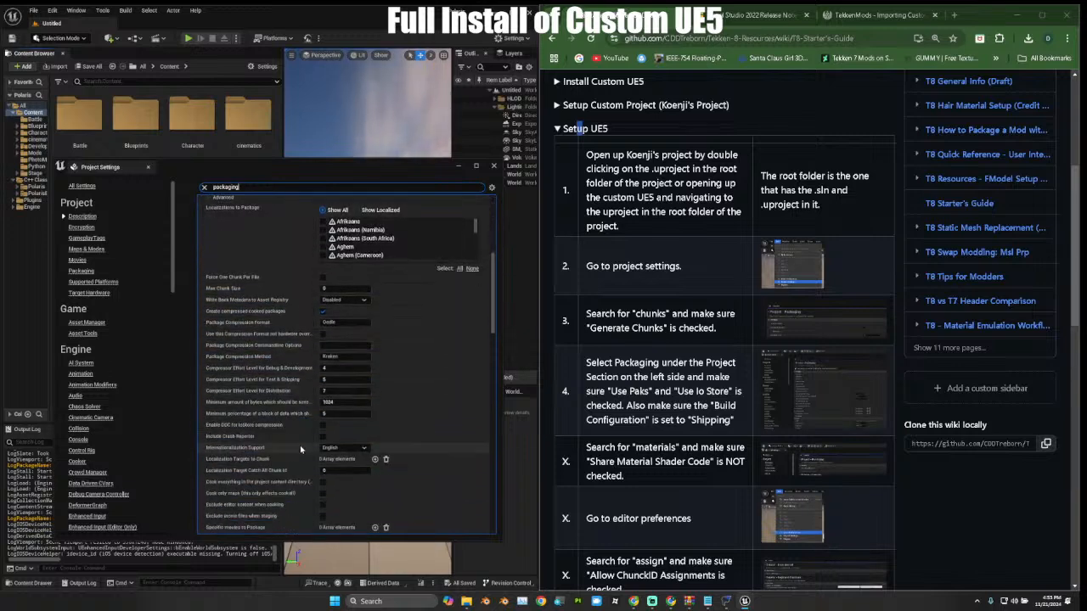
scroll(303, 442, "down", 4)
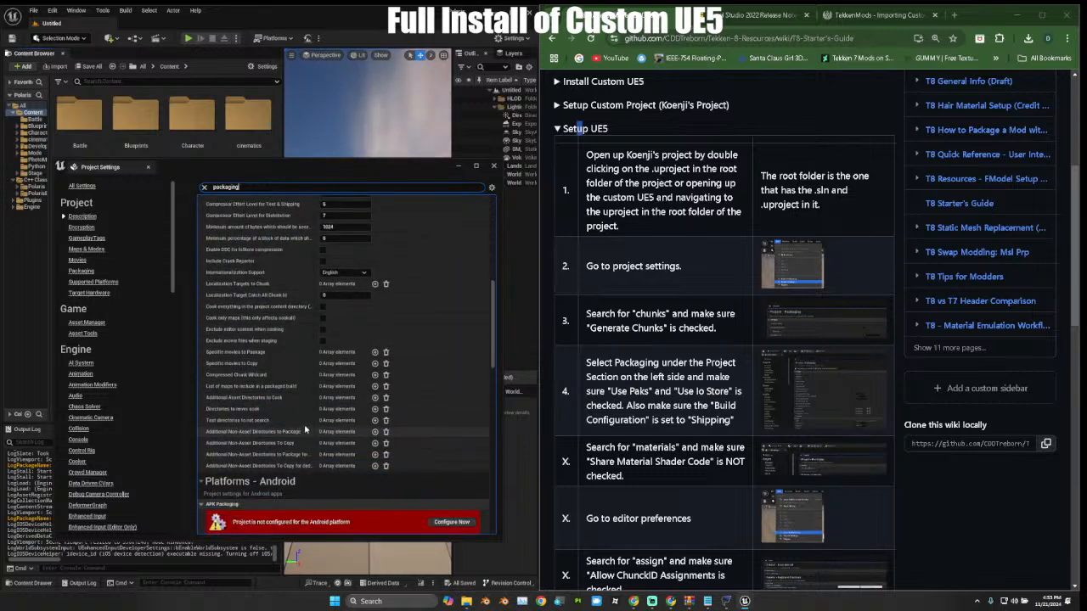
scroll(305, 430, "down", 2)
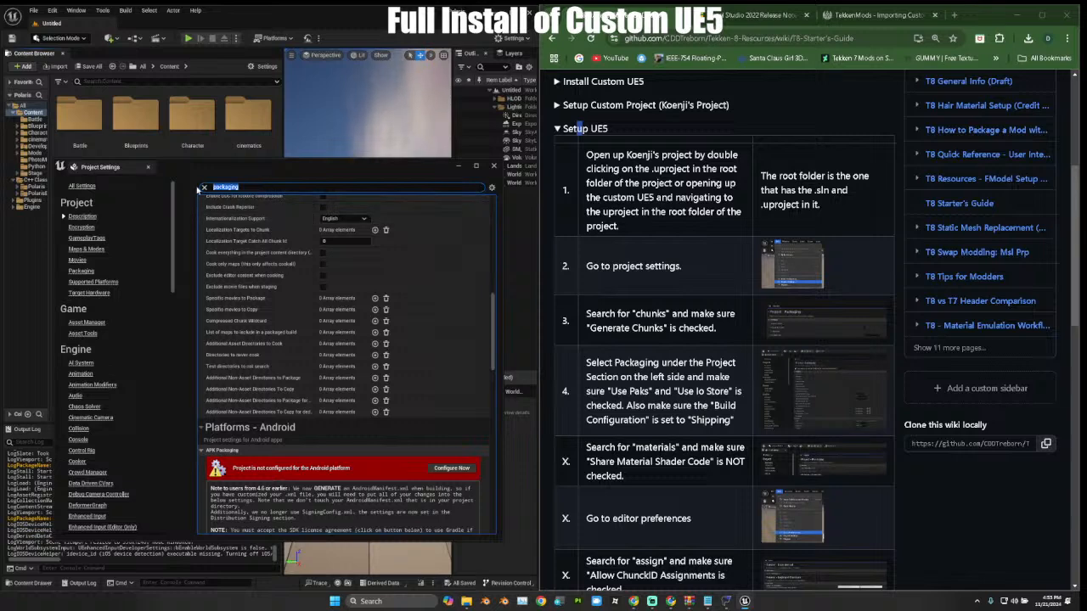
Find the Build Configuration packaging setting by searching "build confi" and set it to Shipping.
type("build confi")
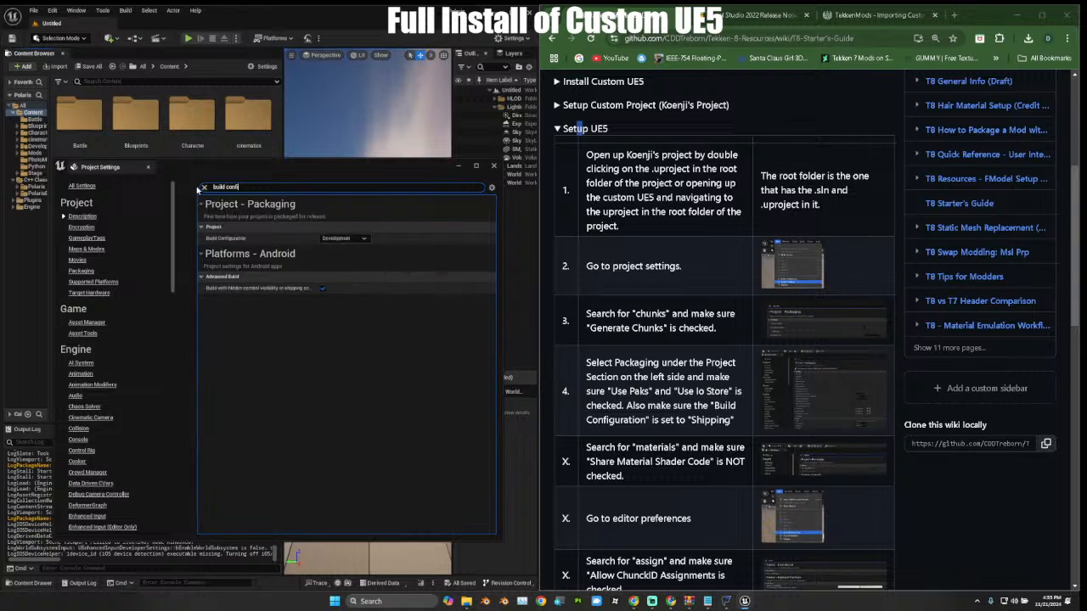
left_click(344, 239)
left_click(338, 280)
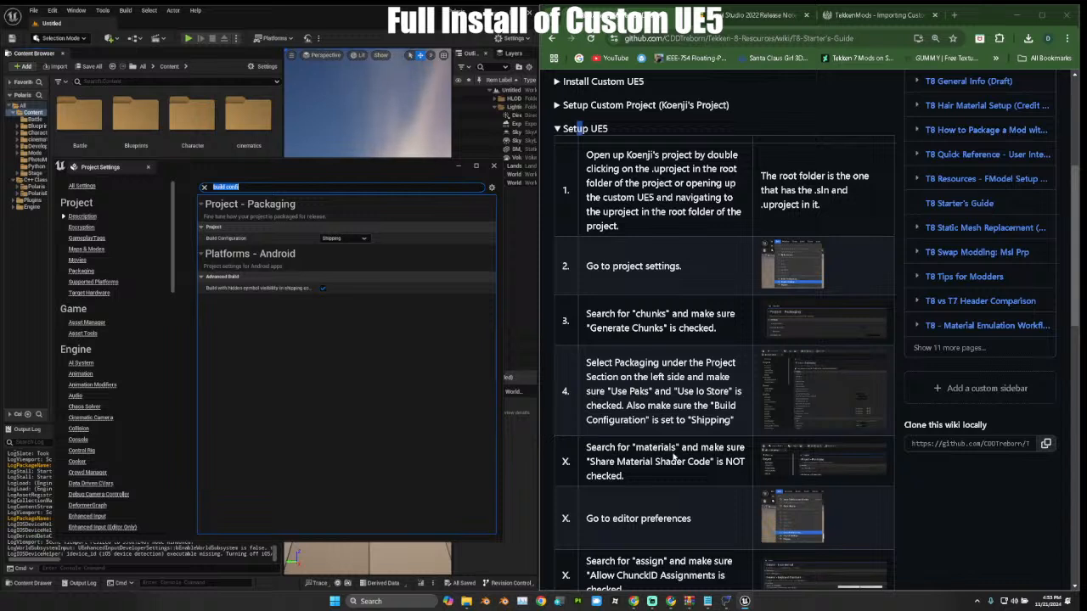
Search the project settings for the guide's "Share Material Shader Code" option, check its state, and close the Project Settings.
left_click_drag(600, 462, 685, 463)
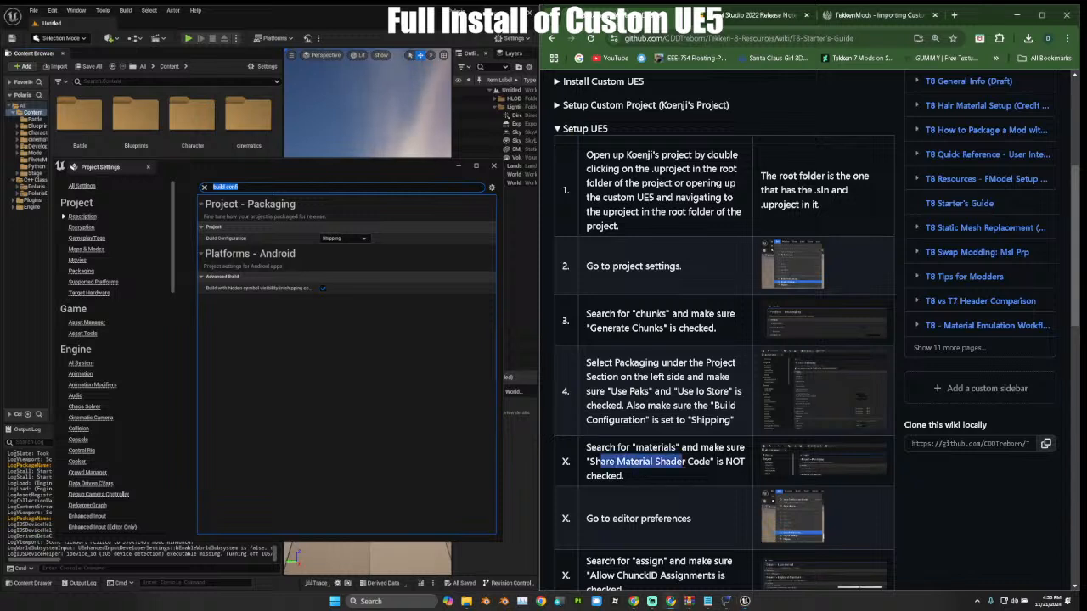
left_click(700, 464)
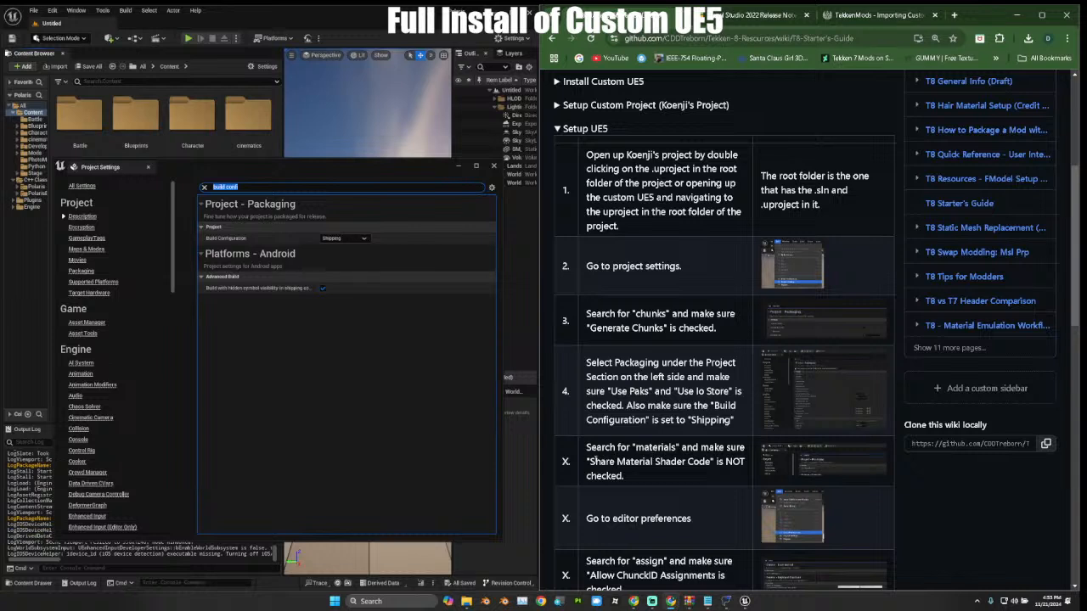
left_click_drag(591, 462, 711, 462)
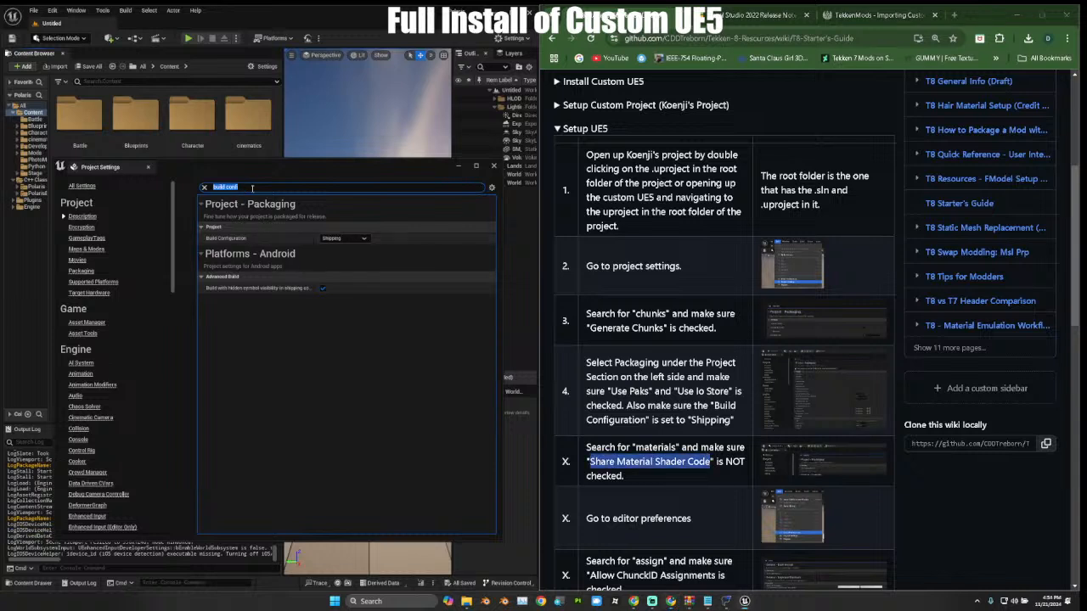
type("Share Material Shader Code")
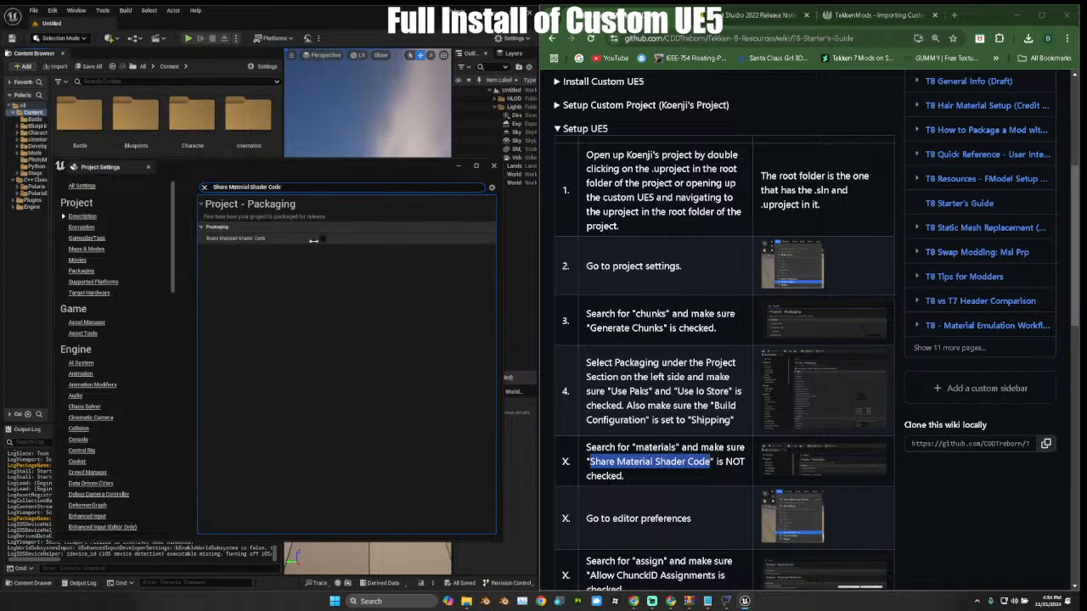
scroll(632, 473, "down", 2)
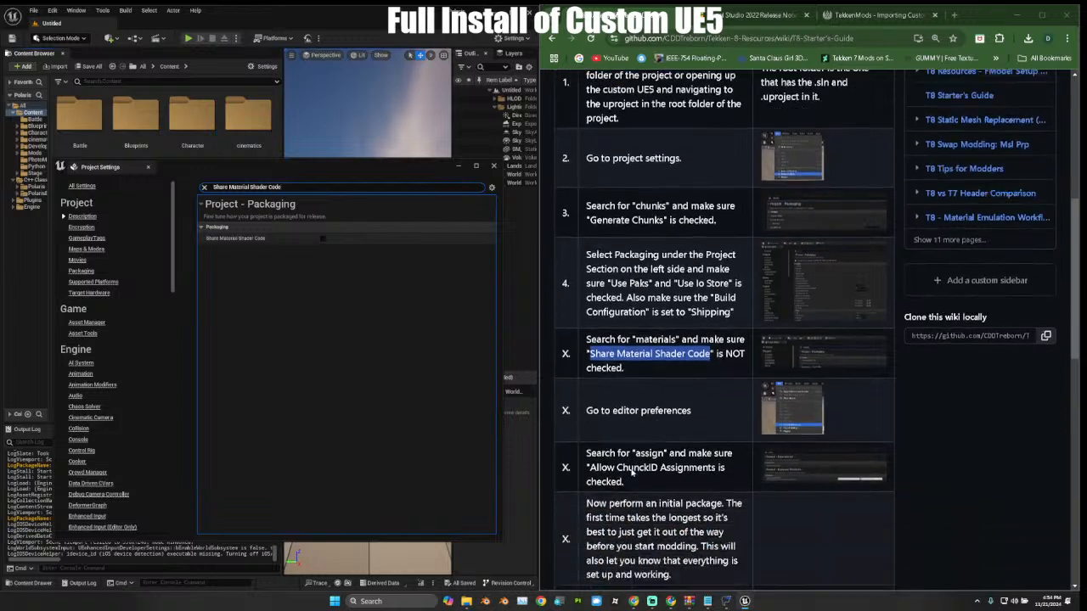
left_click(492, 166)
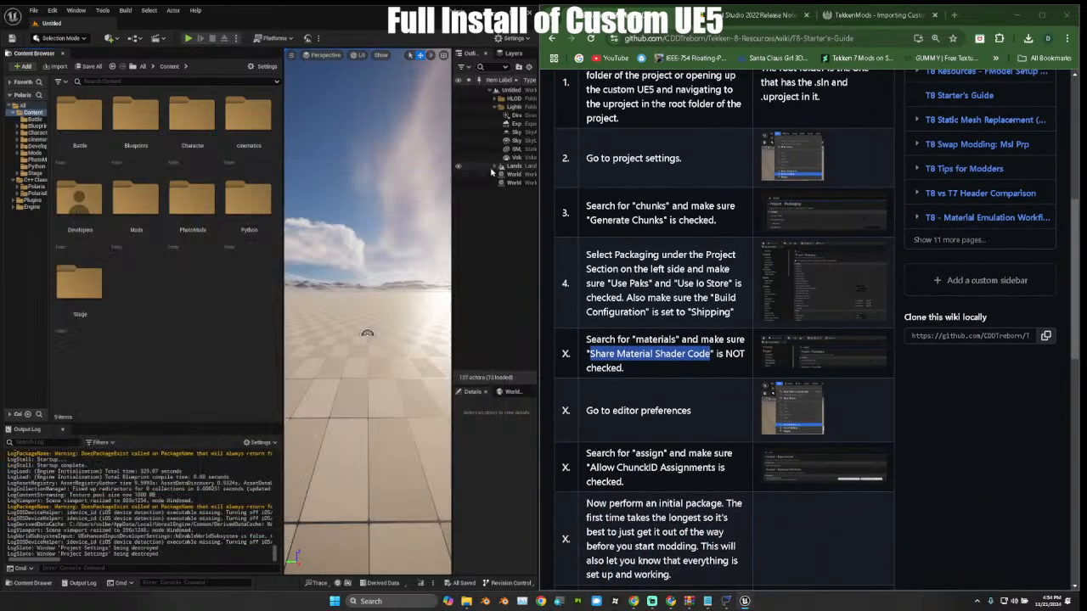
Find the Allow ChunkID Assignments option in the Editor Preferences by searching "assign", enable it, and close the preferences.
left_click(52, 10)
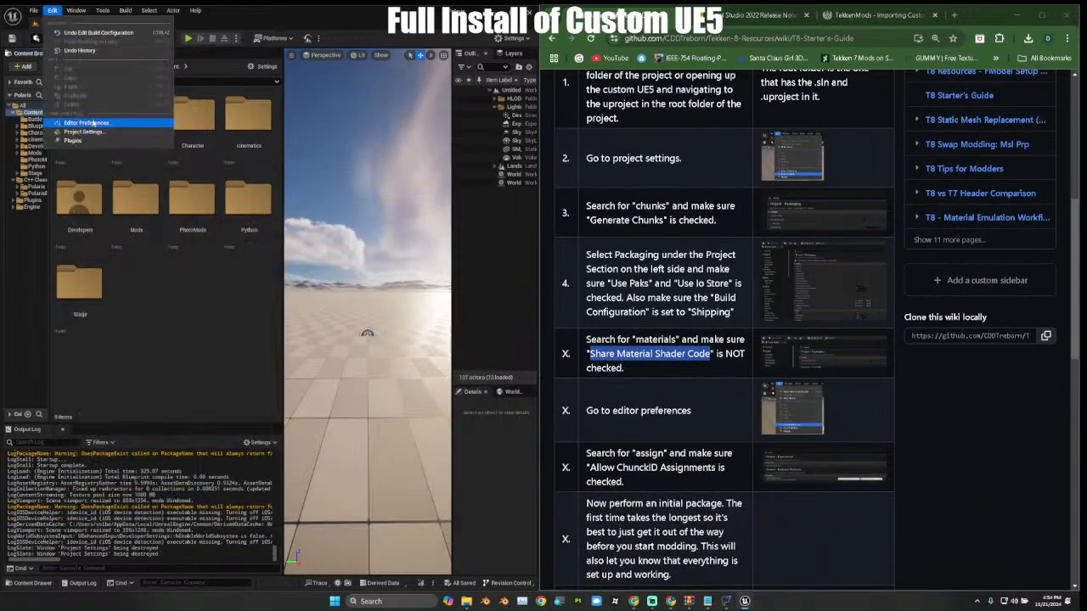
left_click(93, 123)
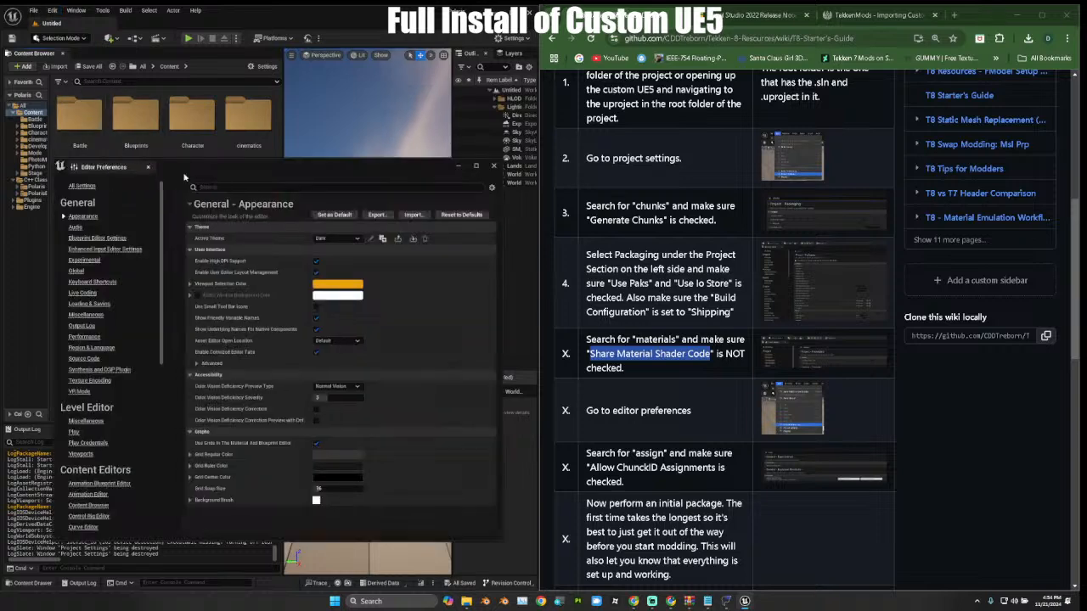
left_click(269, 187)
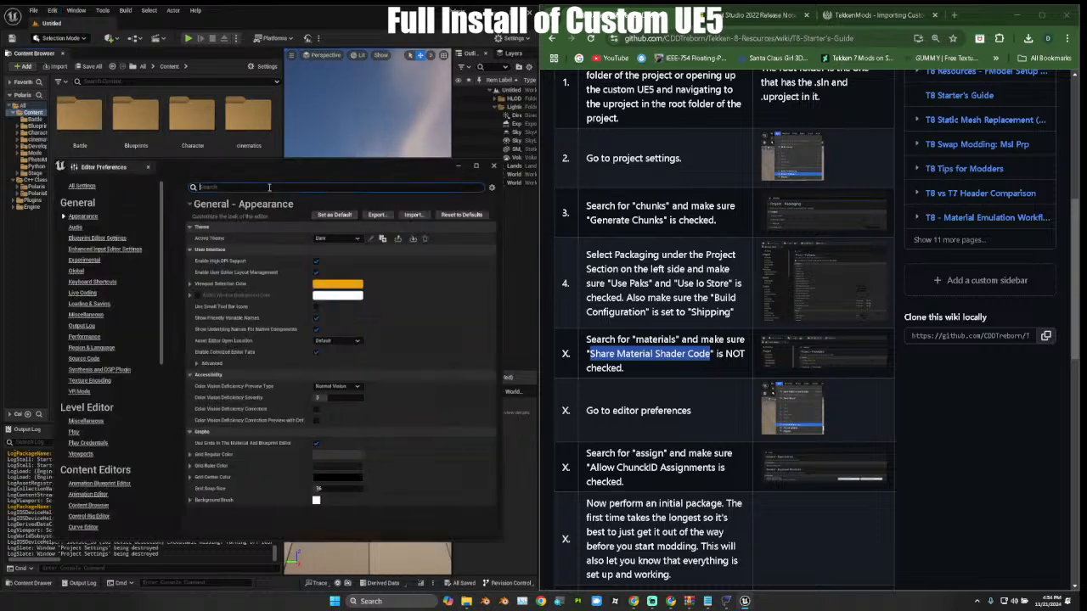
type("assign")
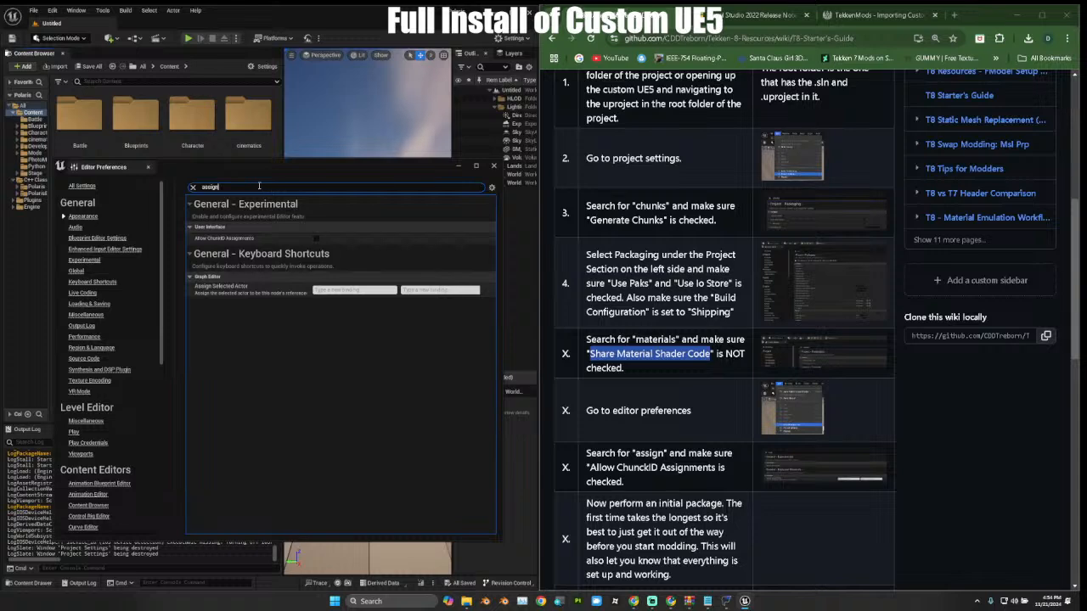
left_click(316, 239)
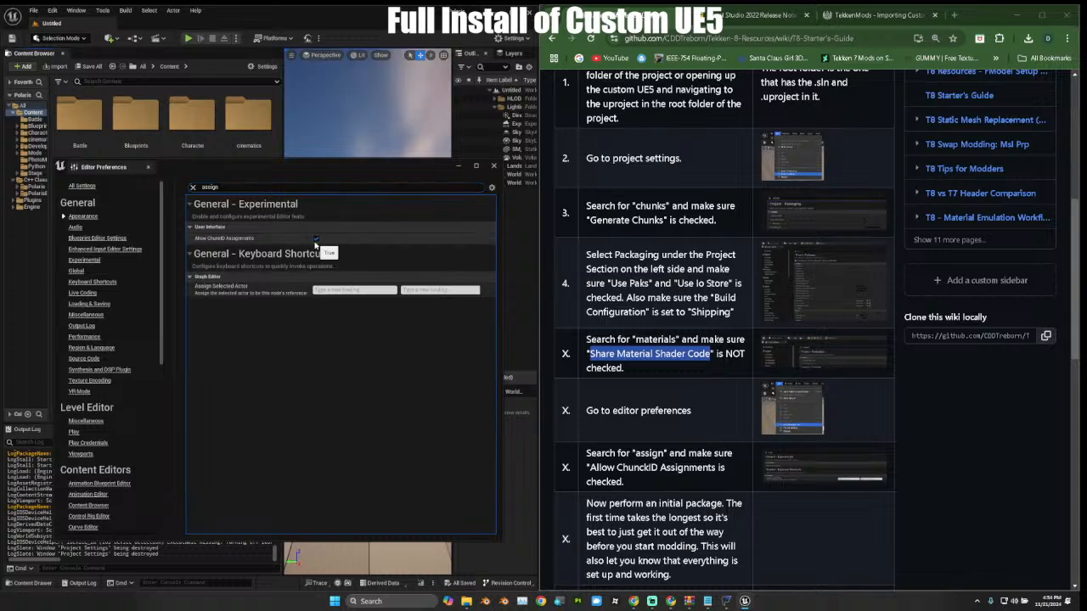
scroll(664, 485, "down", 3)
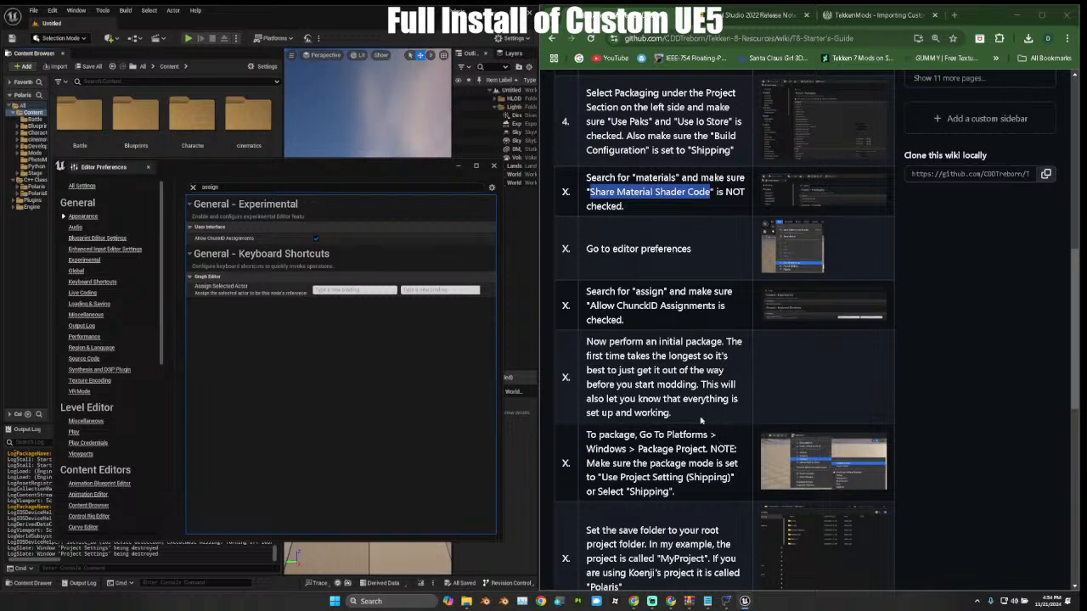
left_click(494, 166)
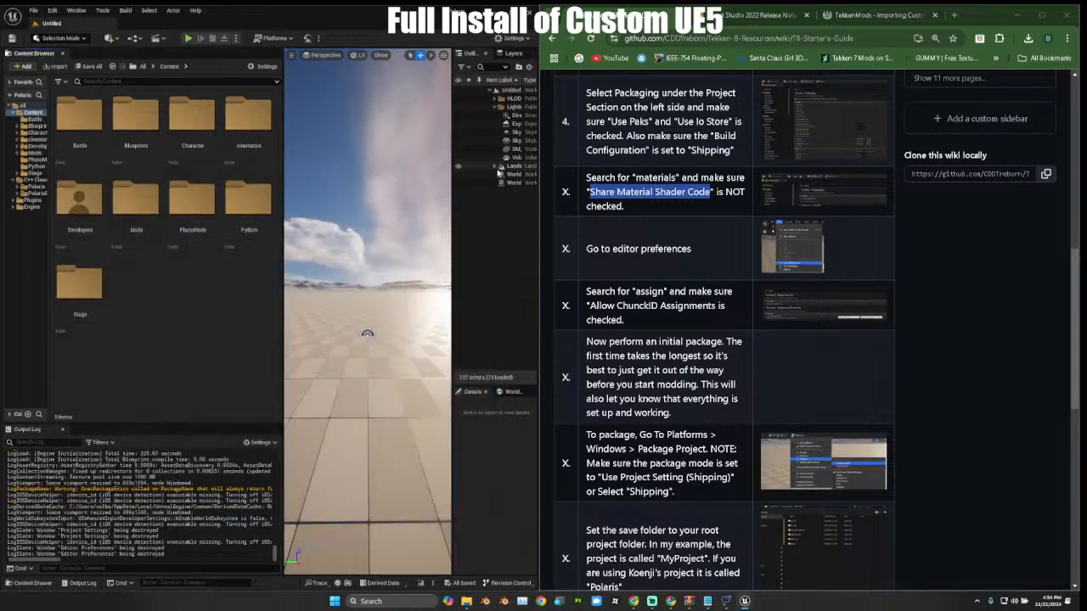
Review the Windows Package Project command and the Use Project Setting (Shipping) build configuration, along with the guide's remaining packaging steps.
left_click(275, 39)
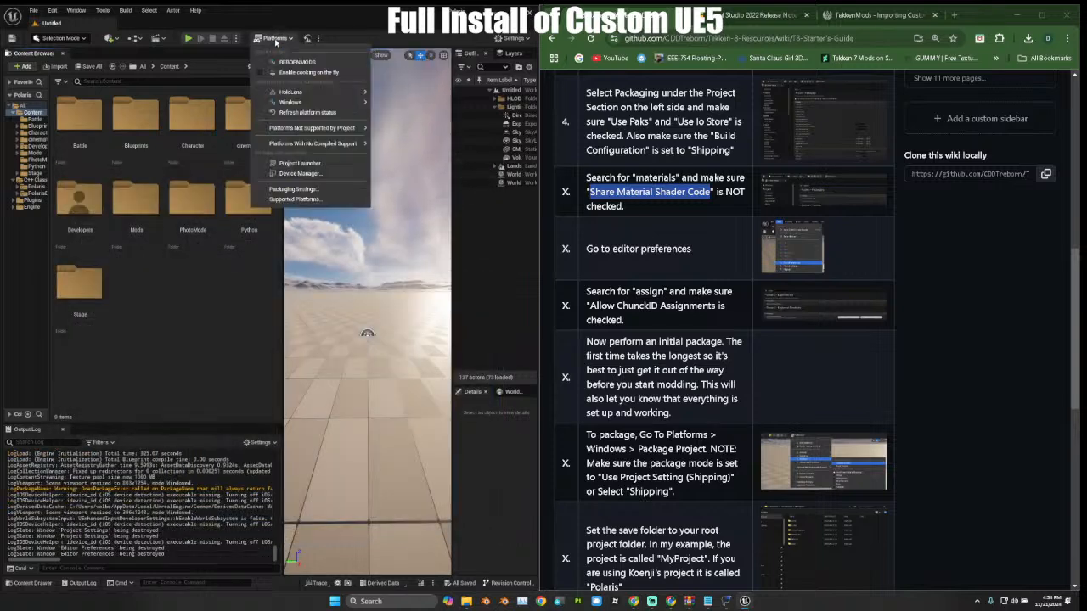
mouse_move(313, 103)
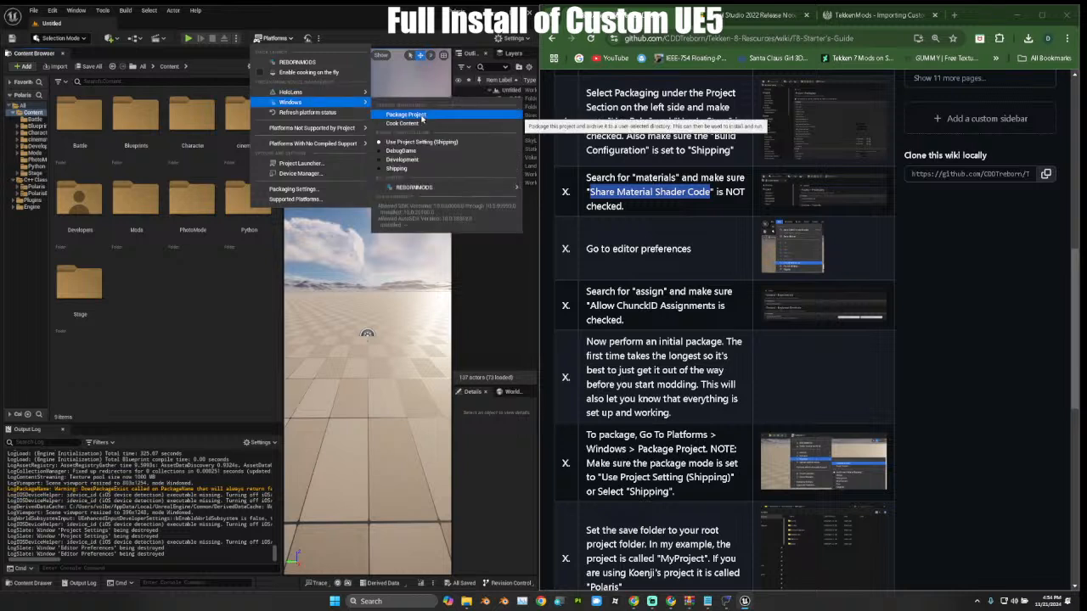
left_click(407, 115)
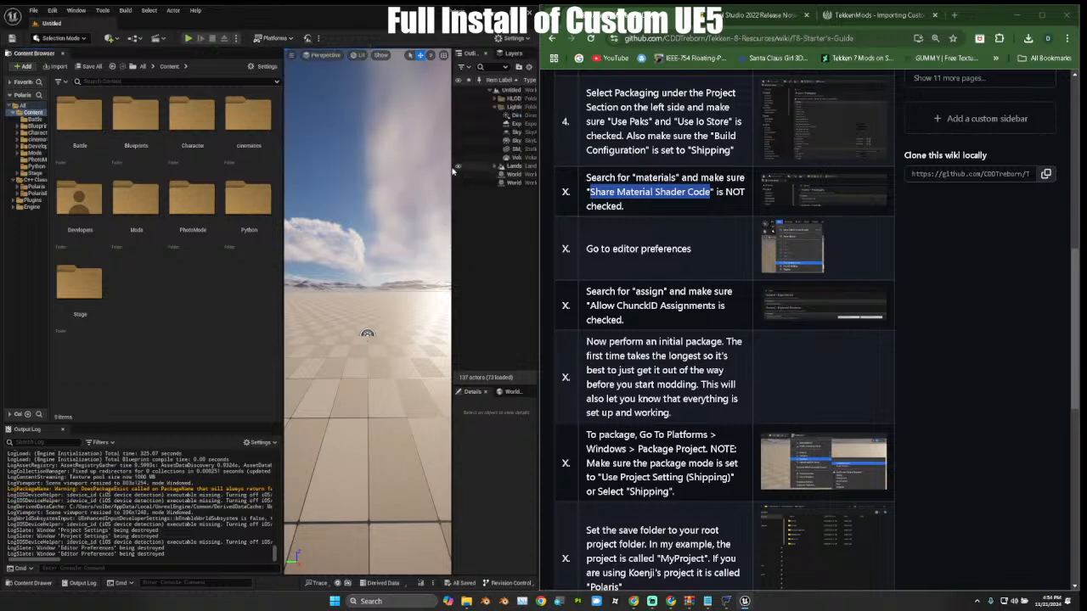
left_click(276, 38)
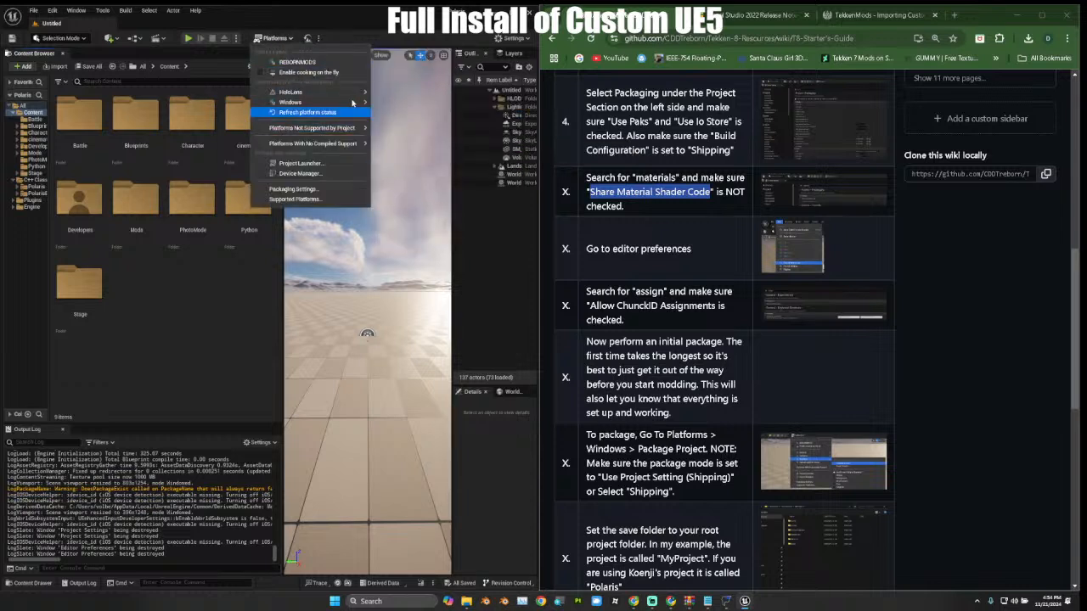
mouse_move(355, 107)
left_click(422, 143)
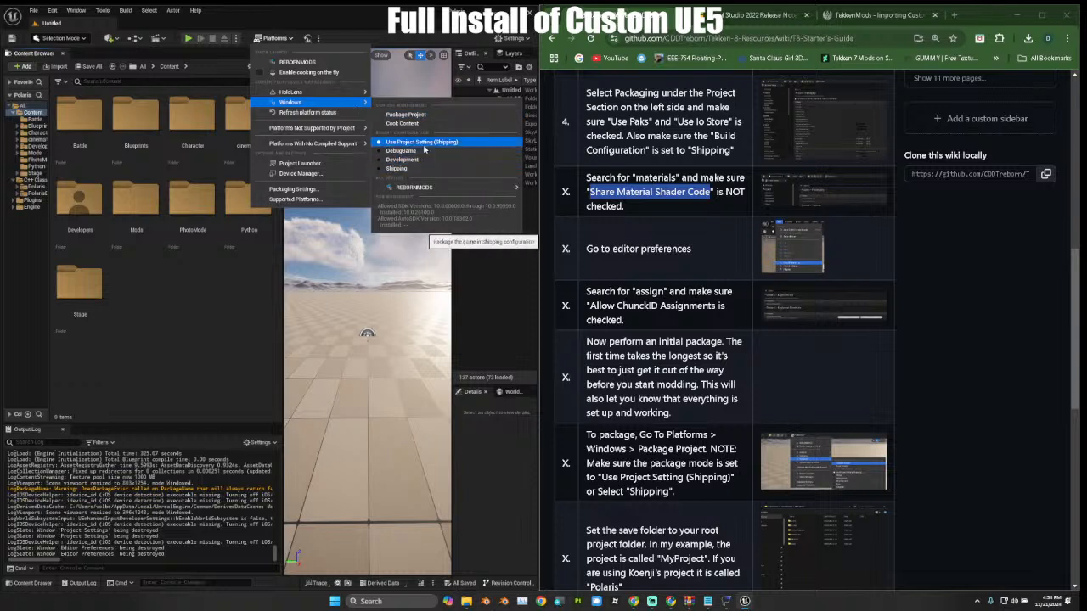
left_click(223, 329)
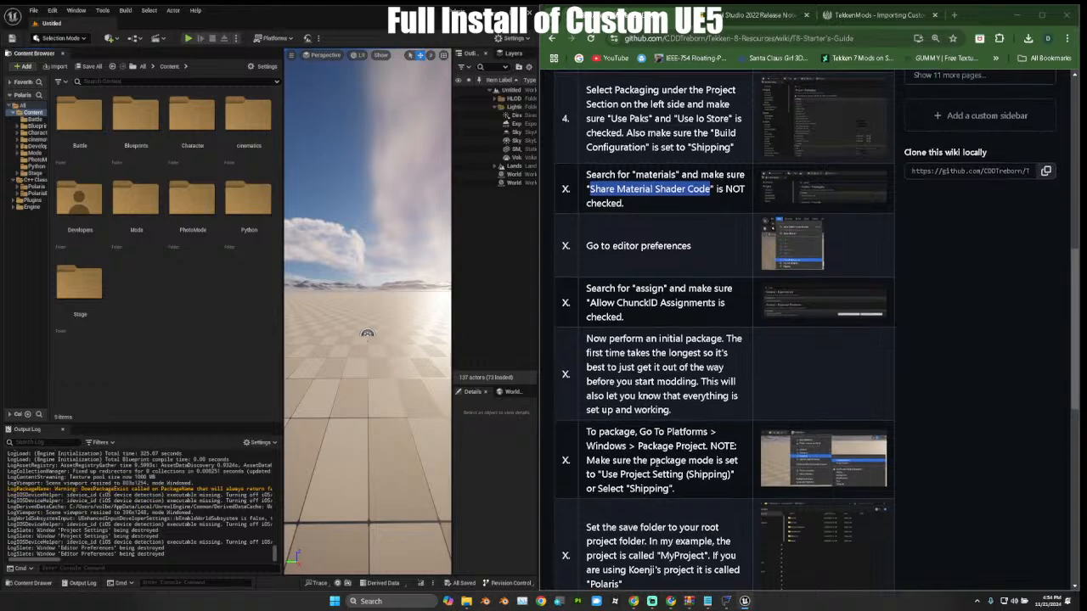
scroll(701, 461, "down", 2)
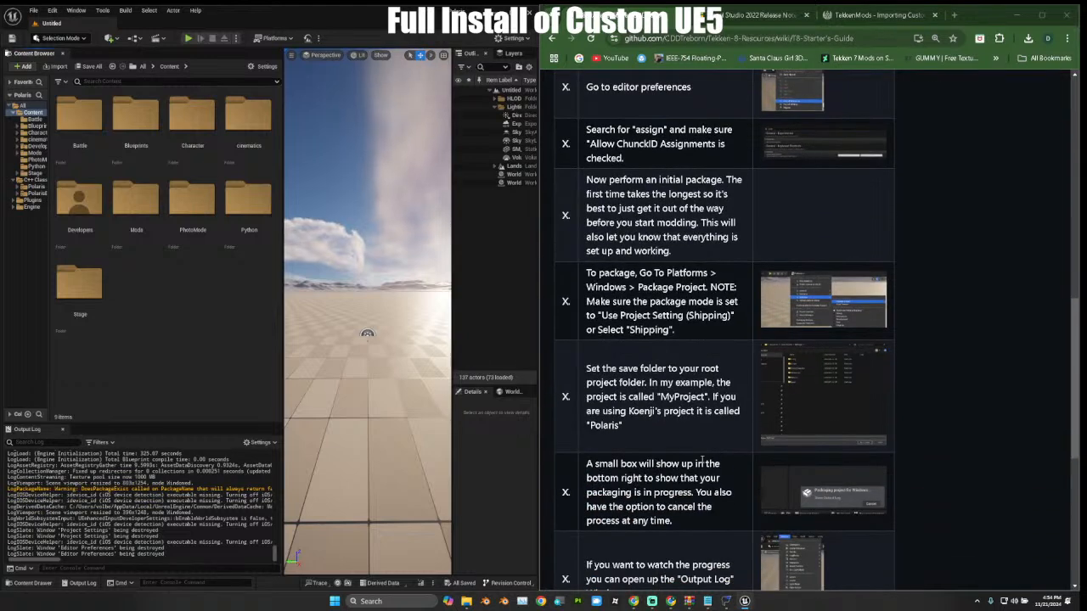
scroll(701, 461, "down", 3)
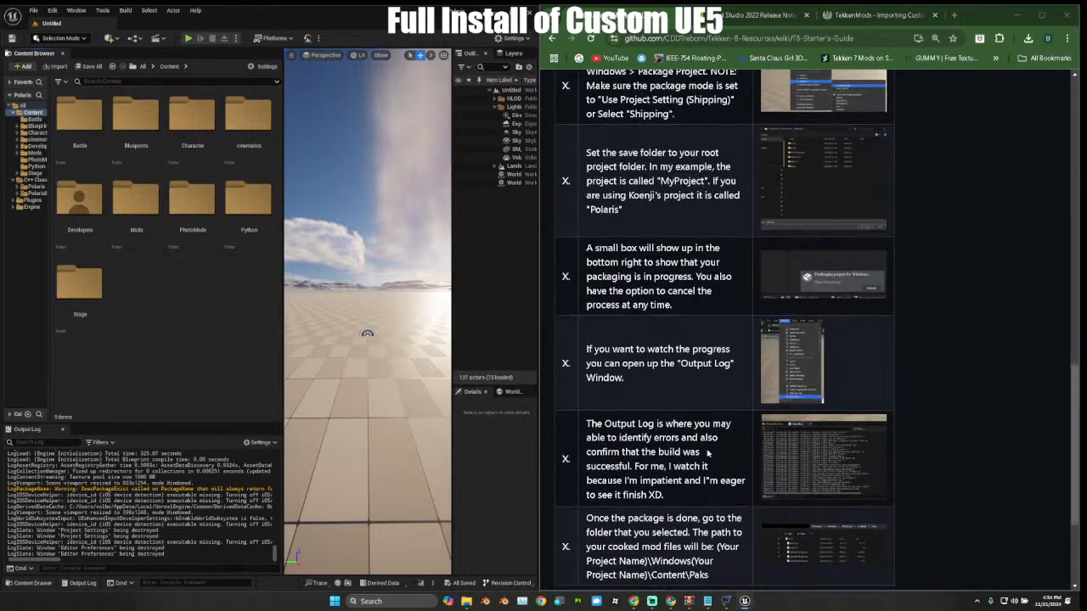
scroll(716, 416, "up", 5)
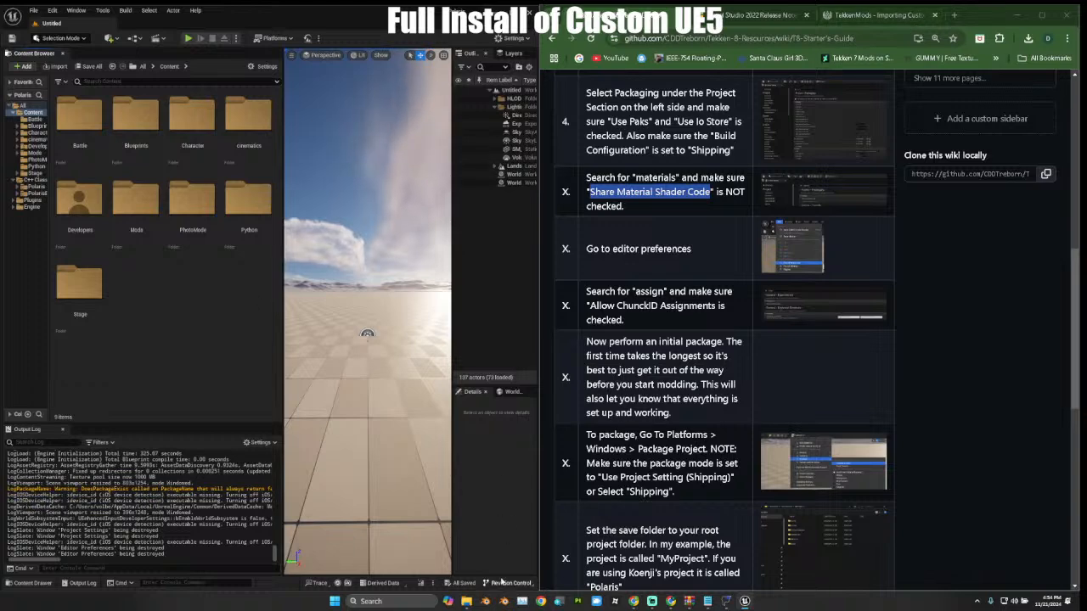
Switch to File Explorer and open the AdditionalStuffForUE5 folder inside UEV on the WD Passport (D:) drive.
left_click(466, 601)
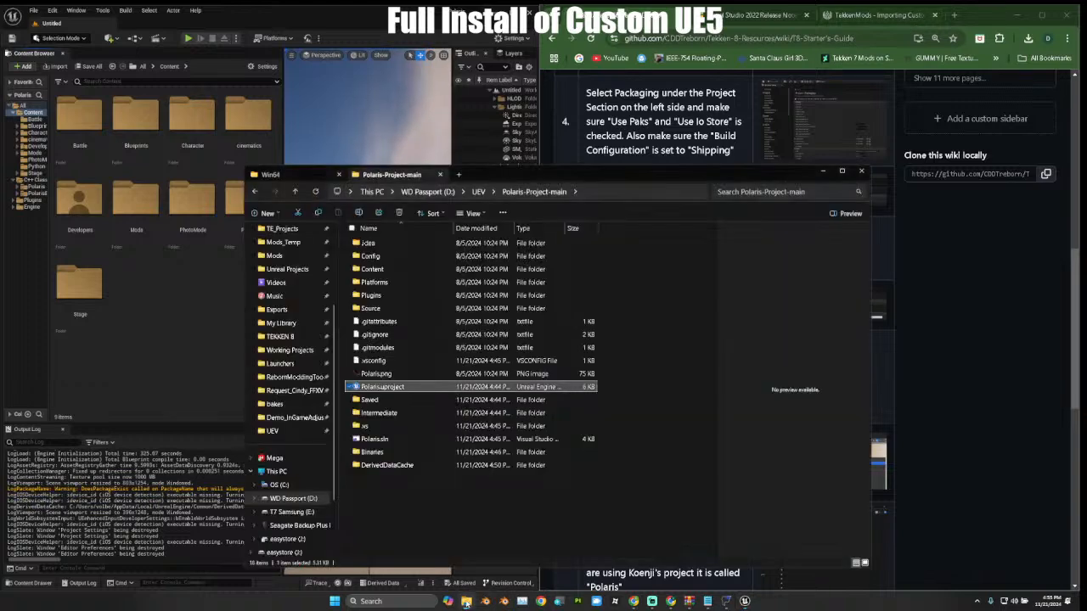
scroll(315, 308, "up", 1)
left_click(293, 299)
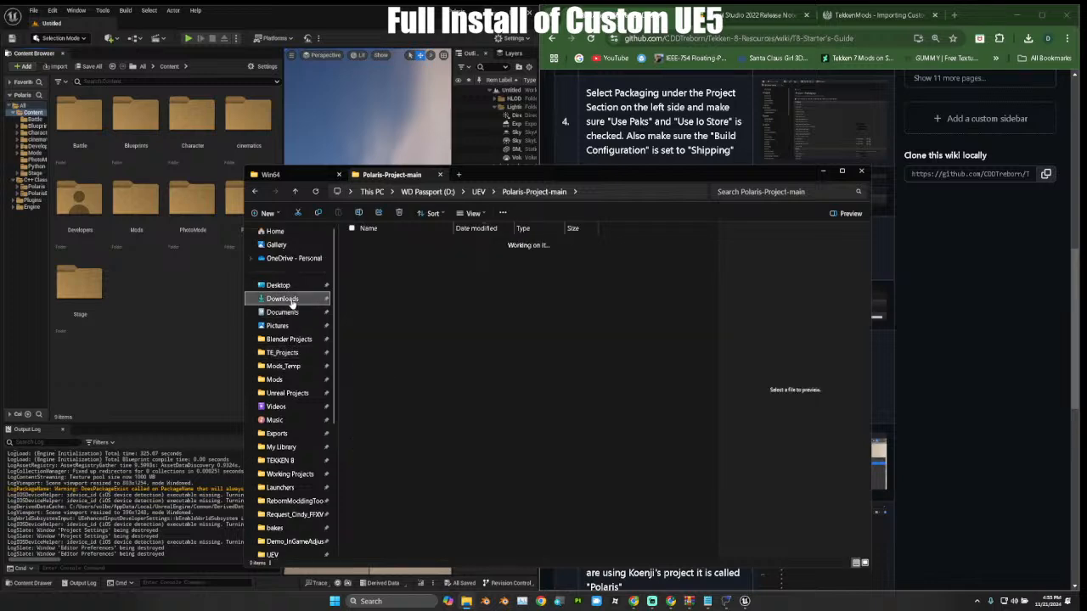
scroll(297, 476, "down", 5)
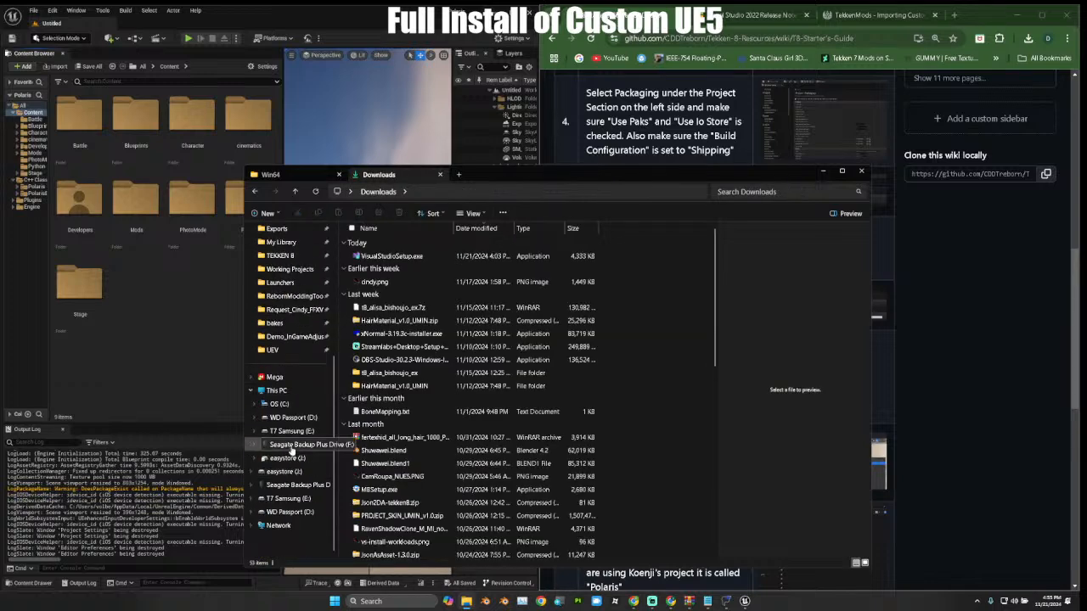
left_click(293, 418)
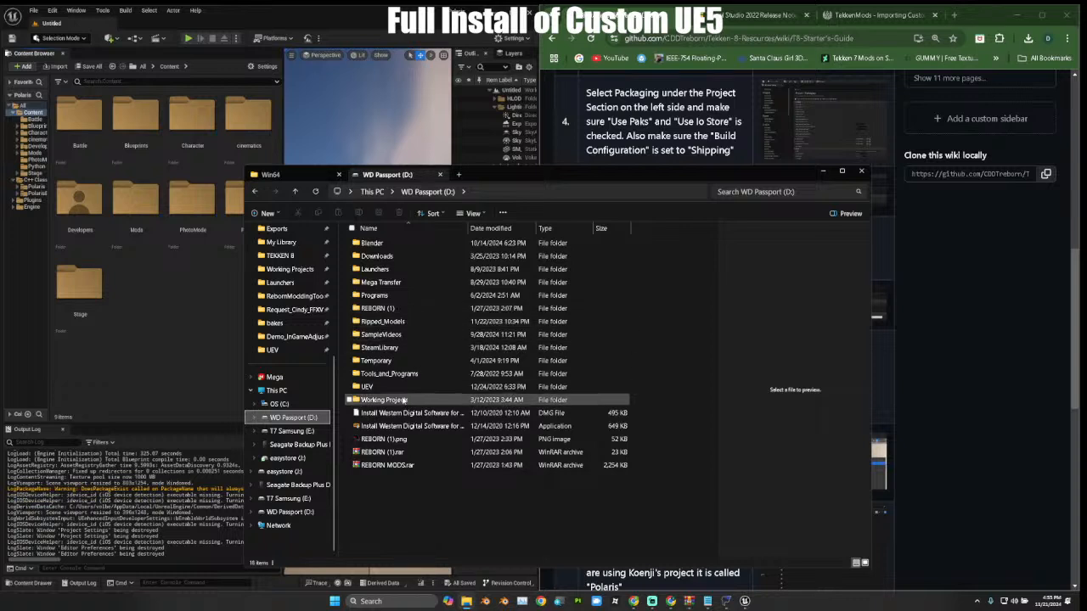
left_click(376, 387)
double_click(376, 388)
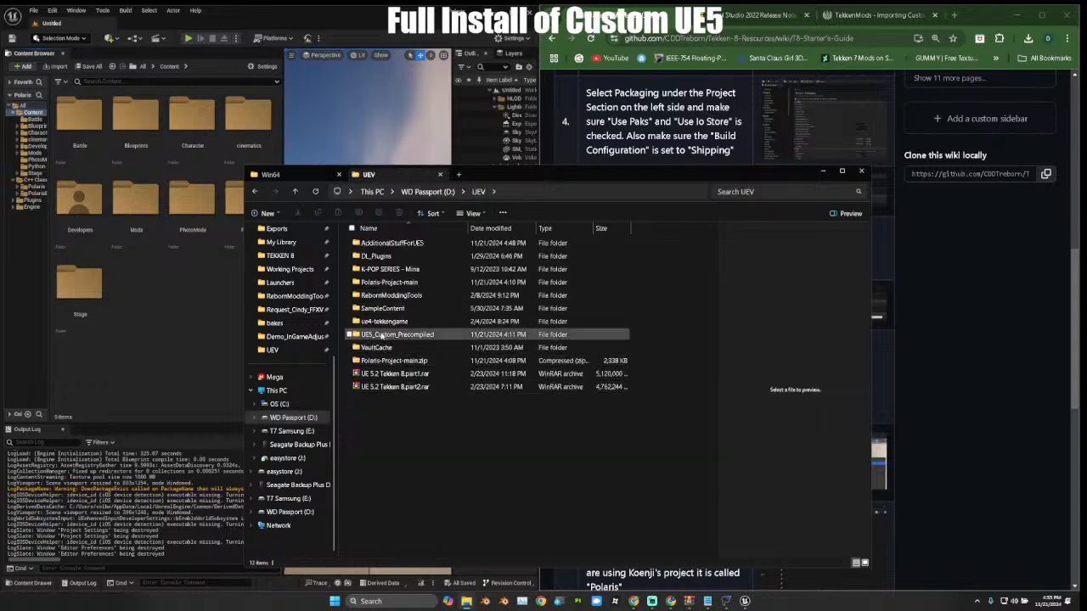
double_click(389, 243)
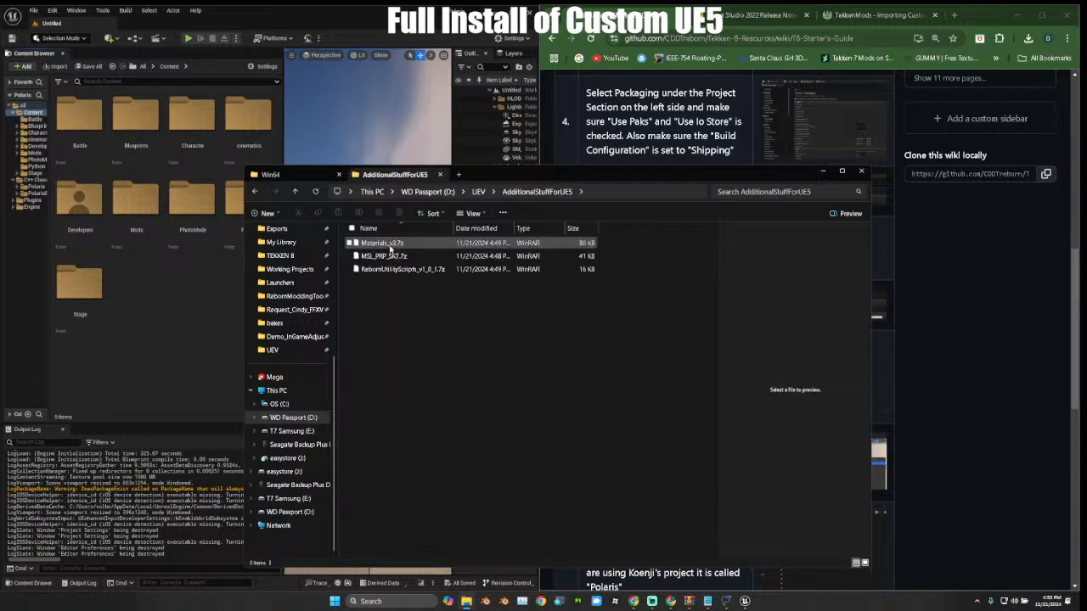
Extract the Materials_v3.7z archive with 7-Zip into its own Materials_v3 folder.
left_click(395, 255)
left_click(407, 269)
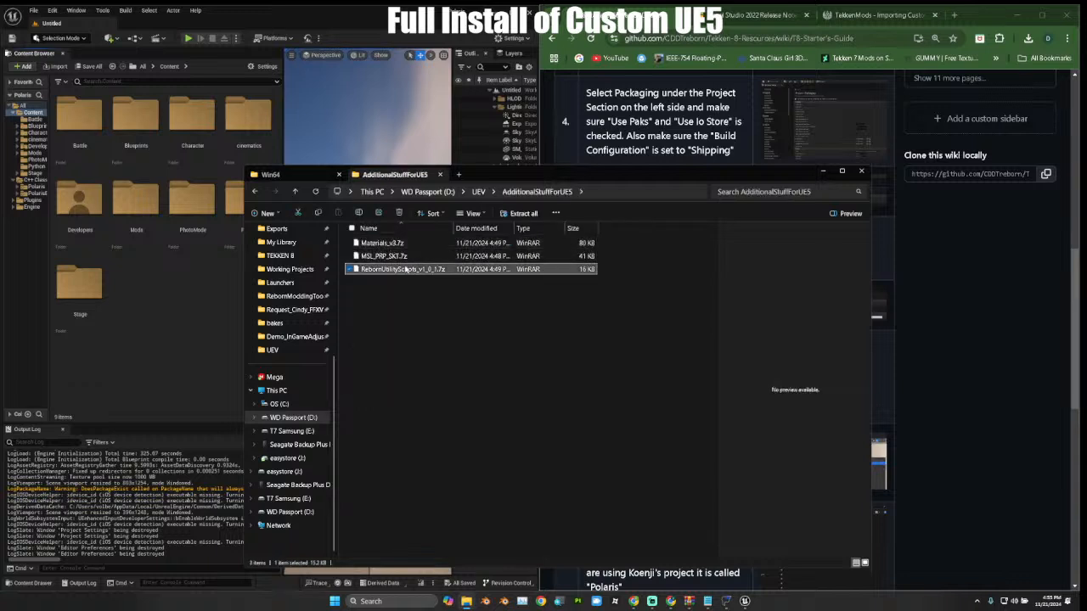
left_click(394, 245)
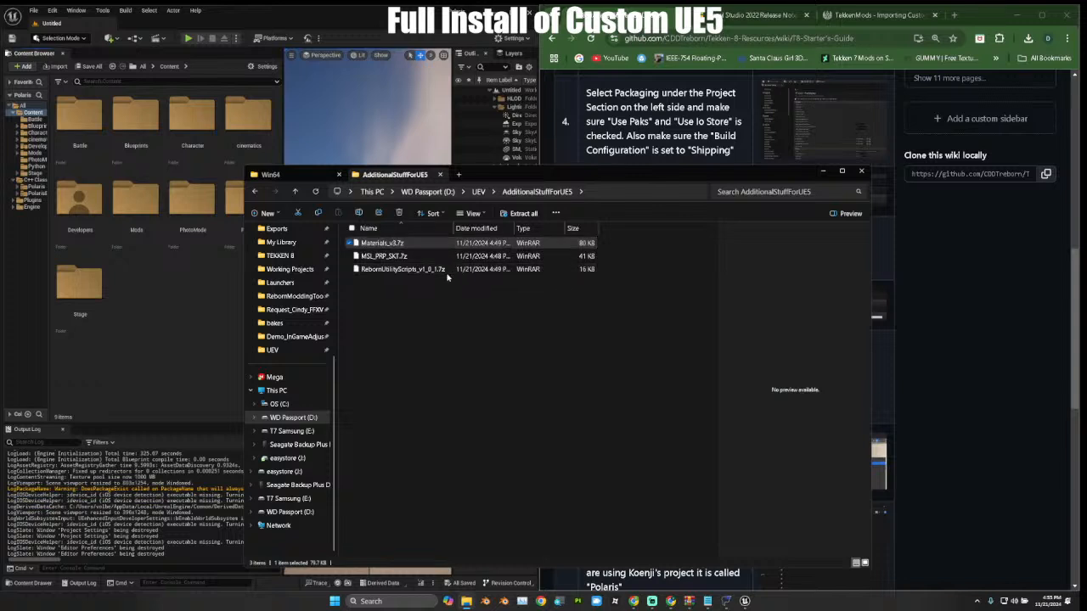
right_click(395, 246)
left_click(446, 418)
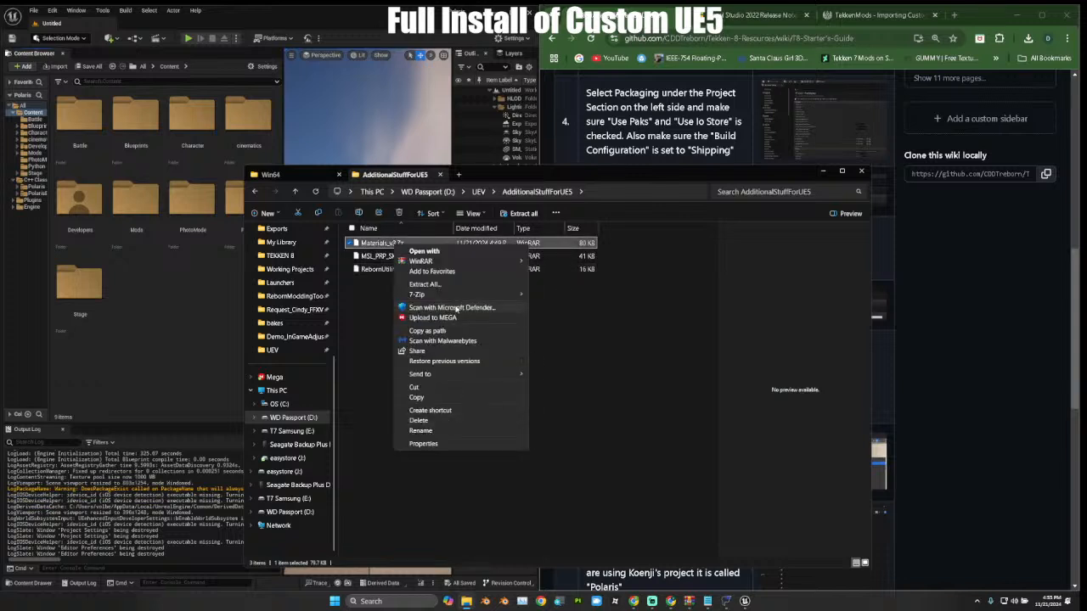
mouse_move(425, 295)
left_click(593, 337)
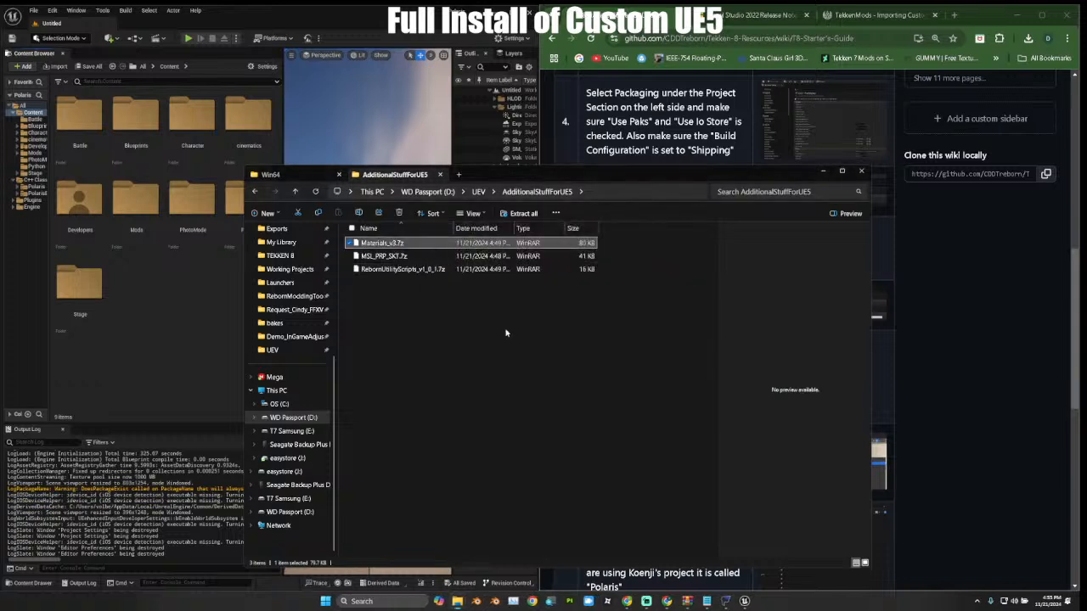
Extract the MSL_PRP_SKT.7z archive with 7-Zip into its own MSL_PRP_SKT folder.
right_click(385, 258)
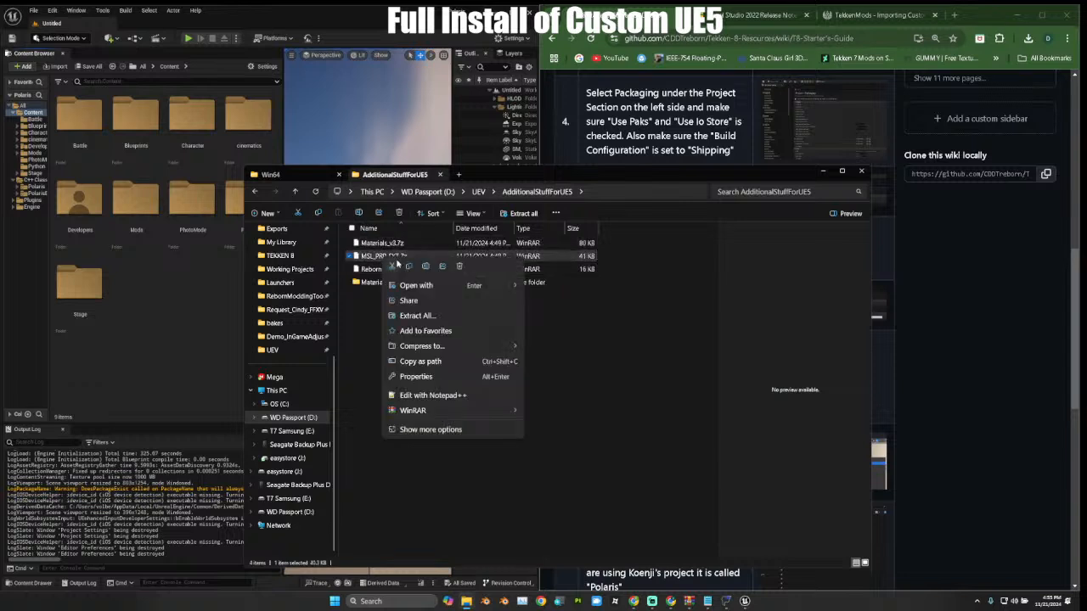
left_click(431, 430)
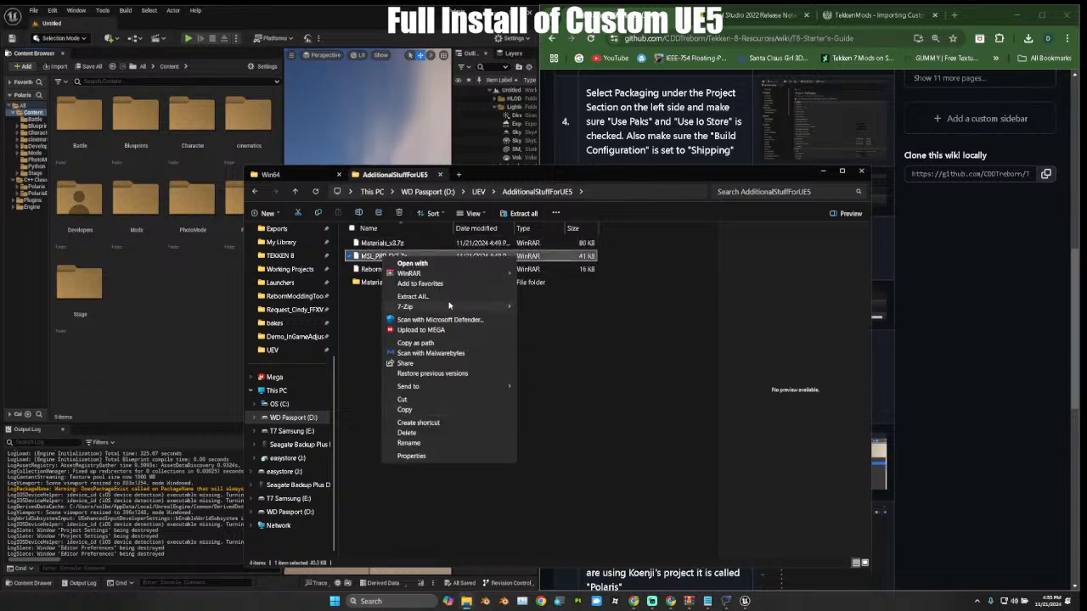
mouse_move(508, 310)
left_click(583, 348)
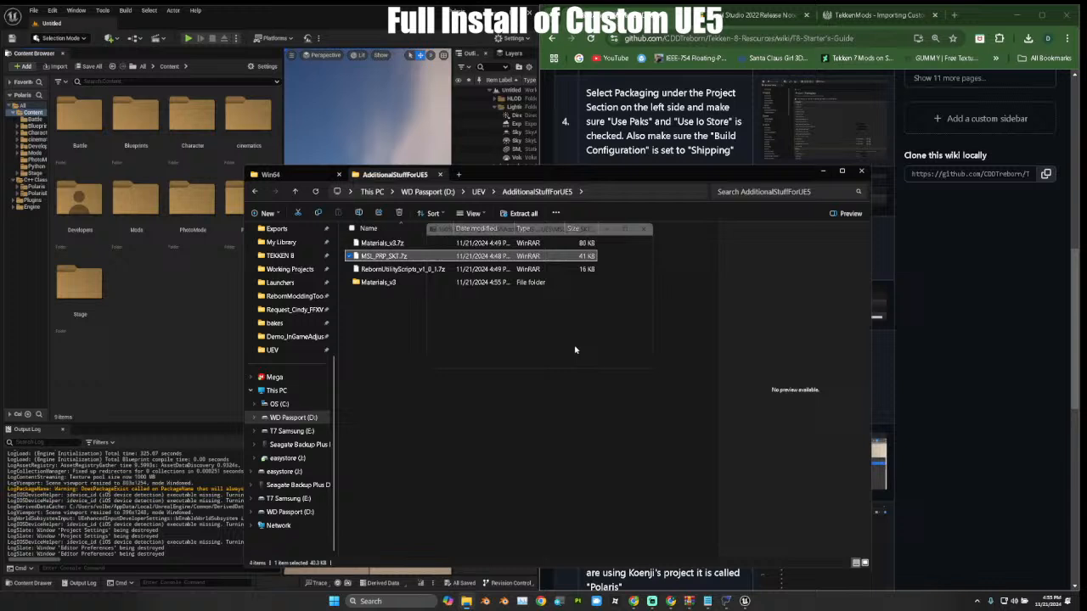
Extract the RebornUtilityScripts_v1_0_1.7z archive with 7-Zip into its own RebornUtilityScripts_v1_0_1 folder.
left_click(405, 270)
right_click(405, 270)
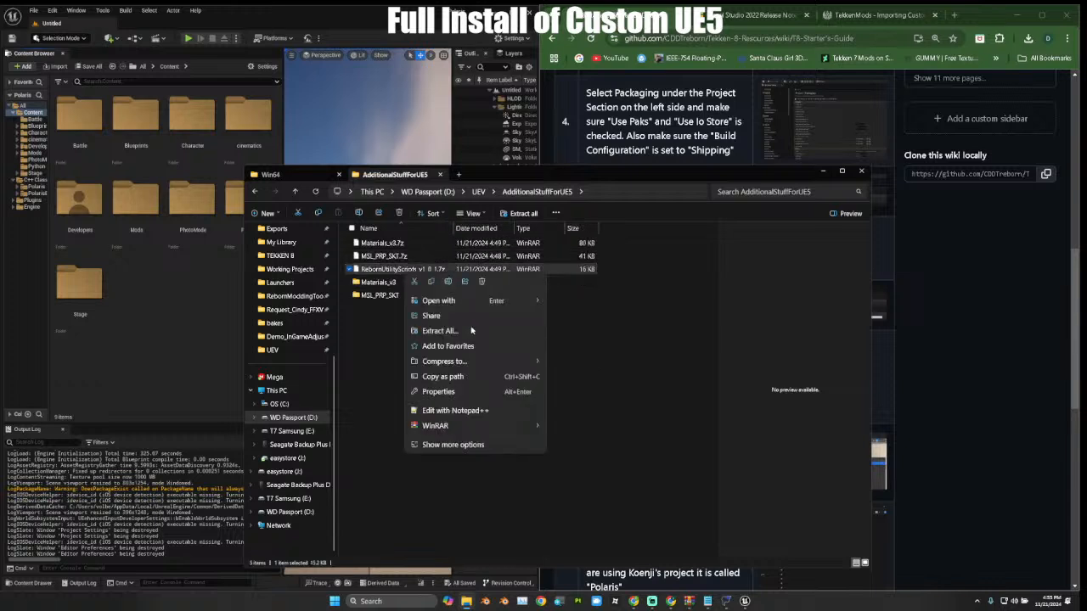
left_click(473, 449)
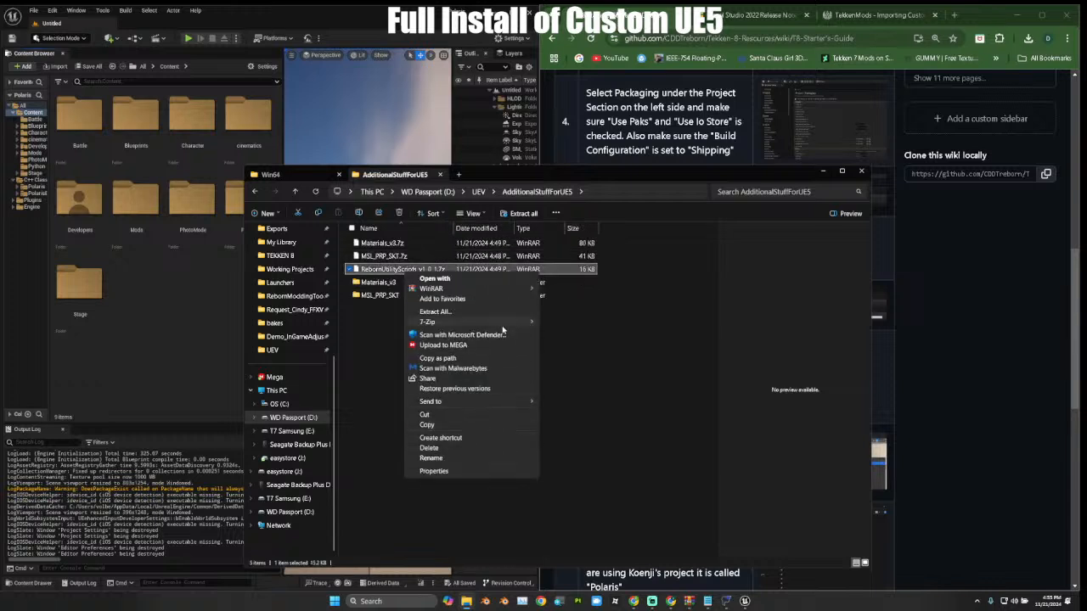
mouse_move(505, 322)
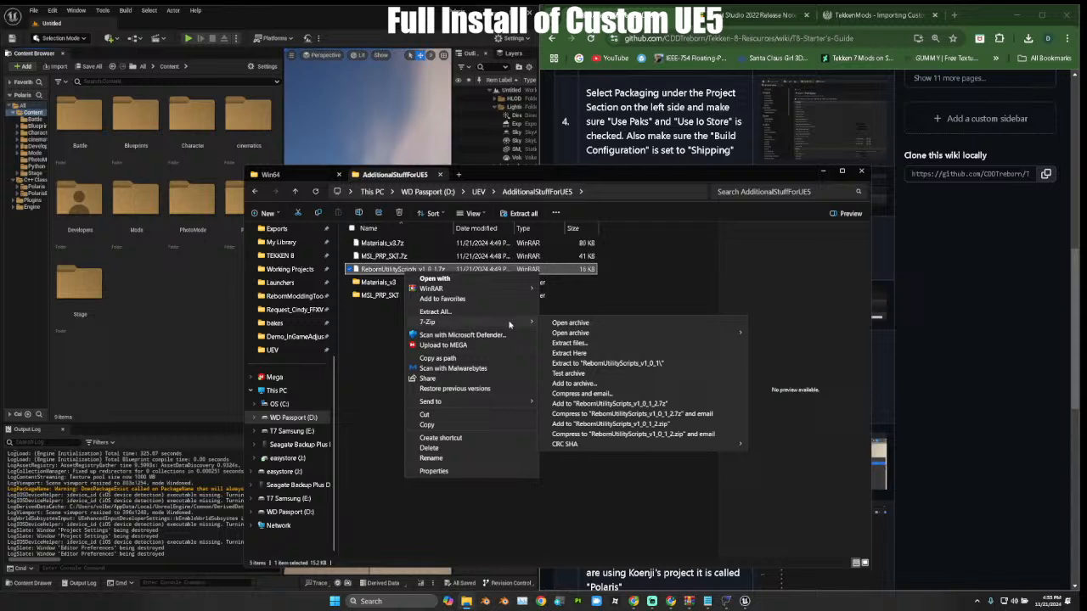
left_click(599, 363)
left_click(437, 381)
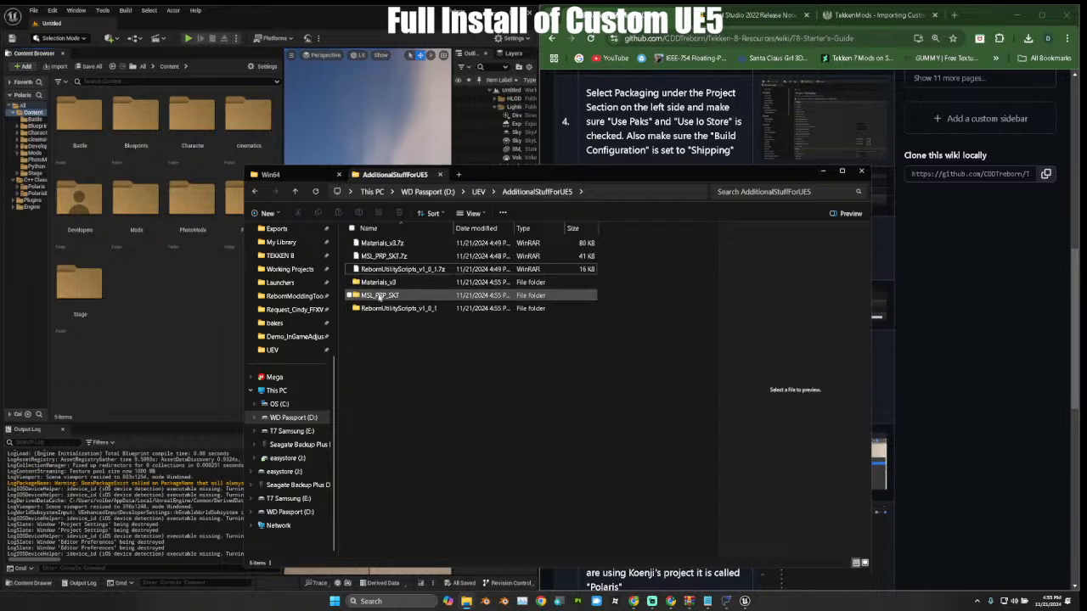
Open the extracted MSL_PRP_SKT folder and copy its Content folder.
double_click(379, 295)
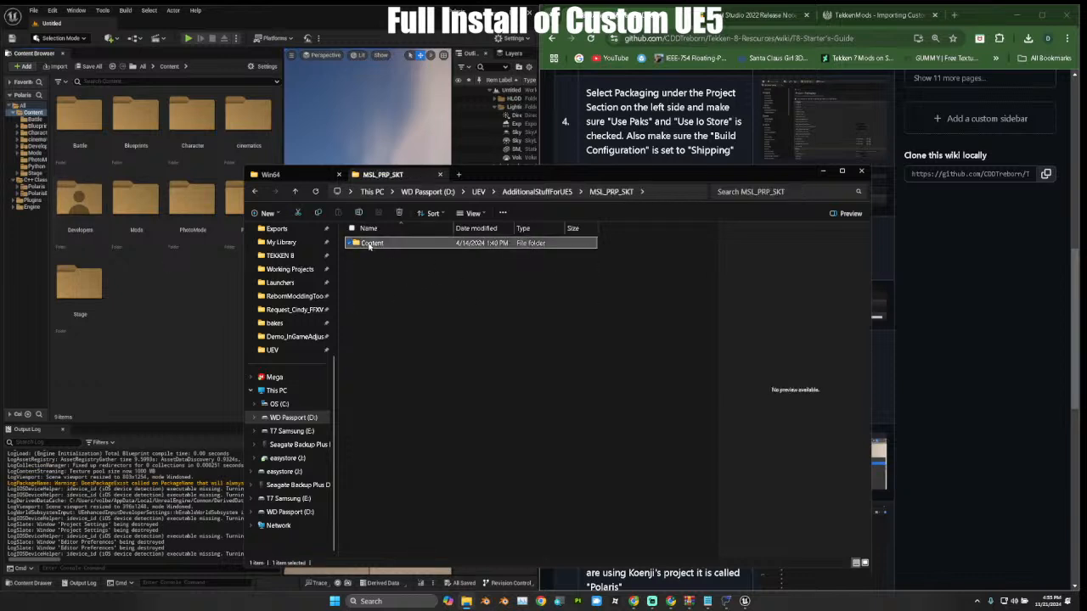
right_click(368, 245)
left_click(397, 255)
left_click(426, 311)
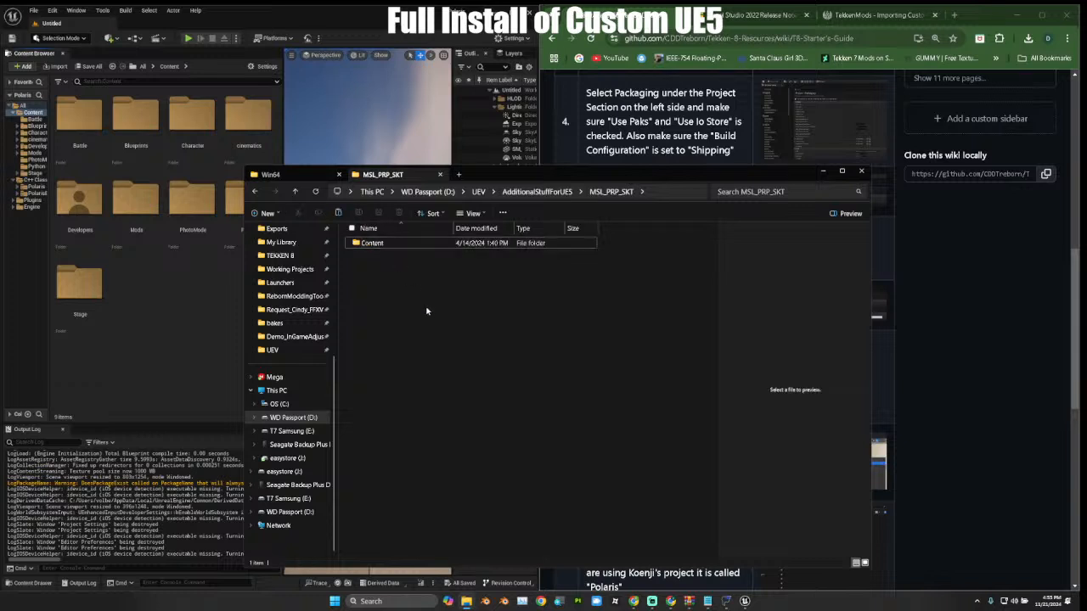
In the Unreal content browser, open the folder Character > Item > Base_Character_Item > ccn > btm.
left_click(215, 210)
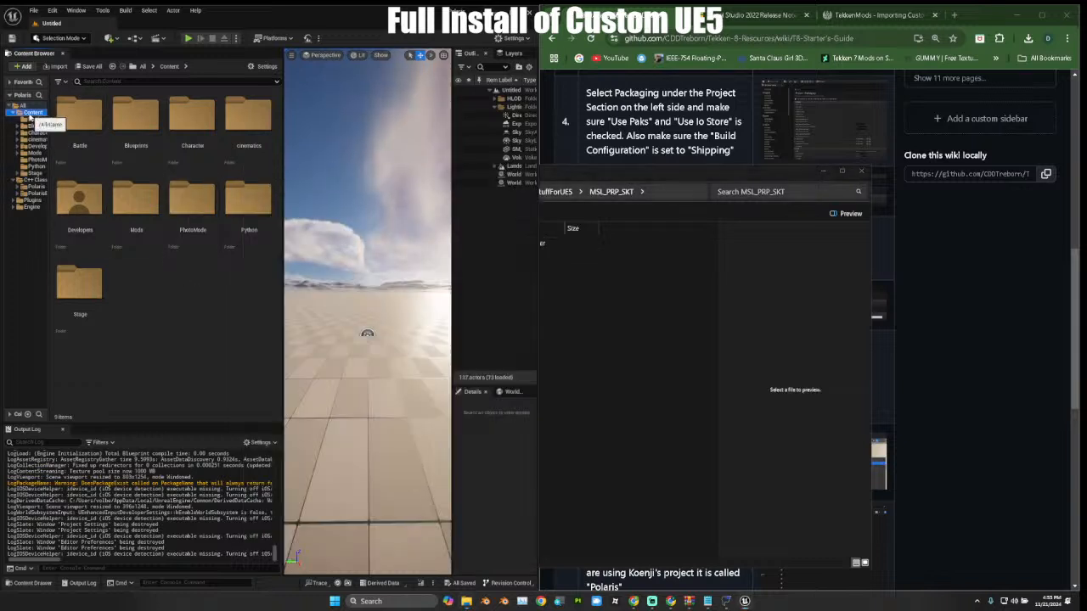
right_click(152, 302)
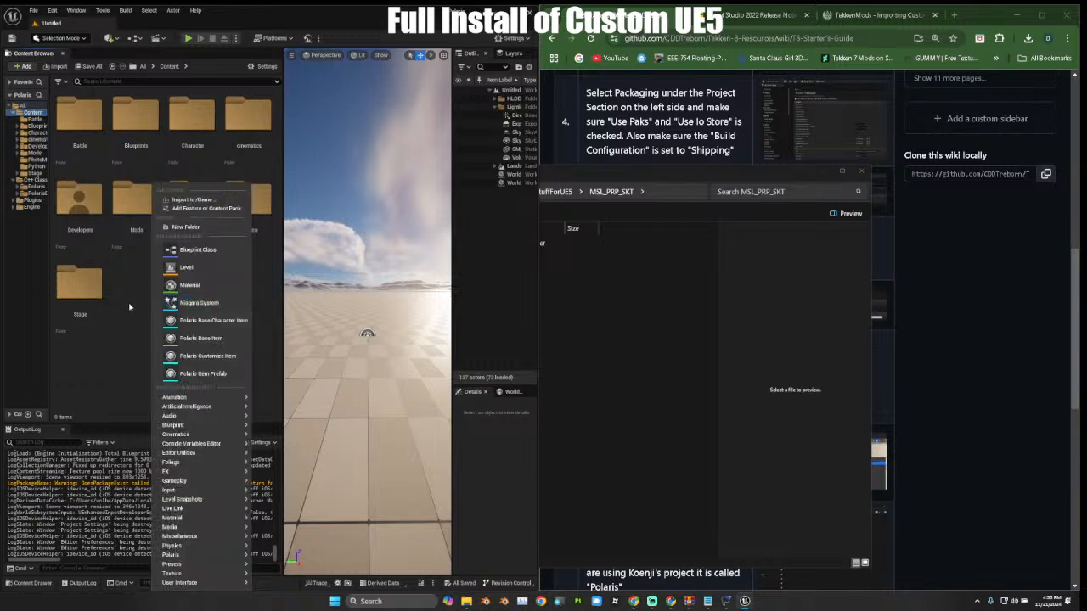
left_click(128, 301)
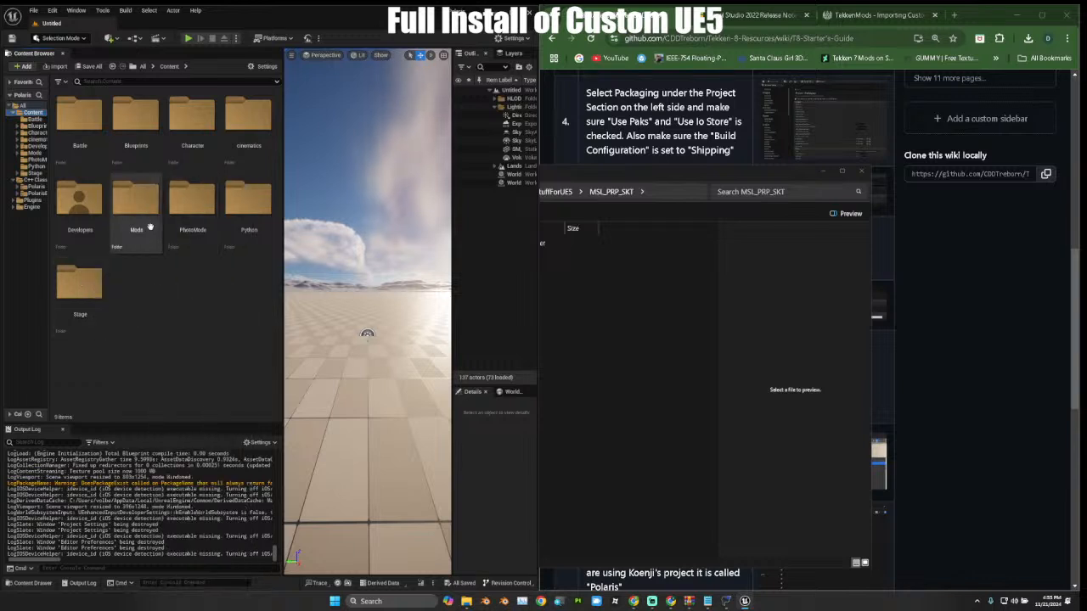
double_click(197, 129)
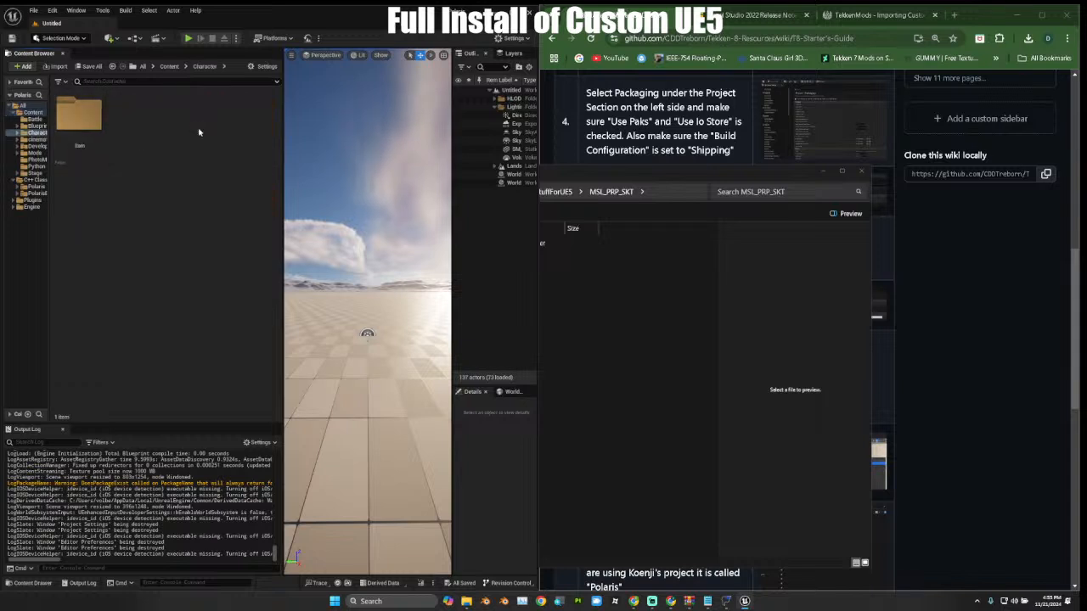
double_click(79, 119)
left_click(90, 140)
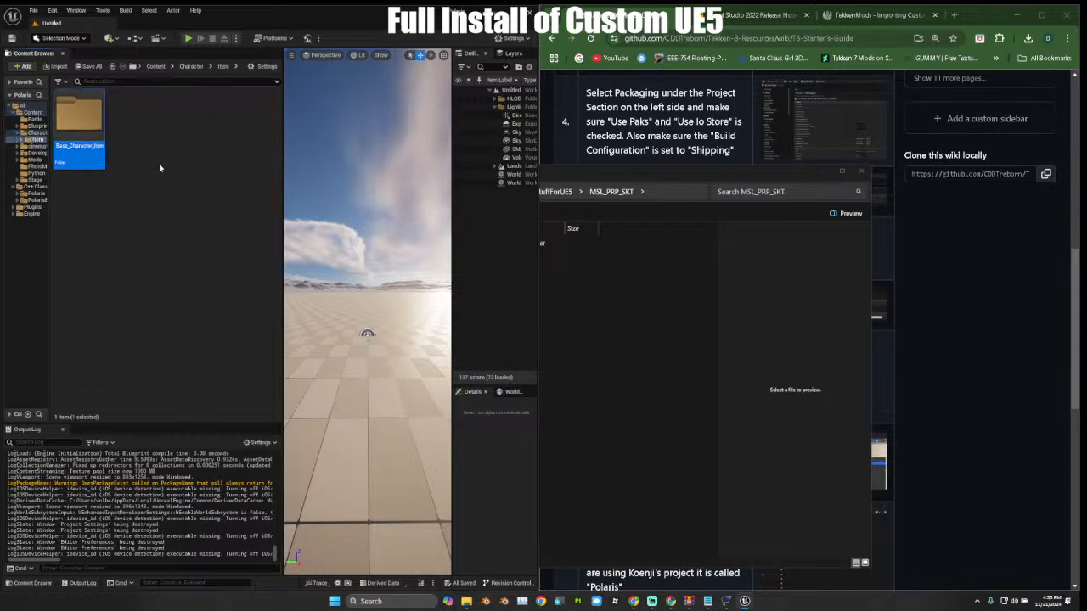
double_click(74, 129)
double_click(72, 188)
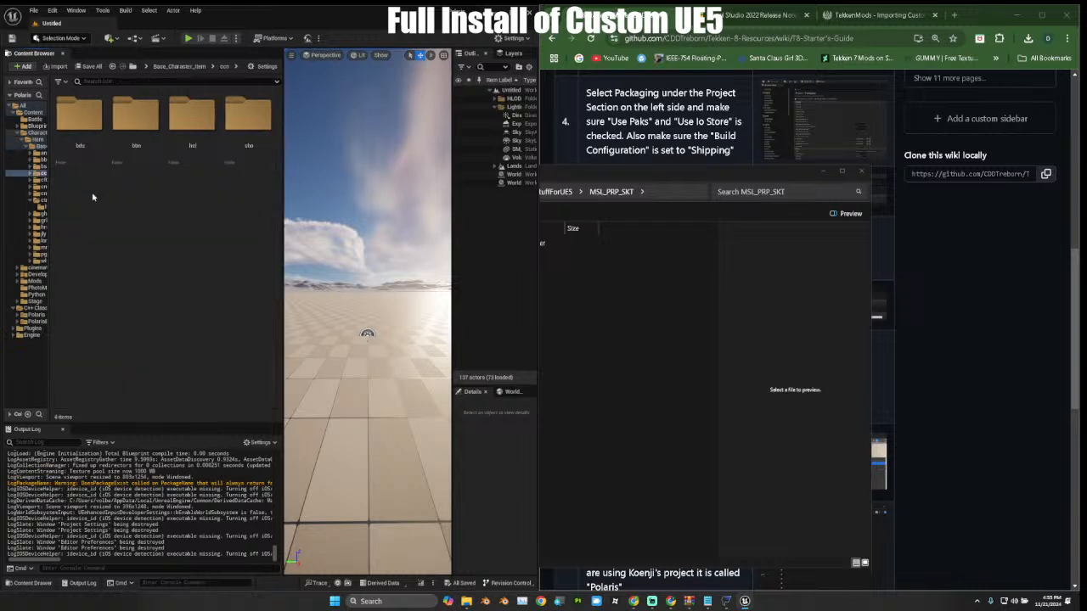
double_click(131, 114)
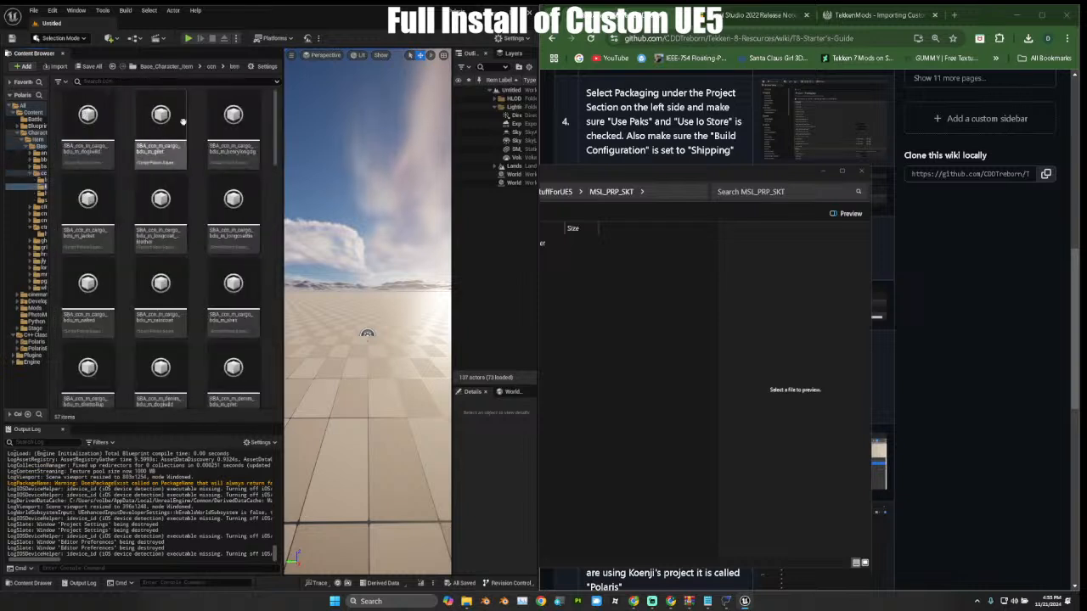
Show one of the btm assets in File Explorer and go up to the Polaris-Project-main folder.
right_click(151, 201)
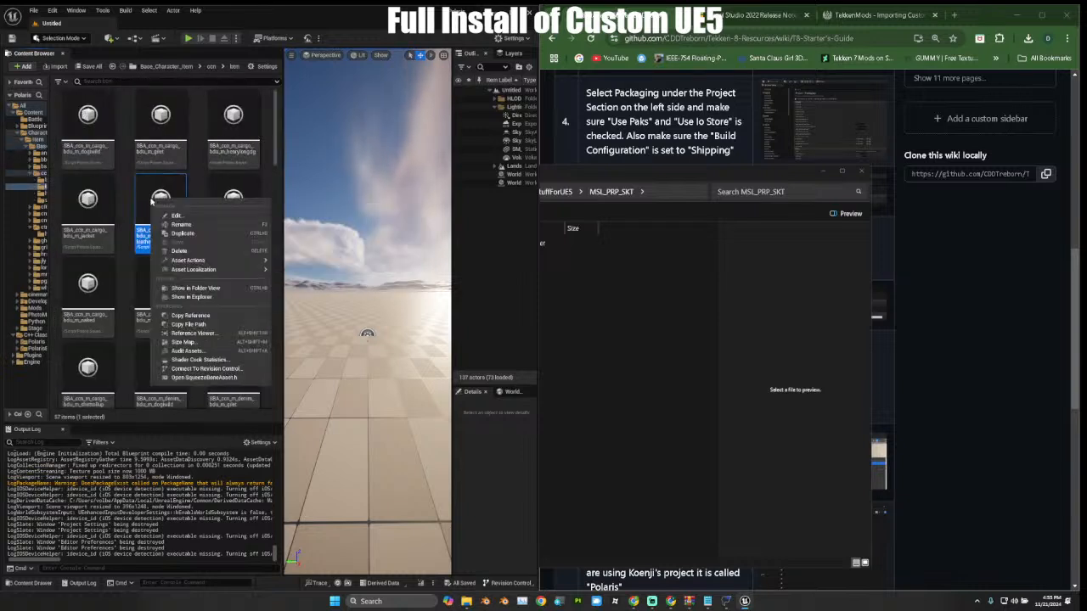
left_click(209, 298)
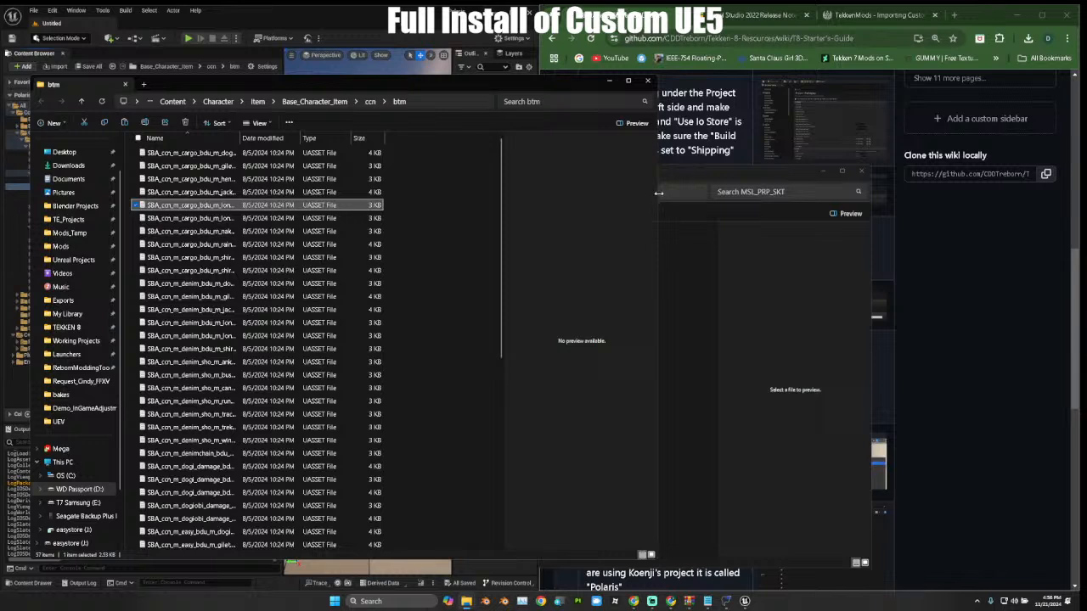
left_click_drag(659, 193, 503, 196)
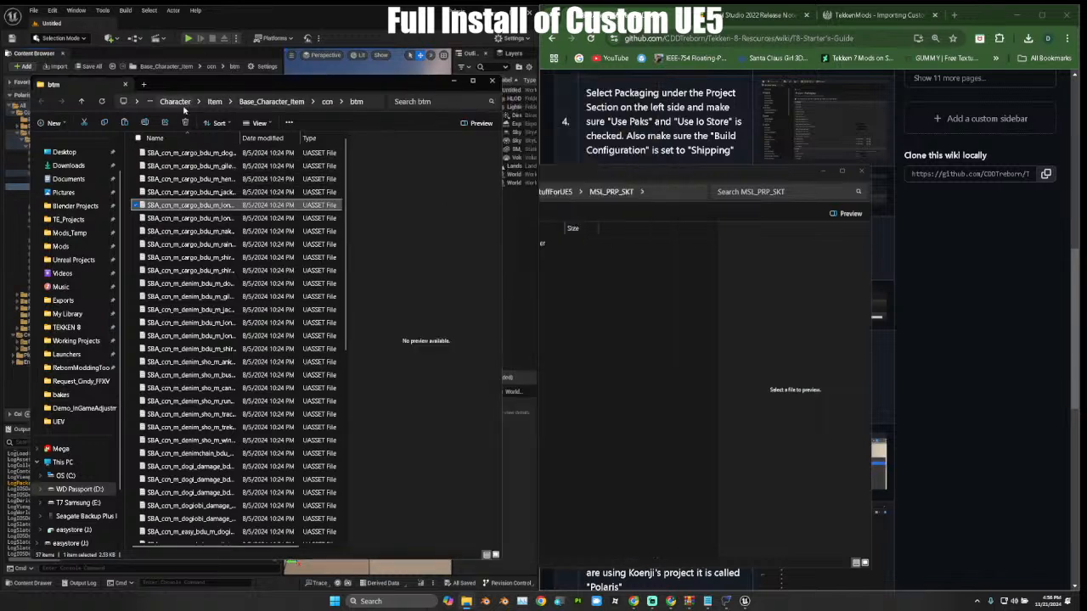
left_click(177, 103)
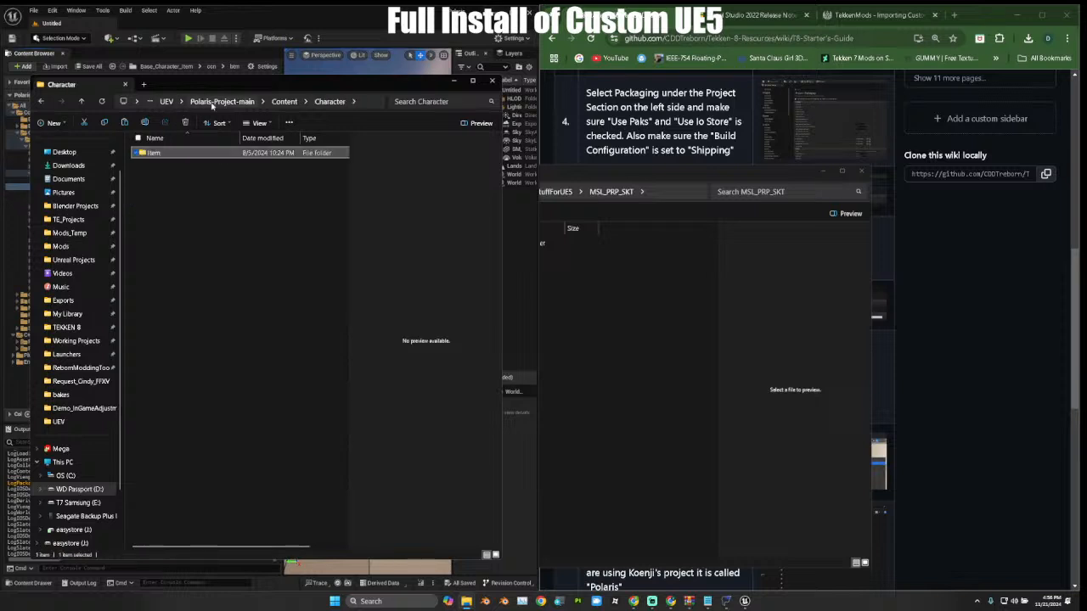
left_click(285, 102)
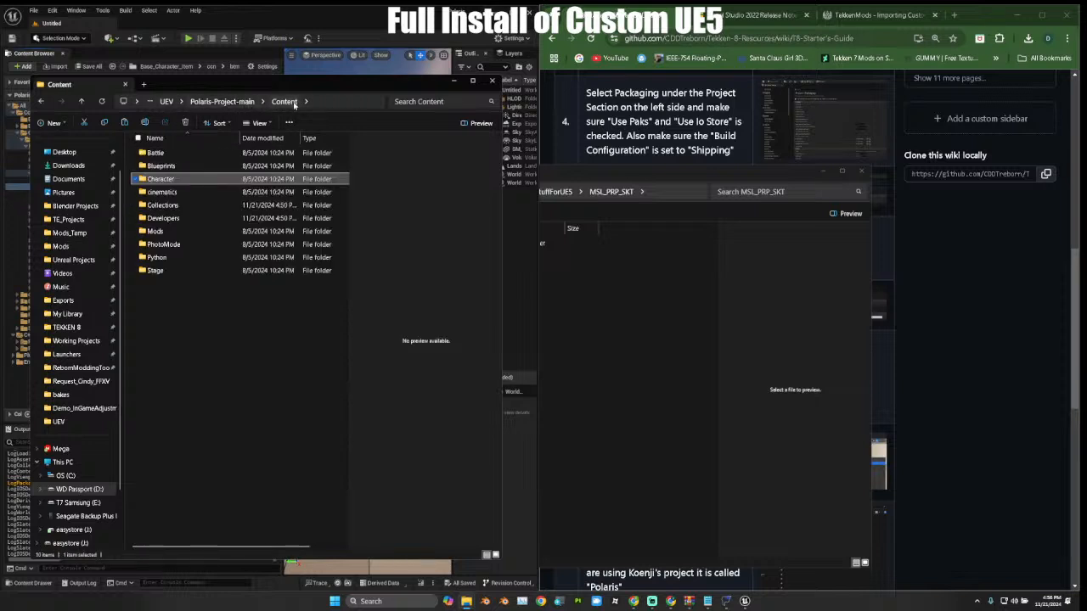
left_click(212, 102)
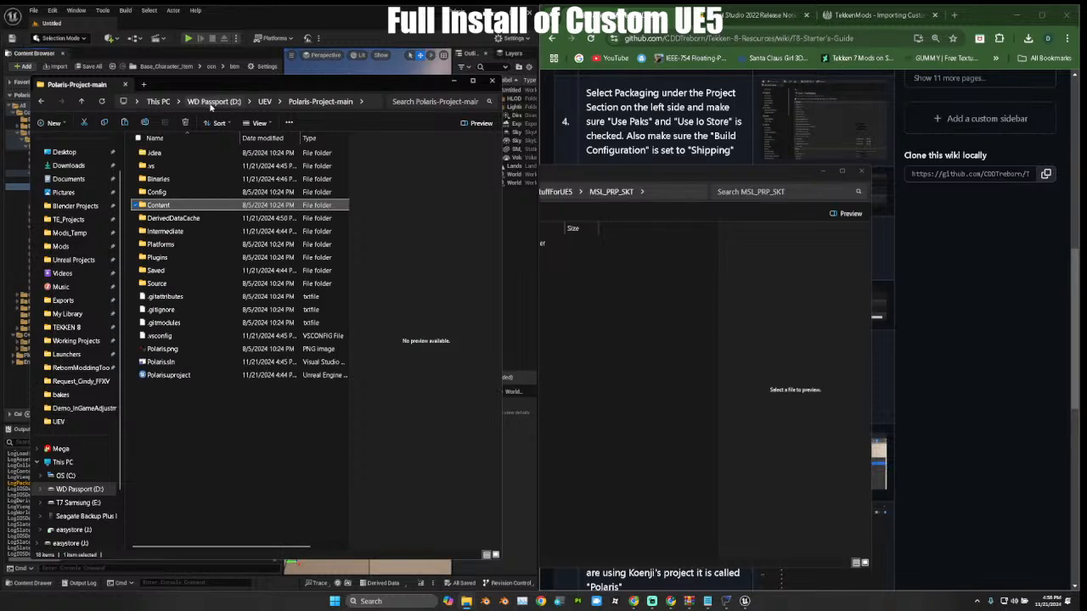
Copy the Content folder from MSL_PRP_SKT into the Polaris-Project-main folder.
left_click(615, 300)
left_click_drag(407, 241, 175, 415)
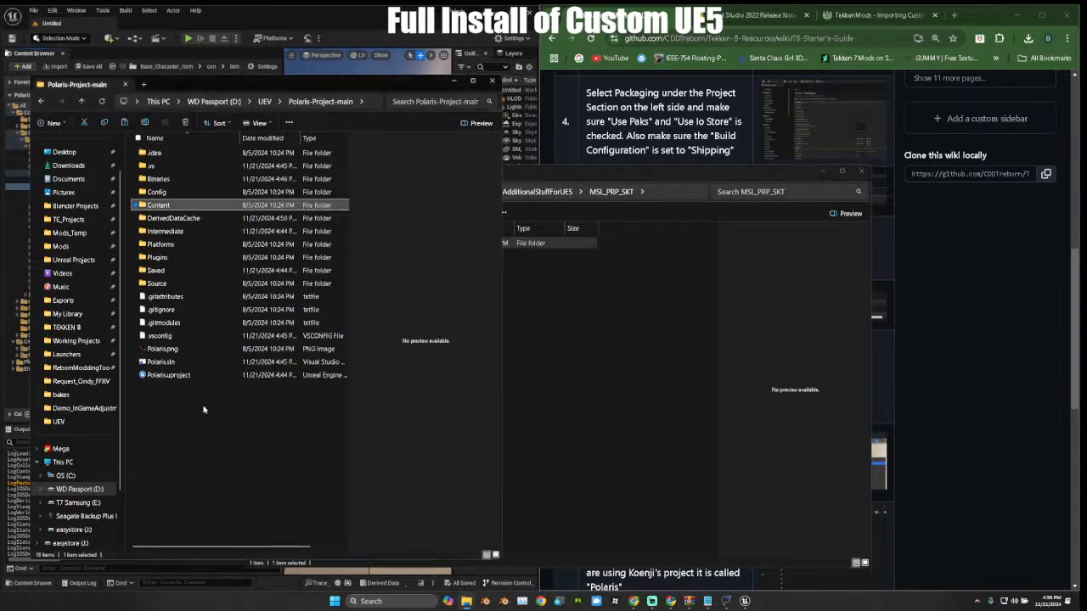
left_click(595, 370)
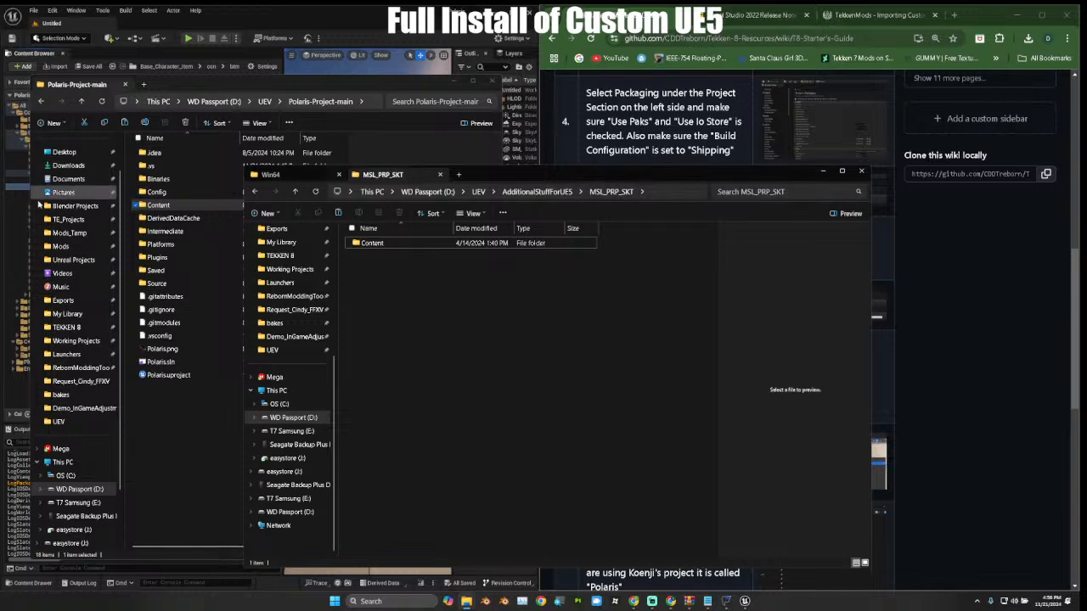
Open the Materials_v3 folder in AdditionalStuffForUE5 and copy its Content folder into Polaris-Project-main.
left_click_drag(210, 76, 280, 96)
left_click(605, 313)
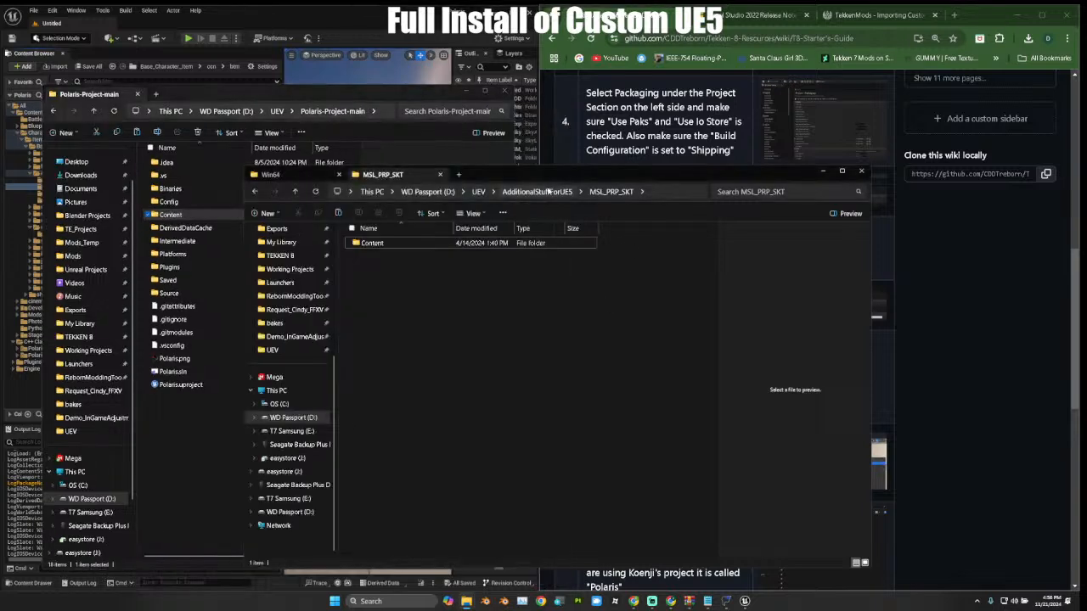
left_click(536, 192)
double_click(379, 244)
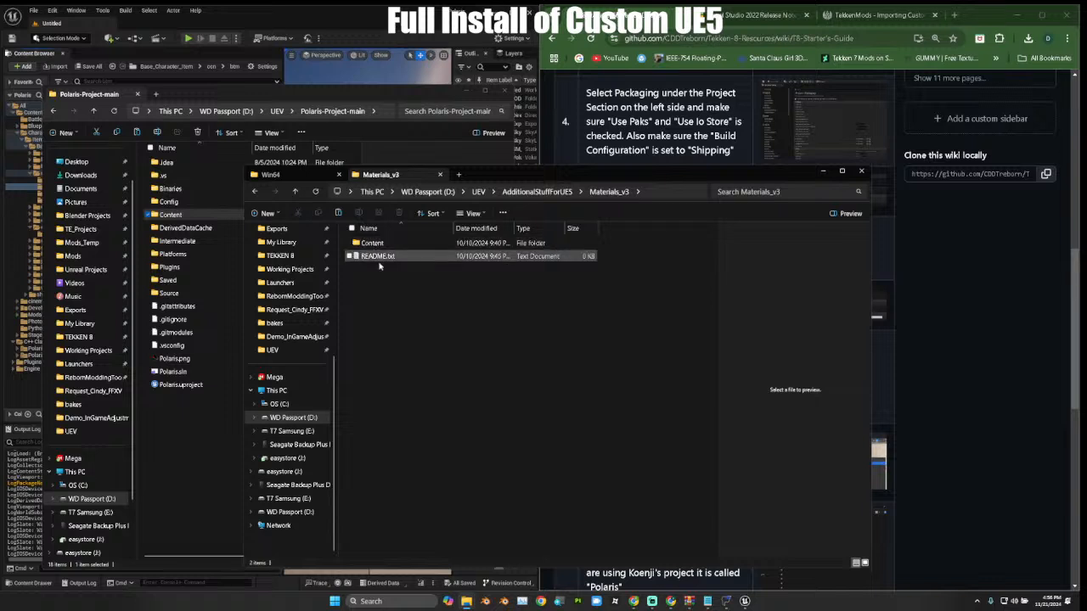
left_click_drag(377, 245, 164, 412)
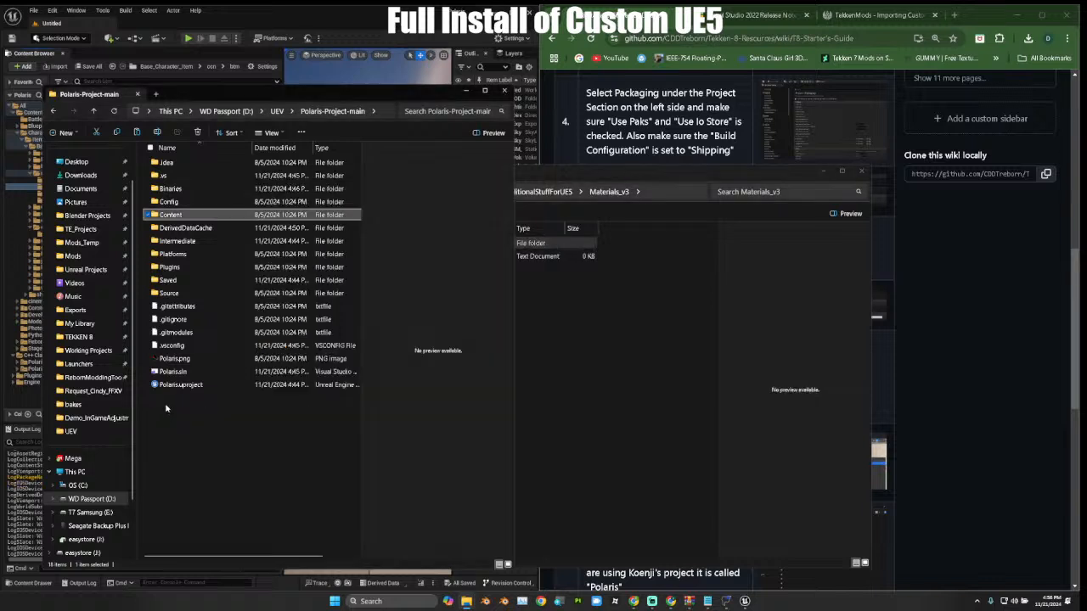
left_click(524, 209)
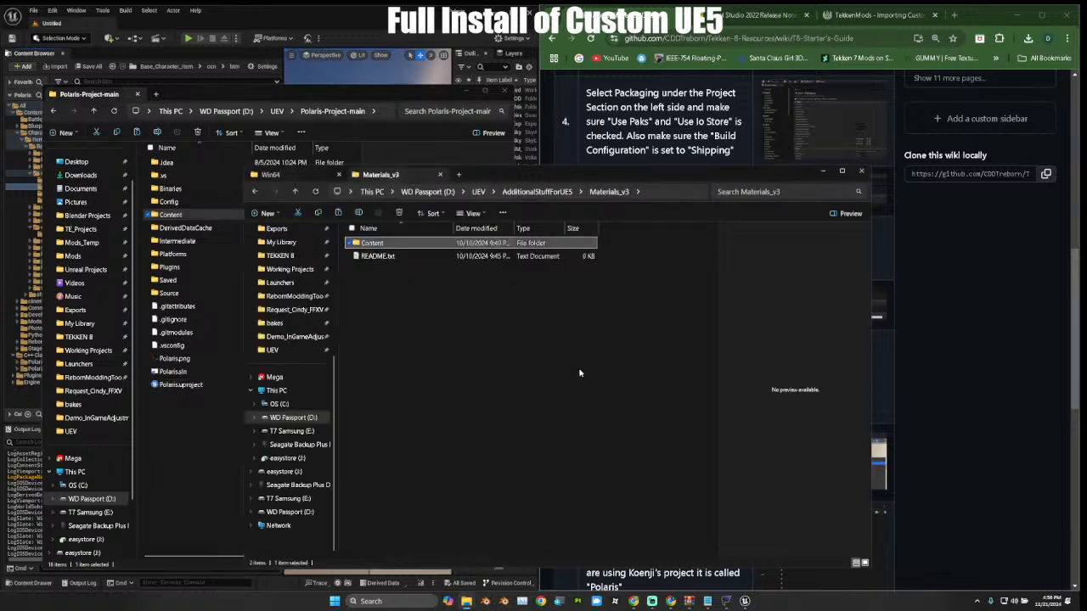
Copy the Content folder from RebornUtilityScripts_v1_0_1 into Polaris-Project-main, and return to the UEV folder.
left_click(546, 194)
double_click(392, 268)
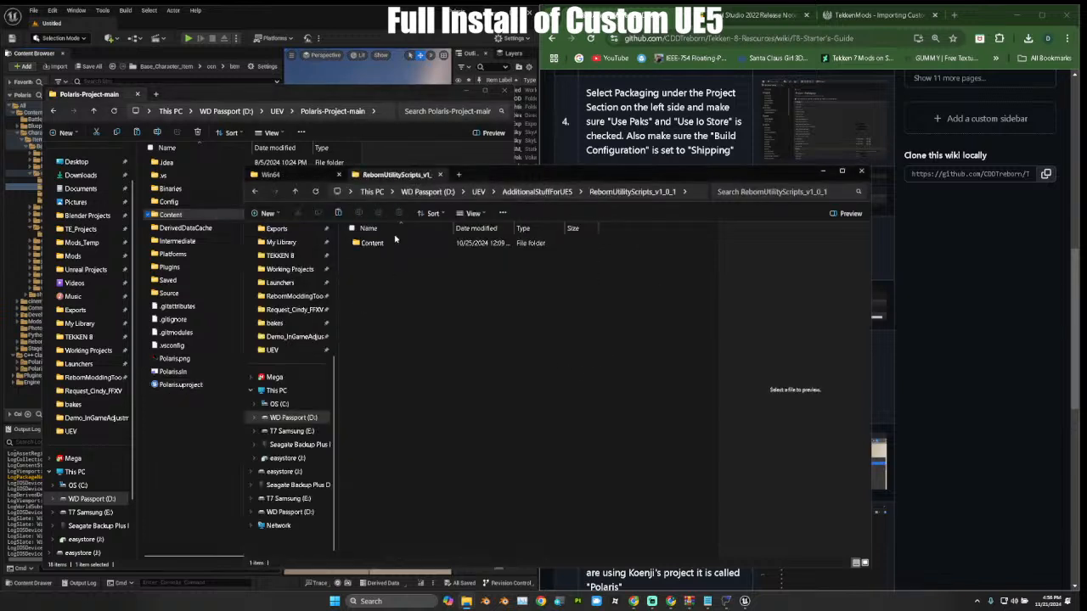
left_click(393, 243)
left_click_drag(374, 247, 208, 414)
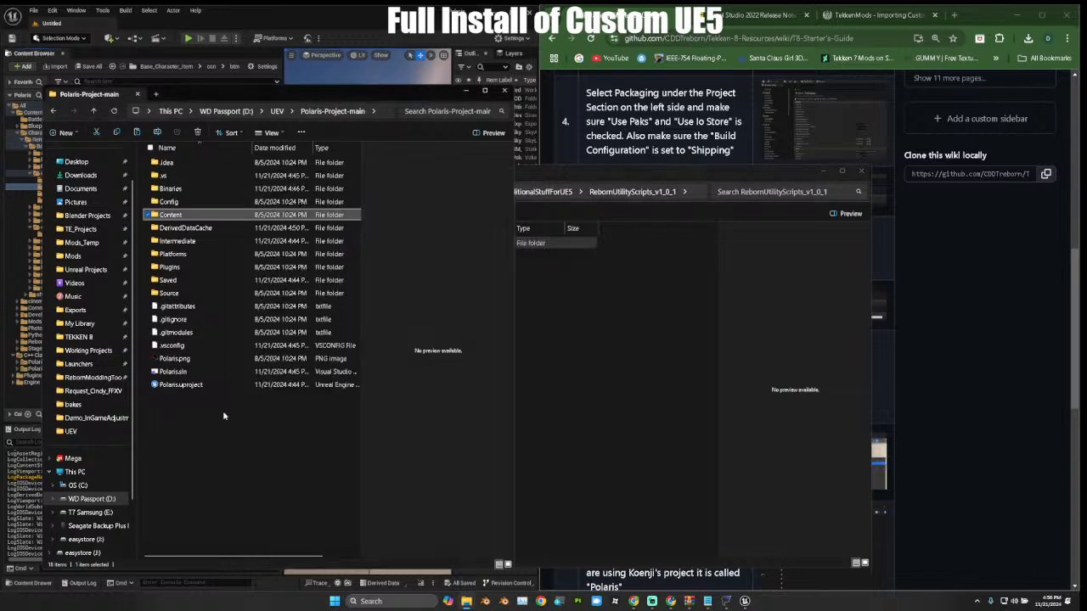
left_click(554, 346)
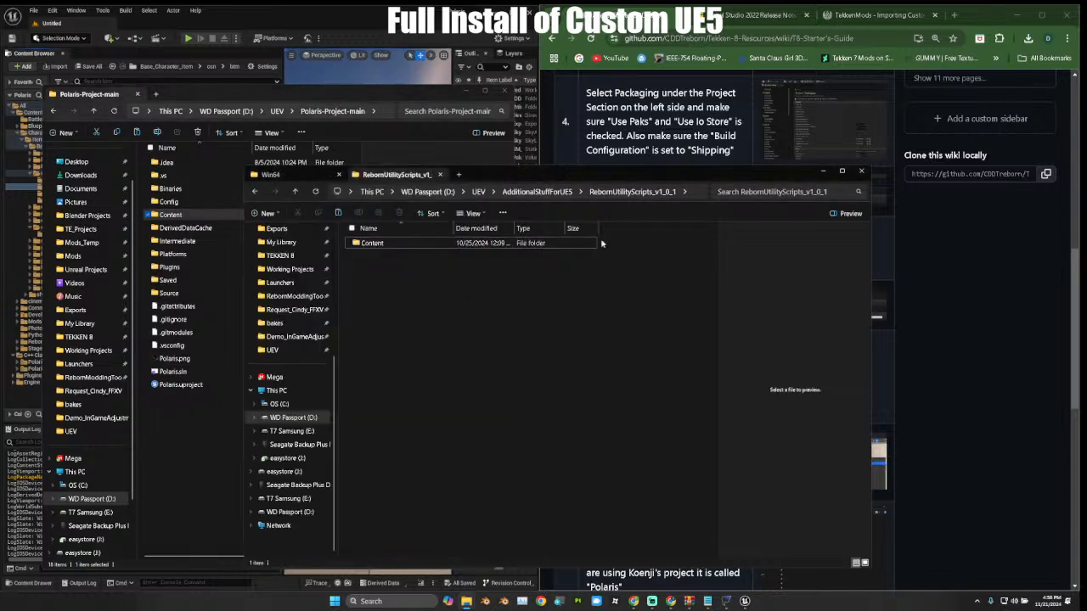
left_click(474, 192)
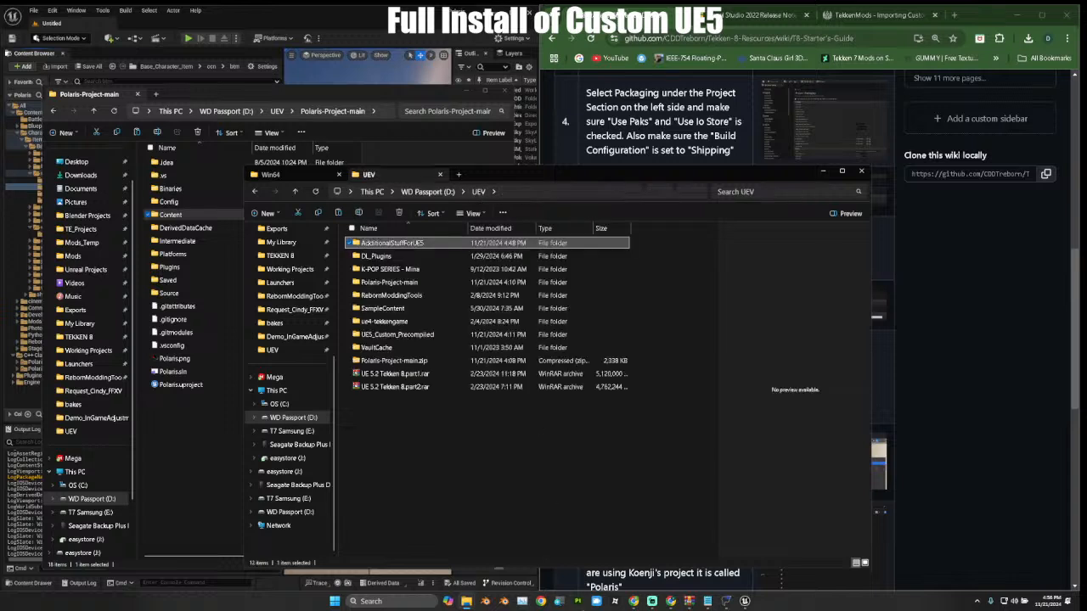
Launch Discord and open the tk8-tutorials channel of the Modding Zaibatsu server.
left_click(414, 602)
type("discord")
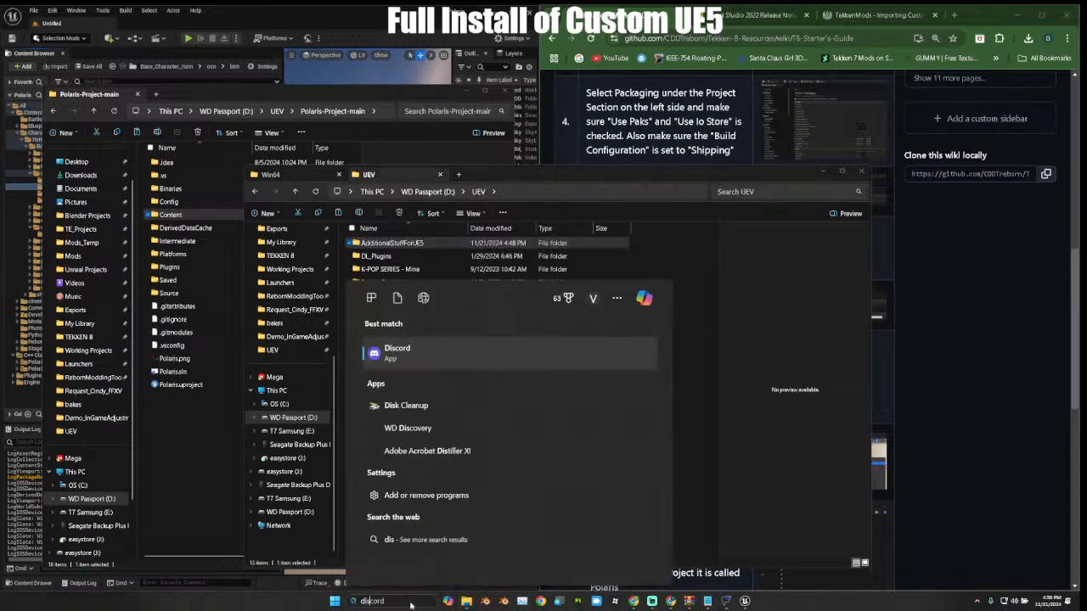
key("Return")
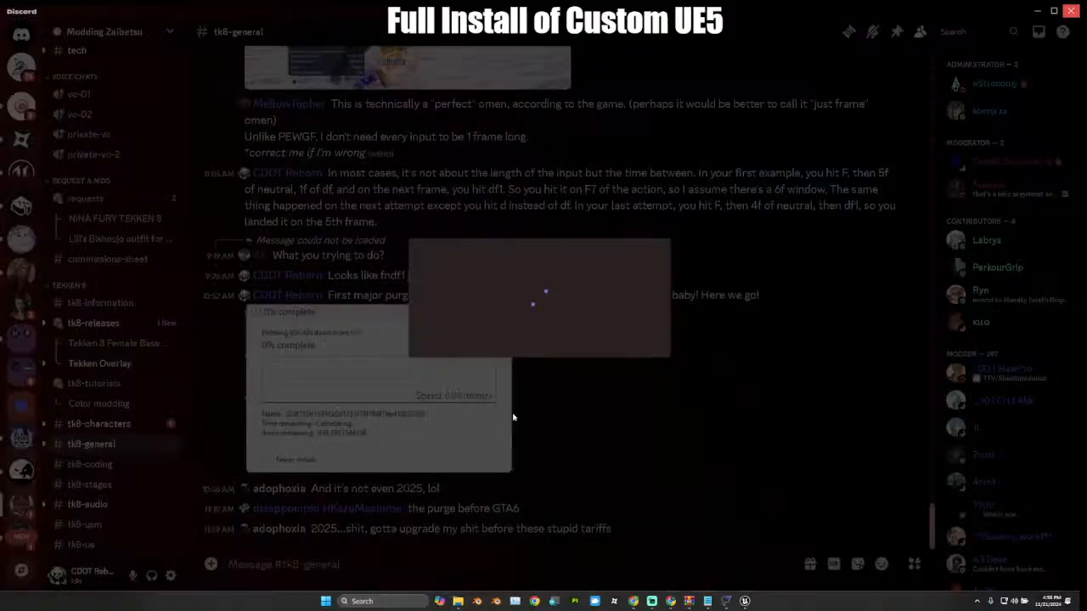
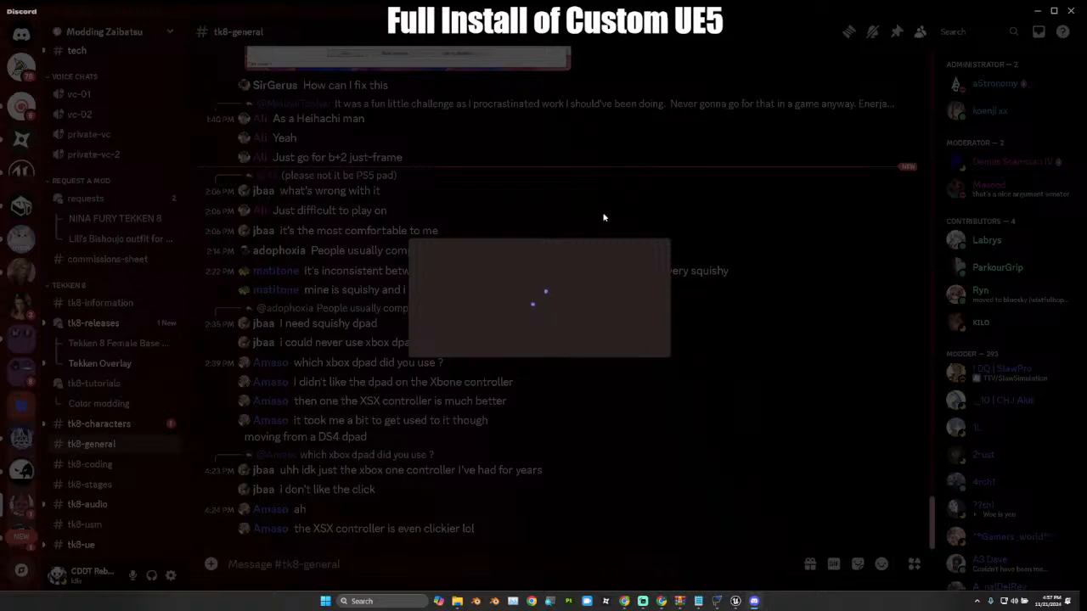
left_click(95, 384)
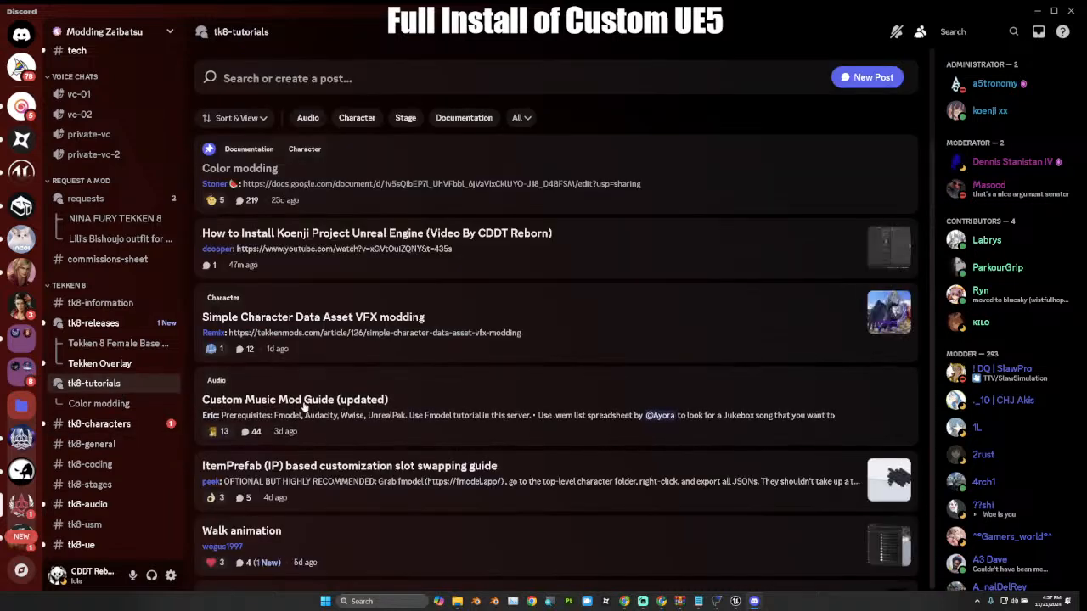
Find and open the "Emulated Skin Material (UPDATED V1.0)" post among the tutorials.
scroll(305, 400, "down", 2)
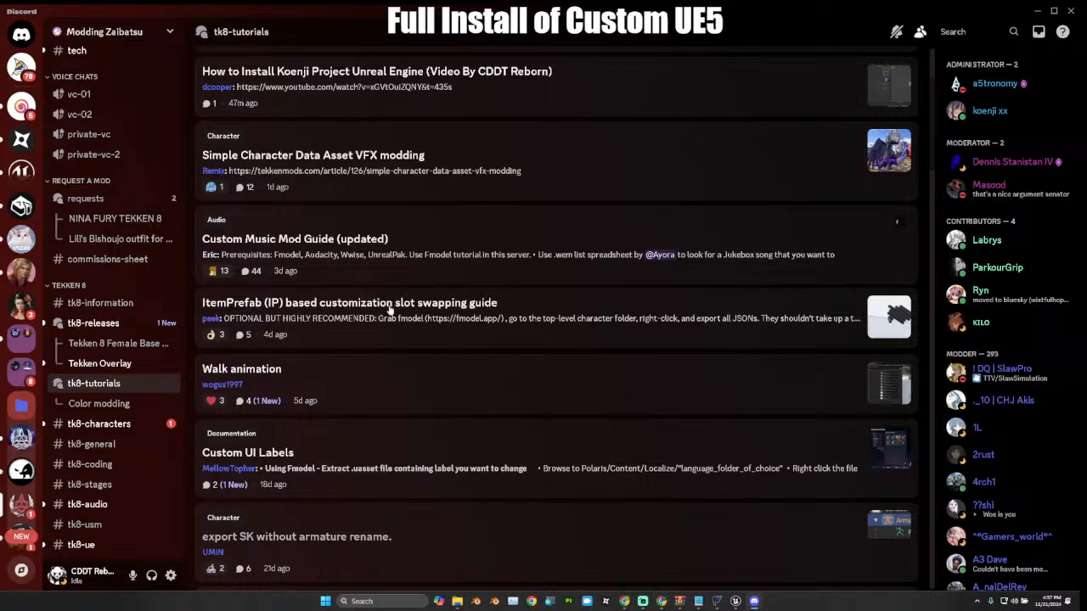
scroll(390, 311, "down", 4)
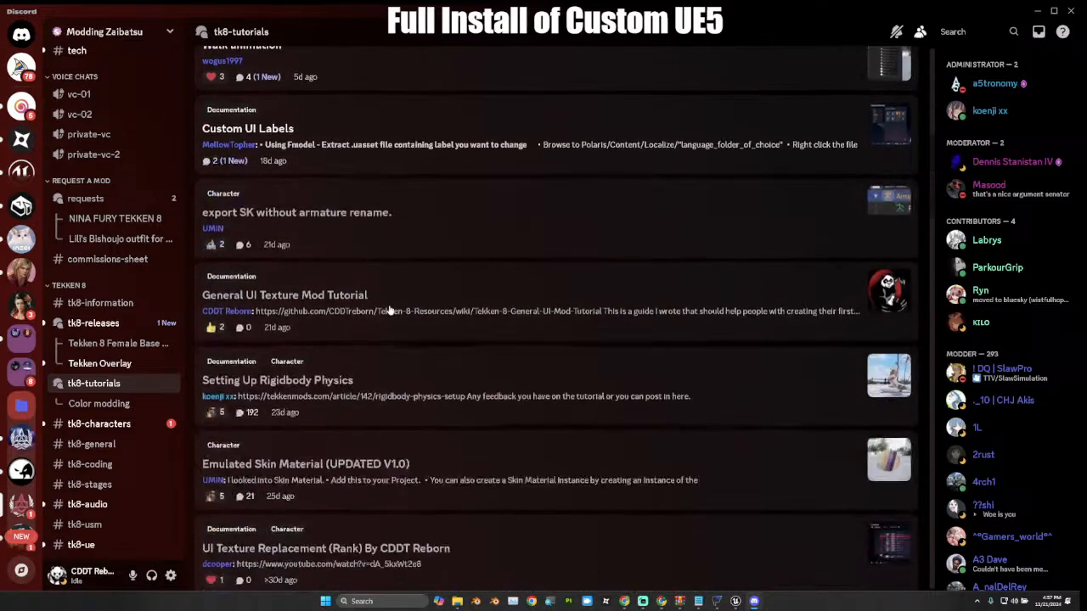
scroll(389, 311, "down", 3)
scroll(384, 331, "up", 3)
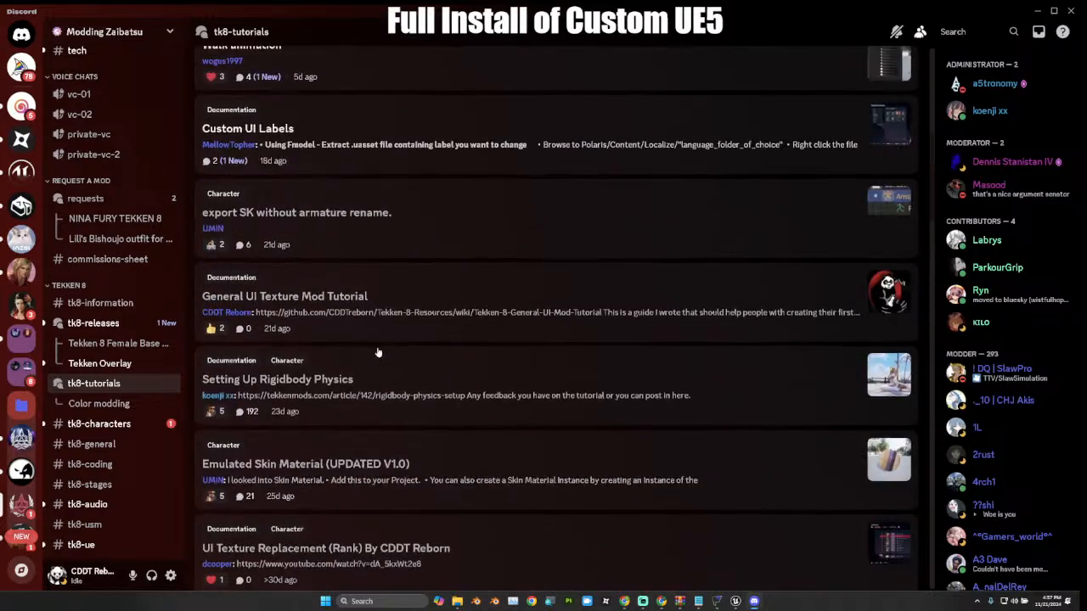
scroll(374, 355, "down", 1)
left_click(332, 358)
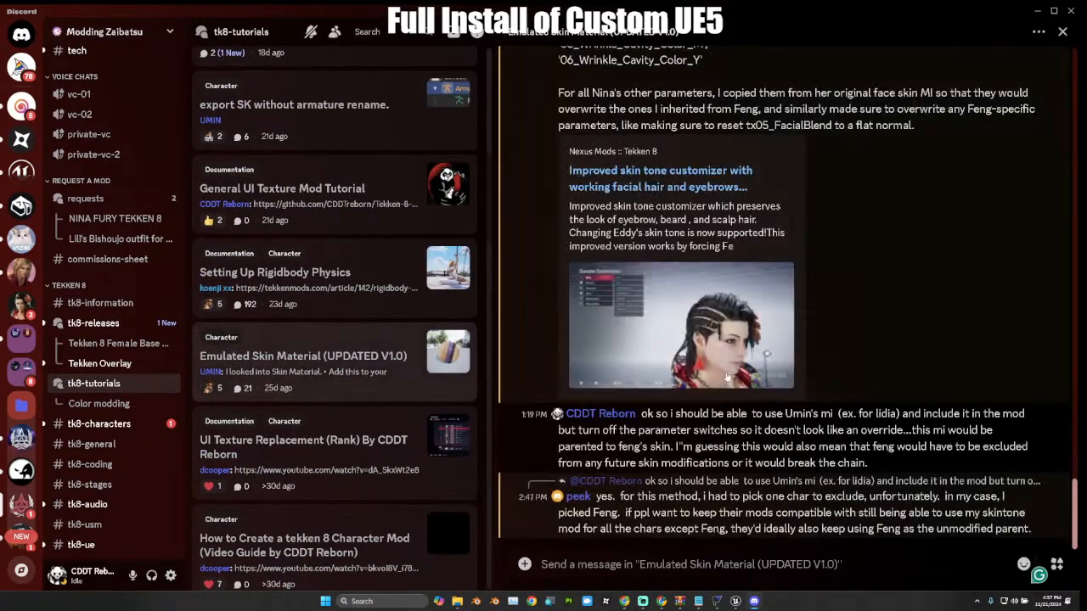
Look through the Emulated Skin Material thread for the PROJECT_SKIN_UMIN_v1.0.zip link in its opening message.
scroll(720, 384, "up", 5)
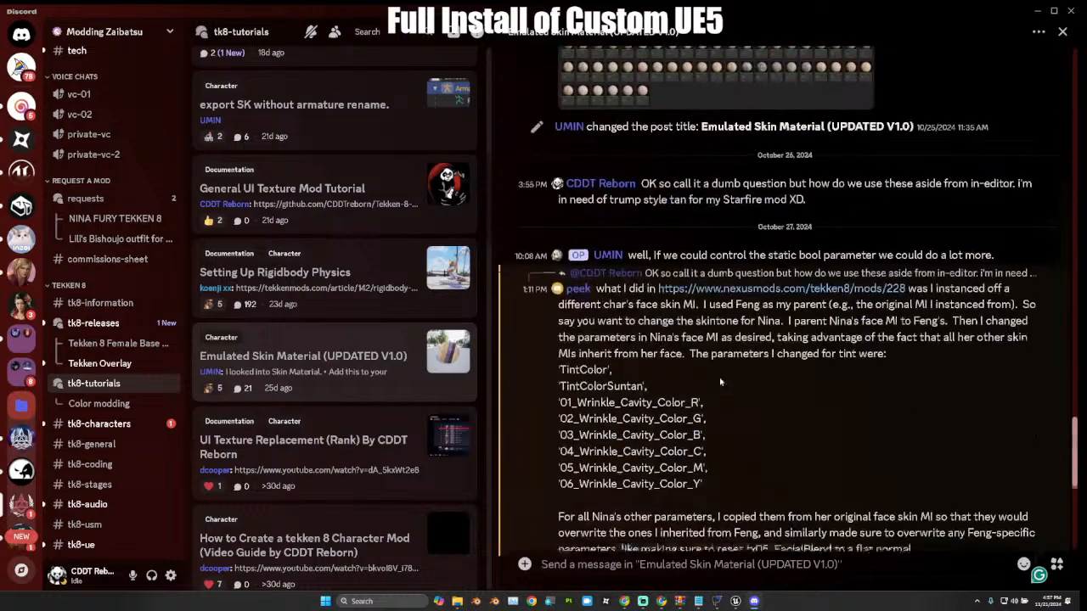
scroll(720, 382, "down", 2)
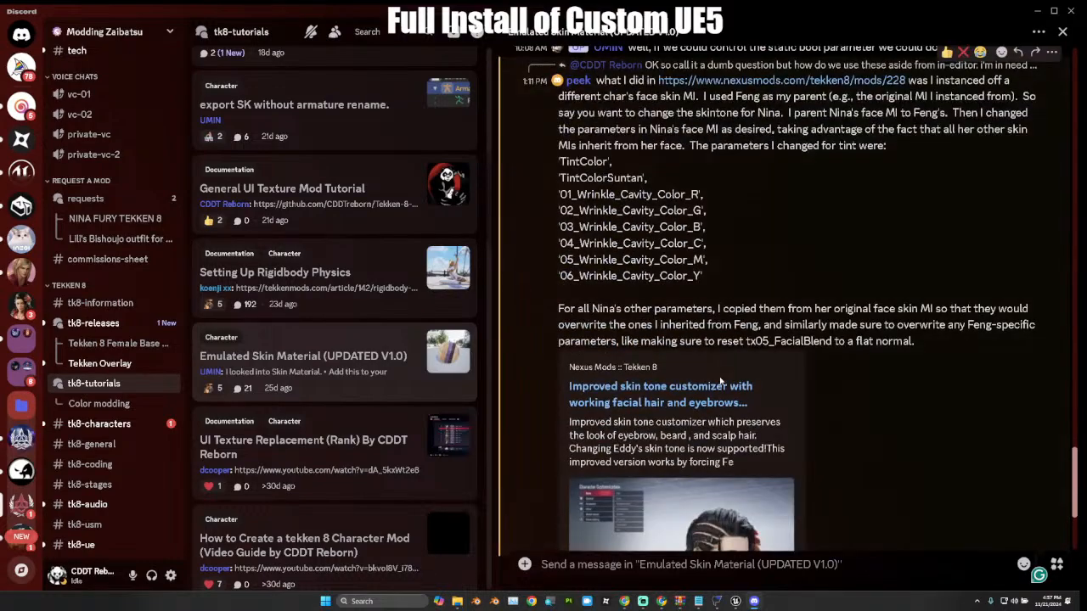
scroll(720, 384, "up", 5)
scroll(721, 379, "down", 2)
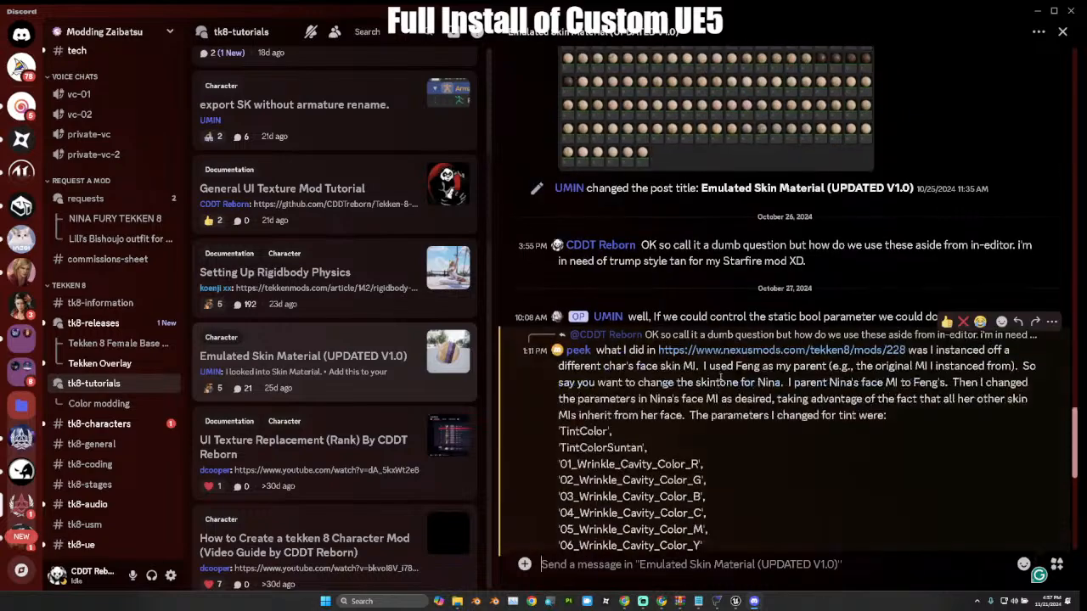
scroll(720, 379, "up", 15)
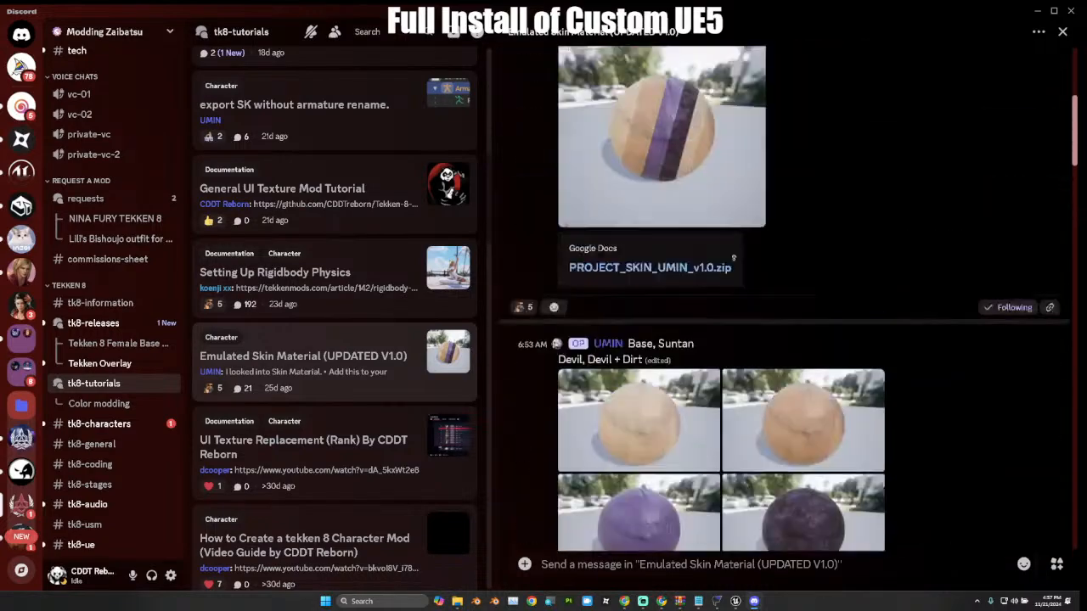
Read the Emulated Skin Material thread, including the UPDATE v1.0 and Caution notes, and return to its opening message.
scroll(734, 257, "up", 4)
scroll(823, 320, "down", 4)
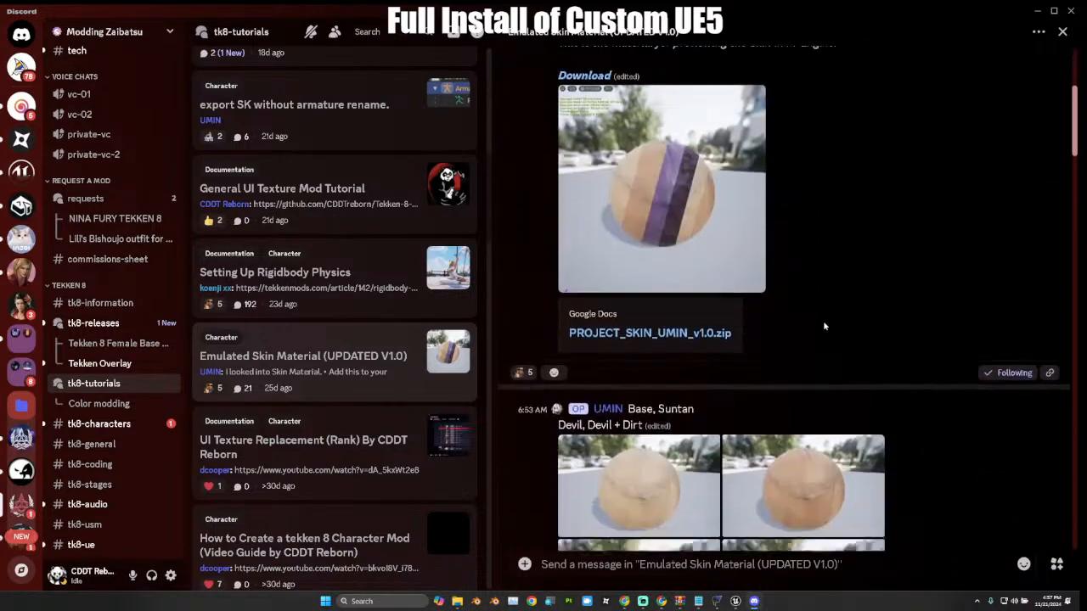
scroll(823, 320, "down", 10)
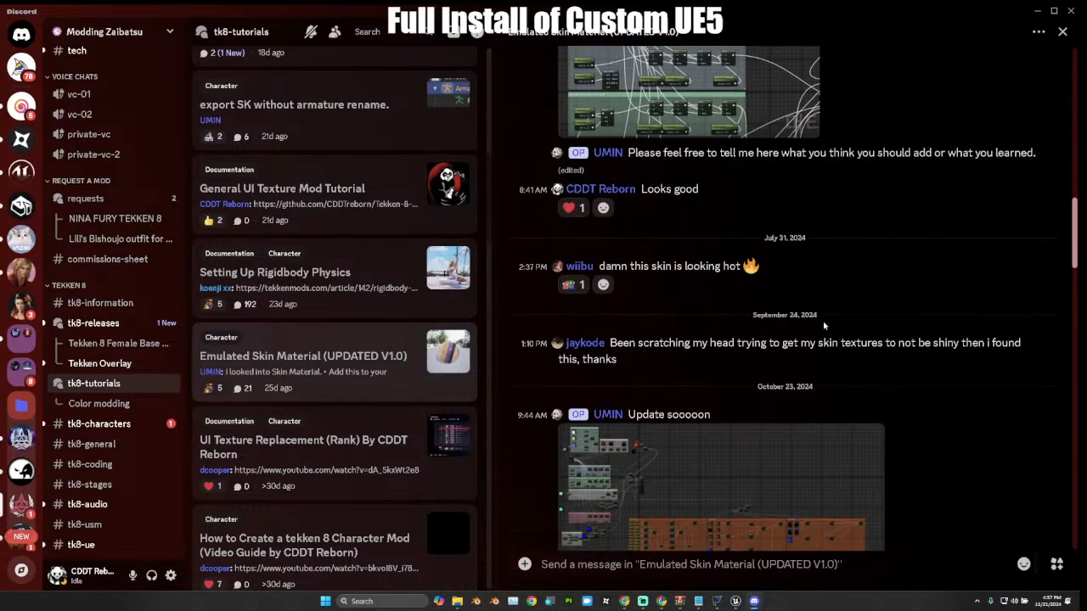
scroll(823, 325, "down", 7)
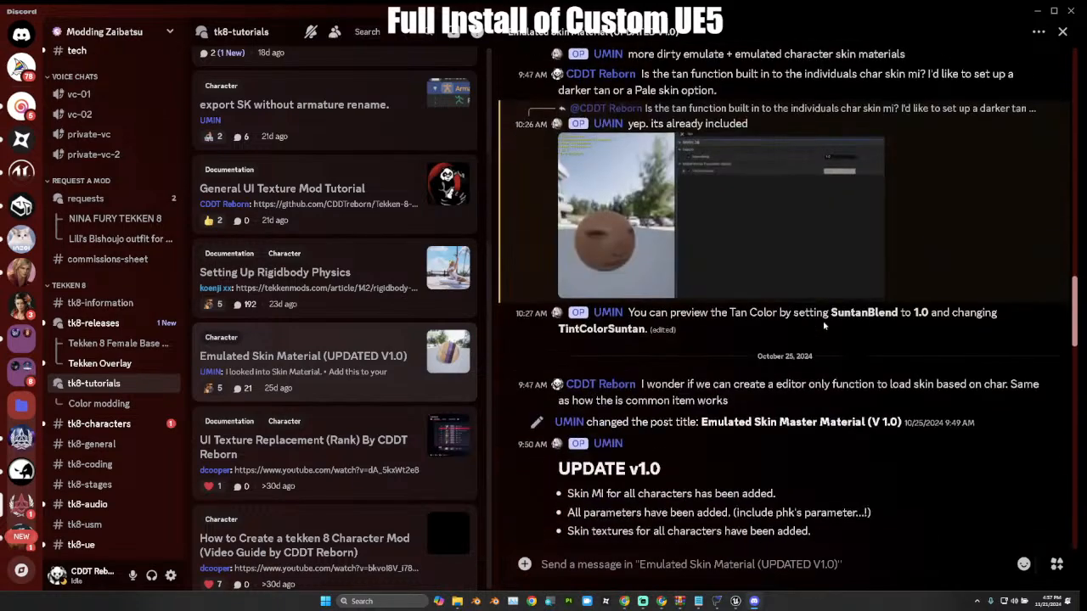
scroll(823, 325, "down", 5)
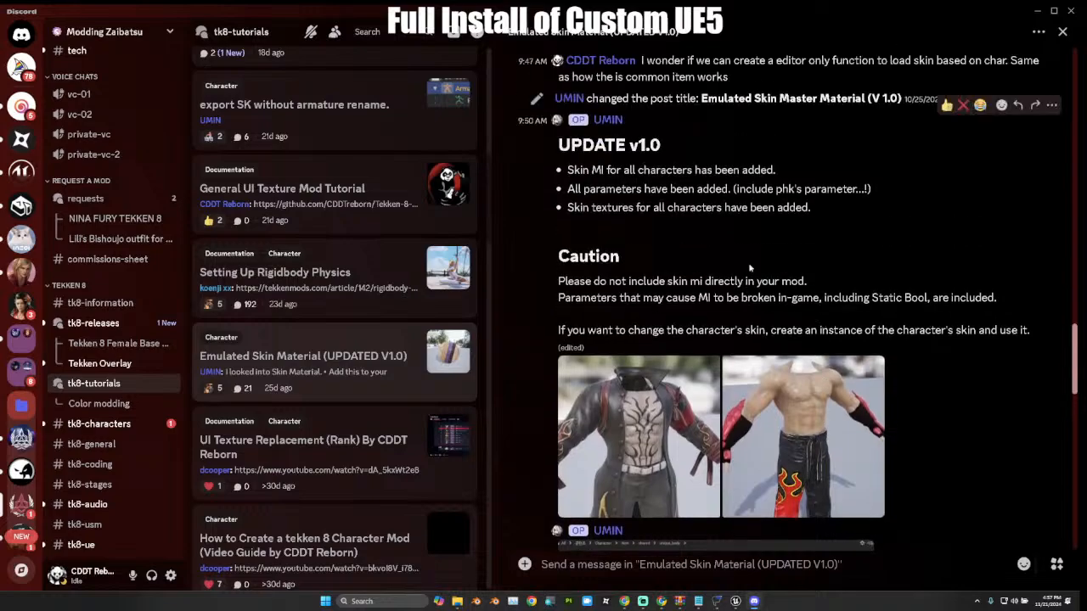
scroll(688, 186, "down", 5)
scroll(705, 254, "up", 5)
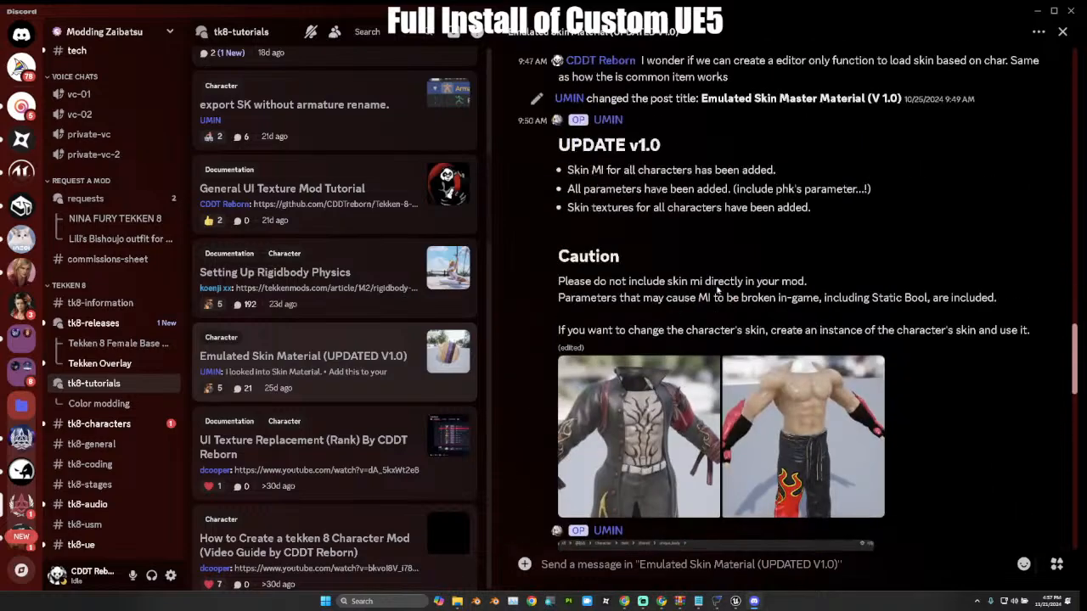
scroll(717, 287, "down", 3)
scroll(717, 288, "down", 4)
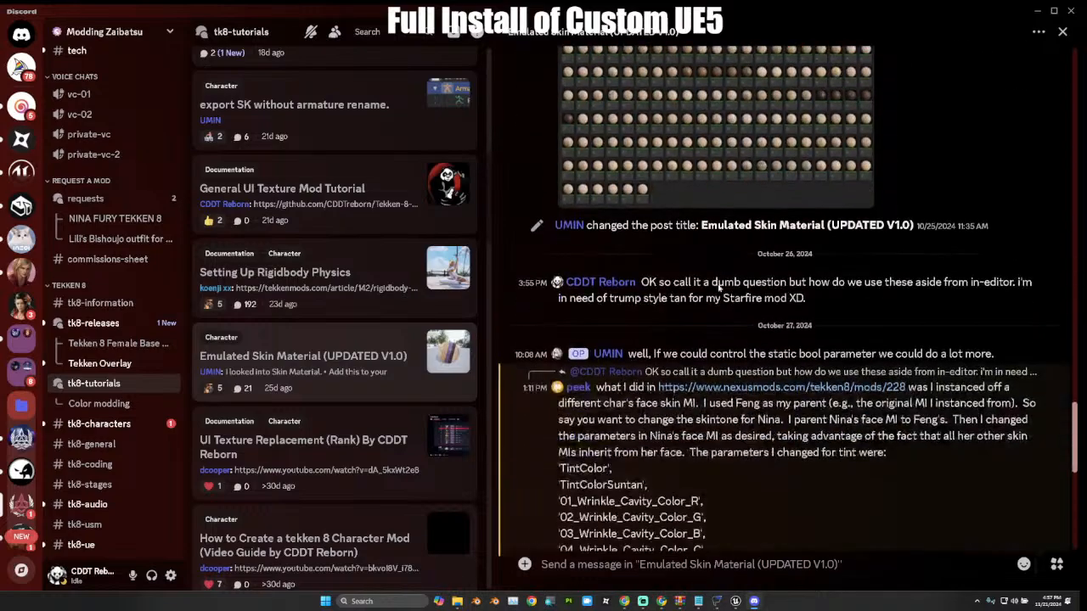
scroll(679, 331, "up", 5)
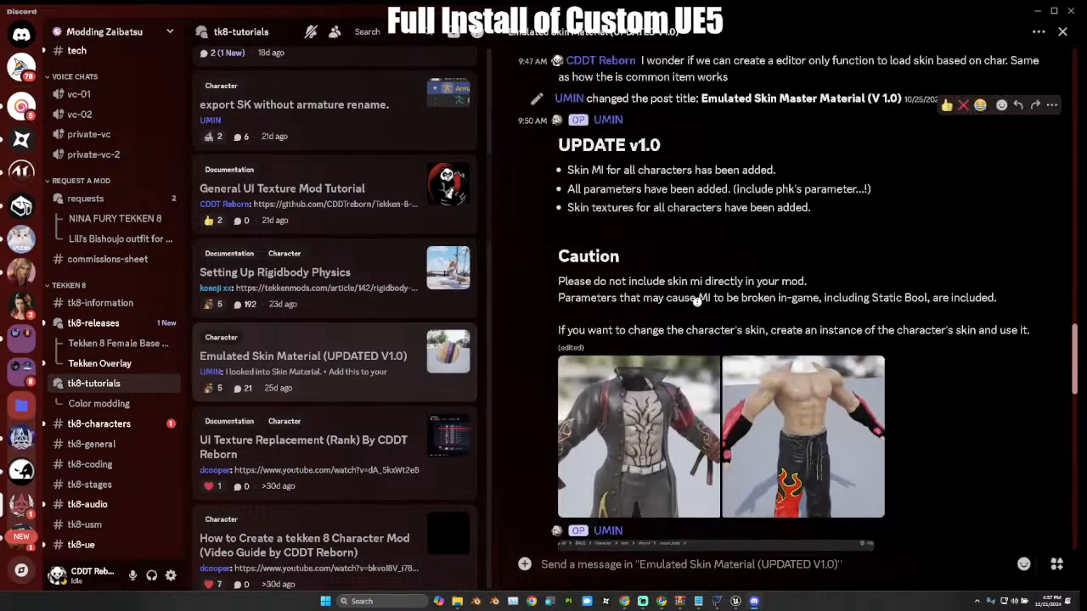
scroll(717, 298, "down", 8)
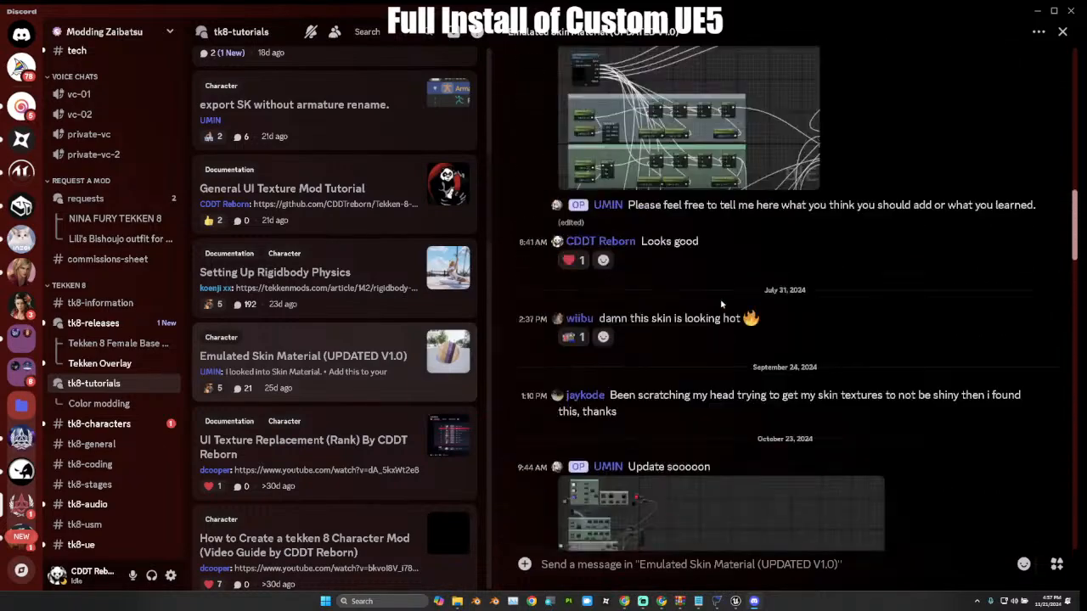
scroll(722, 304, "up", 3)
scroll(722, 304, "up", 6)
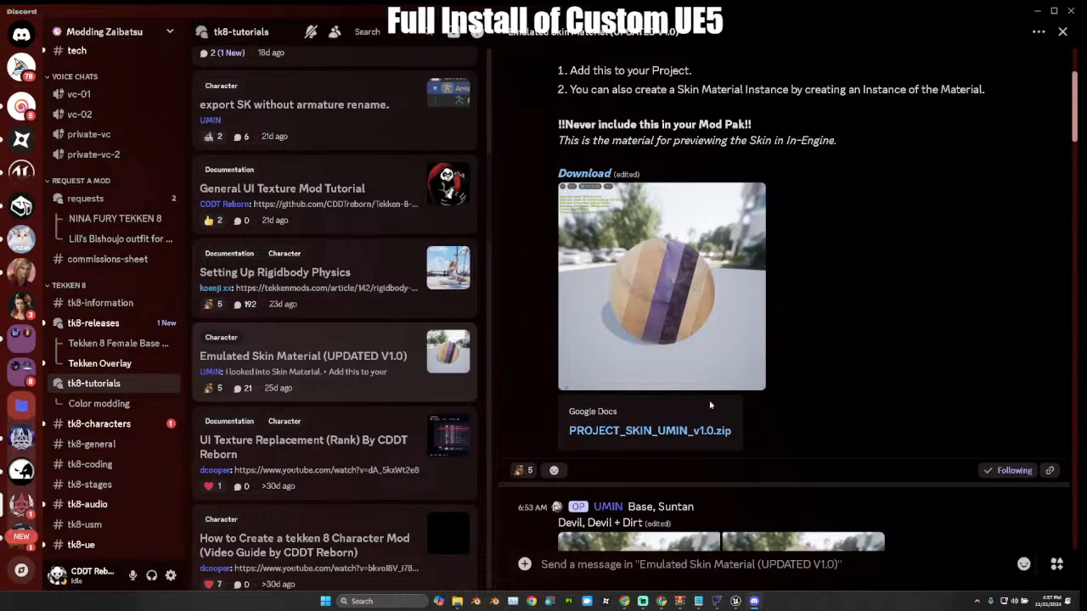
Download PROJECT_SKIN_UMIN_v1.0.zip from its Google Drive link and save it in the AdditionalStuffForUE5 folder under UEV on drive D.
left_click(676, 432)
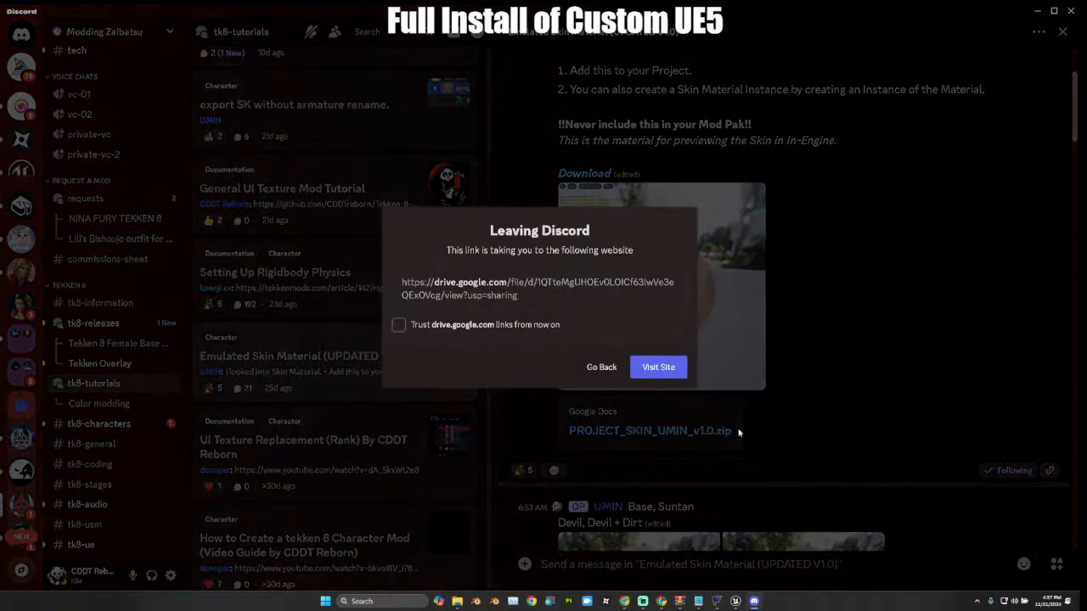
left_click(655, 370)
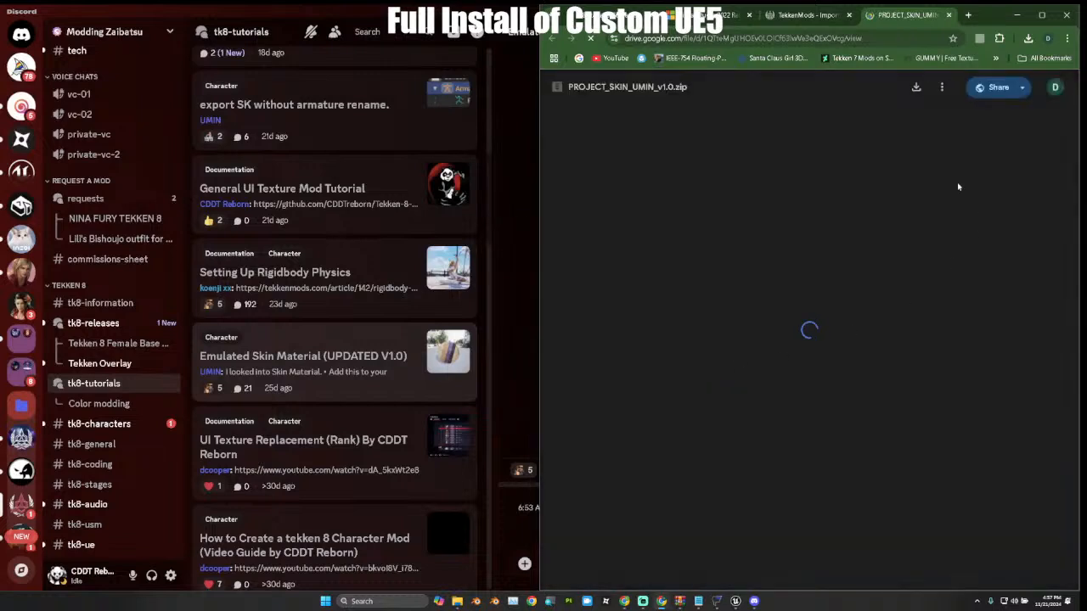
left_click(918, 94)
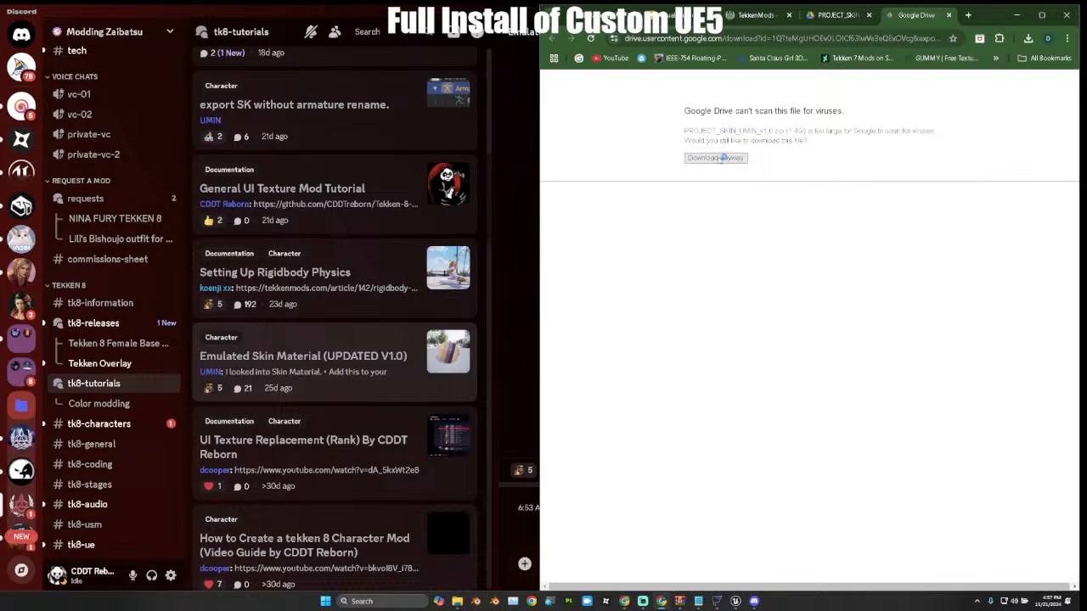
left_click(716, 158)
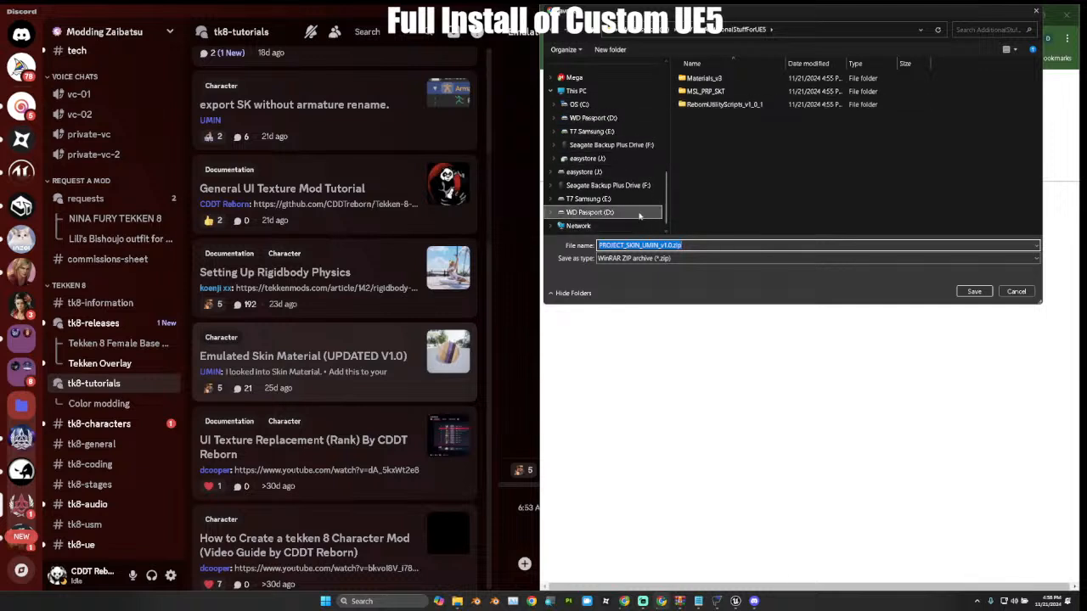
left_click(593, 118)
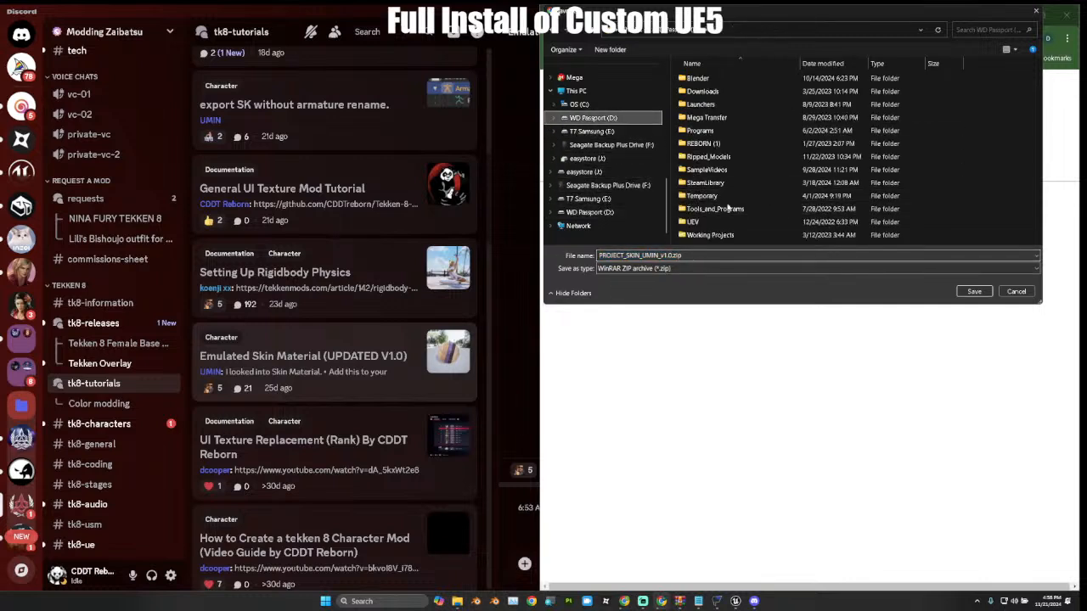
double_click(701, 222)
double_click(720, 79)
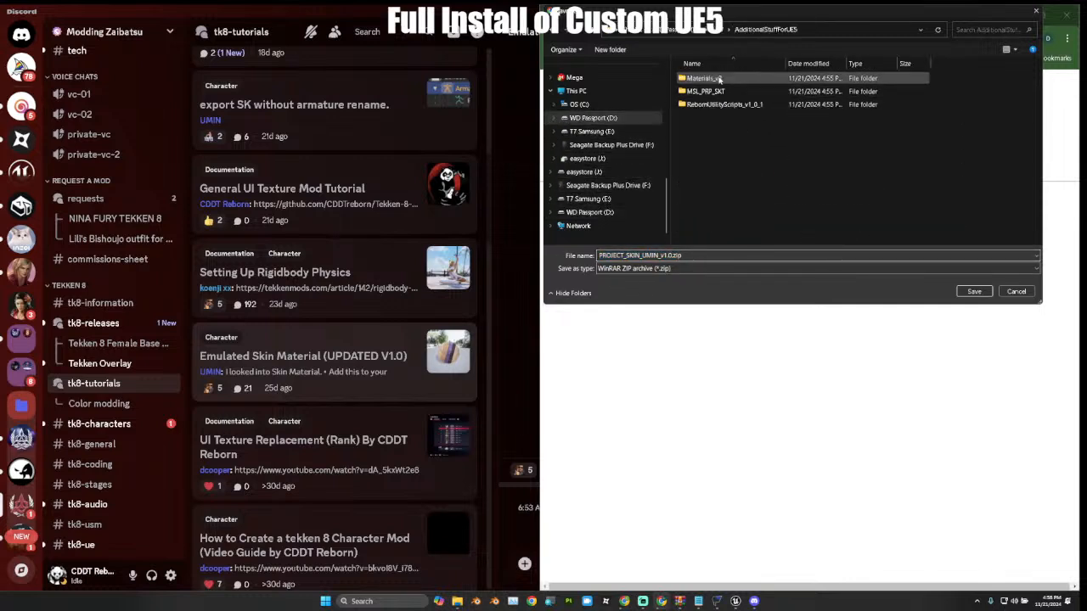
left_click(973, 292)
Find and open the Emulated "Hair_Ver7" Material (V1.0) post among the older tutorials in Discord.
scroll(341, 340, "down", 3)
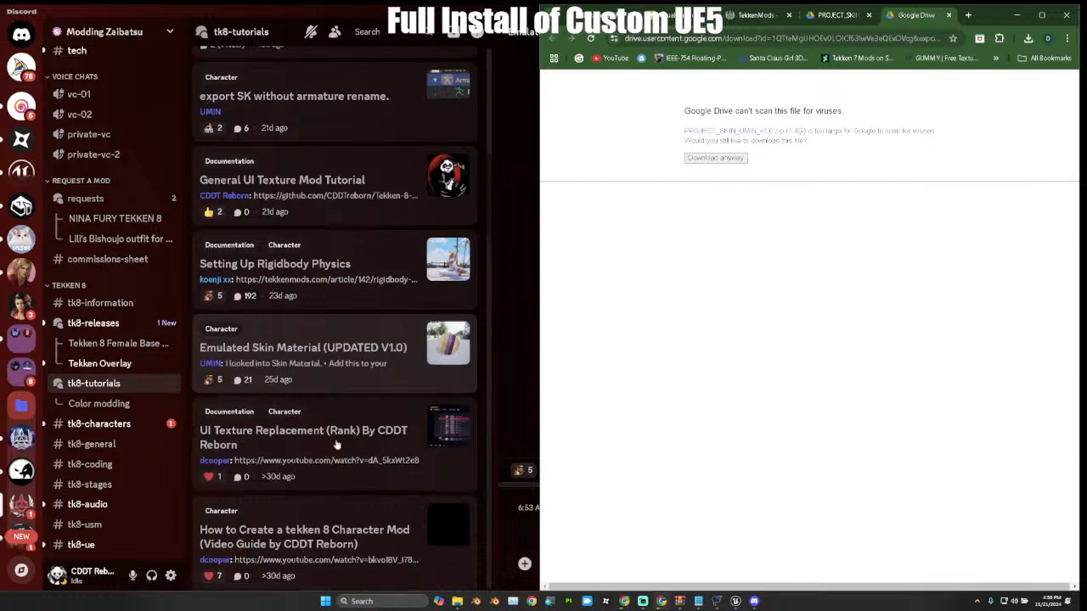
scroll(331, 412, "down", 6)
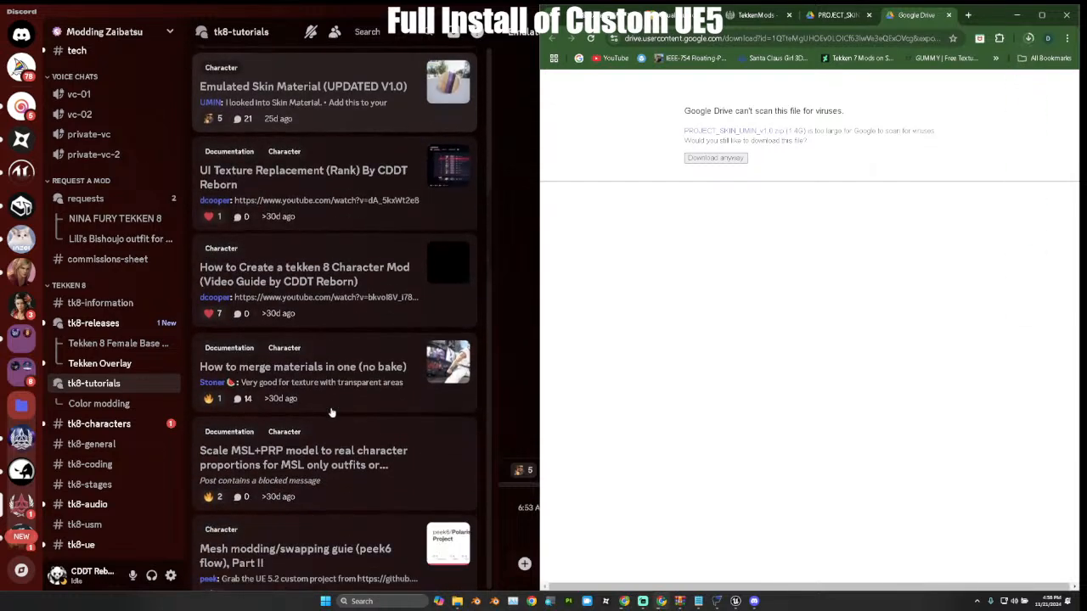
scroll(332, 412, "down", 6)
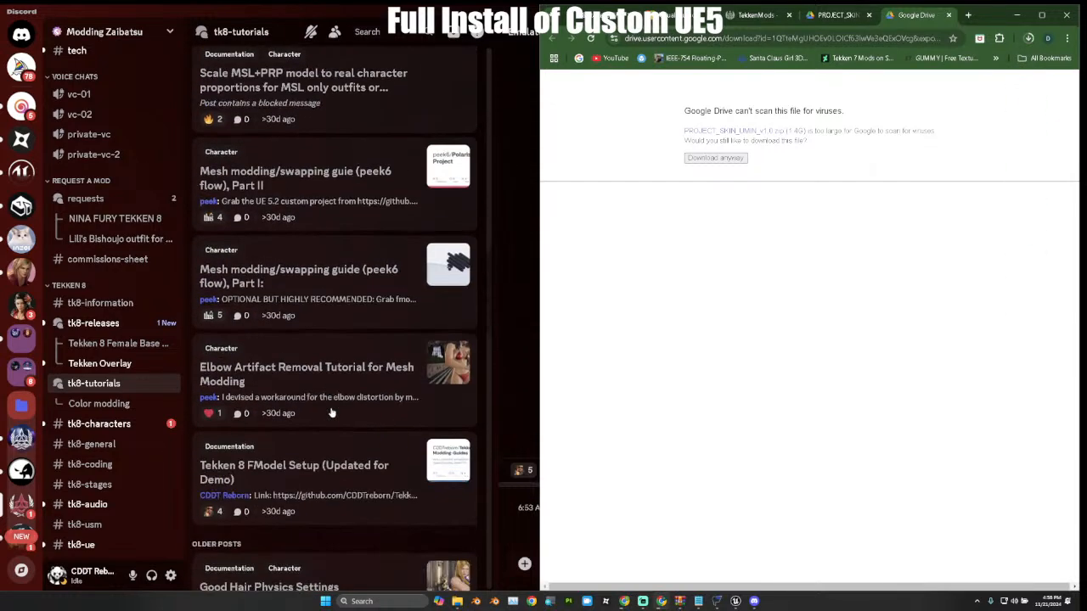
scroll(332, 412, "down", 1)
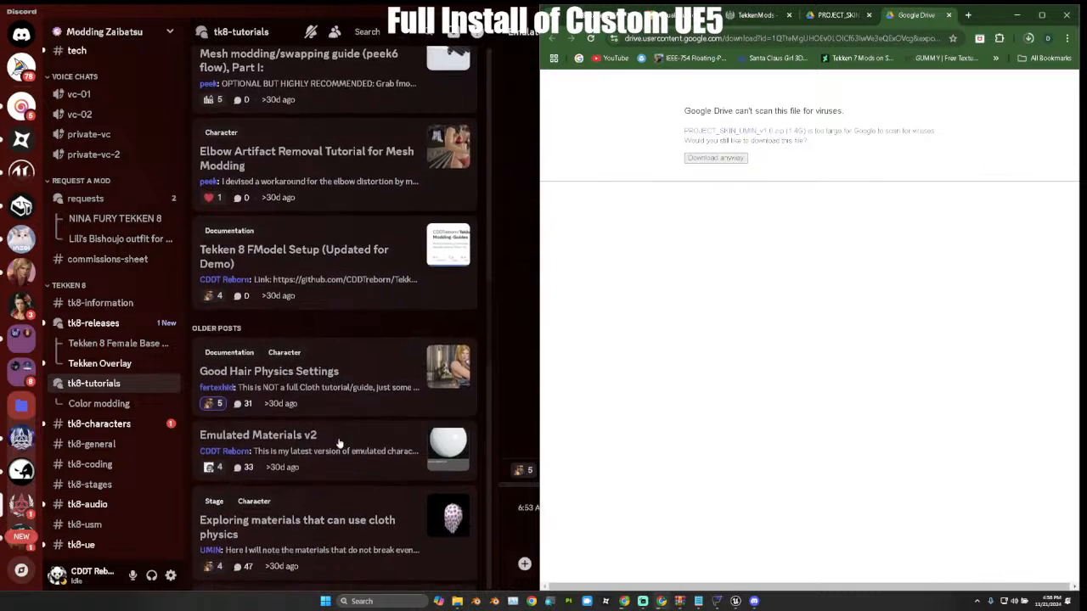
scroll(338, 440, "down", 2)
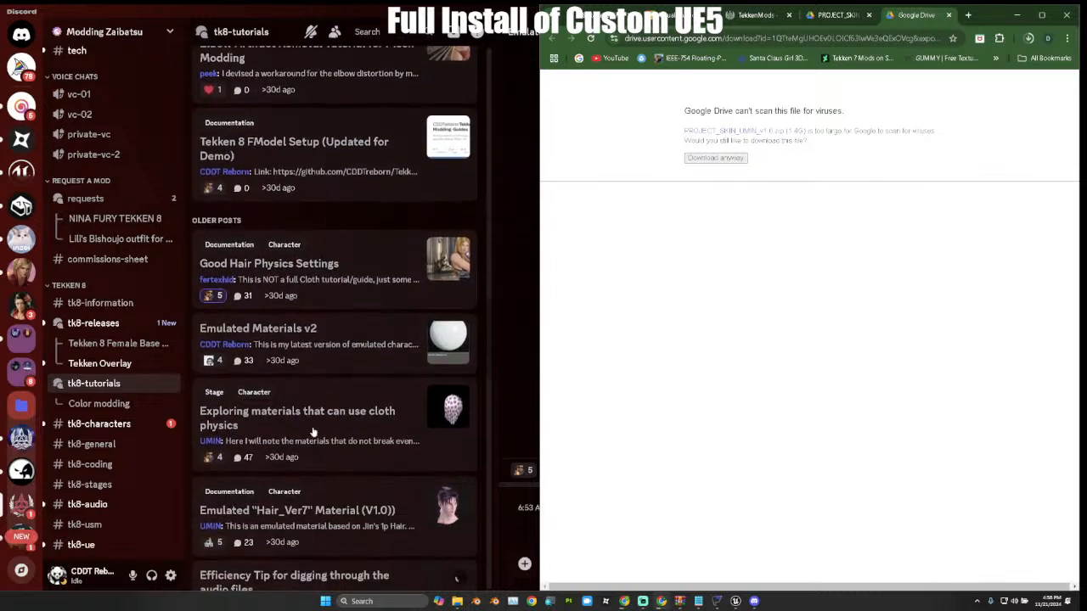
scroll(333, 432, "down", 2)
left_click(382, 435)
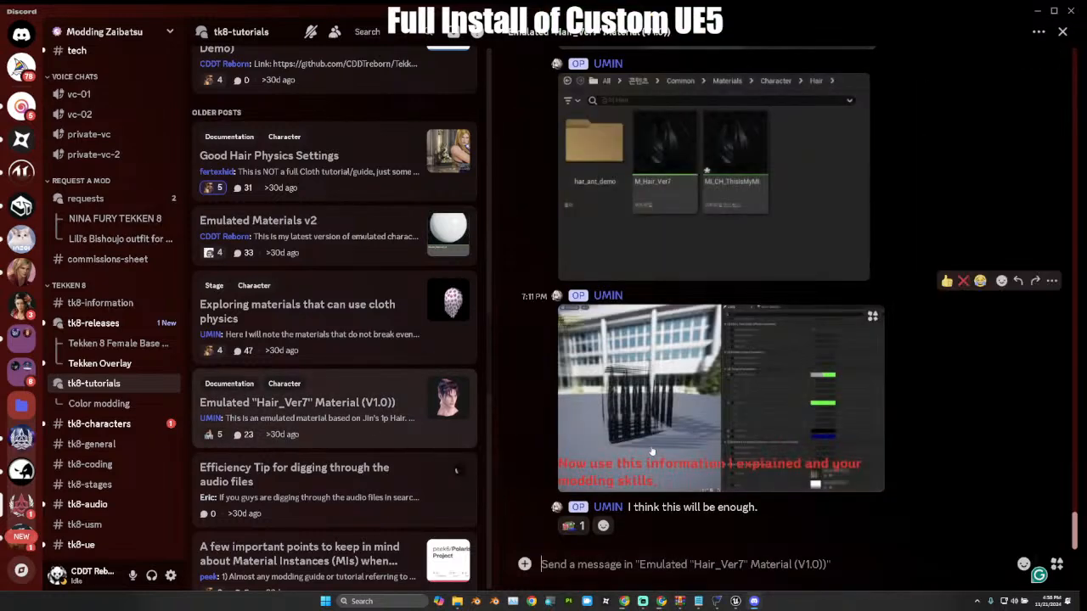
Download HairMaterial_v1.0_UMIN.zip from the thread's Released v1.0 message and save it in the AdditionalStuffForUE5 folder.
scroll(722, 382, "up", 8)
scroll(528, 407, "up", 10)
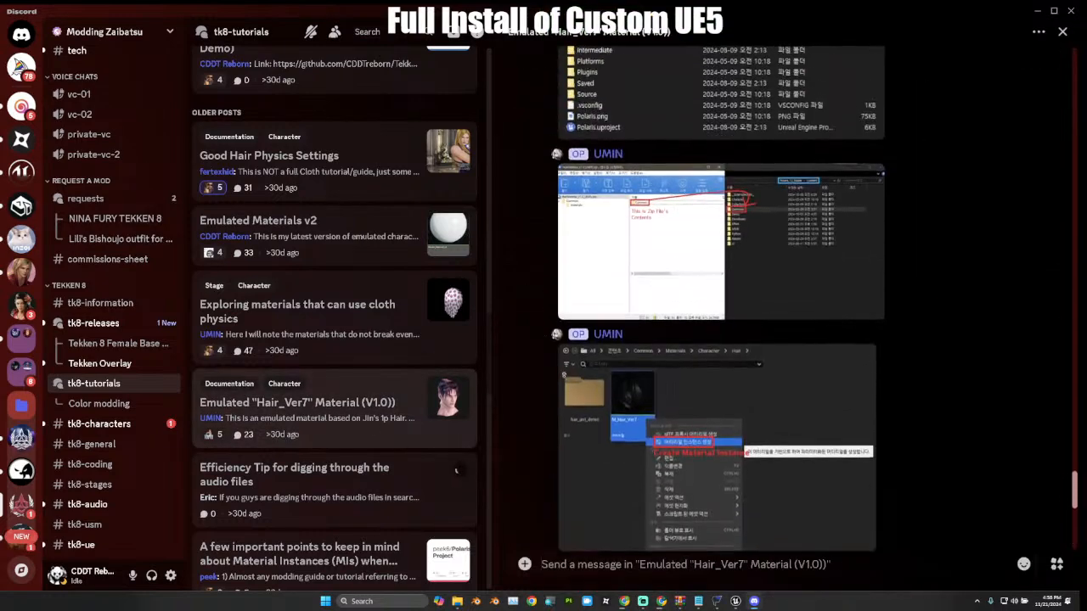
scroll(531, 403, "up", 5)
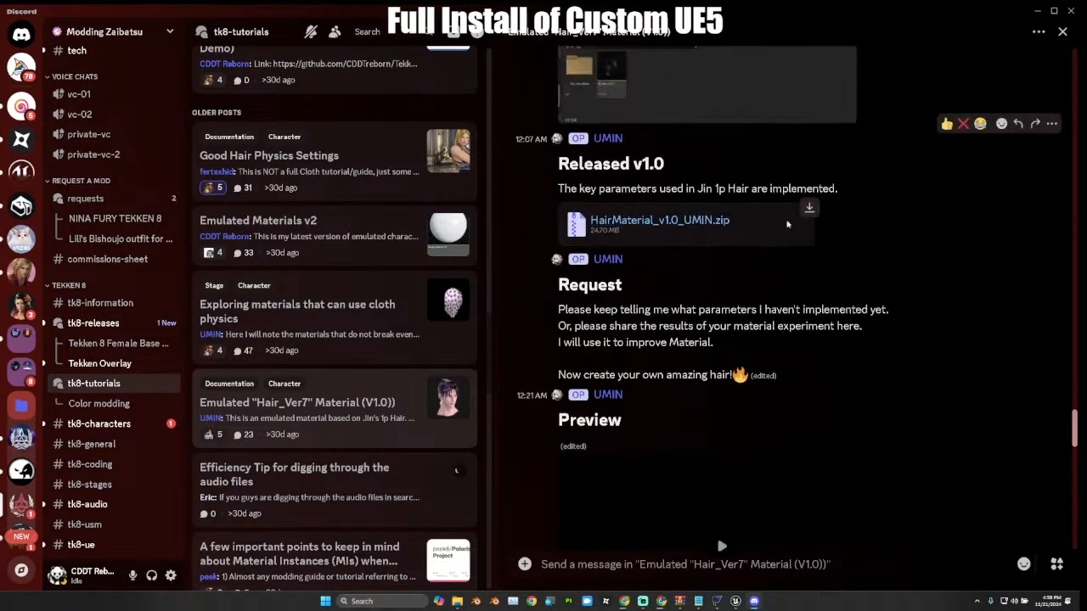
left_click(809, 211)
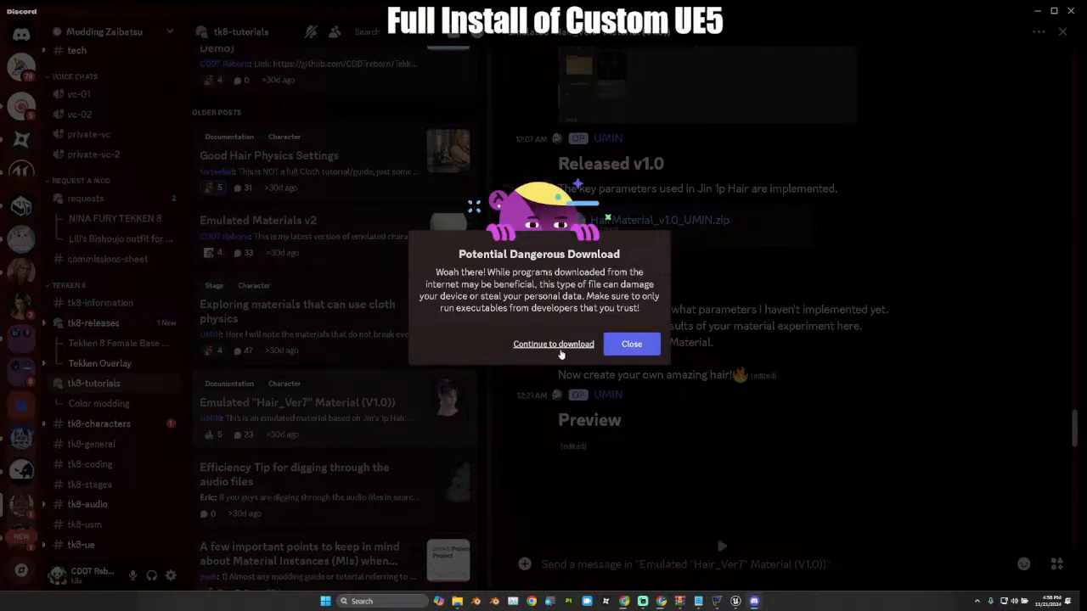
left_click(561, 348)
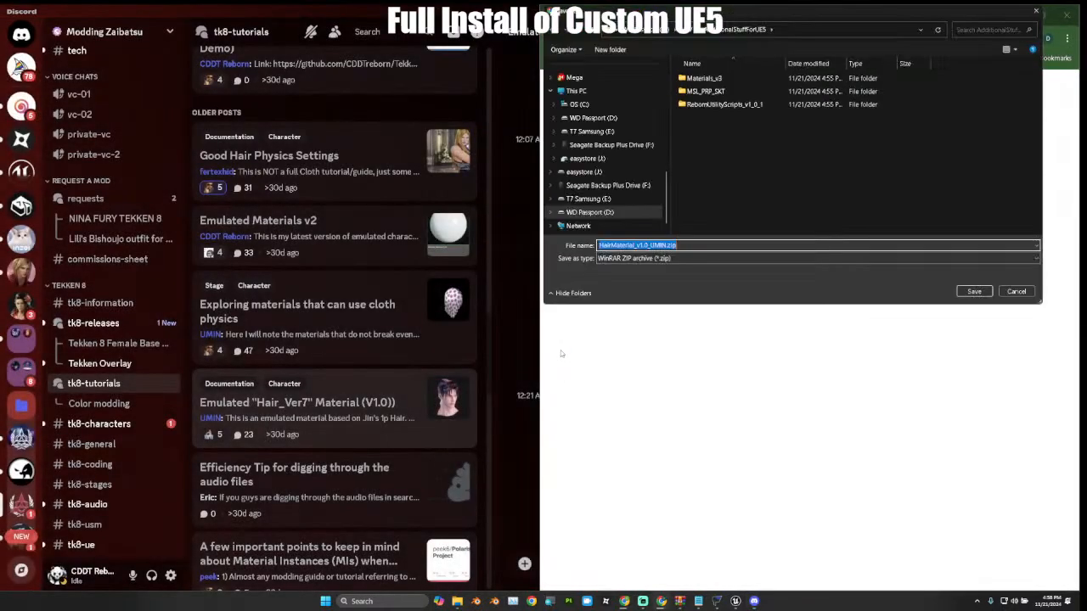
left_click(973, 292)
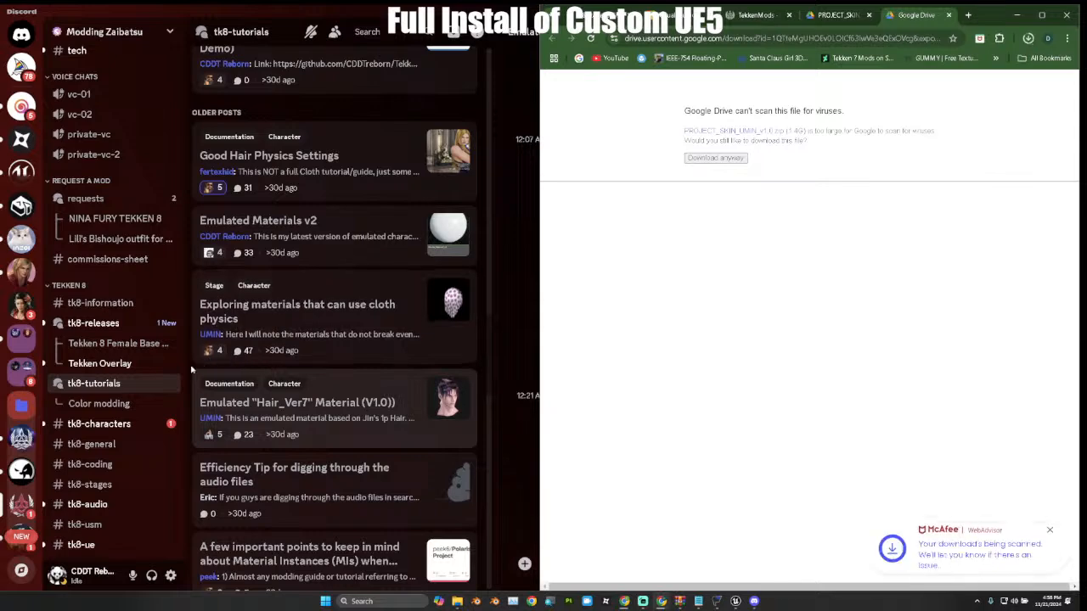
Look through the older tk8-tutorials posts for further material resources.
scroll(255, 382, "down", 2)
scroll(322, 397, "down", 2)
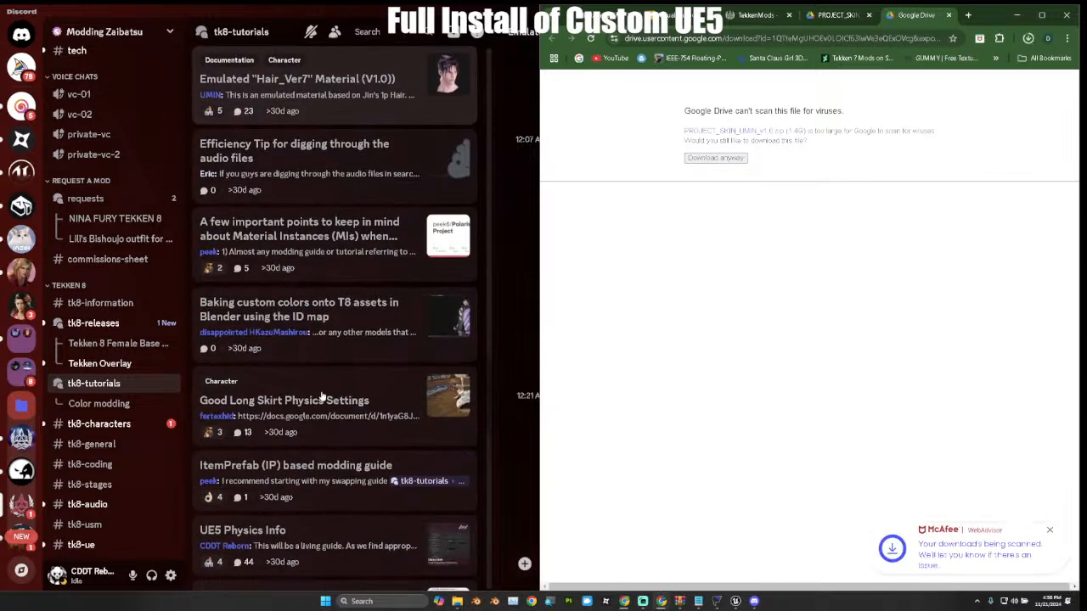
scroll(322, 398, "down", 2)
scroll(323, 392, "down", 2)
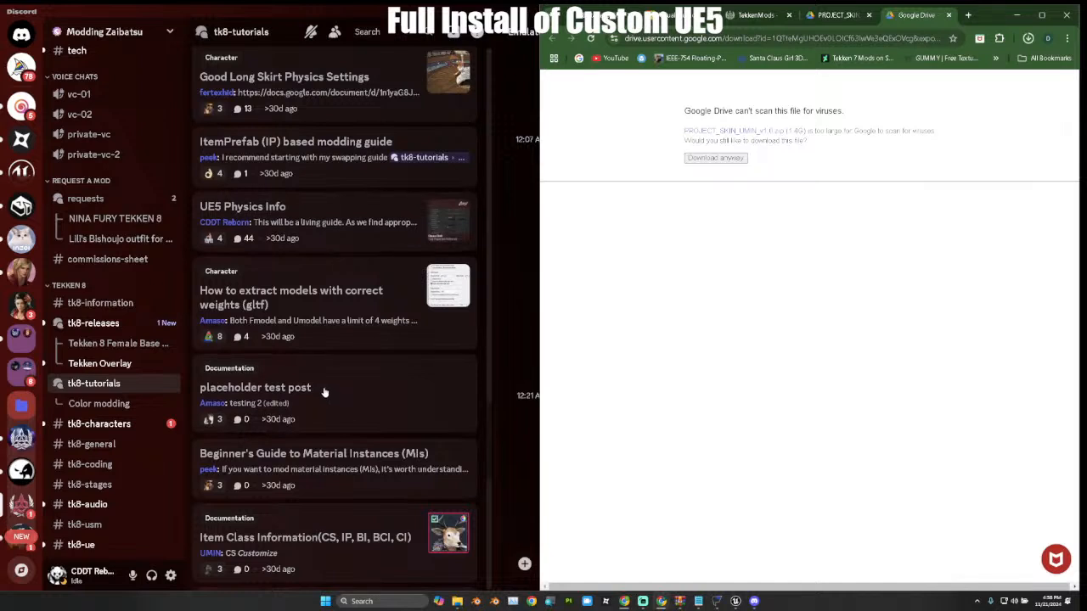
scroll(323, 392, "down", 4)
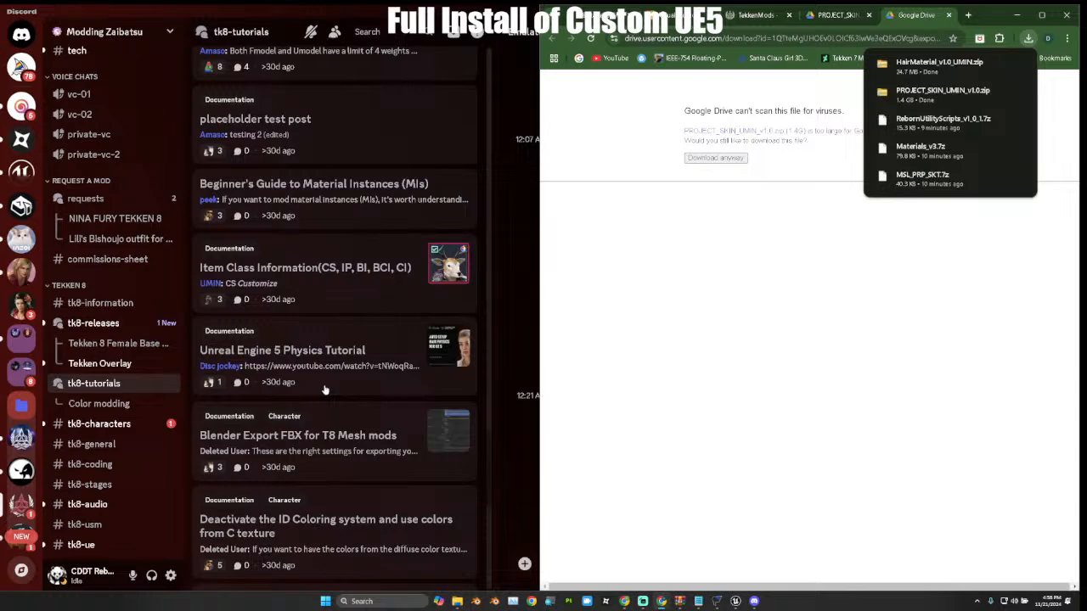
scroll(323, 389, "up", 7)
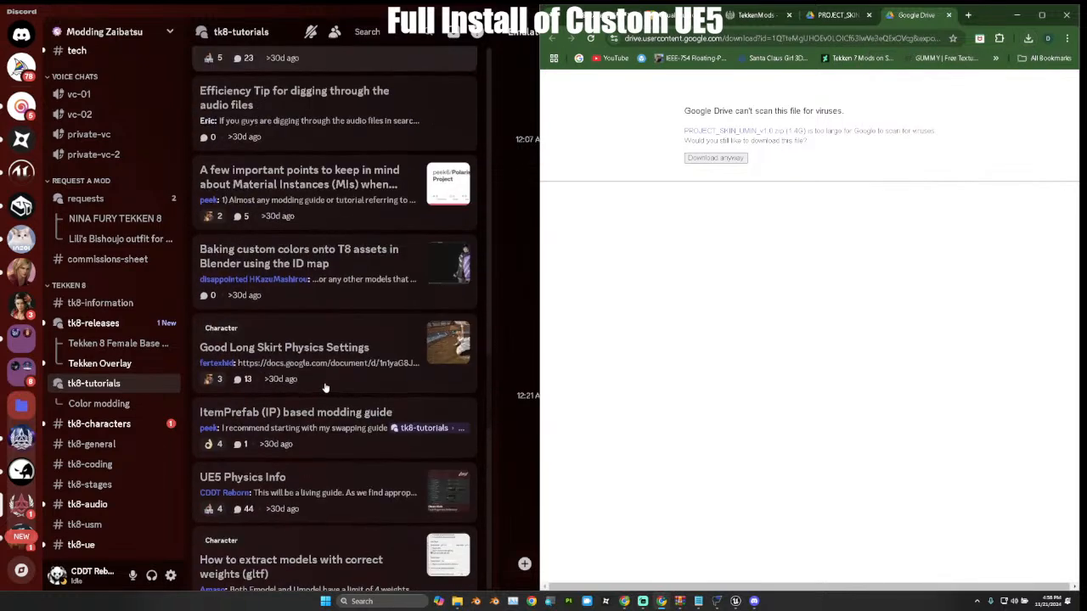
scroll(323, 388, "up", 3)
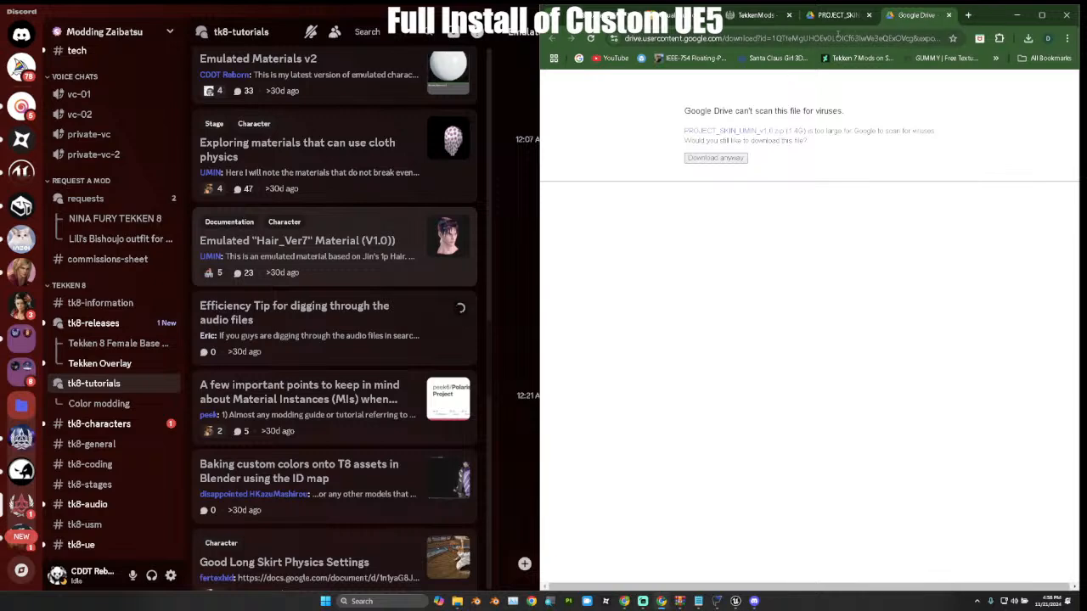
Switch to the T8 Starter's Guide wiki in the browser and review its "Add basic resources to your project" section.
left_click(760, 15)
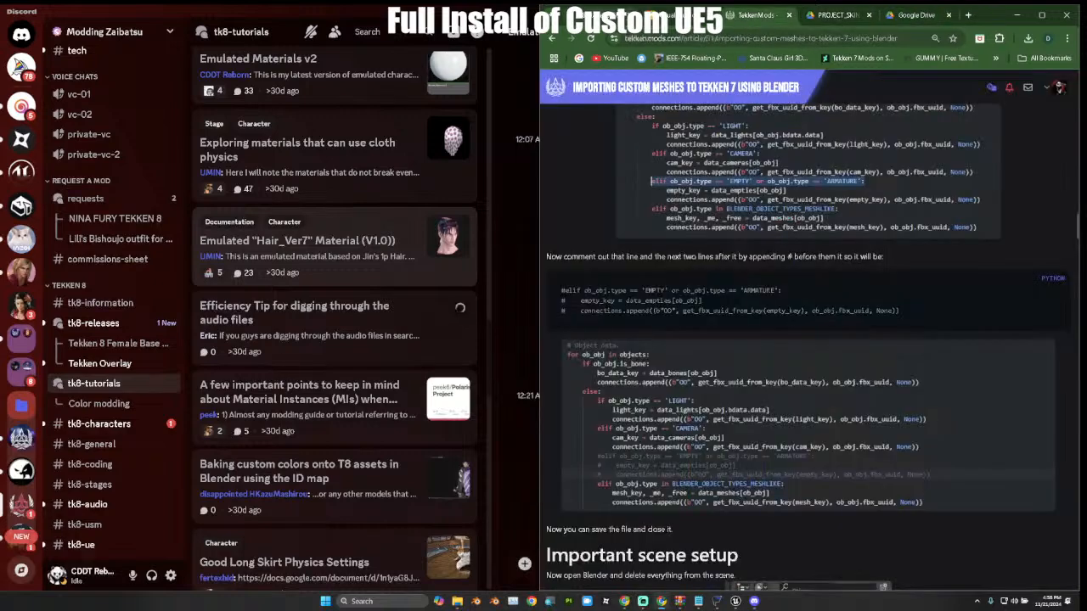
left_click(590, 15)
scroll(694, 341, "down", 6)
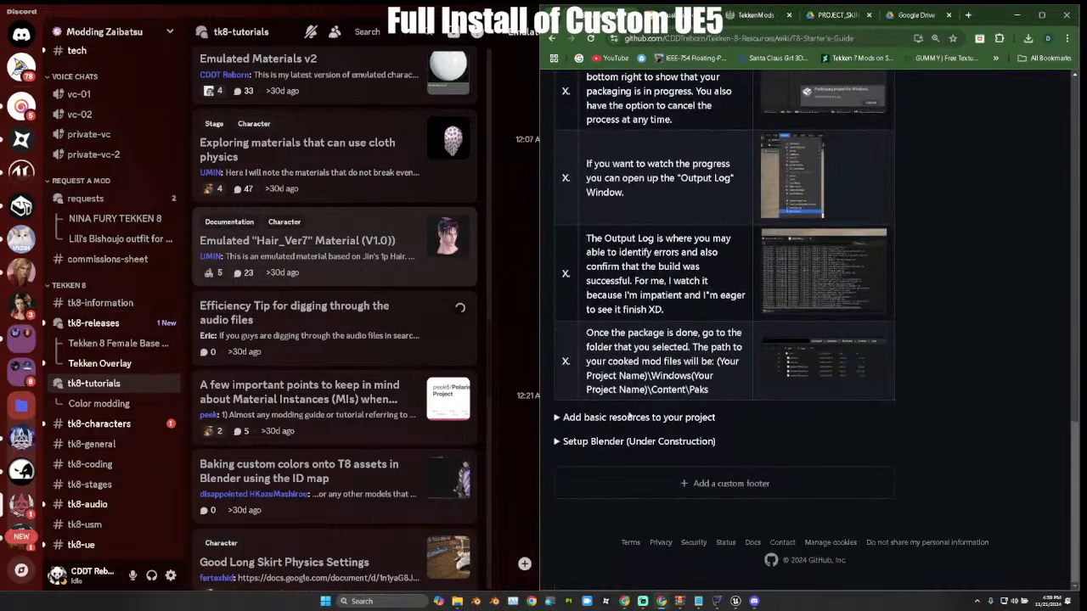
left_click(602, 418)
scroll(644, 369, "down", 3)
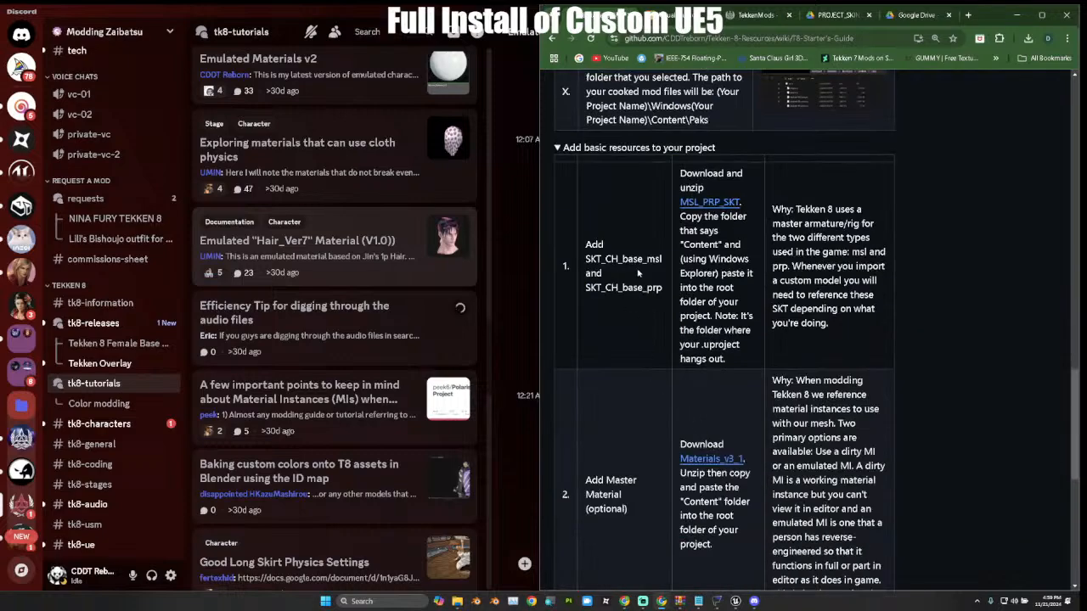
scroll(717, 313, "down", 2)
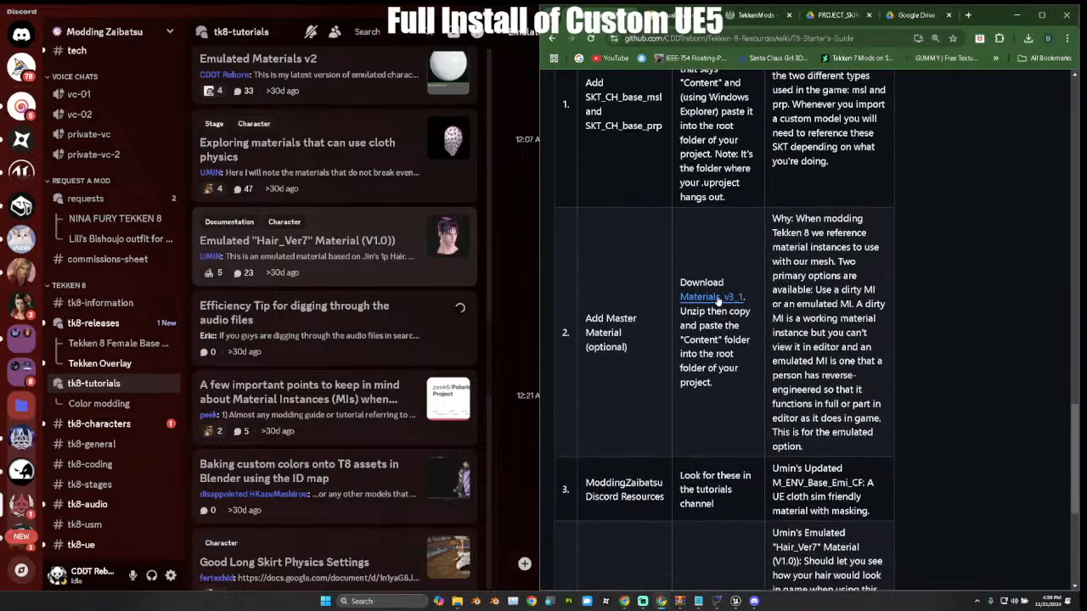
Check the guide's ModdingZaibatsu Discord Resources entries and look through the newer tk8-tutorials posts for the M_ENV_Base_Emi_CF material.
scroll(719, 302, "down", 2)
scroll(696, 289, "down", 2)
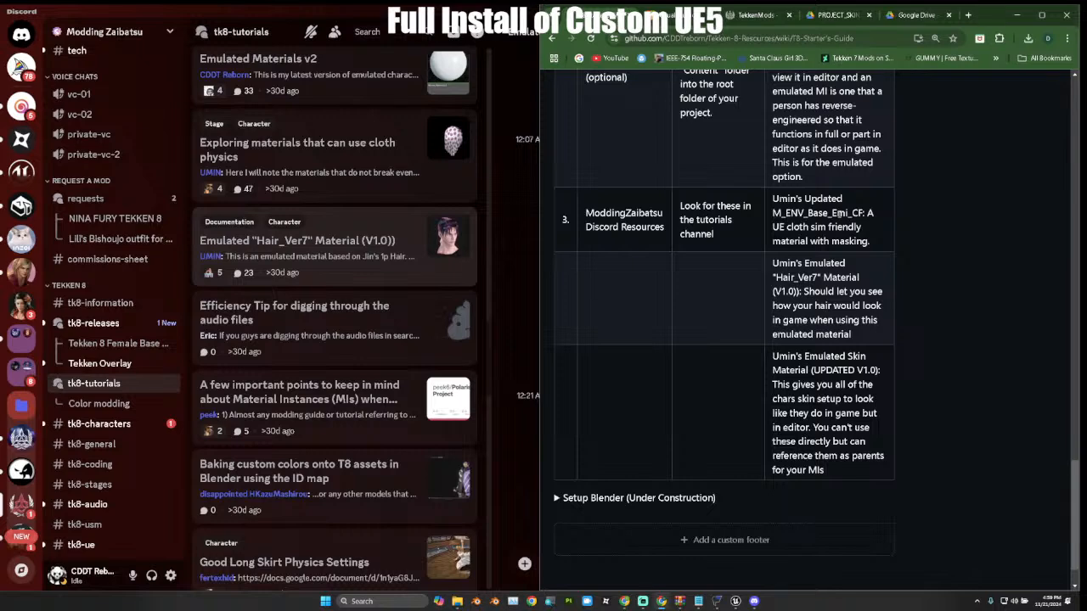
scroll(293, 300, "up", 3)
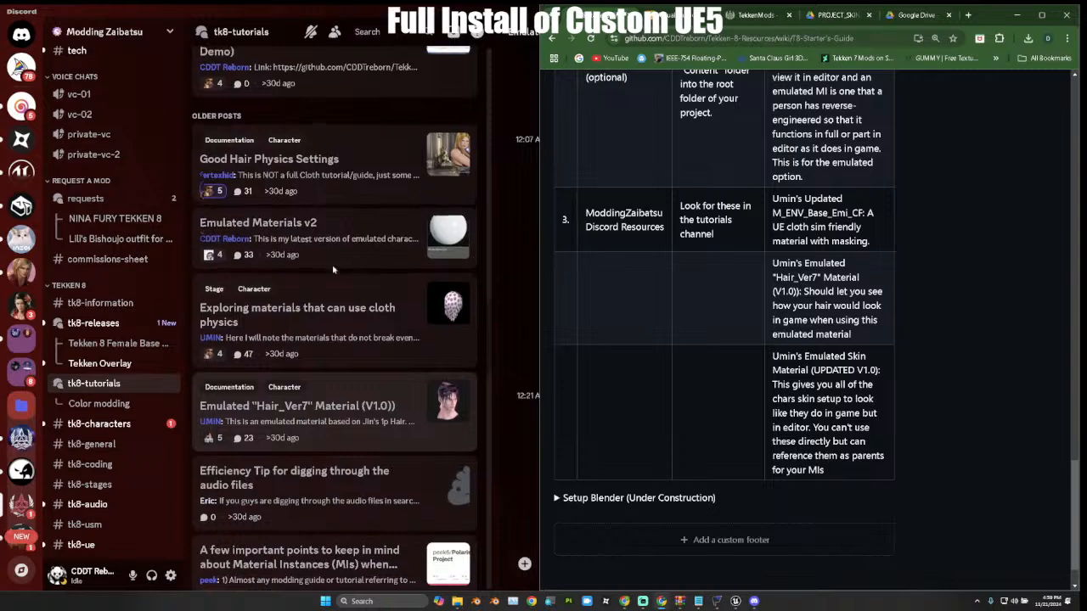
scroll(326, 342, "up", 3)
scroll(310, 325, "up", 8)
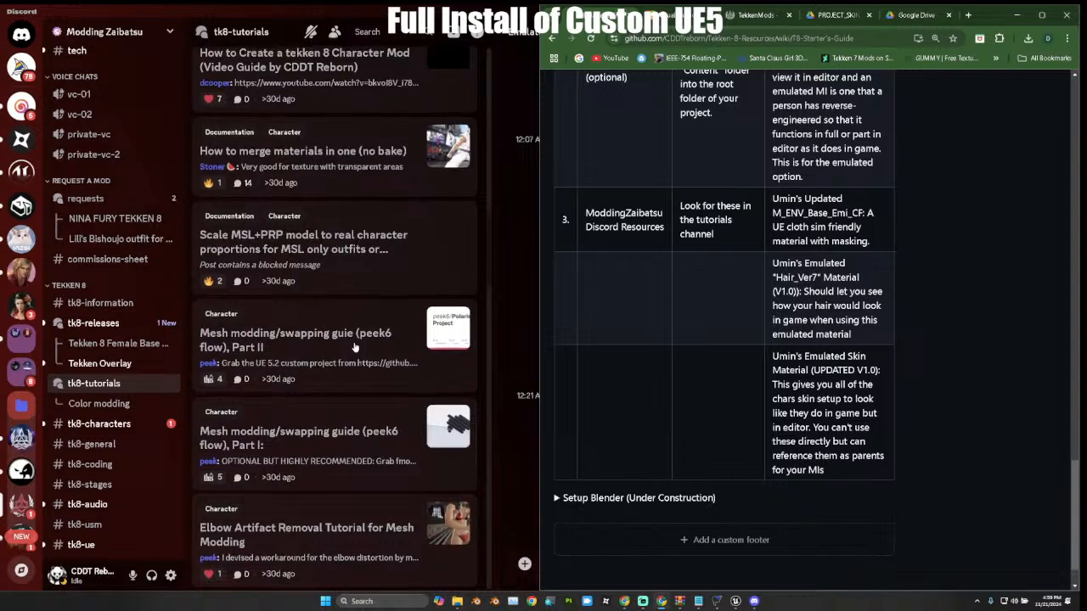
scroll(355, 348, "up", 3)
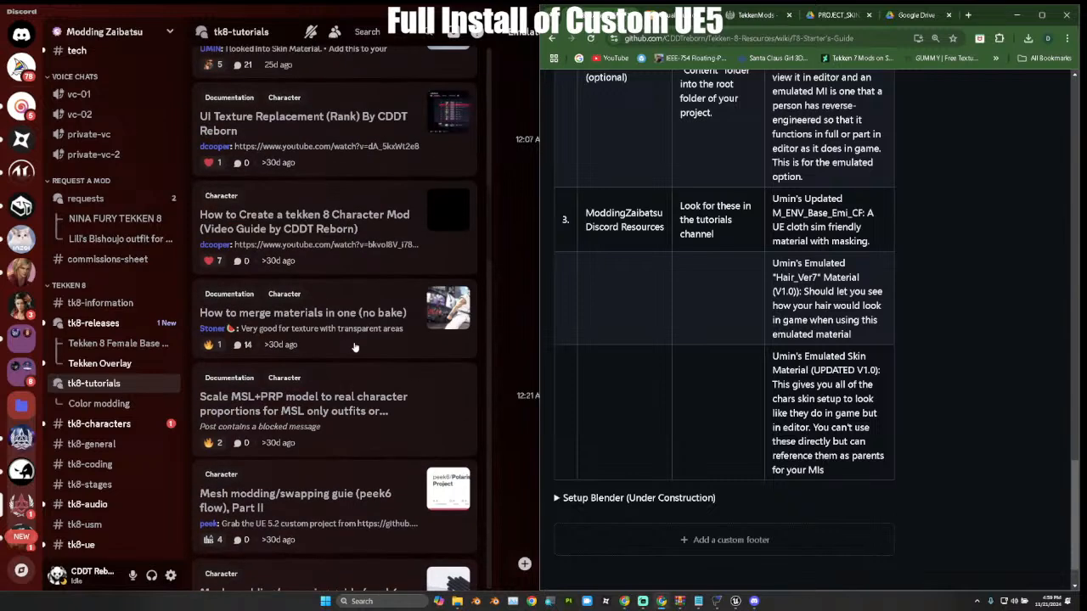
middle_click(355, 344)
scroll(355, 344, "up", 4)
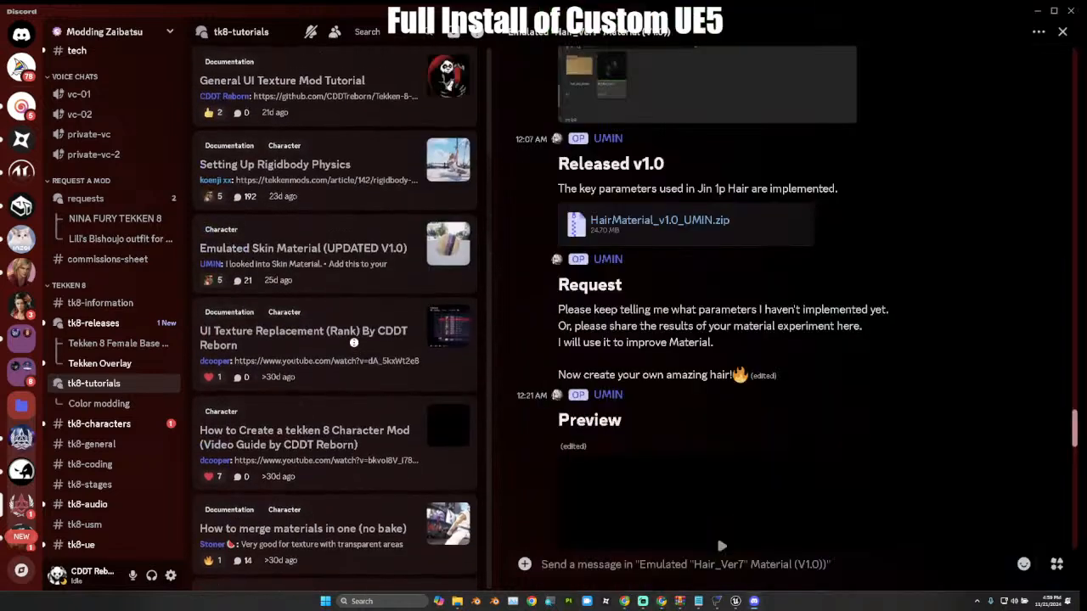
scroll(355, 352, "up", 3)
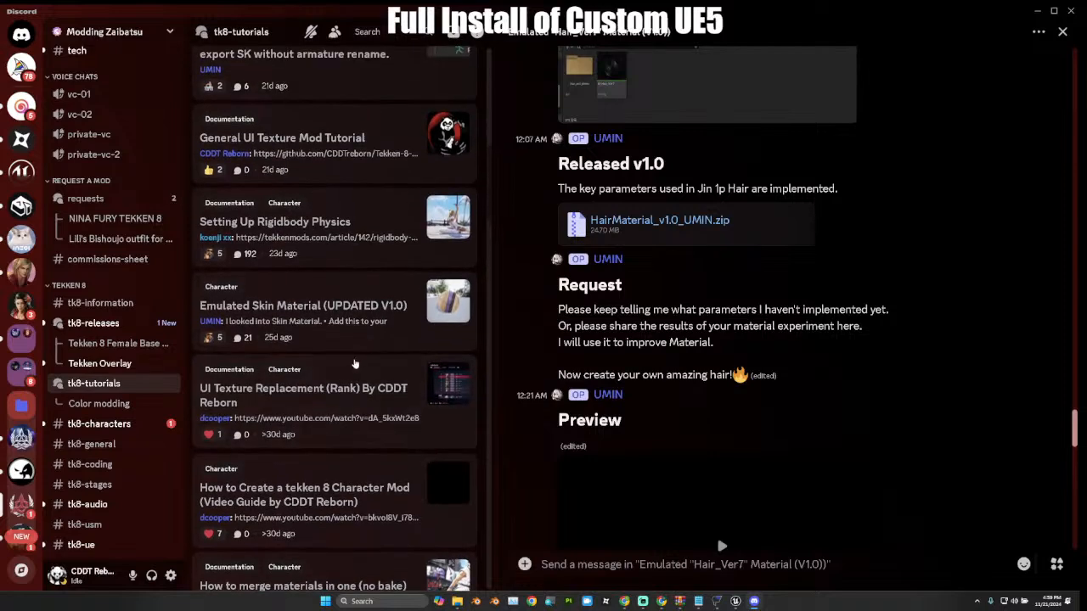
scroll(355, 364, "up", 3)
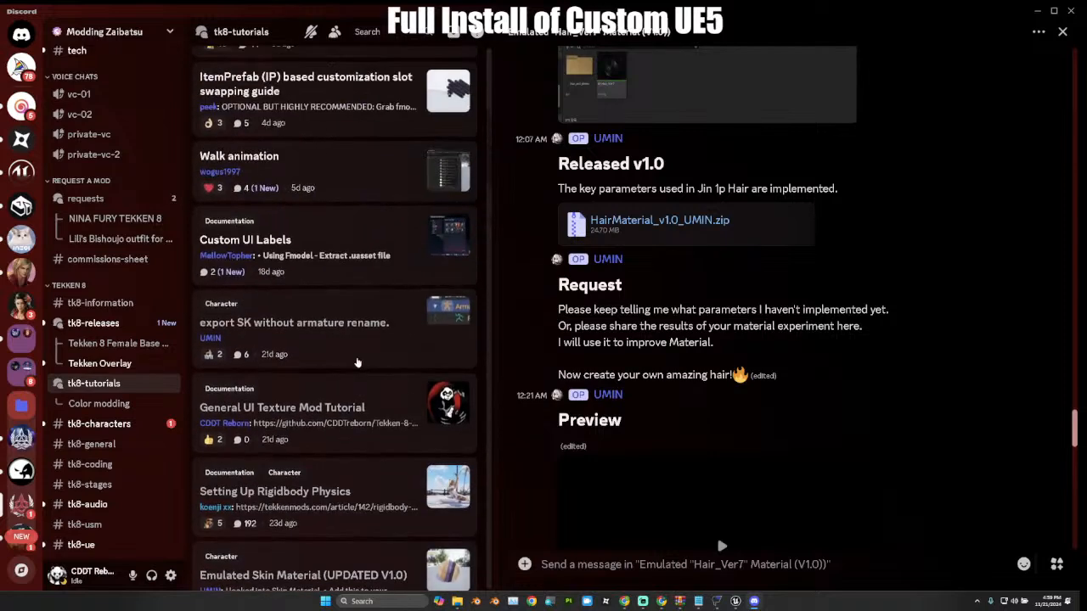
scroll(358, 362, "up", 3)
Find and open the "Exploring materials that can use cloth physics" post among the older tk8-tutorials posts.
scroll(358, 363, "down", 7)
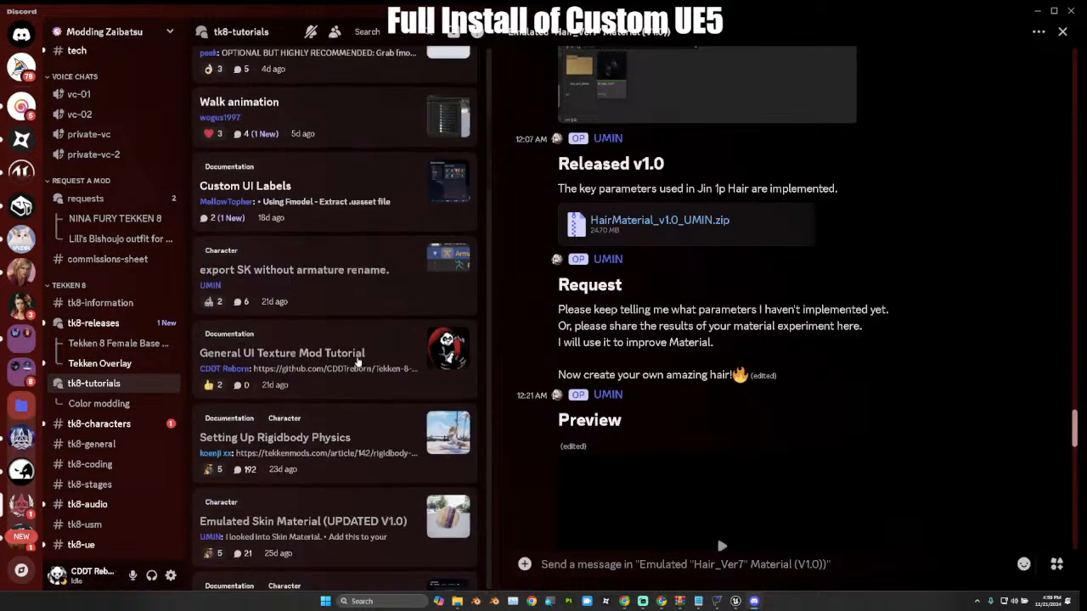
scroll(358, 363, "down", 2)
scroll(358, 364, "down", 4)
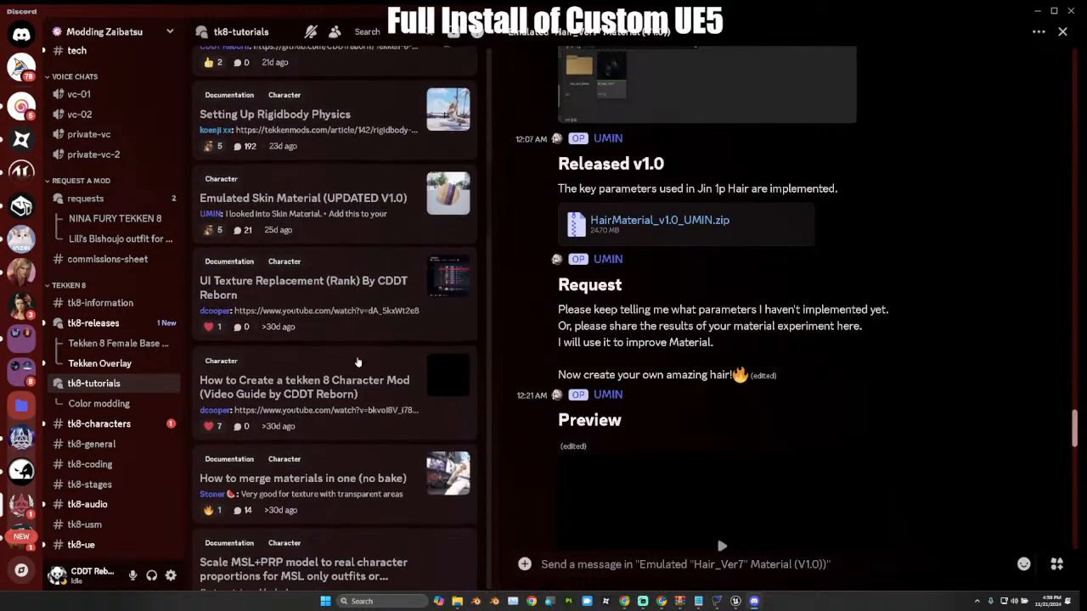
scroll(357, 363, "down", 2)
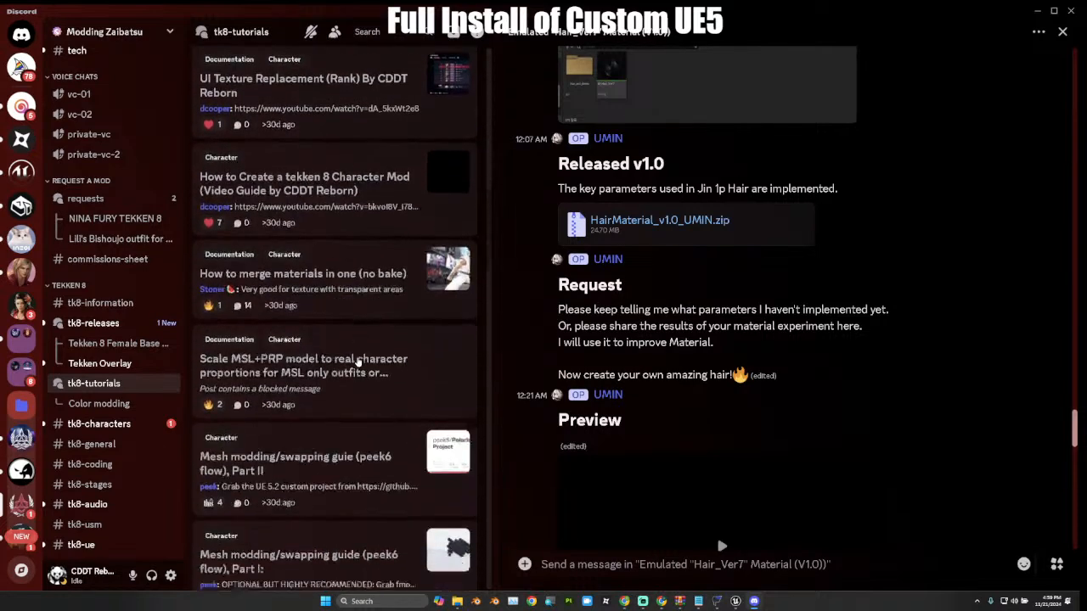
scroll(358, 363, "down", 4)
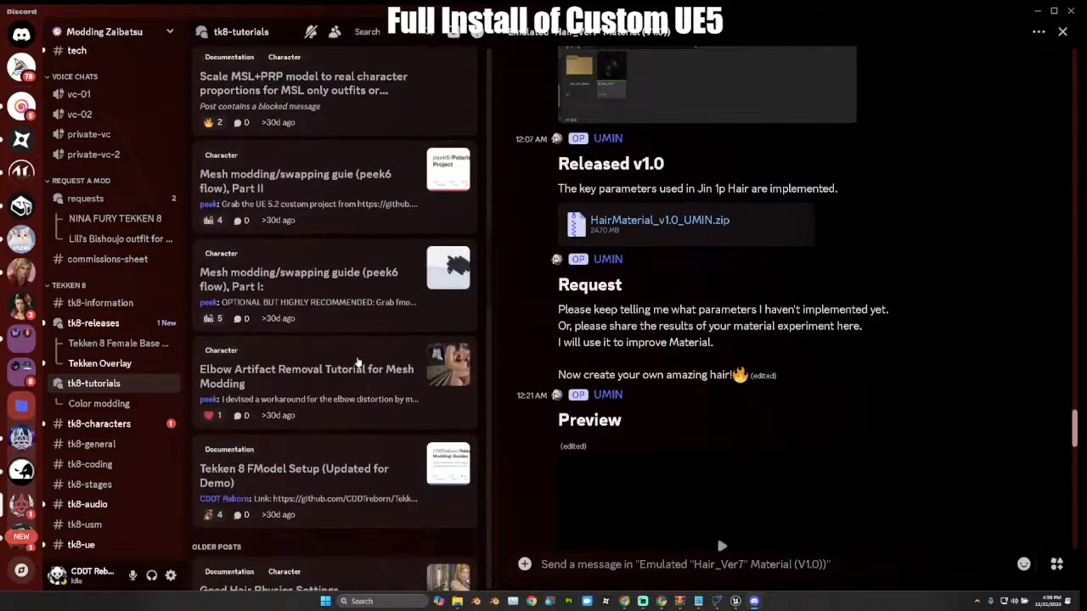
scroll(358, 363, "down", 5)
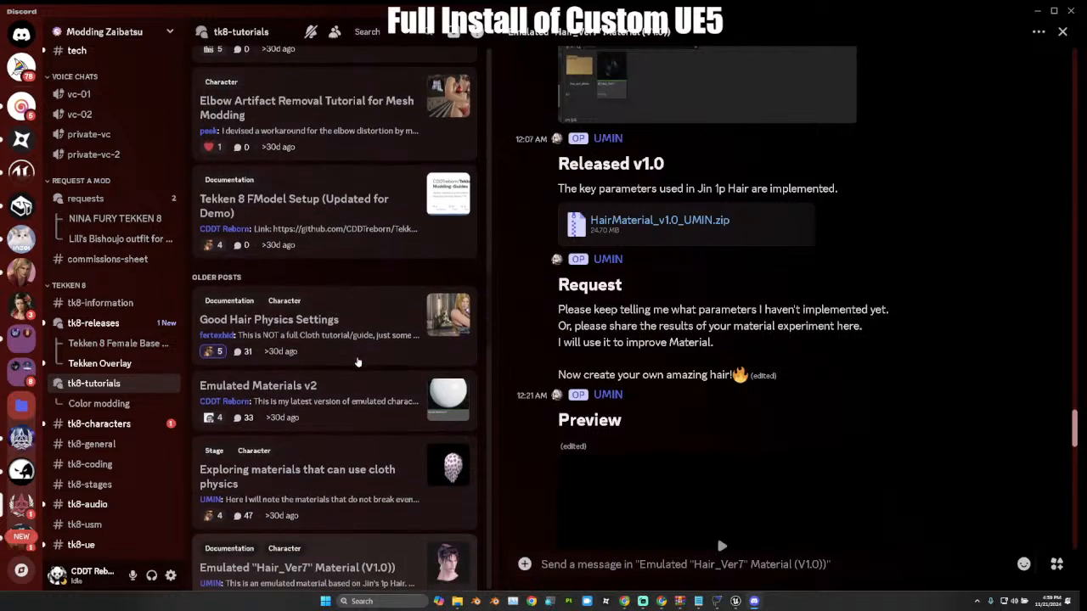
scroll(357, 363, "down", 2)
scroll(358, 362, "down", 2)
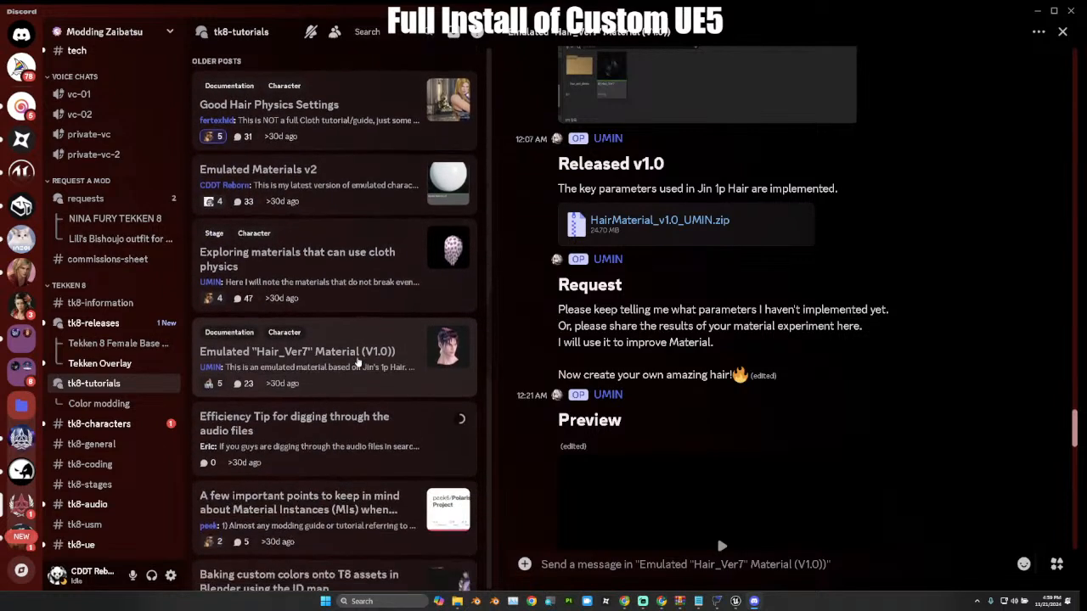
scroll(357, 363, "down", 1)
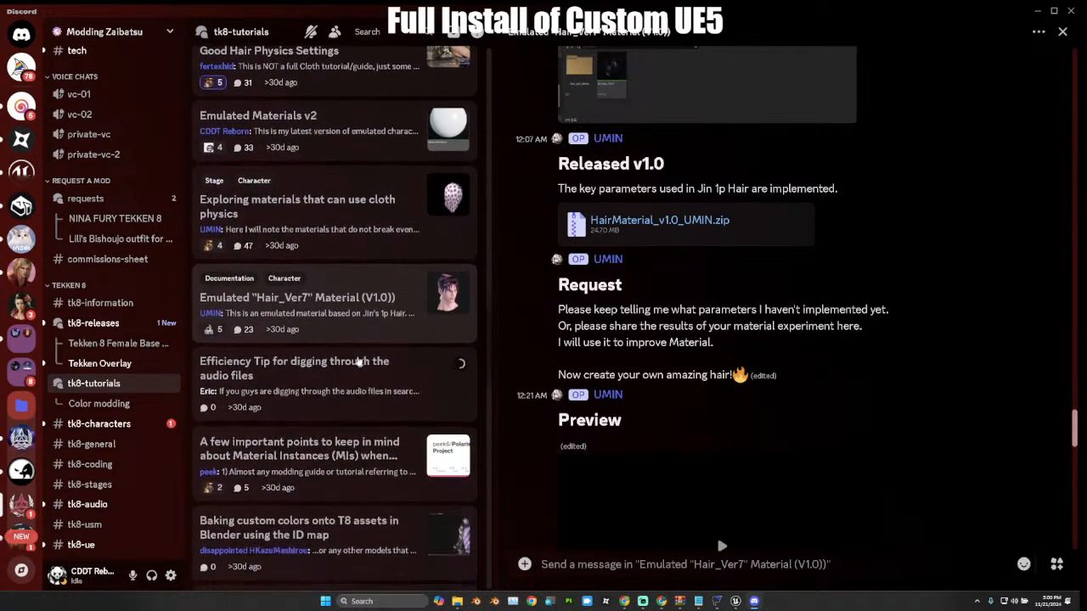
left_click(293, 203)
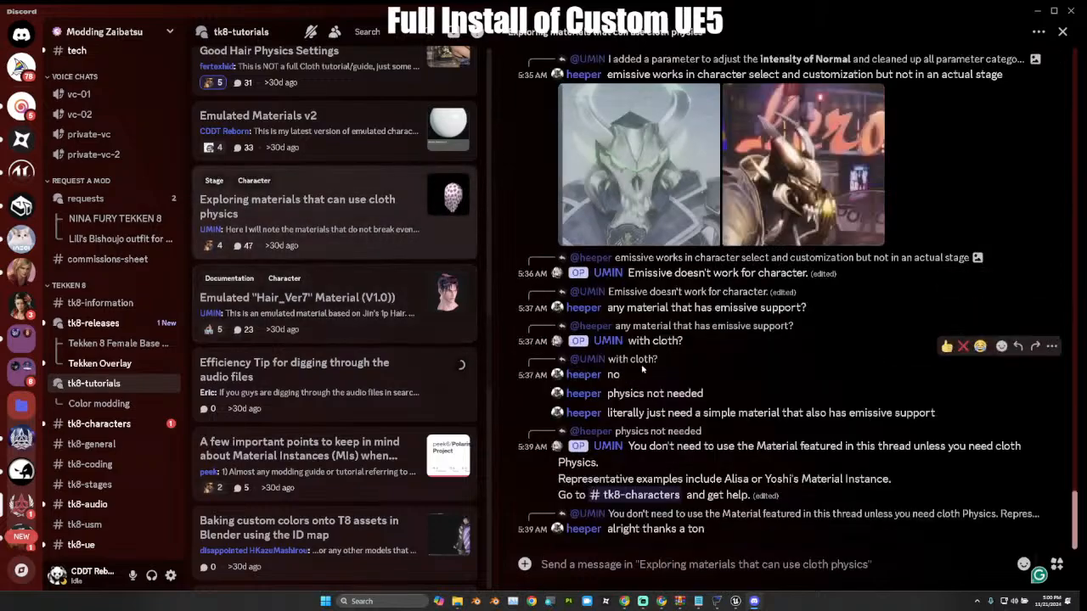
Find M_ENV_Base_Emi_CF in the thread's opening material list and follow the link given beneath it.
scroll(643, 367, "up", 15)
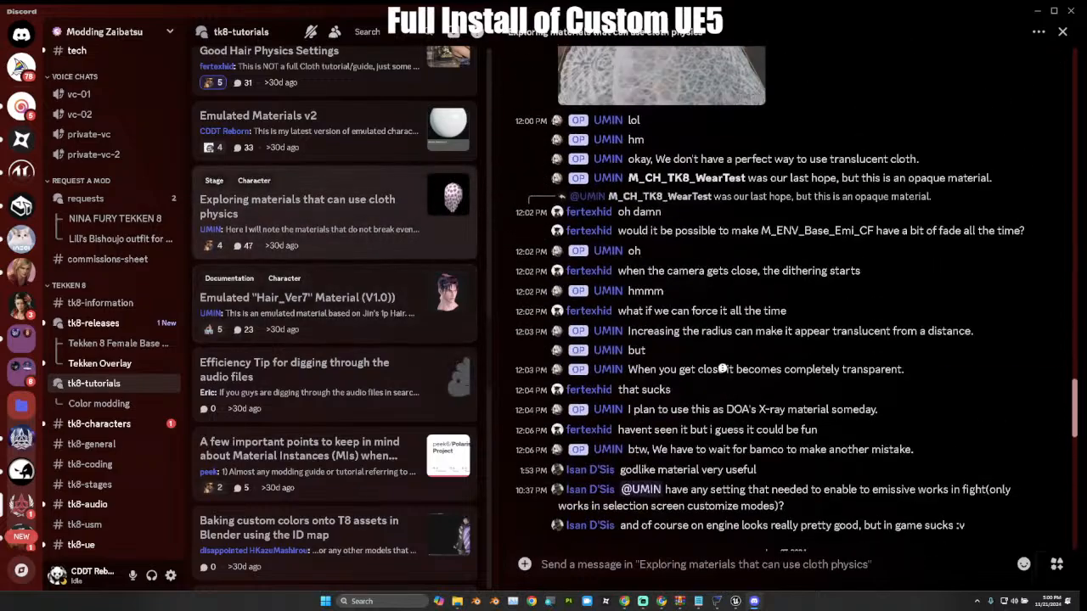
scroll(723, 368, "up", 15)
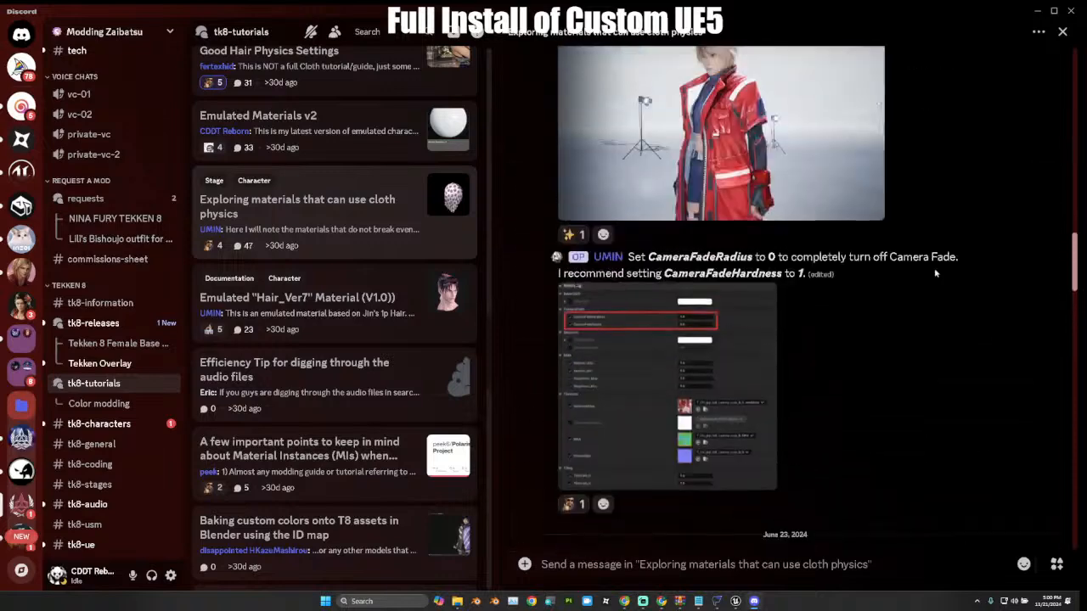
scroll(935, 272, "up", 10)
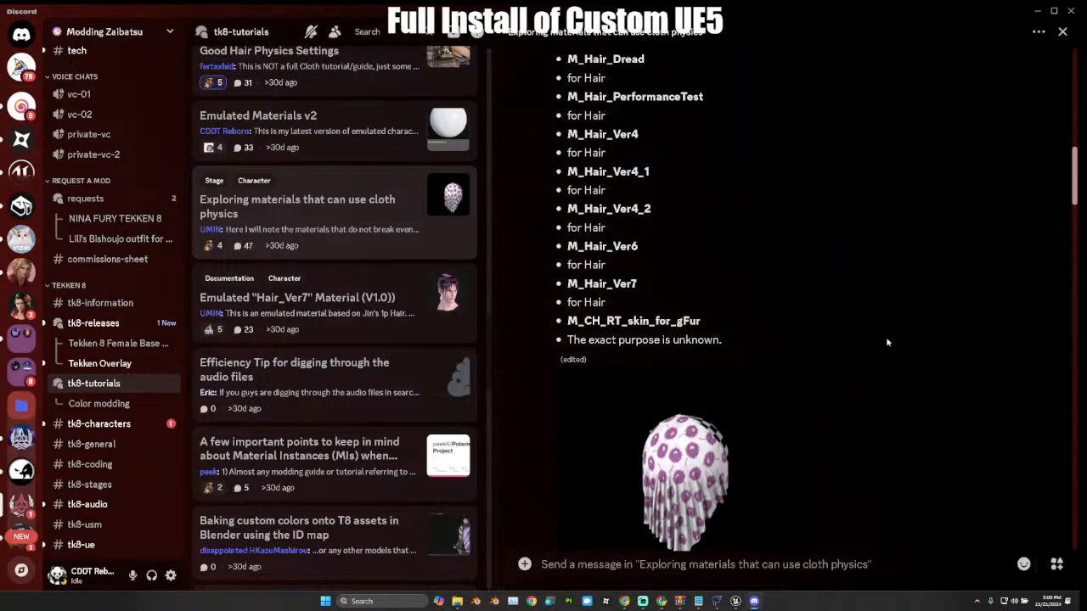
scroll(887, 342, "up", 10)
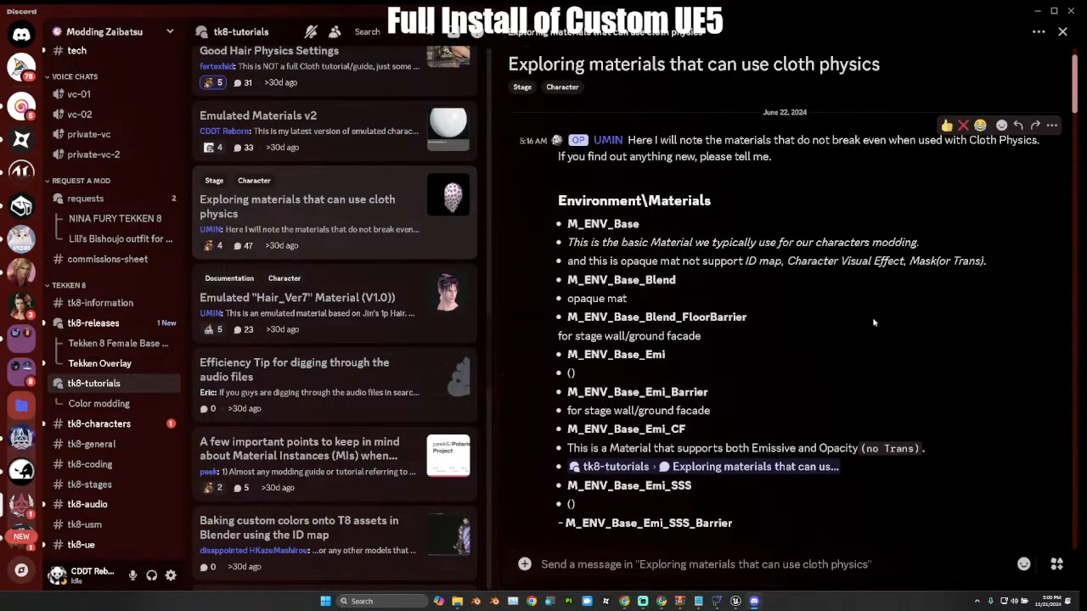
scroll(863, 334, "down", 5)
scroll(841, 362, "up", 2)
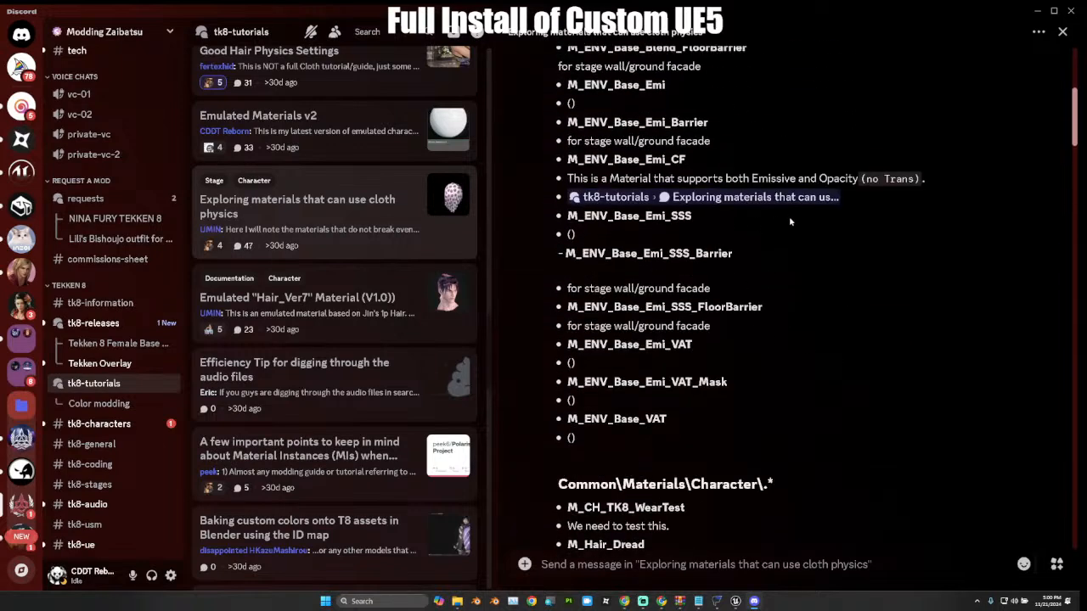
left_click(759, 198)
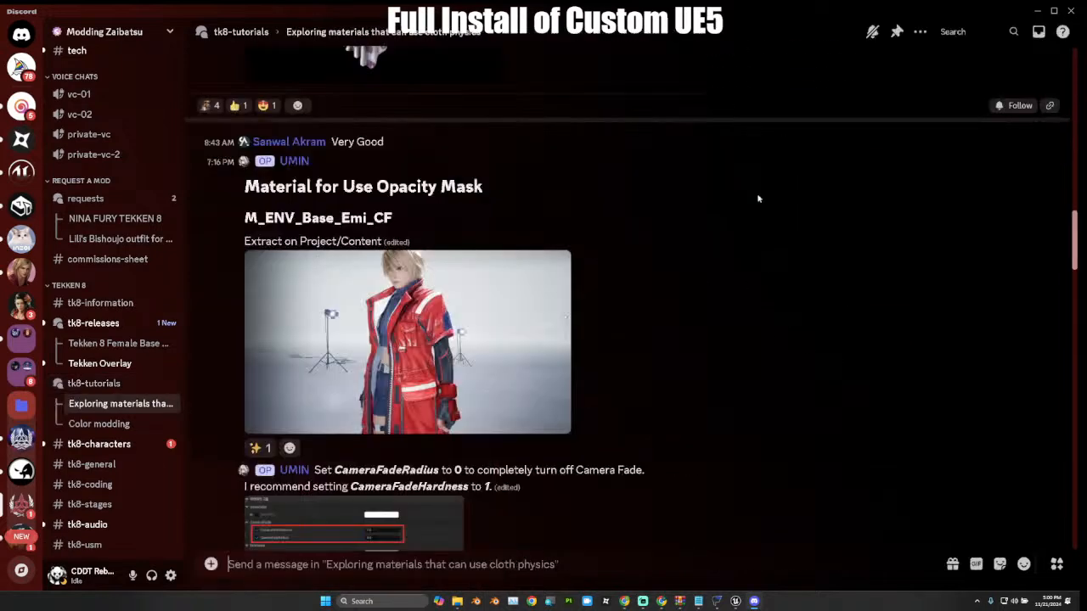
Download Emulated_ENV_Emi_CF_v2.zip from the Updated M_ENV_Base_Emi_CF message into the AdditionalStuffForUE5 folder and minimize the browser.
scroll(730, 219, "down", 6)
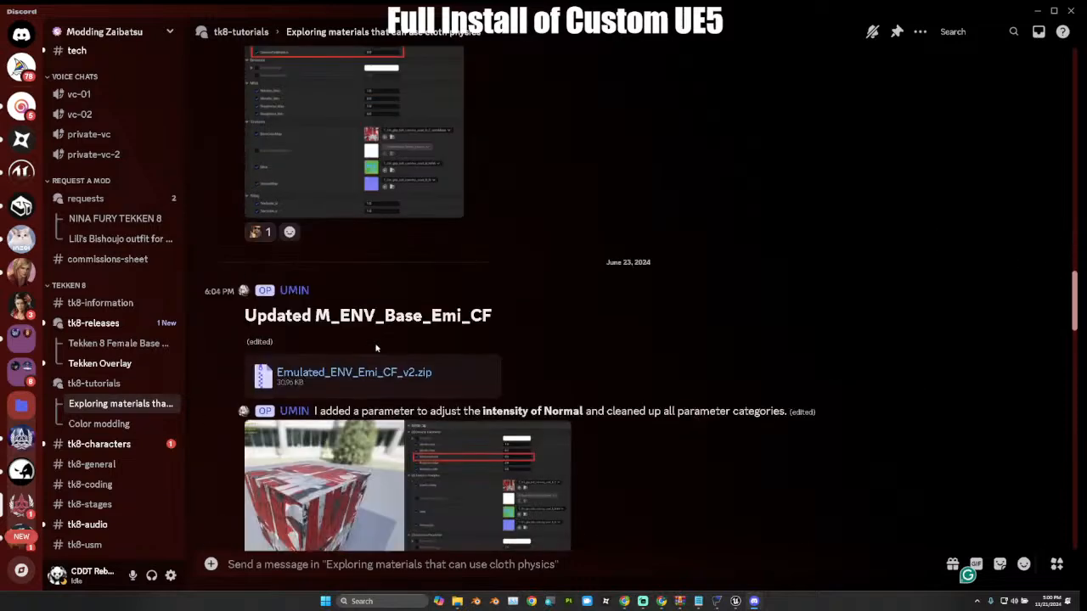
left_click(496, 358)
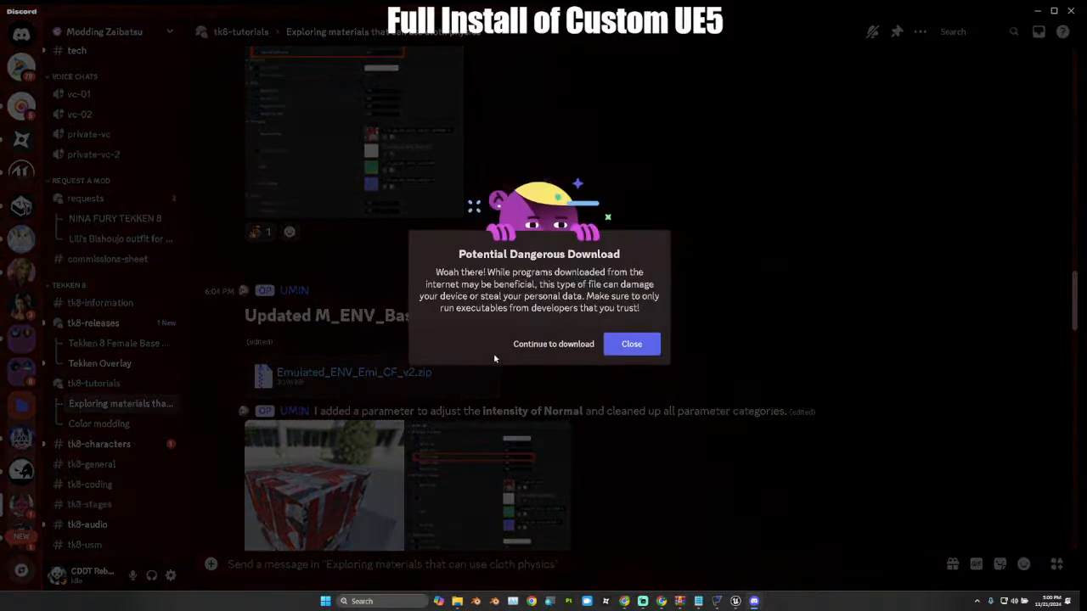
left_click(556, 344)
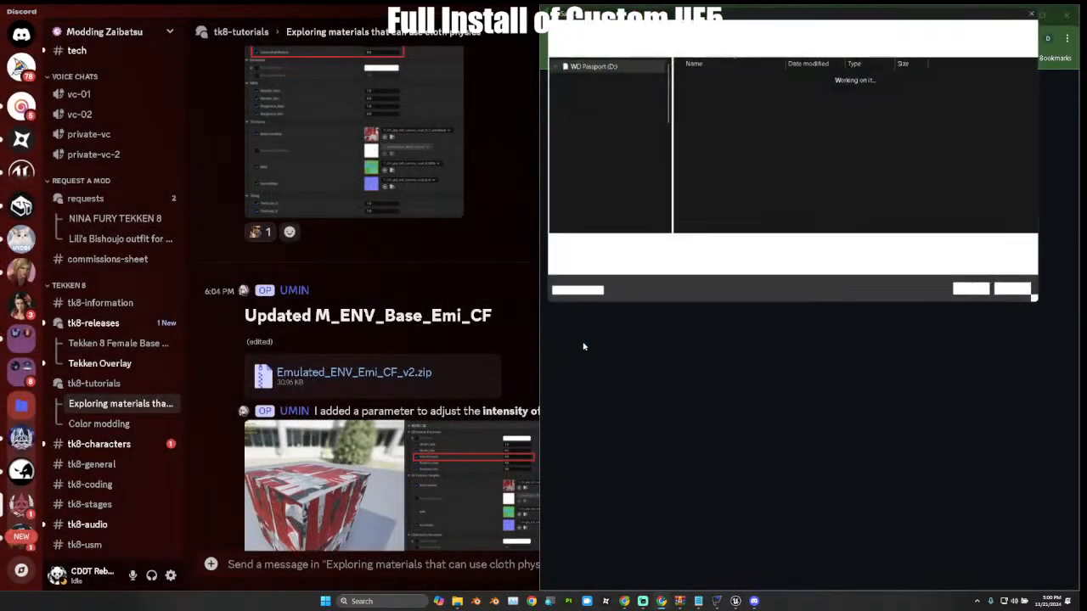
left_click(970, 291)
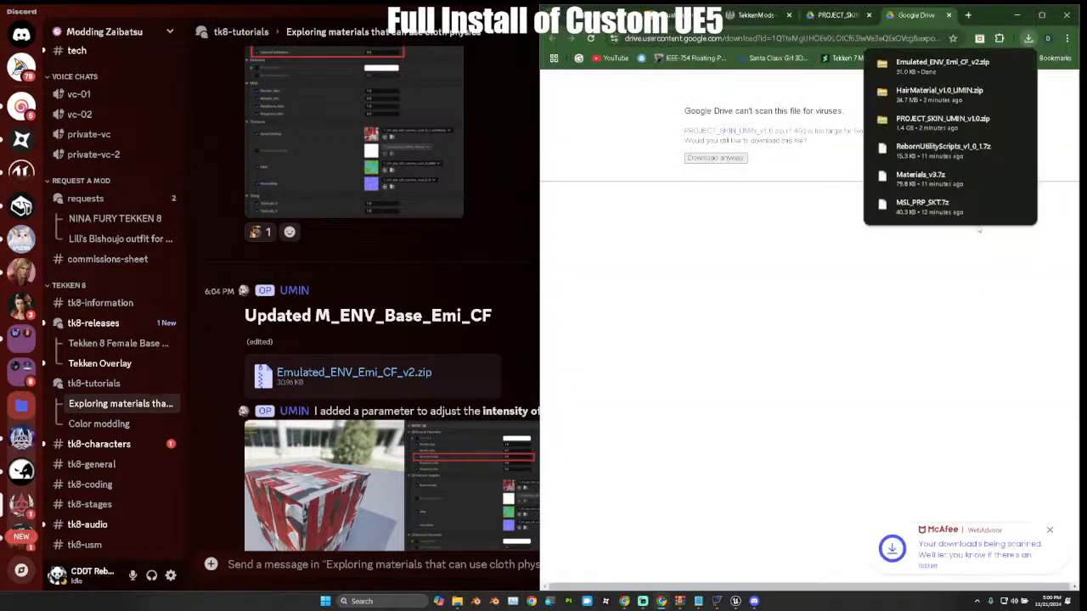
left_click(718, 160)
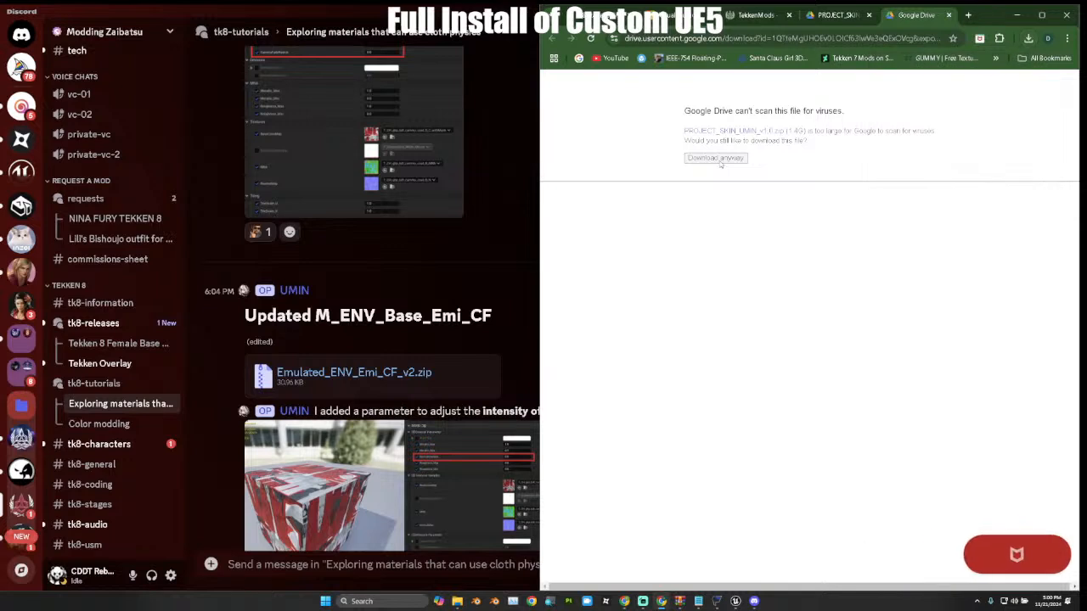
left_click(1016, 15)
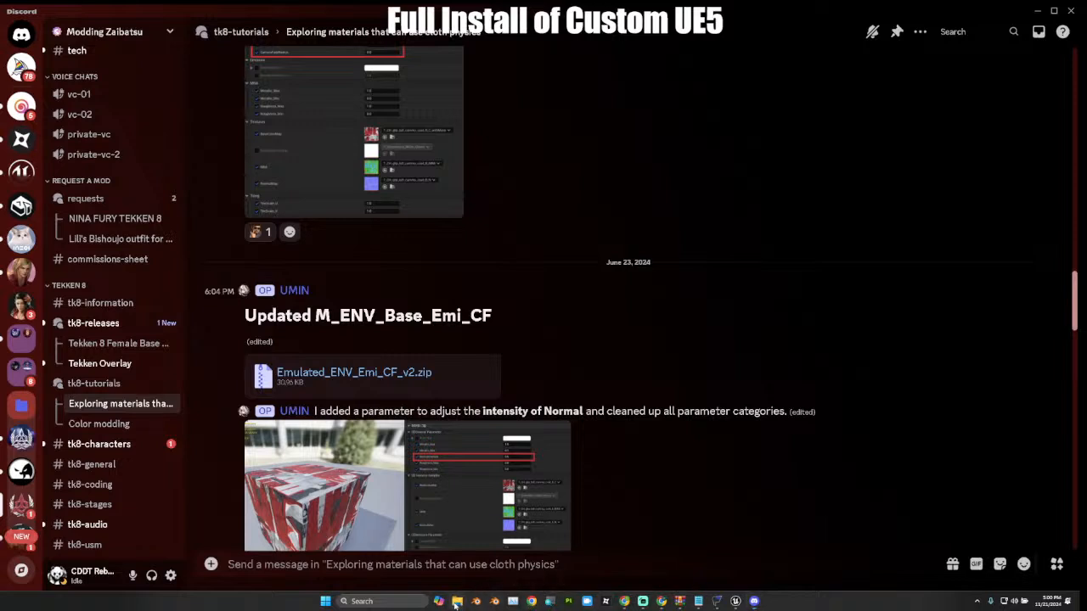
Switch to the UEV folder in File Explorer, open AdditionalStuffForUE5 and widen its Date modified column.
mouse_move(456, 603)
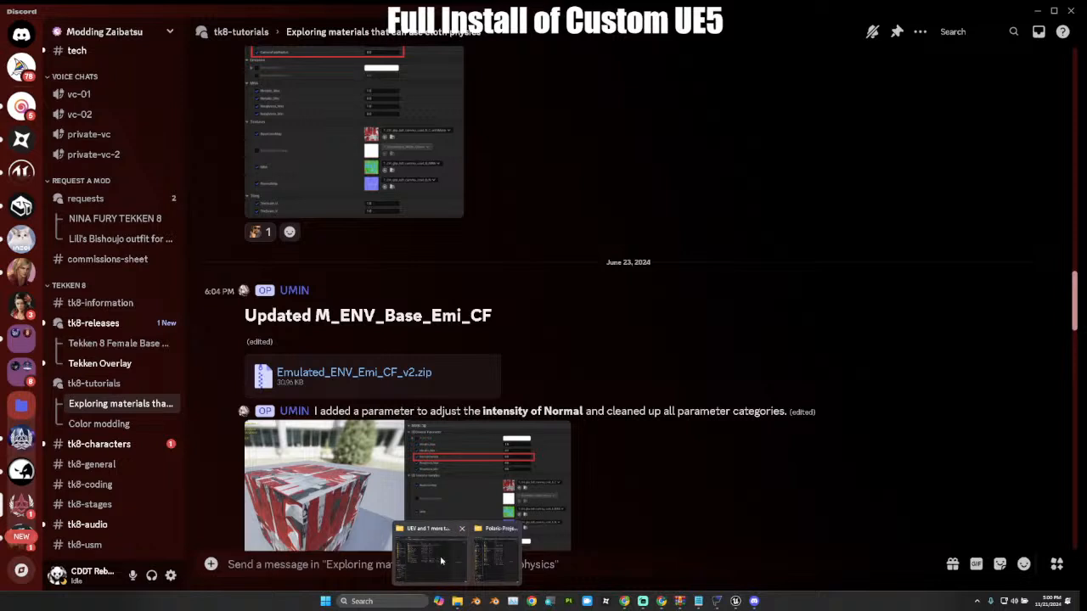
left_click(440, 555)
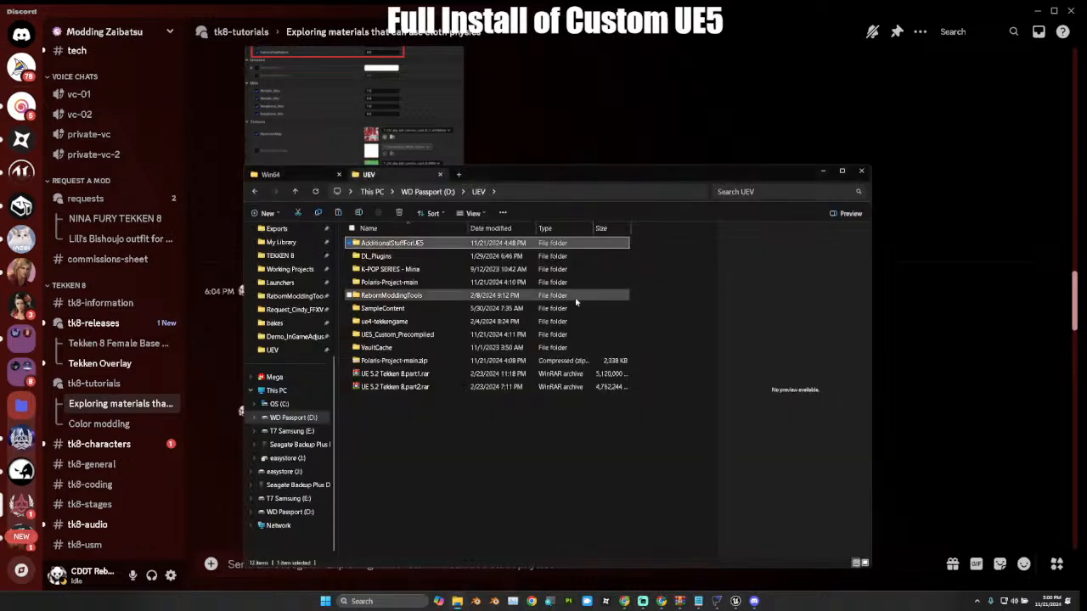
double_click(433, 251)
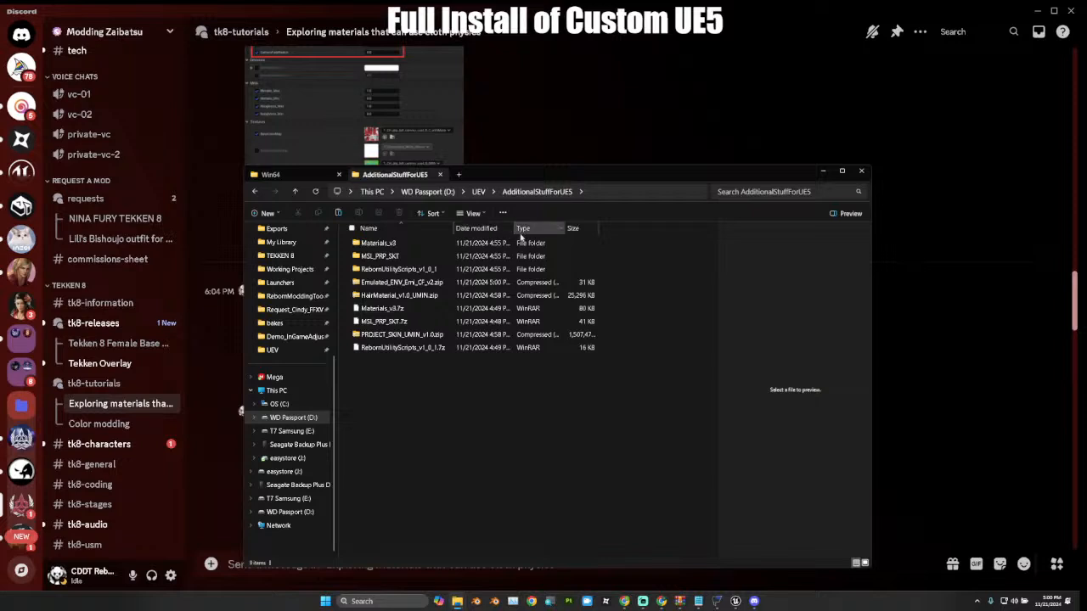
left_click_drag(514, 228, 559, 229)
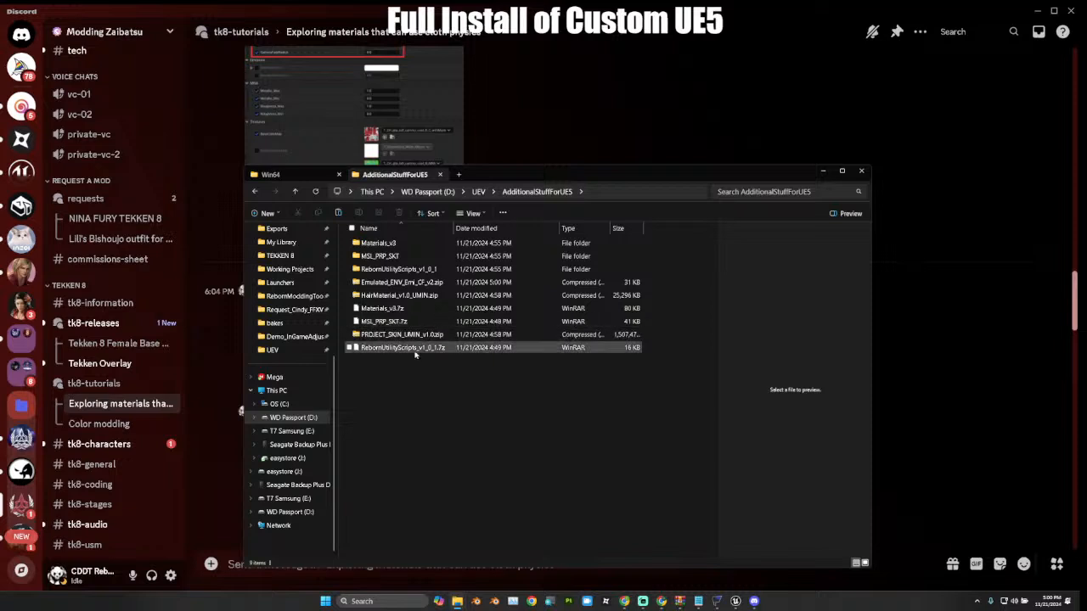
Extract HairMaterial_v1.0_UMIN.zip with 7-Zip into its own HairMaterial_v1.0_UMIN folder.
left_click(425, 296)
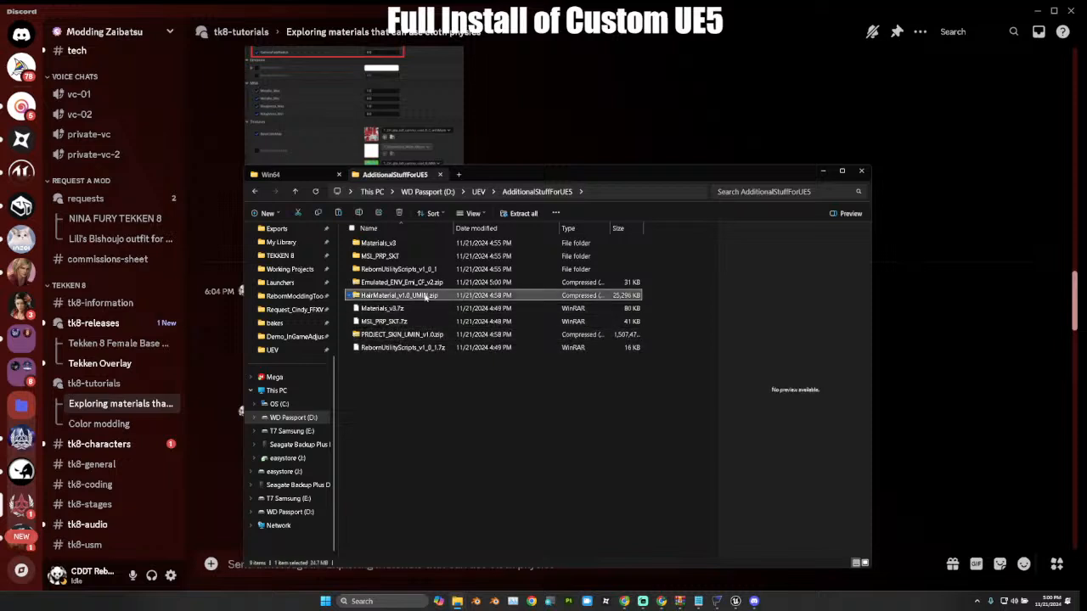
right_click(425, 296)
left_click(476, 520)
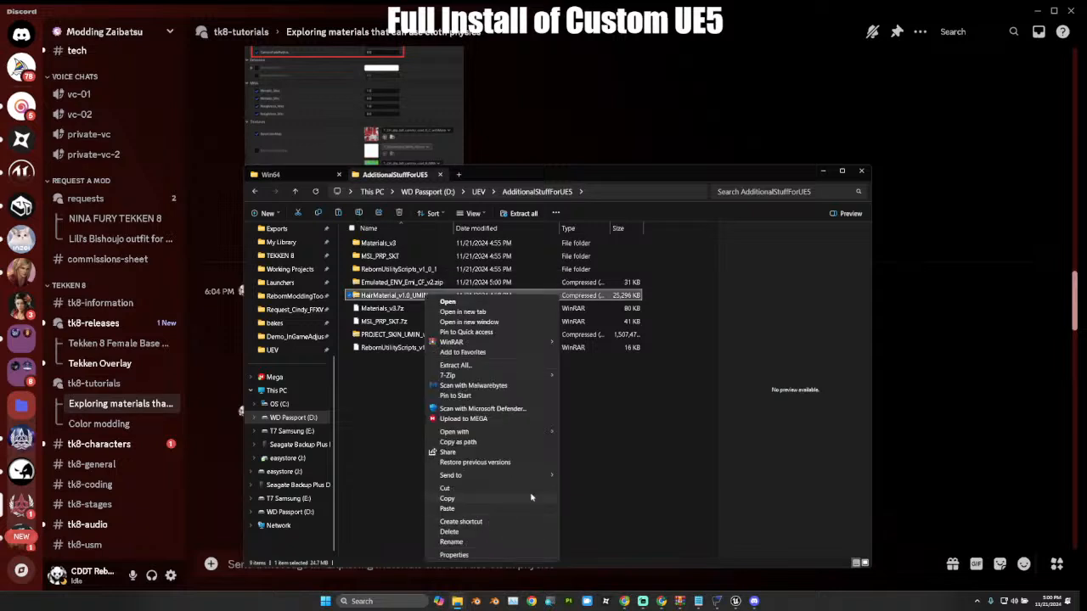
mouse_move(526, 375)
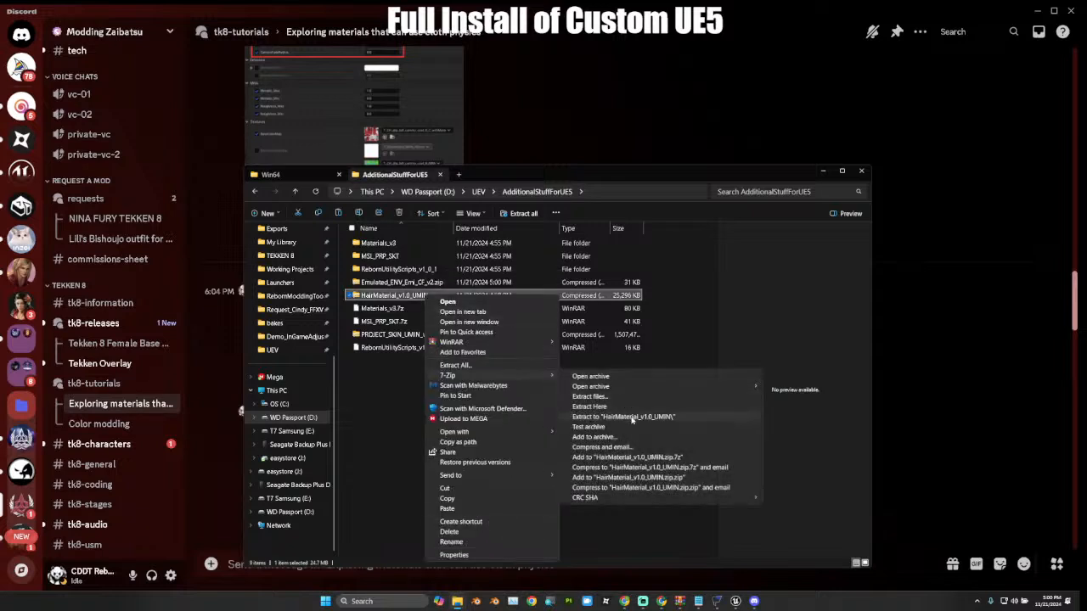
left_click(632, 417)
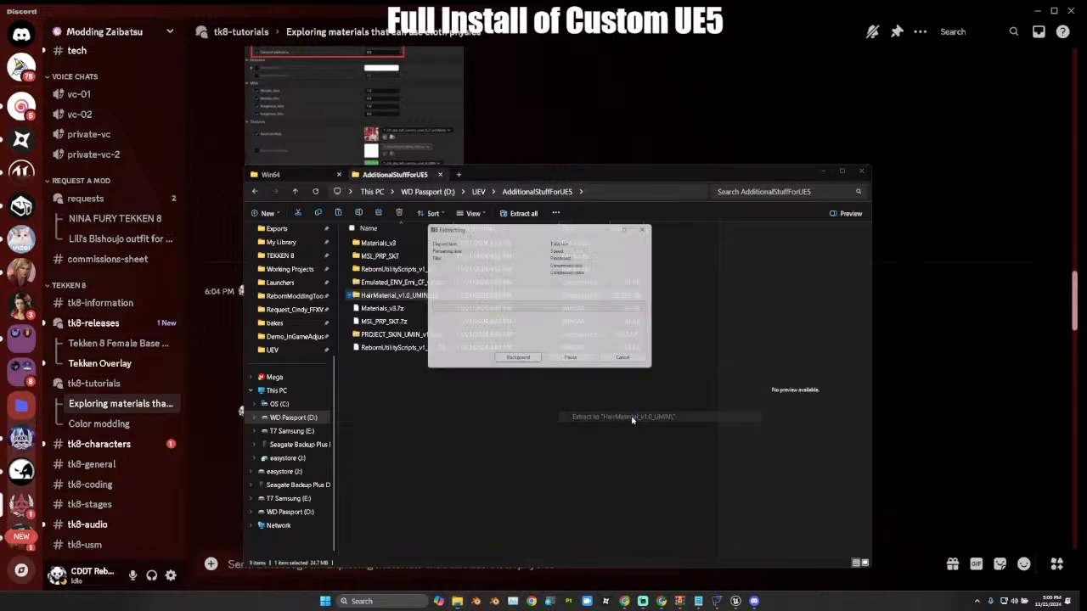
Open the extracted HairMaterial_v1.0_UMIN folder and select the Common folder inside it.
double_click(377, 361)
left_click(370, 244)
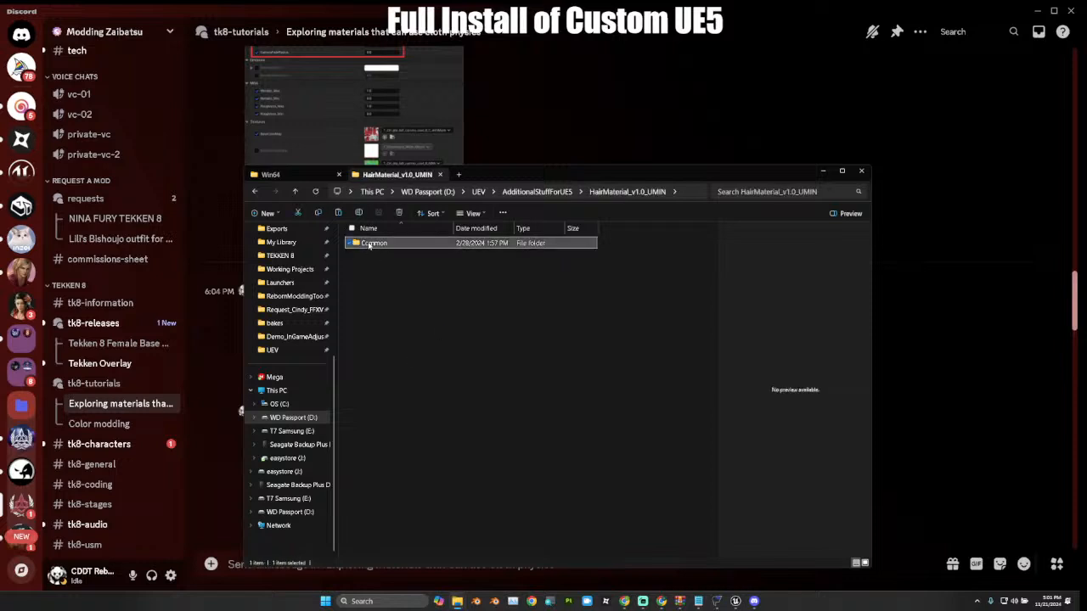
Copy the Common folder from HairMaterial_v1.0_UMIN into the Content folder of Polaris-Project-main.
right_click(370, 246)
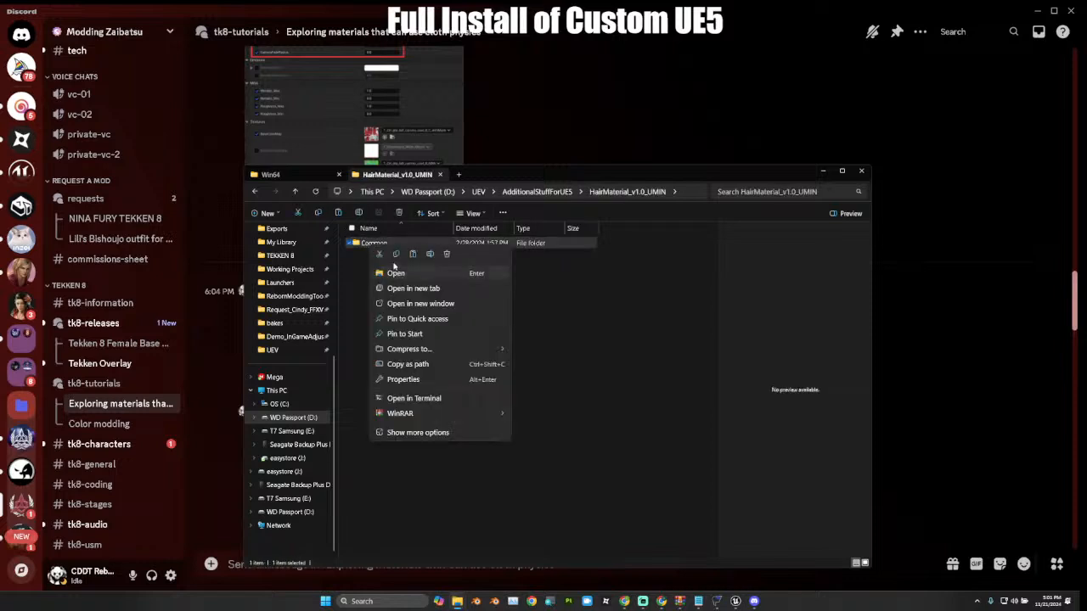
left_click(396, 255)
left_click(310, 175)
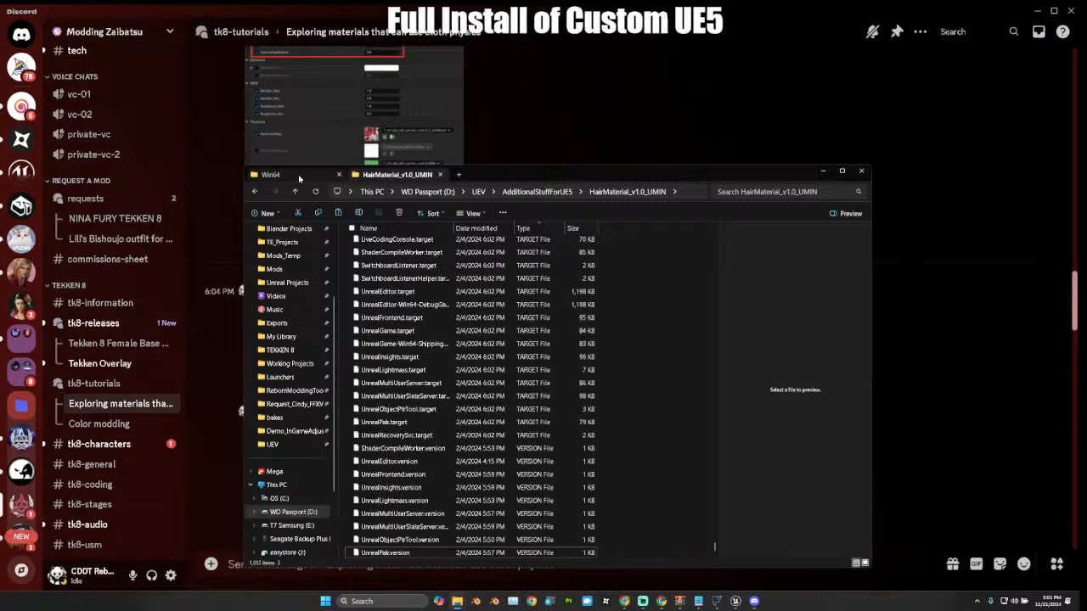
left_click(387, 176)
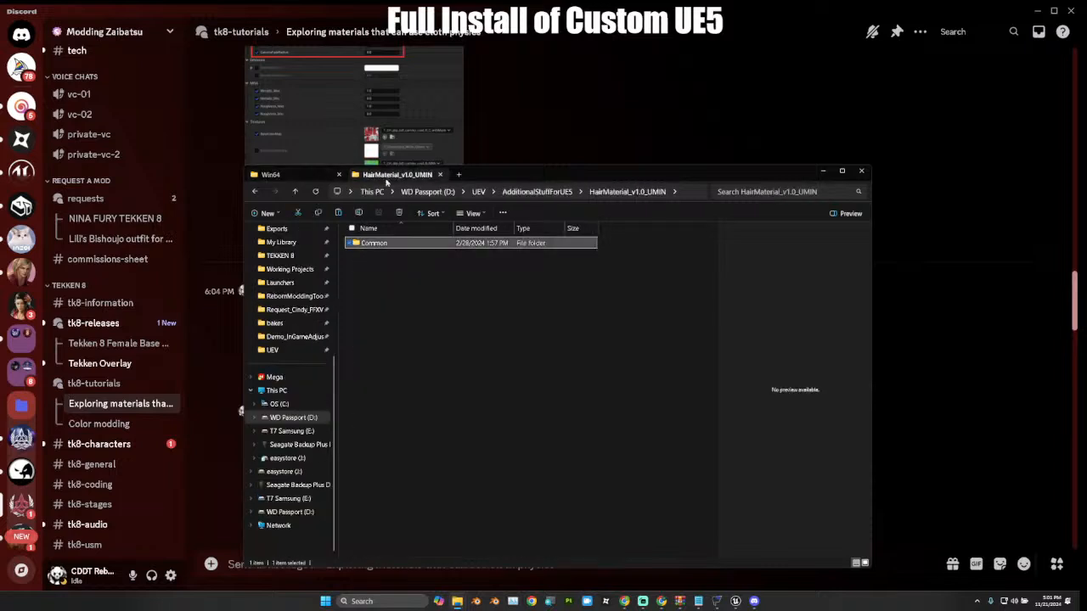
mouse_move(457, 600)
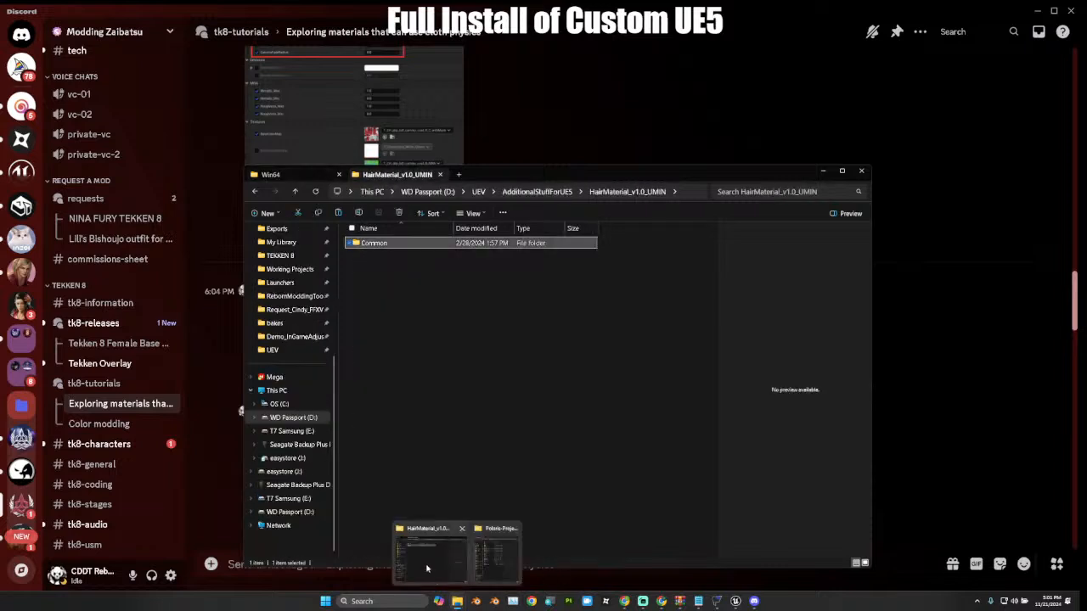
left_click(496, 564)
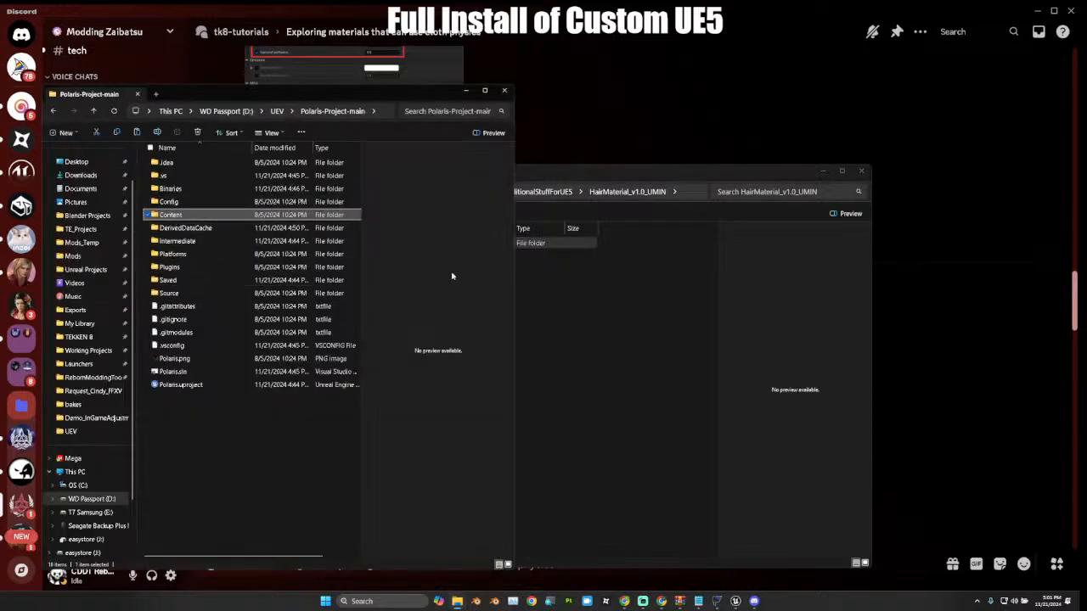
left_click(626, 308)
left_click_drag(679, 184, 803, 175)
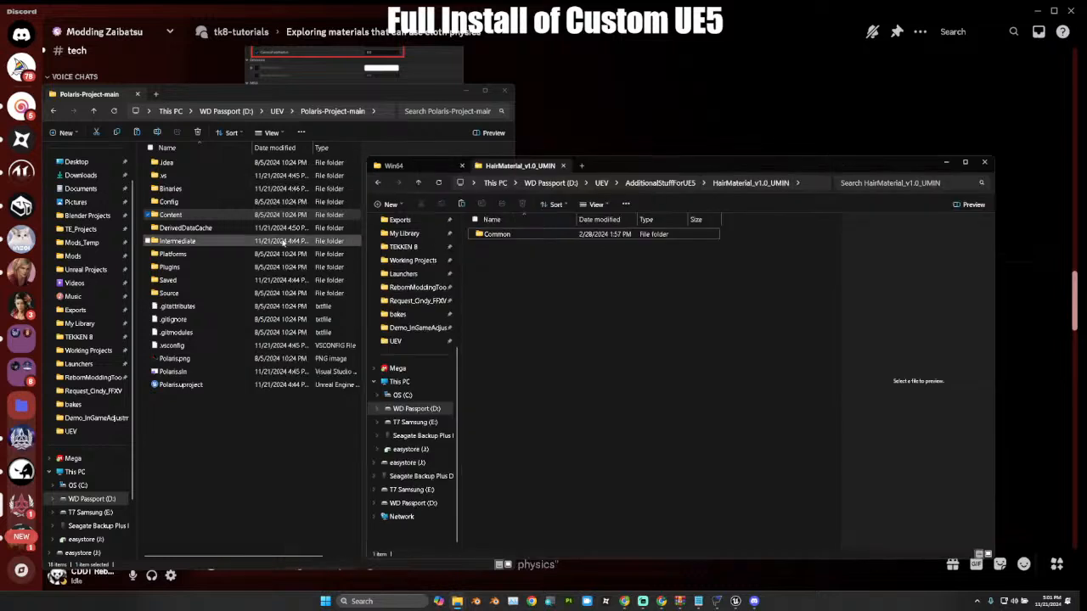
double_click(219, 217)
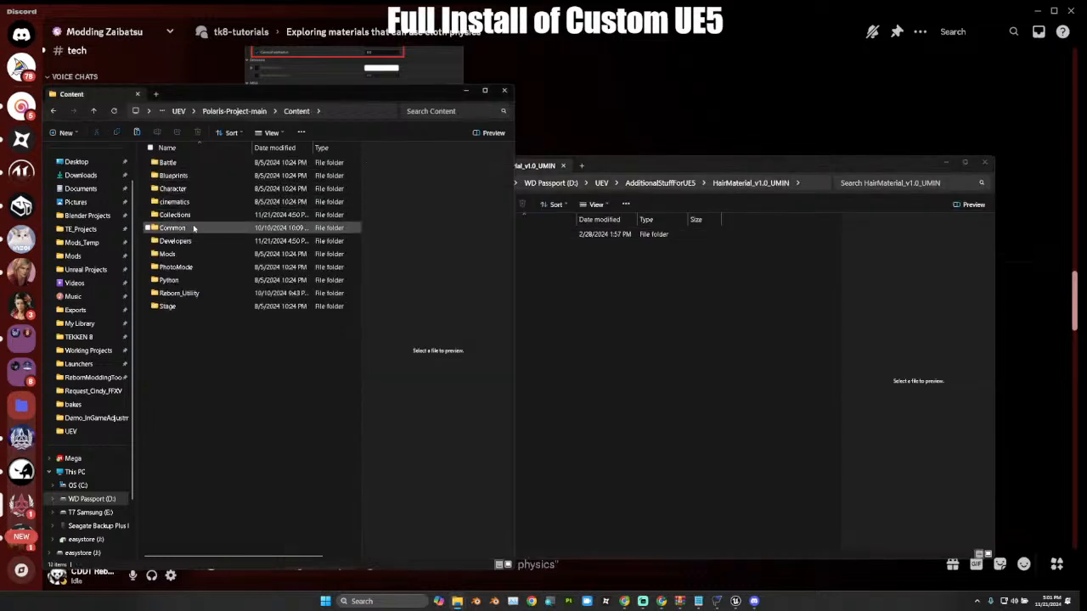
left_click_drag(497, 235, 181, 355)
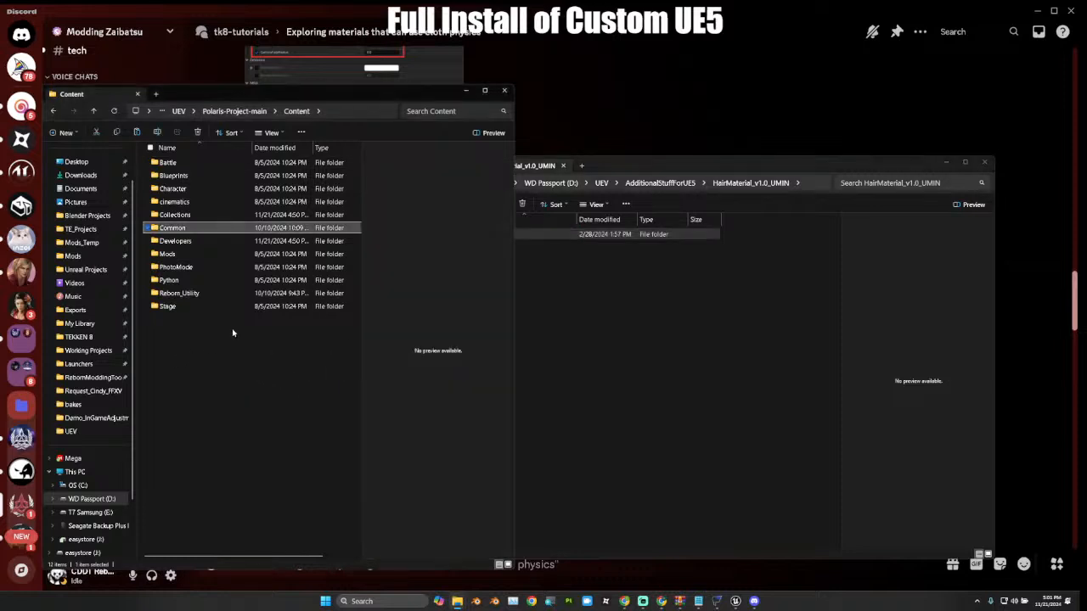
Extract Emulated_ENV_Emi_CF_v2.zip from AdditionalStuffForUE5 into its own folder with 7-Zip and open the extracted folder.
left_click(589, 348)
left_click(660, 183)
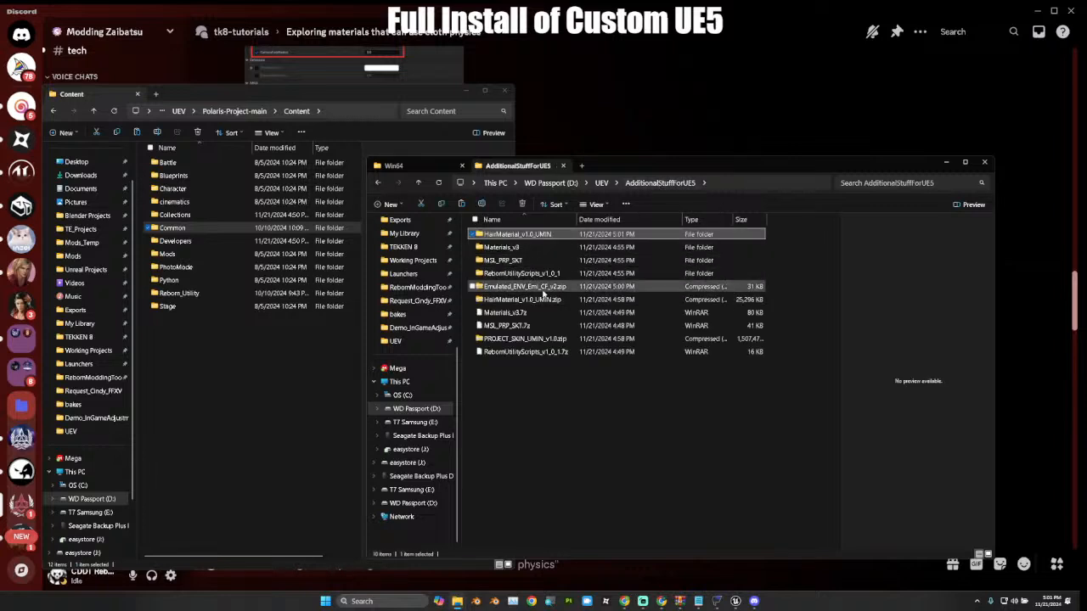
right_click(533, 291)
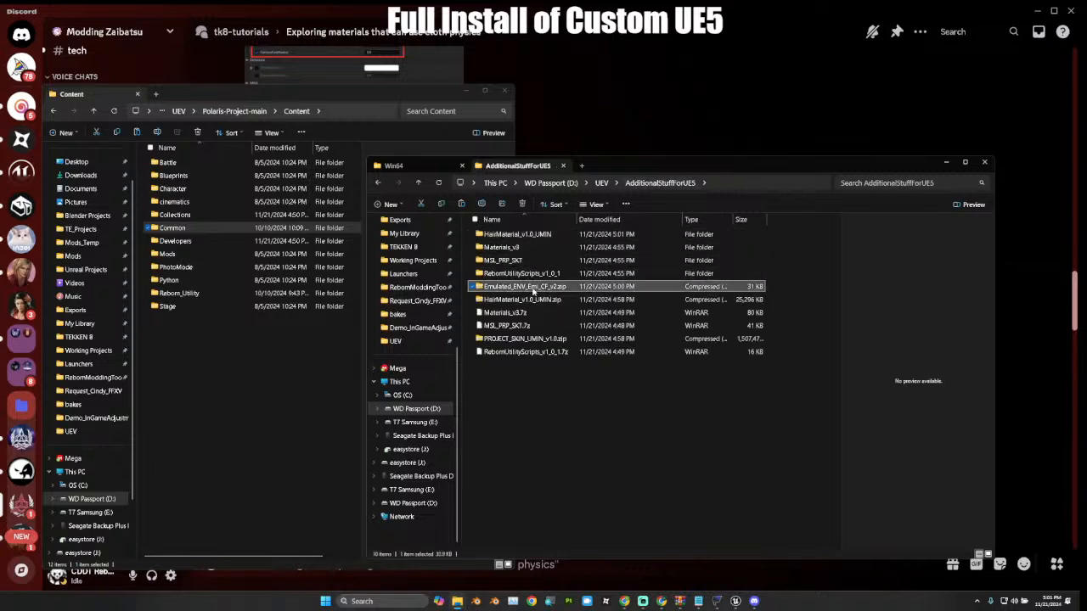
left_click(584, 280)
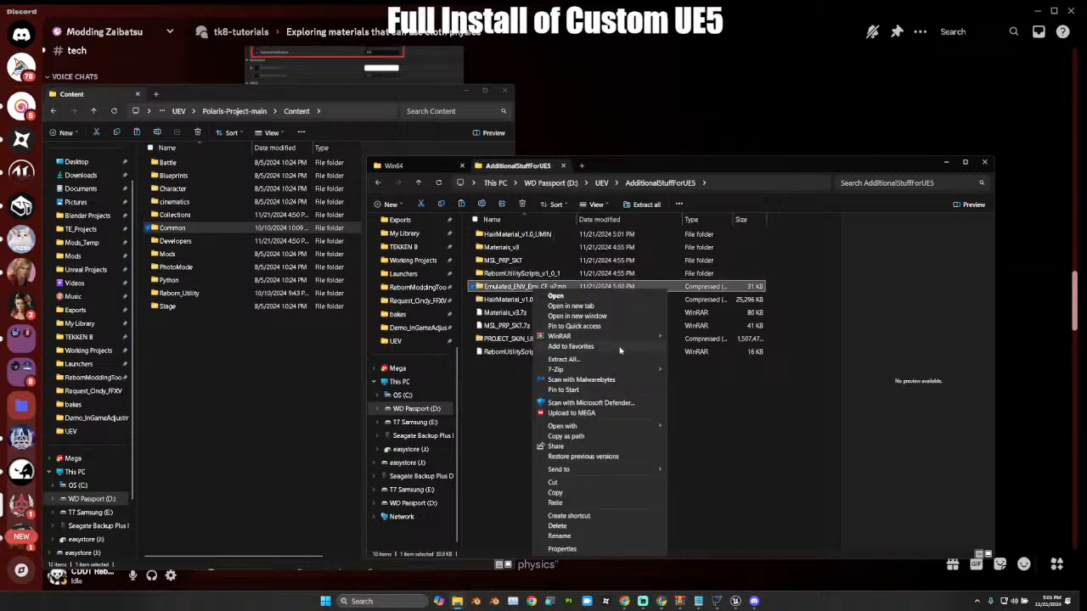
mouse_move(616, 373)
left_click(721, 413)
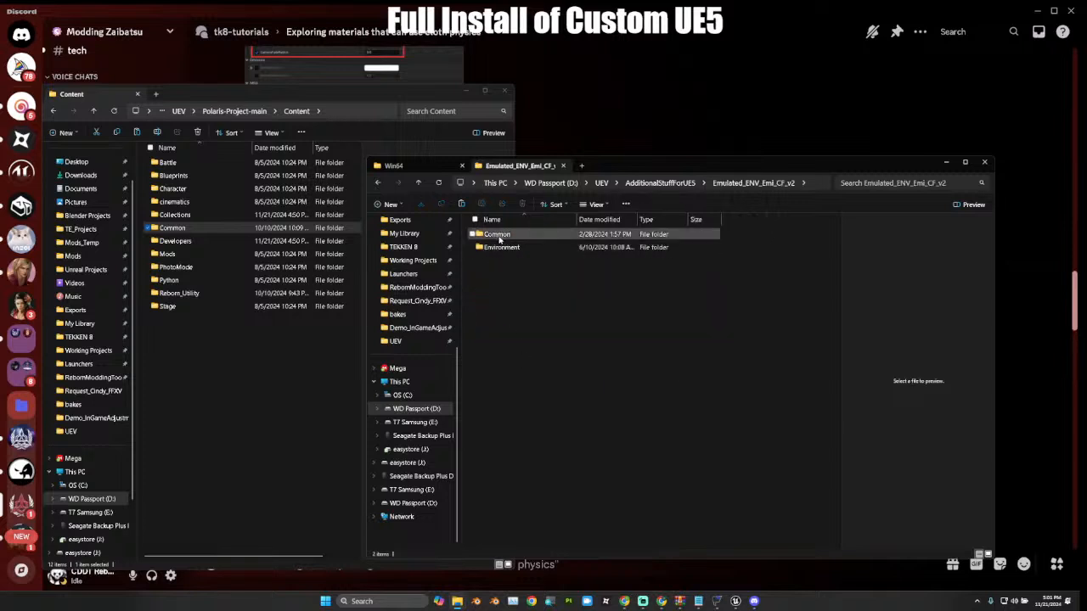
Check the contents of the project's Common folder and return to the Content folder.
double_click(174, 229)
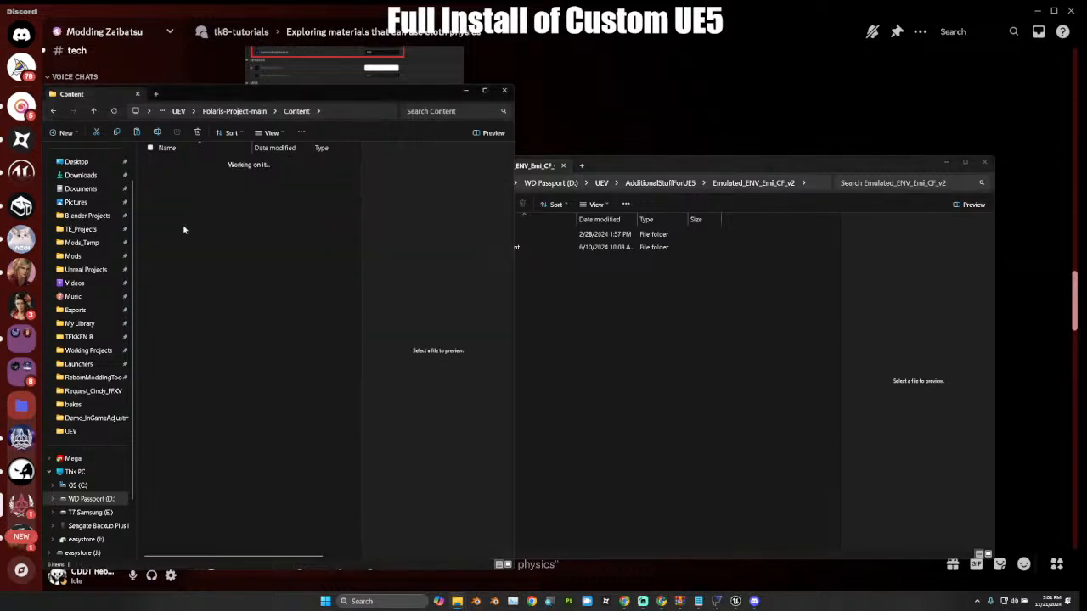
left_click(296, 111)
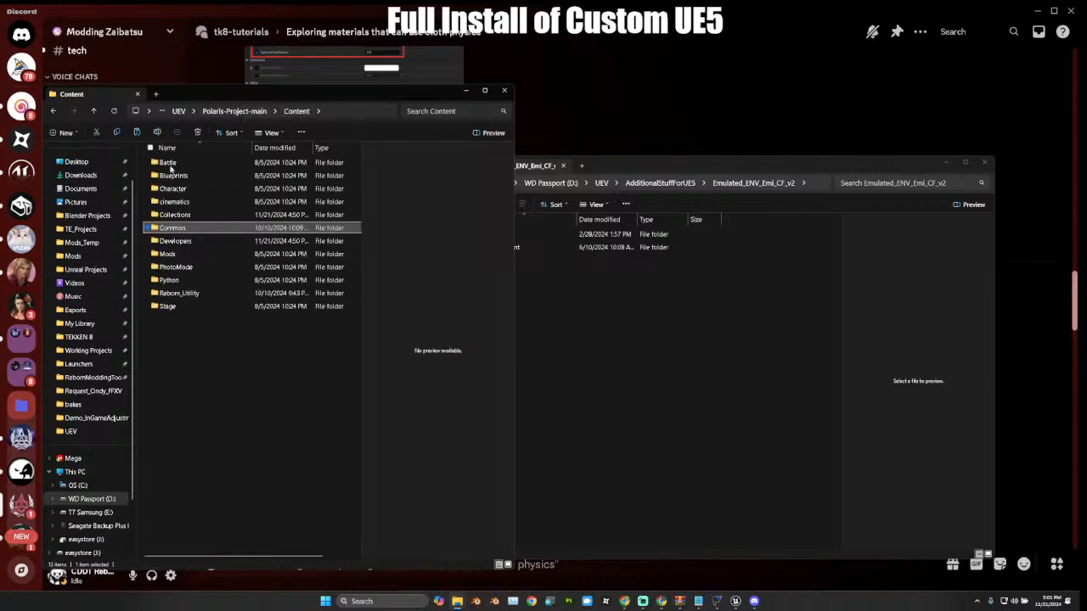
left_click(645, 370)
In FModel, load the archives from pakchunk0-Windows_0_P.pak to pakchunk500-Windows.utoc and examine the folder structure under Polaris/Content.
left_click(717, 602)
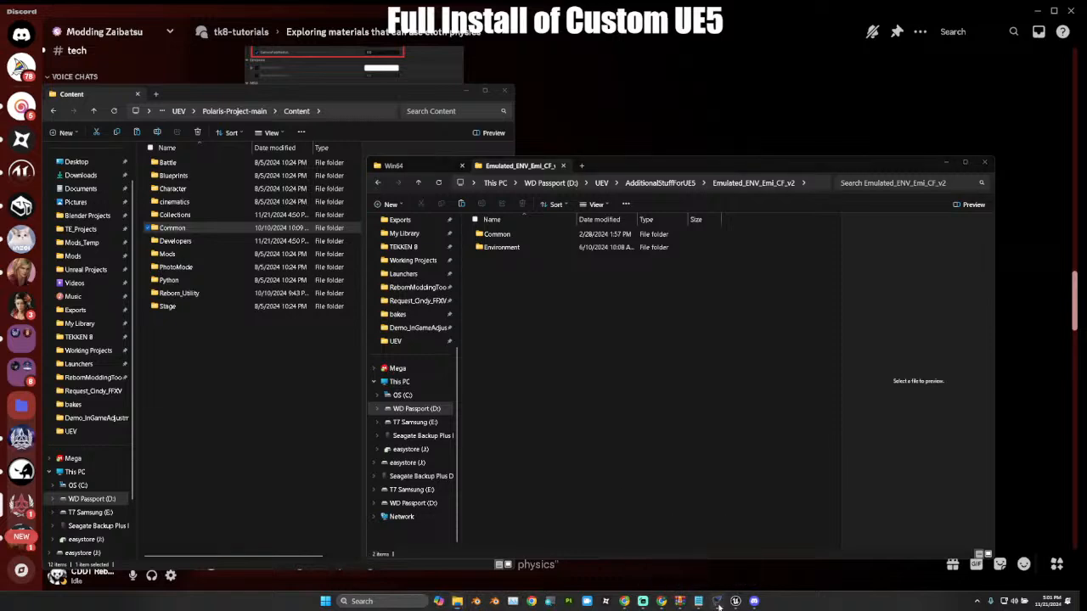
left_click(230, 178)
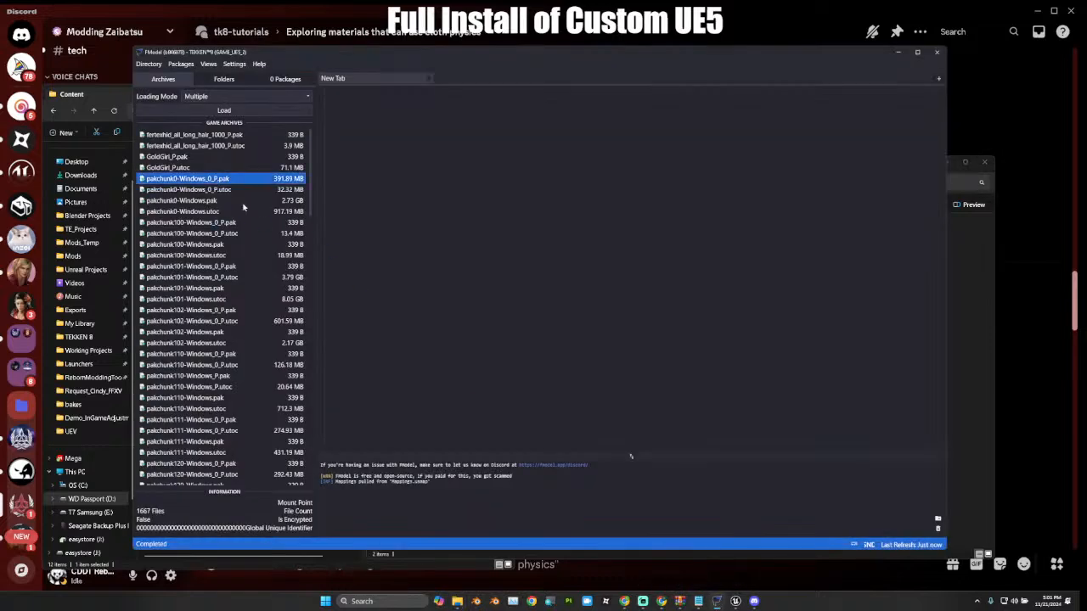
scroll(242, 340, "down", 10)
scroll(244, 401, "down", 15)
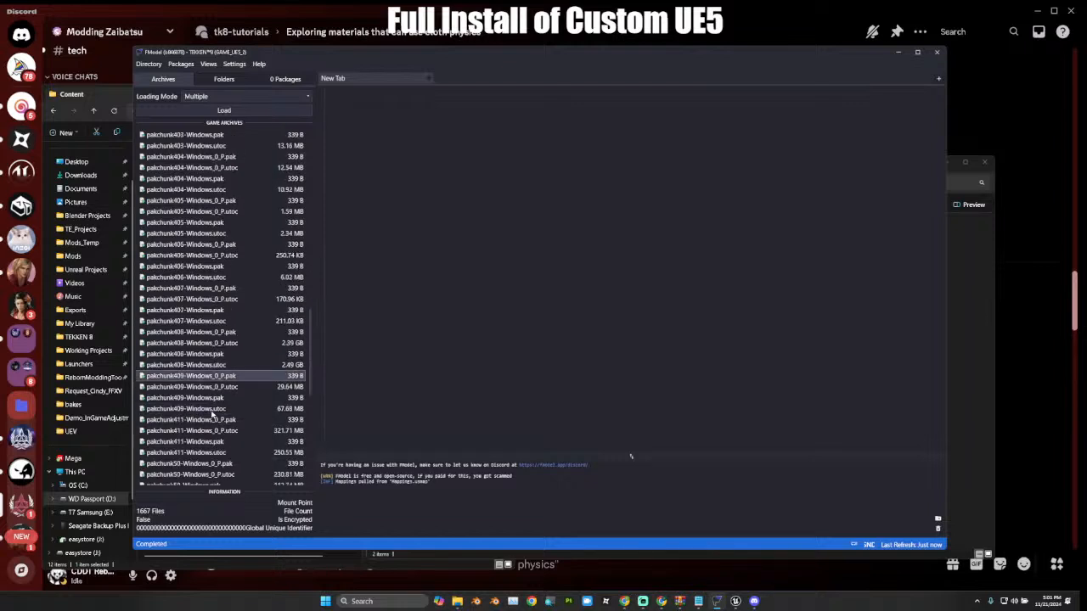
left_click(206, 399, "shift")
left_click(208, 409, "shift")
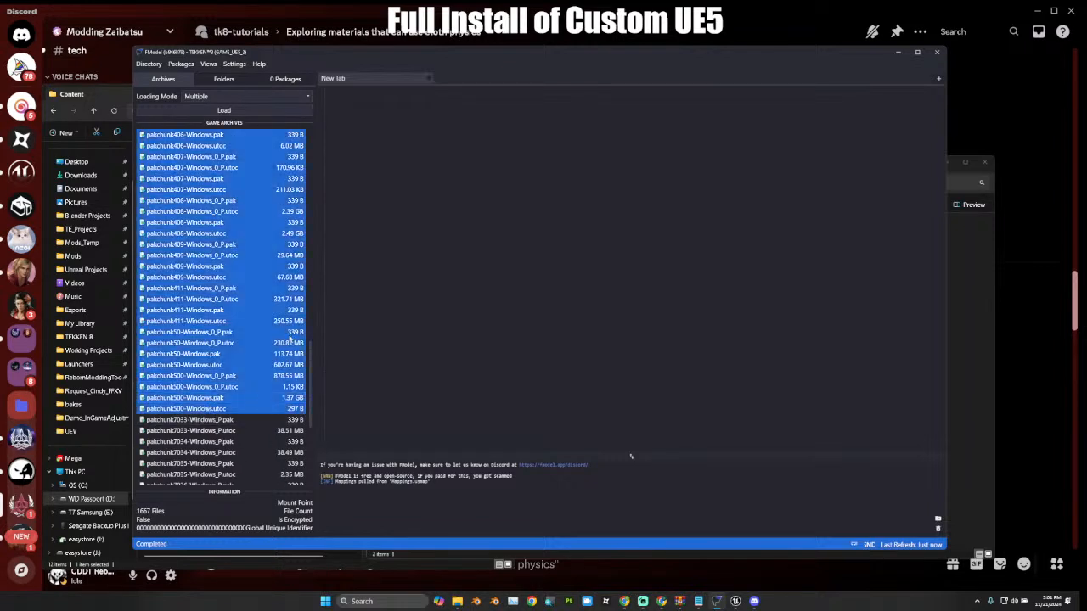
left_click(233, 110)
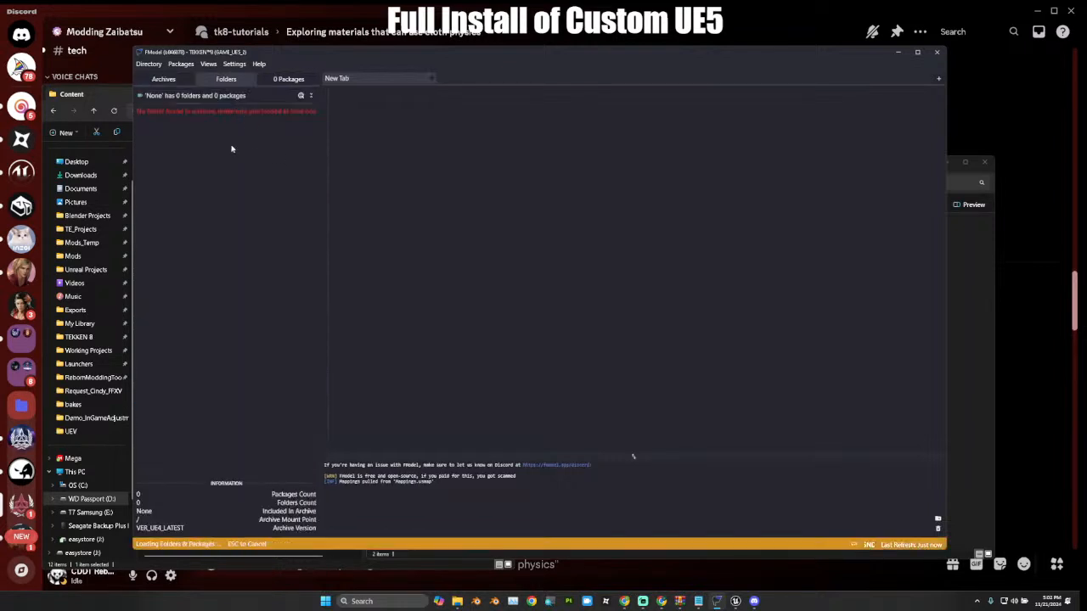
left_click(143, 123)
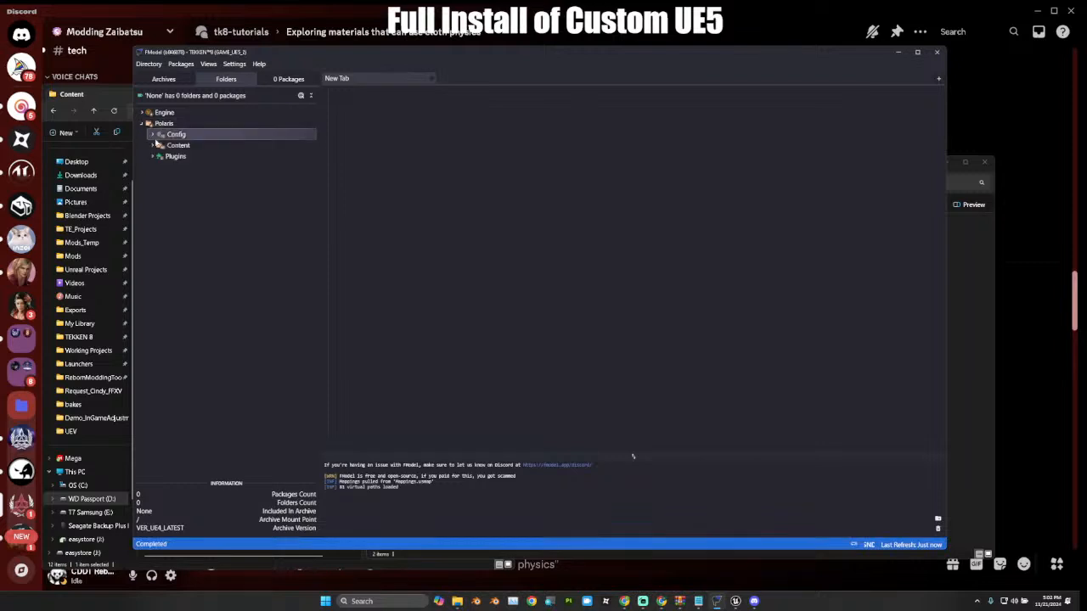
left_click(153, 148)
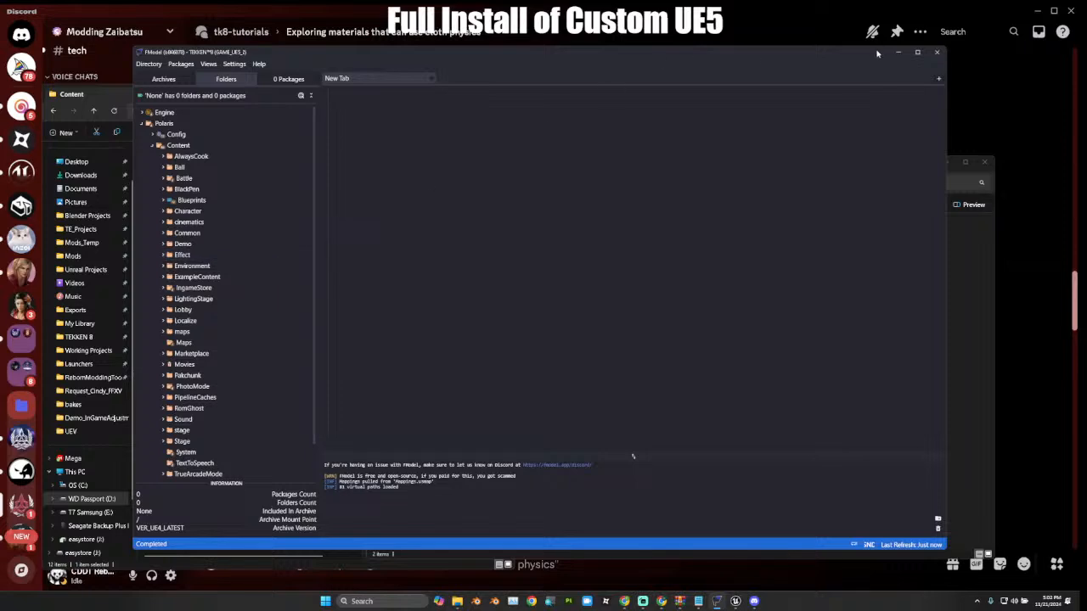
left_click(902, 52)
Copy the Common and Environment folders from Emulated_ENV_Emi_CF_v2 into the project's Content folder, replacing the duplicate file.
left_click(517, 238)
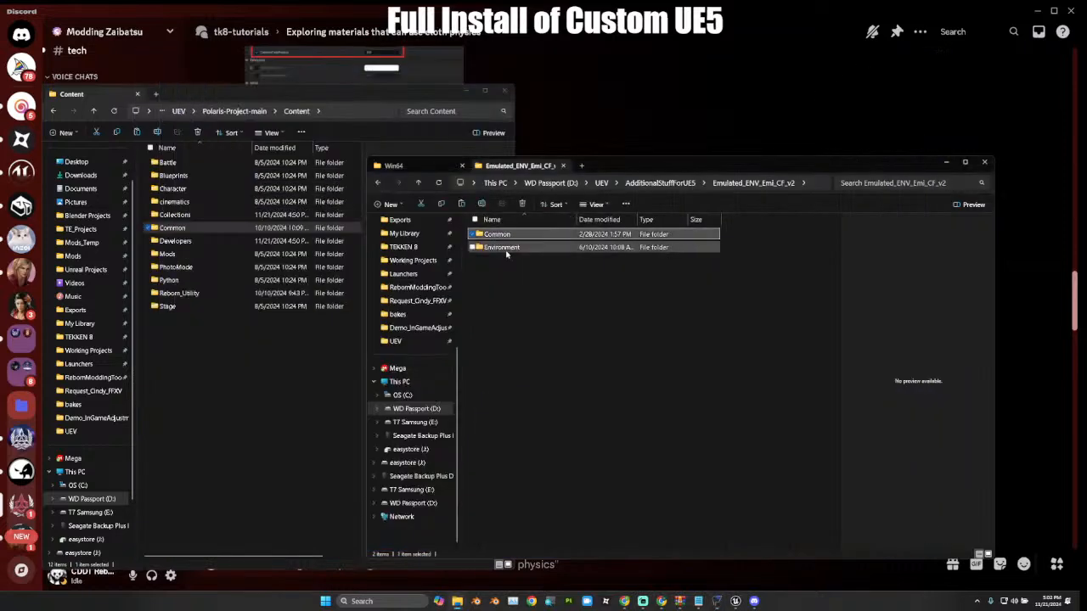
left_click(509, 251, "ctrl")
left_click_drag(501, 252, 171, 347)
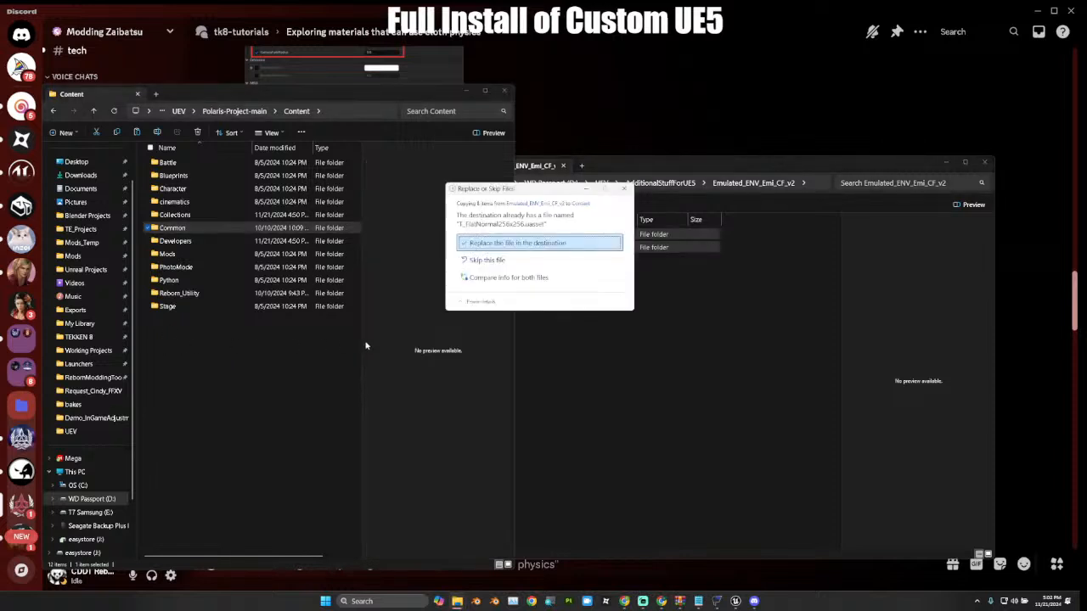
left_click(523, 245)
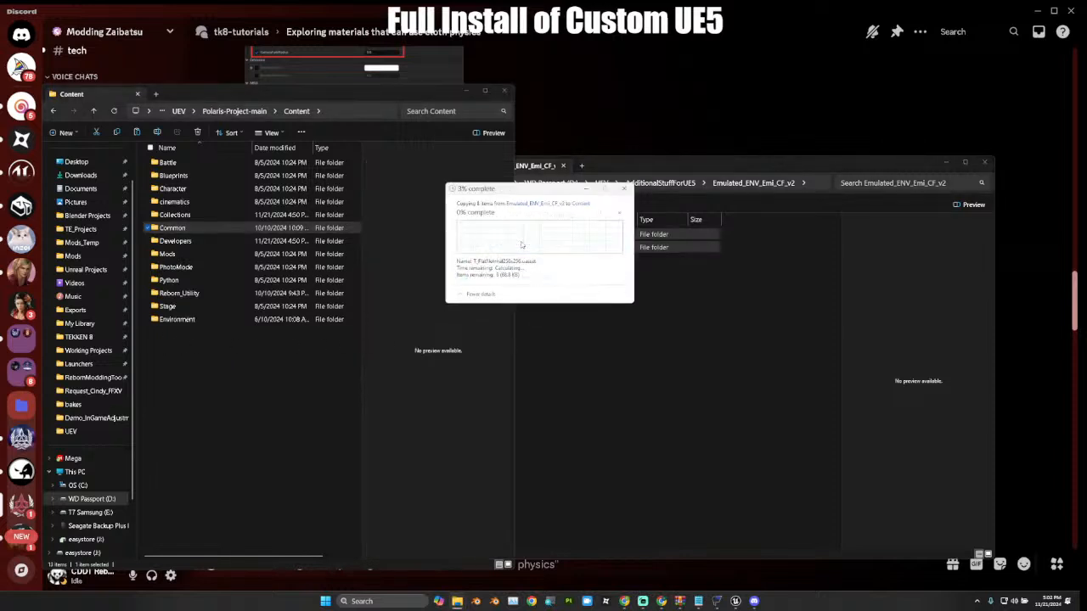
left_click(656, 291)
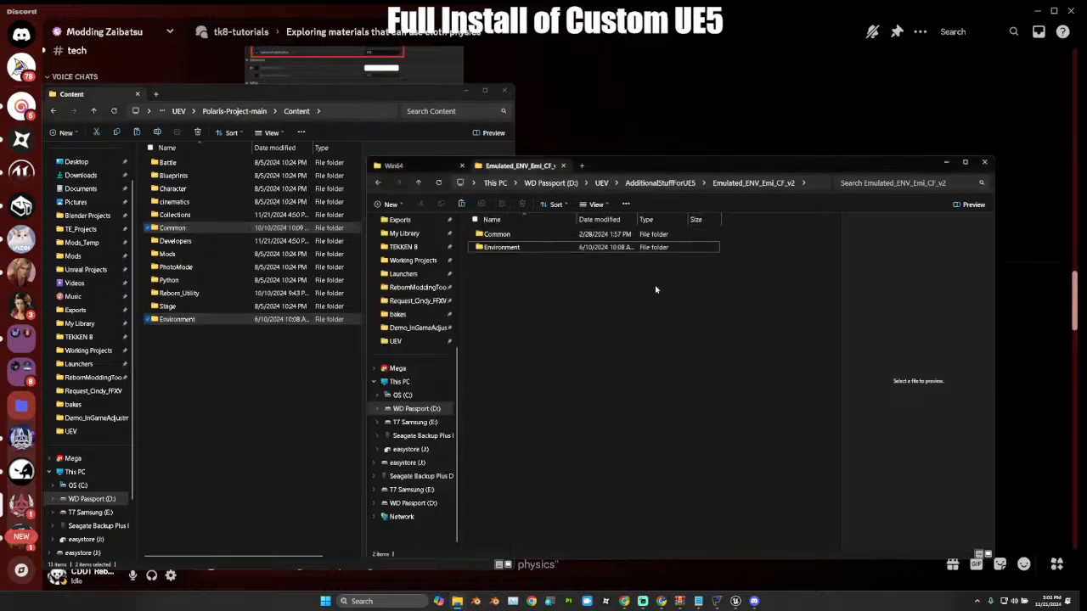
Extract PROJECT_SKIN_UMIN_v1.0.zip from AdditionalStuffForUE5 into its own folder with 7-Zip.
left_click(682, 185)
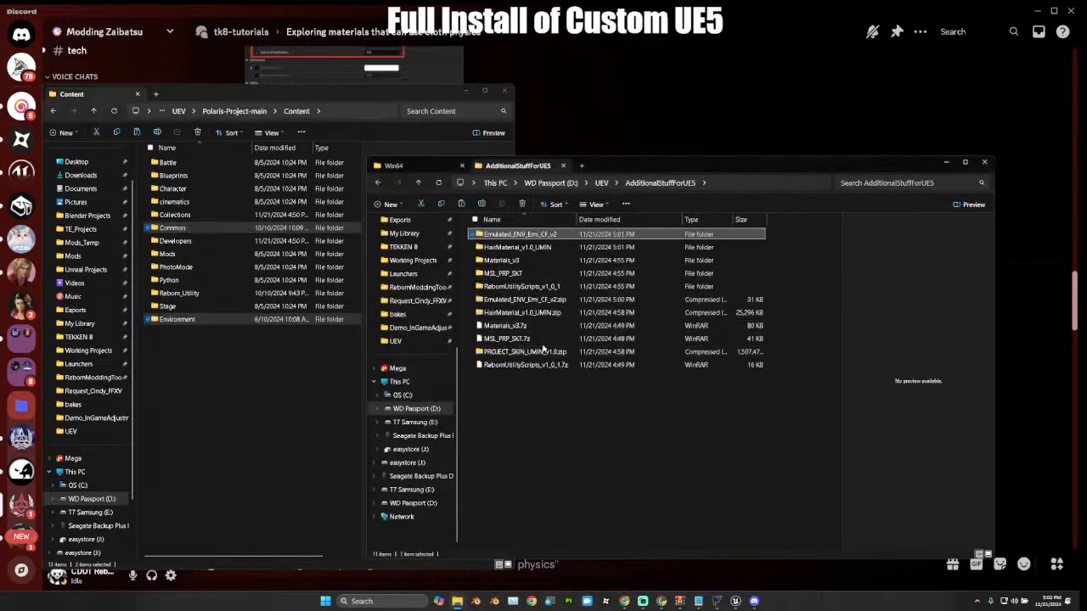
left_click(548, 352)
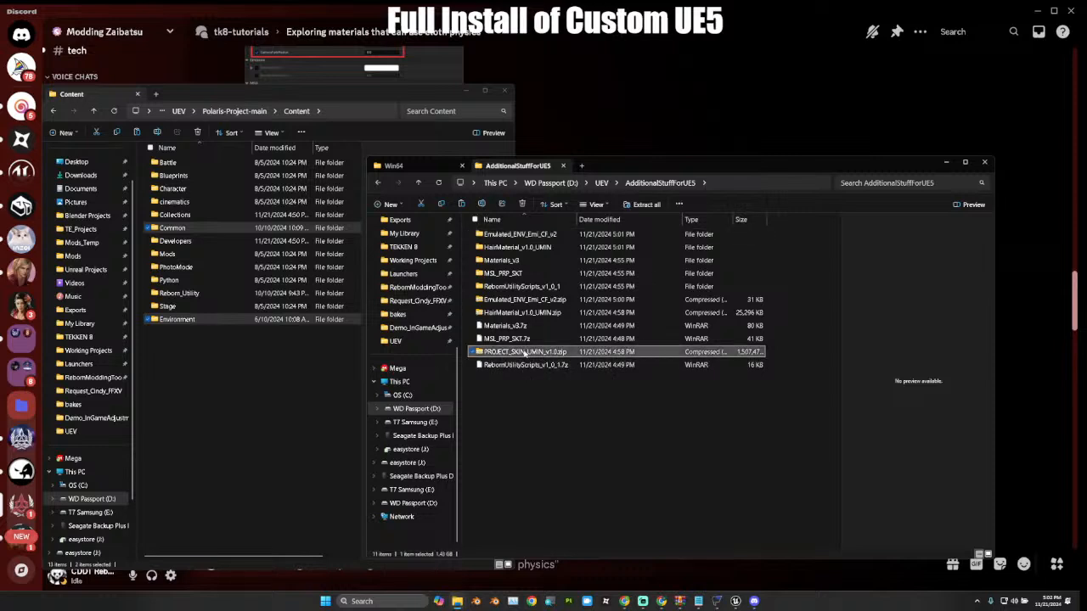
right_click(523, 353)
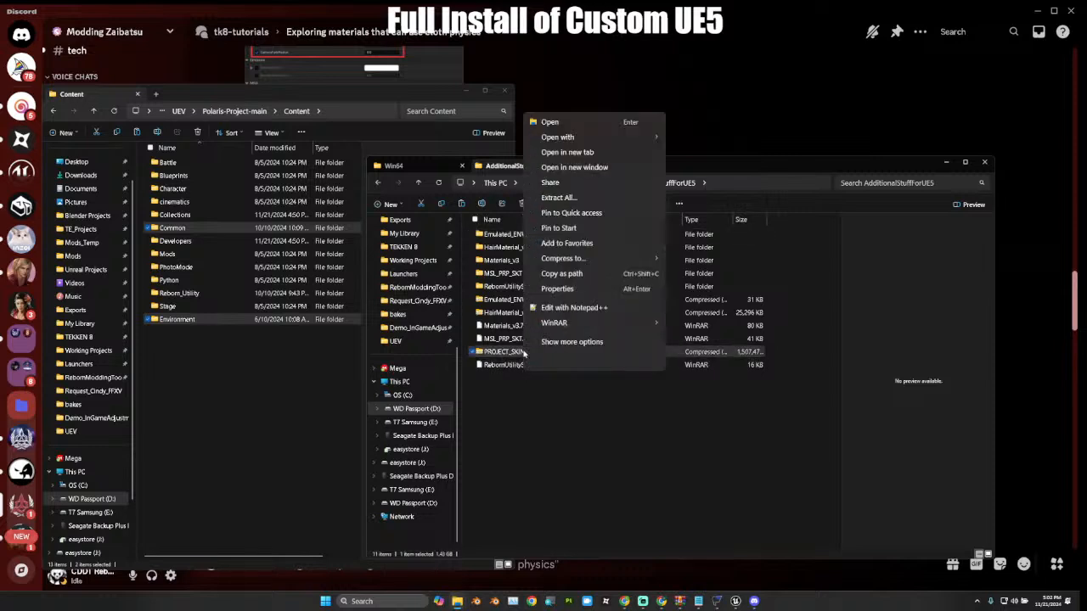
left_click(572, 341)
mouse_move(594, 153)
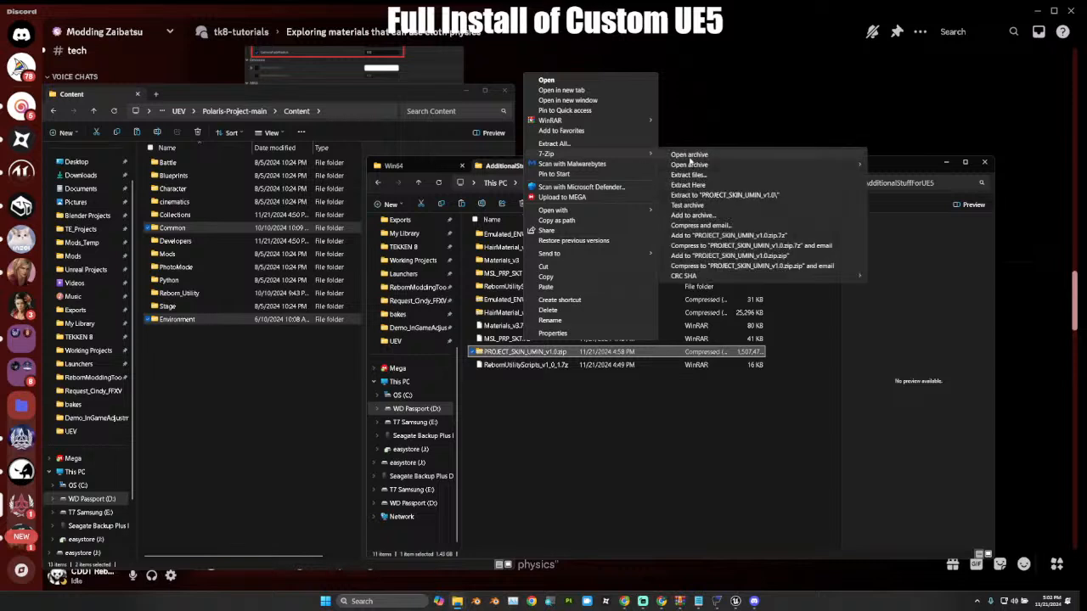
left_click(736, 197)
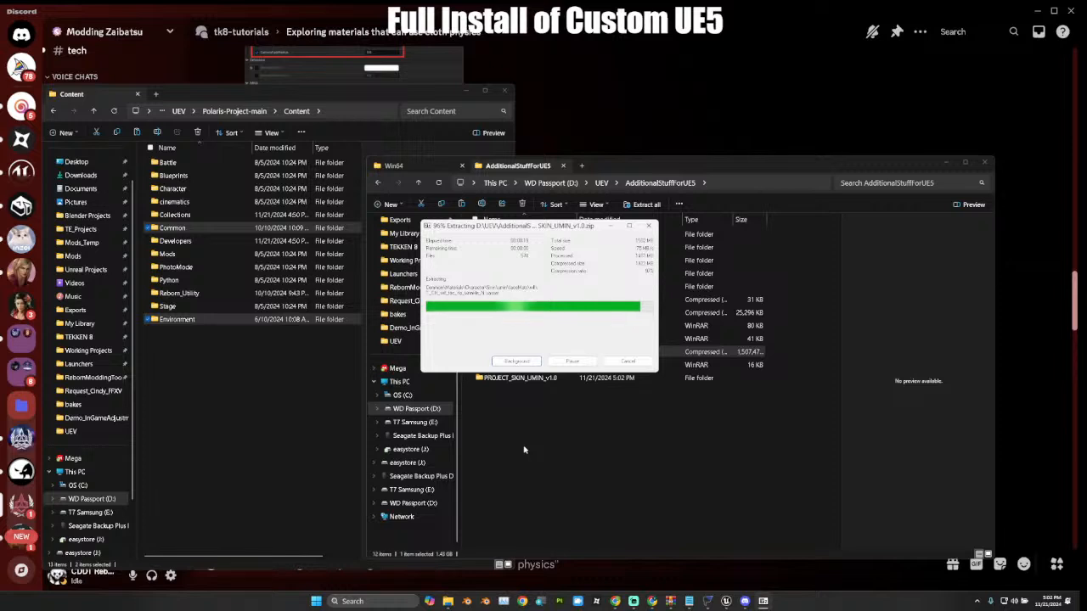
left_click(565, 437)
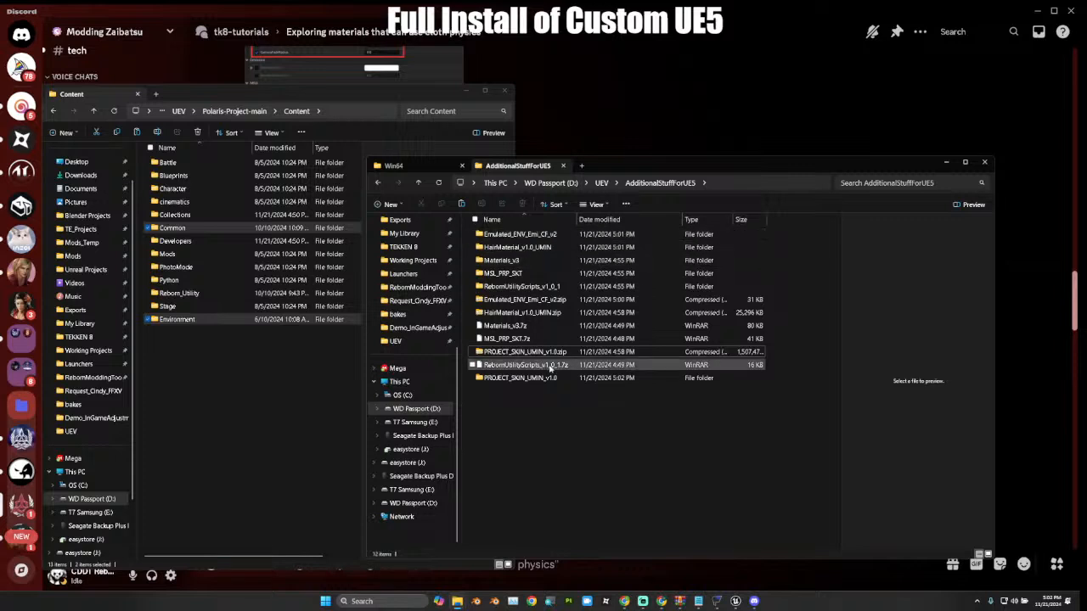
Copy the Character and Common folders from the extracted PROJECT_SKIN_UMIN_v1.0 folder into the project's Content folder.
left_click(518, 380)
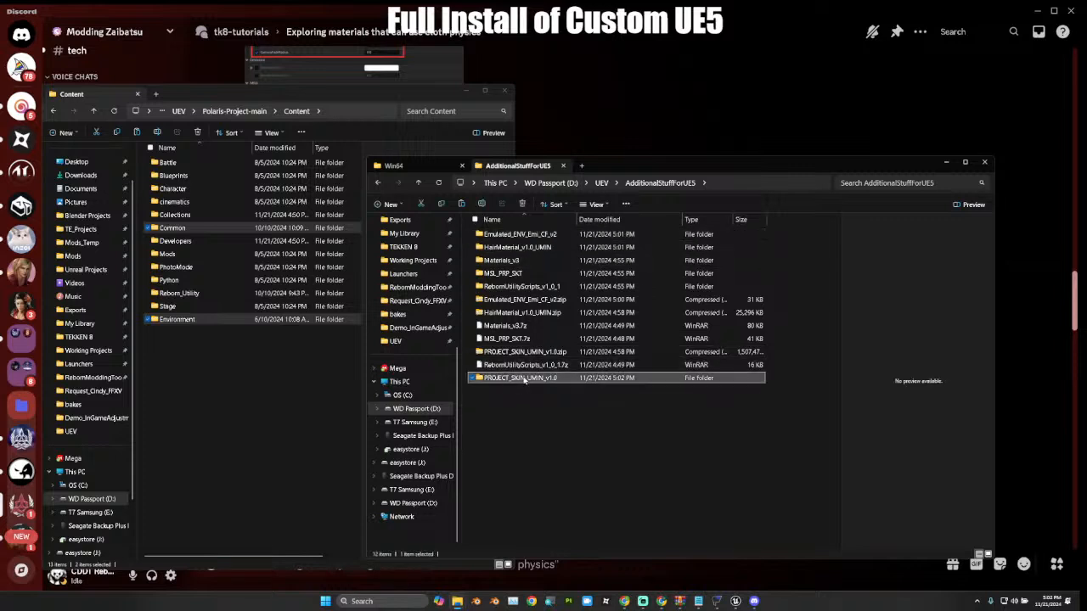
double_click(524, 380)
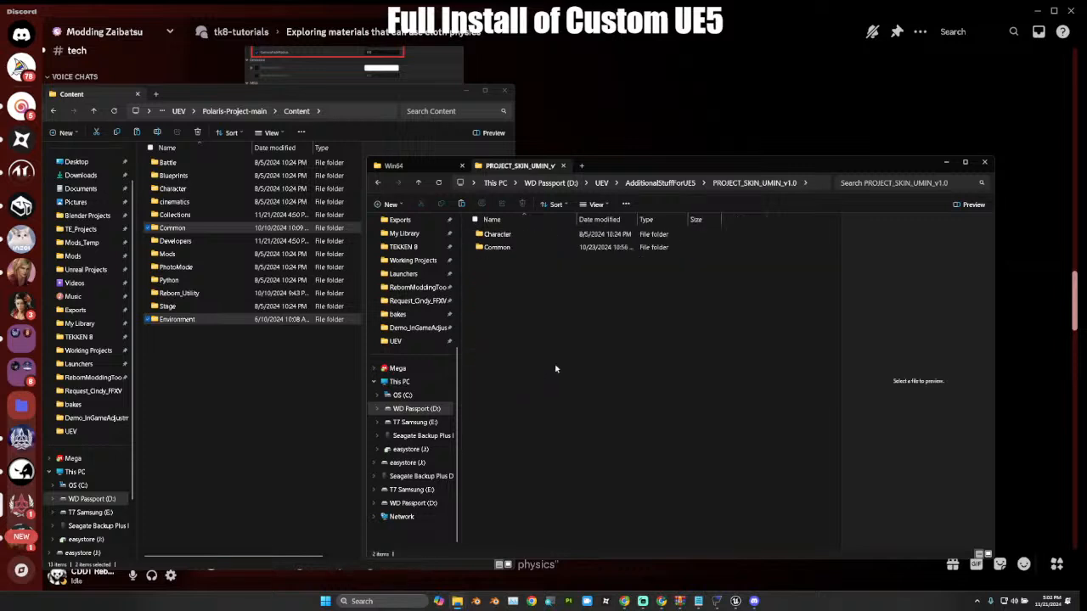
left_click(522, 248)
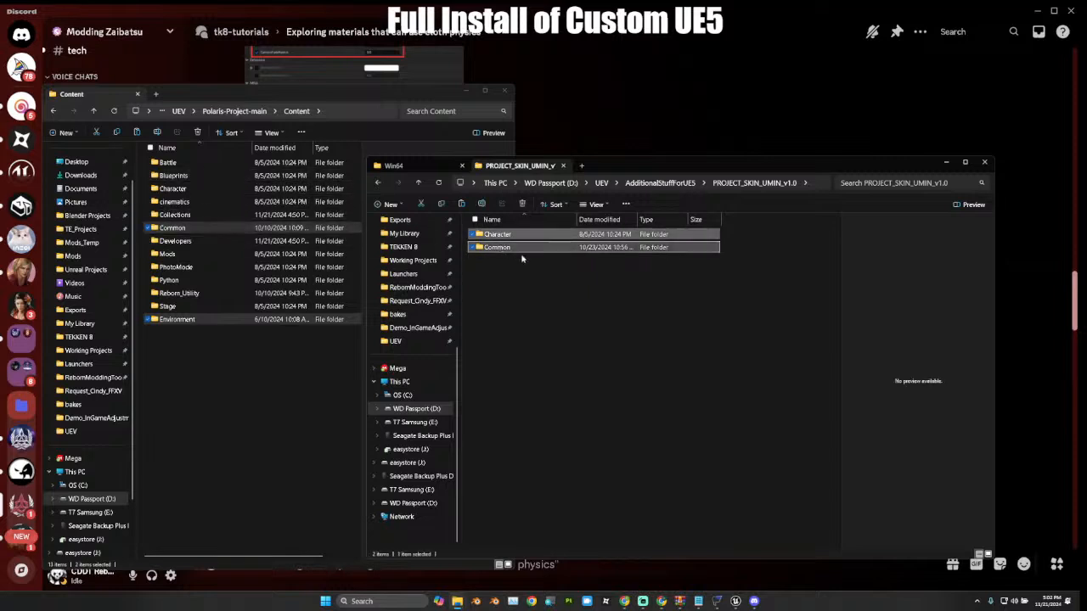
left_click_drag(497, 247, 179, 366)
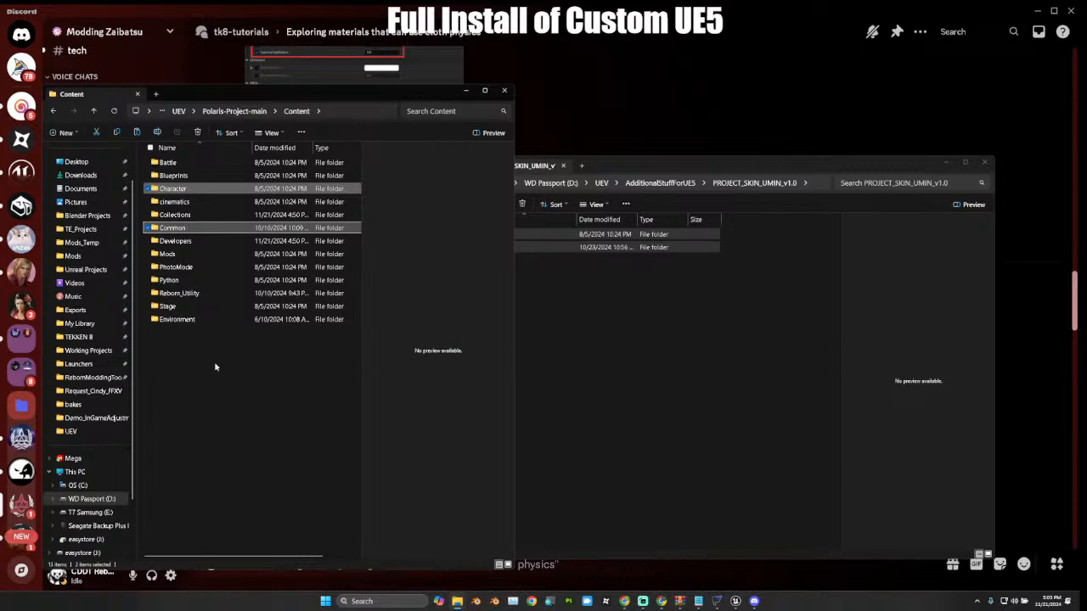
left_click(635, 360)
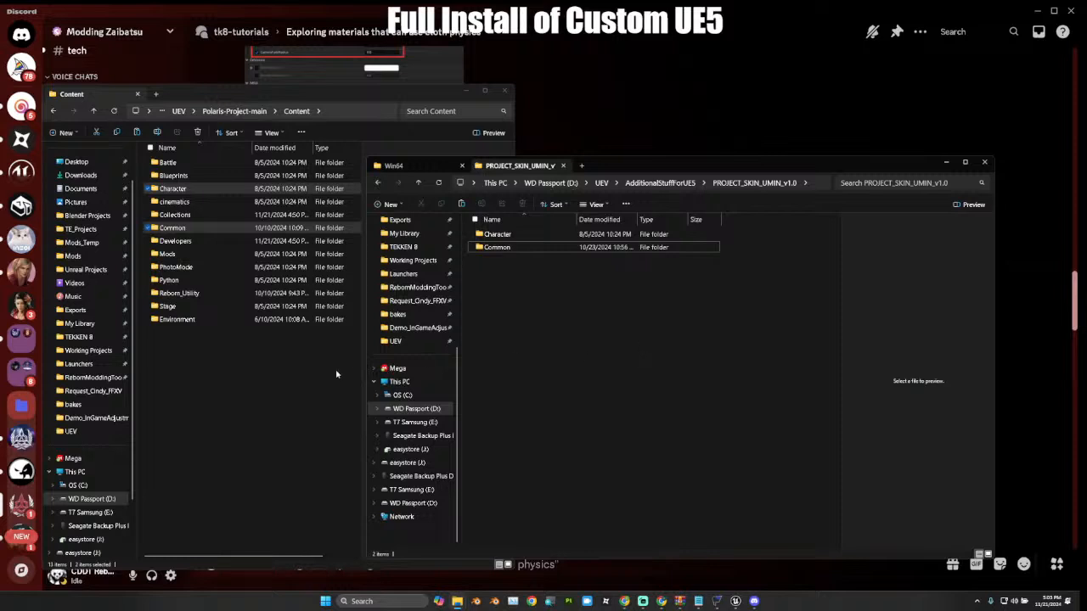
left_click(259, 370)
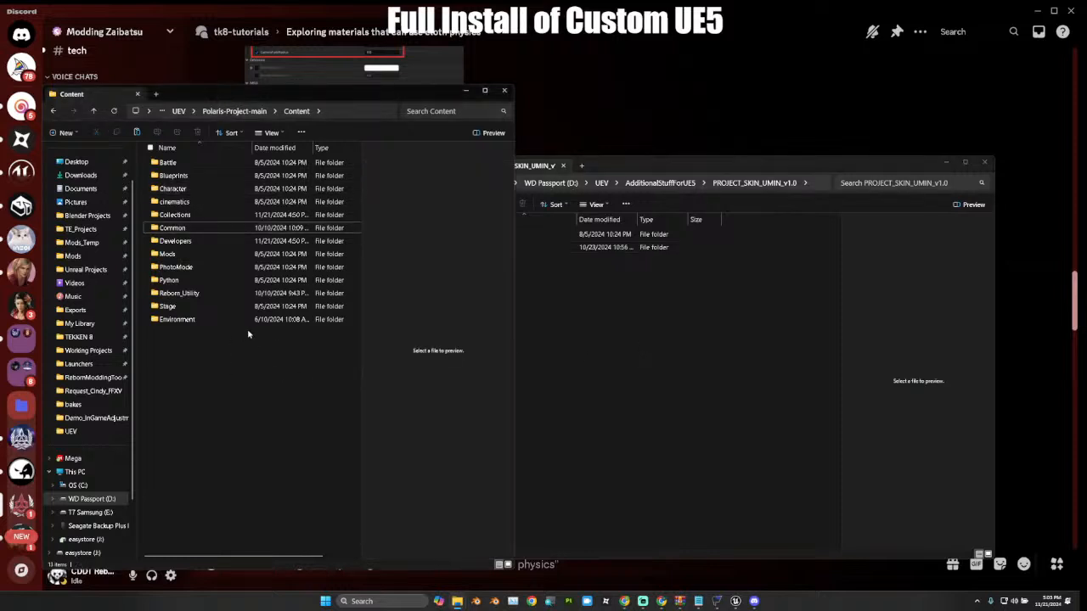
left_click(620, 382)
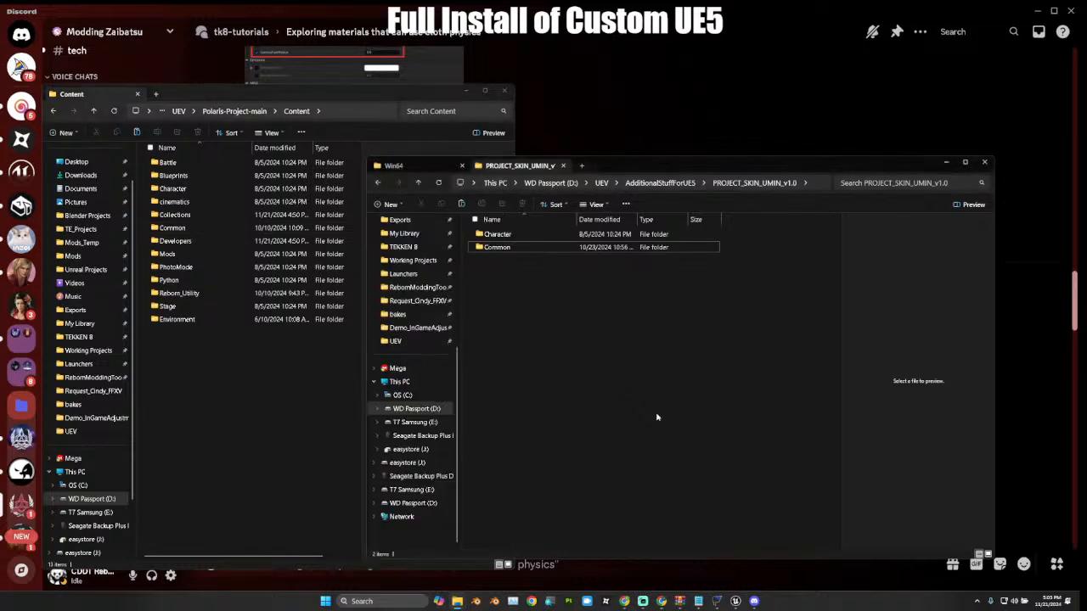
Switch to Unreal Editor, reopen the recent project Polaris to restart the editor, and maximize its window with the plugin notification dismissed.
left_click(736, 601)
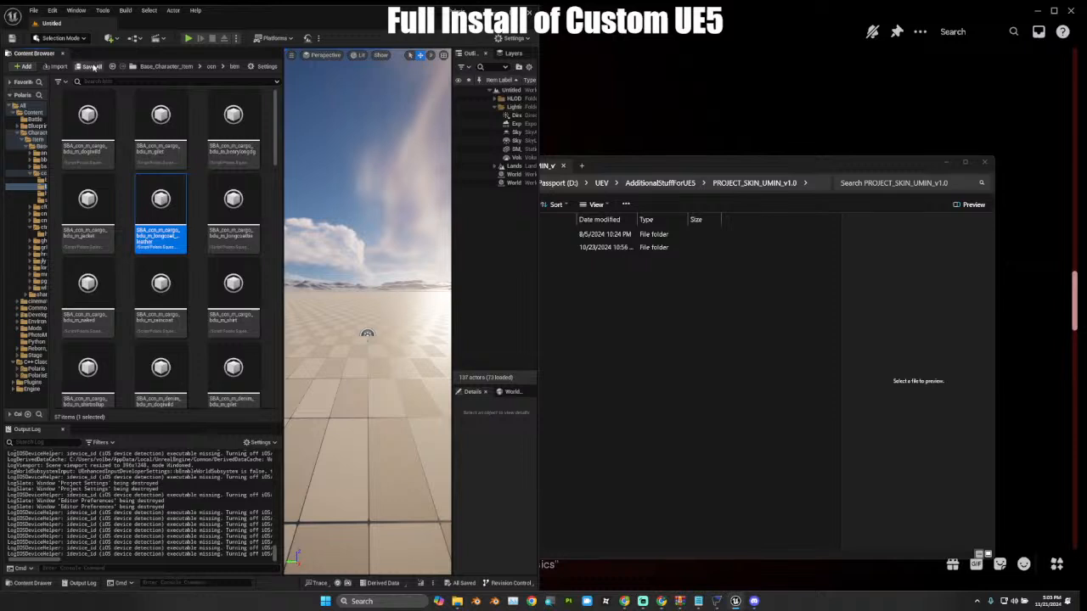
left_click(33, 10)
mouse_move(98, 180)
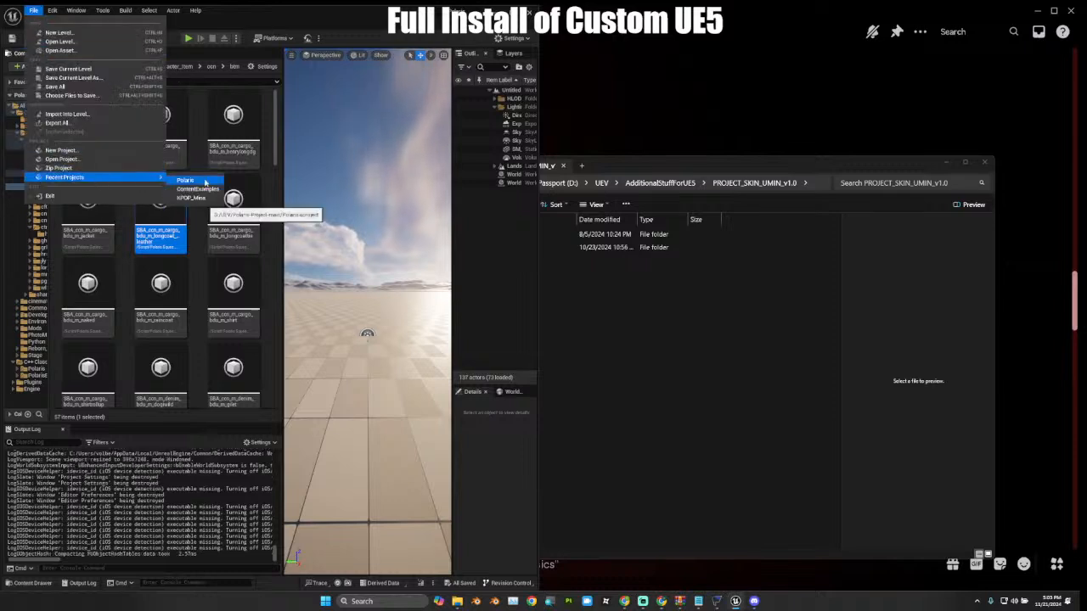
left_click(190, 181)
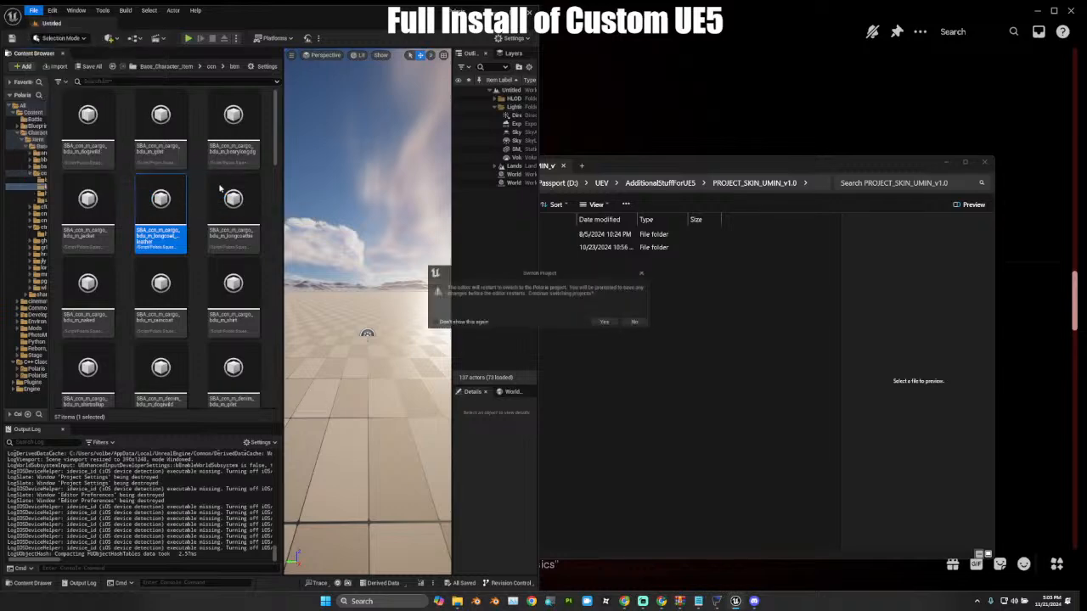
left_click(608, 325)
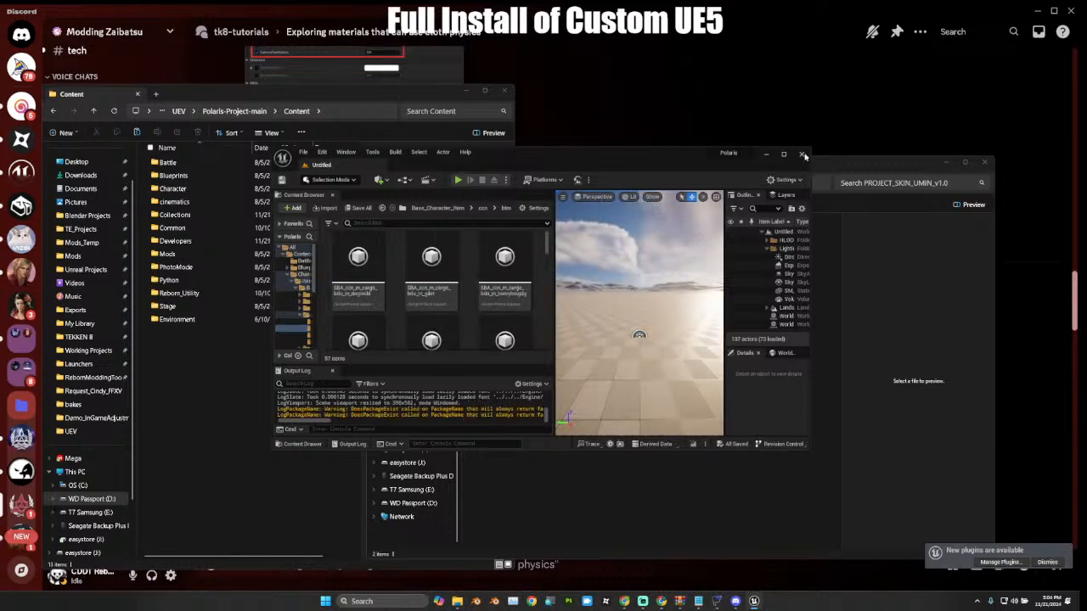
left_click(783, 154)
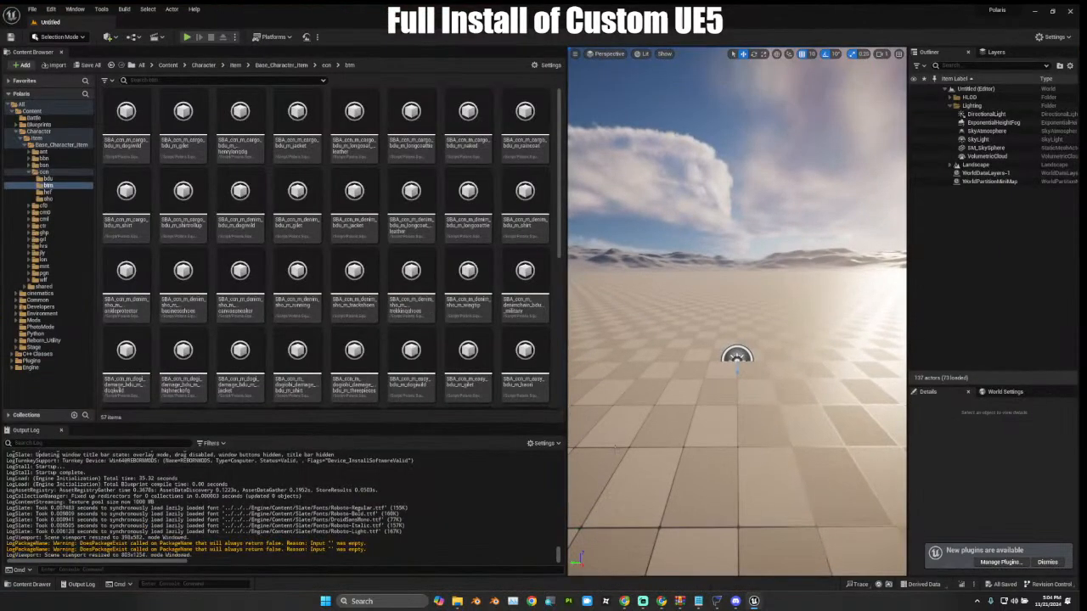
left_click(1047, 562)
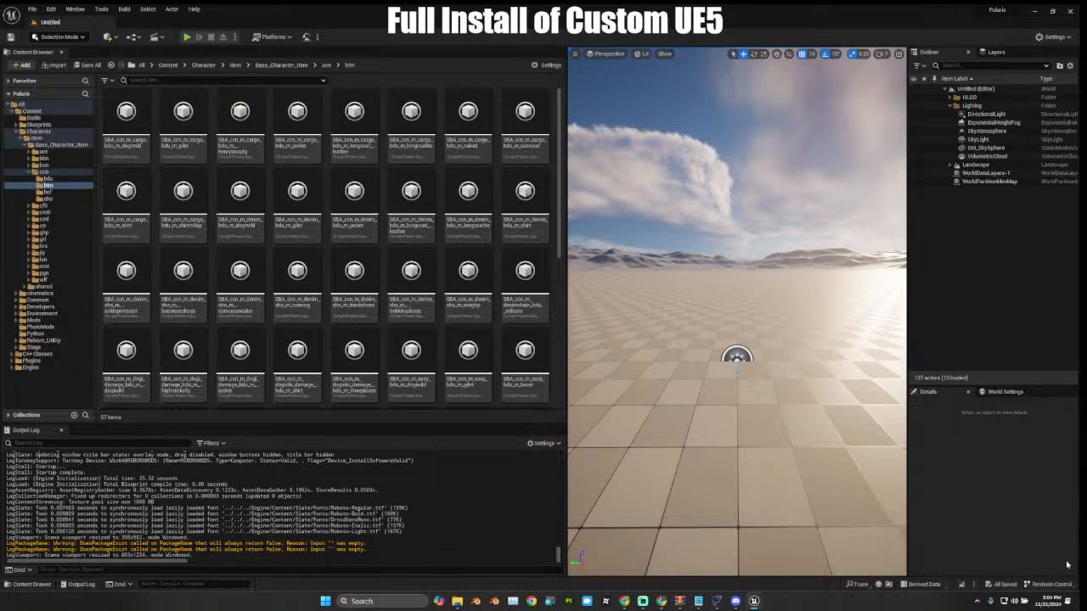
Collapse the Character folder tree and create a new folder named Reborn directly under Content.
left_click(31, 171)
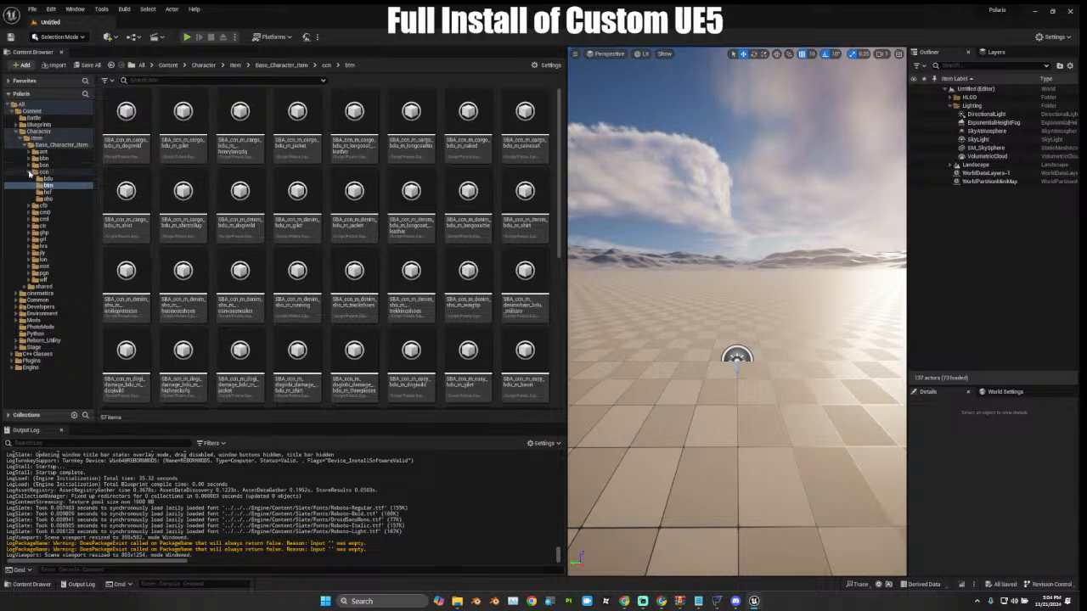
left_click(25, 146)
left_click(22, 138)
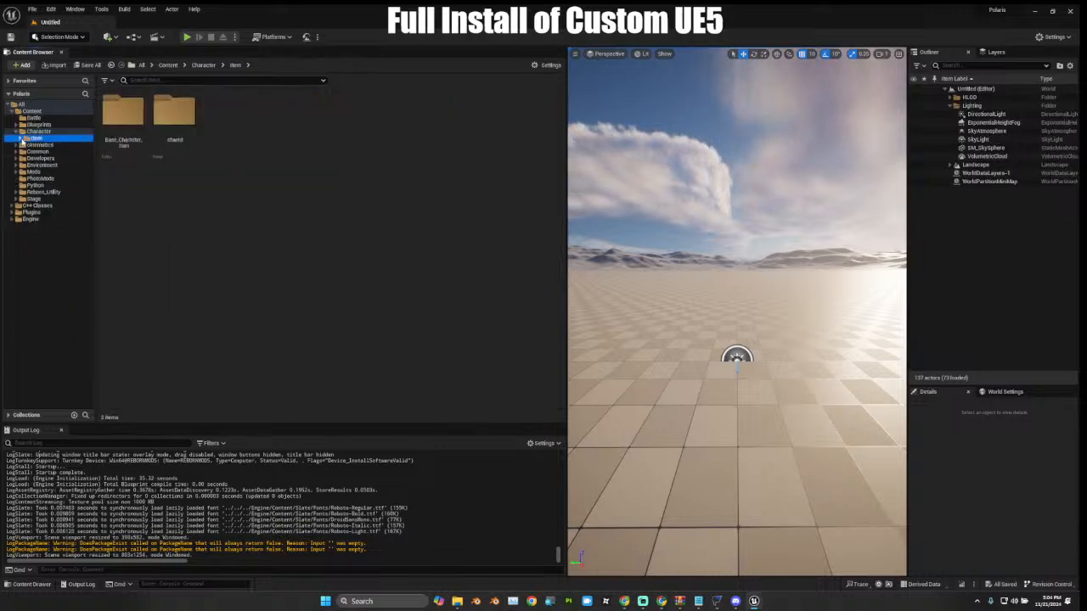
left_click(18, 132)
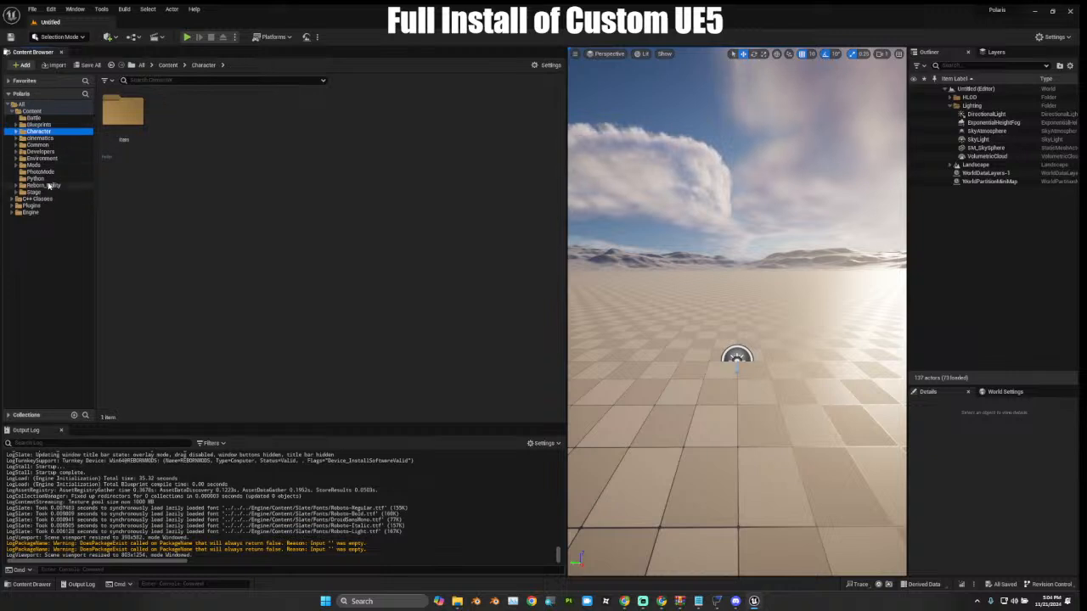
left_click(31, 110)
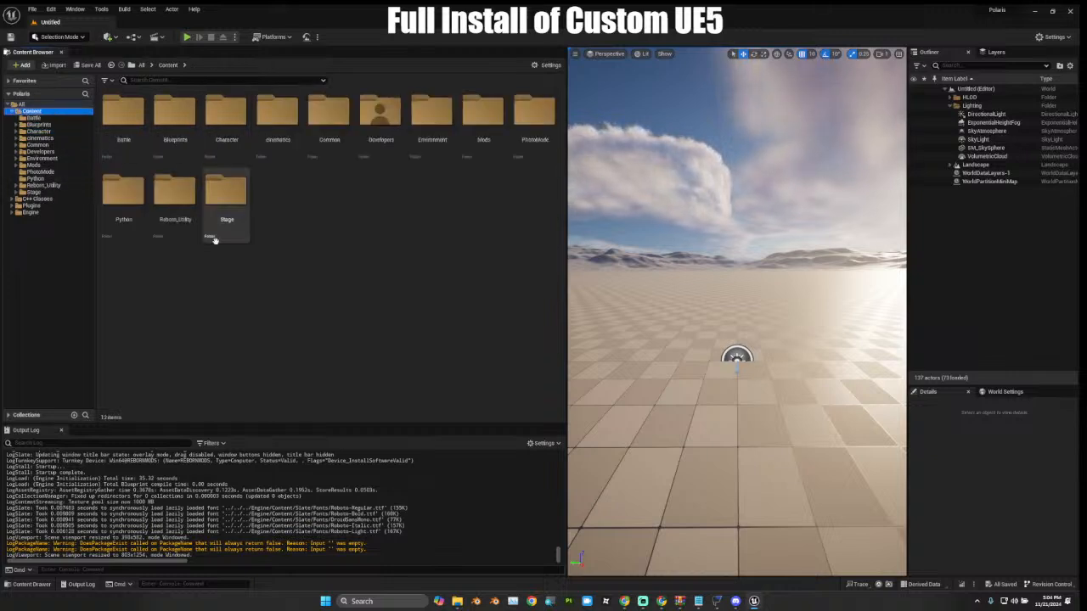
right_click(268, 286)
left_click(312, 226)
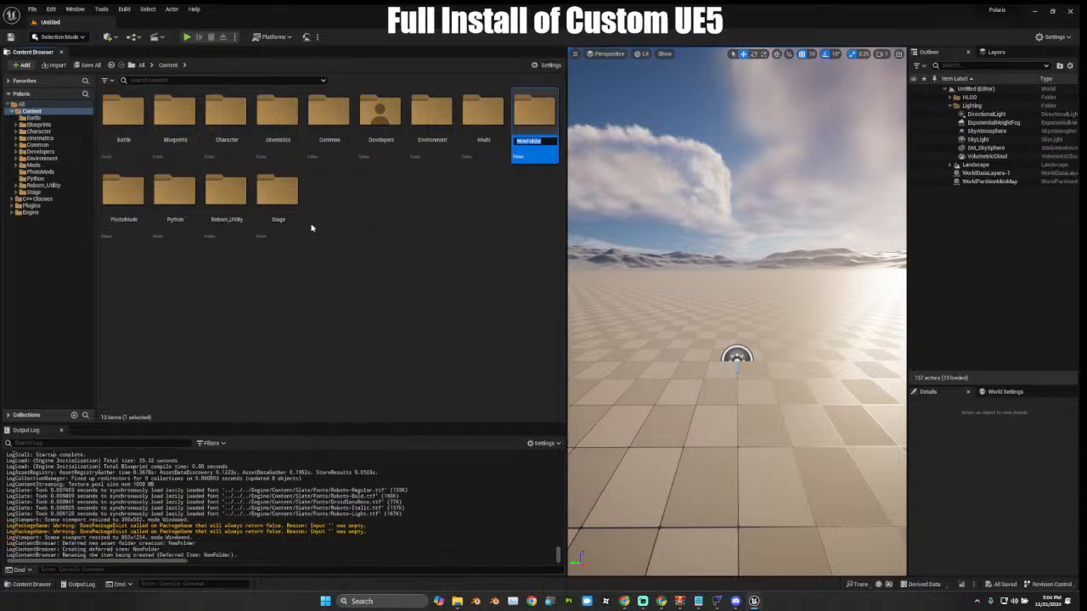
type("Rebo")
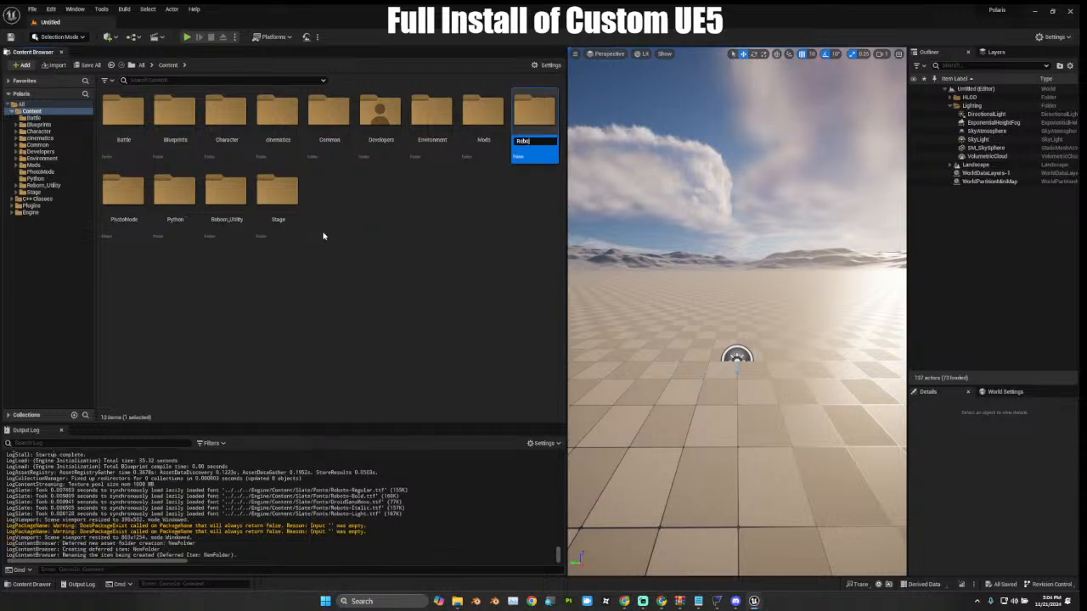
type("rn")
key("Return")
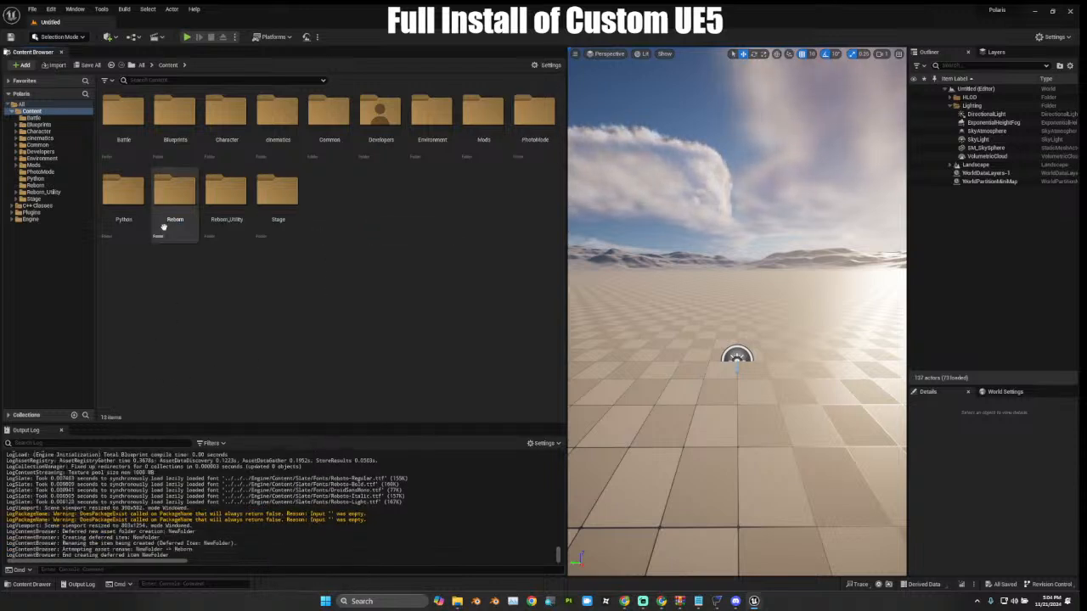
Create two subfolders named Archive and Test inside the Reborn folder.
double_click(168, 205)
right_click(211, 186)
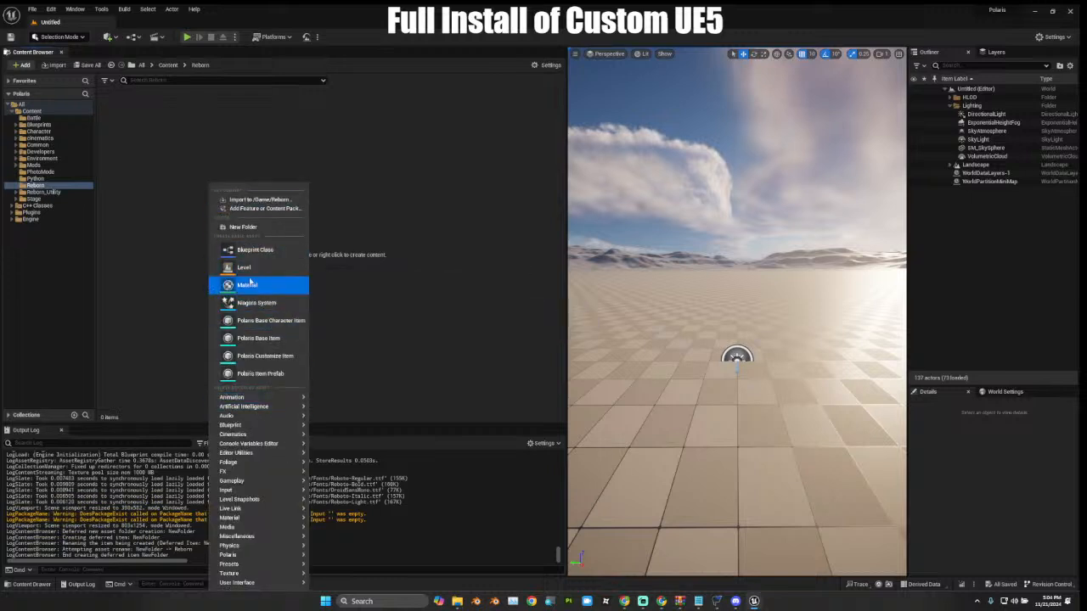
left_click(249, 231)
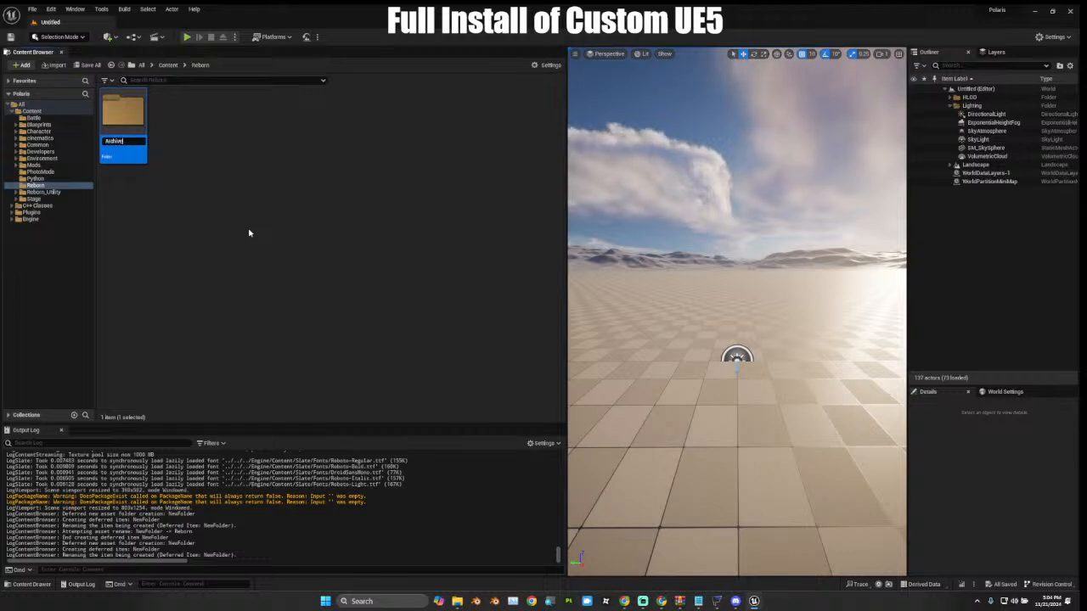
type("Archive")
key("Return")
right_click(215, 201)
left_click(262, 231)
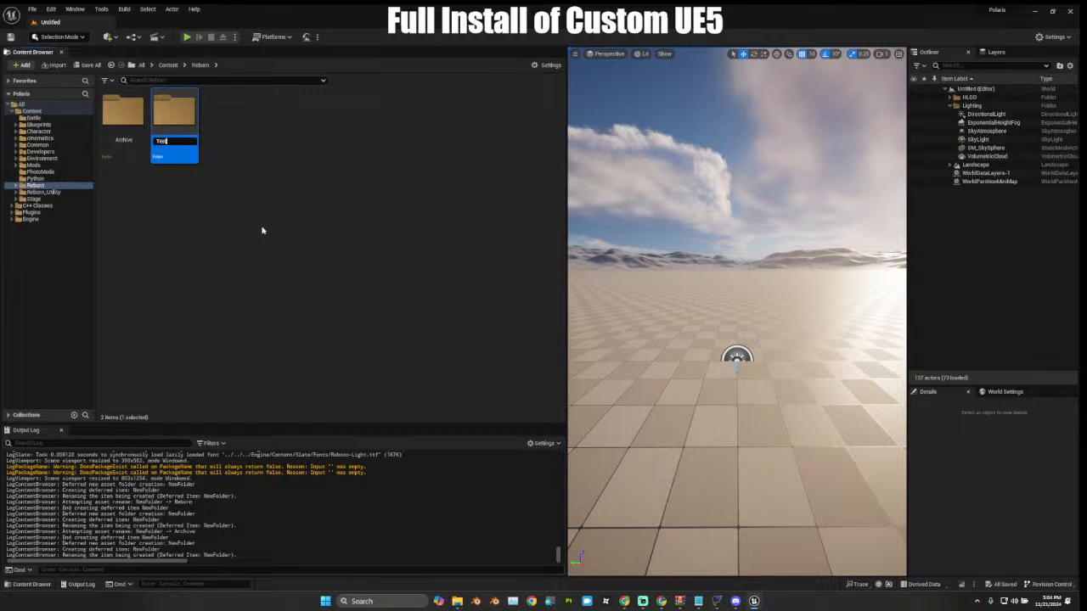
type("Test")
key("Return")
Create a data asset of class PrimaryAssetLabel named 70 inside the Test folder.
double_click(188, 117)
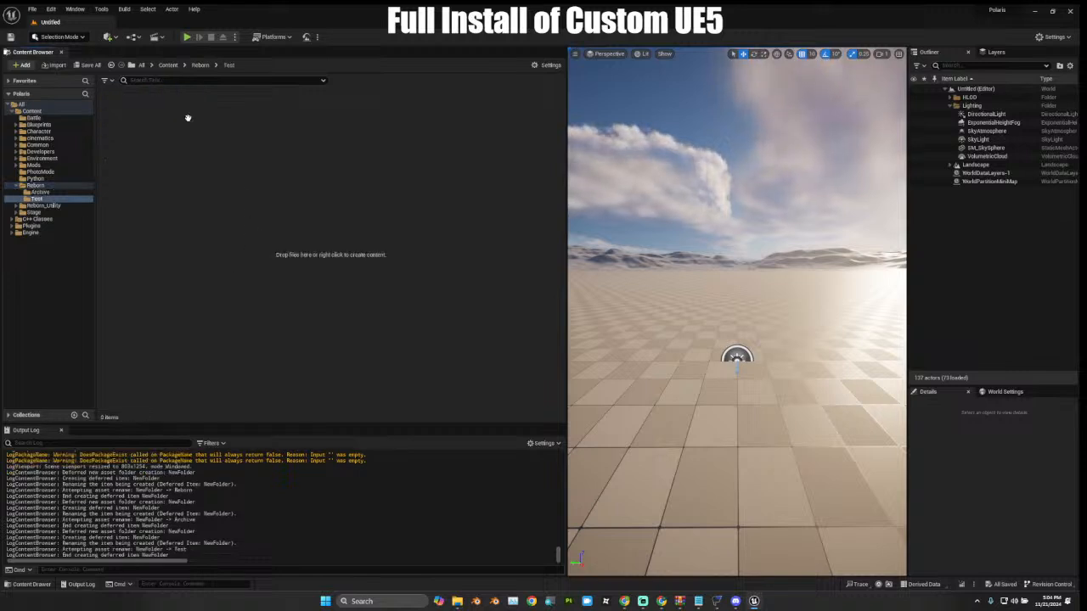
right_click(317, 177)
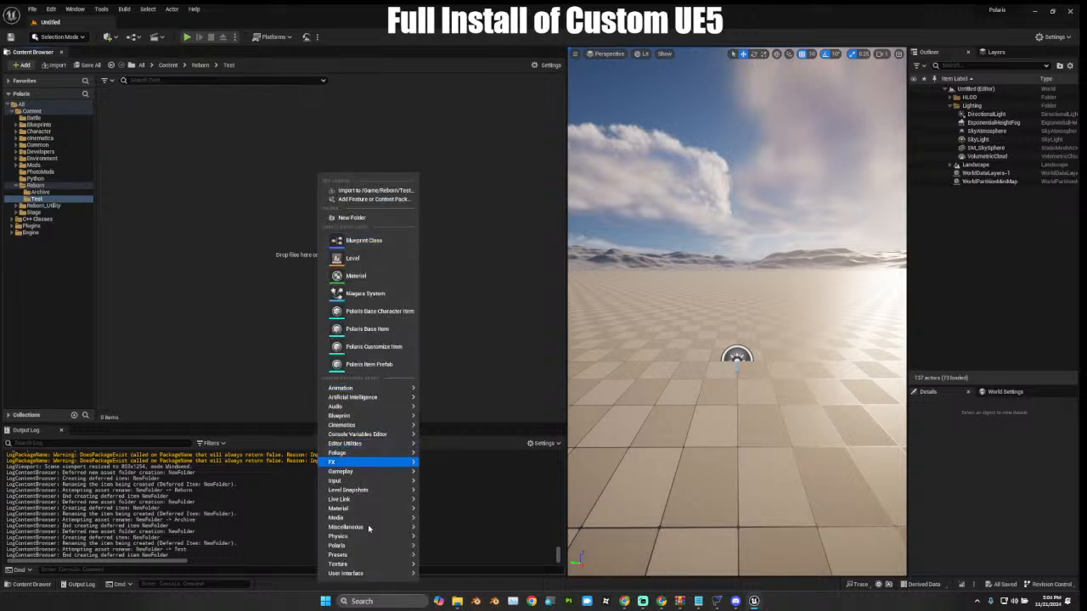
mouse_move(378, 532)
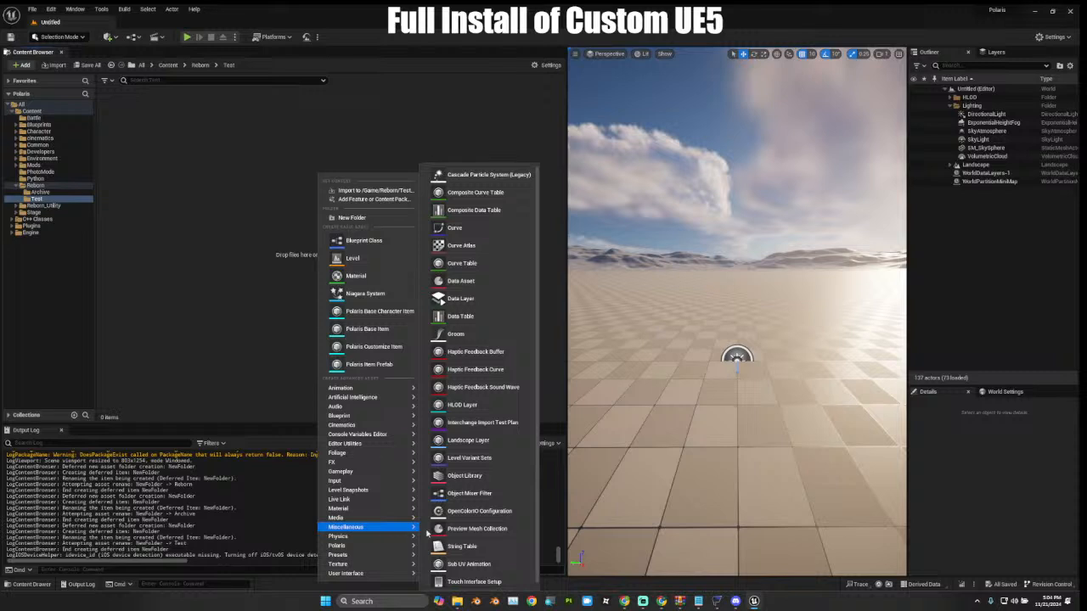
left_click(493, 282)
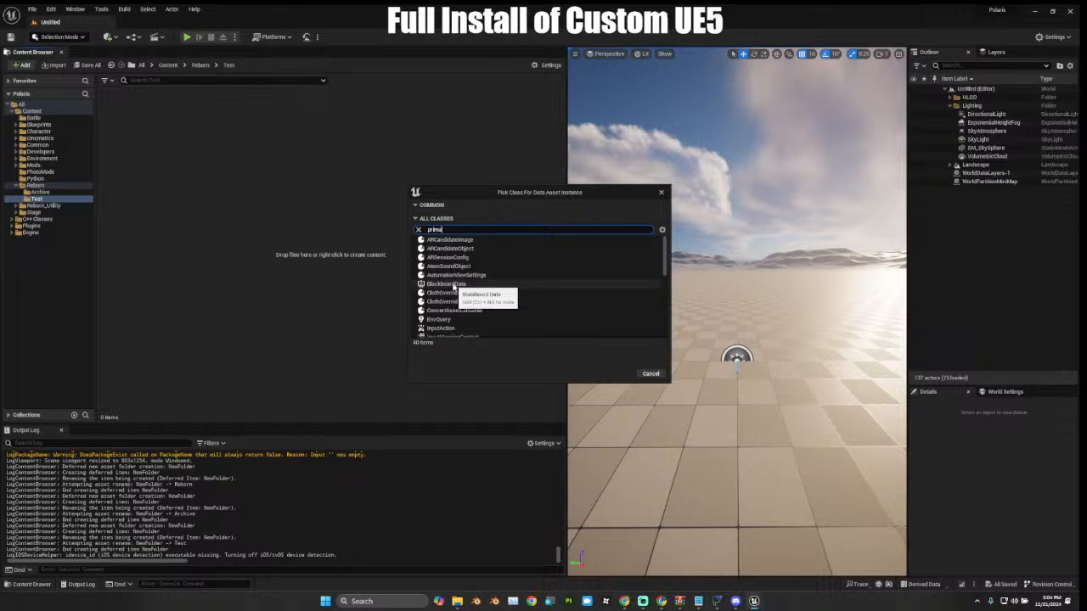
left_click(449, 241)
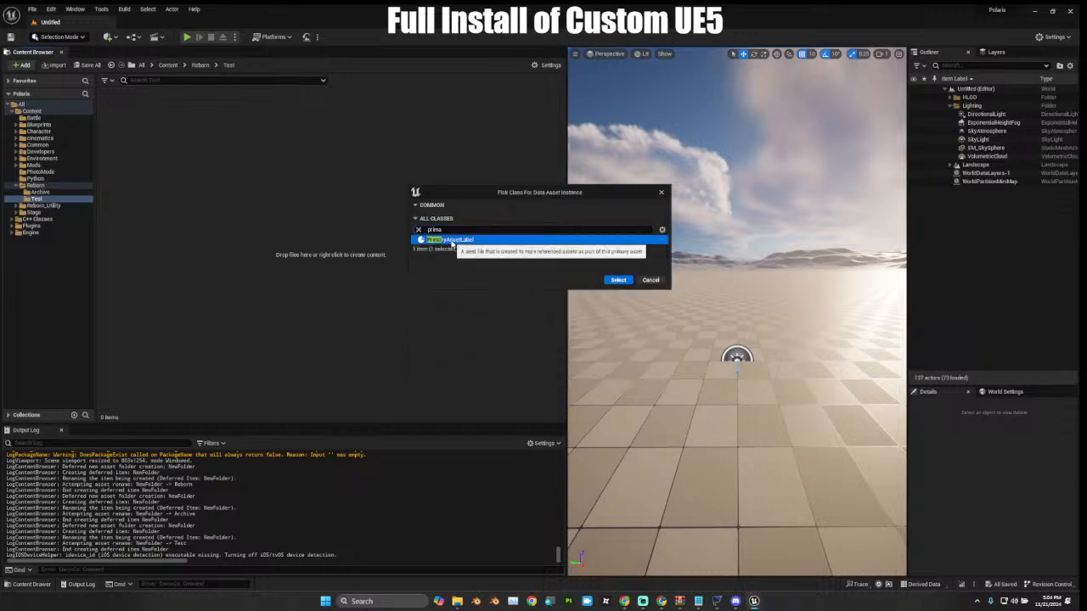
left_click(614, 282)
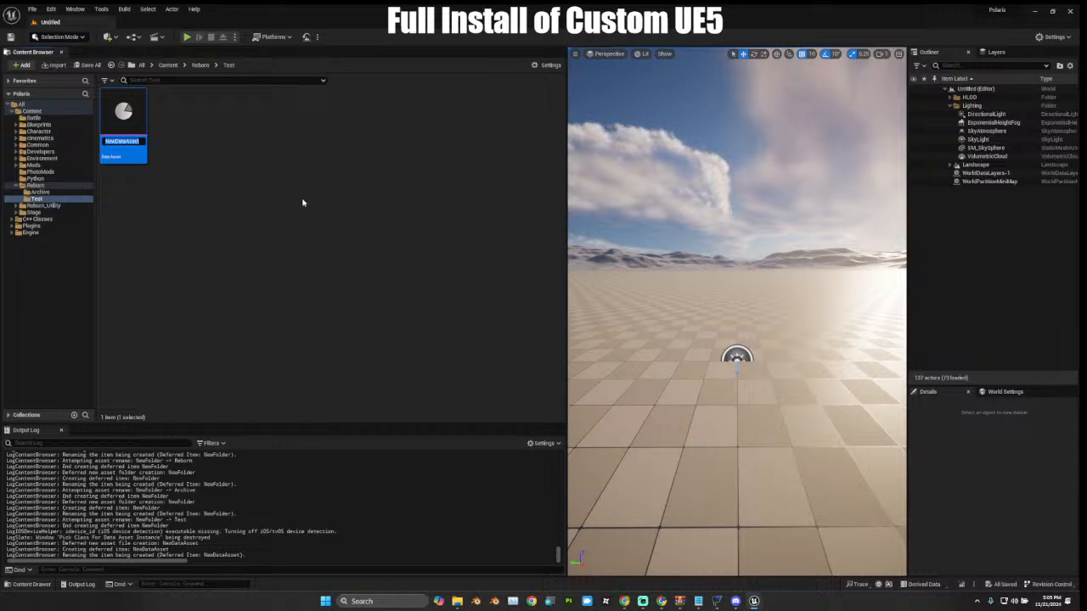
type("PD")
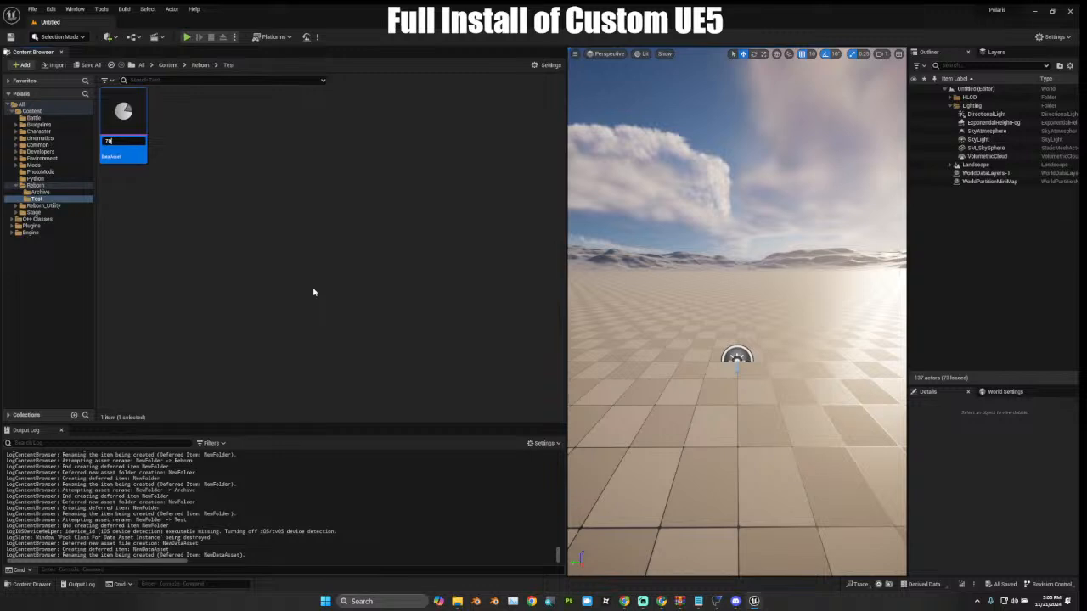
key("Return")
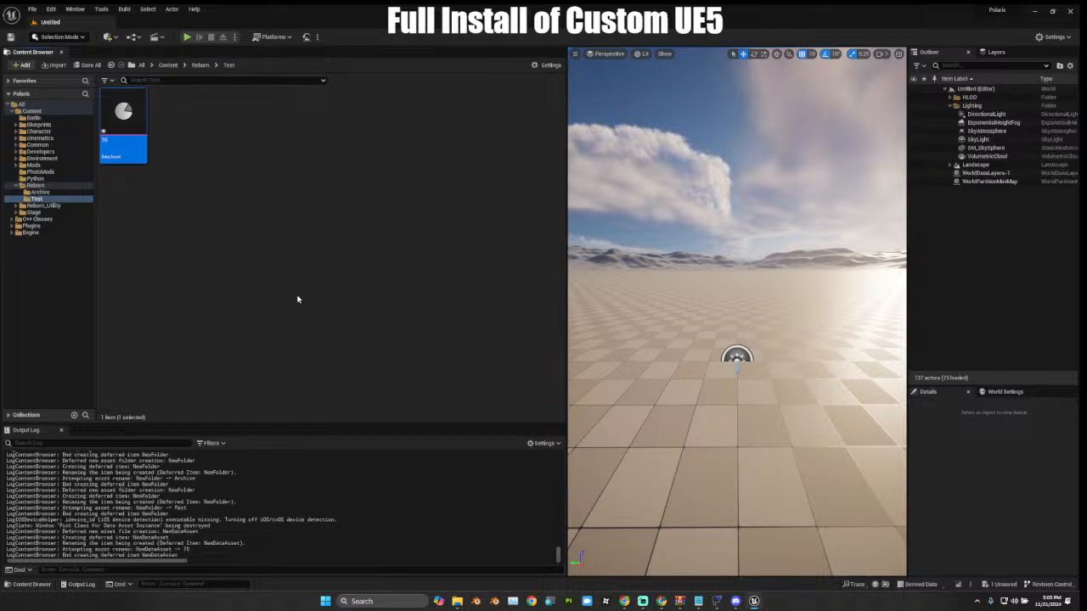
Rename the data asset in the Test folder as 99999_TestMod and save it.
left_click(105, 141)
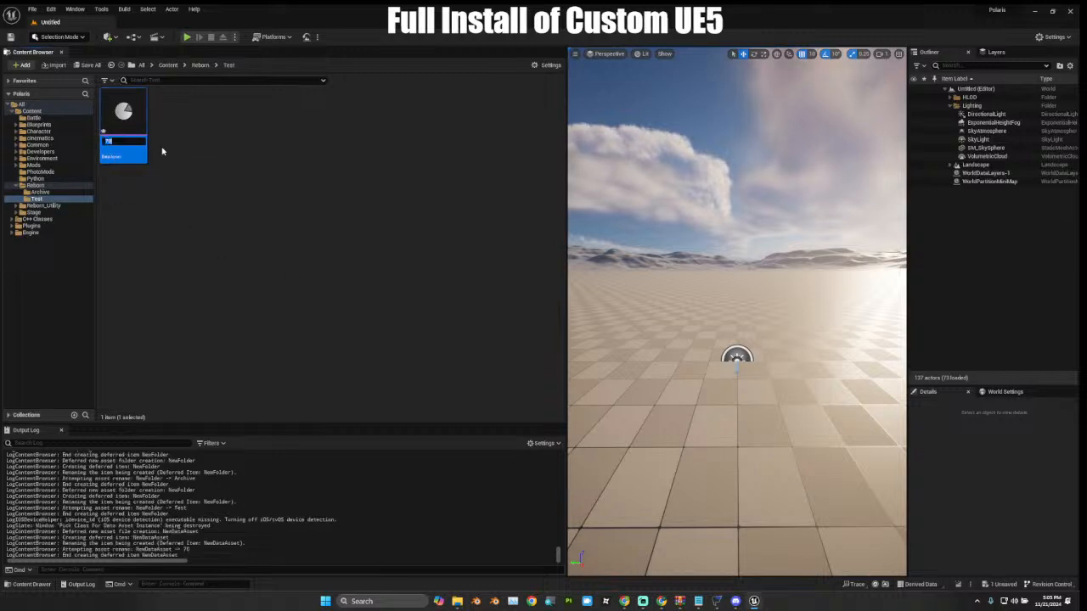
type("599")
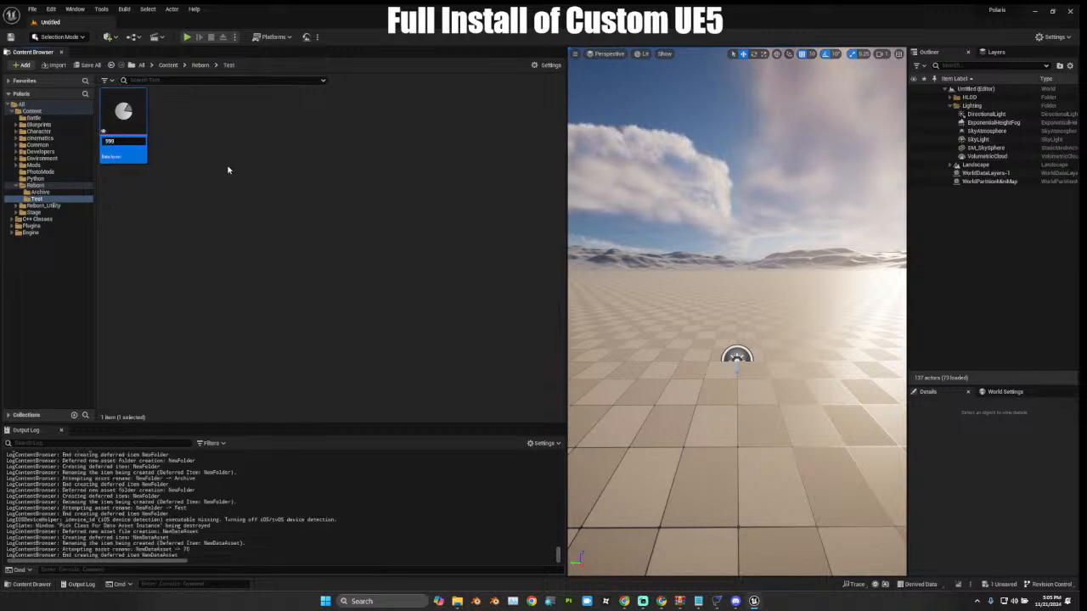
type("9")
type("9_1")
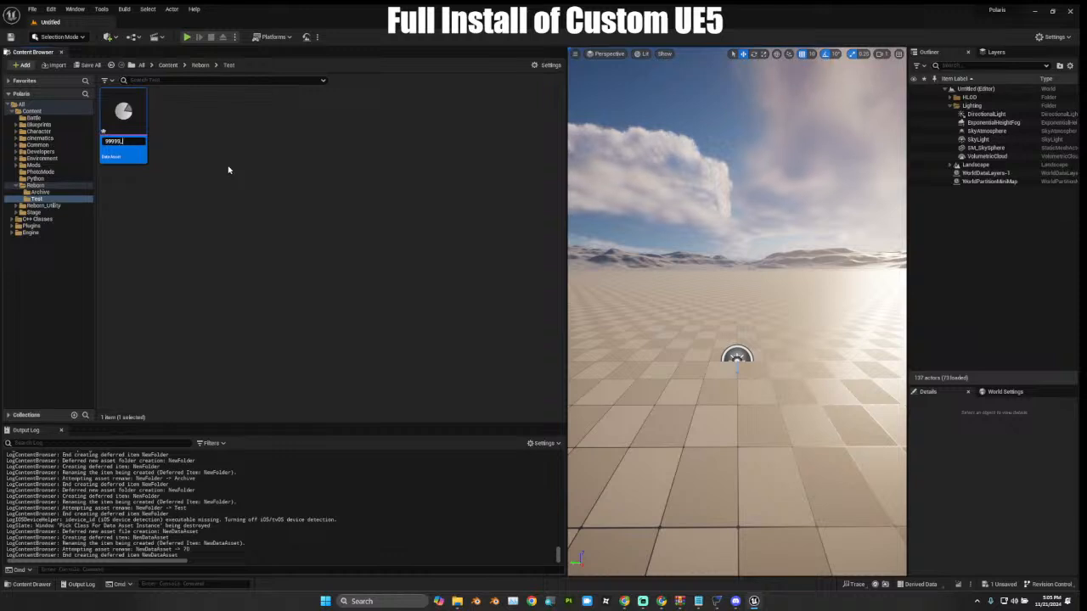
type("est")
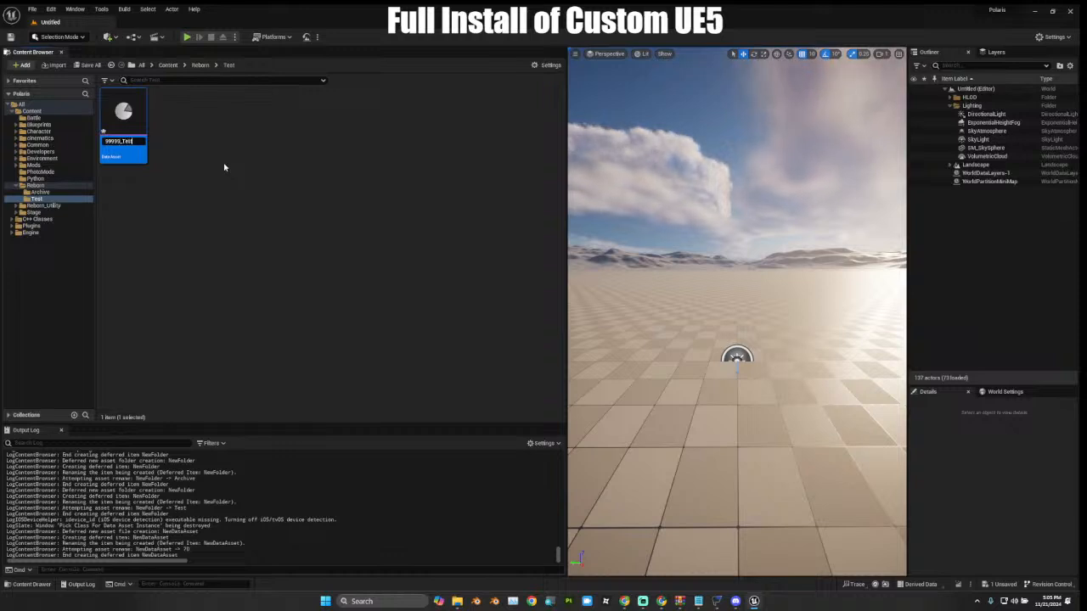
type("Mod")
key("Return")
key("ctrl+s")
left_click(183, 154)
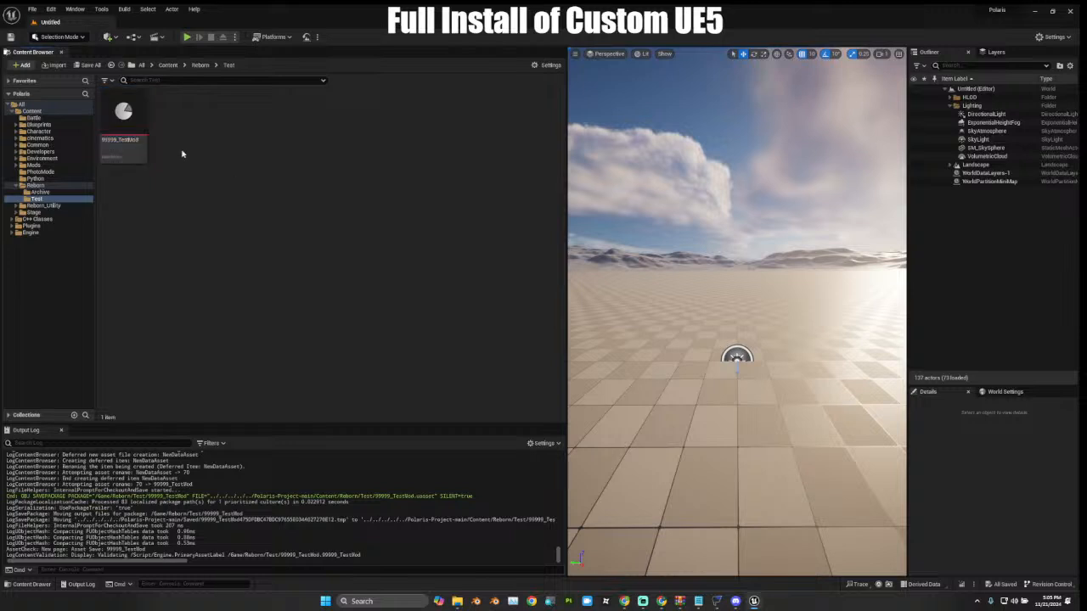
Open the 99999_TestMod data asset and set its Priority to 1 and Chunk ID to 99999.
double_click(123, 119)
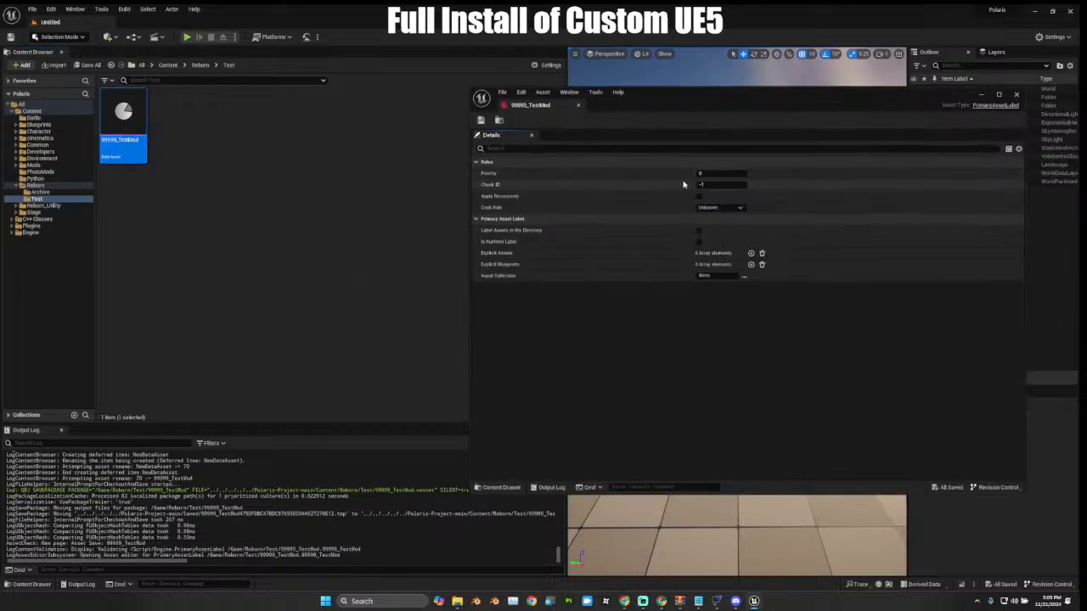
left_click(710, 173)
type("1")
key("Tab")
type("9")
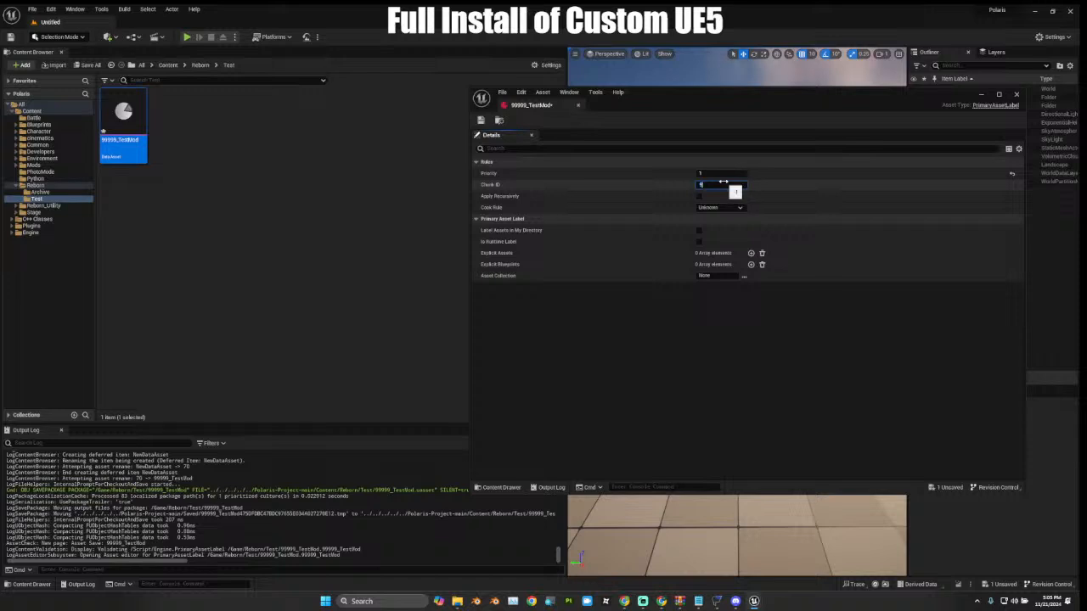
type("9999")
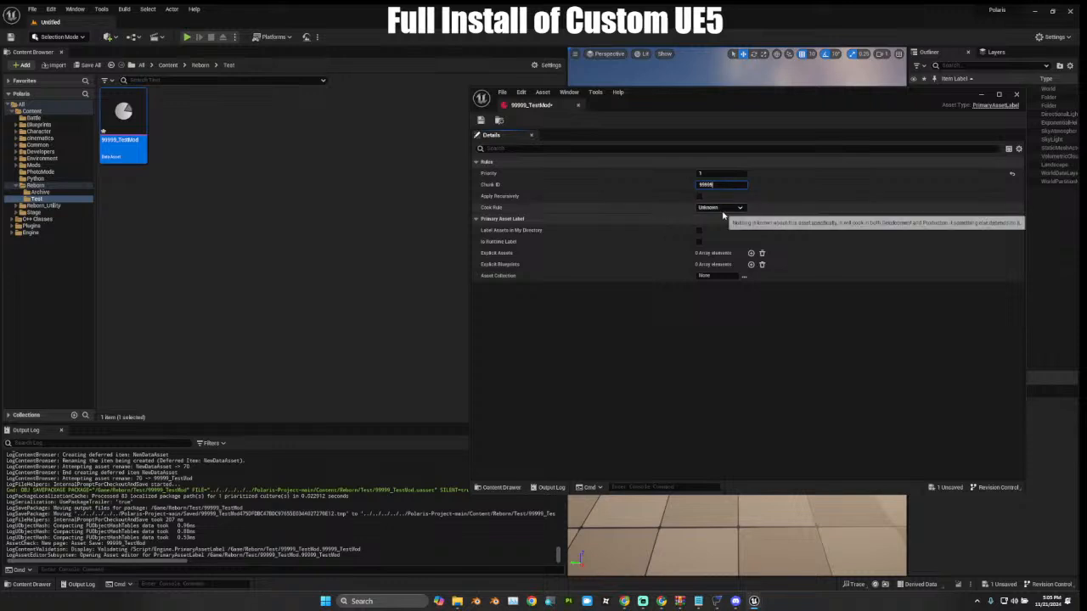
Set the Cook Rule of 99999_TestMod to Always Cook and add one element to Explicit Assets.
left_click(722, 209)
left_click(723, 273)
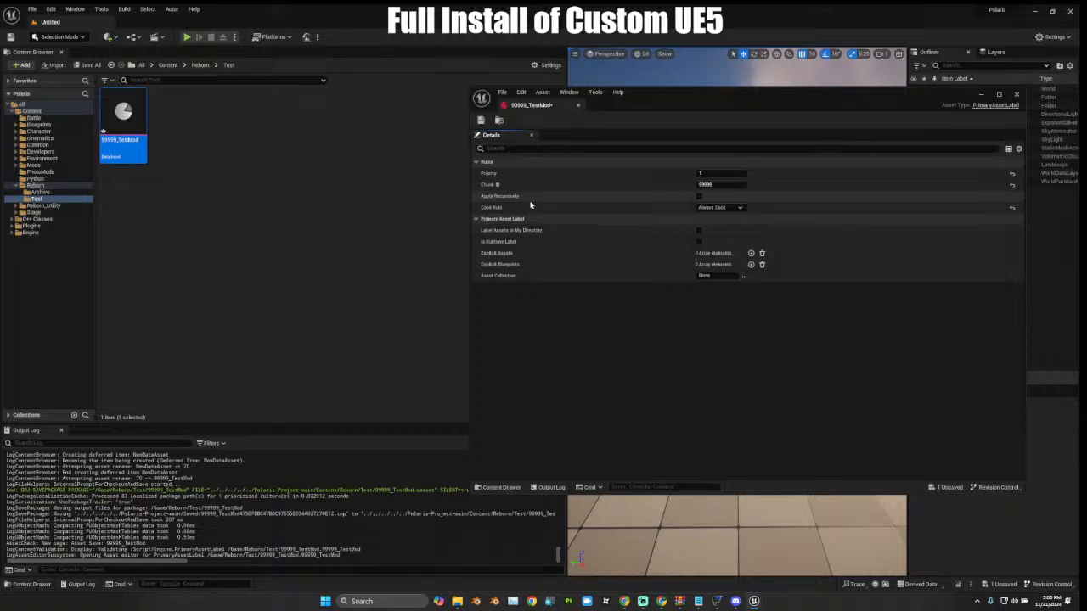
left_click(751, 253)
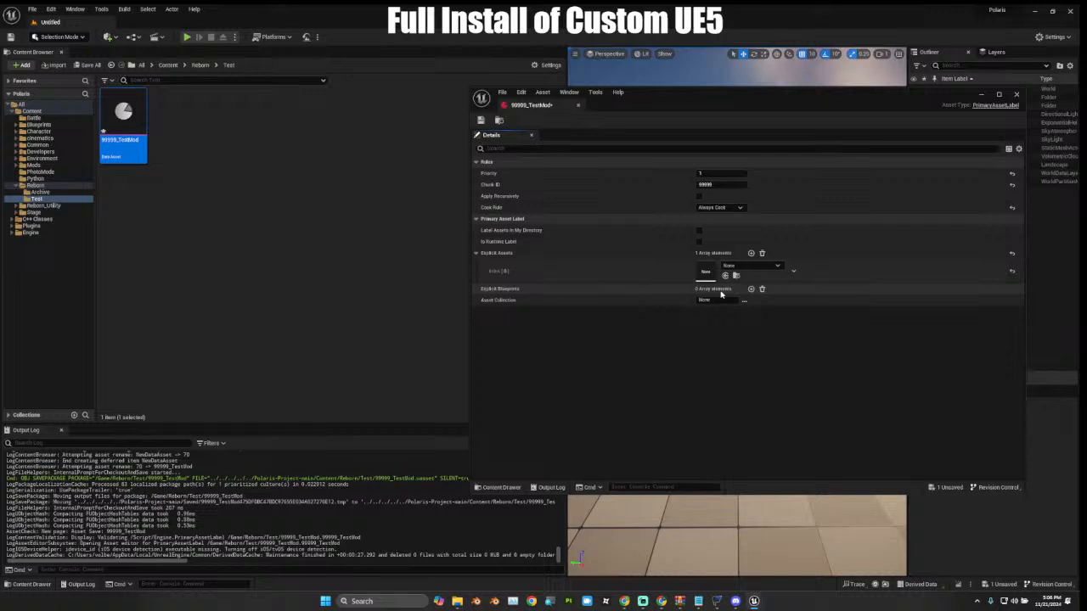
Try adding and removing an Explicit Blueprints element, and add three more elements to Explicit Assets.
left_click(751, 290)
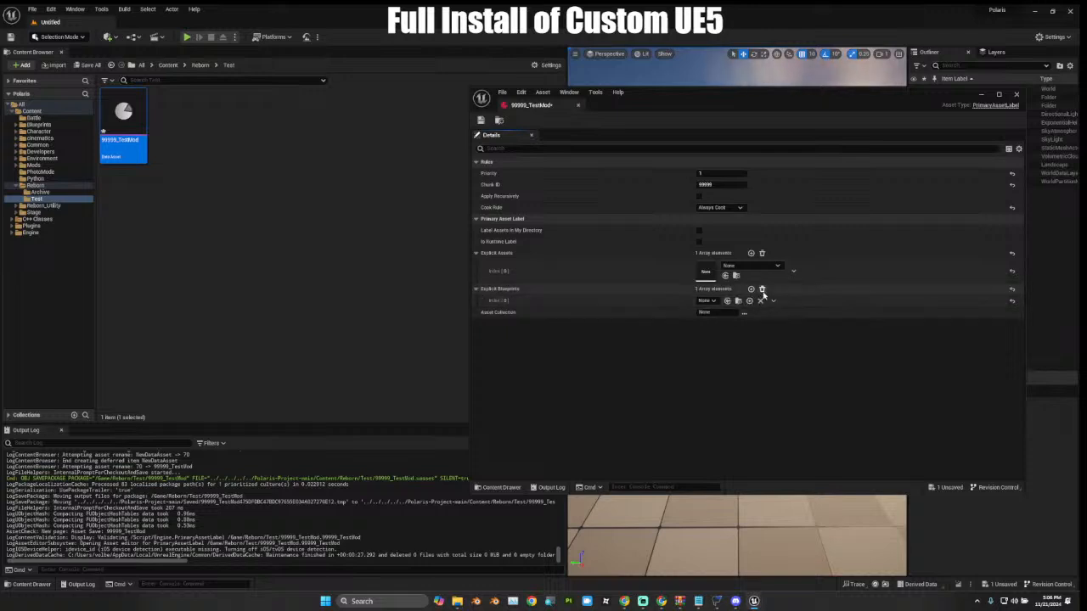
left_click(761, 289)
left_click(751, 253)
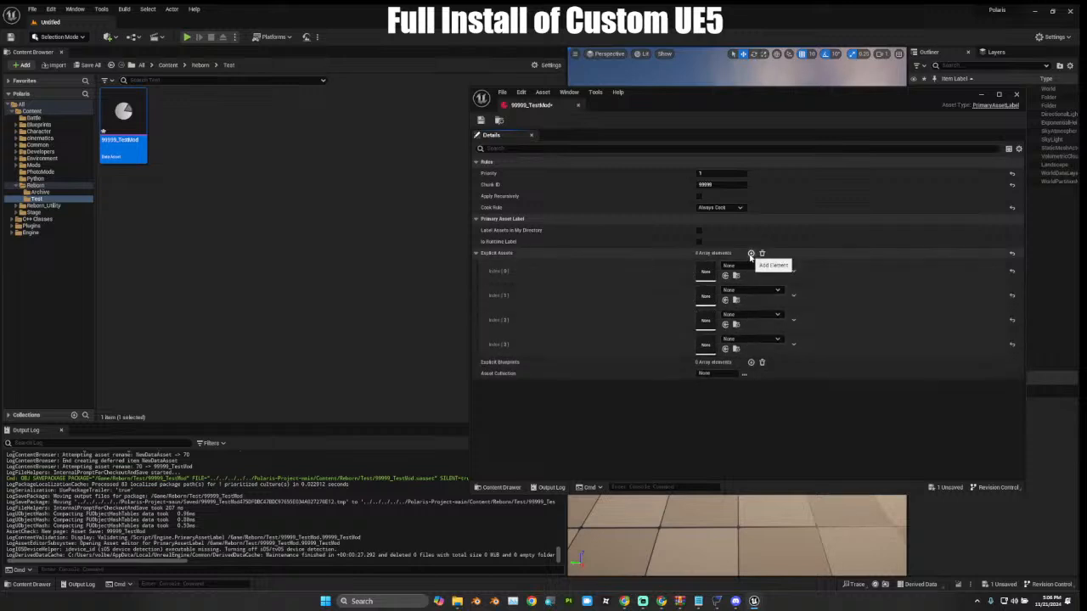
left_click(750, 253)
left_click(751, 253)
left_click(754, 293)
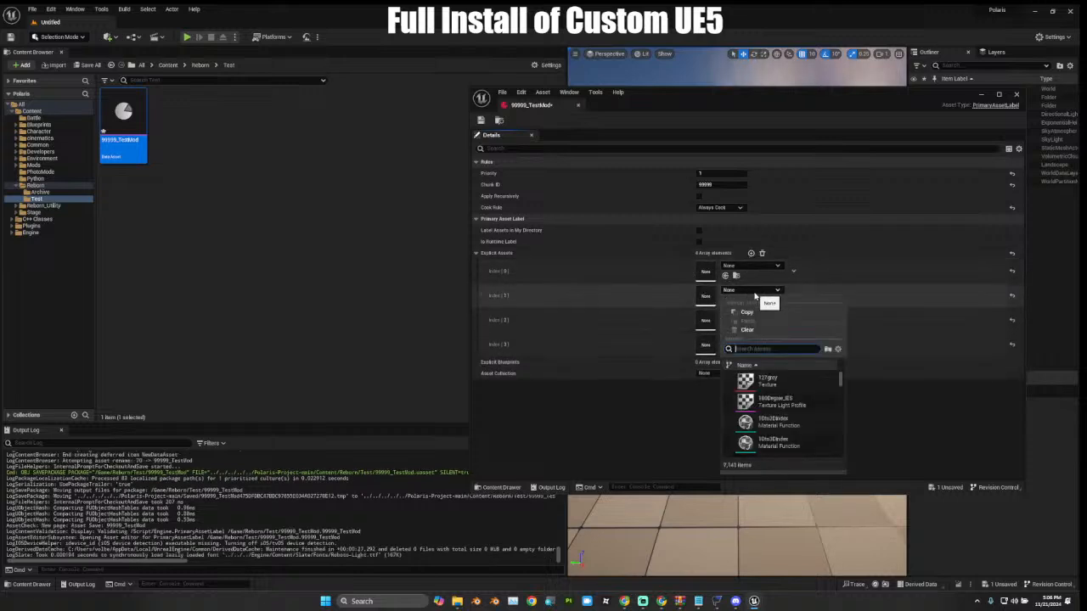
left_click(754, 293)
left_click(754, 293)
scroll(765, 393, "down", 5)
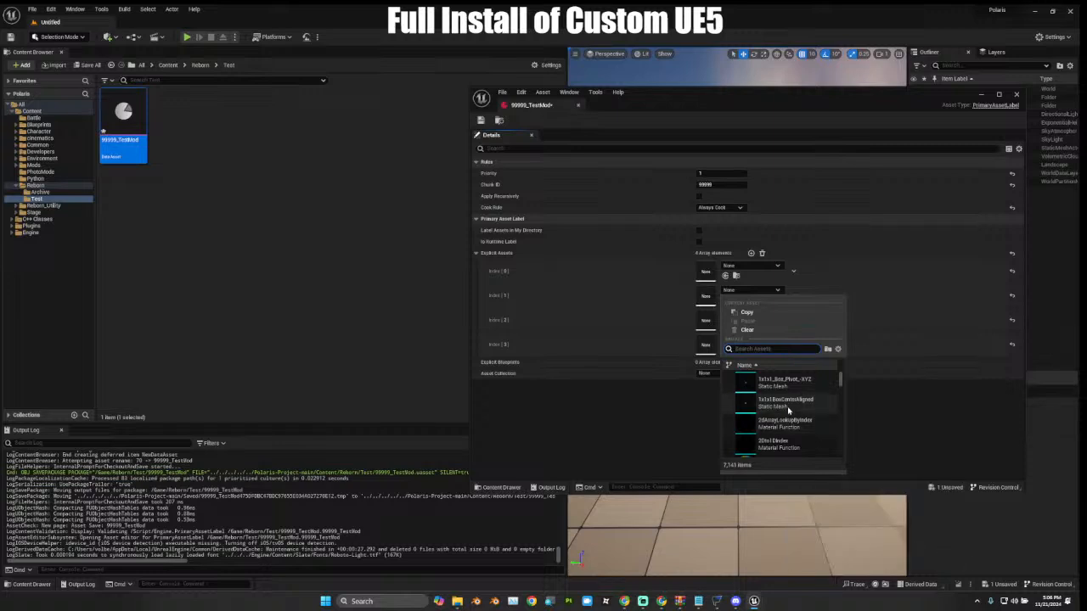
left_click(753, 288)
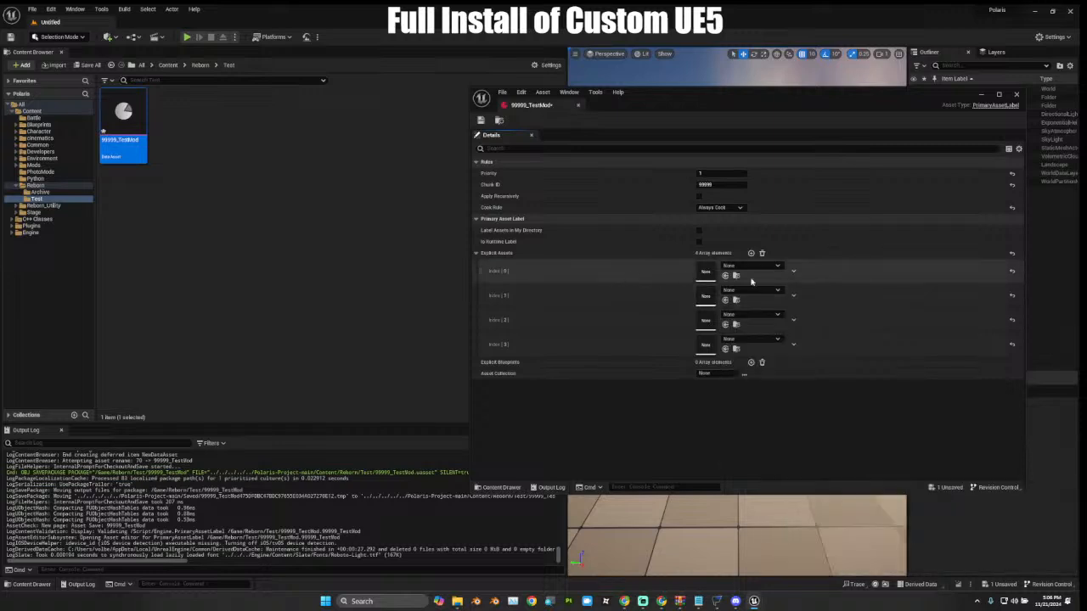
Delete the three extra Explicit Assets elements at indexes 3, 2 and 1, keeping only index 0.
left_click(793, 344)
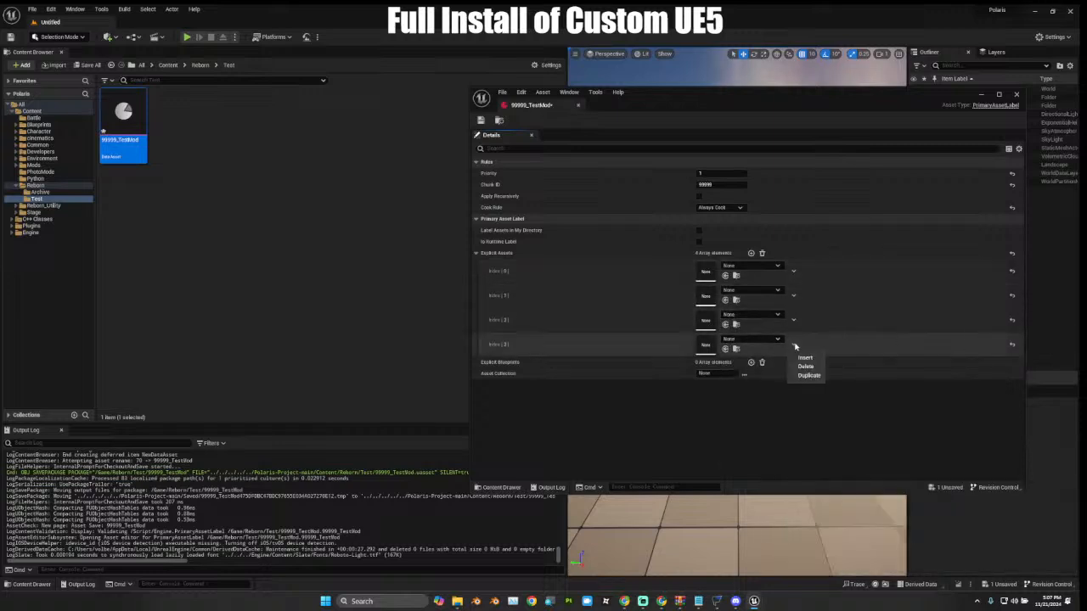
left_click(805, 365)
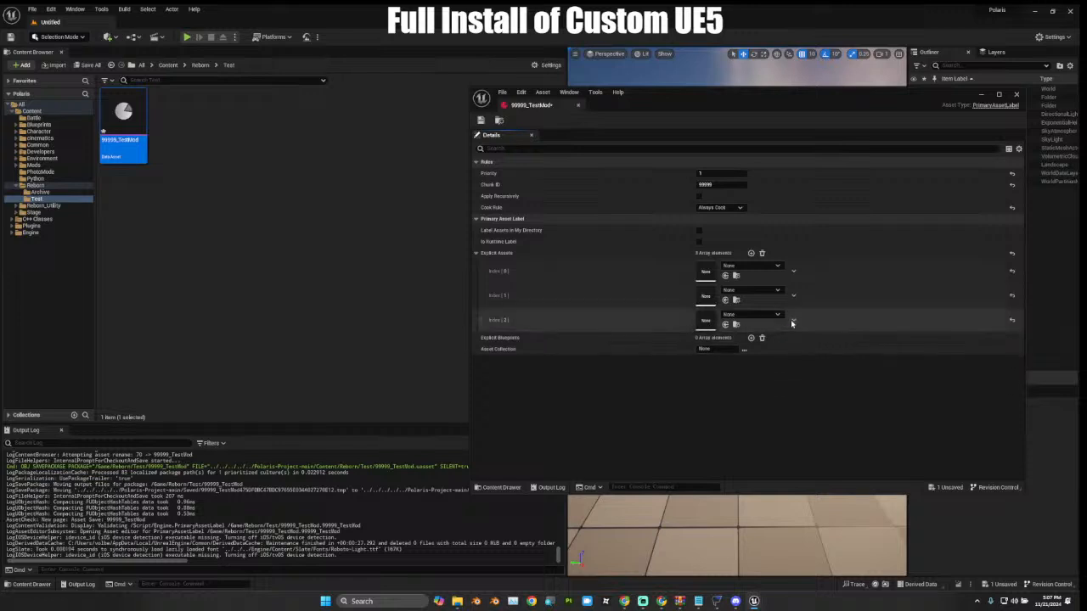
left_click(792, 320)
left_click(805, 341)
left_click(793, 296)
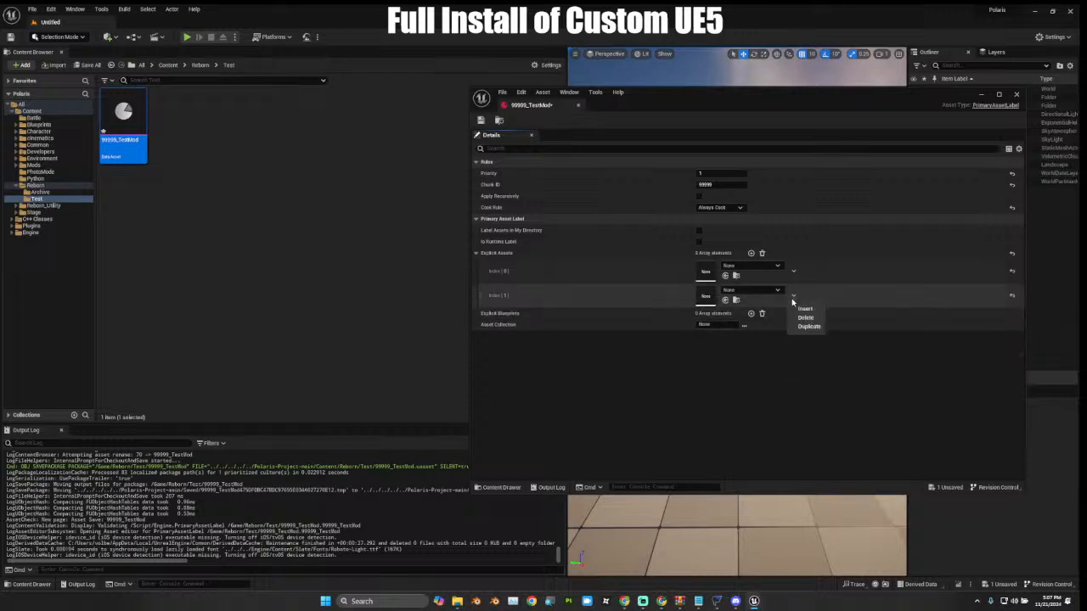
left_click(806, 316)
Assign the water_n texture to index 0 of Explicit Assets, and save and close the 99999_TestMod data asset.
left_click(771, 268)
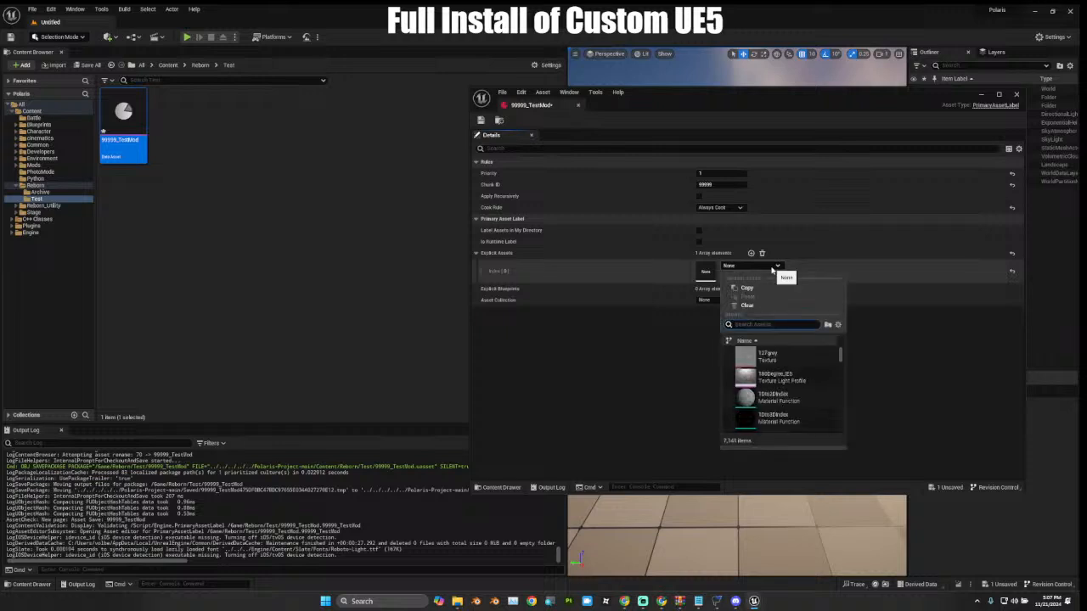
scroll(810, 394, "down", 5)
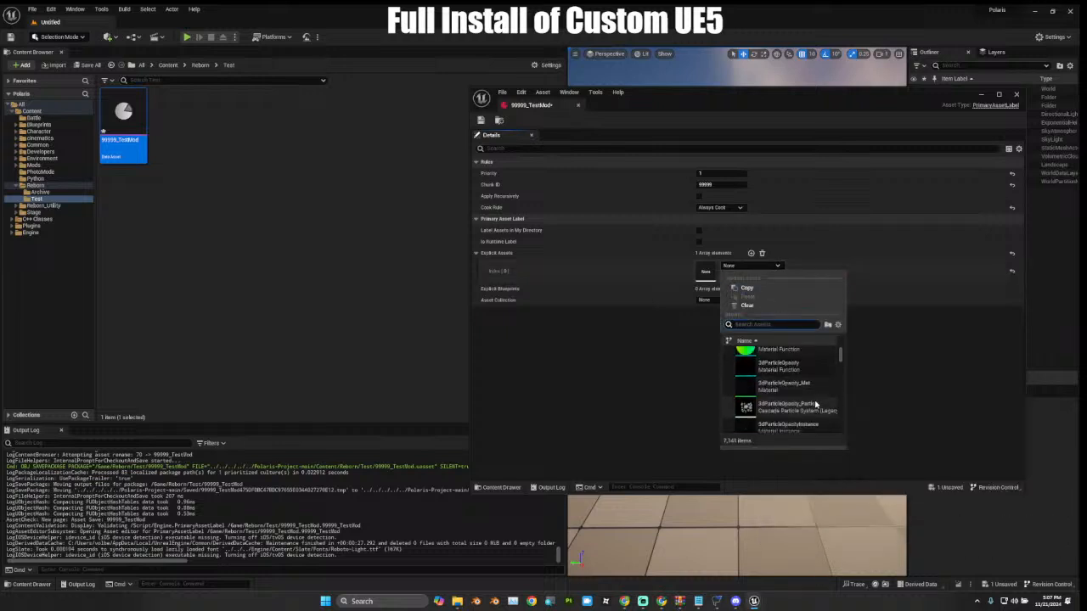
scroll(814, 401, "down", 8)
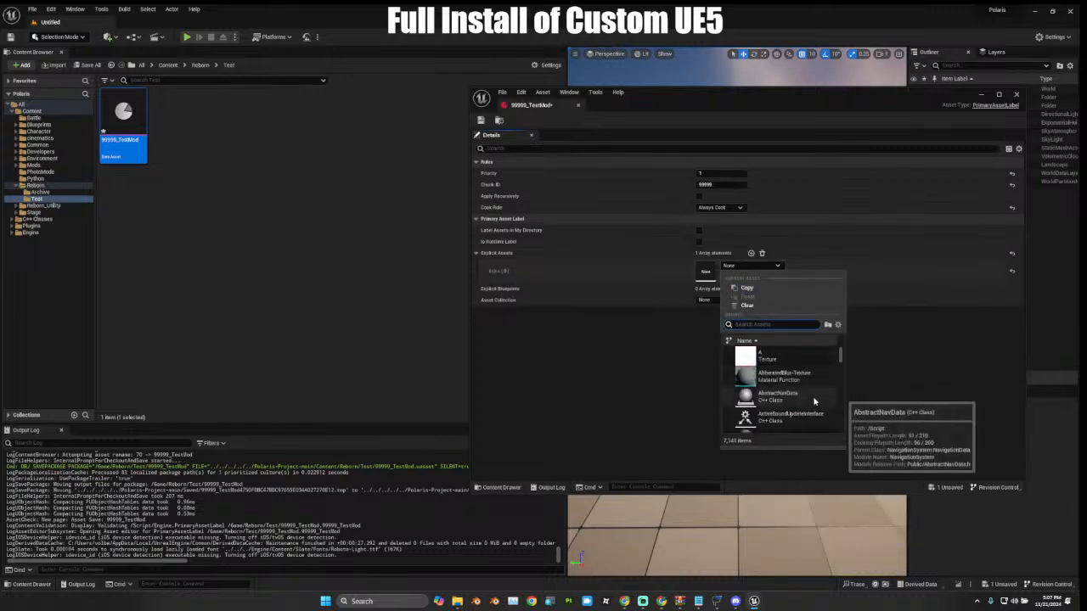
scroll(813, 396, "down", 6)
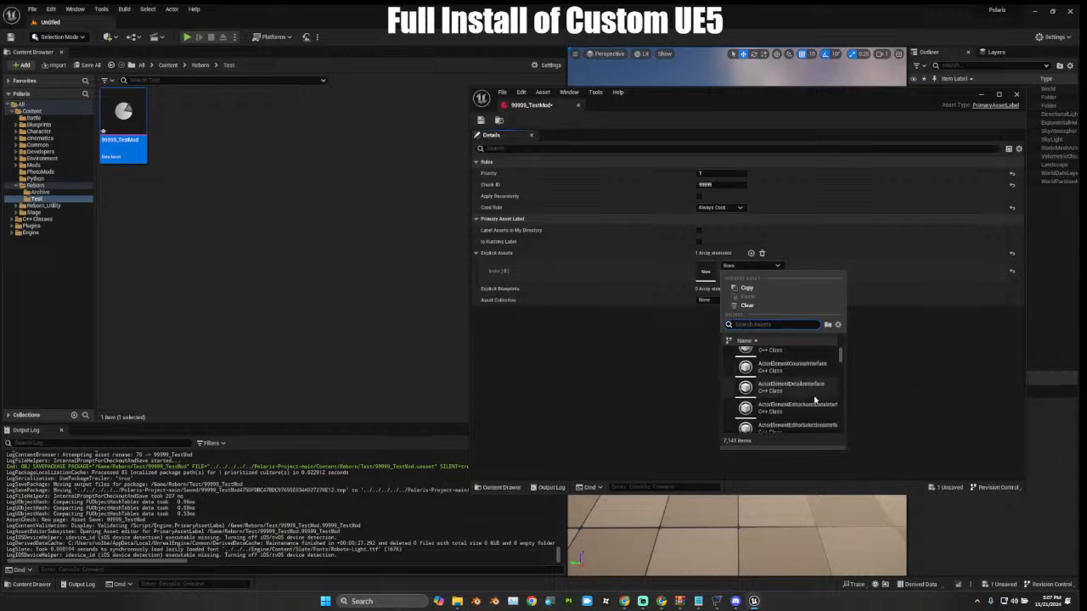
left_click_drag(842, 359, 835, 424)
scroll(811, 415, "down", 10)
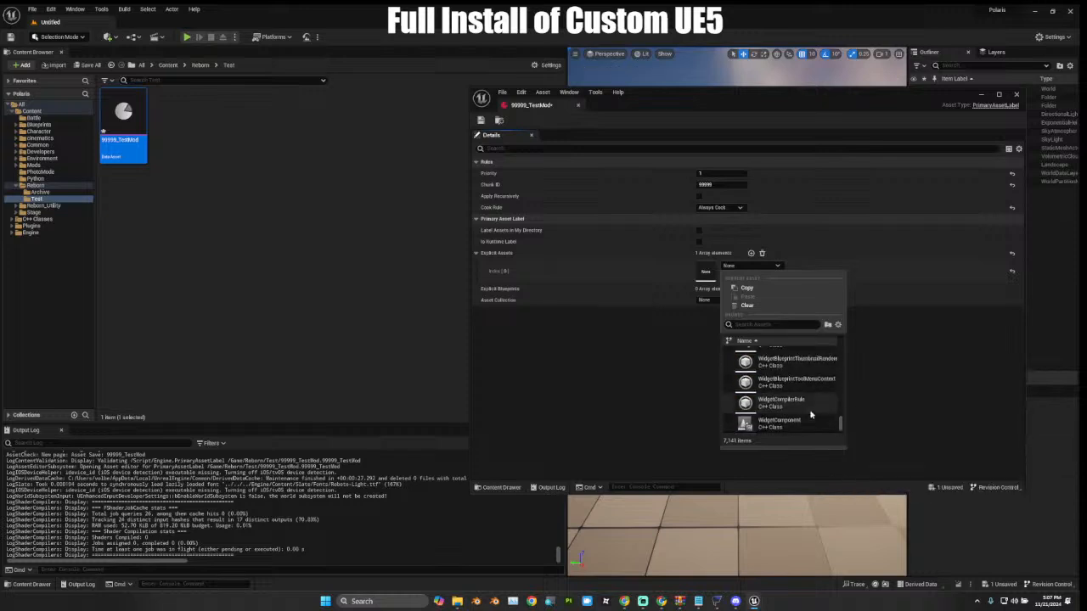
scroll(816, 407, "up", 5)
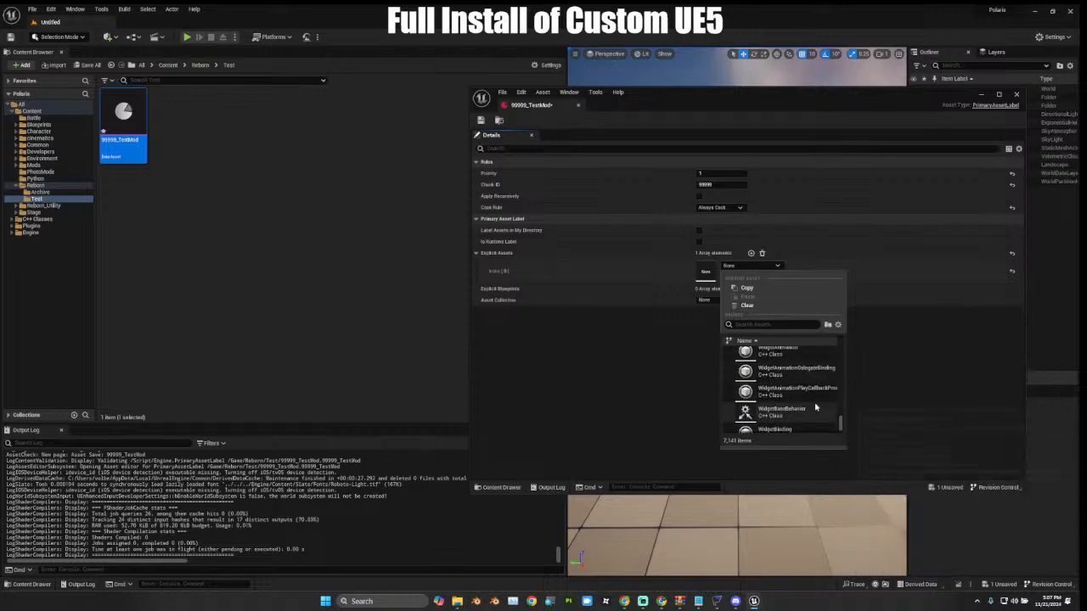
scroll(817, 407, "up", 3)
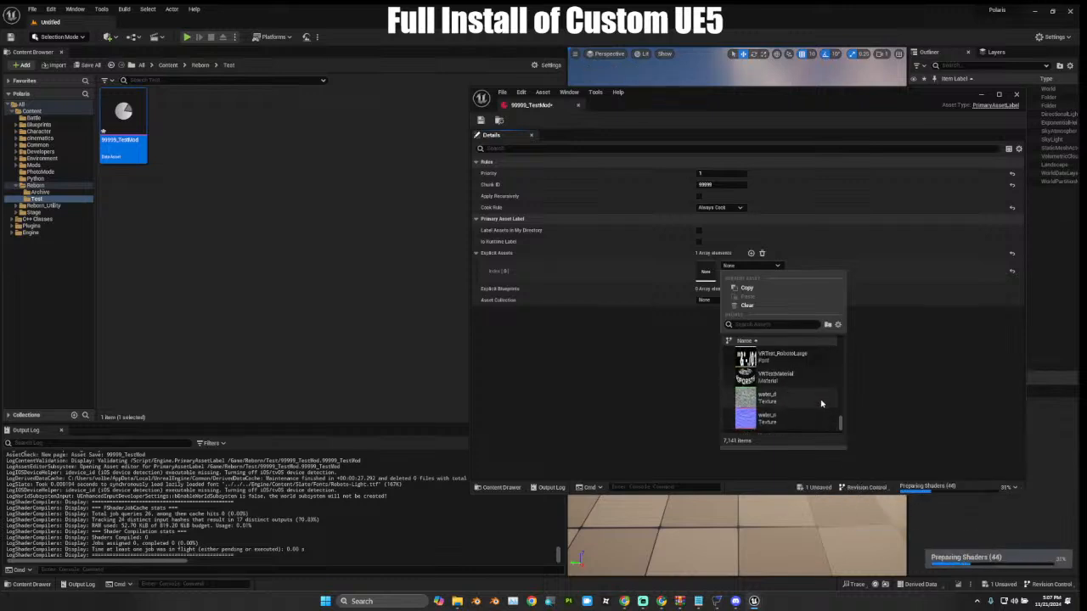
left_click(781, 420)
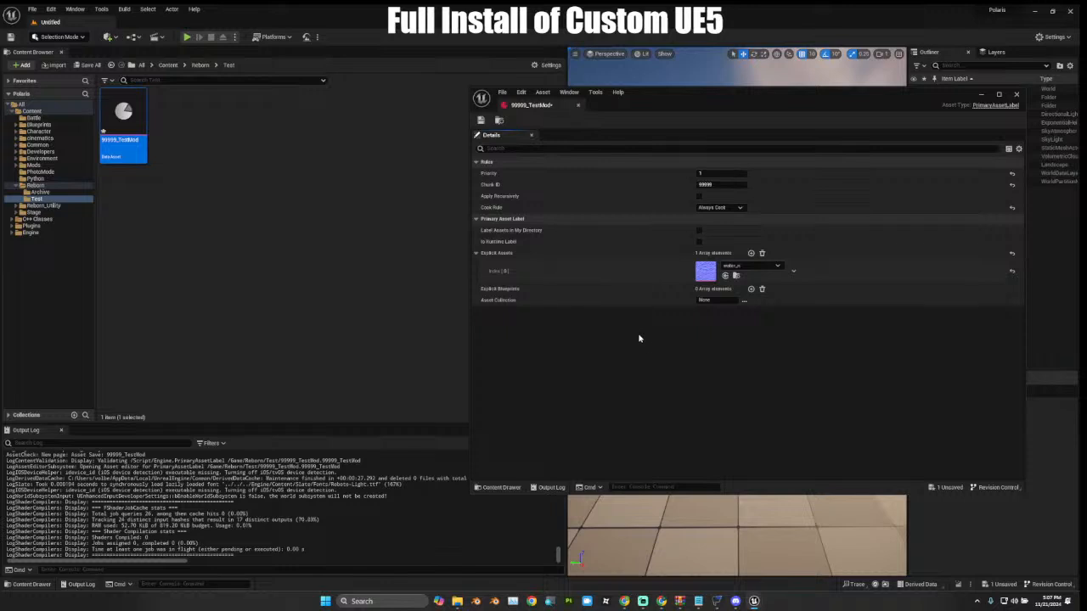
left_click(480, 119)
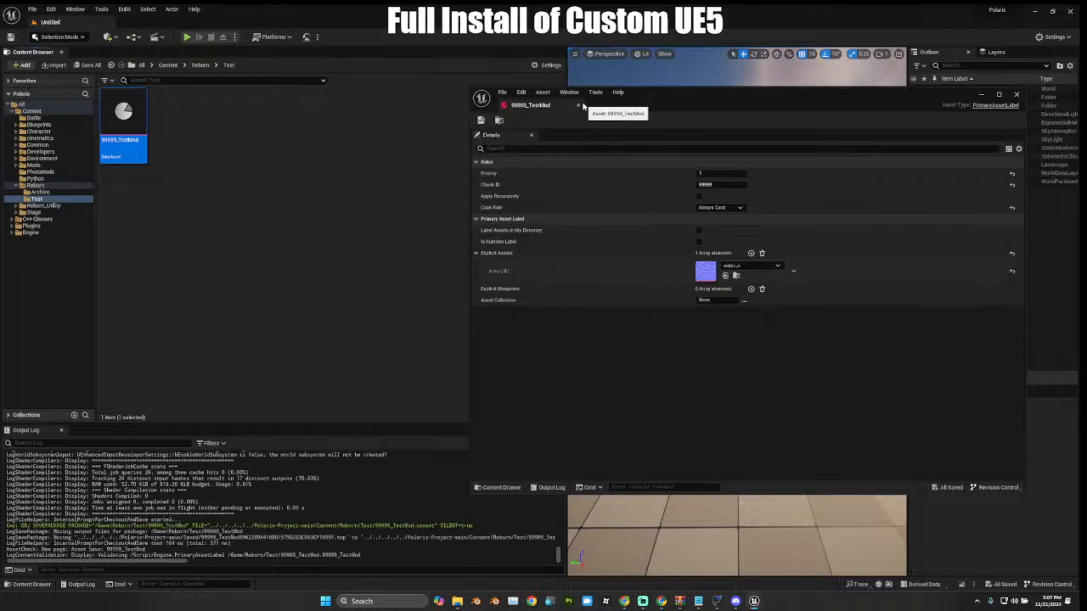
left_click(578, 105)
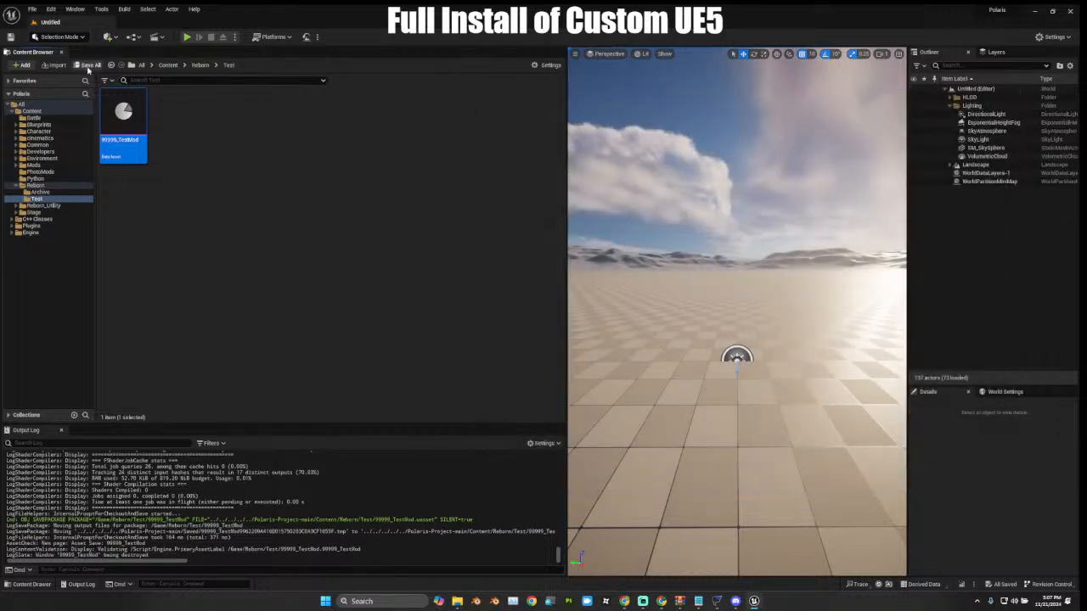
Package the project for Windows with the Polaris-Project-main folder as the output location.
left_click(270, 38)
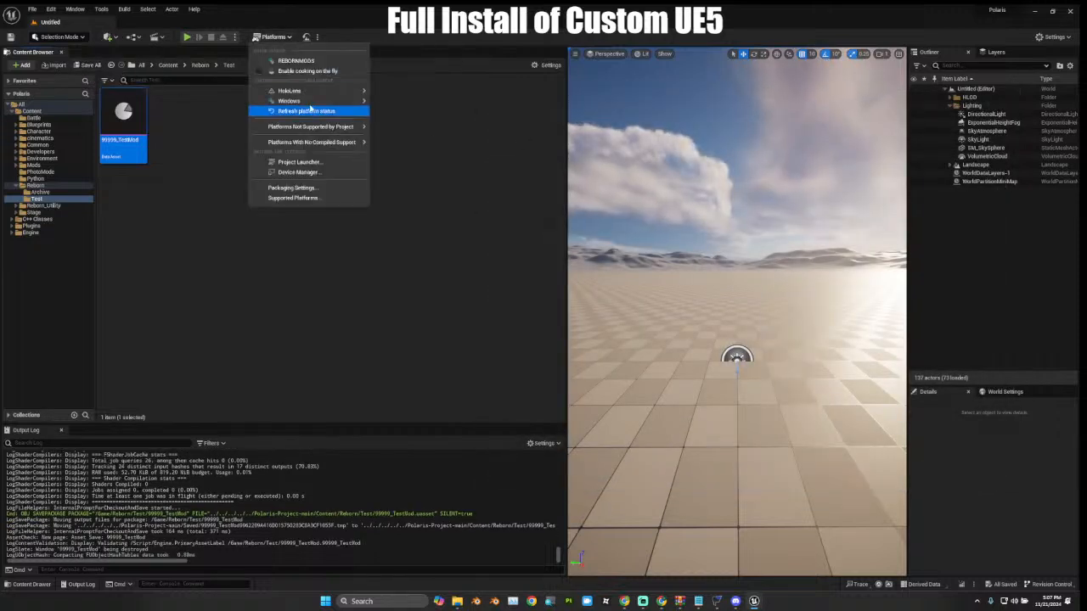
mouse_move(306, 101)
left_click(415, 114)
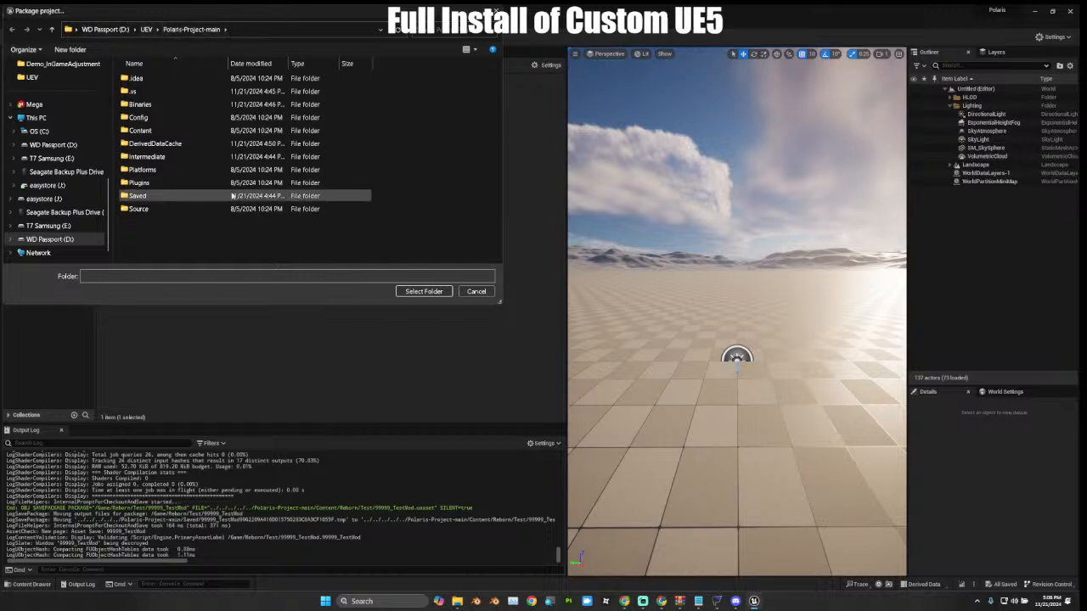
left_click(423, 292)
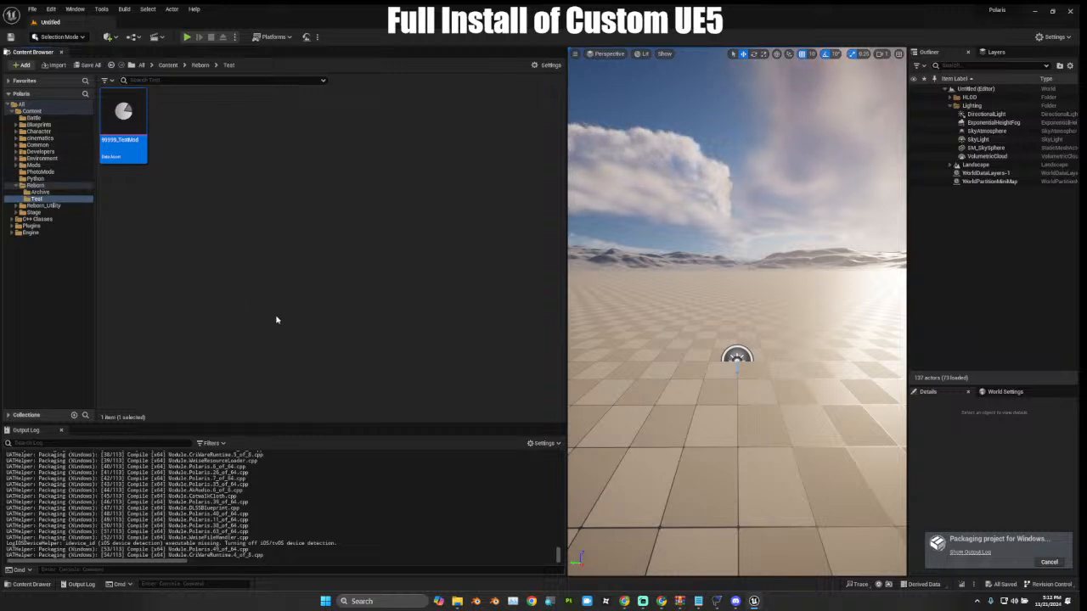
Switch to FModel and locate DT_StoreSetItemList.uasset under IngameStore/DataTables/Items, and return to Unreal Editor.
mouse_move(714, 603)
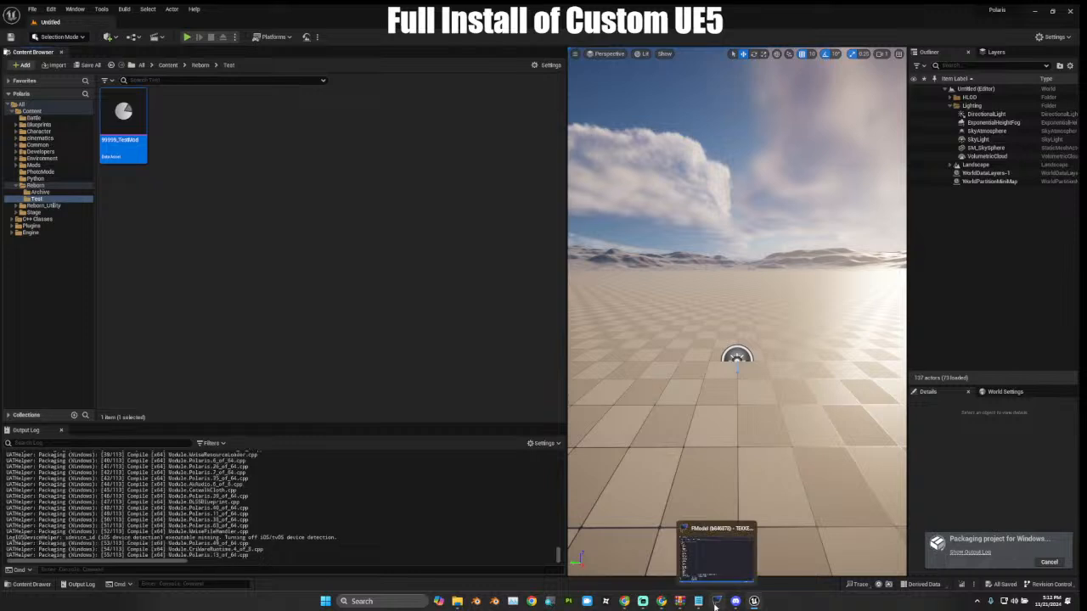
left_click(706, 556)
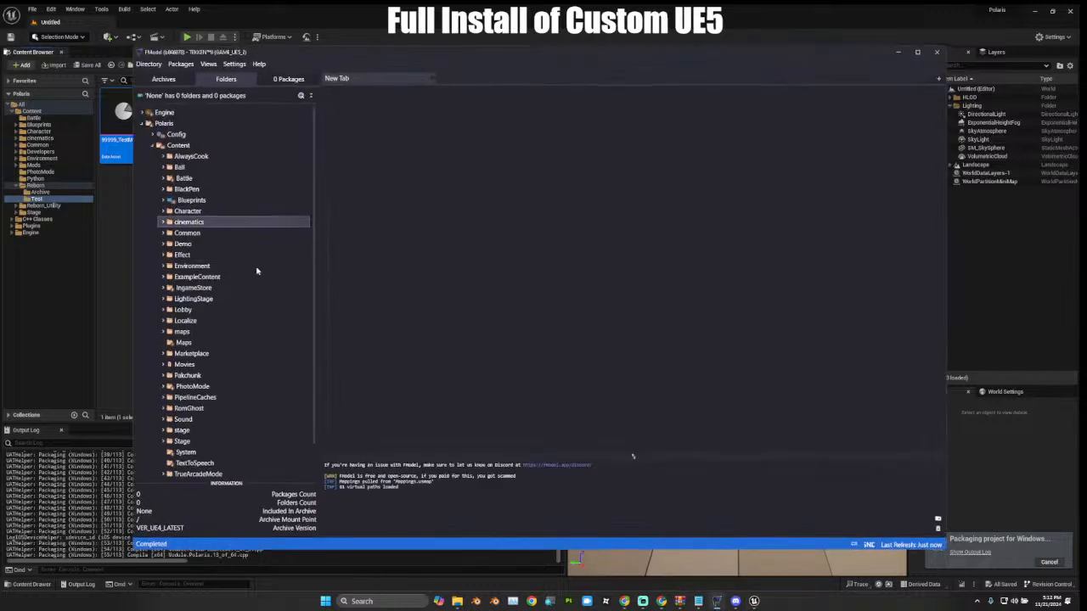
left_click(167, 266)
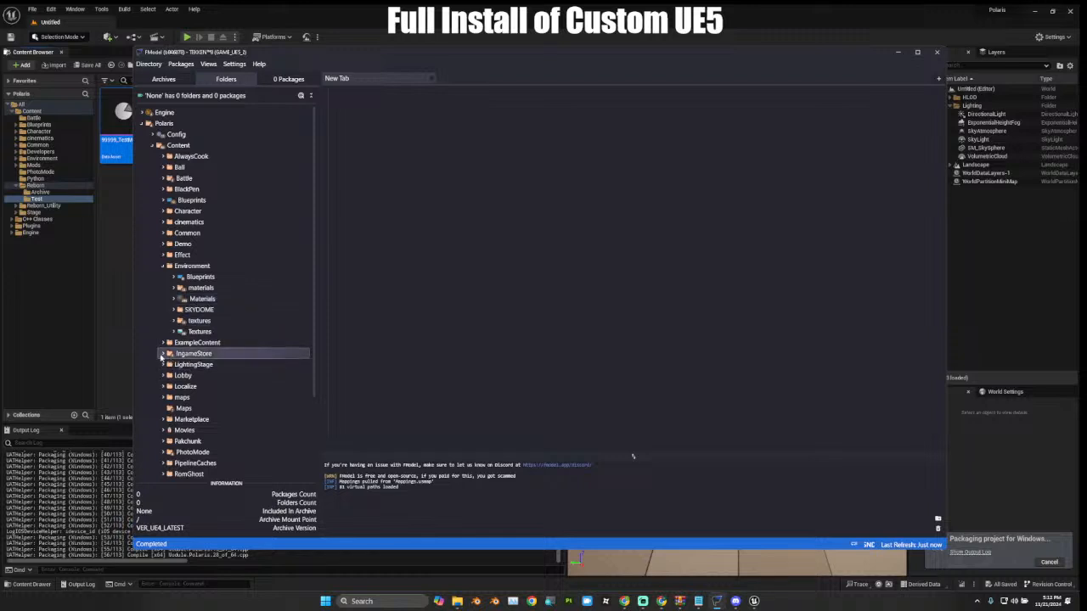
left_click(163, 355)
left_click(174, 364)
double_click(213, 379)
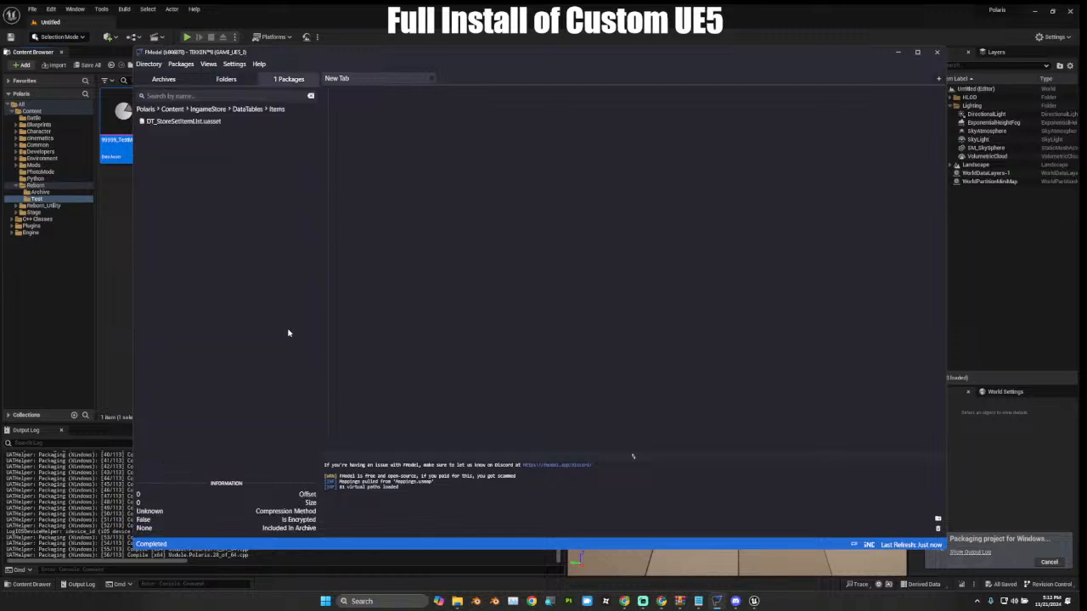
left_click(213, 122)
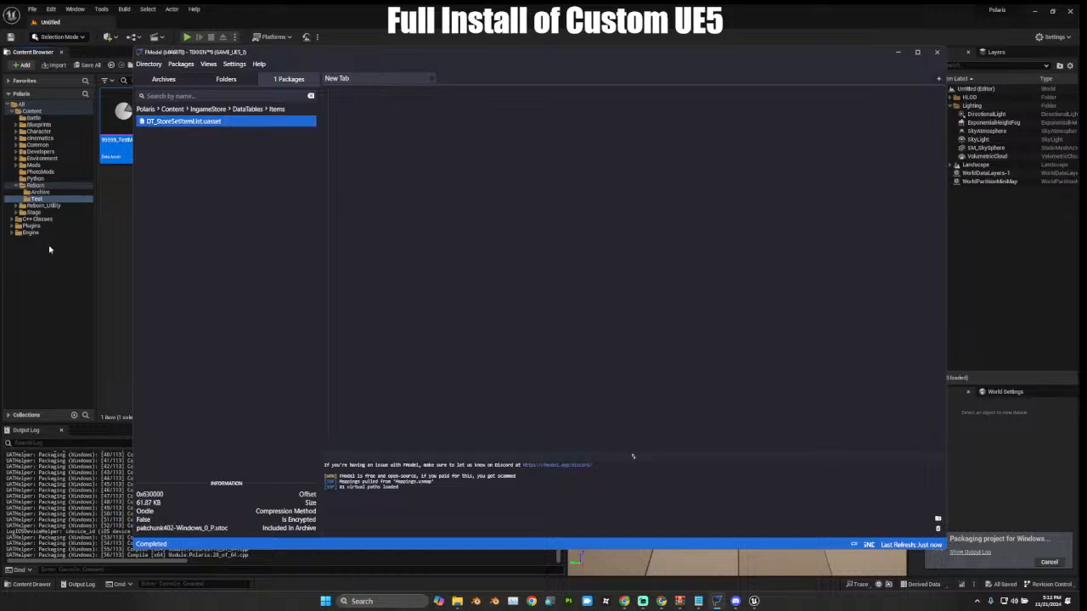
left_click(101, 234)
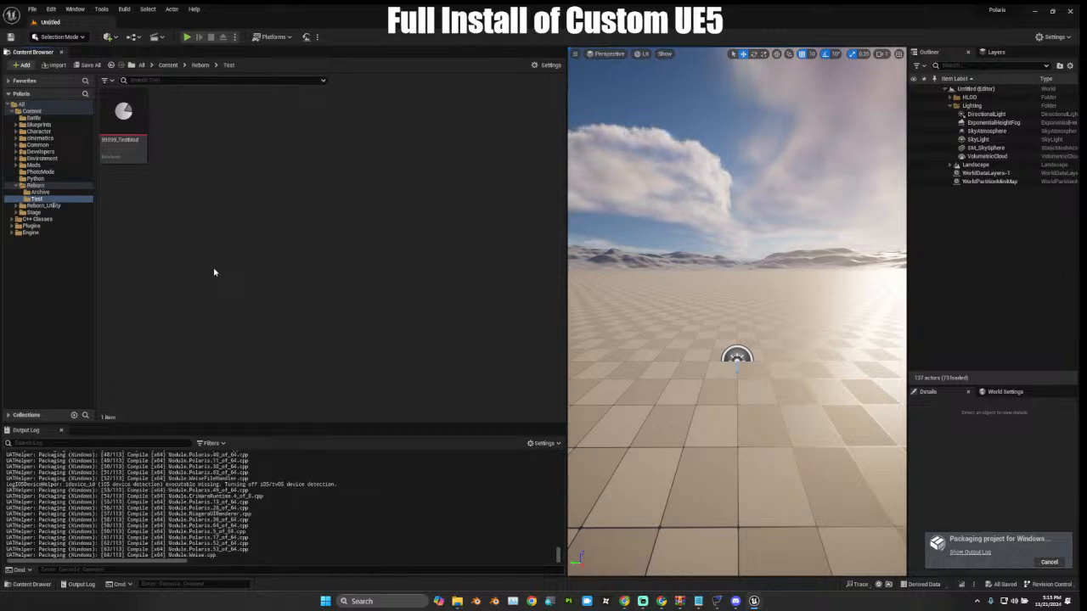
left_click(644, 601)
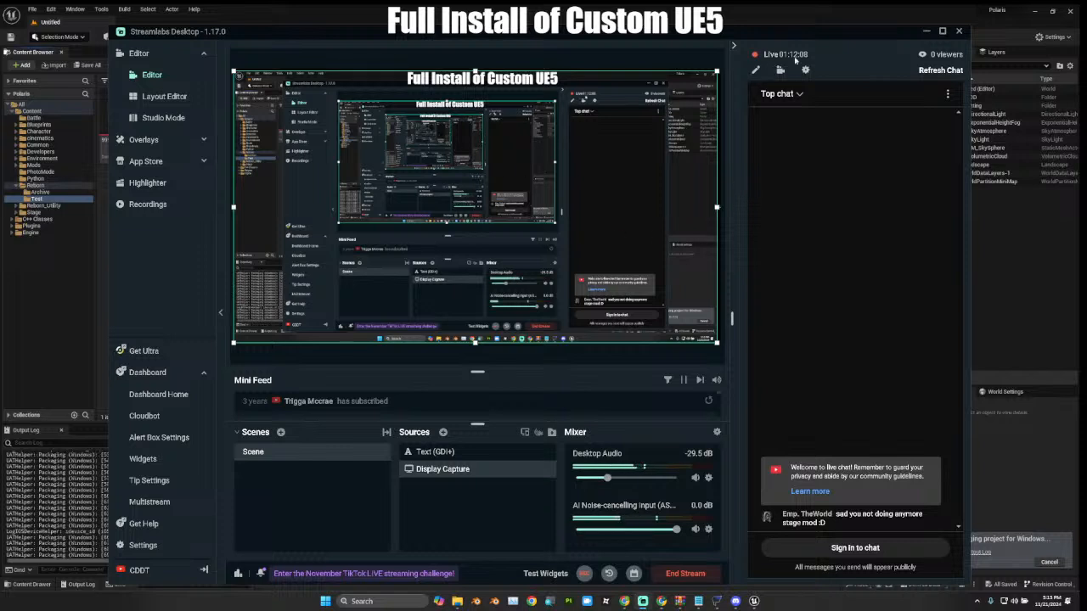
left_click(811, 16)
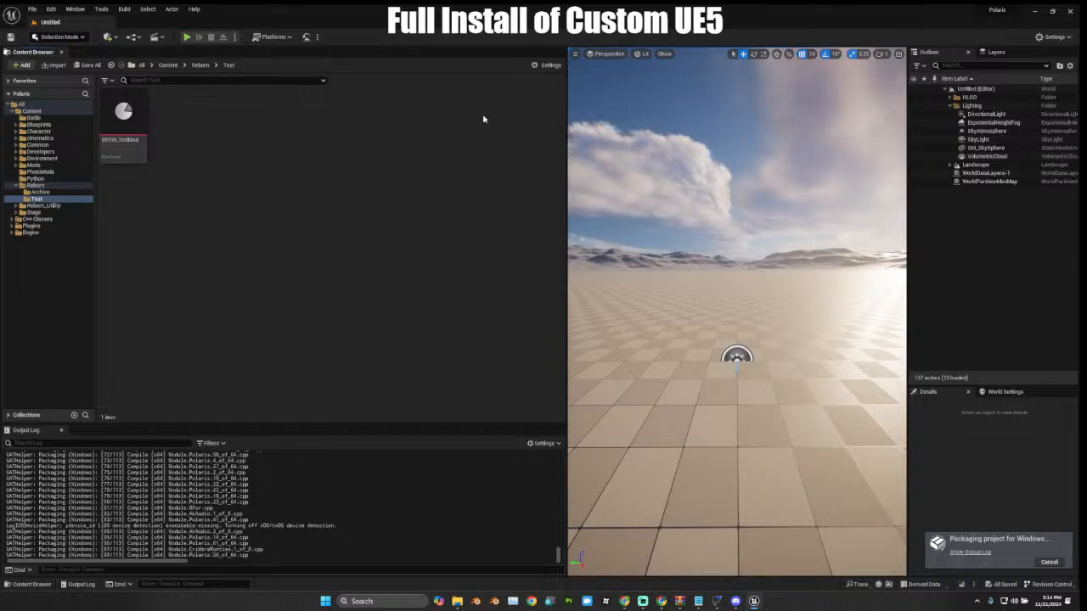
Switch to FModel to view the export options for DT_StoreSetItemList.uasset, and return to Unreal Editor to review the packaging log.
left_click(717, 602)
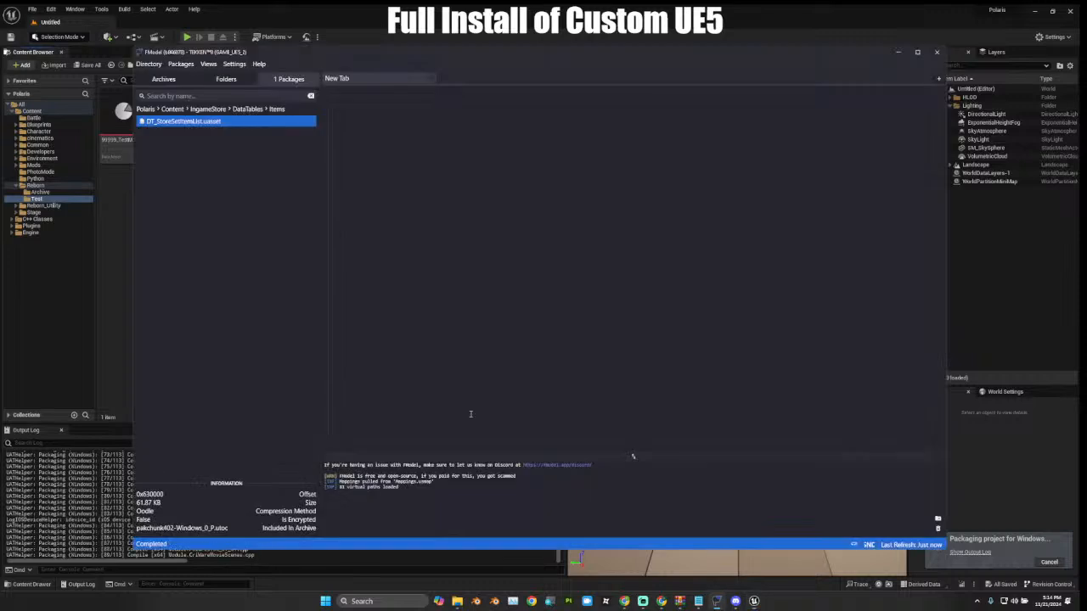
right_click(200, 124)
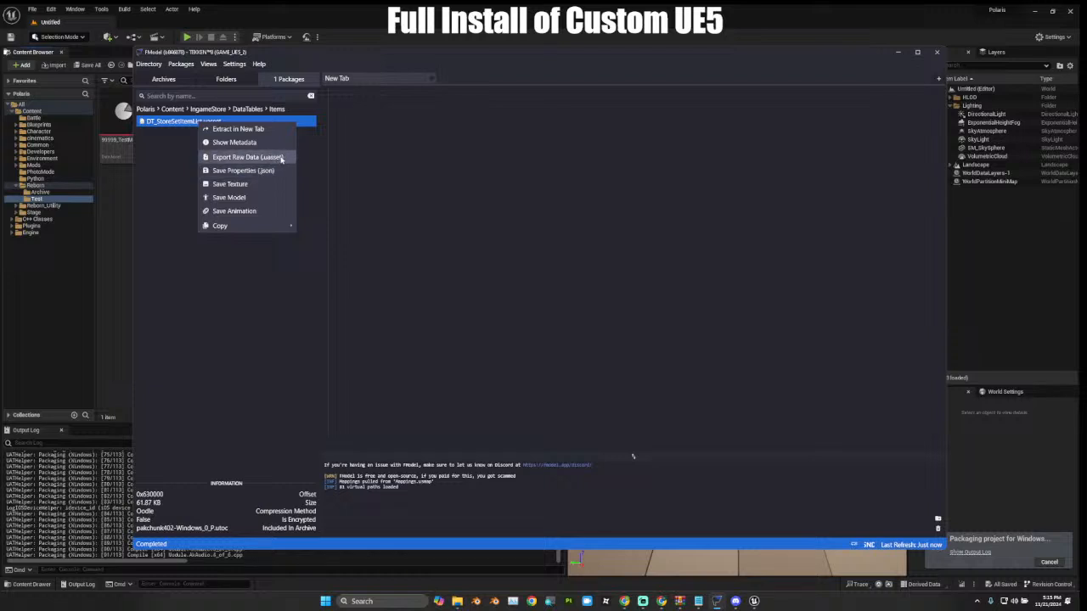
left_click(110, 237)
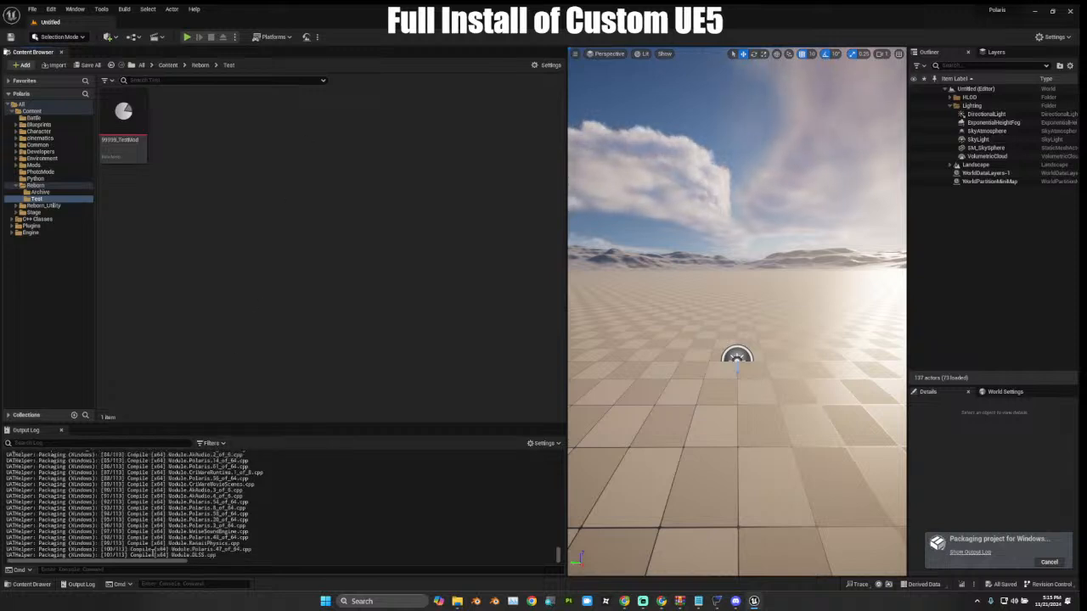
scroll(161, 543, "up", 5)
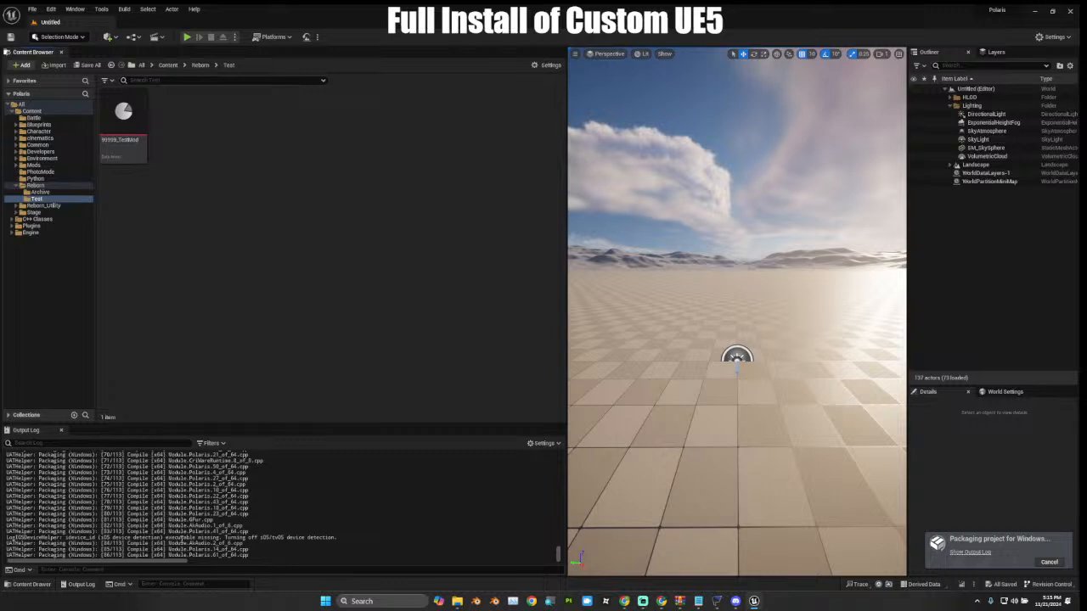
Follow the packaging log and allow UnrealEditor through the Windows Firewall on public and private networks.
scroll(181, 539, "down", 5)
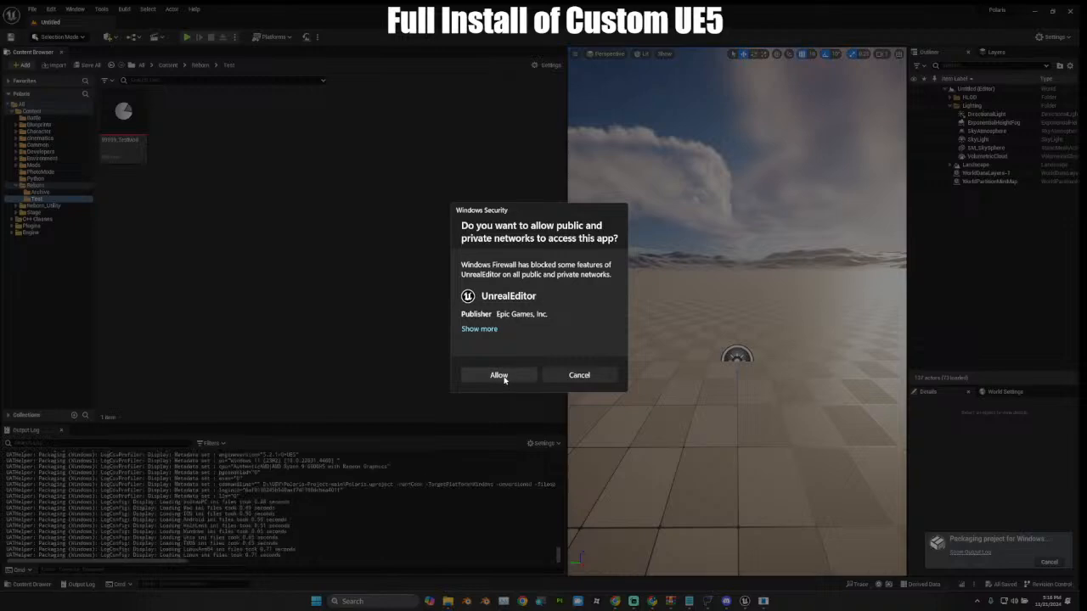
left_click(498, 376)
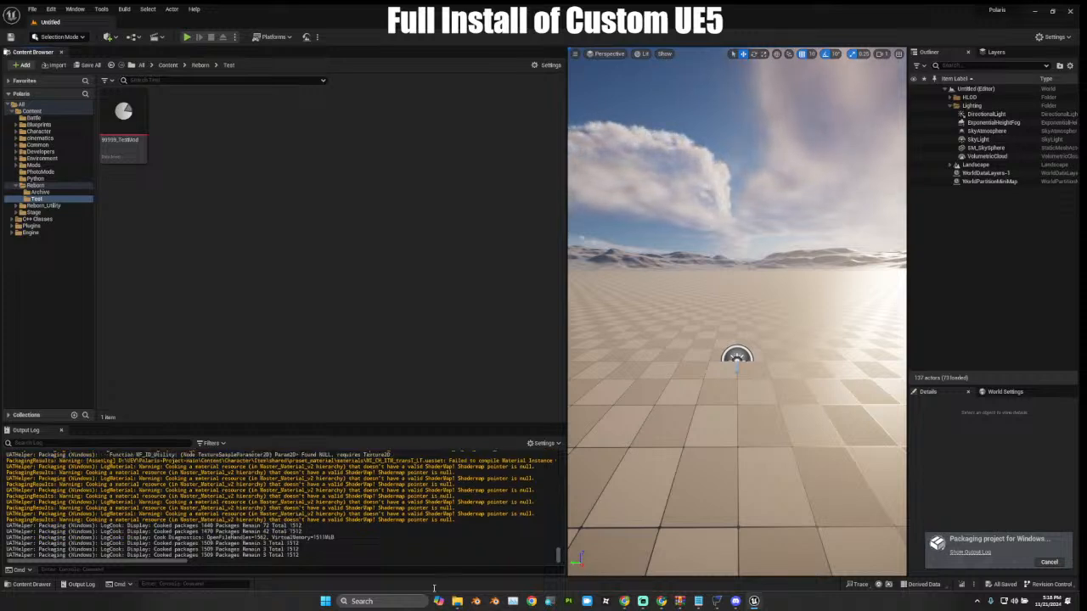
Switch to Chrome and open the Materials_v3_1 download link from the basic resources section of the T8 Starter's Guide wiki.
left_click(662, 602)
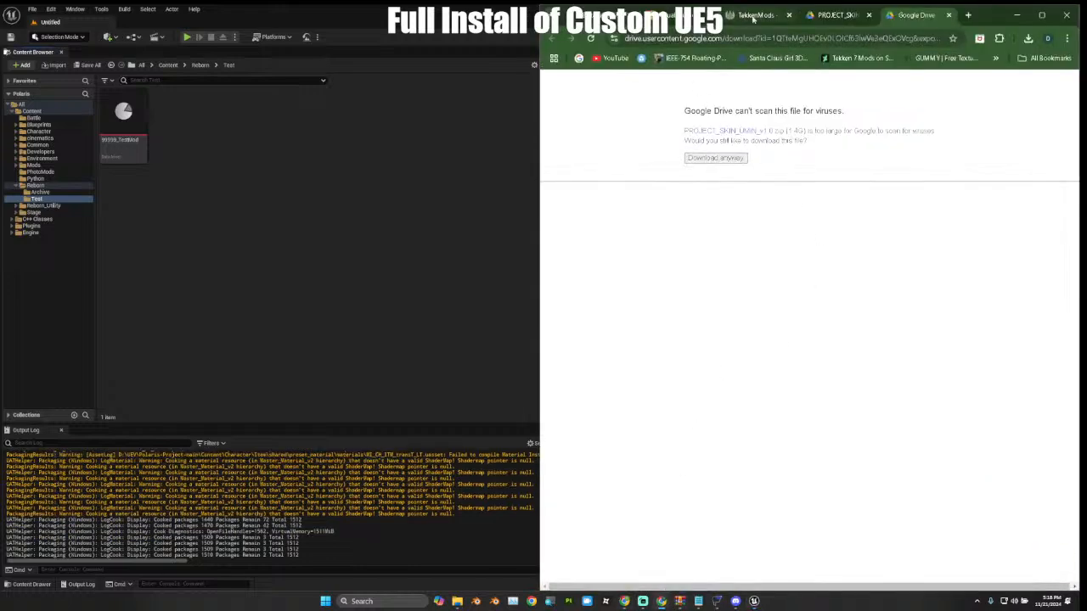
left_click(753, 19)
left_click(611, 12)
scroll(732, 289, "up", 9)
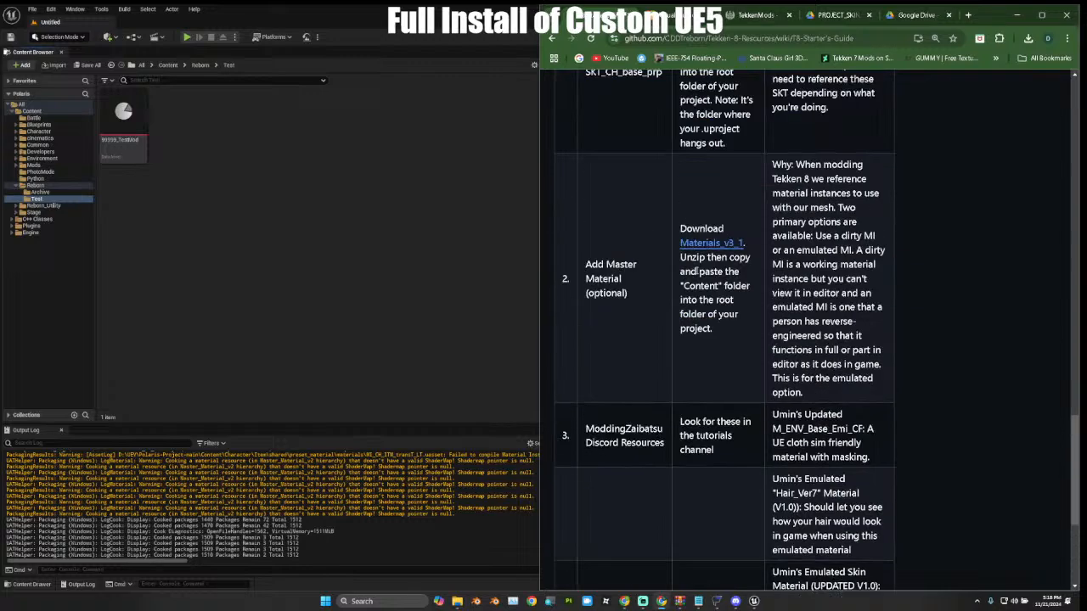
scroll(722, 339, "down", 3)
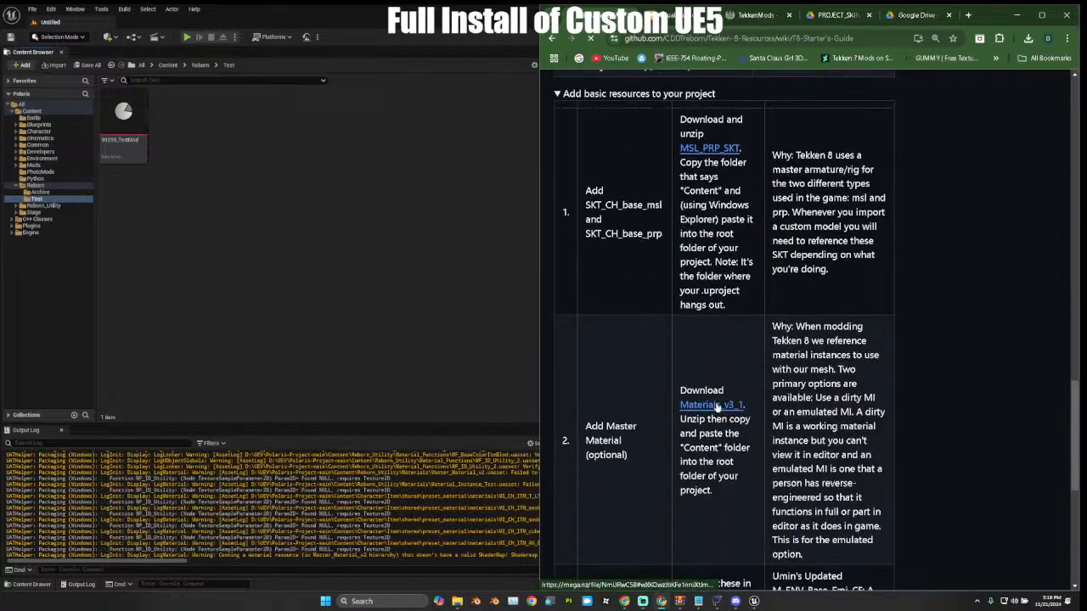
left_click(717, 405)
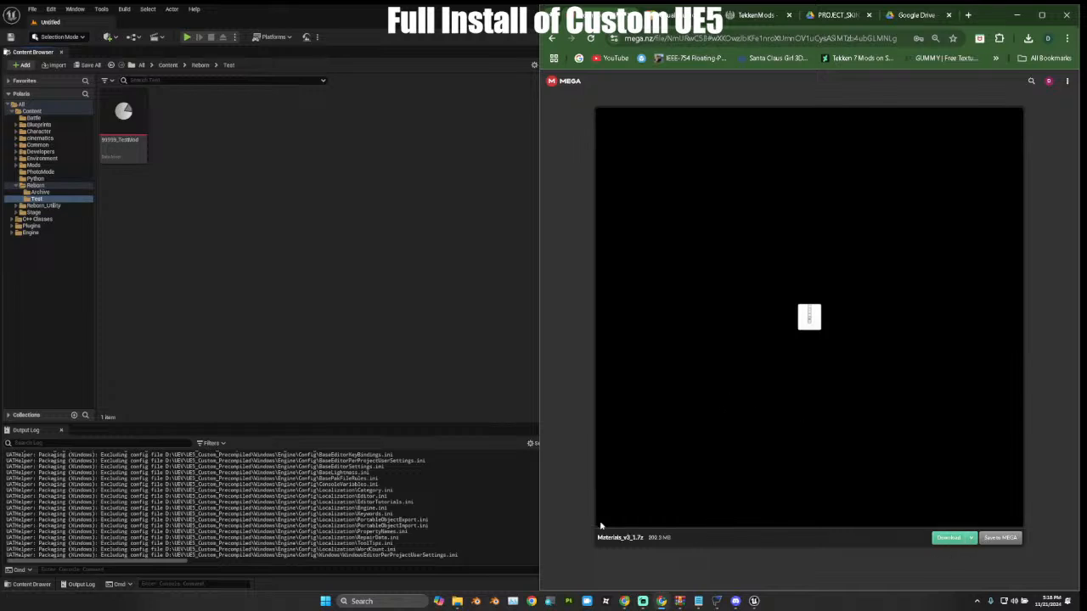
Download Materials_v3_1.7z from MEGA into the UEV/AdditionalStuffForUE5 folder on drive D.
left_click(950, 540)
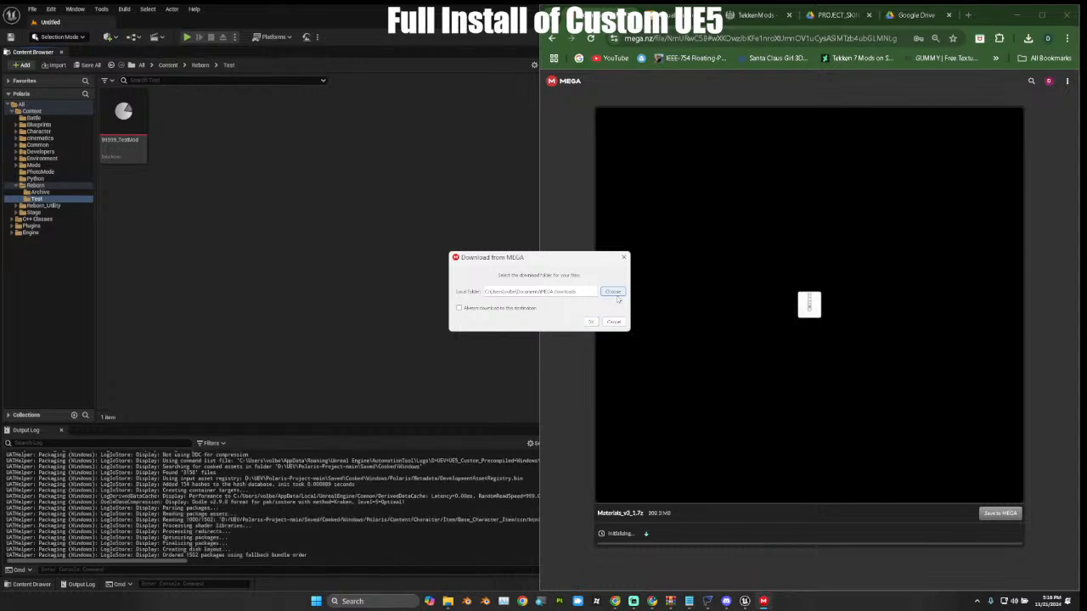
left_click(617, 295)
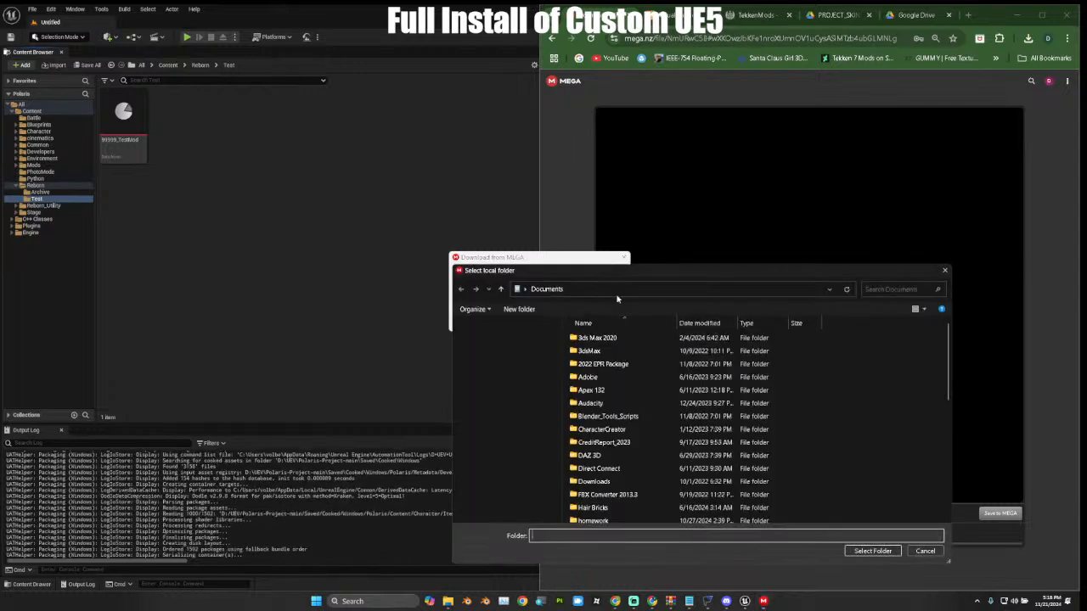
left_click(496, 363)
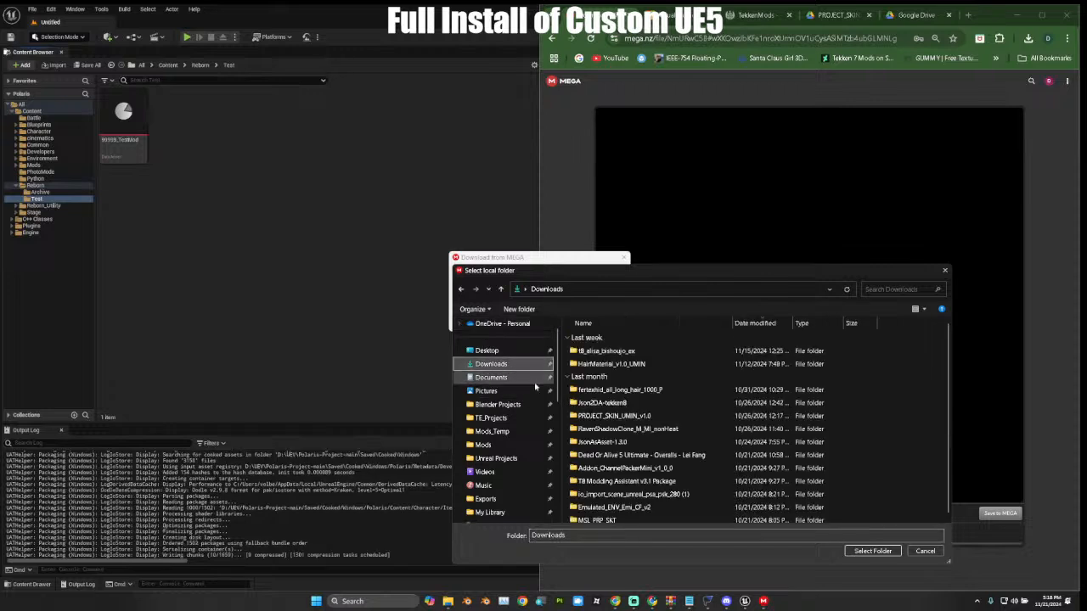
scroll(509, 442, "down", 4)
left_click(482, 459)
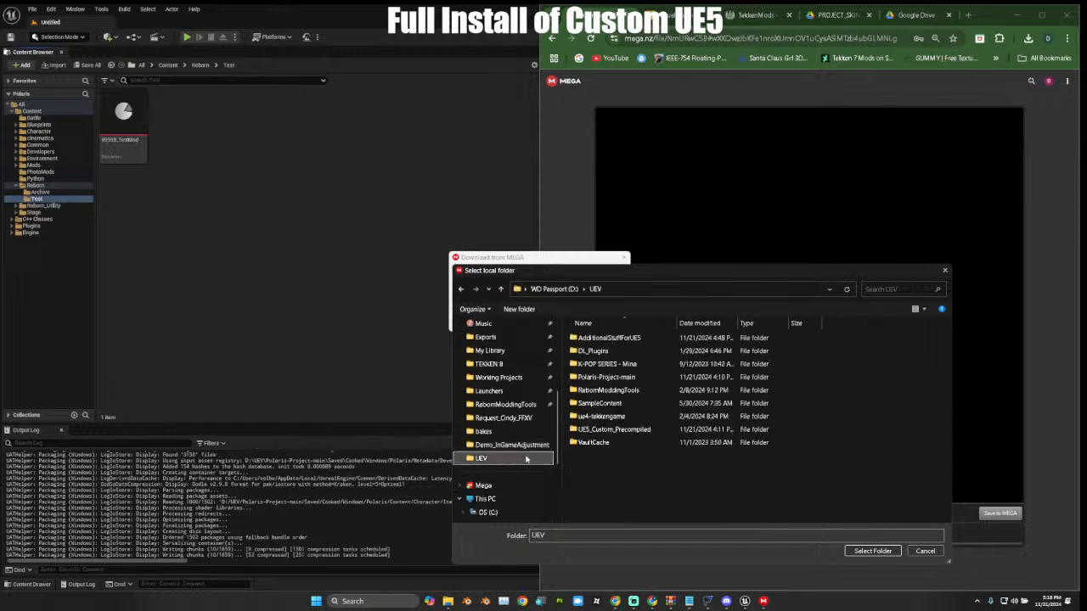
double_click(652, 339)
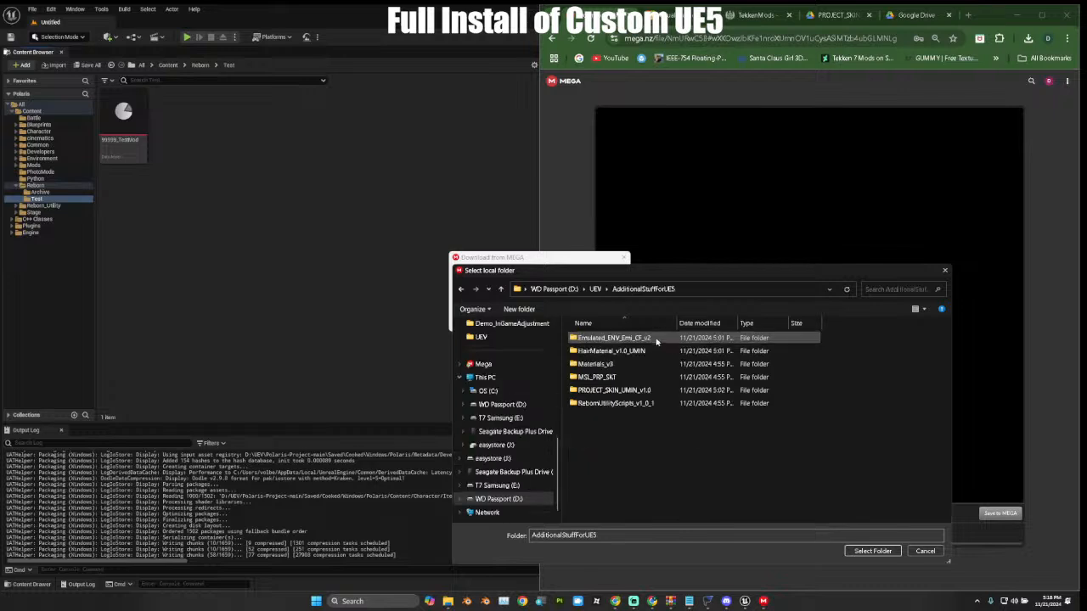
left_click(875, 552)
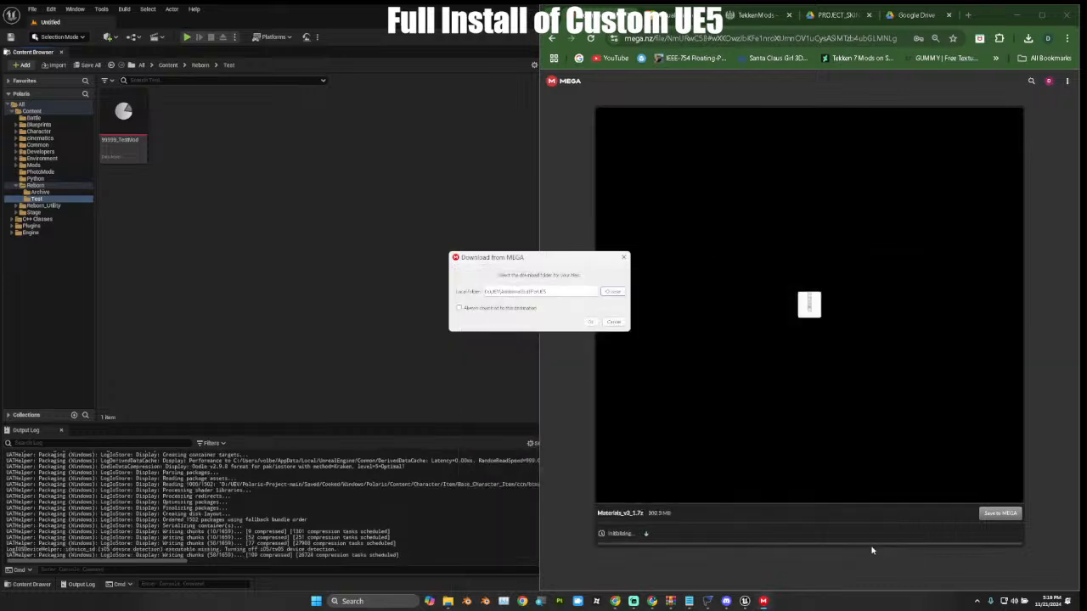
left_click(588, 323)
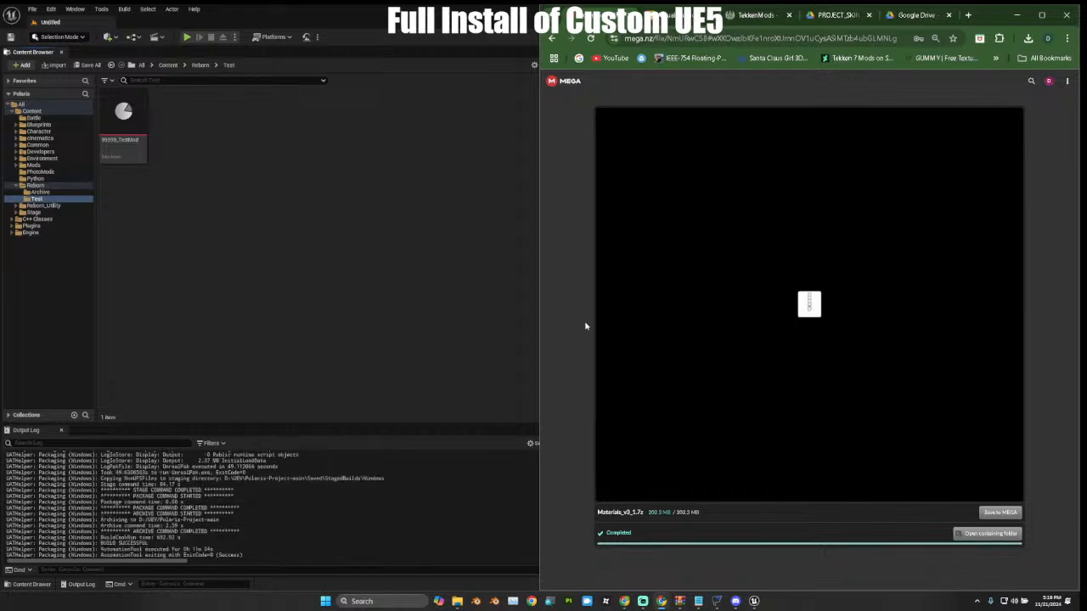
Return to Unreal Editor, reveal the 99999_TestMod asset in File Explorer, and go up to the Polaris-Project-main folder.
left_click(425, 200)
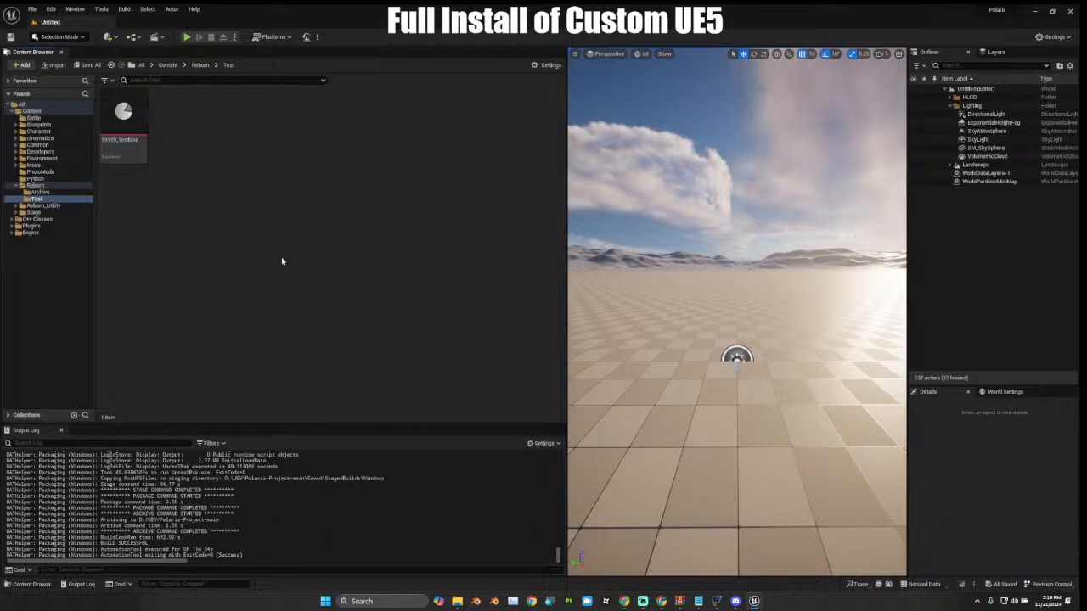
right_click(132, 157)
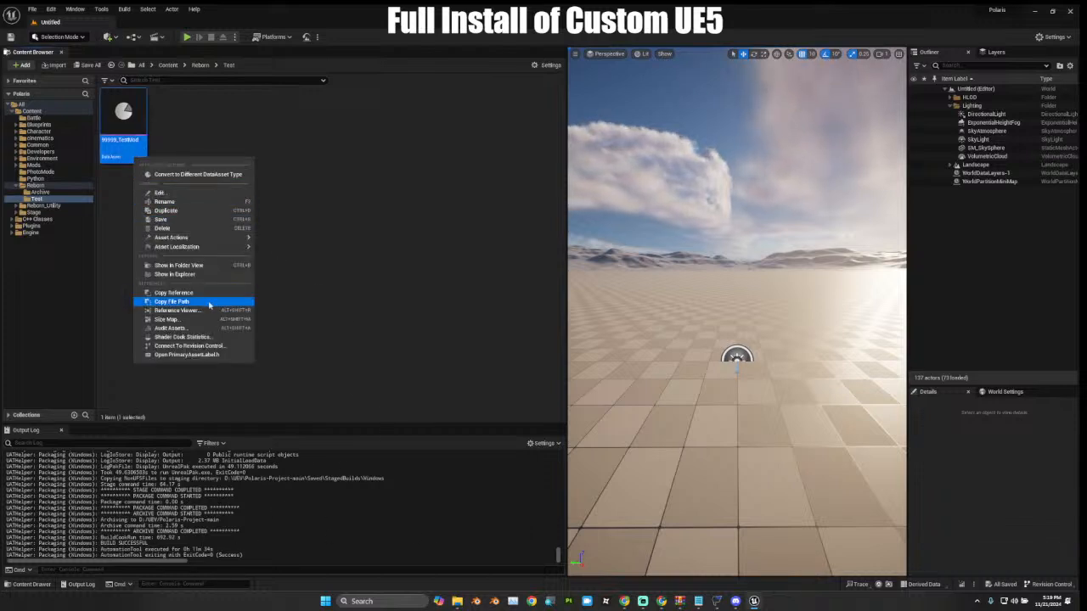
left_click(199, 275)
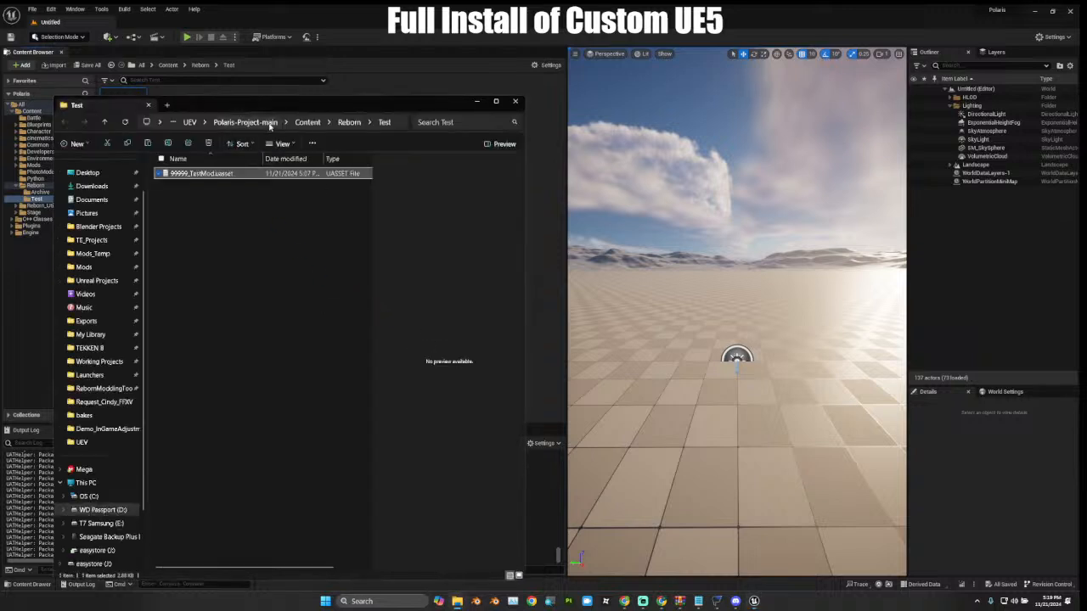
left_click(308, 124)
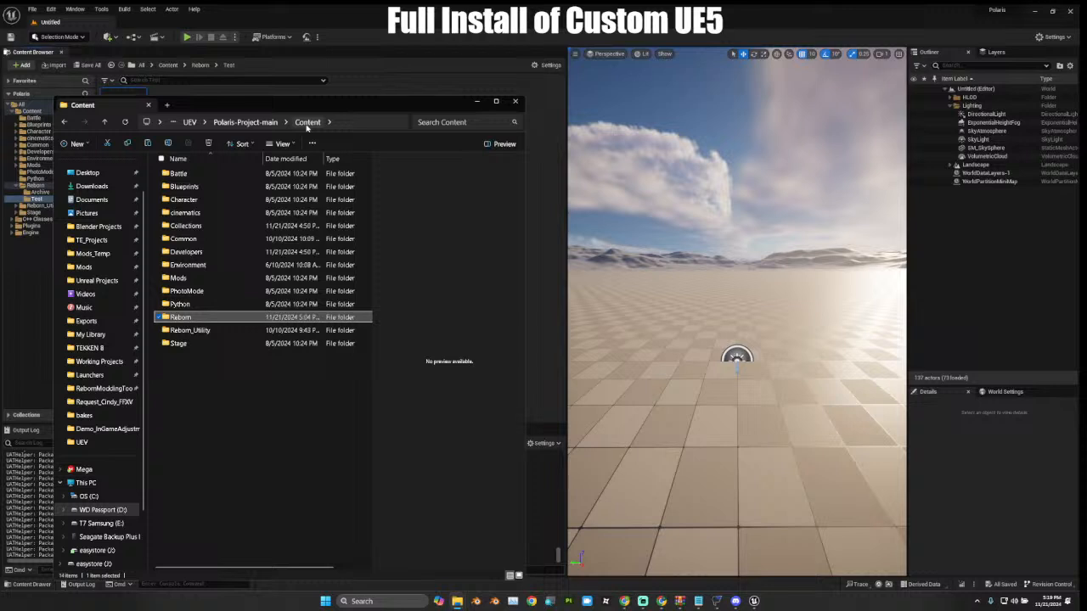
left_click(246, 121)
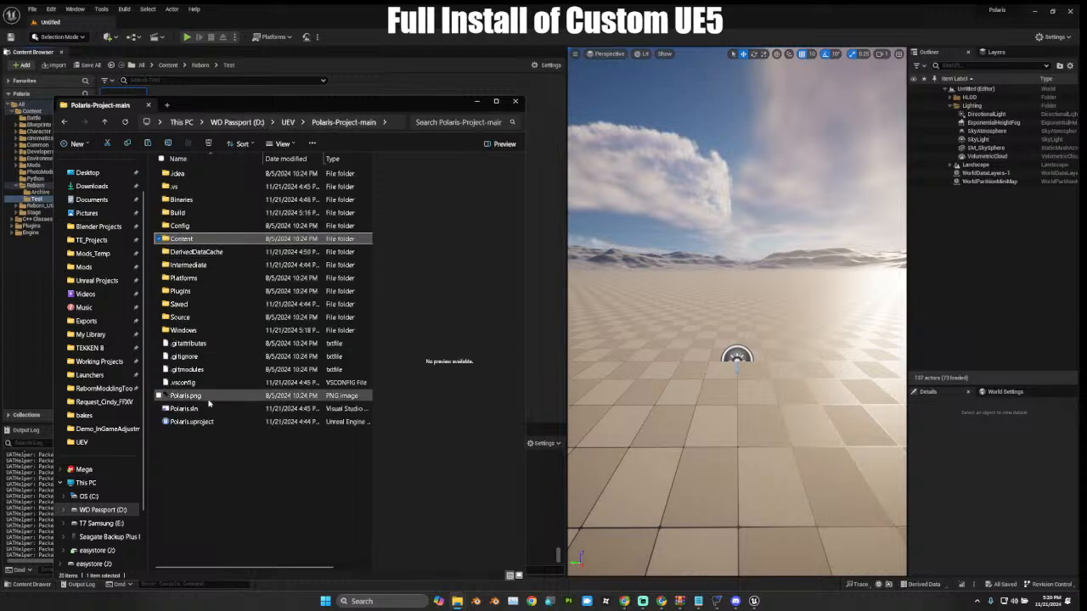
Open the packaged build's Windows/Polaris/Content/Paks folder to examine the generated pakchunk files.
double_click(212, 331)
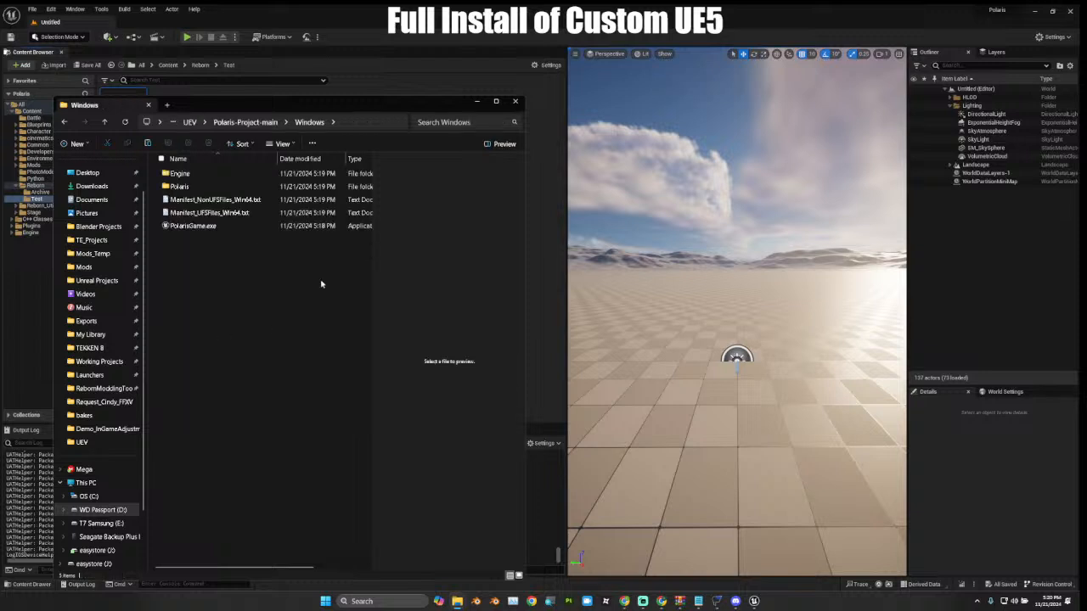
double_click(214, 186)
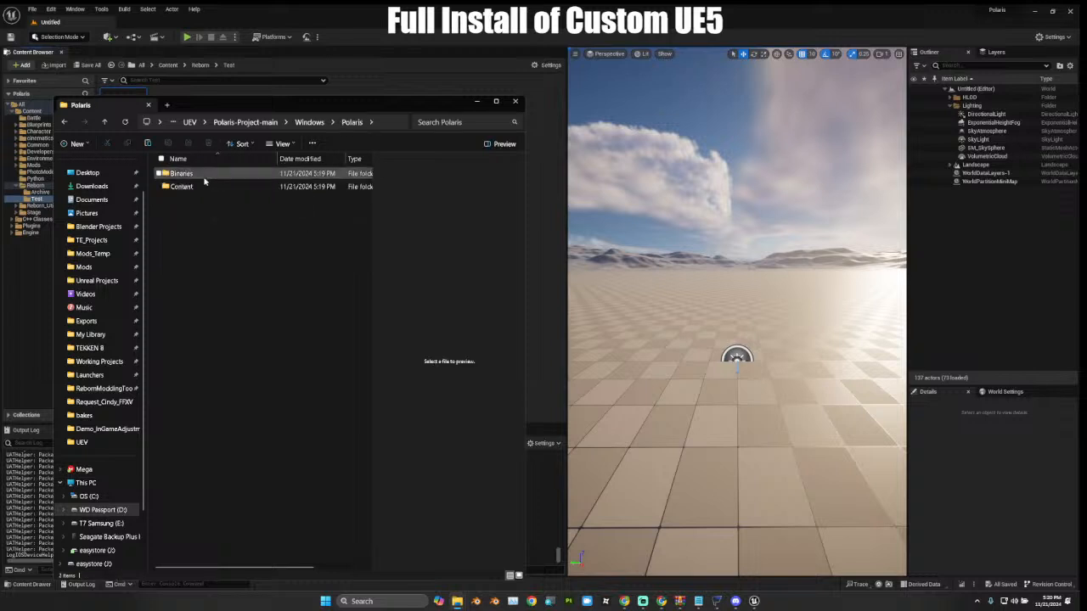
double_click(210, 187)
double_click(218, 177)
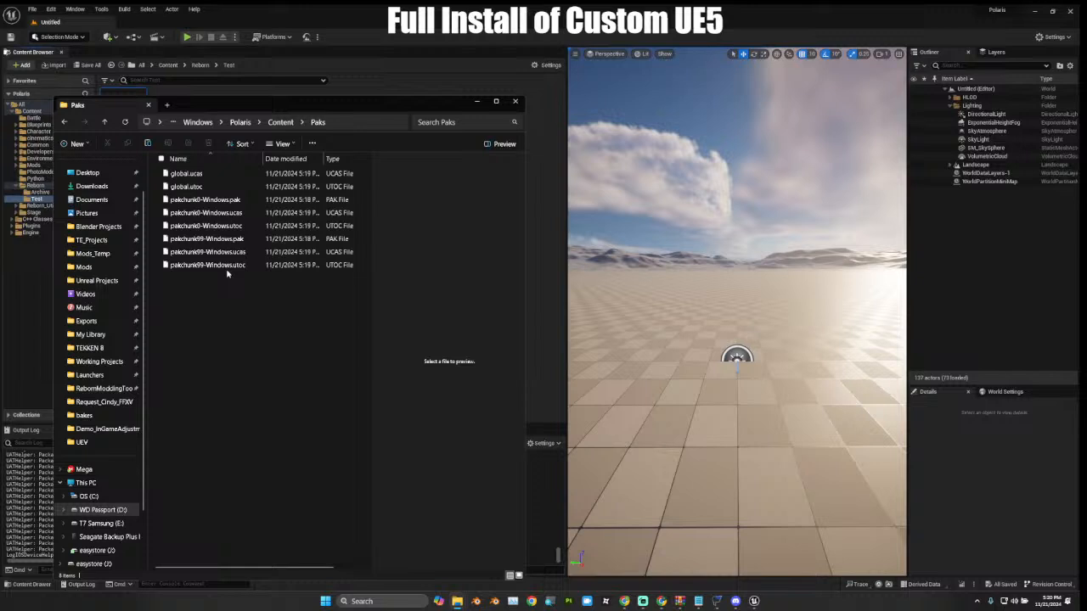
left_click_drag(286, 109, 650, 85)
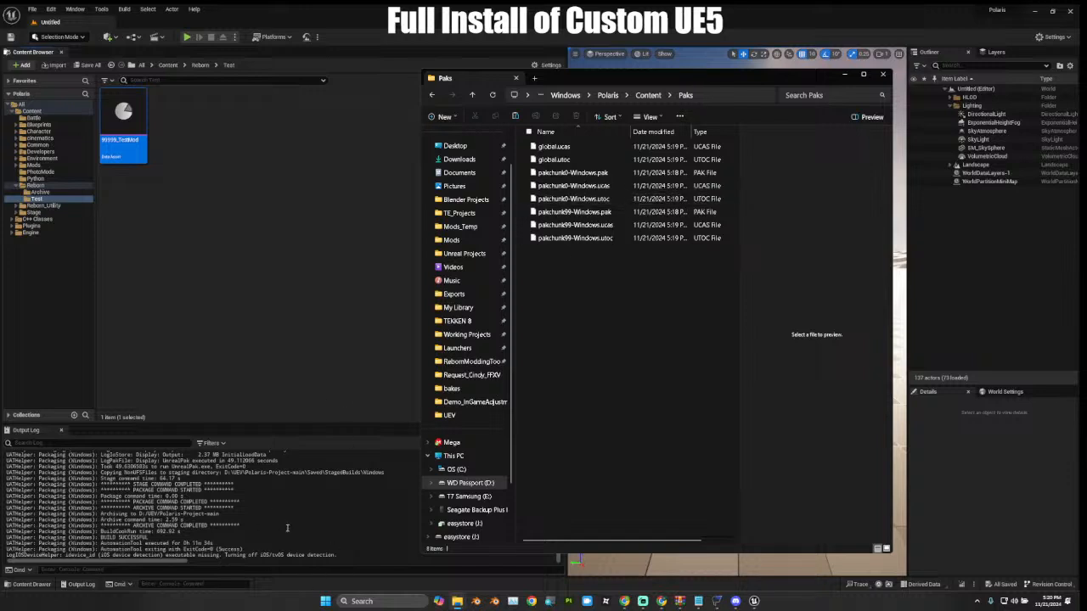
Open the 99999_TestMod data asset in Unreal Editor and change its Chunk ID to a four-digit number.
left_click(234, 272)
double_click(123, 128)
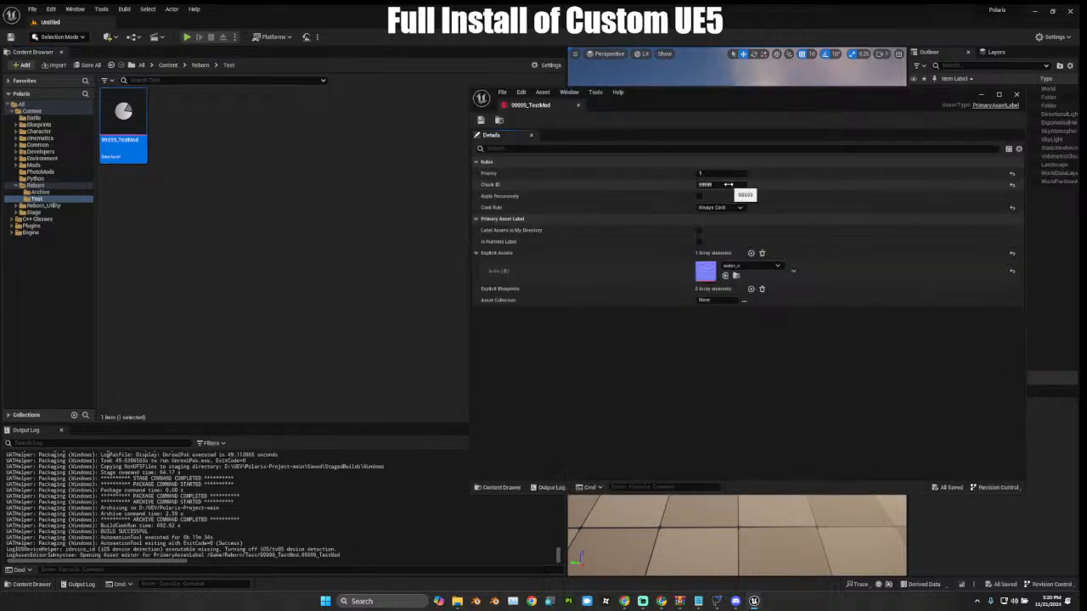
left_click_drag(742, 102, 505, 97)
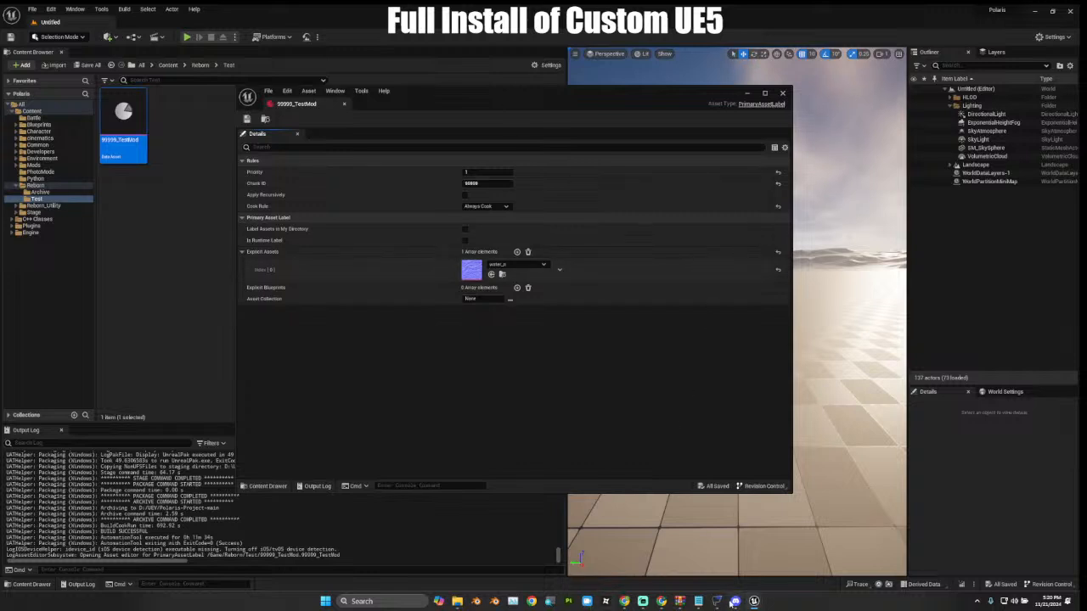
mouse_move(759, 606)
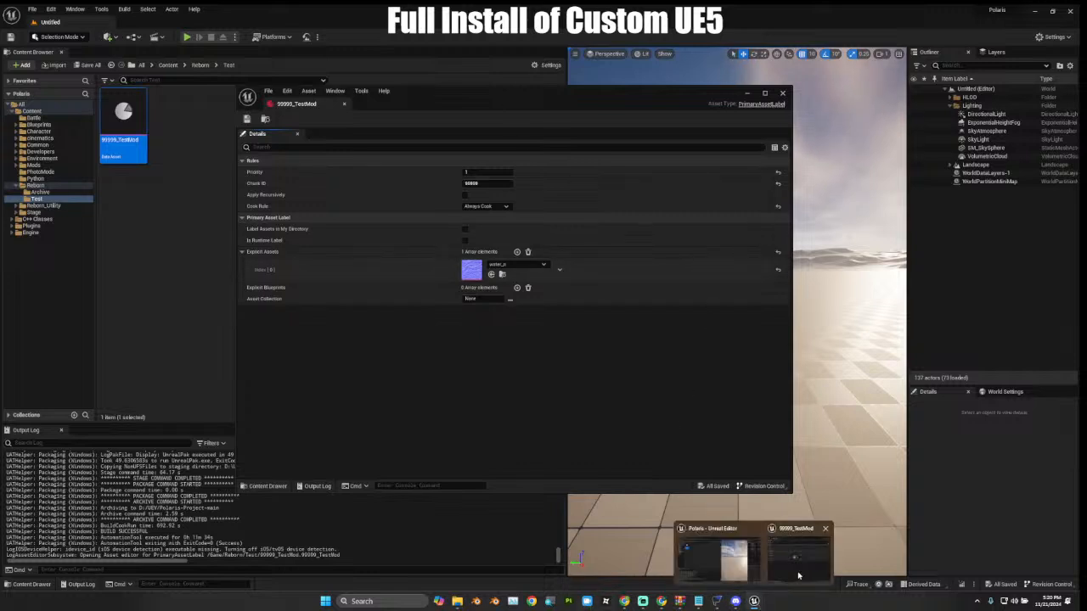
left_click(798, 575)
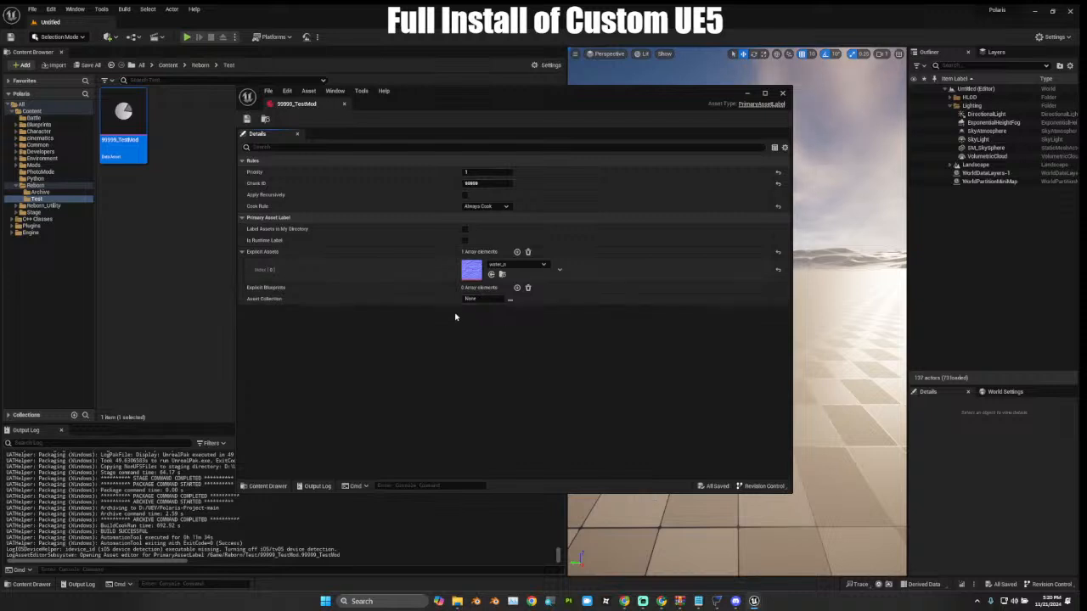
left_click(488, 184)
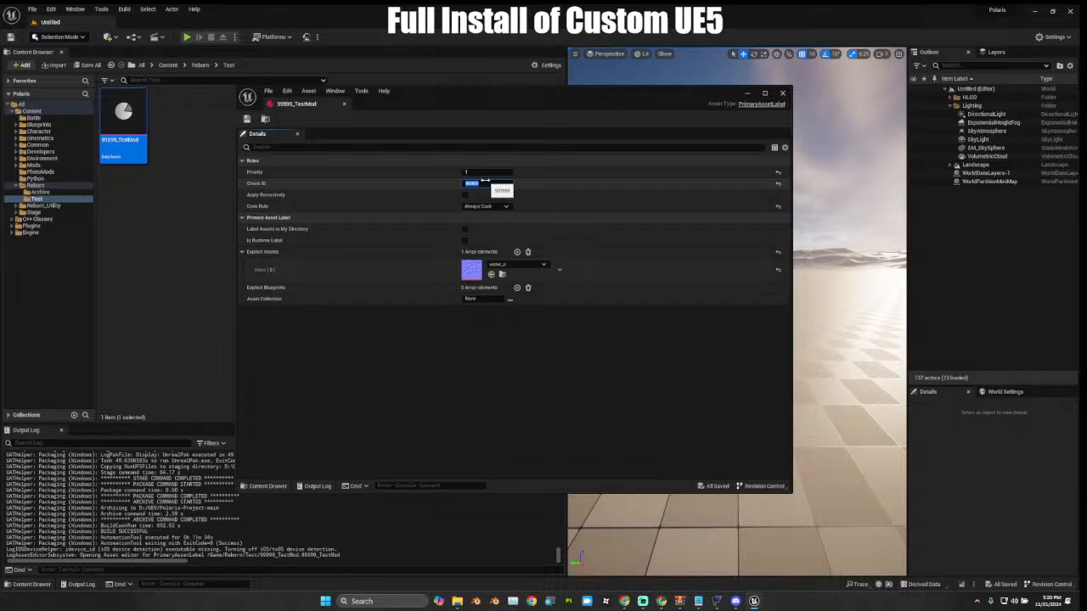
type("6")
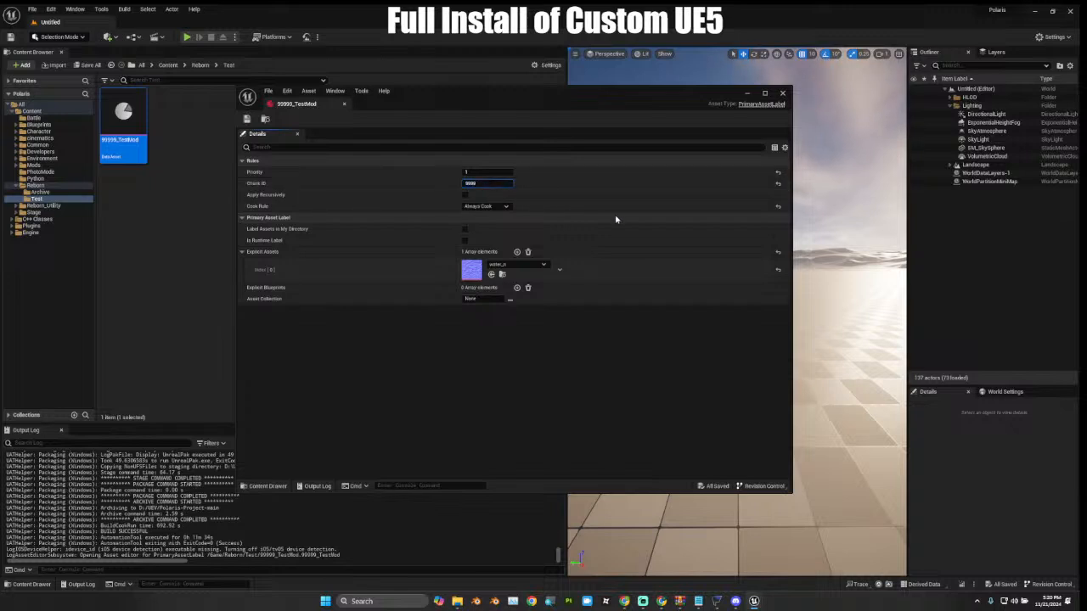
left_click(614, 218)
left_click(242, 218)
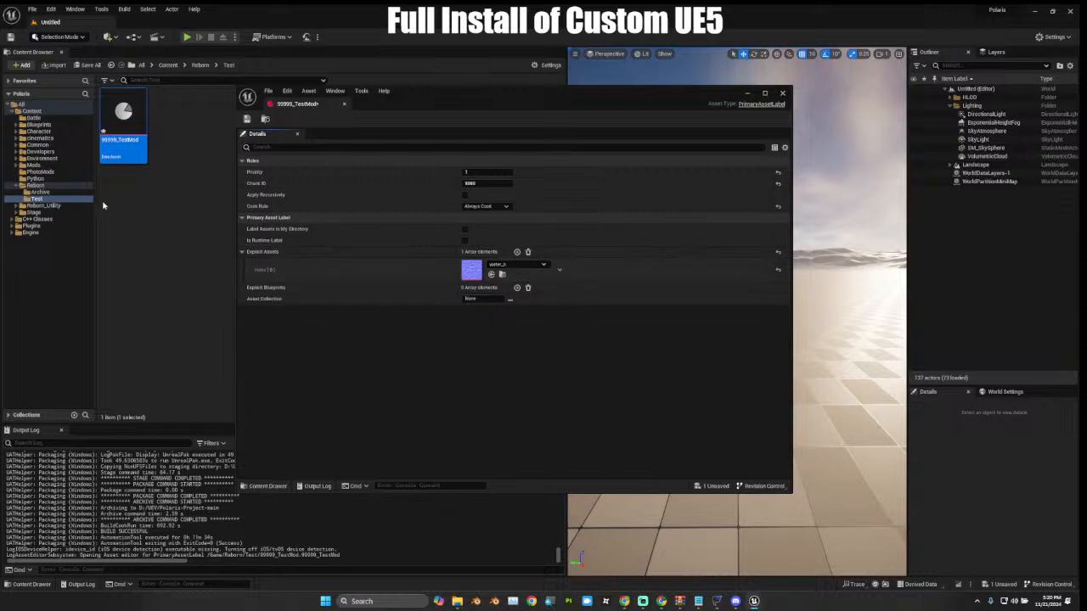
Replace the explicit asset at index 0 with T_Alpha0_Dummy from Common/Textures, and save and close the 99999_TestMod data asset.
left_click(17, 145)
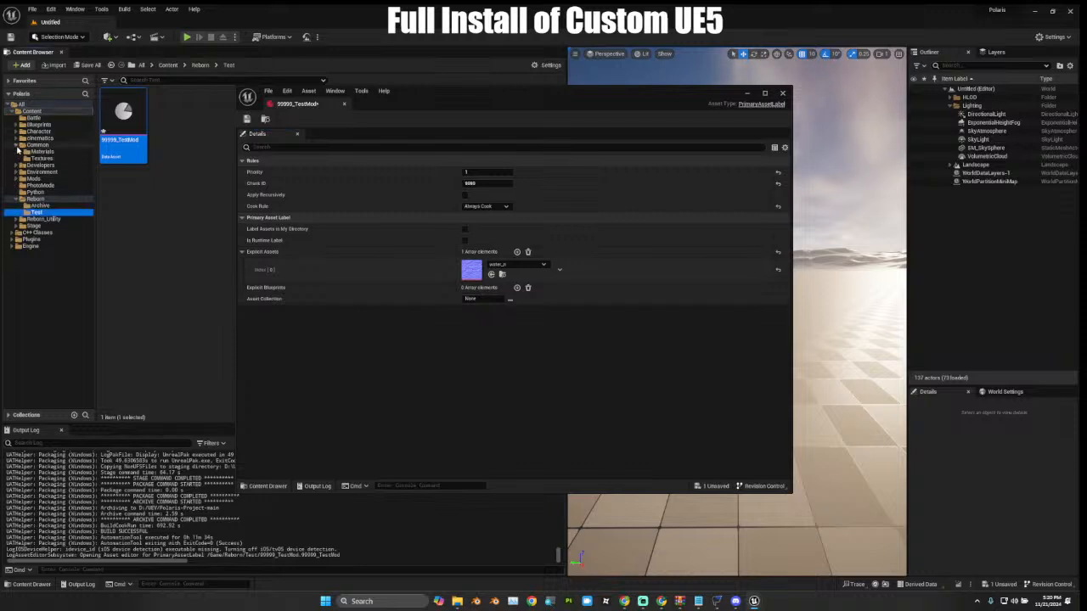
left_click(42, 158)
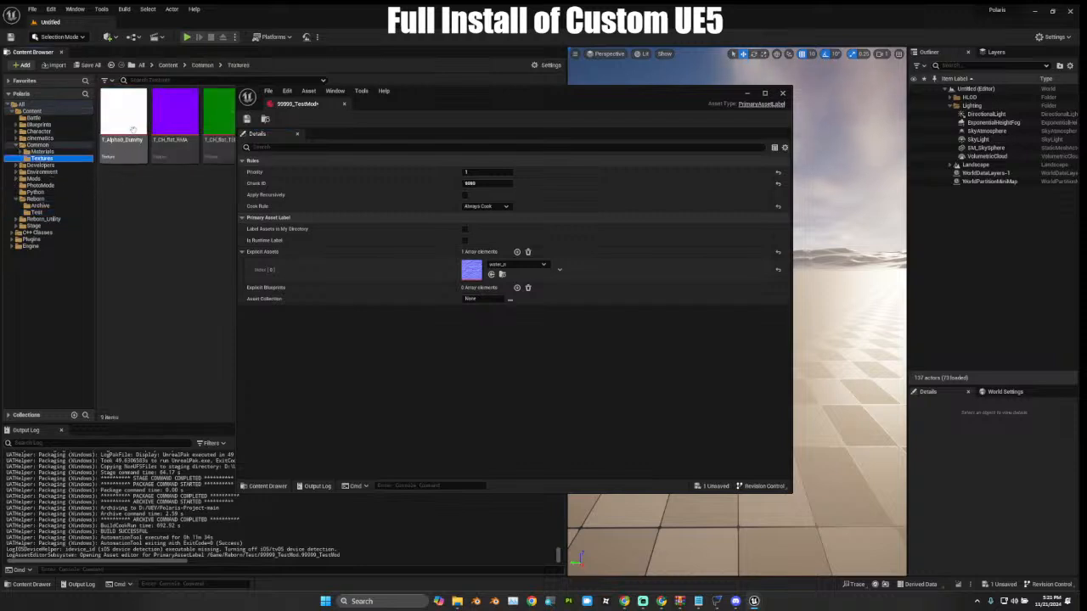
left_click_drag(124, 119, 472, 273)
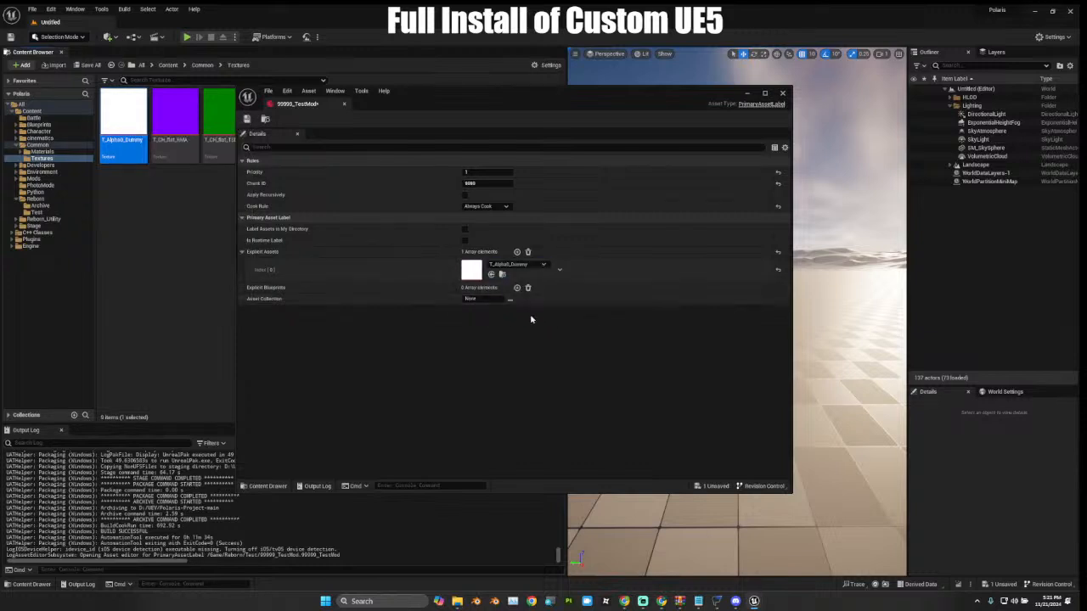
left_click(247, 119)
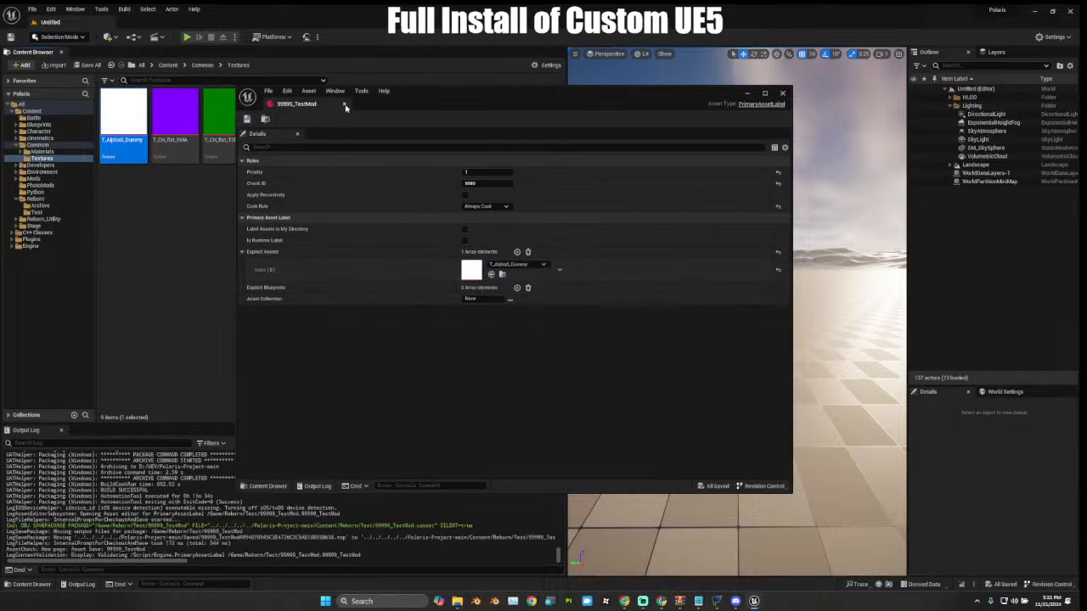
left_click(344, 103)
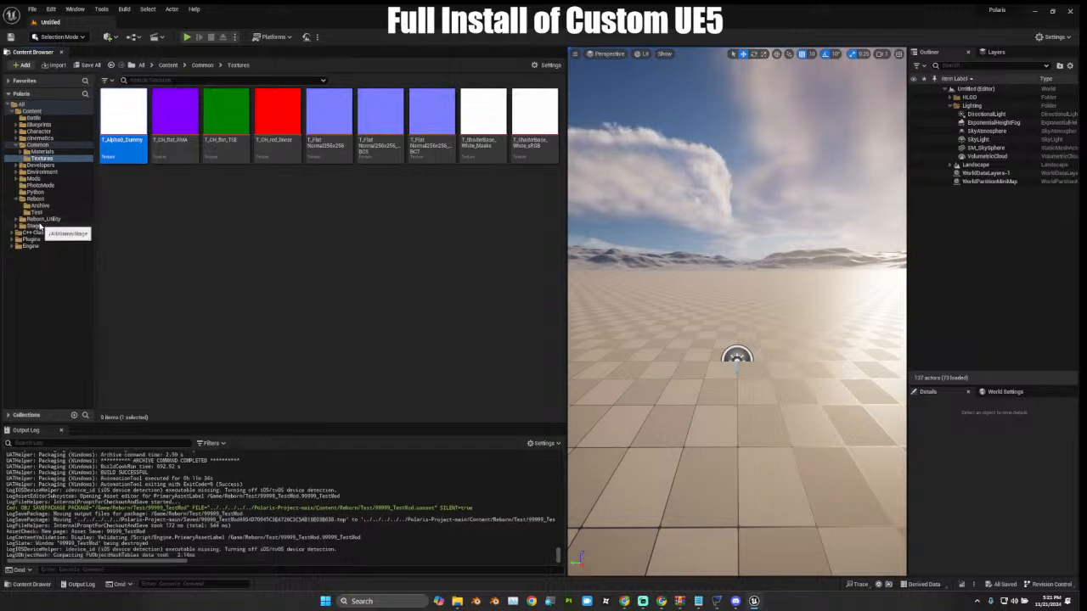
Start packaging the project for Windows with Polaris-Project-main as the output folder.
left_click(274, 37)
mouse_move(289, 101)
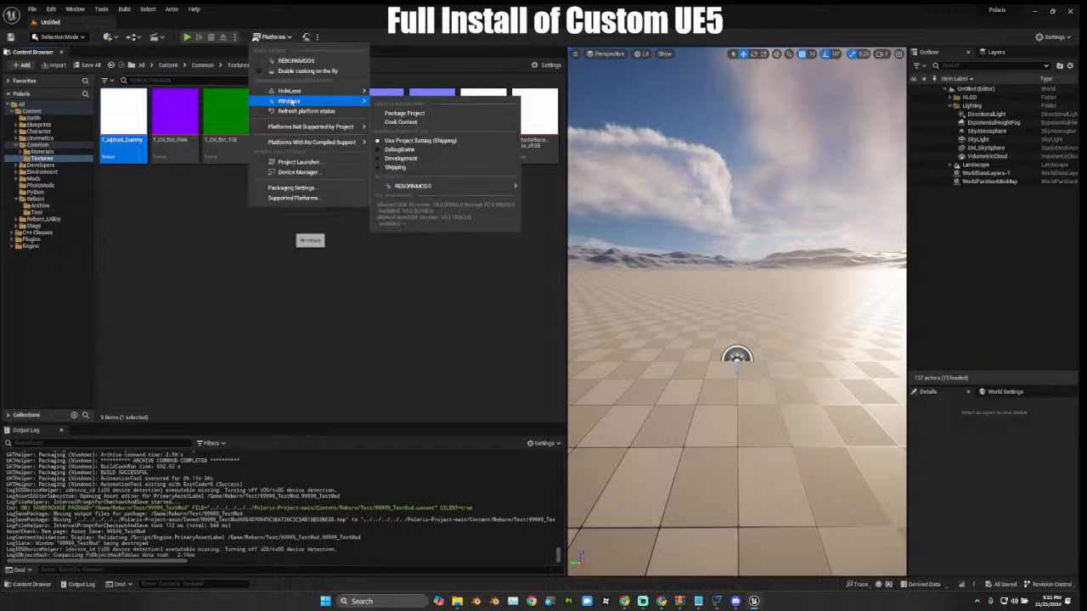
left_click(430, 113)
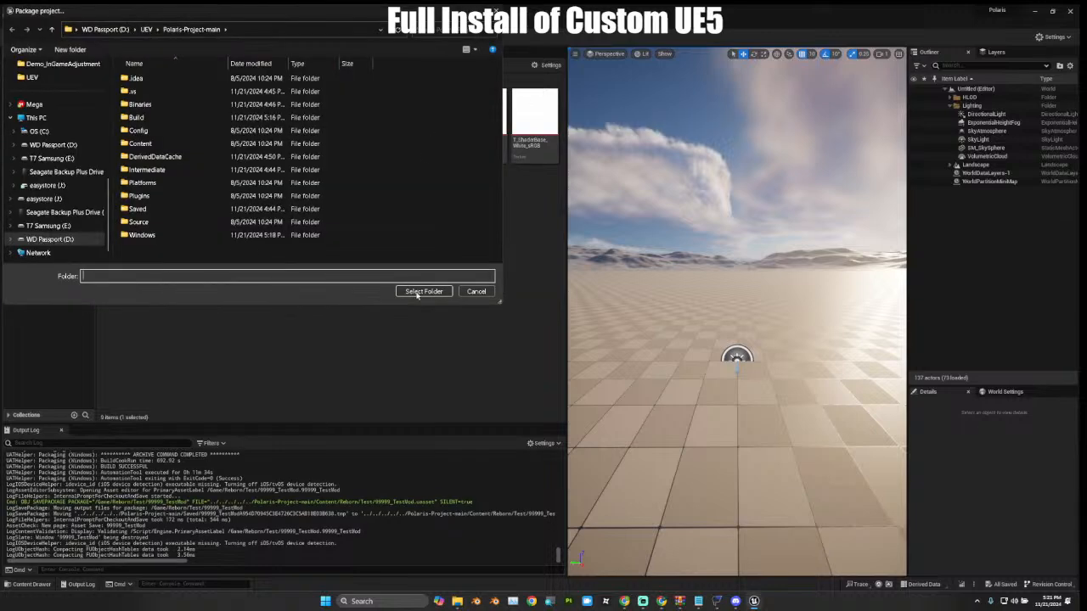
left_click(424, 291)
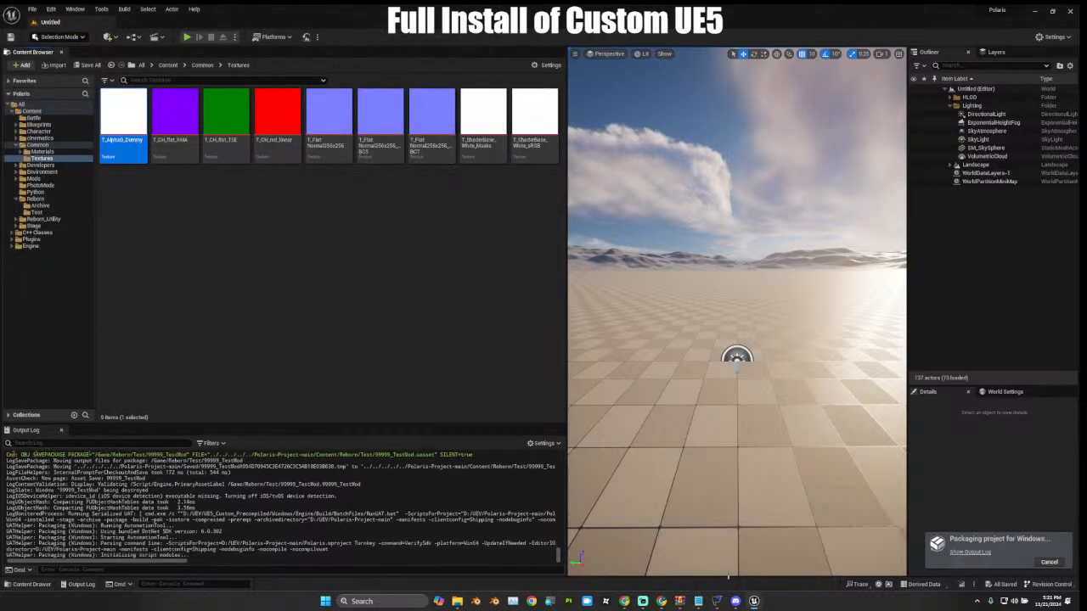
Check the pakchunk files in the Paks folder, and cancel the running Windows packaging in Unreal Editor.
mouse_move(457, 601)
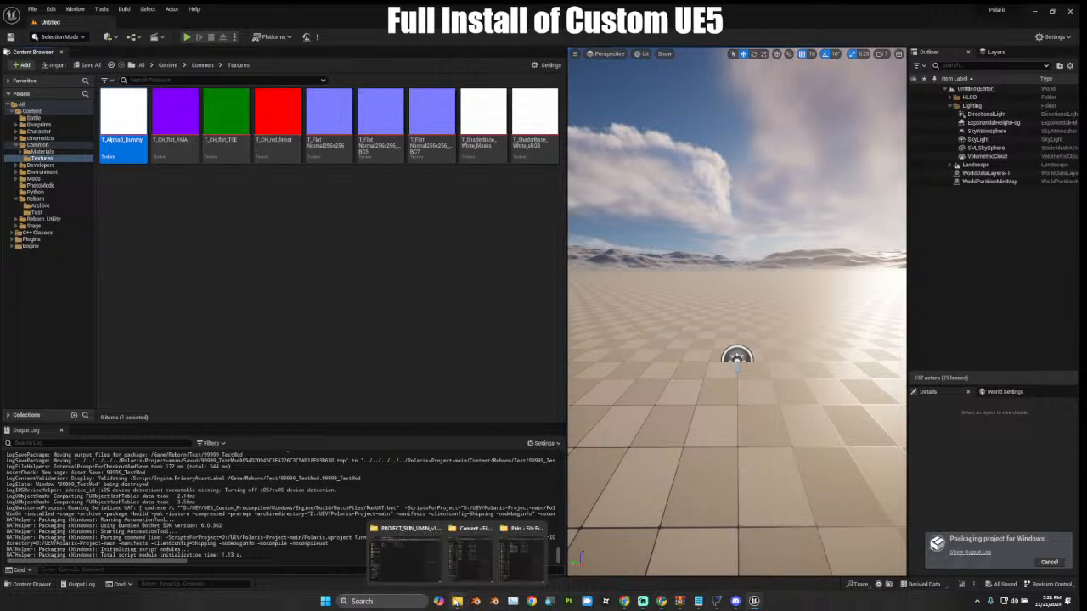
left_click(520, 561)
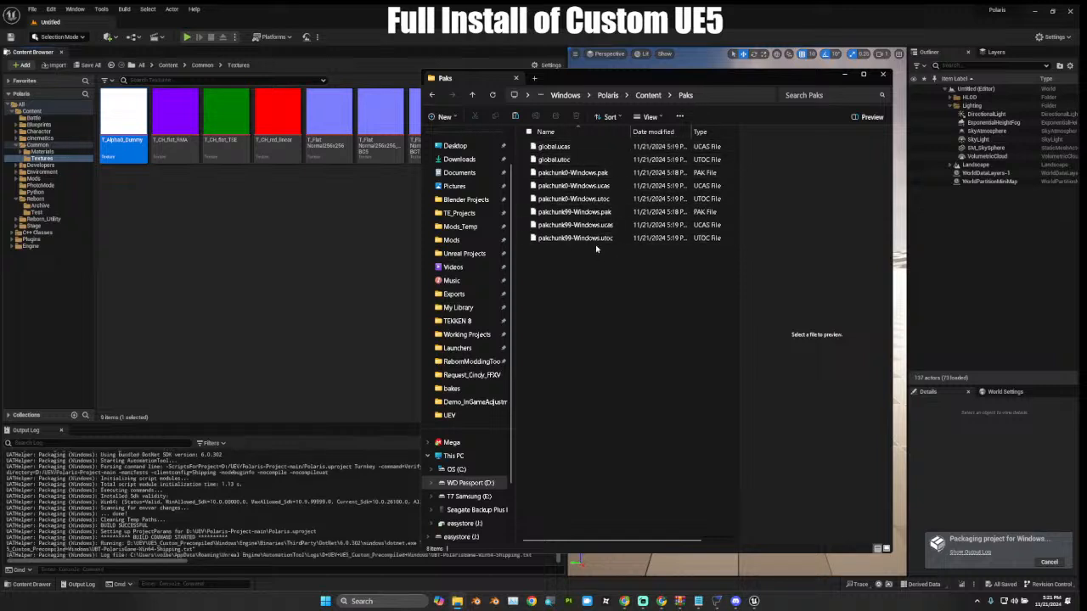
left_click(261, 400)
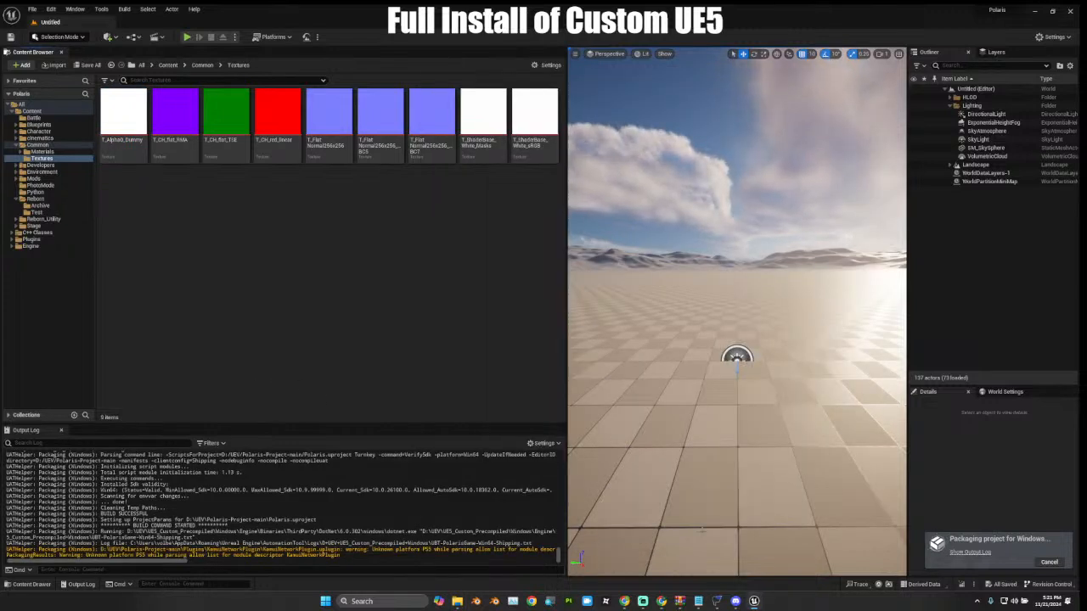
left_click(1050, 562)
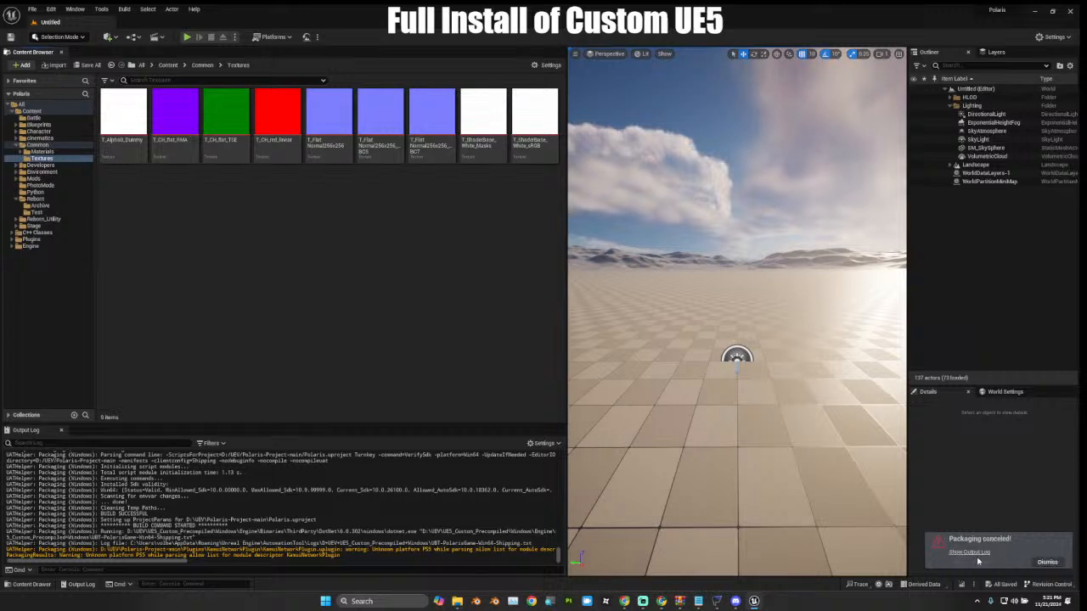
left_click(1047, 563)
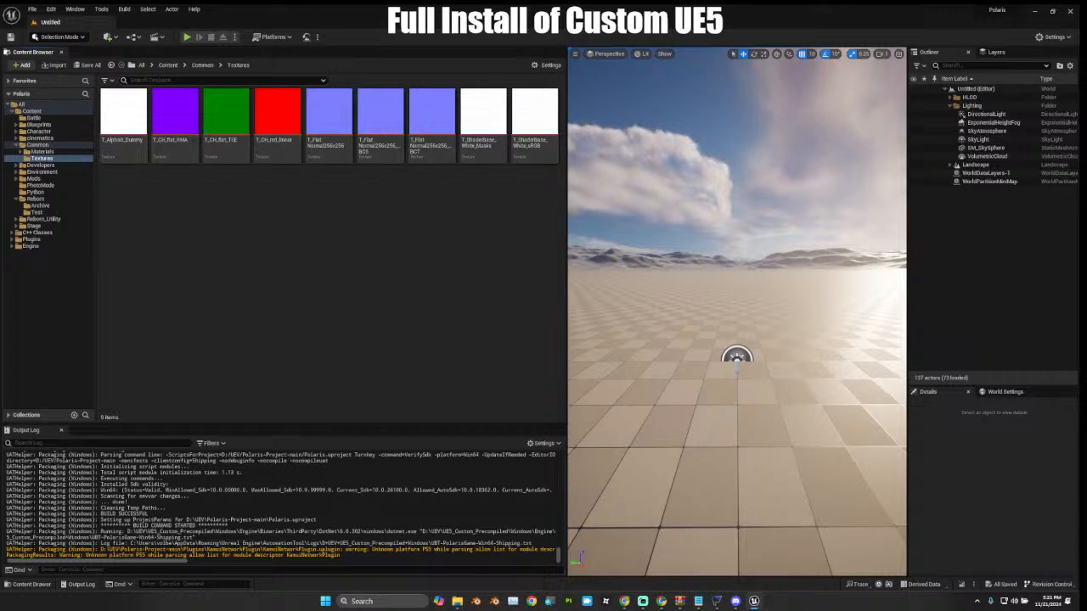
Bring up the project's Content folder in File Explorer, and open the AdditionalStuffForUE5 folder in the other Explorer window.
mouse_move(460, 602)
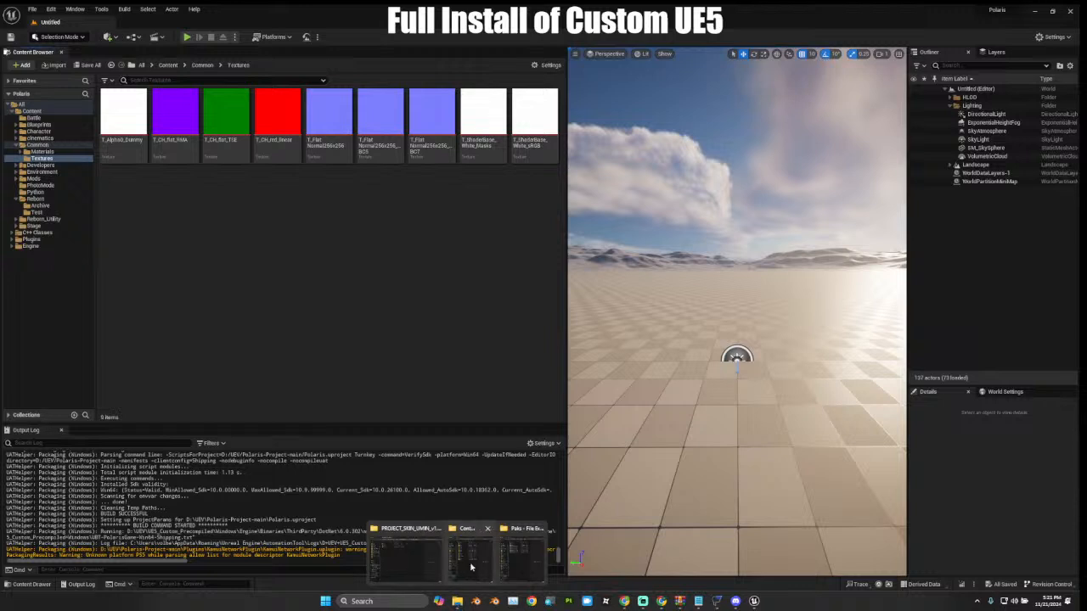
left_click(525, 556)
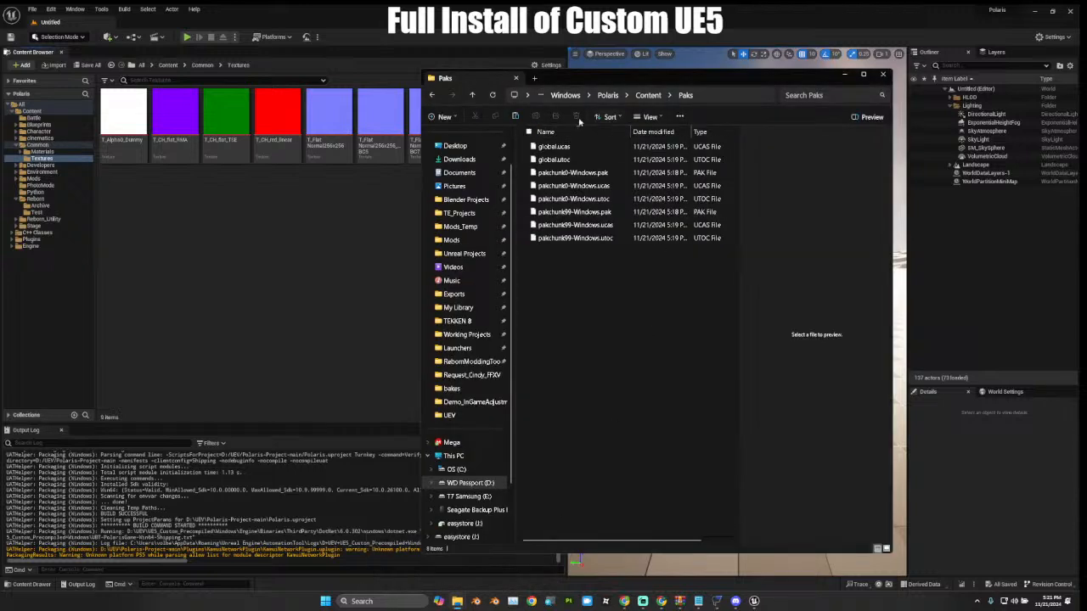
mouse_move(438, 598)
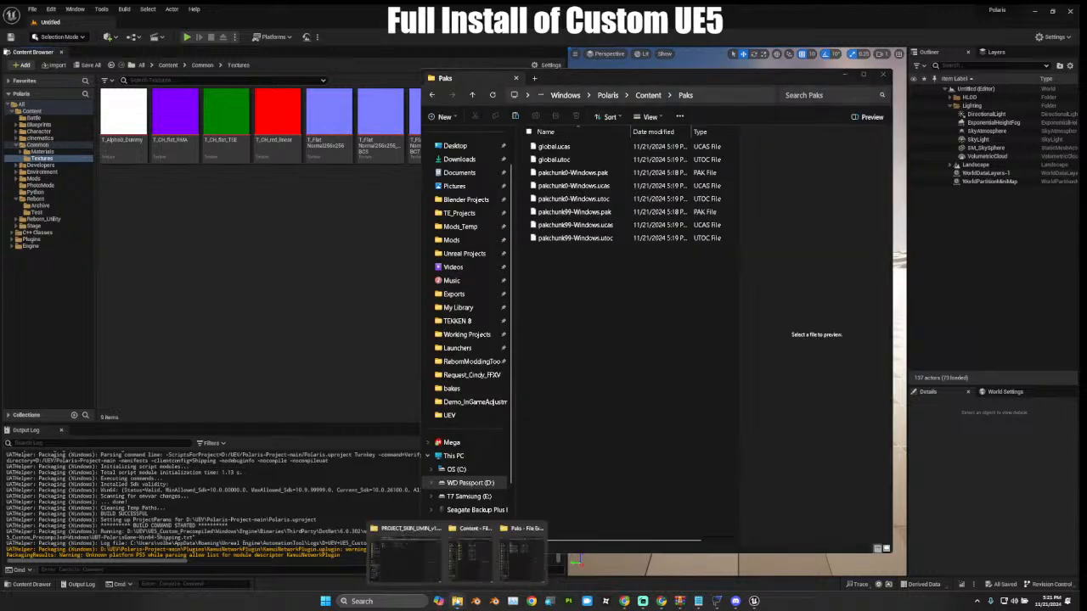
left_click(476, 557)
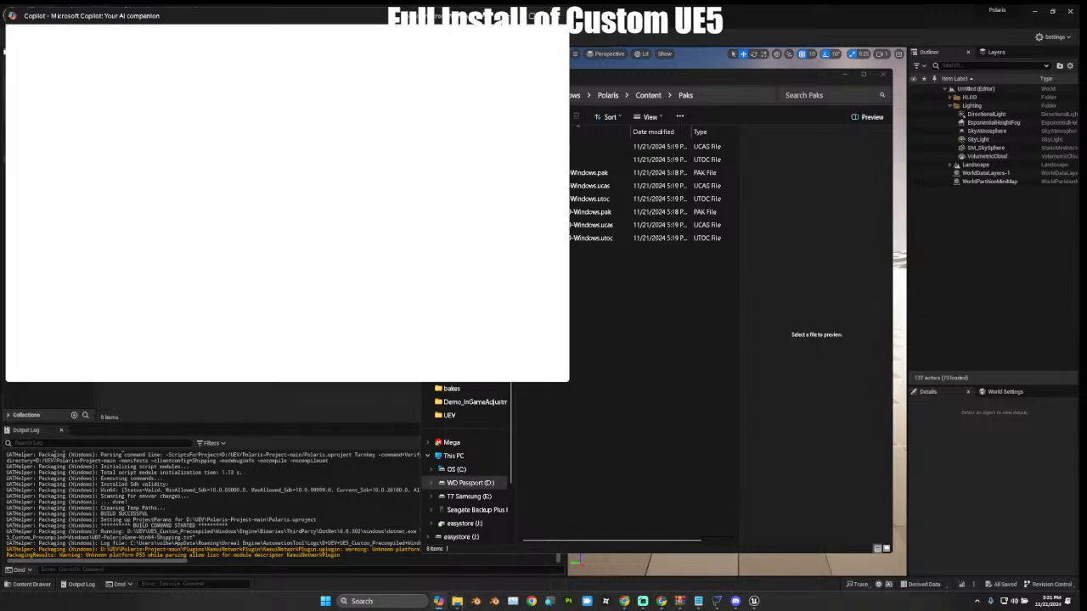
left_click(554, 17)
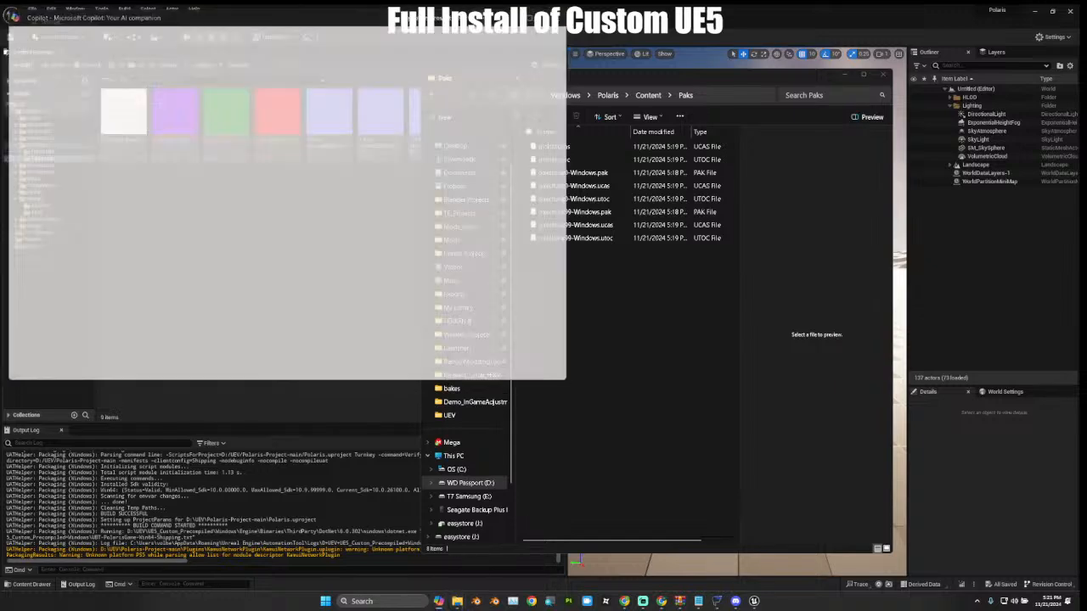
mouse_move(456, 601)
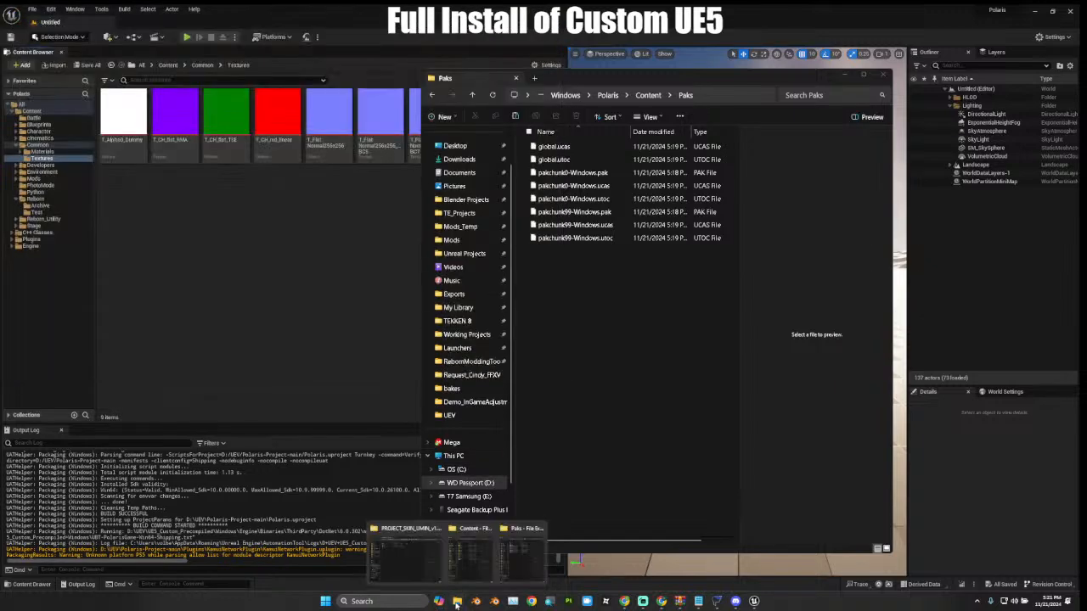
left_click(472, 567)
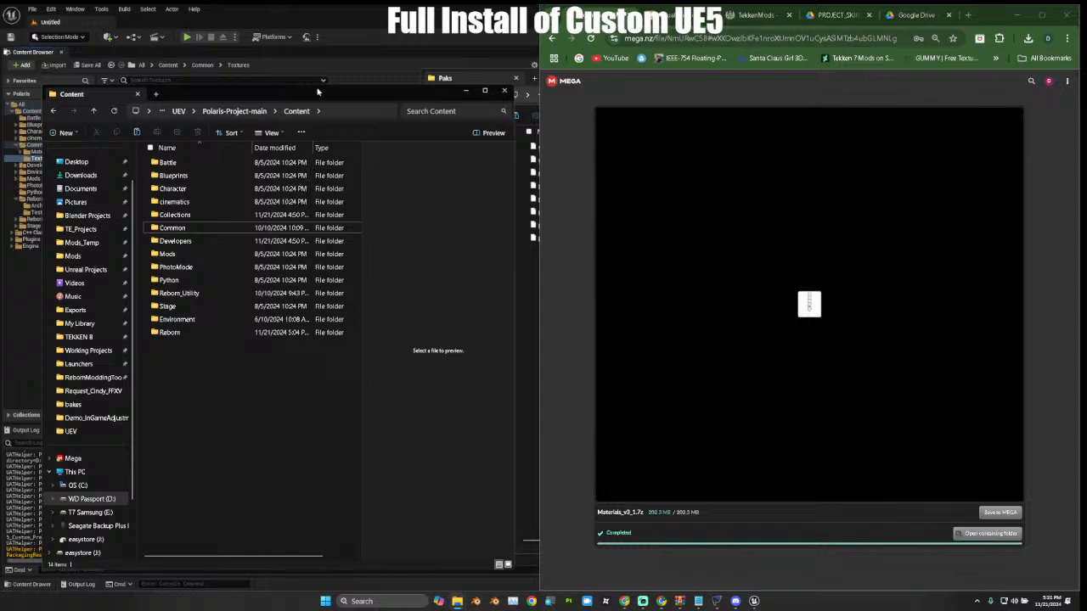
mouse_move(309, 94)
left_mouse_down()
mouse_move(754, 87)
mouse_move(313, 95)
mouse_move(324, 94)
left_mouse_up()
mouse_move(457, 601)
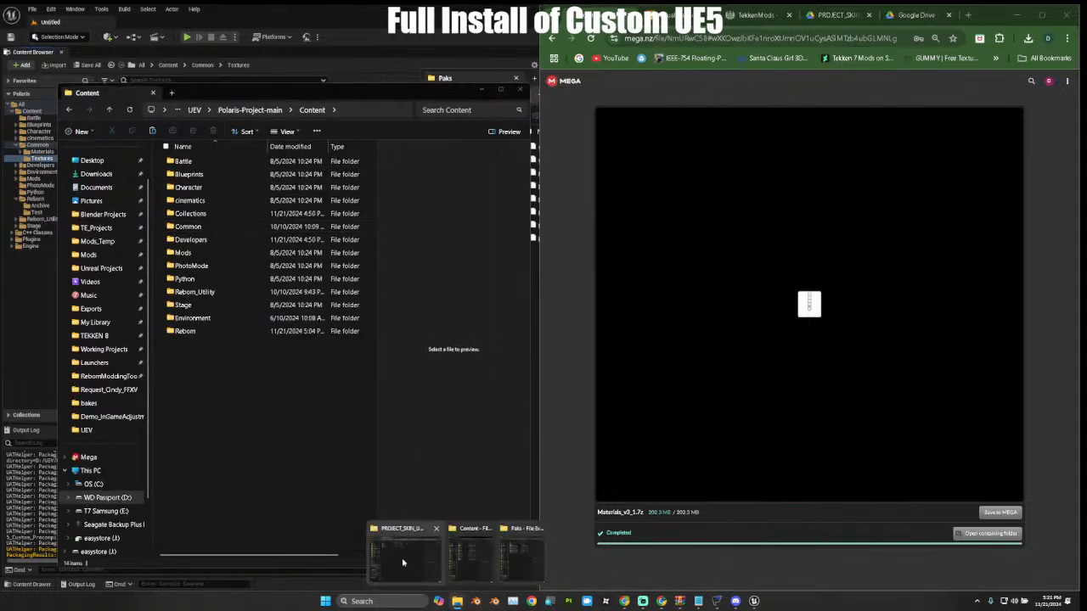
left_click(403, 548)
left_click(657, 181)
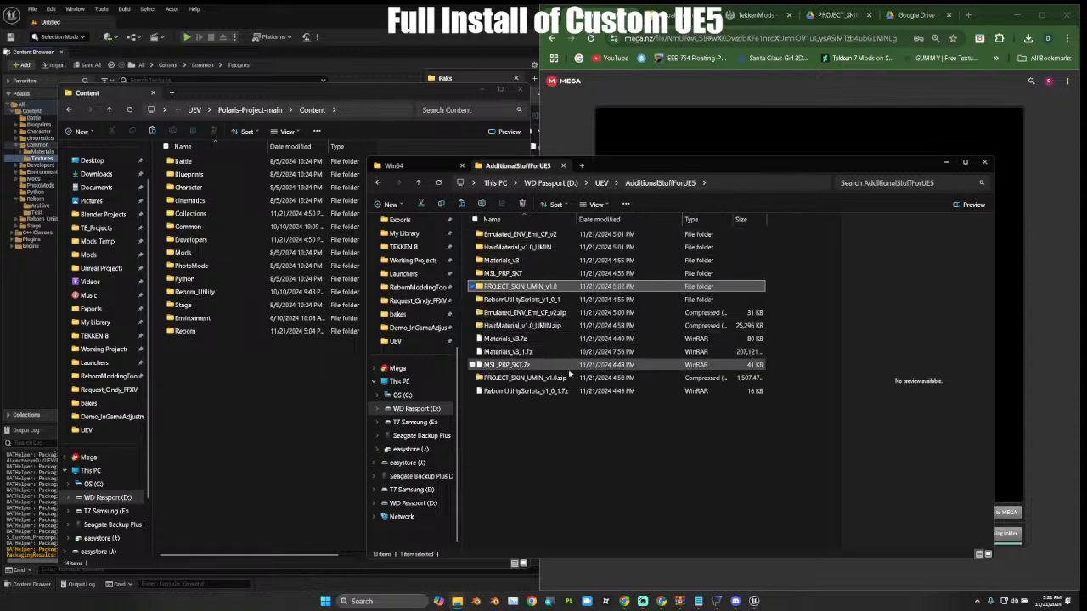
Extract the Materials_v3_1.7z archive into its own Materials_v3_1 folder with 7-Zip.
left_click(527, 352)
right_click(528, 353)
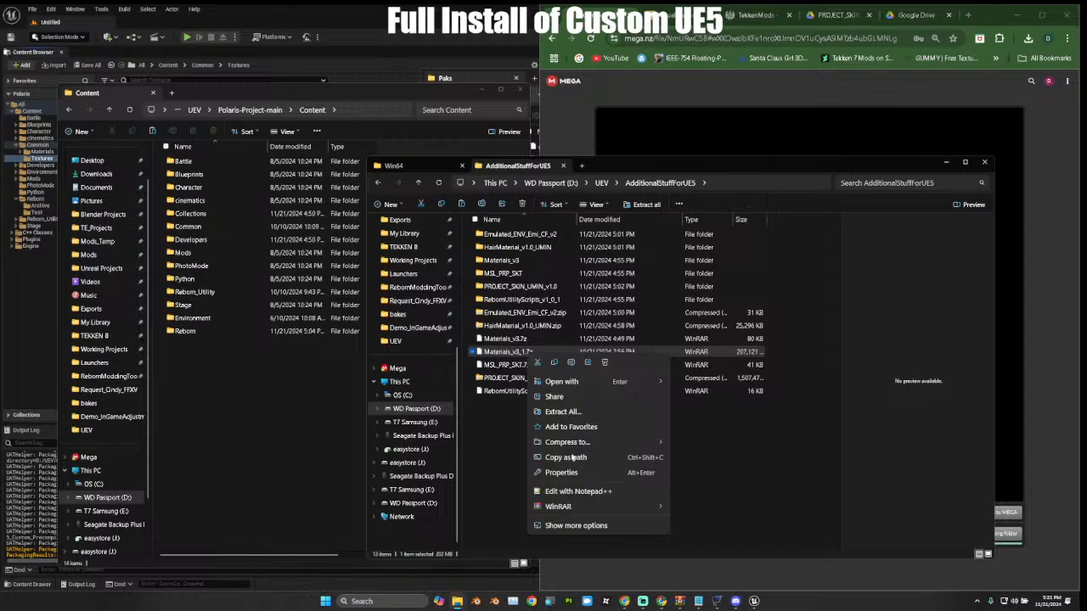
left_click(573, 526)
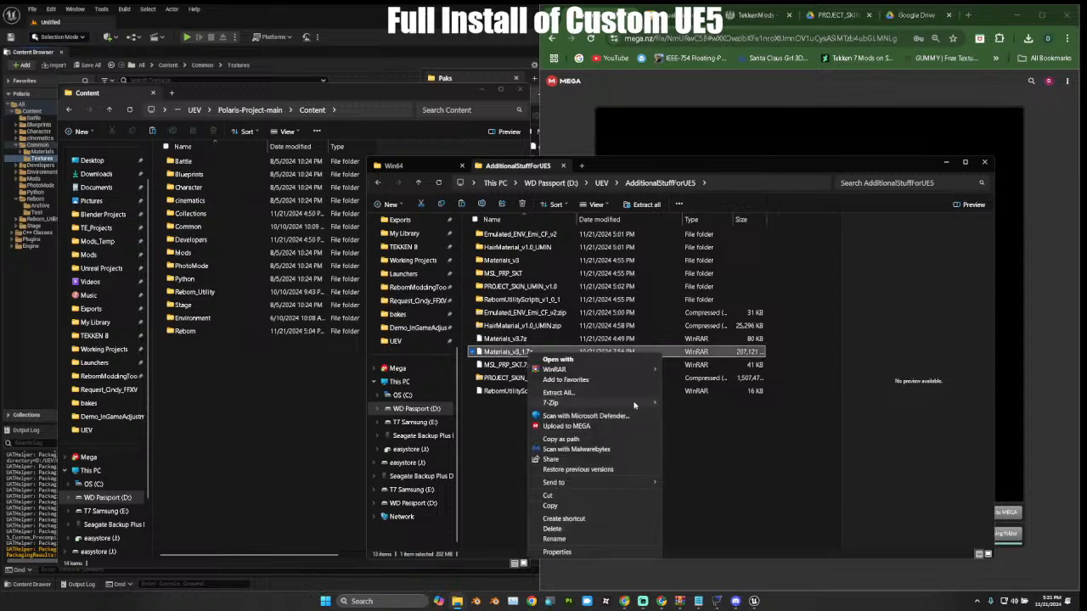
mouse_move(612, 403)
left_click(726, 444)
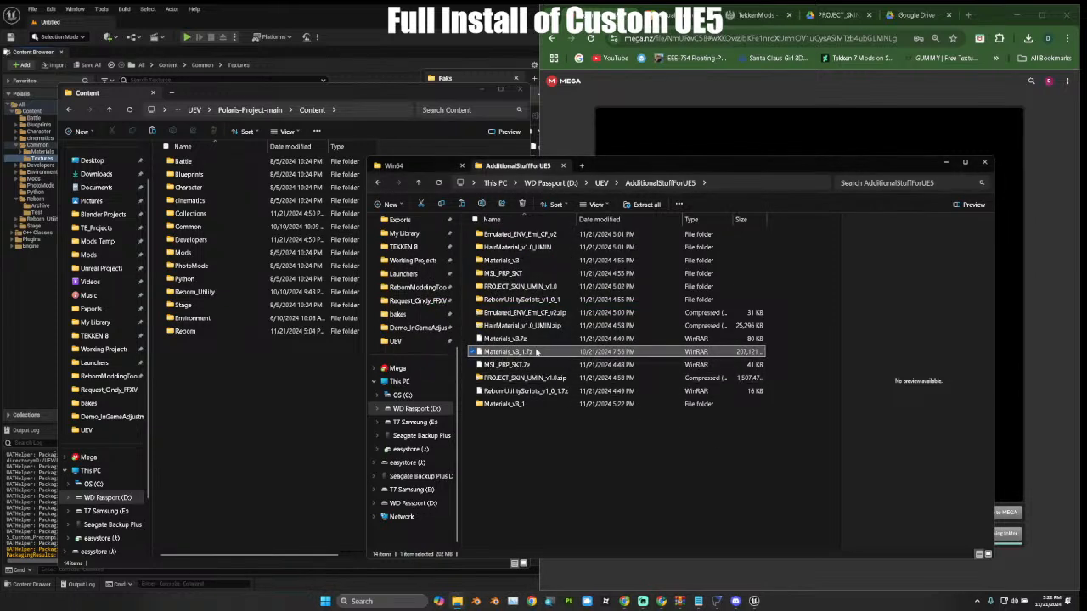
Open the extracted Materials_v3_1 folder and transfer its Content folder into the Polaris-Project-main Content folder.
double_click(522, 404)
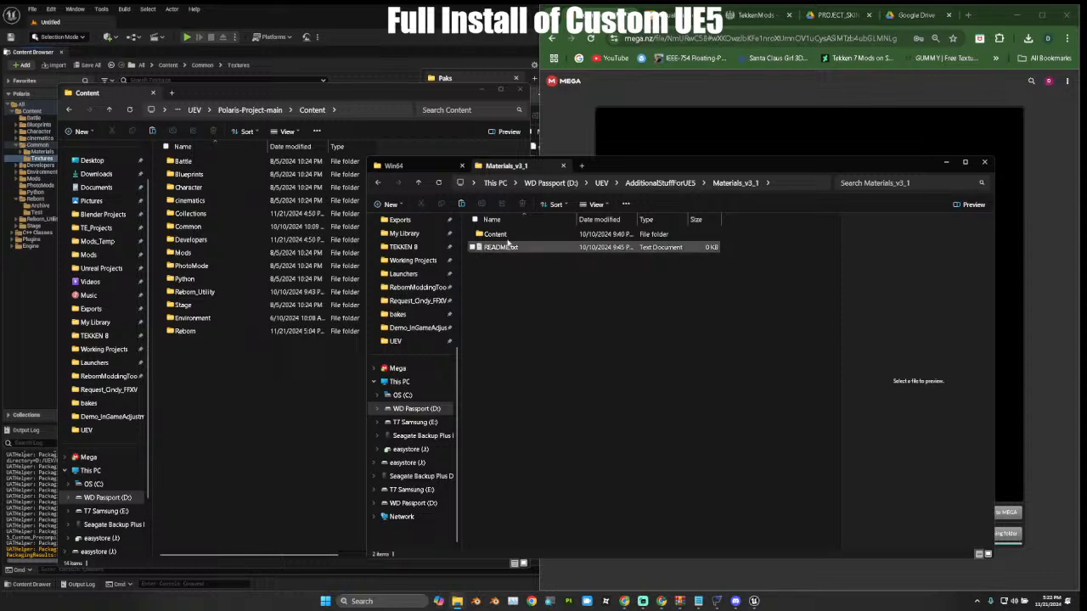
left_click(510, 237)
right_click(509, 237)
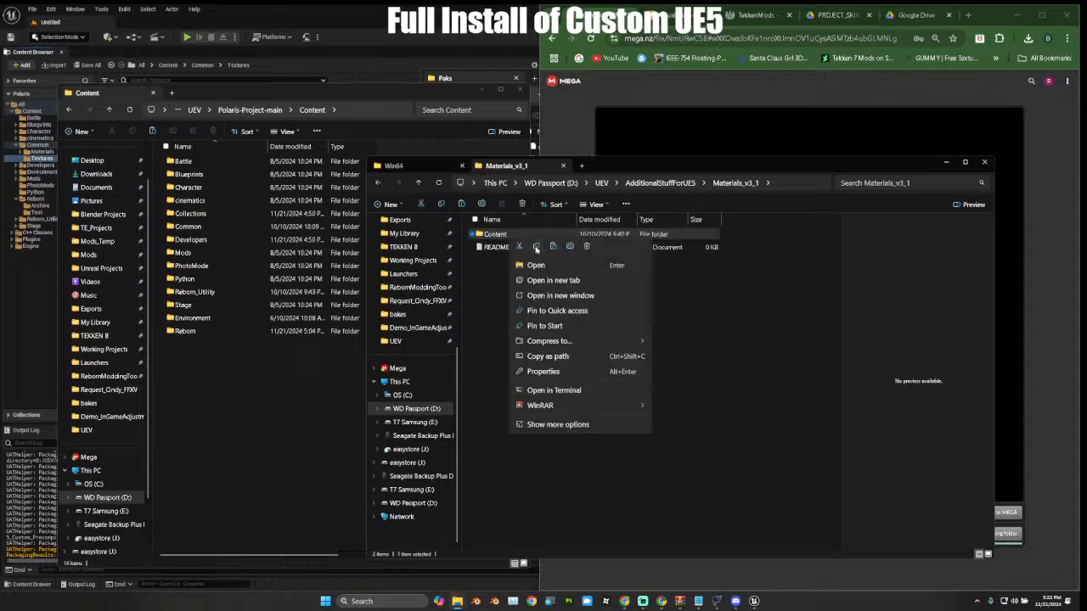
left_click(536, 247)
left_click(269, 406)
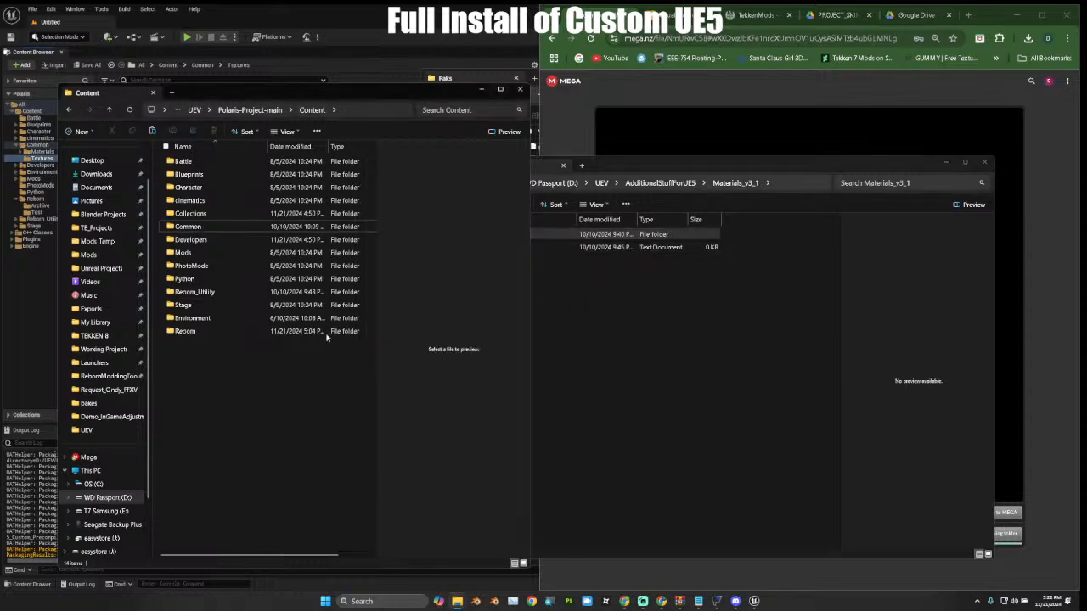
left_click(640, 336)
left_click_drag(498, 237, 253, 384)
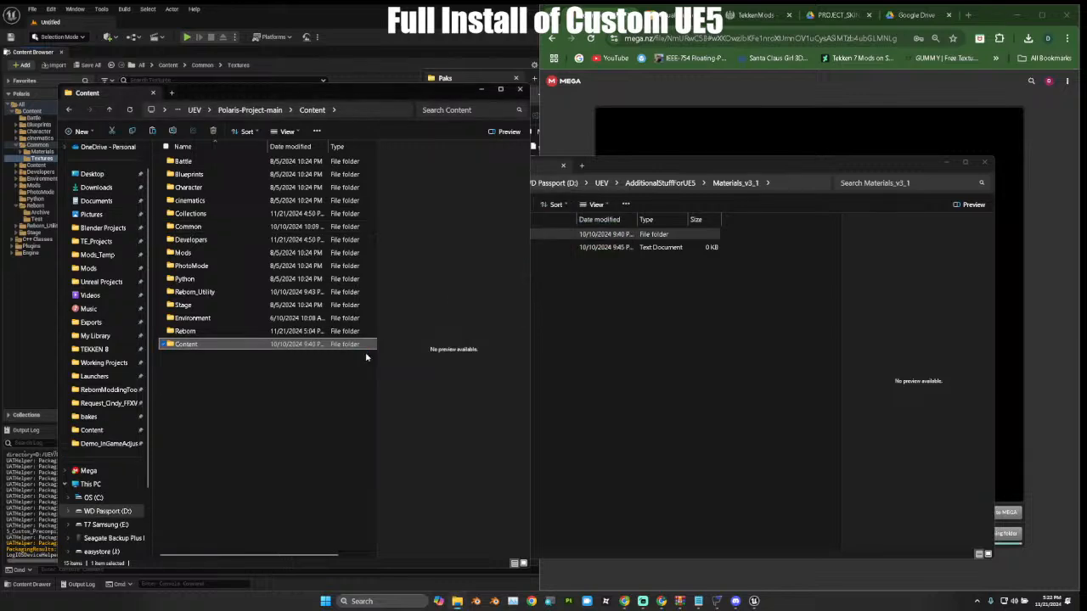
Return to Unreal Editor and import the detected changes to the source content files.
left_click(386, 64)
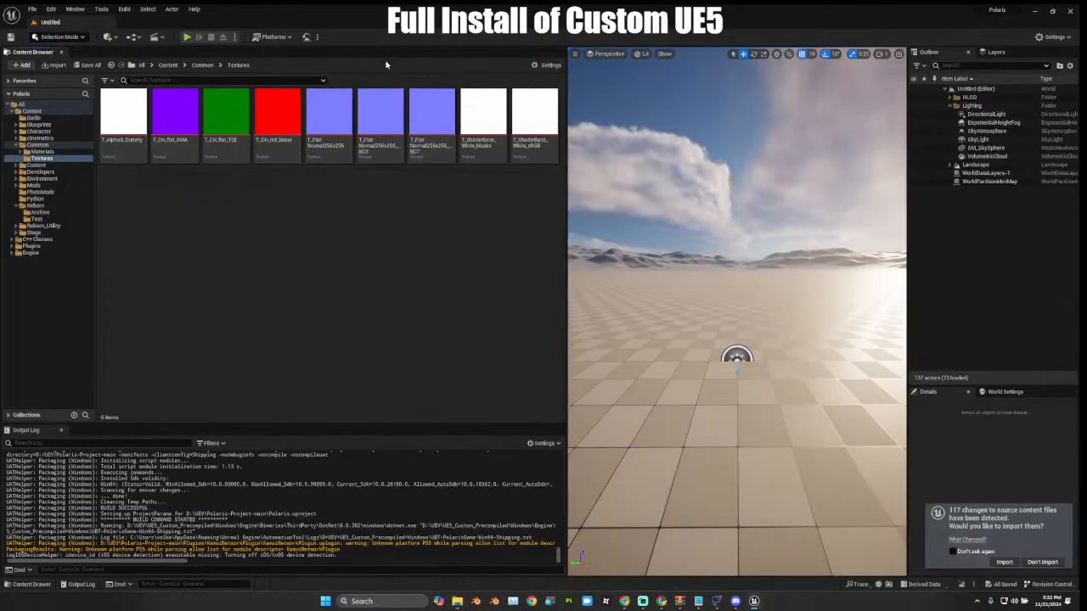
left_click(1005, 563)
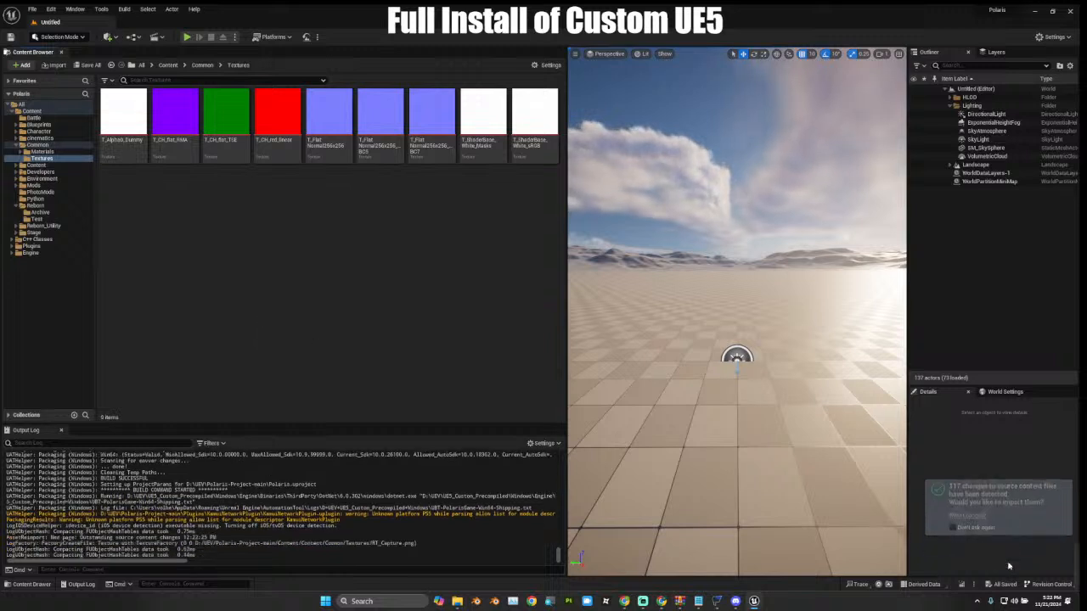
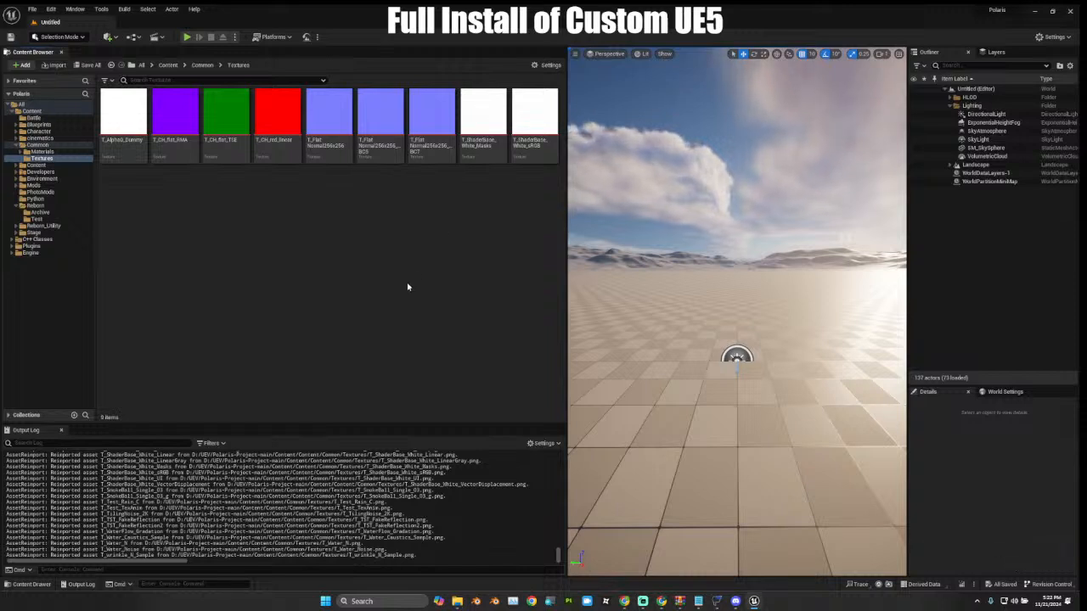
Examine the Common folder with its Materials and Textures subfolders, and the nested Content folder, in the Content Browser.
left_click(41, 152)
left_click(38, 160)
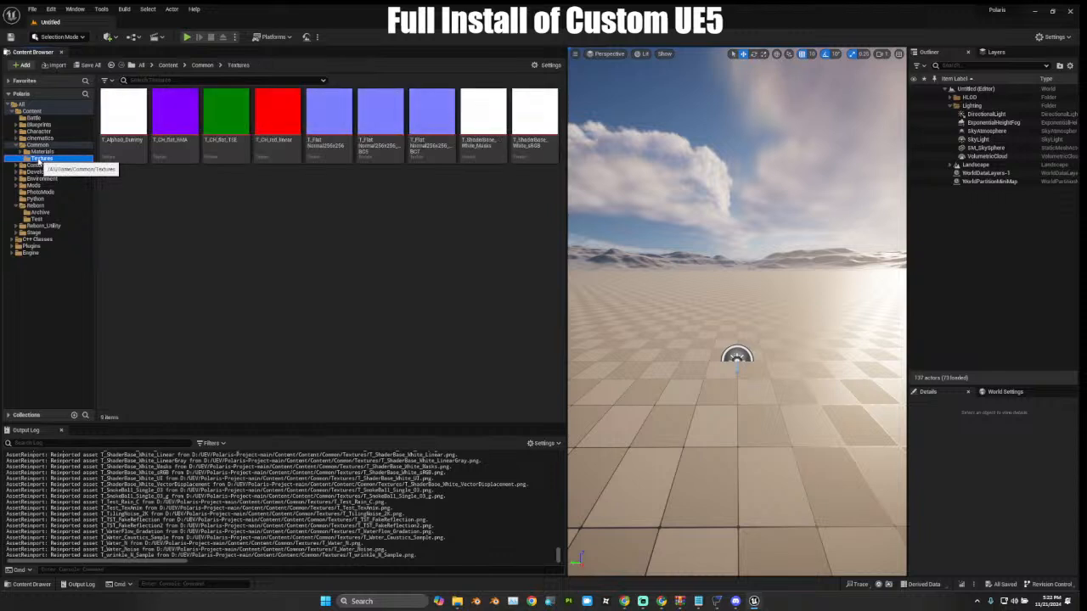
left_click(15, 145)
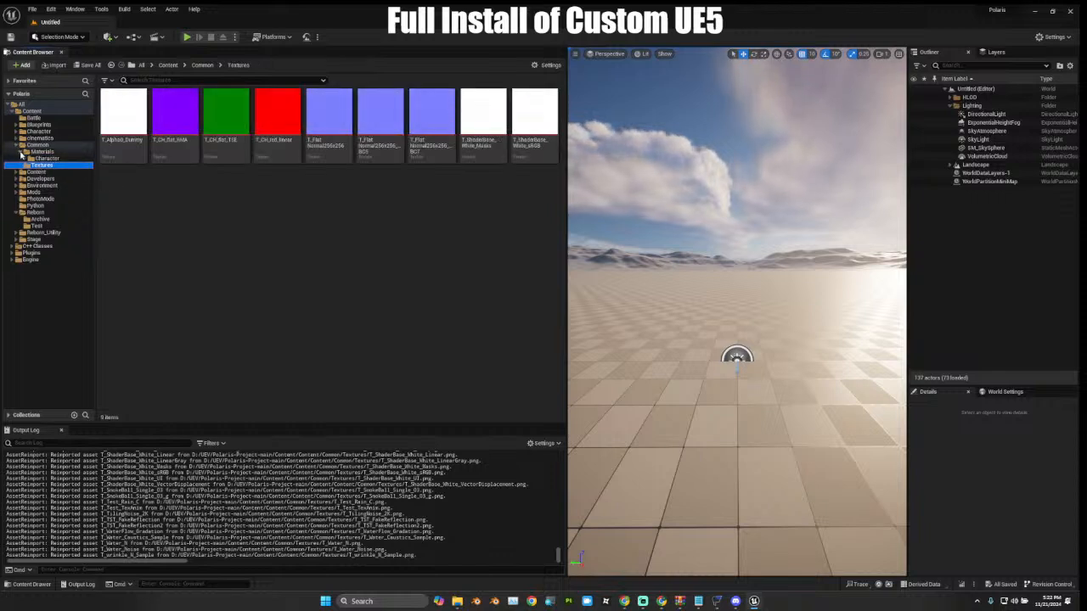
left_click(15, 145)
left_click(31, 146)
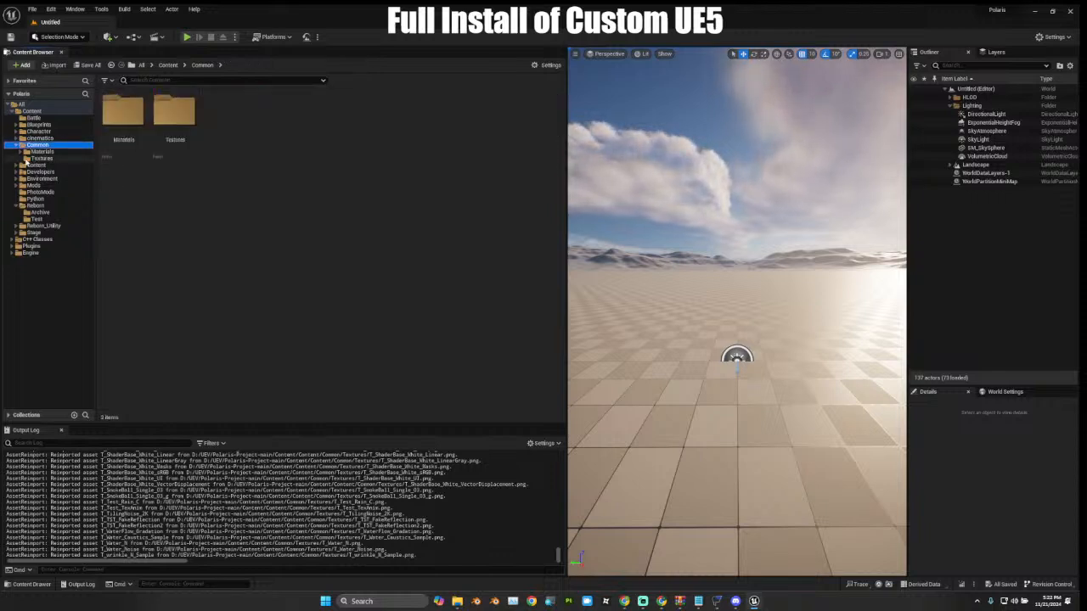
left_click(27, 159)
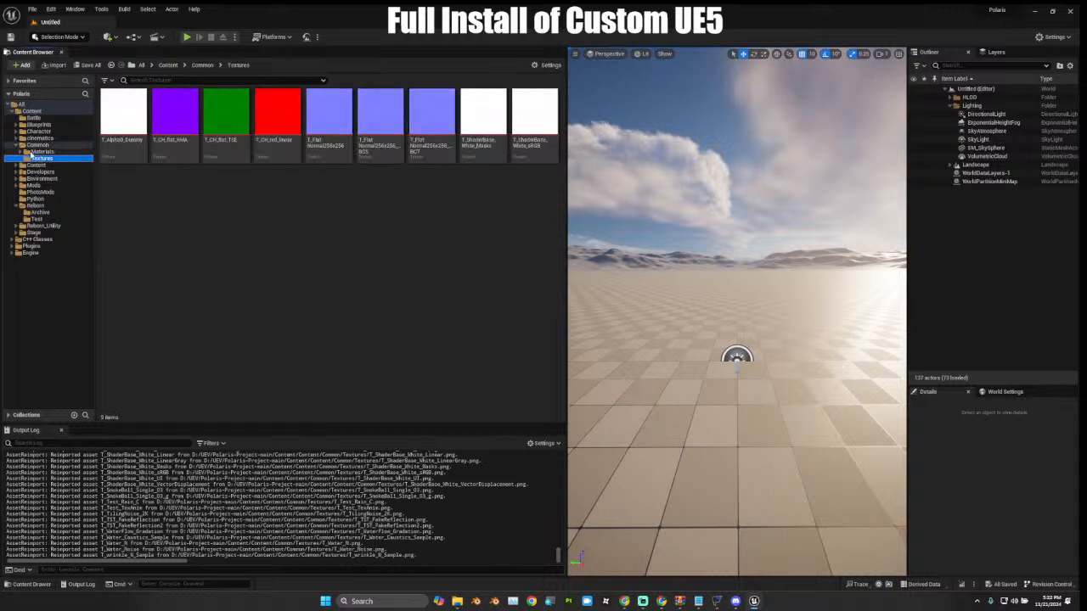
left_click(19, 152)
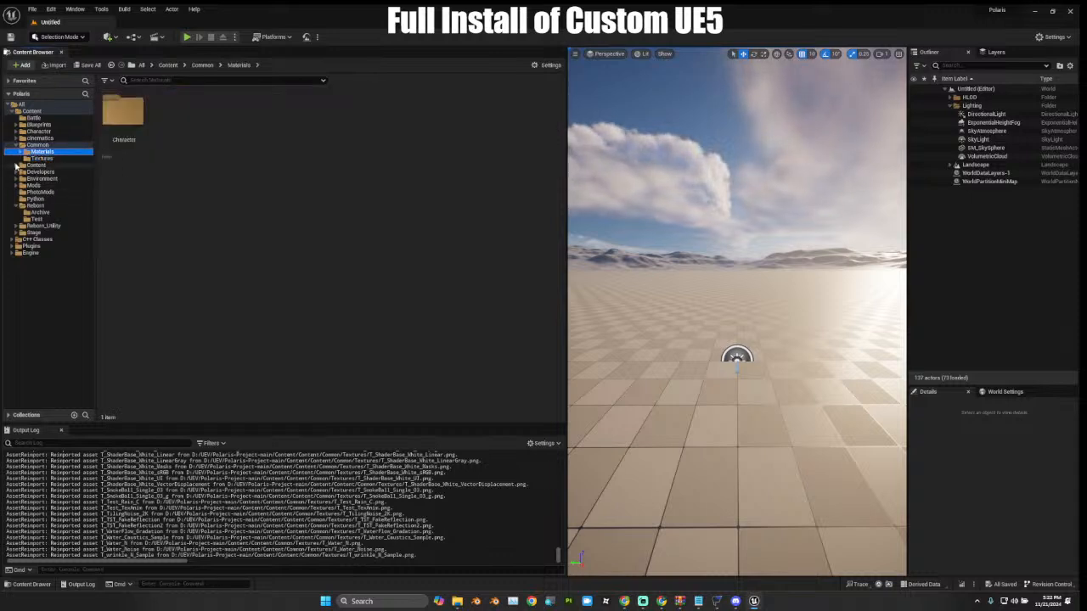
left_click(32, 167)
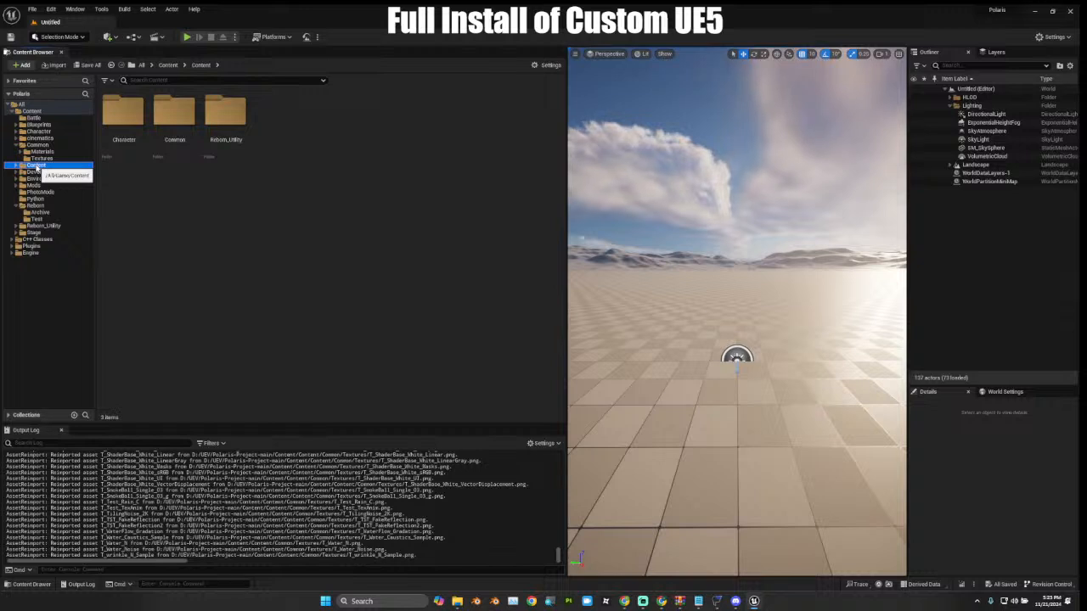
Show the nested Content folder in File Explorer and cut its Character, Common and Reborn_Utility folders.
right_click(35, 167)
left_click(97, 210)
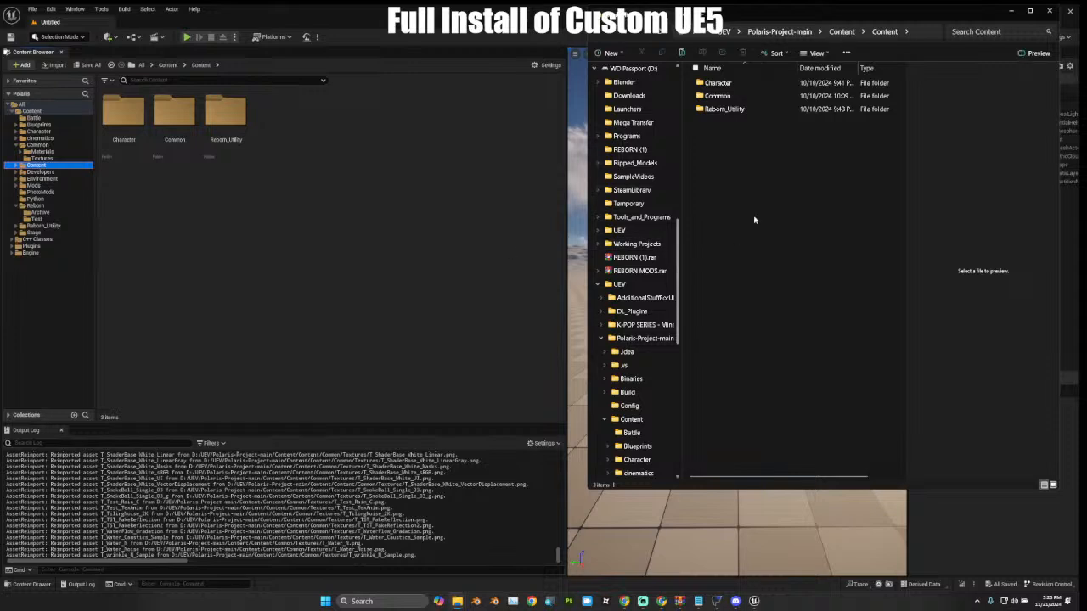
left_click_drag(740, 116, 736, 84)
right_click(740, 84)
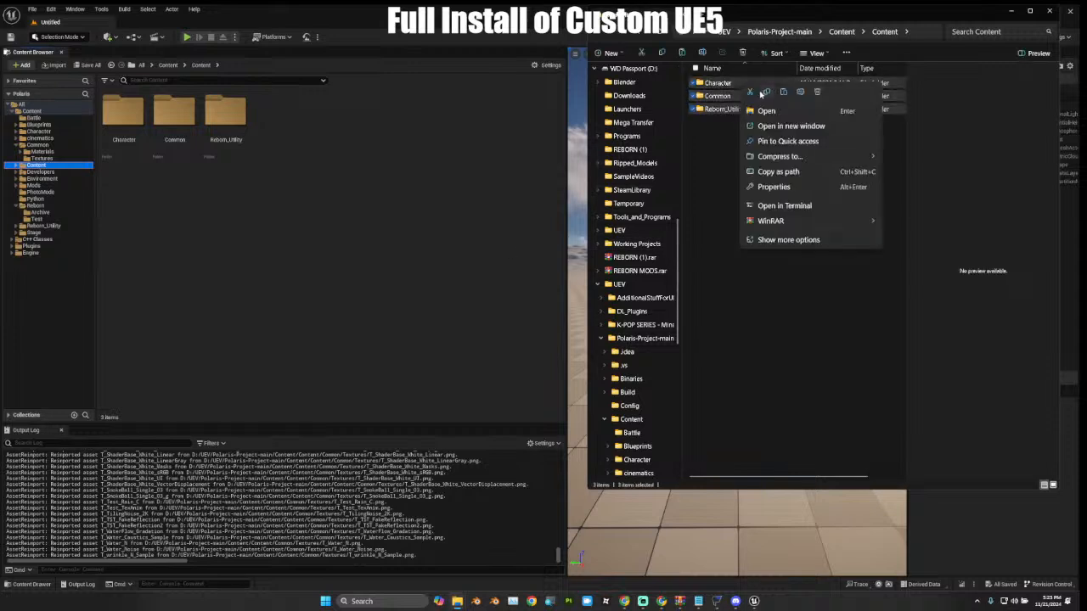
left_click(751, 94)
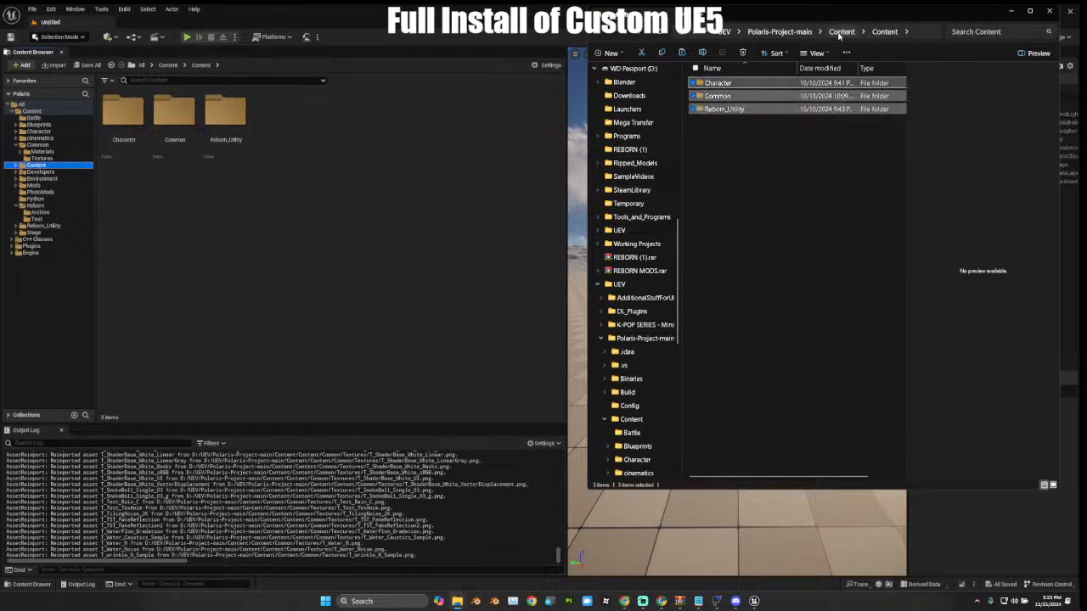
Move the cut folders into the parent Polaris-Project-main Content folder, replacing same-named files and continuing with administrator permission for Textures.
left_click(851, 32)
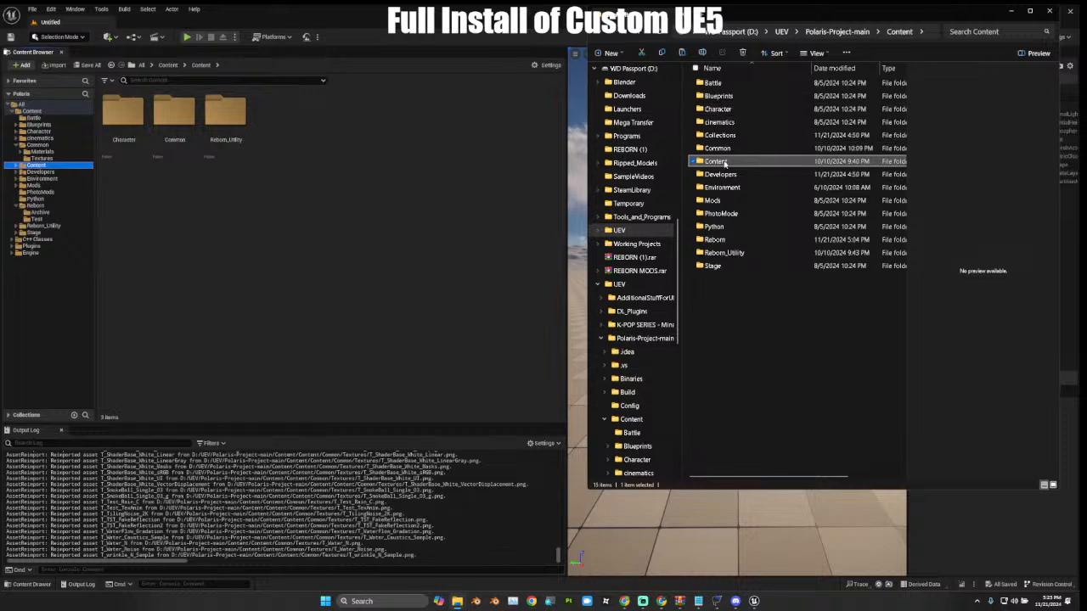
right_click(715, 312)
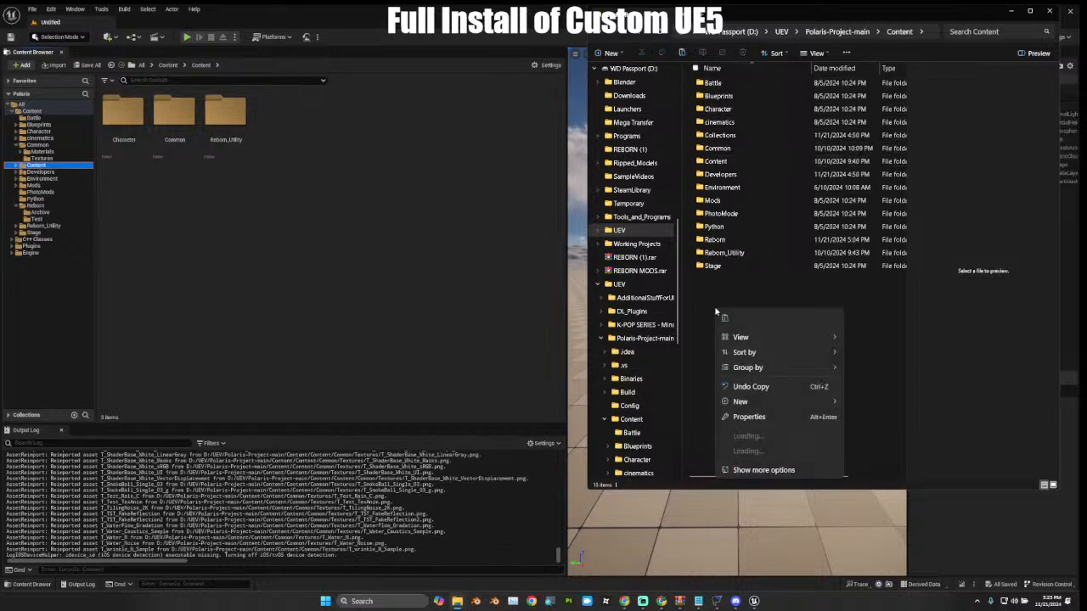
left_click(724, 316)
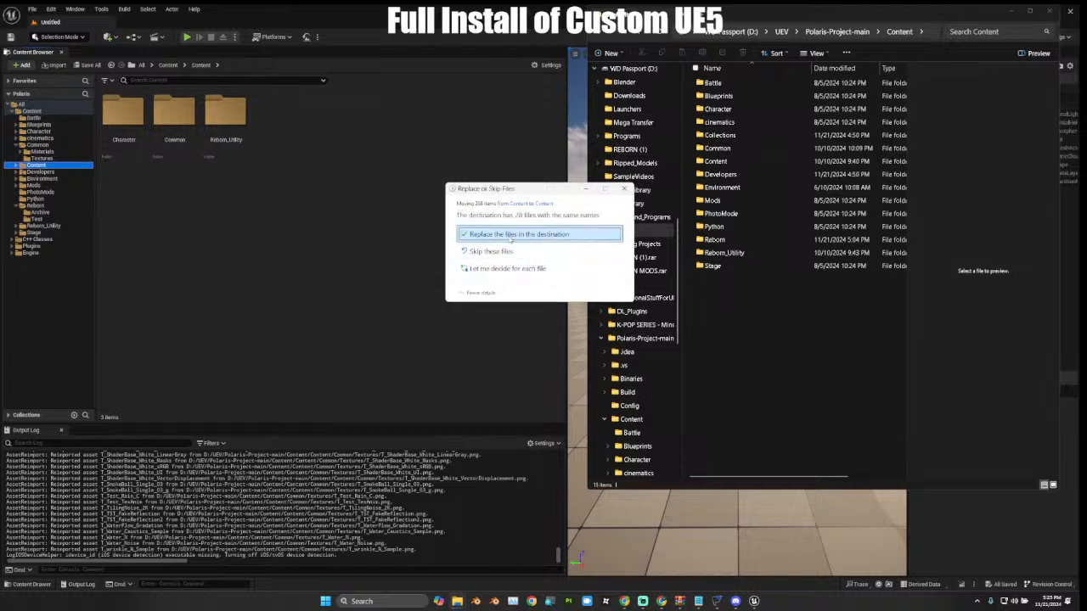
left_click(510, 235)
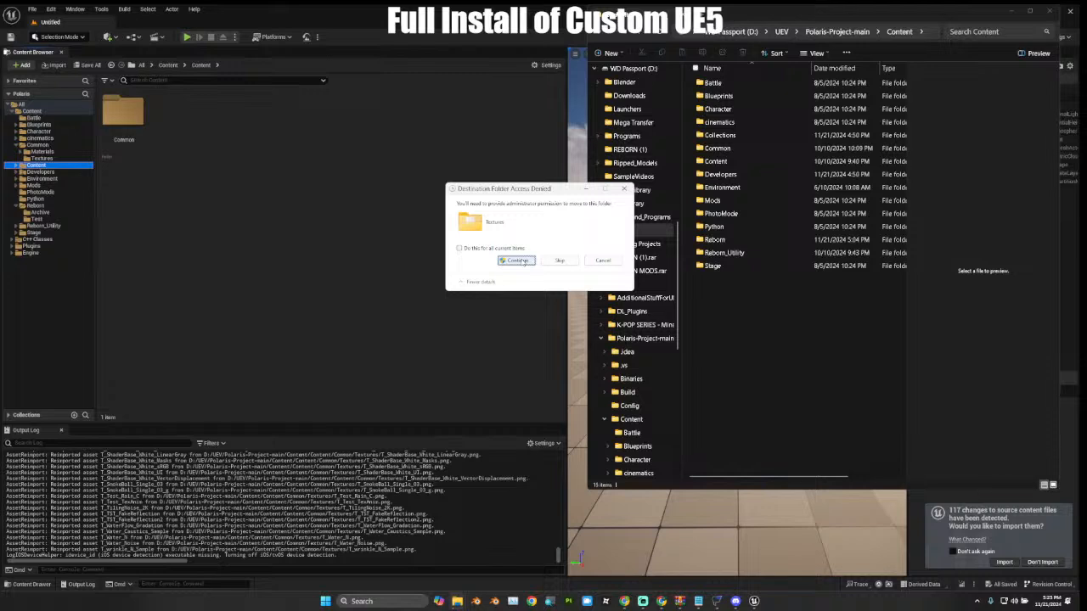
left_click(516, 261)
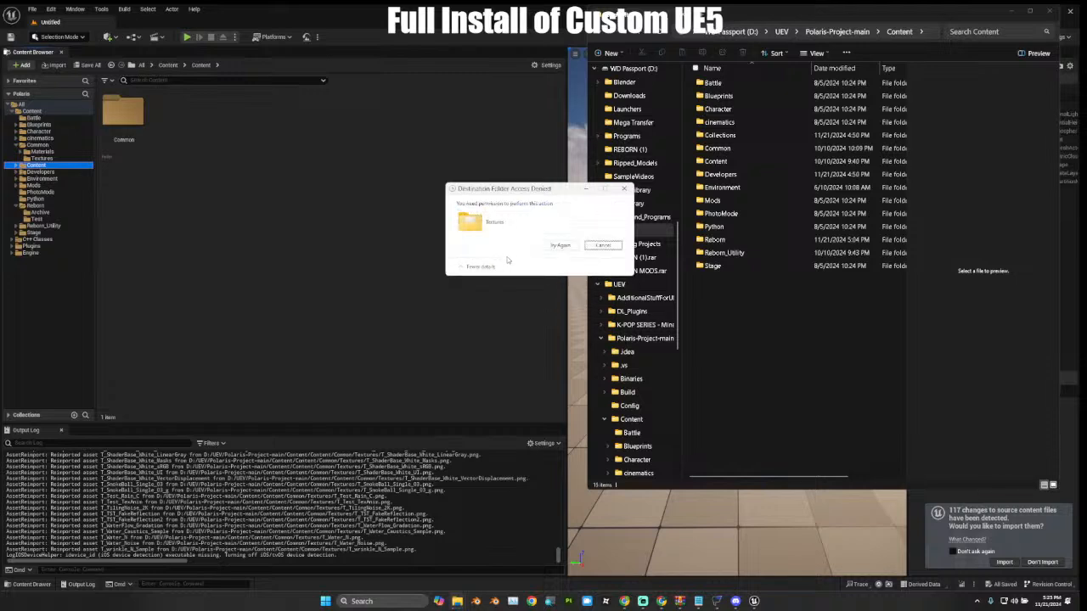
Import the detected source content changes in Unreal Editor and close the other modding tool running in the background.
left_click(1002, 563)
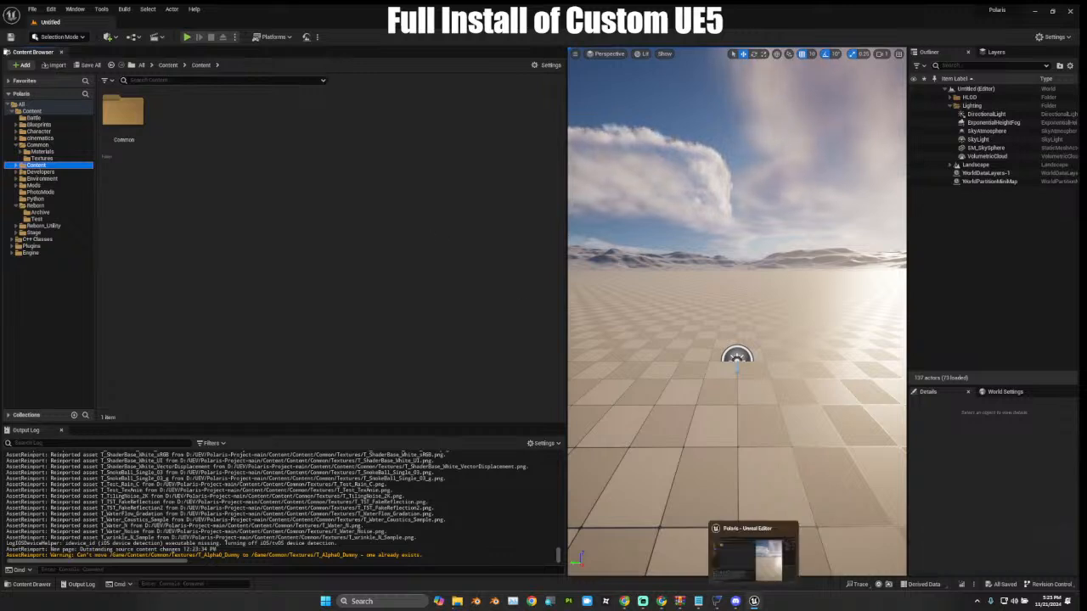
mouse_move(717, 602)
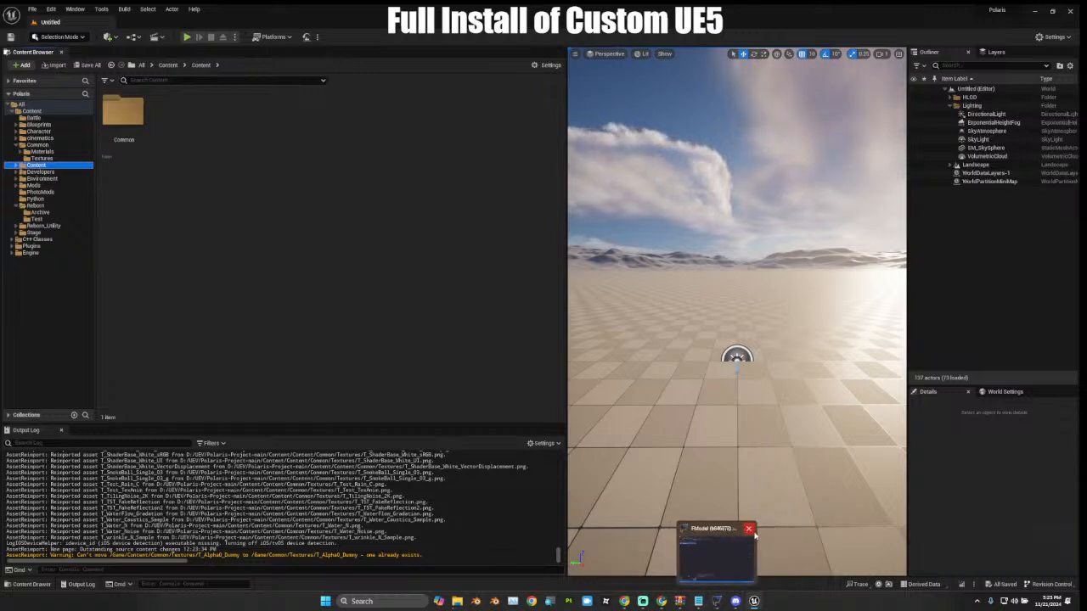
left_click(749, 530)
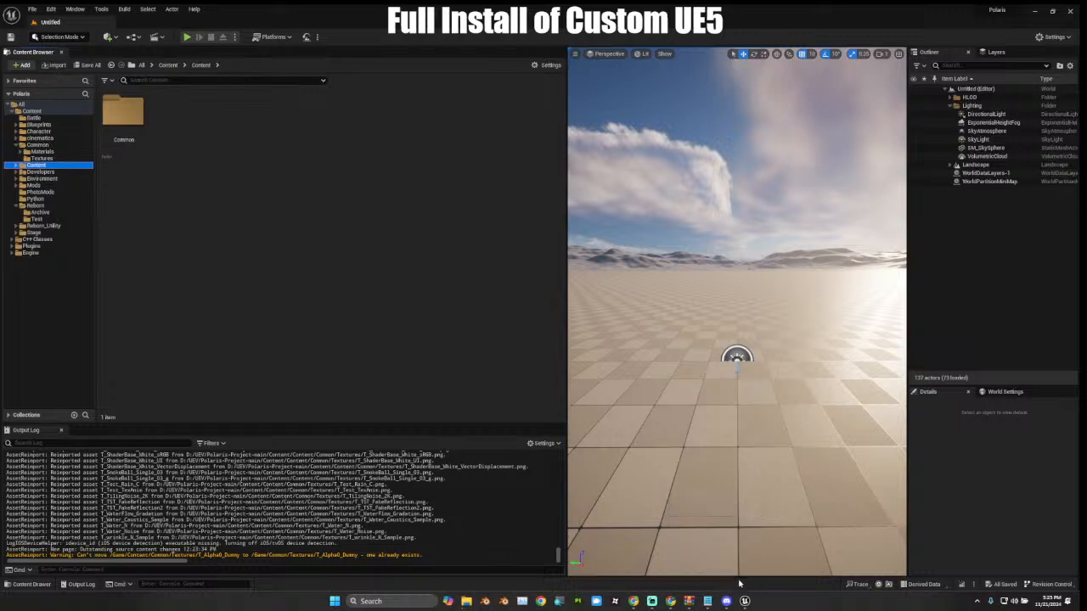
mouse_move(726, 601)
mouse_move(652, 601)
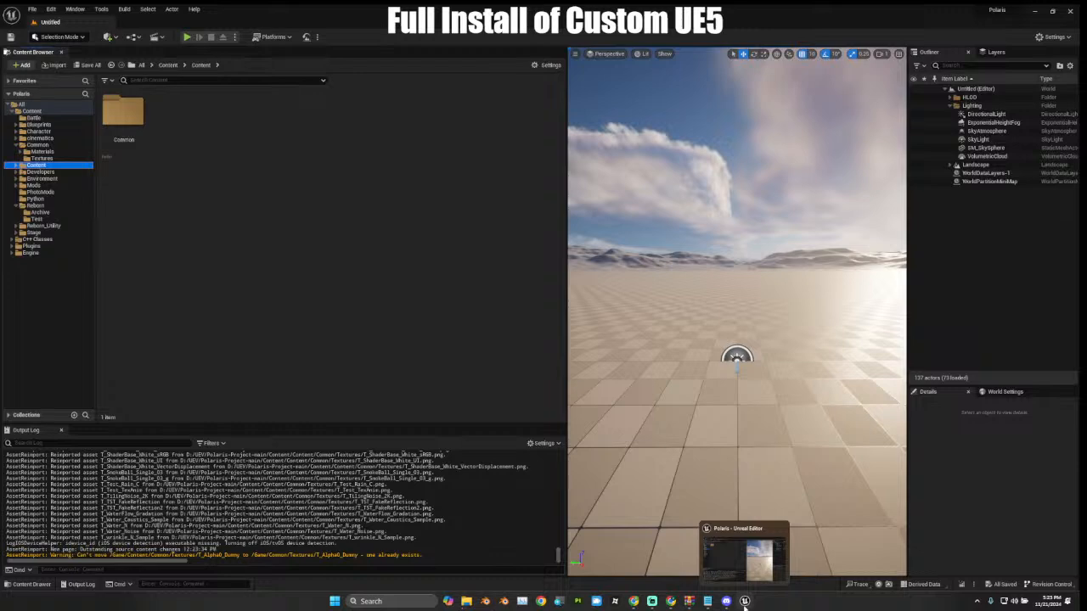
Examine the Common and Textures folders inside the nested Content folder, comparing them with the main Common folder.
left_click(136, 128)
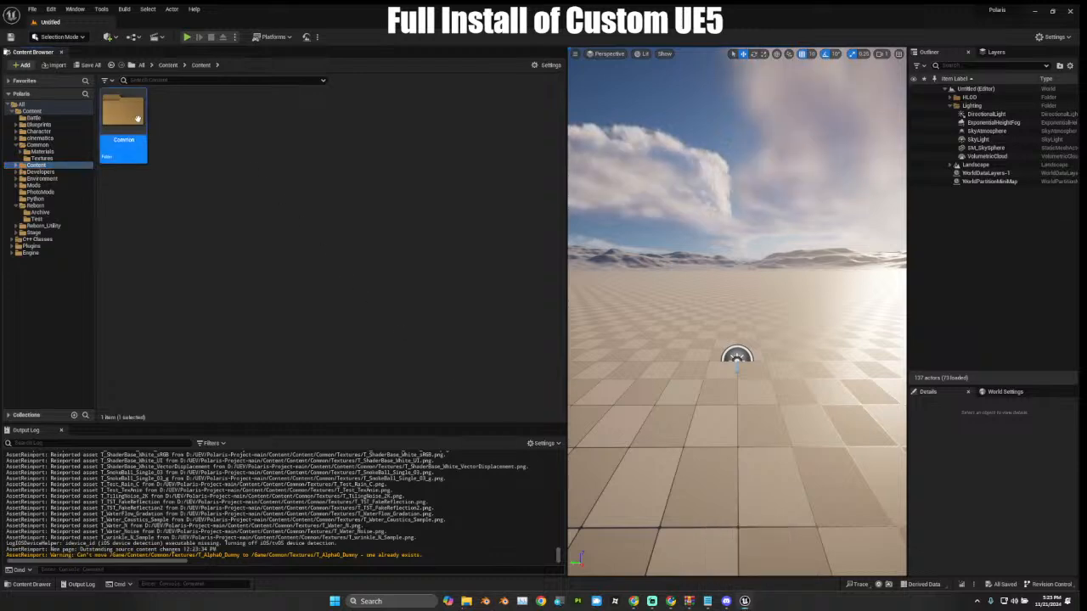
double_click(127, 119)
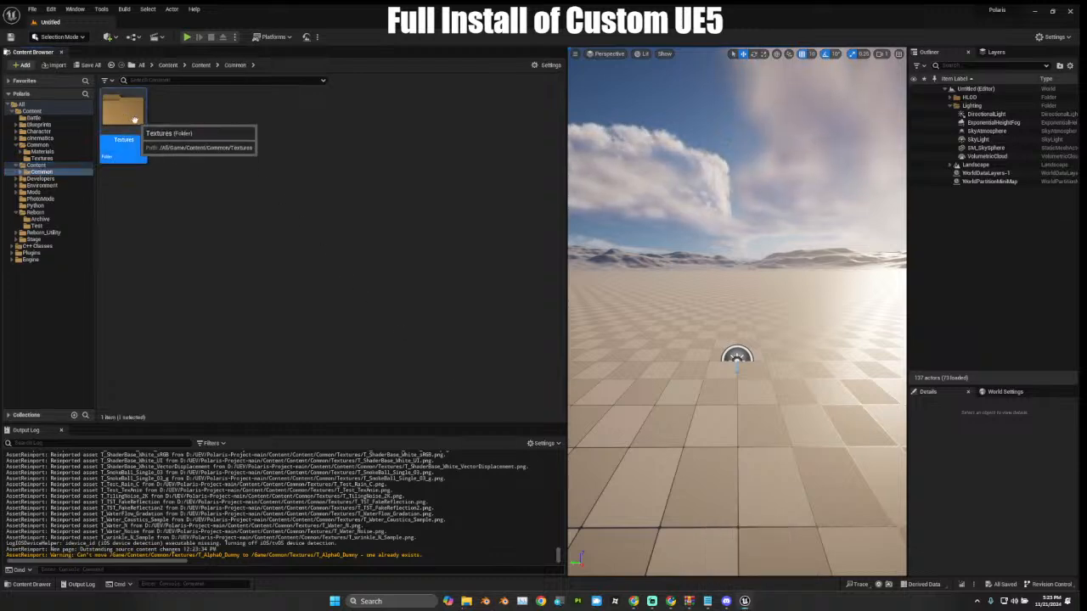
double_click(127, 118)
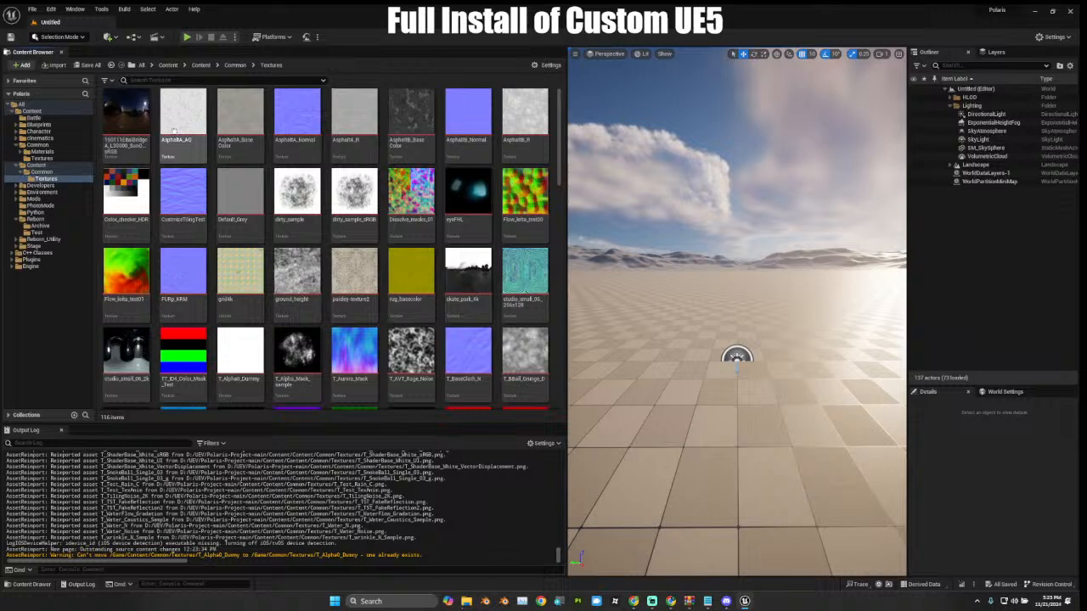
left_click(23, 173)
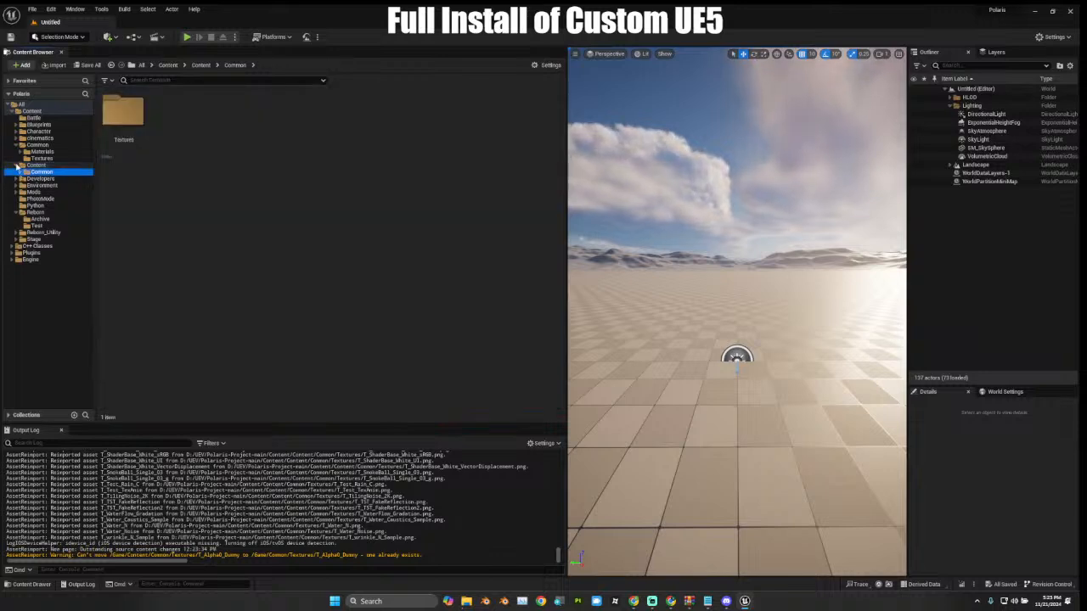
left_click(17, 166)
double_click(17, 146)
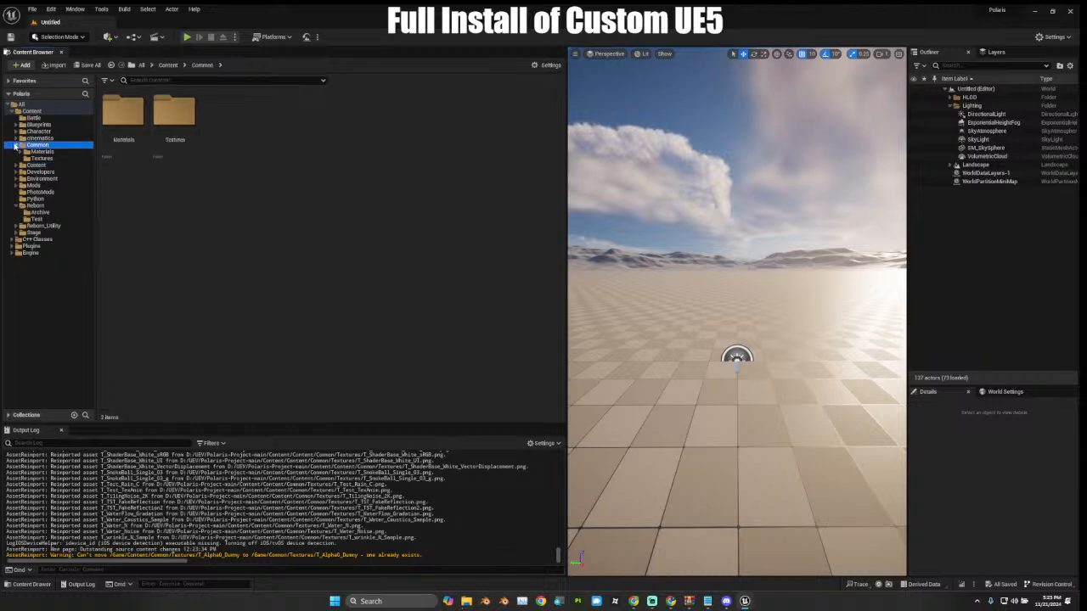
left_click(35, 152)
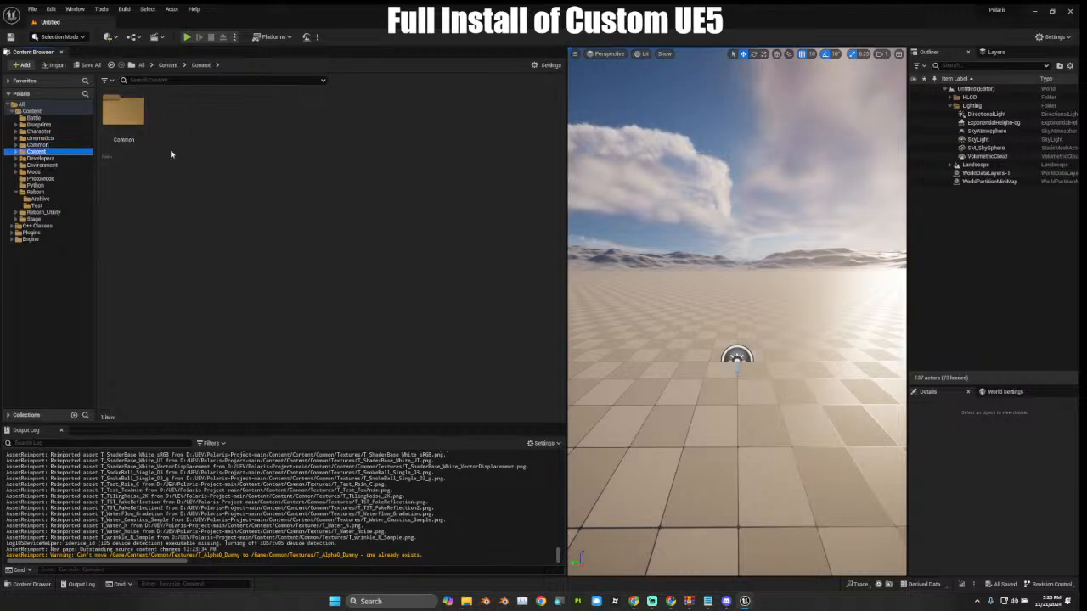
Close Unreal Editor and retry the blocked move of the Textures folder.
left_click(1068, 11)
left_click(560, 245)
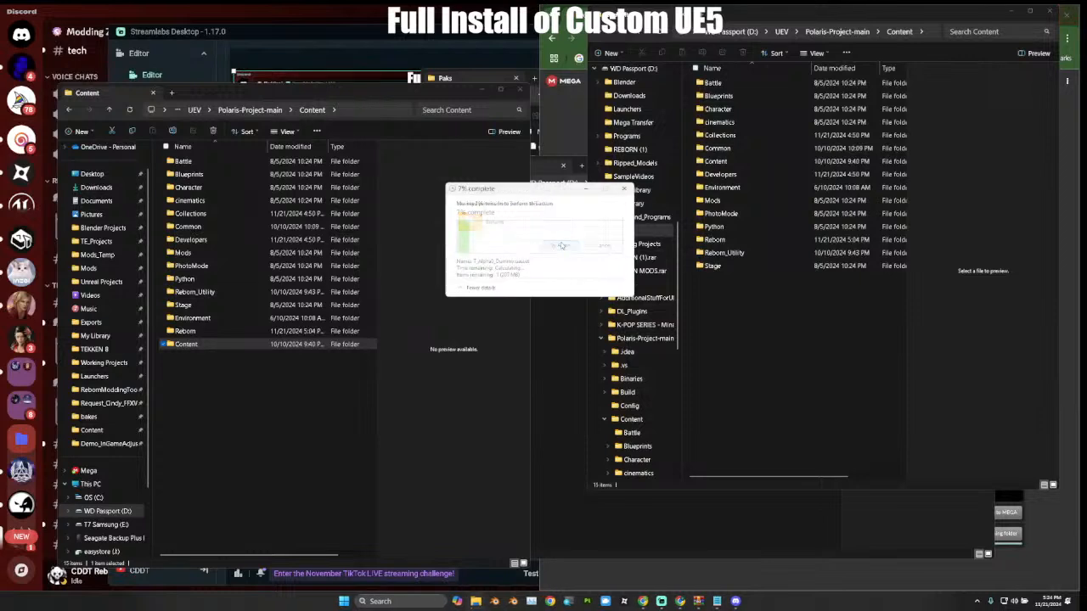
left_click(559, 245)
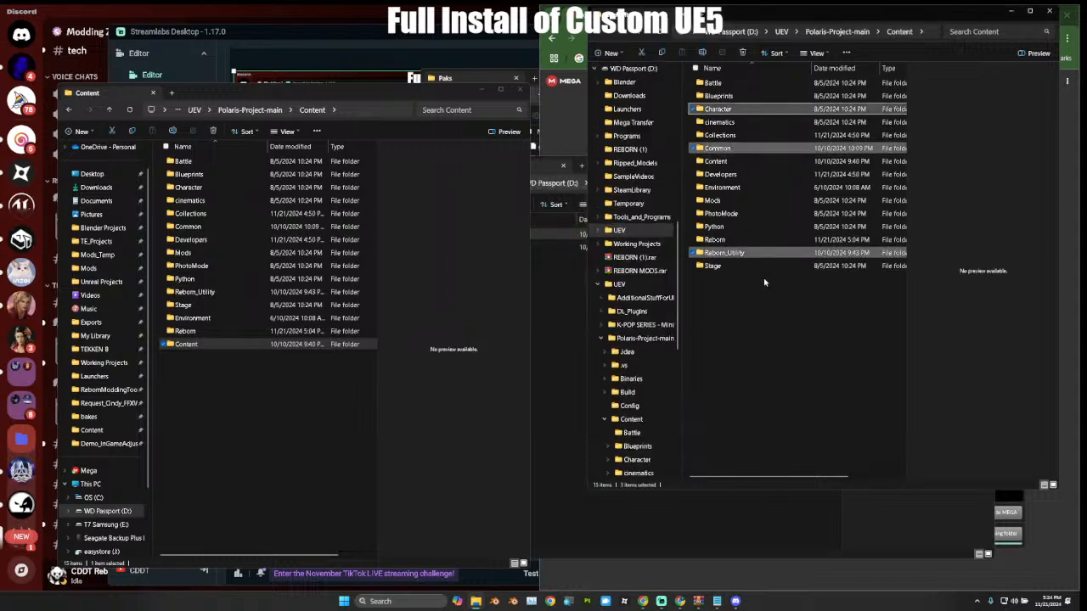
Check that the nested Content folder's Common/Textures subfolder is empty, and delete the nested Content folder.
double_click(715, 161)
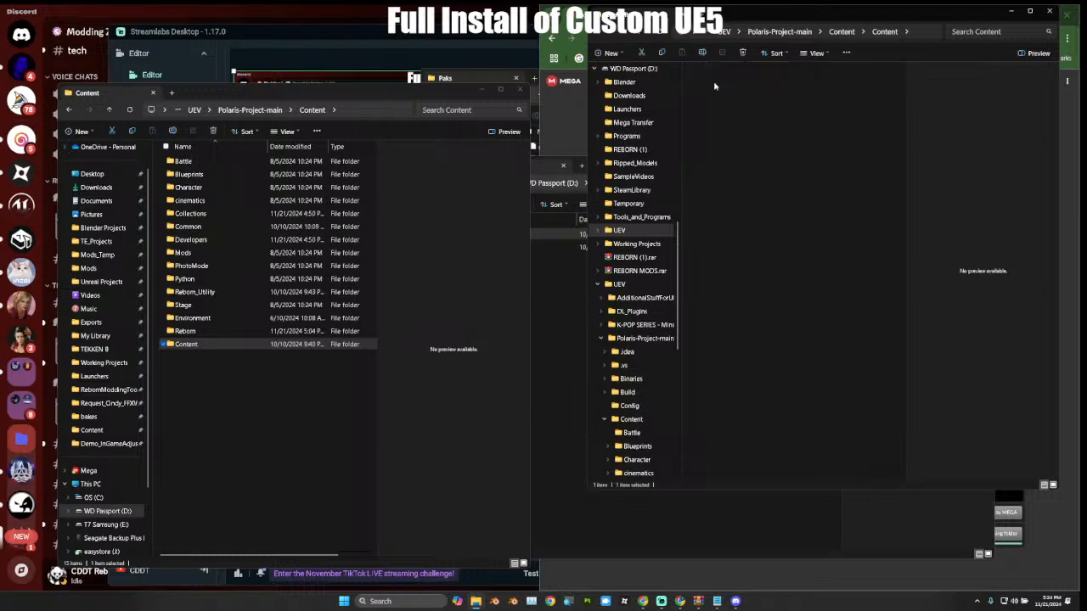
double_click(718, 86)
double_click(737, 86)
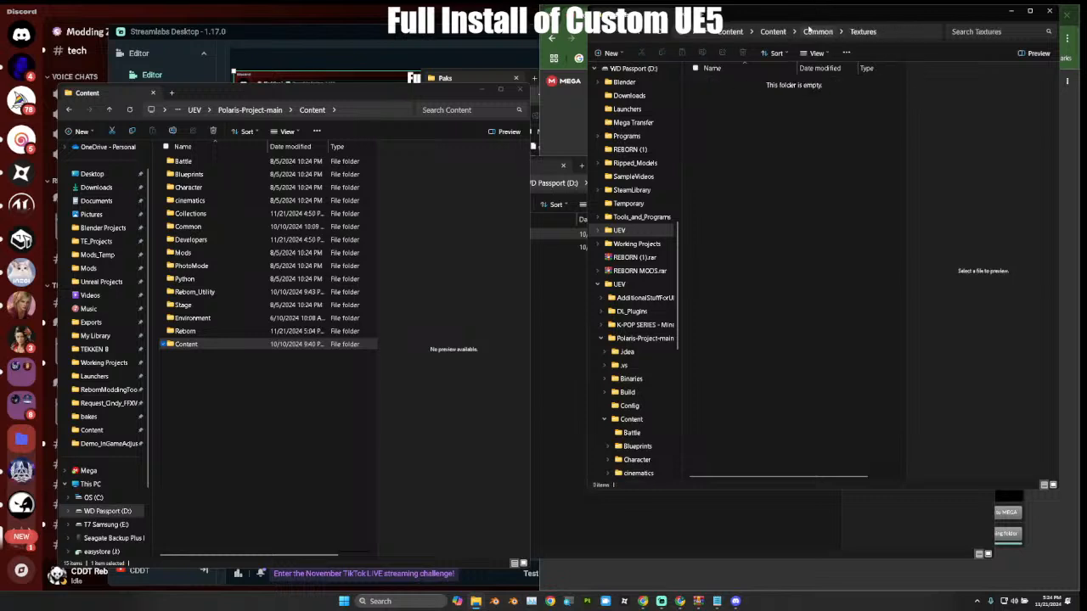
left_click(732, 32)
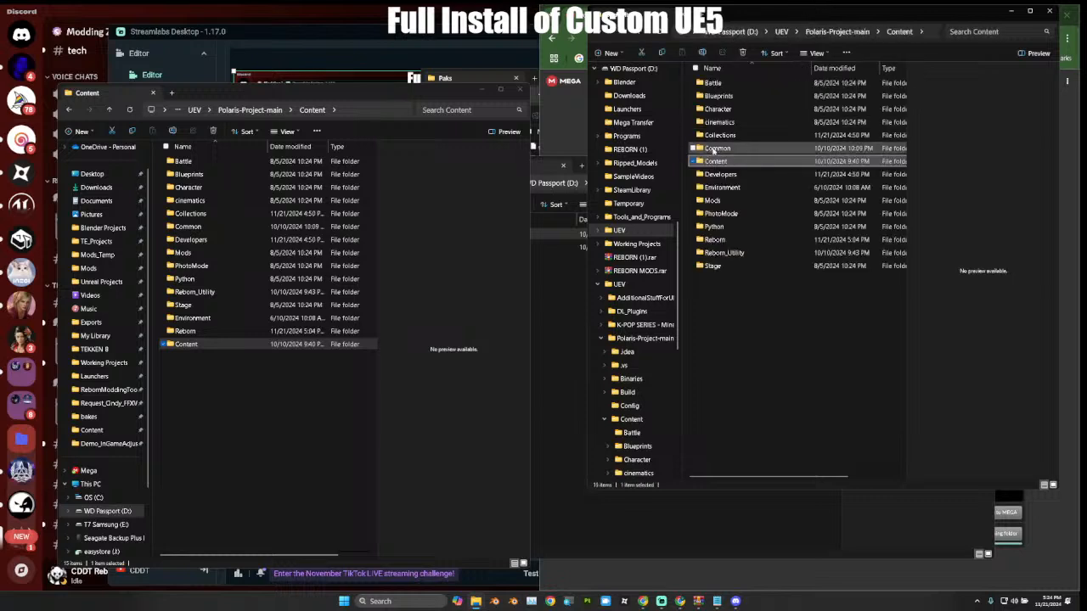
right_click(716, 162)
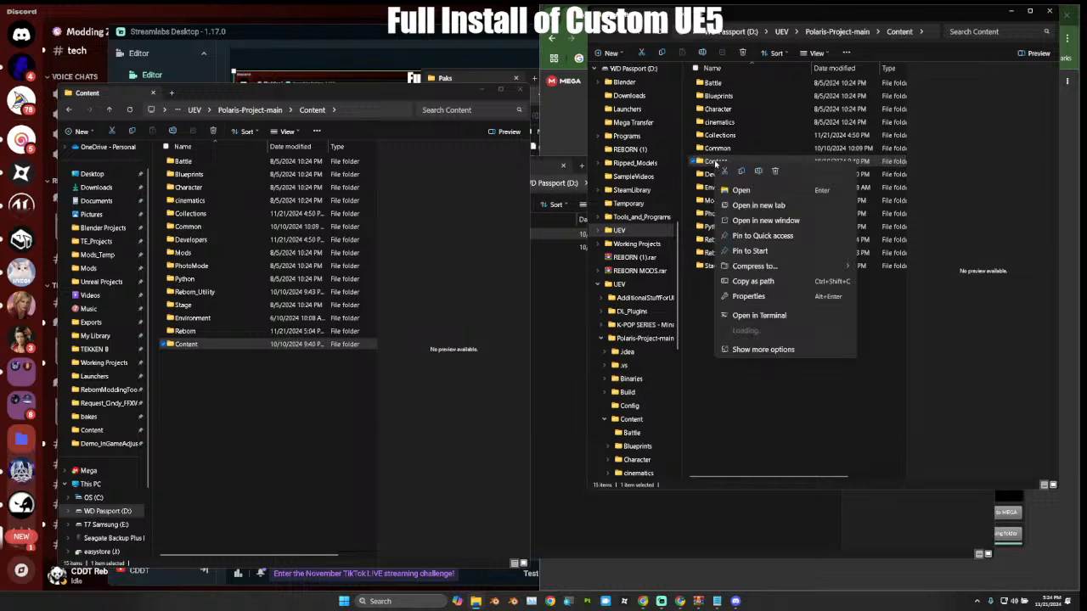
left_click(774, 173)
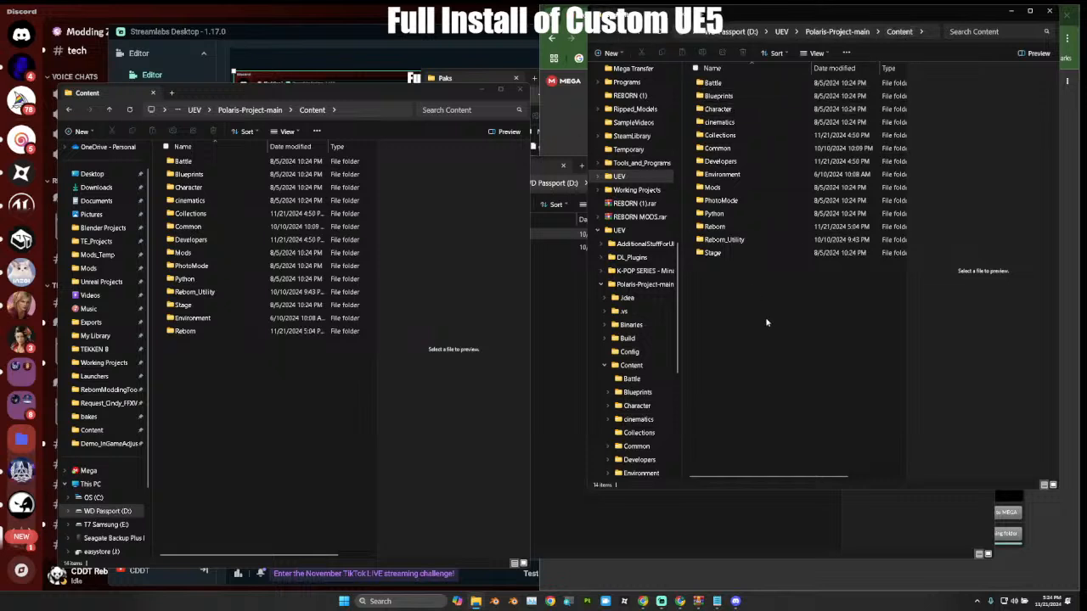
Create a shortcut to Polaris.uproject in the Polaris-Project-main folder.
left_click(841, 32)
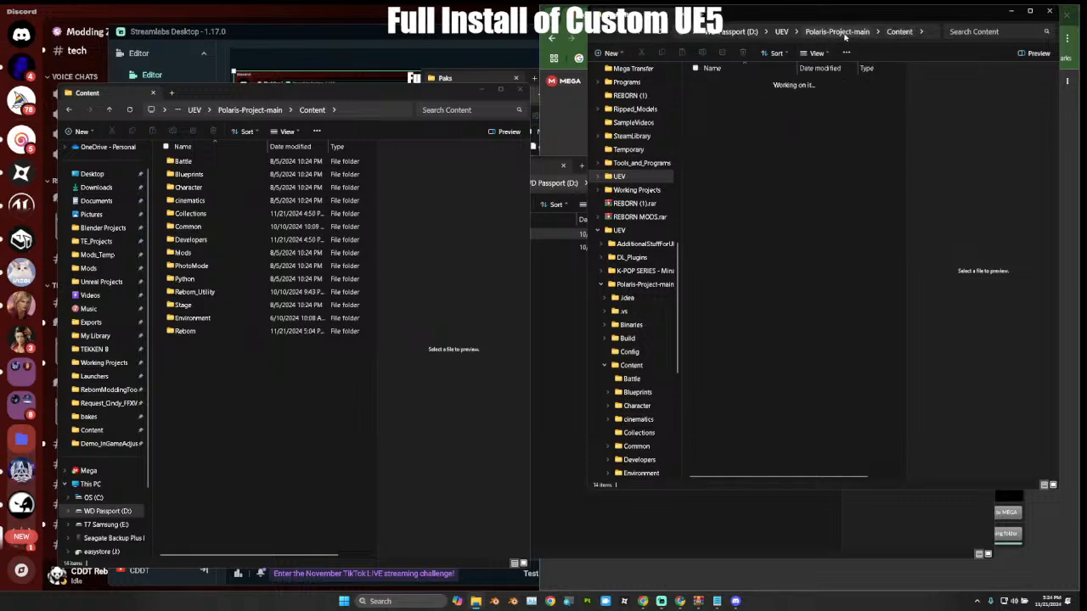
left_click(732, 332)
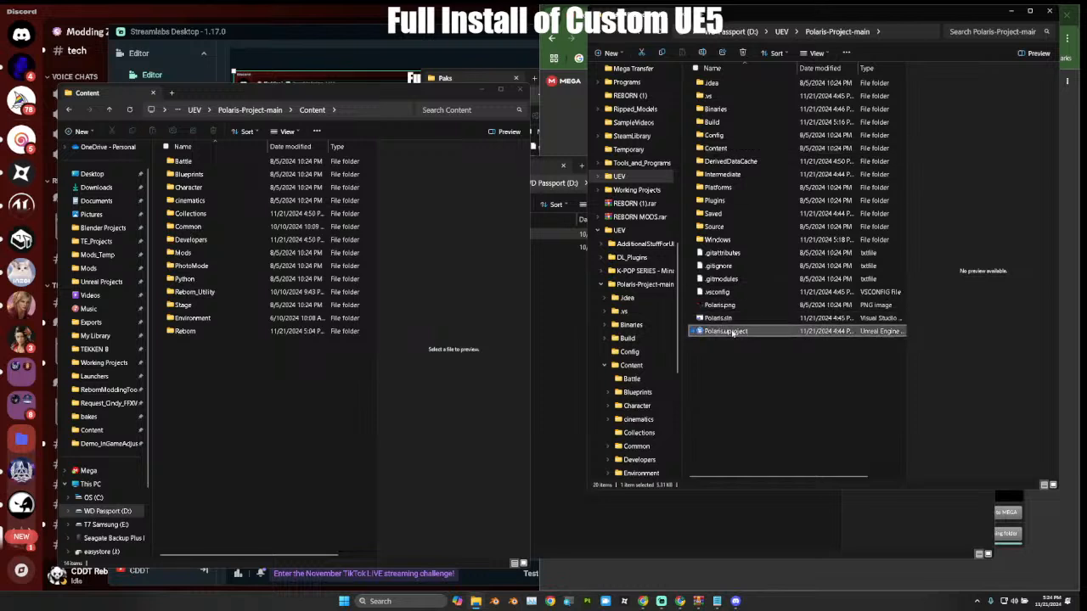
right_click(732, 333)
left_click(789, 521)
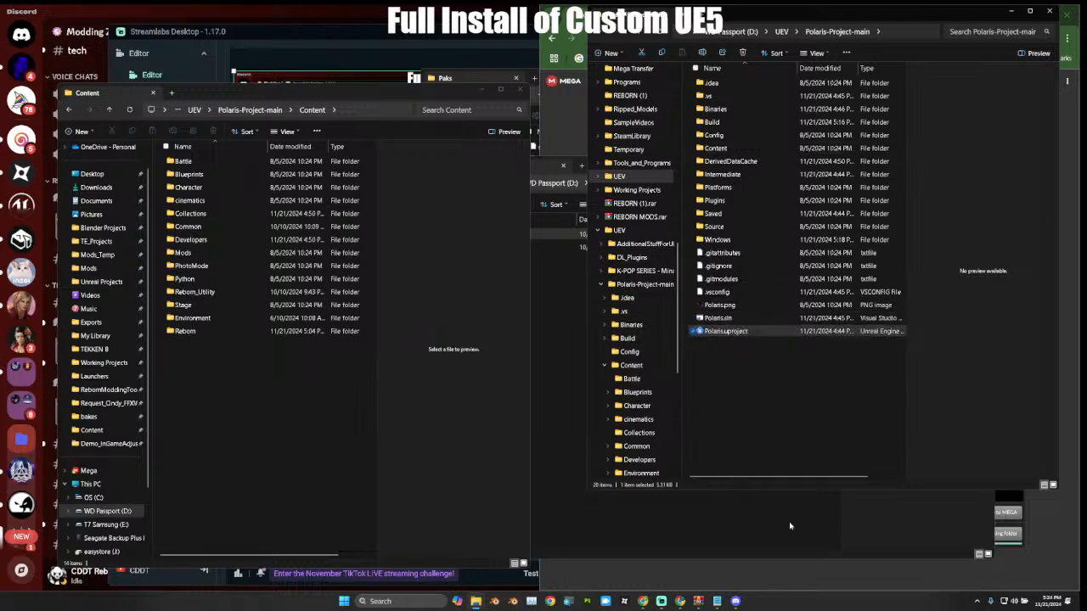
left_click(792, 524)
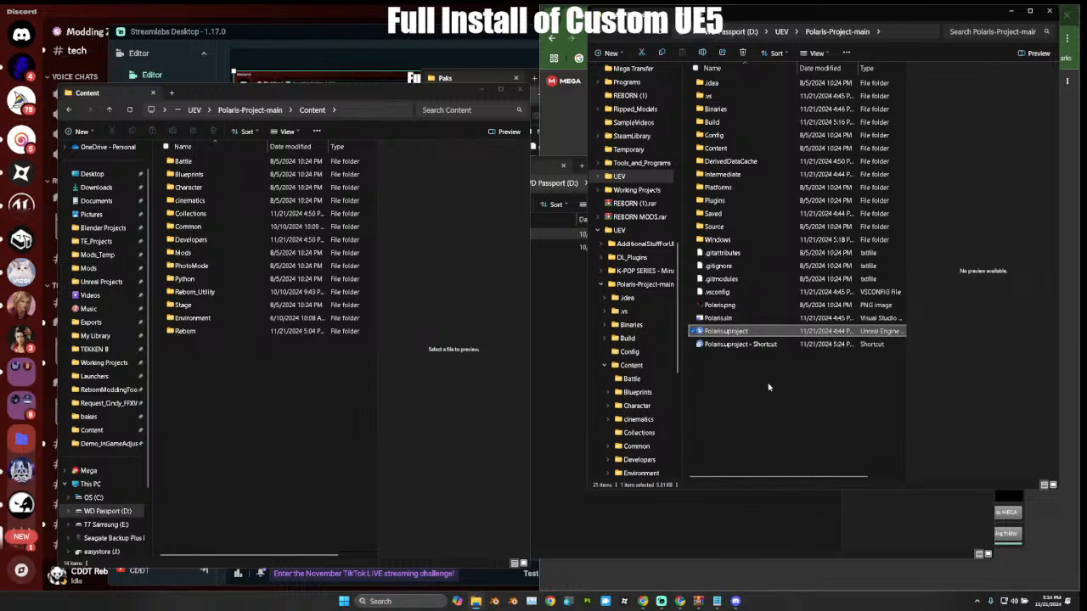
Move the Polaris.uproject shortcut into the Launchers folder on the WD Passport (D:) drive.
left_click(740, 345)
right_click(741, 345)
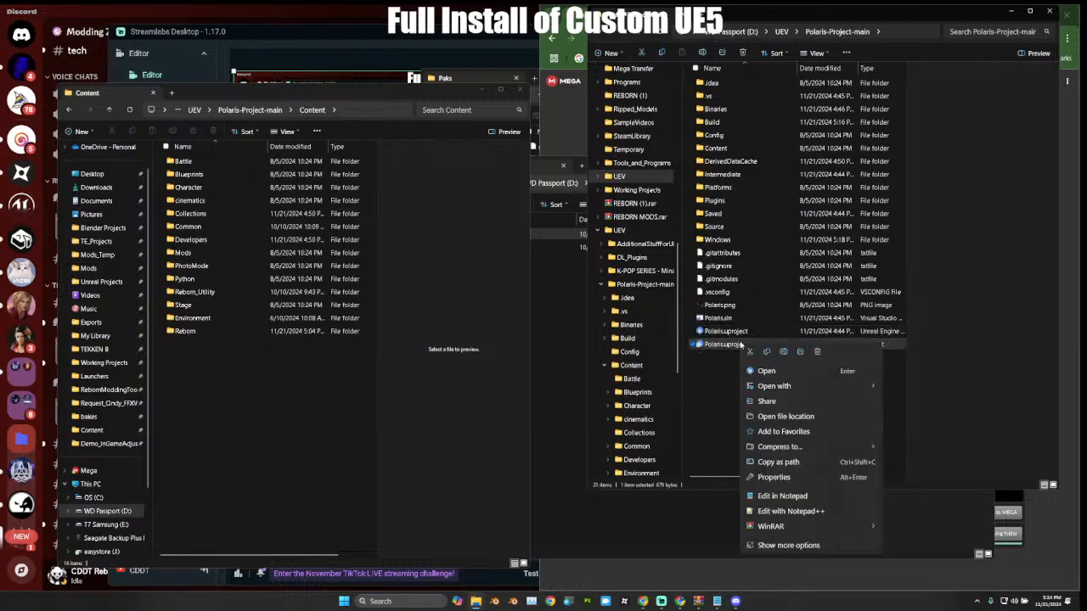
left_click(751, 352)
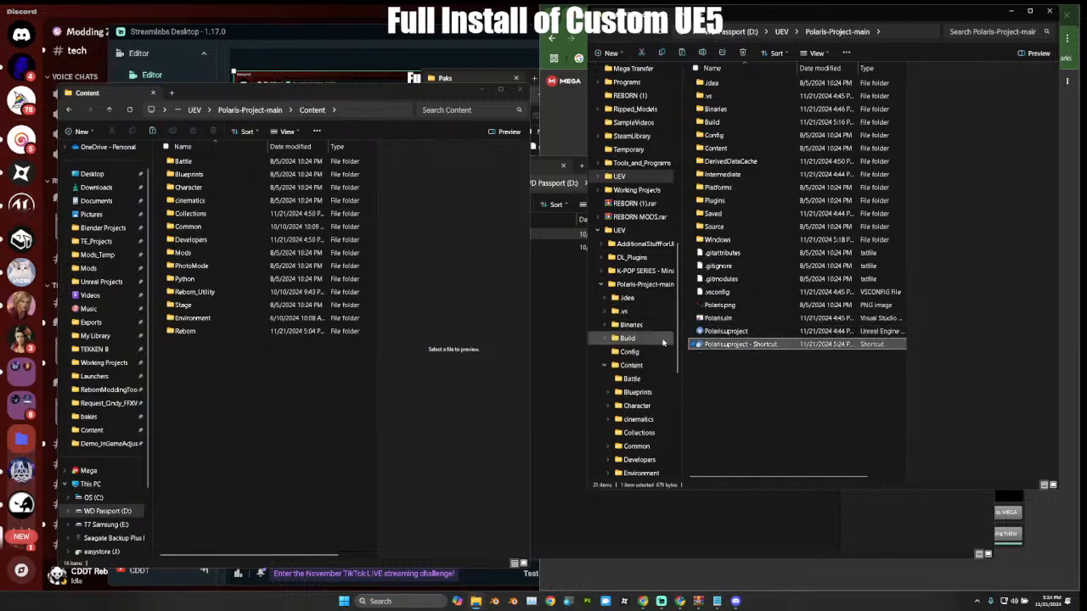
scroll(639, 199, "up", 6)
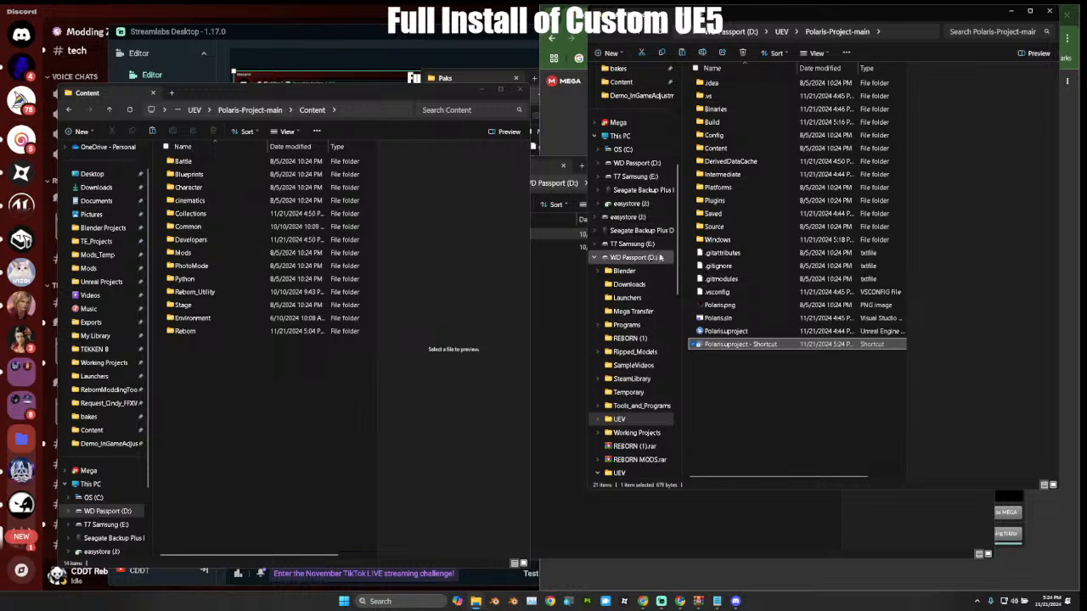
left_click(628, 298)
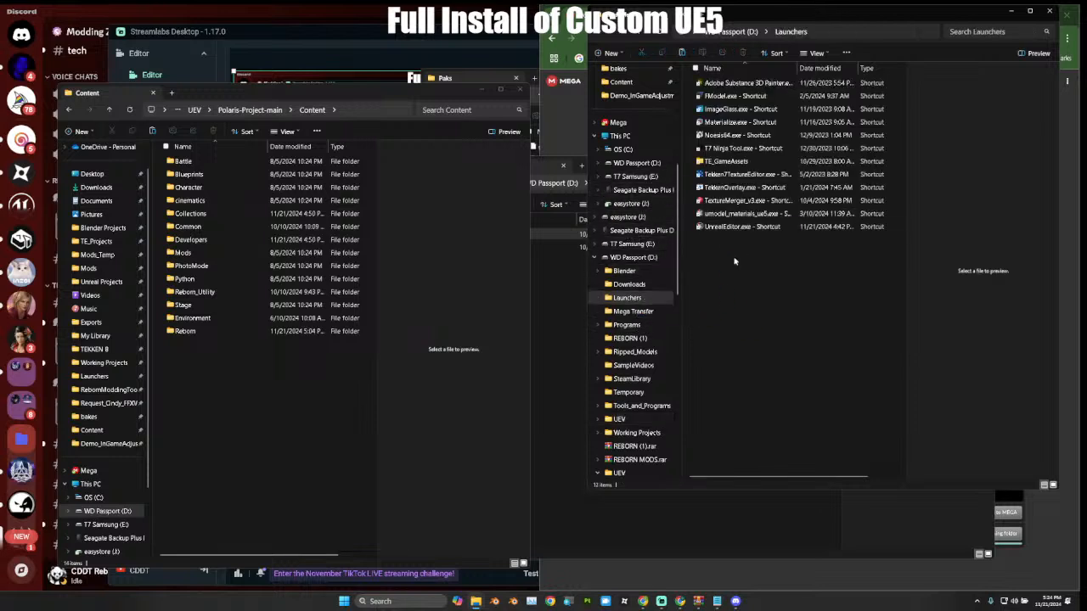
left_click(681, 54)
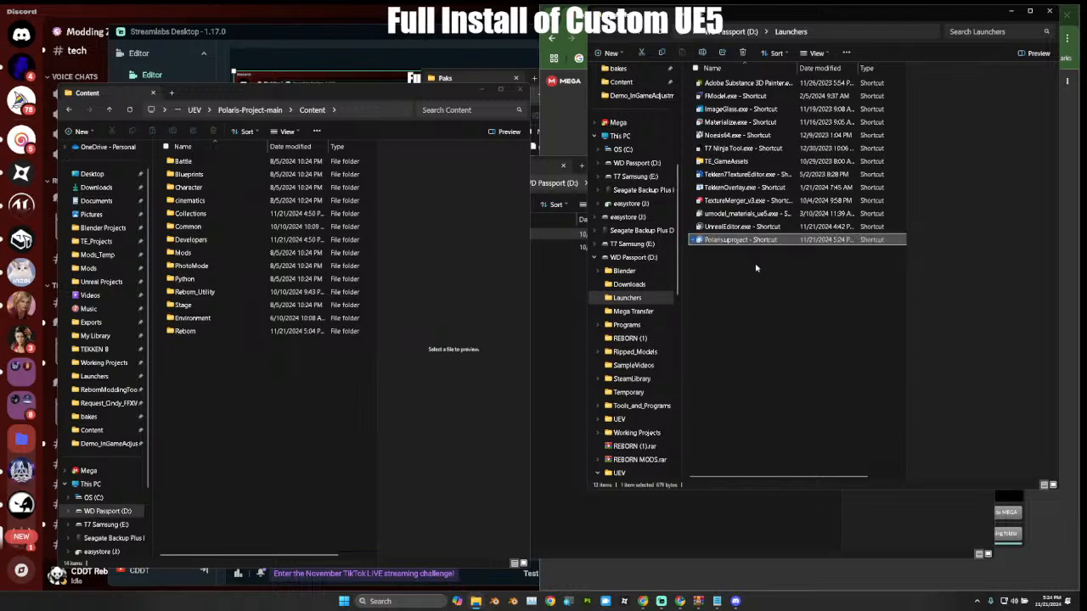
left_click(761, 291)
scroll(654, 246, "up", 7)
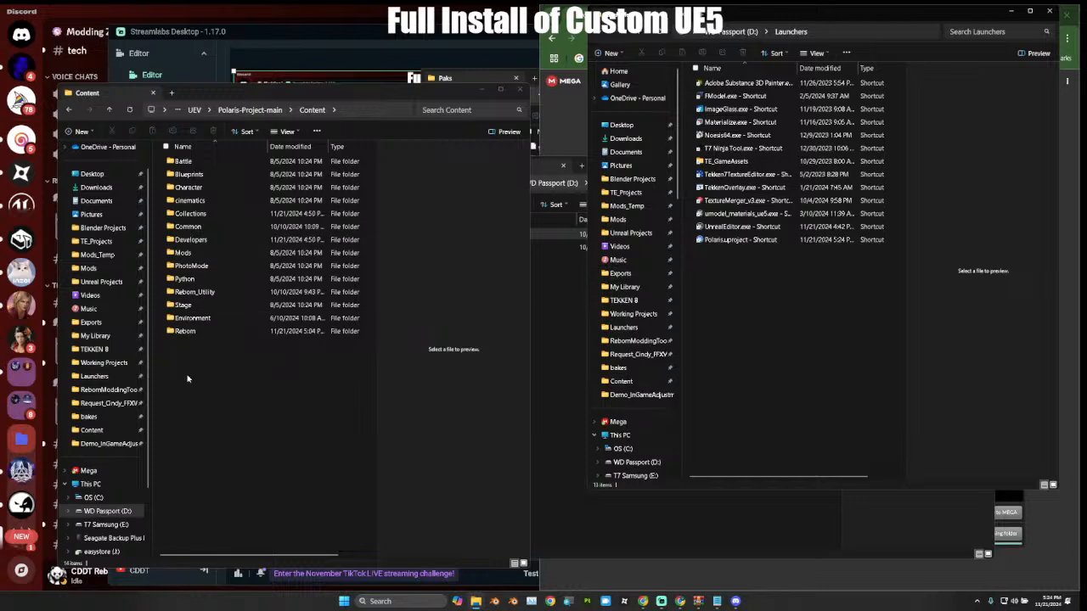
Open the packaged build's Windows/Polaris/Content/Paks folder inside Polaris-Project-main and check its full path.
left_click(224, 367)
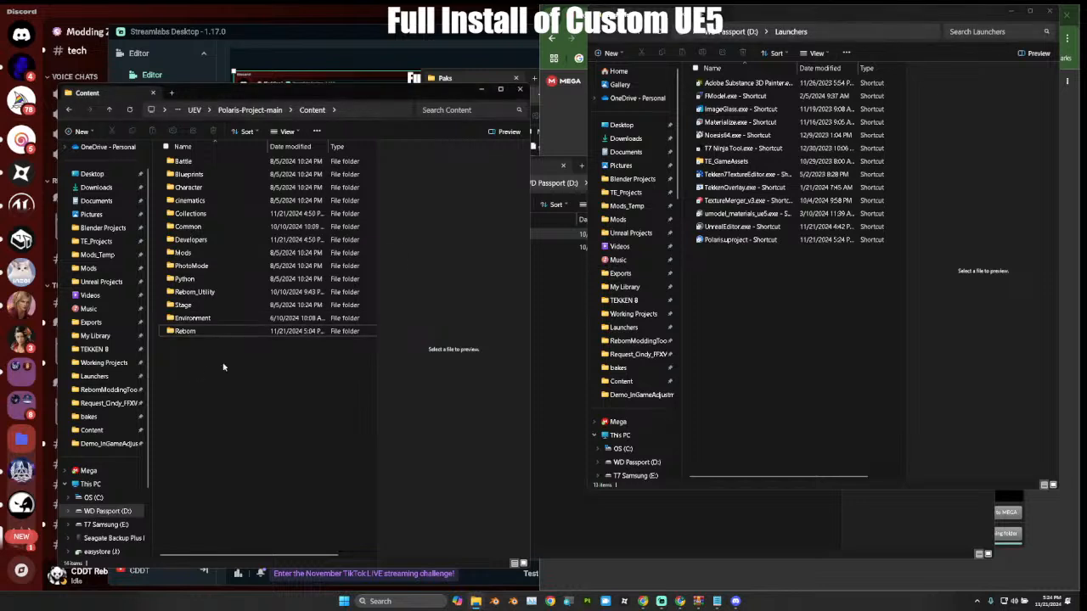
left_click(246, 110)
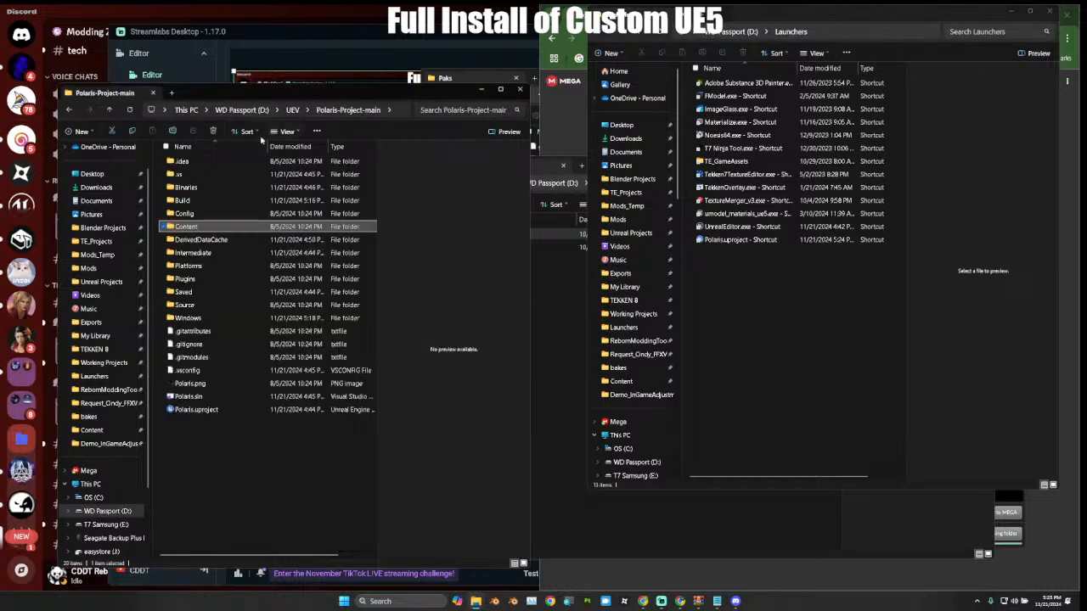
left_click(194, 319)
double_click(195, 320)
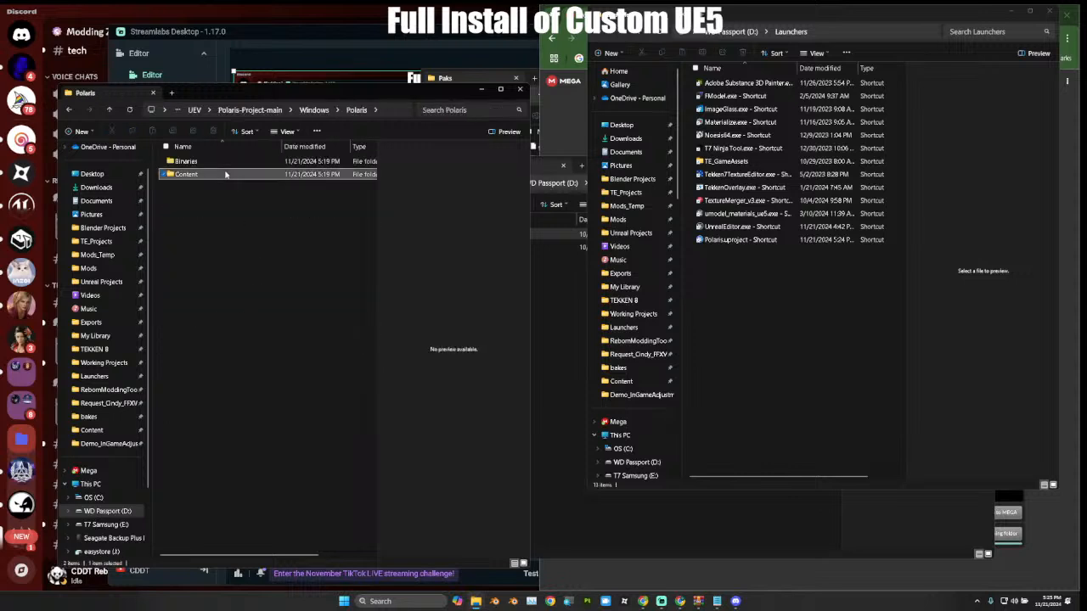
double_click(225, 174)
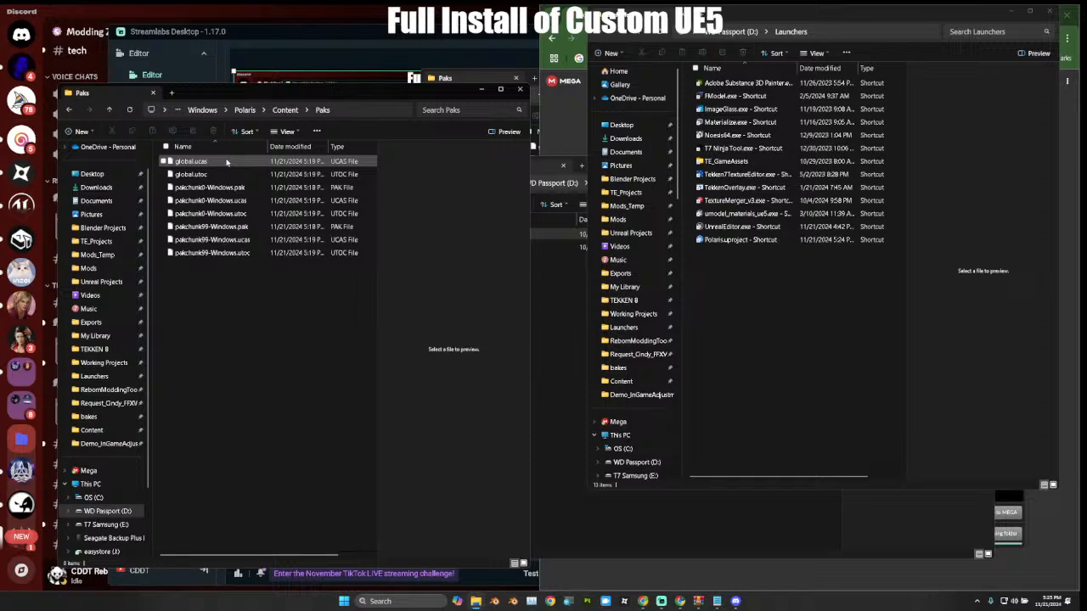
left_click(359, 110)
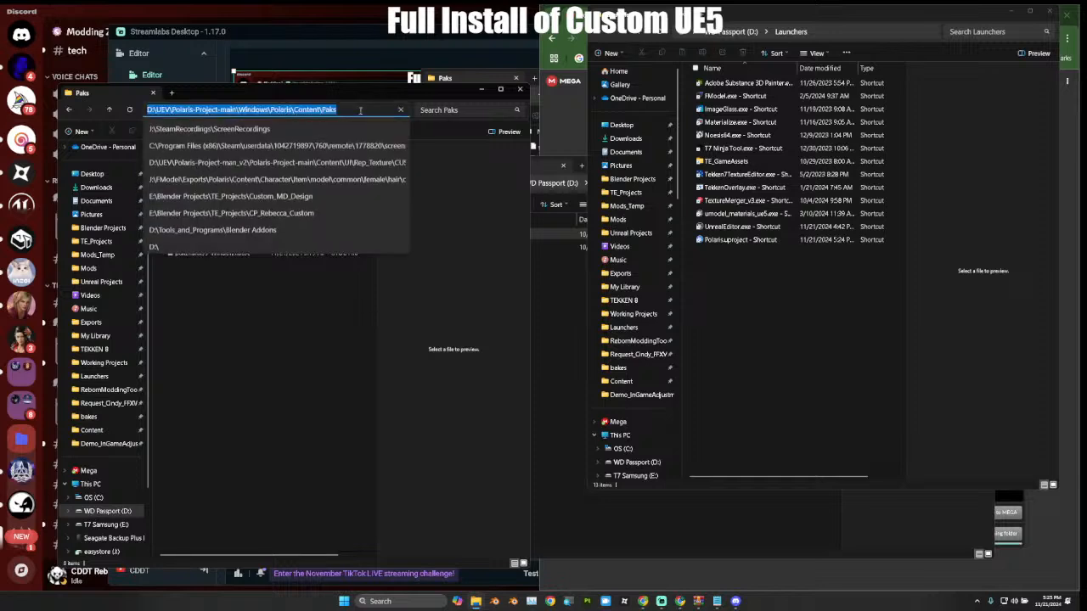
left_click(281, 299)
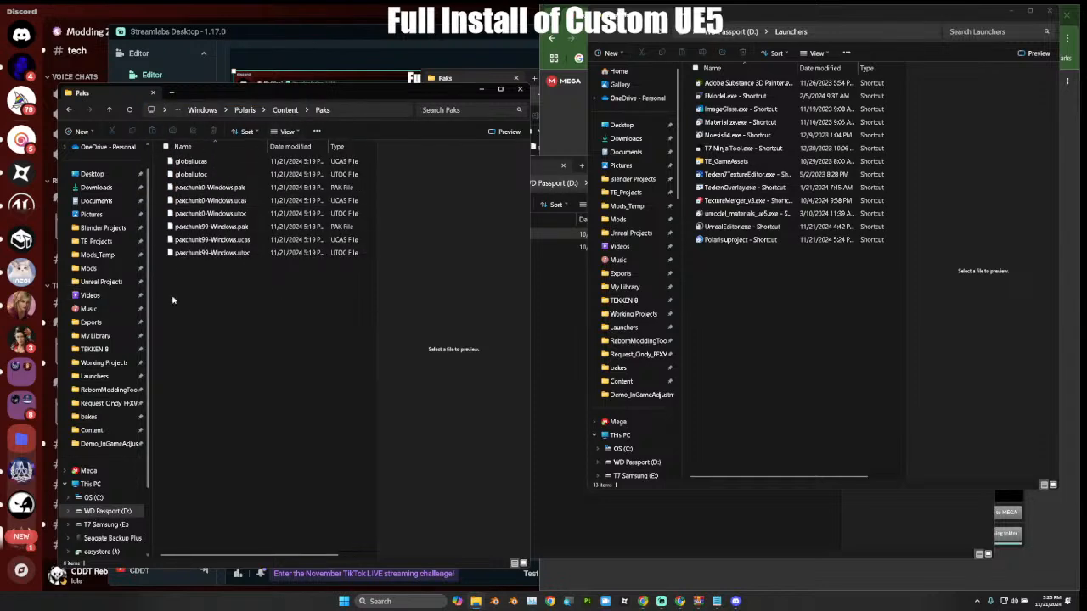
View the pinned Mods_Temp and Mods folders, and return to the packaged Paks folder.
scroll(106, 313, "up", 1)
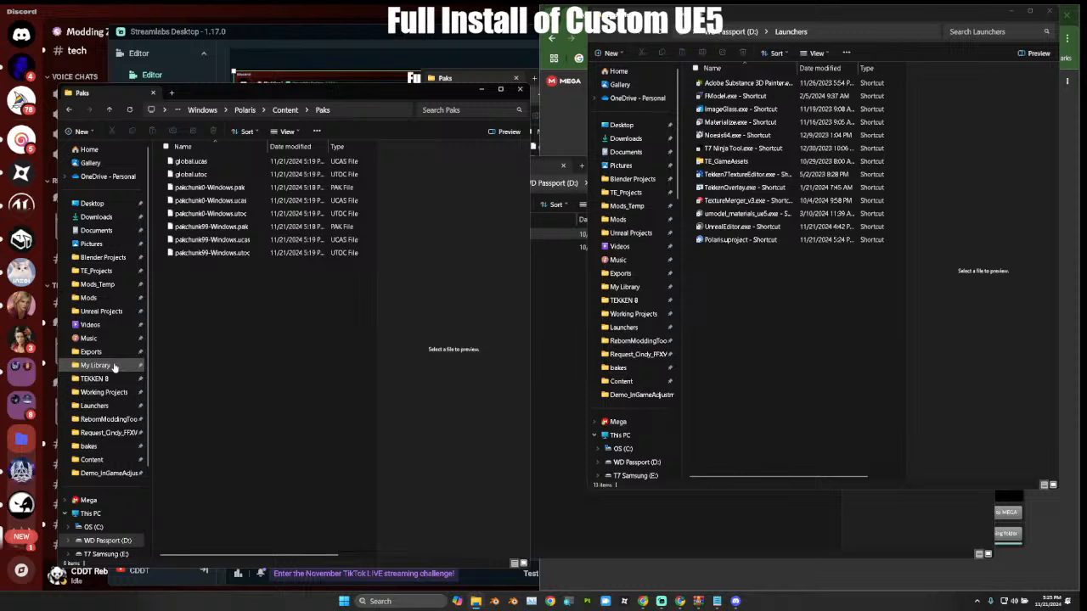
left_click(97, 284)
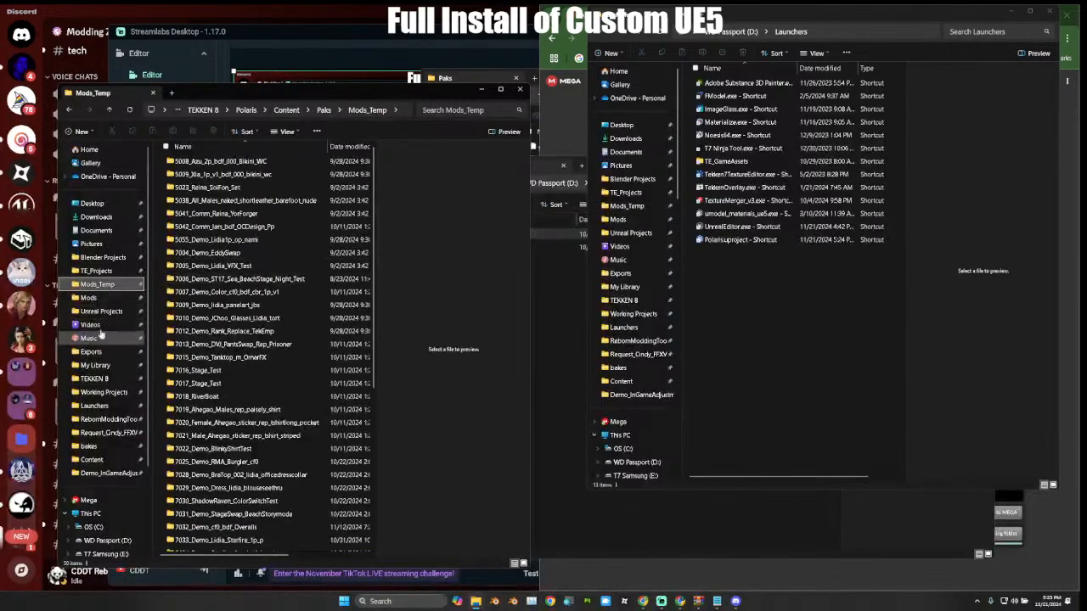
left_click(103, 298)
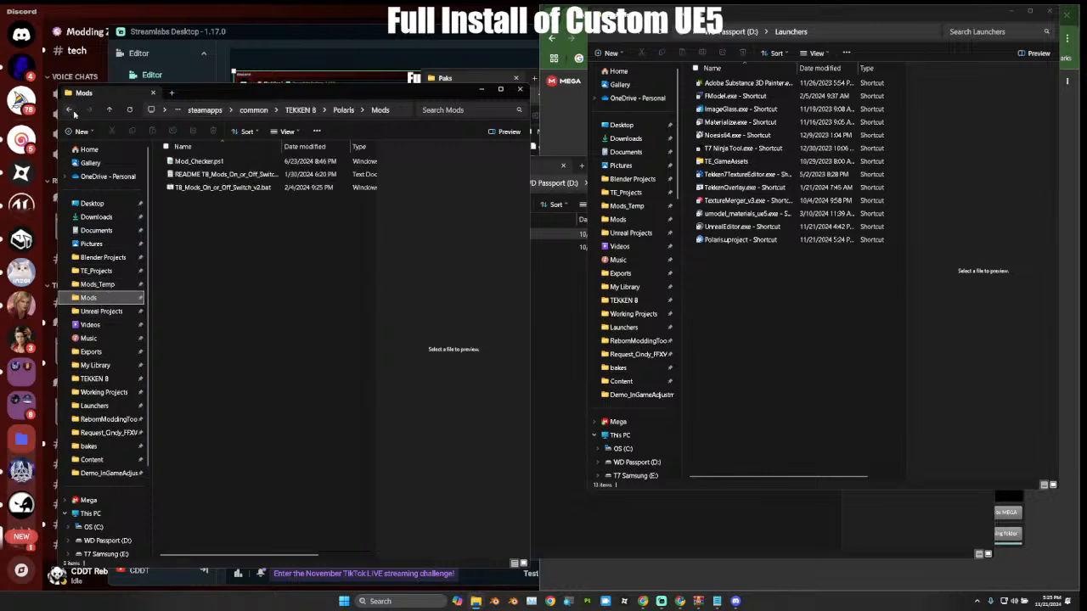
left_click(71, 110)
left_click(70, 110)
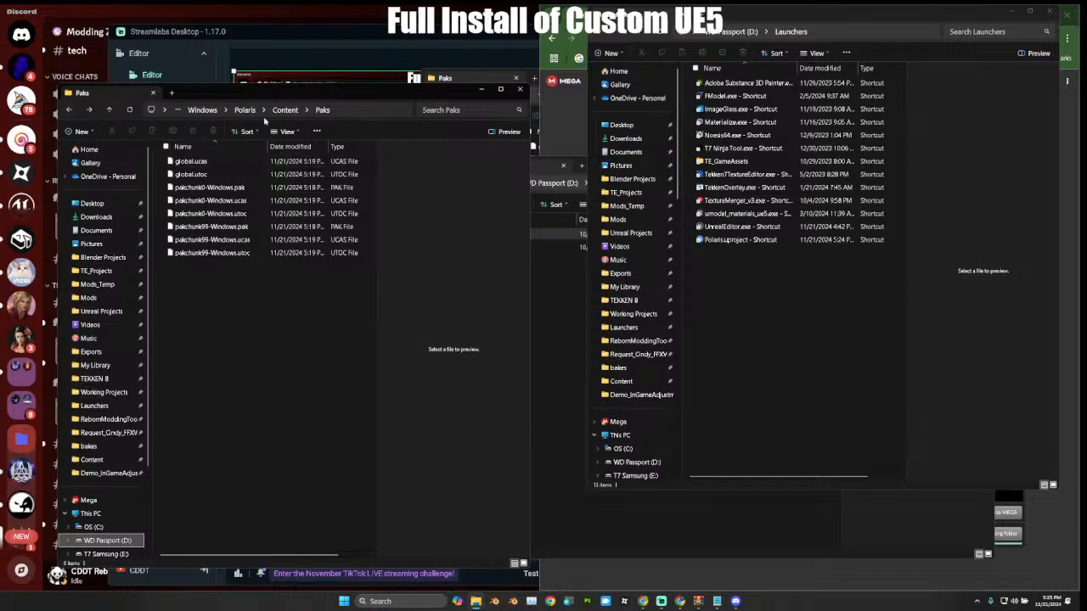
Pin the packaged Paks folder to Quick access and place it between Mods_Temp and Mods.
left_click(284, 110)
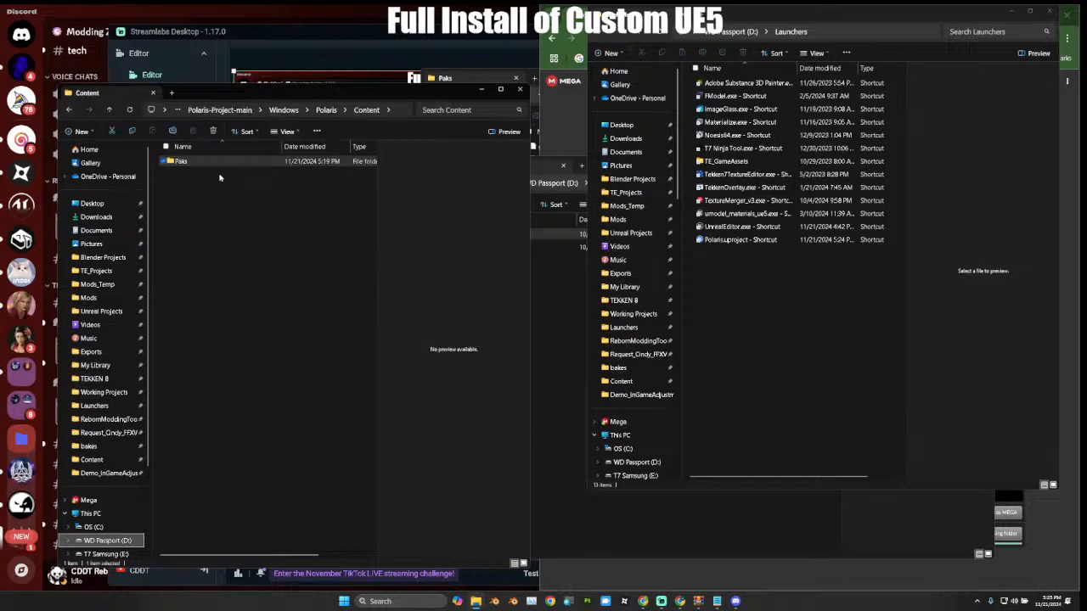
right_click(175, 161)
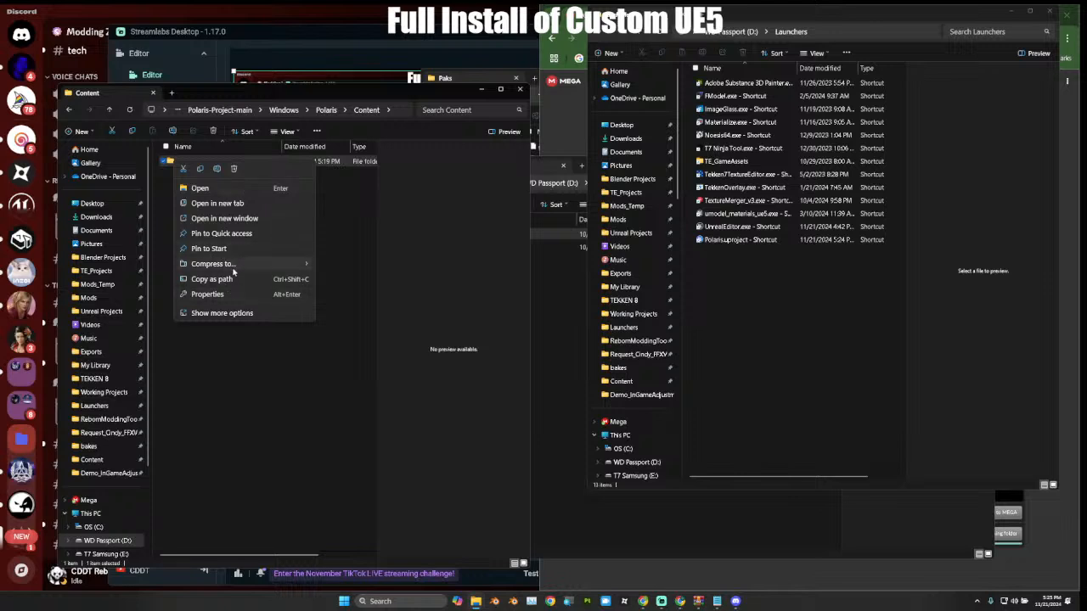
left_click(231, 234)
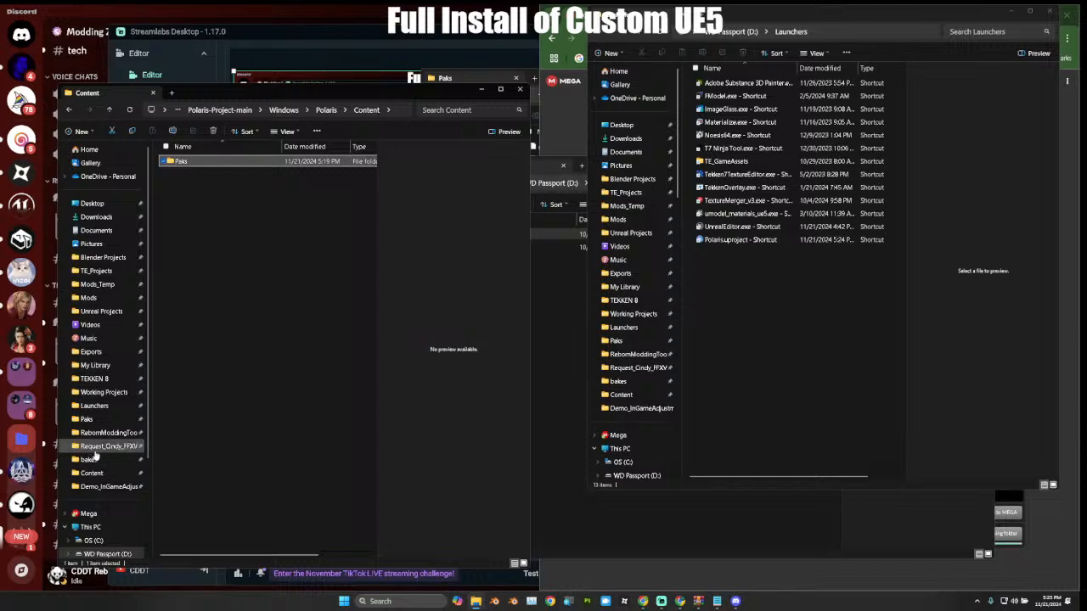
left_click(87, 419)
left_click_drag(86, 418, 118, 297)
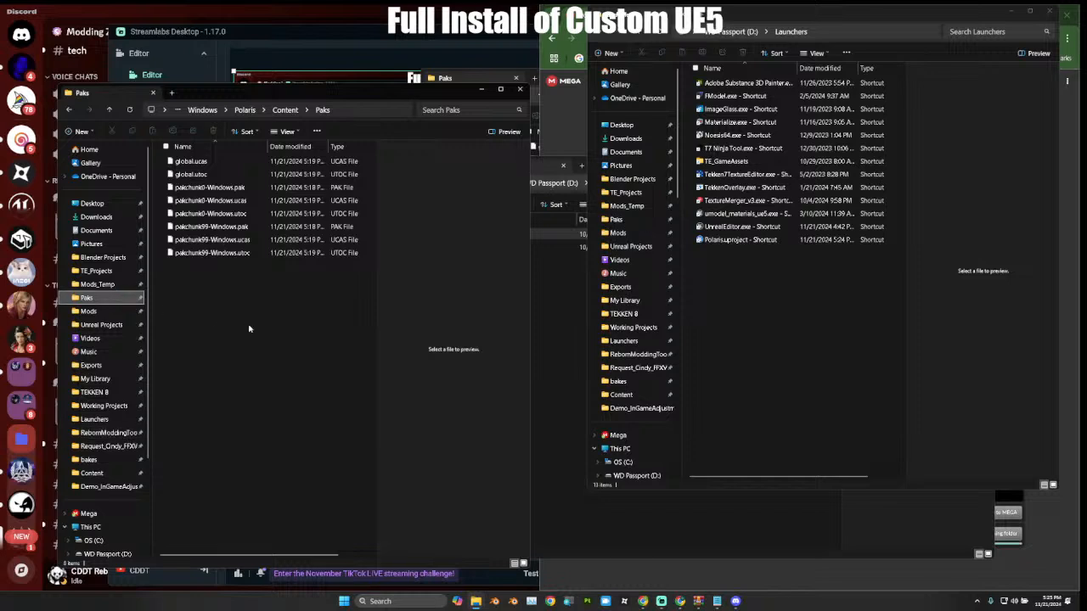
left_click(99, 285)
left_click(102, 297)
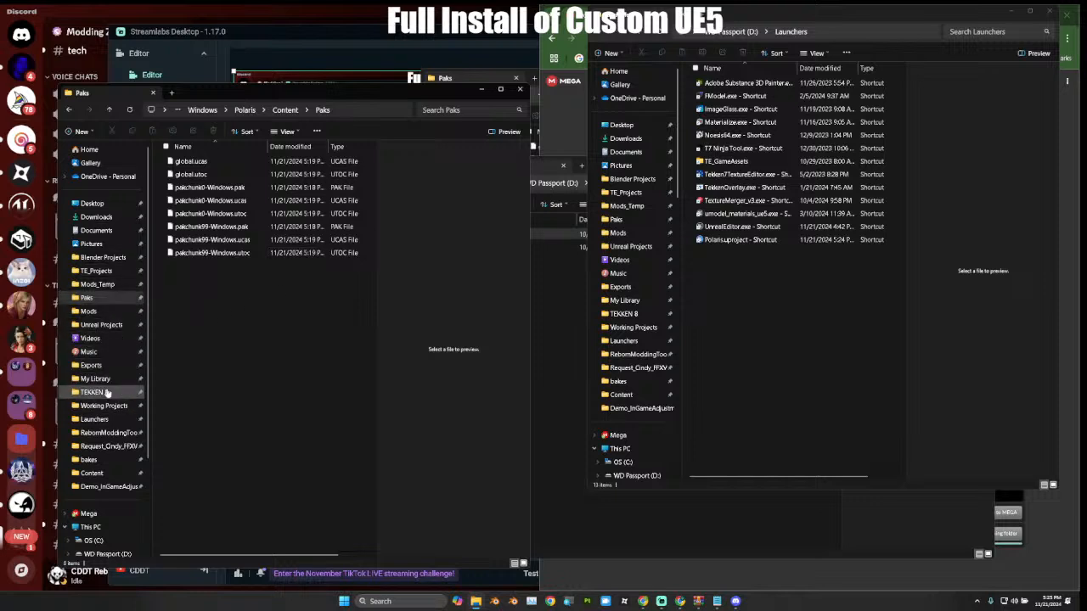
Launch the Polaris project from its shortcut in the Launchers folder and open the Reborn/Test content folder.
left_click(96, 418)
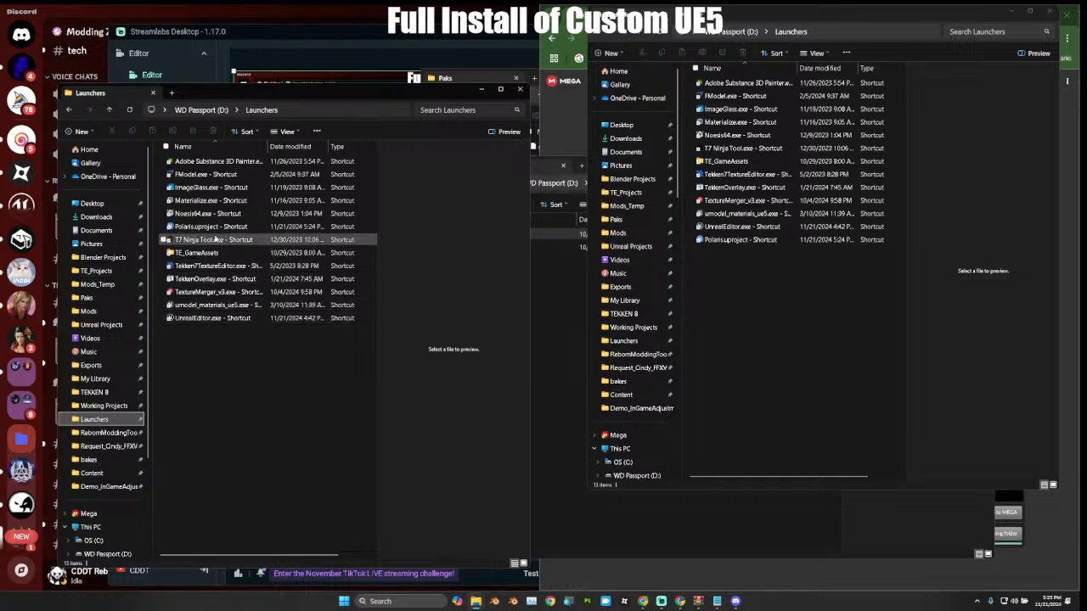
double_click(214, 227)
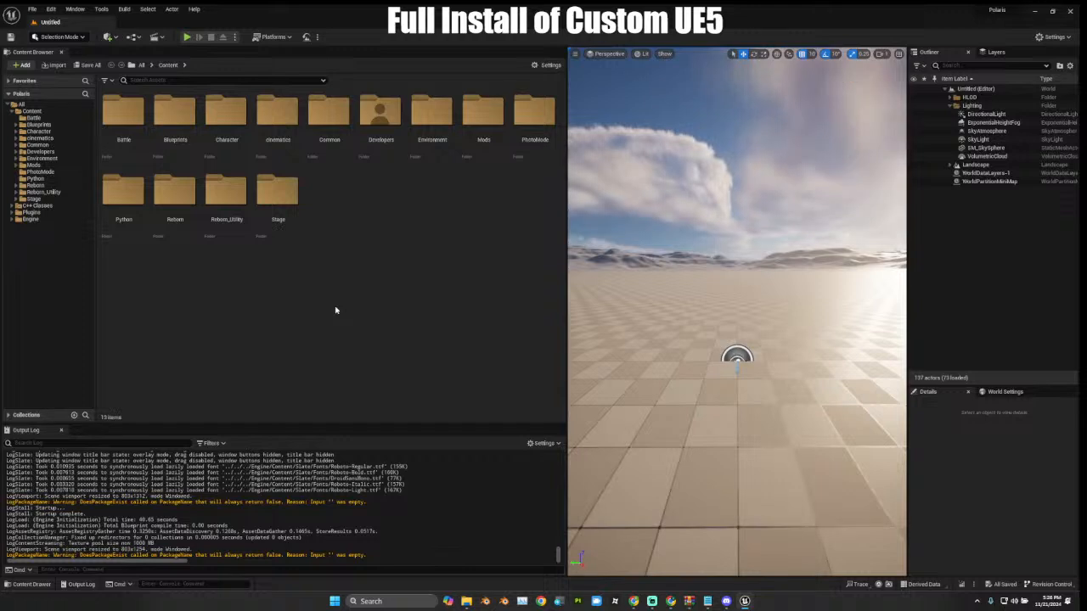
left_click(36, 186)
double_click(174, 115)
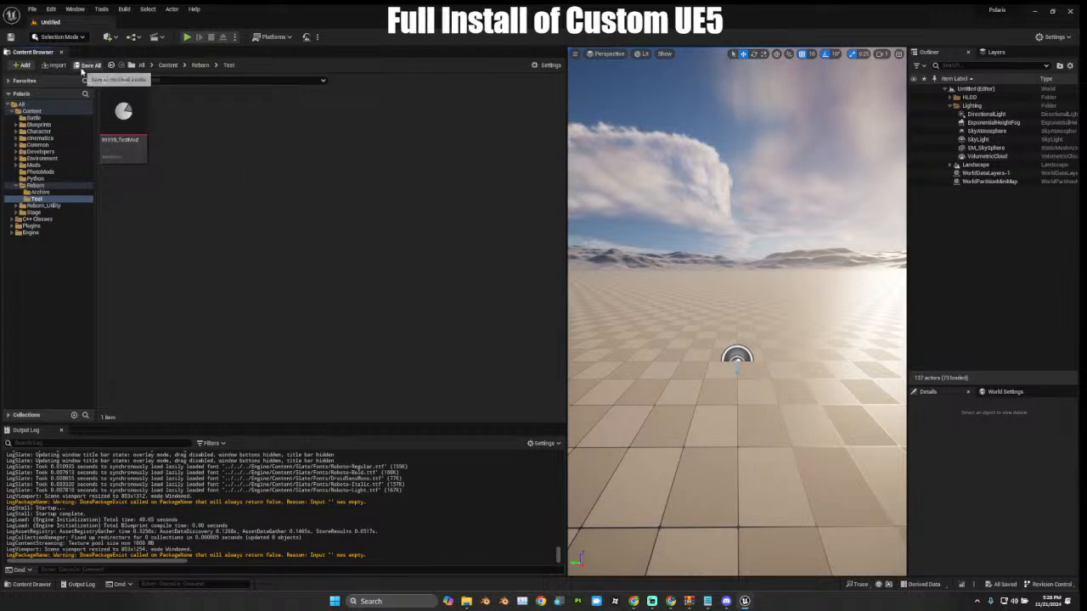
Package the project for Windows into the Polaris-Project-main folder.
left_click(273, 37)
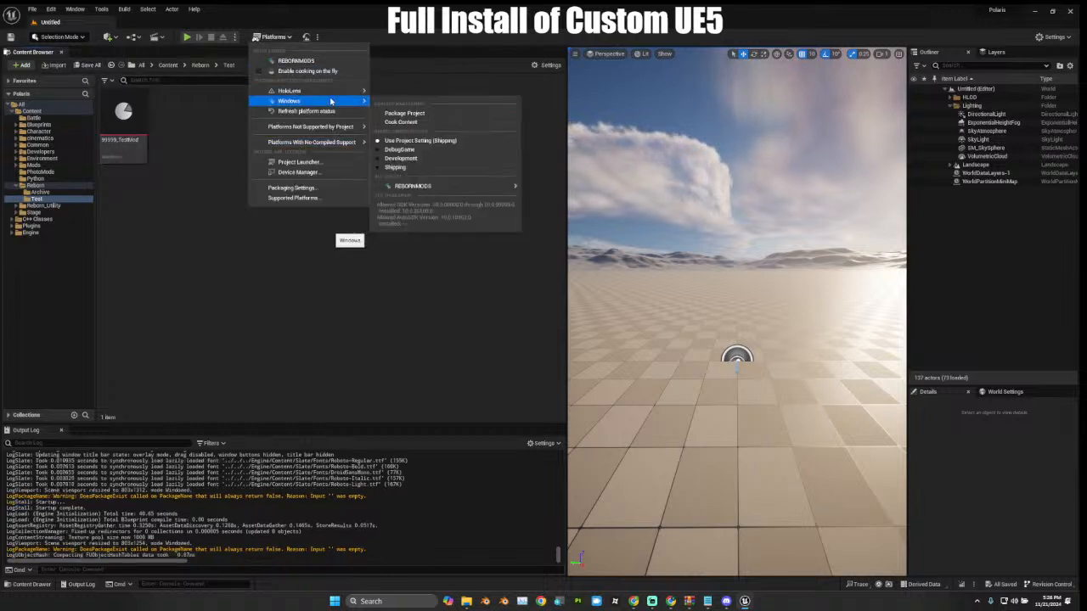
mouse_move(331, 100)
left_click(422, 114)
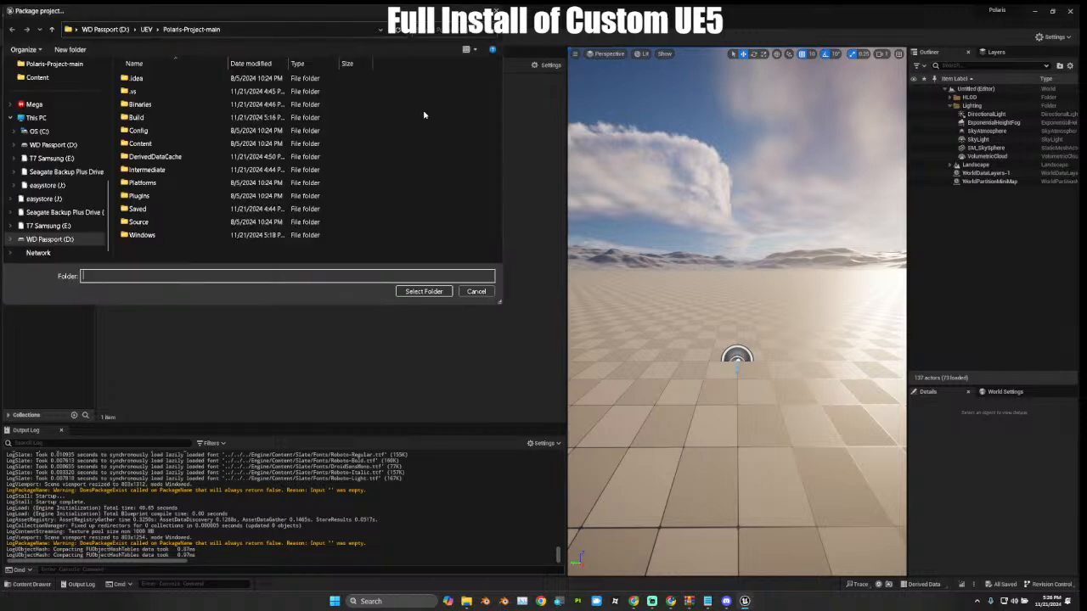
left_click(424, 291)
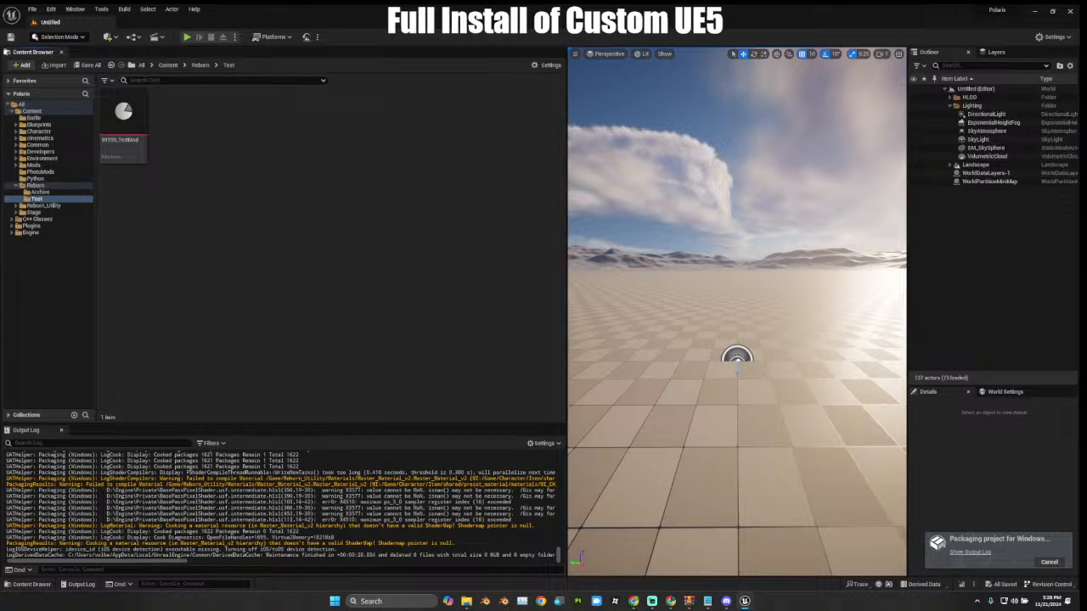
Open FModel and load the game archives from pakchunk0-Windows_0_P.pak through pakchunk500-Windows.utoc.
left_click(395, 600)
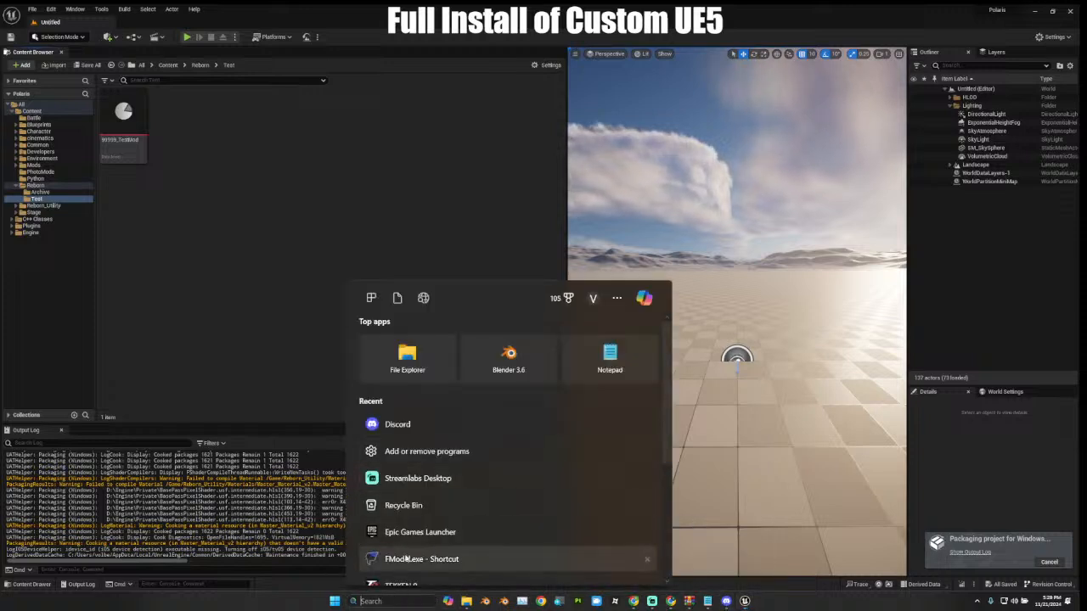
left_click(407, 559)
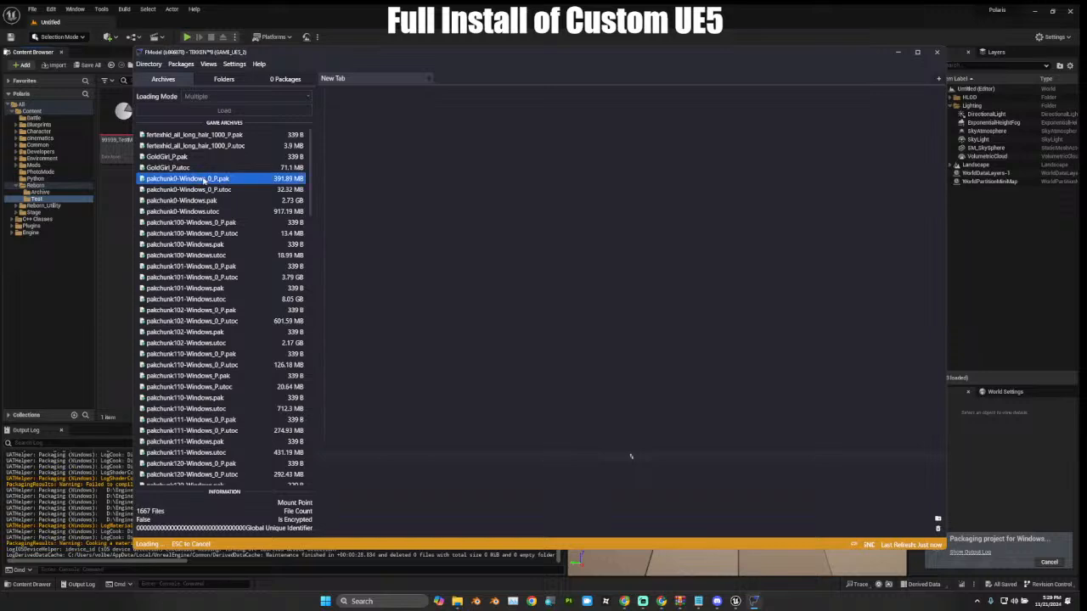
scroll(229, 357, "down", 20)
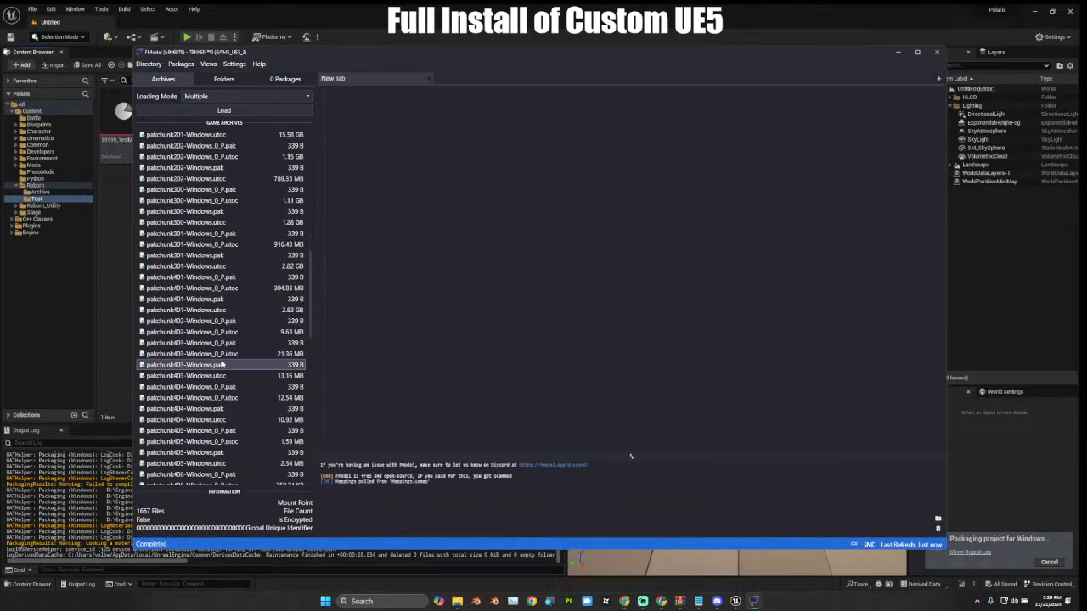
scroll(219, 368, "down", 10)
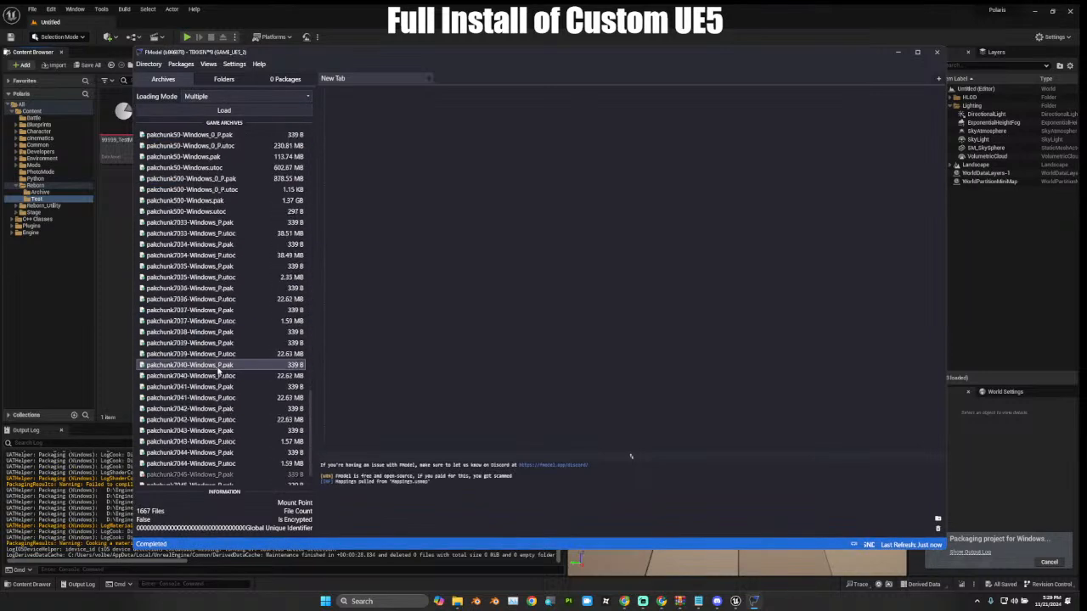
left_click(204, 277, "shift")
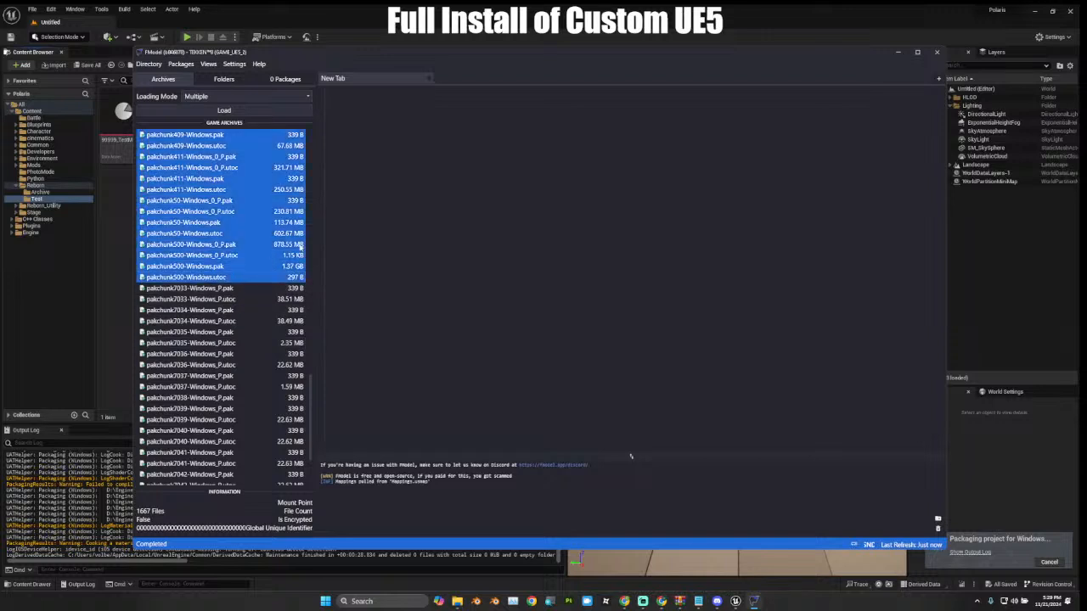
left_click(224, 110)
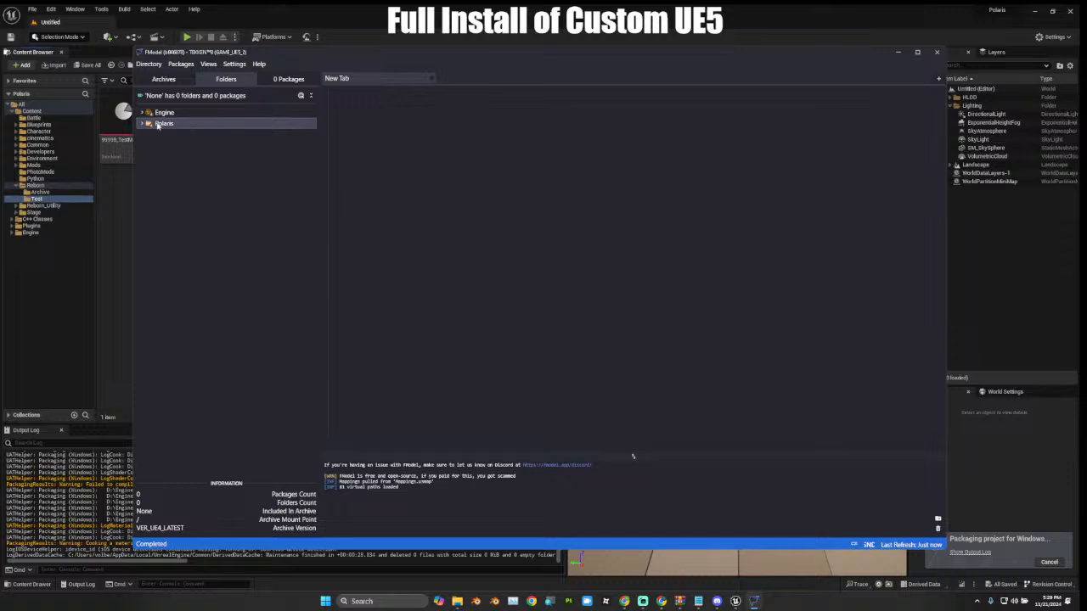
Browse to Polaris/Content/Character/Item/shared/preset_material/materials and look through its material packages.
left_click(141, 124)
left_click(152, 145)
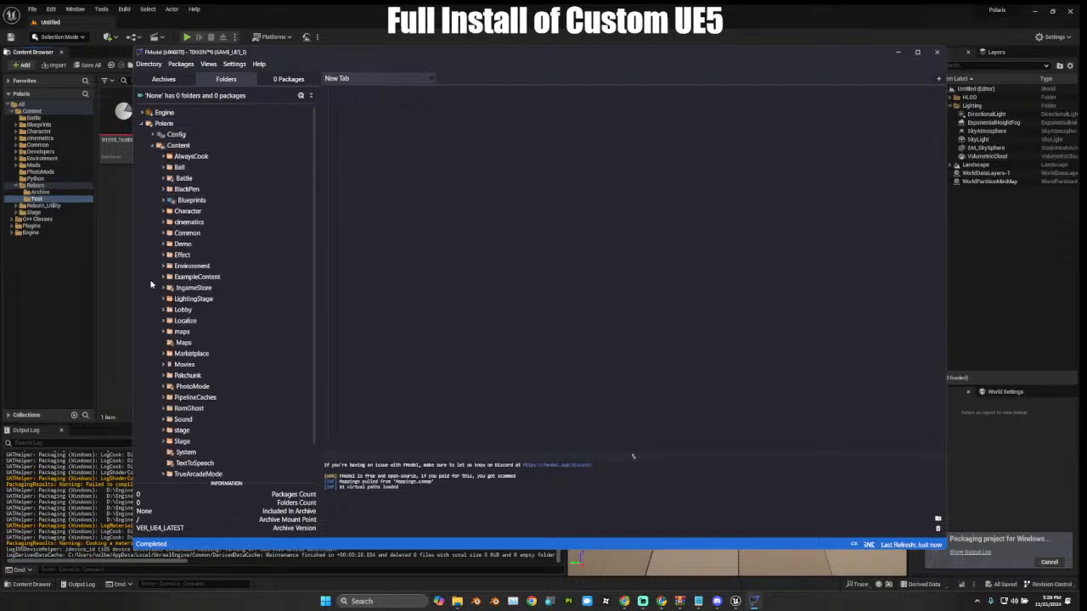
left_click(188, 211)
left_click(162, 211)
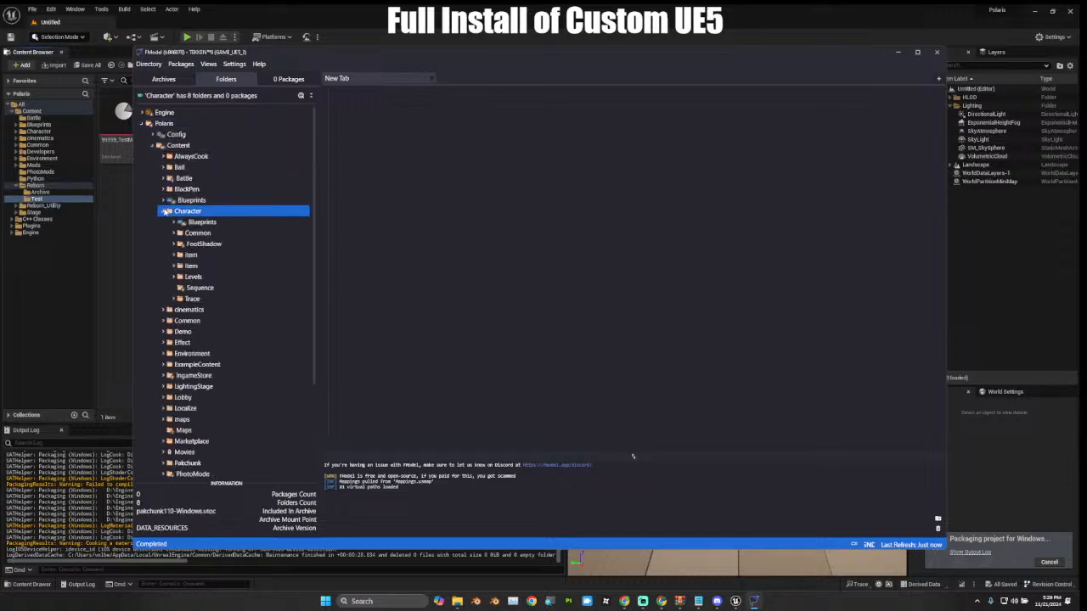
left_click(173, 266)
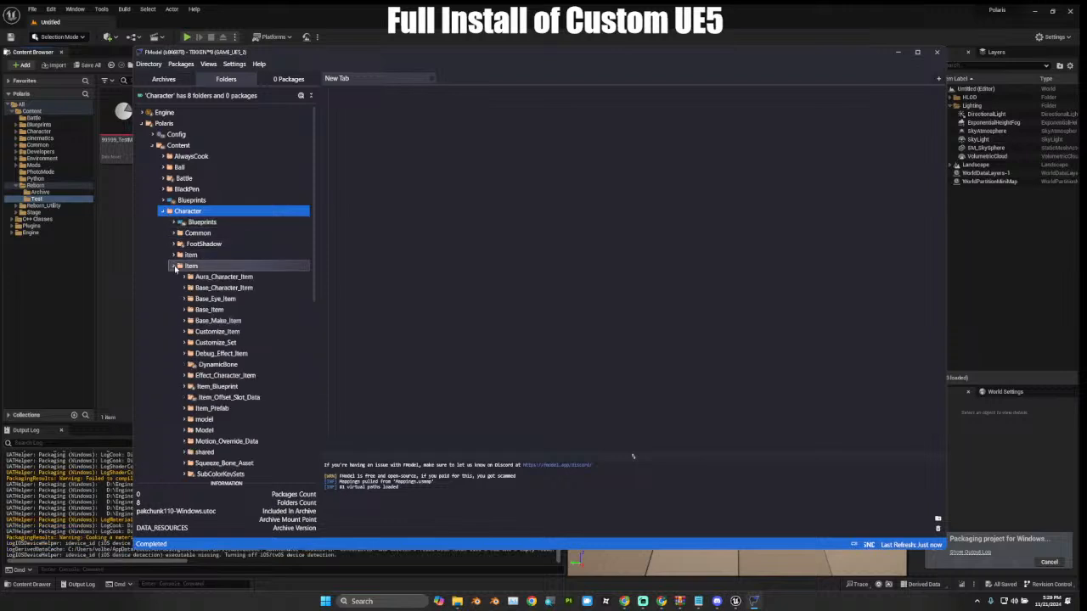
scroll(197, 395, "down", 1)
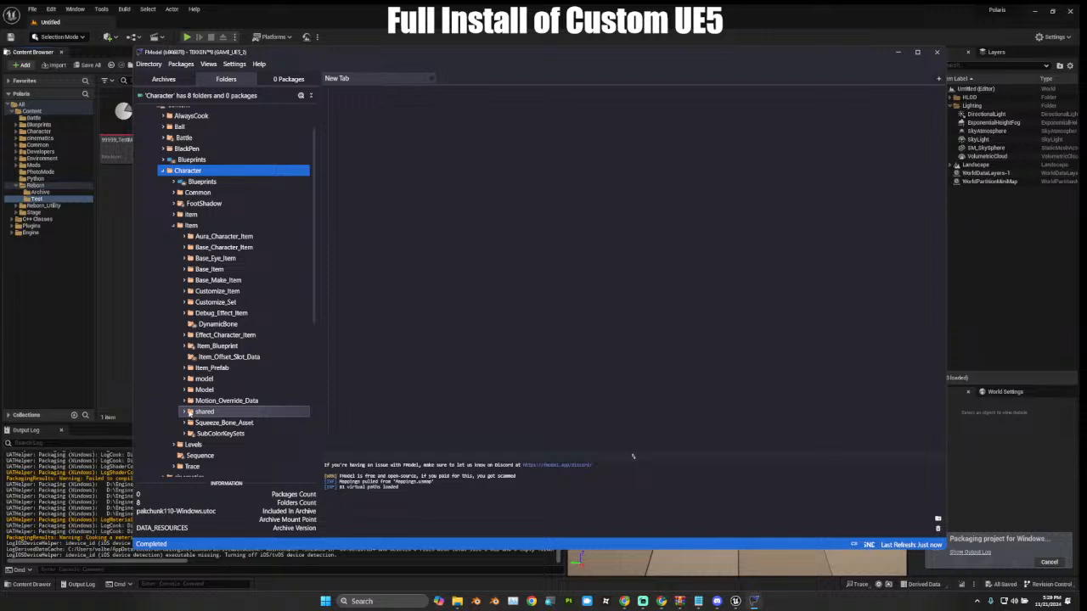
left_click(202, 412)
left_click(187, 412)
scroll(191, 412, "down", 2)
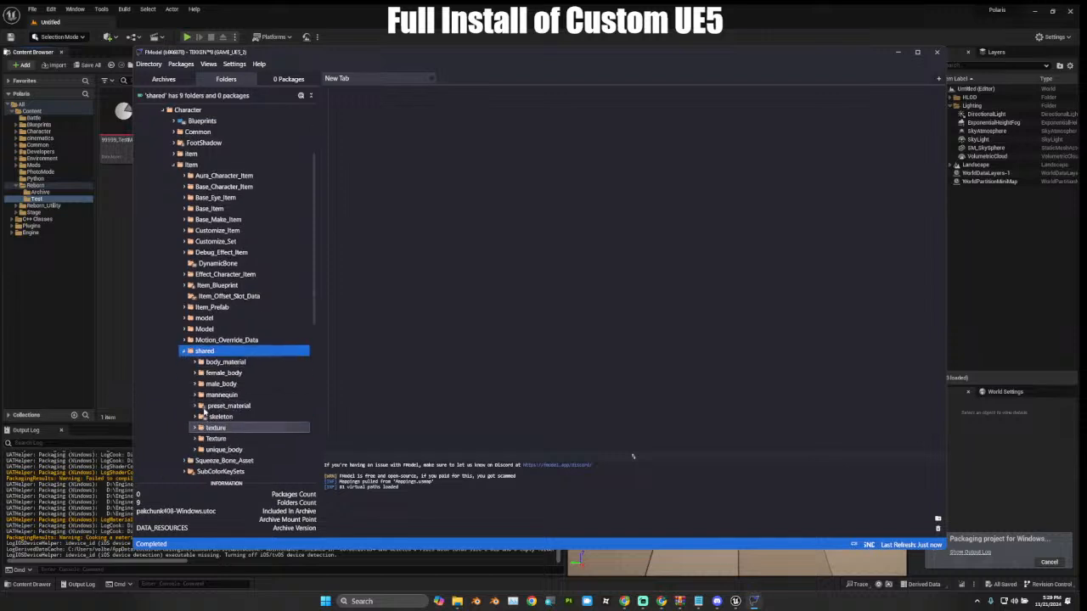
left_click(197, 407)
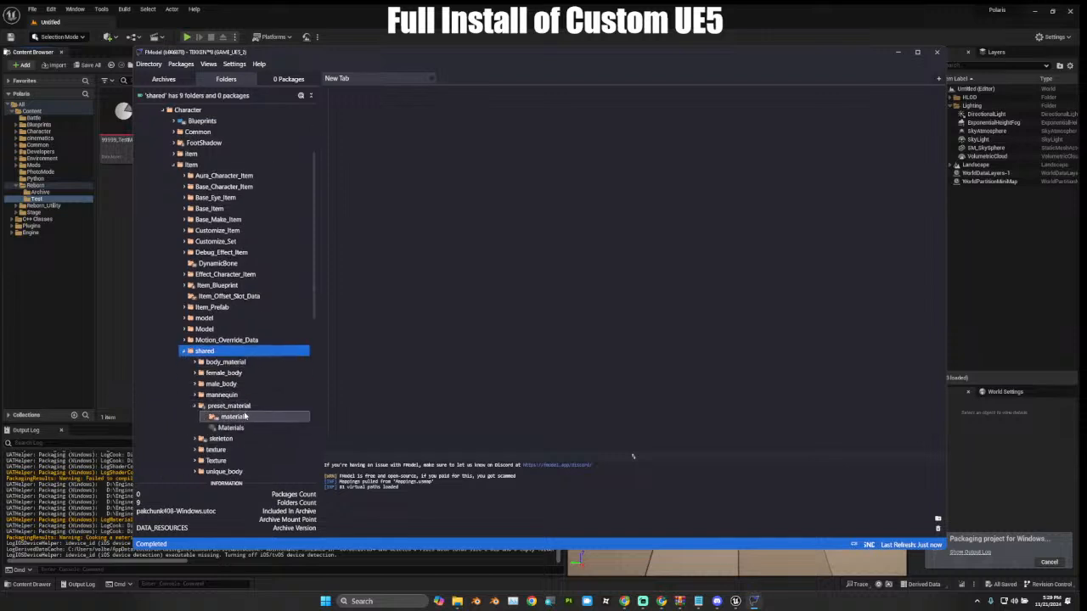
double_click(234, 417)
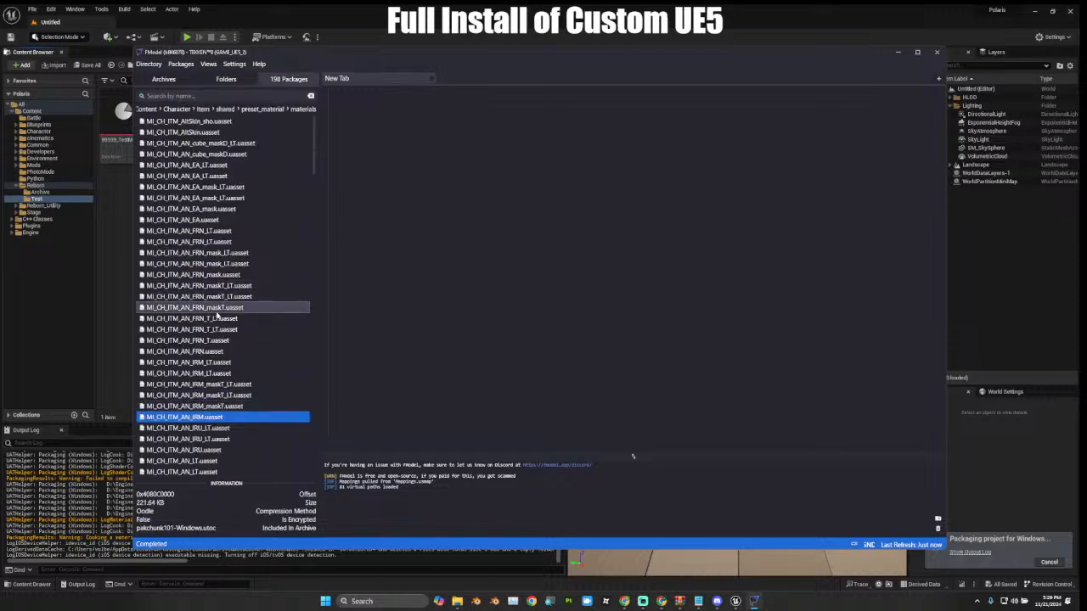
scroll(217, 314, "down", 6)
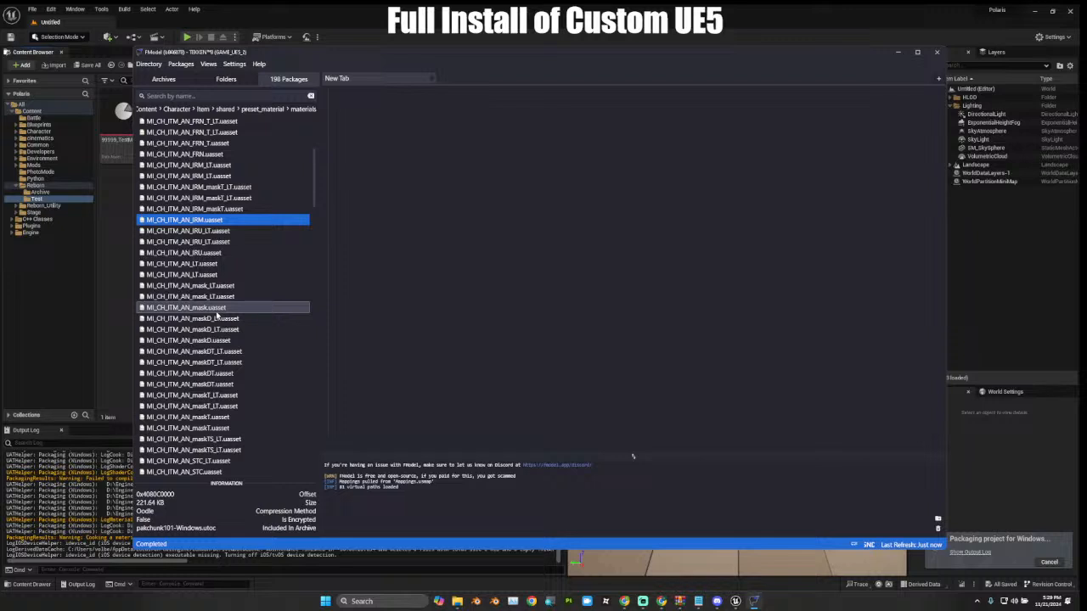
Look through the remaining preset material packages down to the MI_CH_ITM_maskDTS_LT entries, and return to the Unreal editor.
scroll(214, 323, "down", 4)
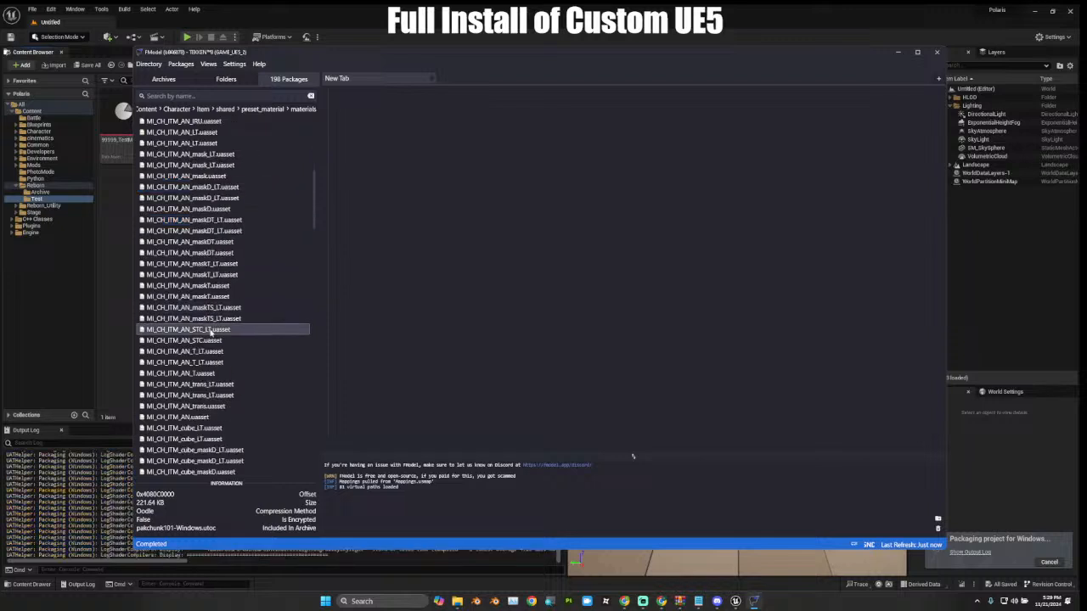
scroll(211, 333, "down", 8)
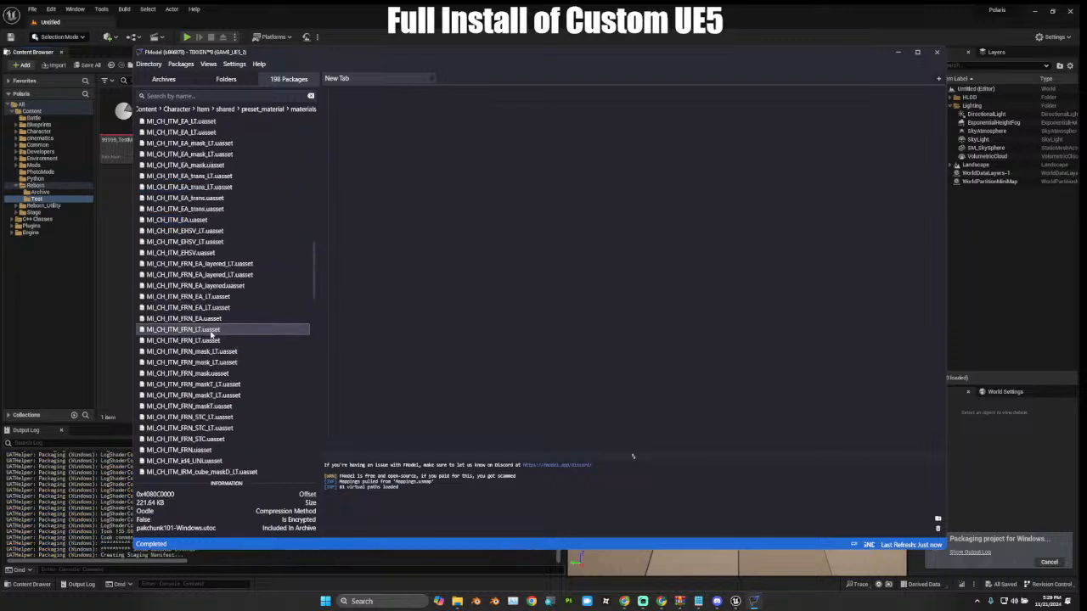
scroll(211, 334, "down", 4)
scroll(210, 334, "down", 4)
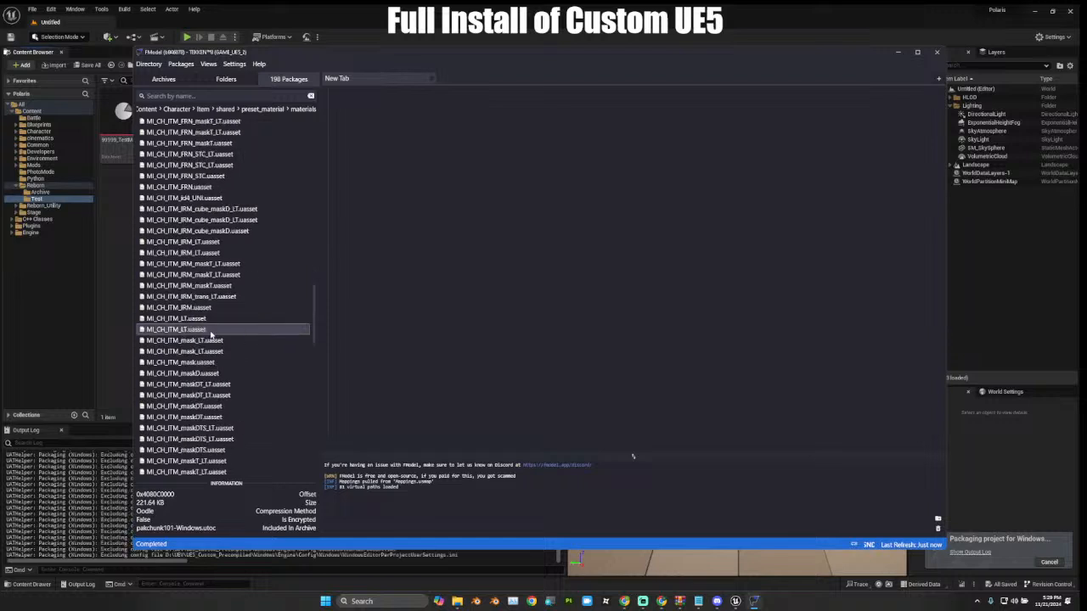
left_click(219, 429)
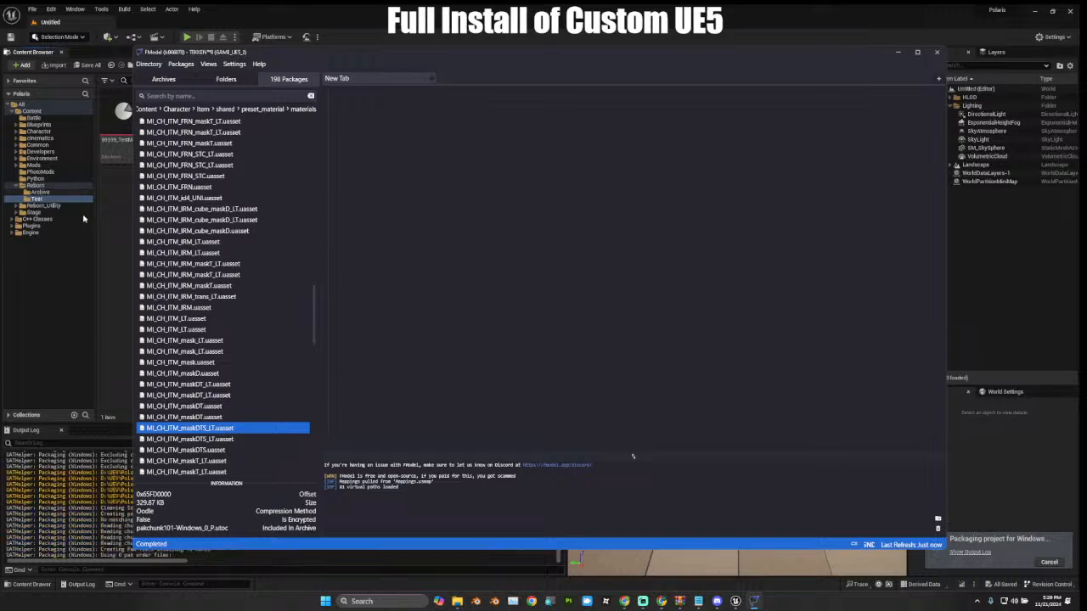
left_click(95, 238)
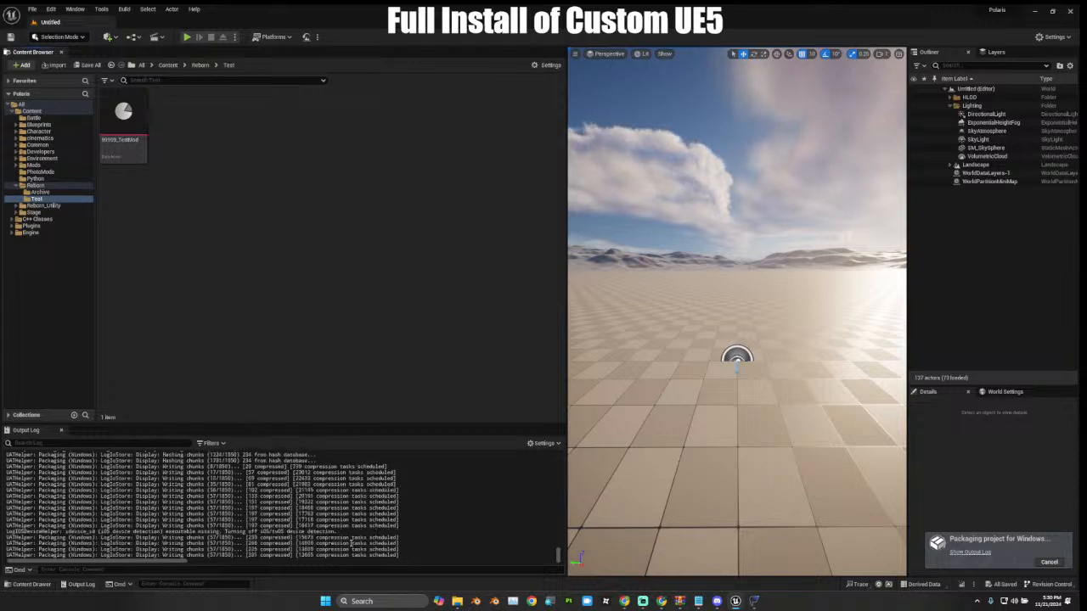
Review the Windows packaging messages in the output log, including the pak file creation and plugin warning entries.
scroll(355, 526, "up", 3)
scroll(355, 525, "up", 12)
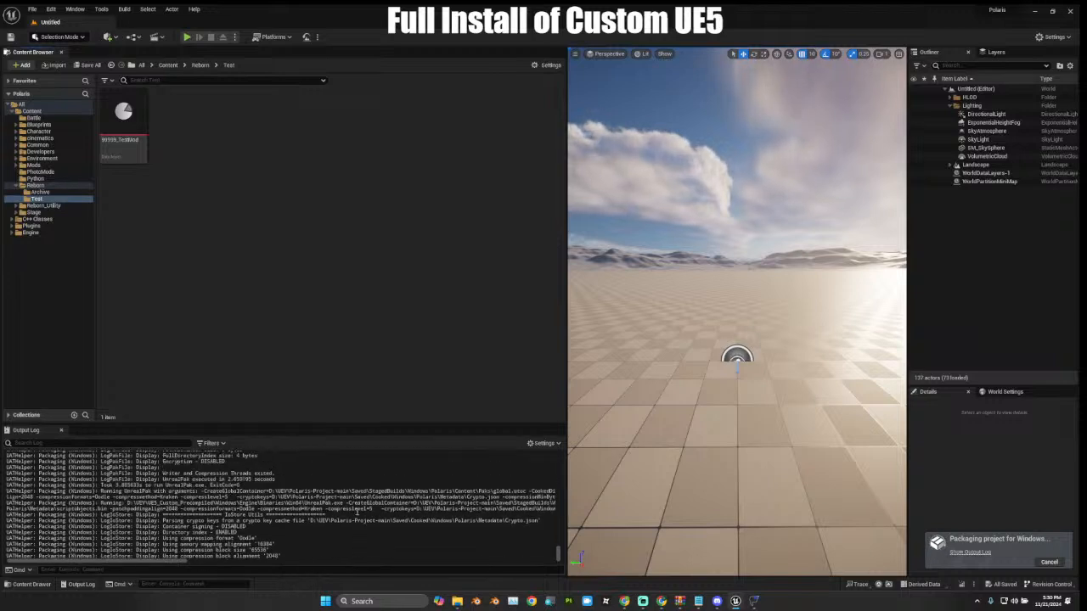
scroll(357, 512, "up", 3)
scroll(357, 512, "down", 3)
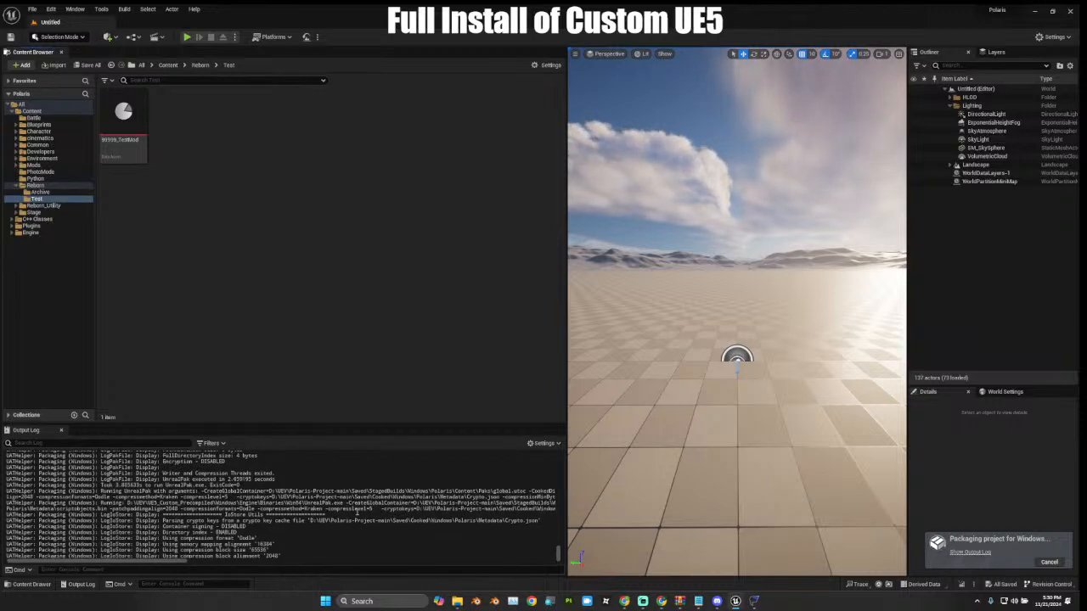
scroll(356, 514, "up", 6)
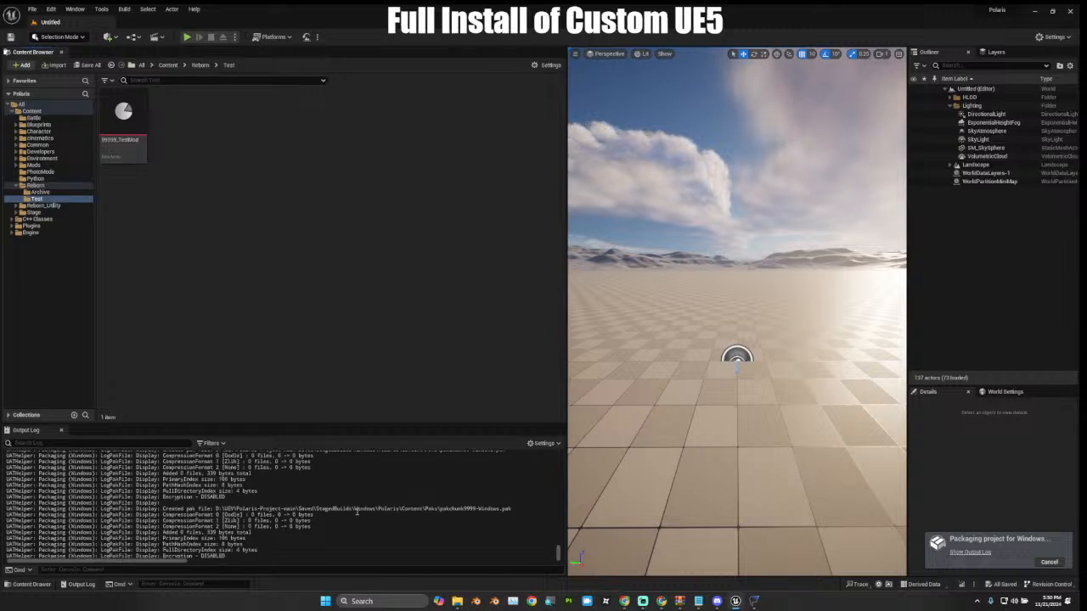
scroll(357, 512, "up", 8)
scroll(357, 511, "up", 15)
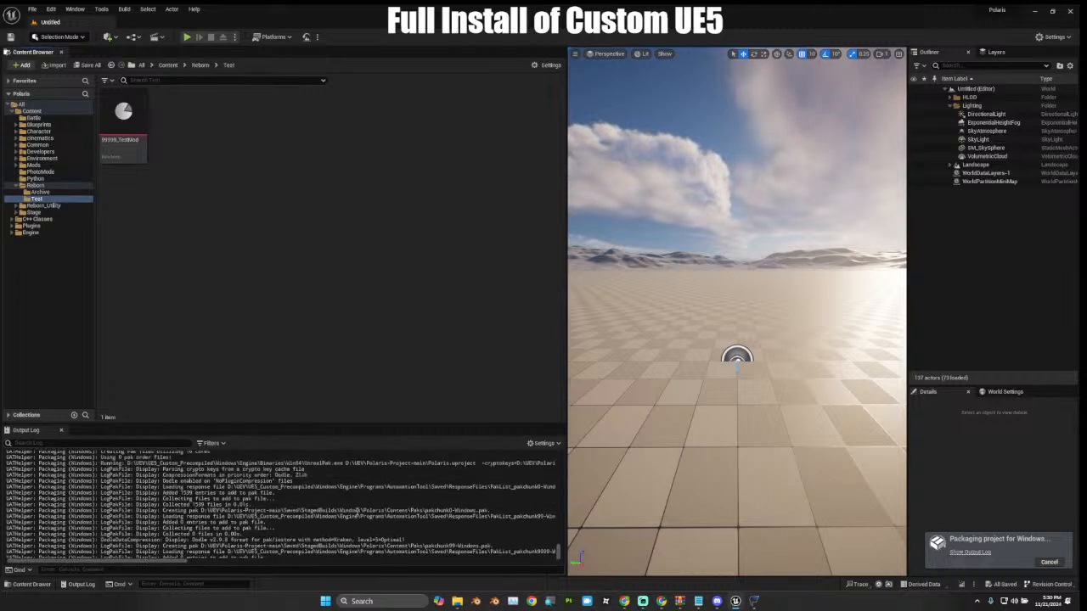
scroll(357, 512, "down", 3)
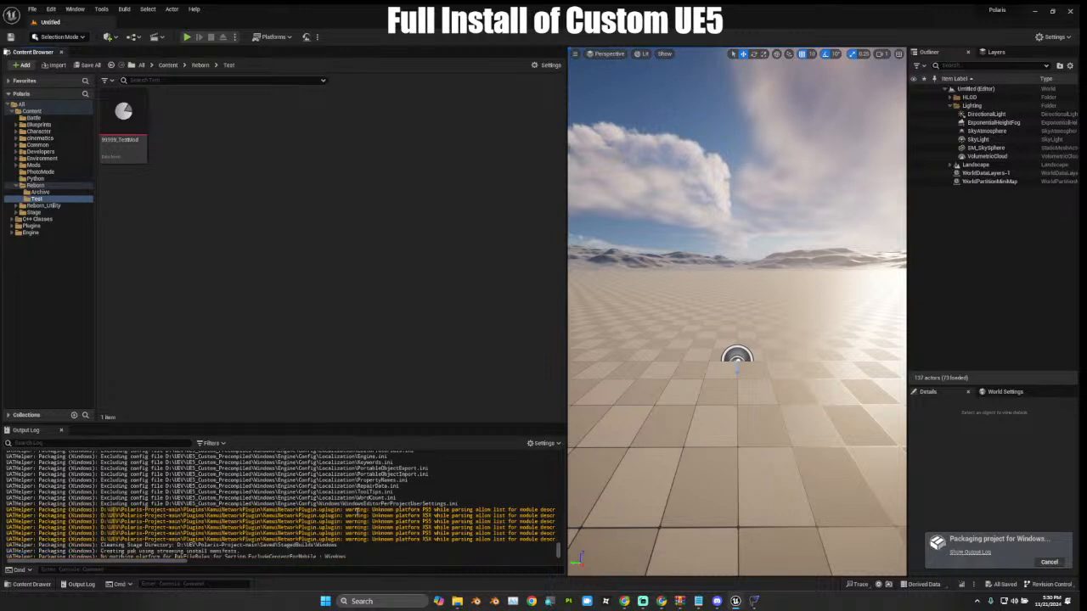
scroll(358, 511, "down", 3)
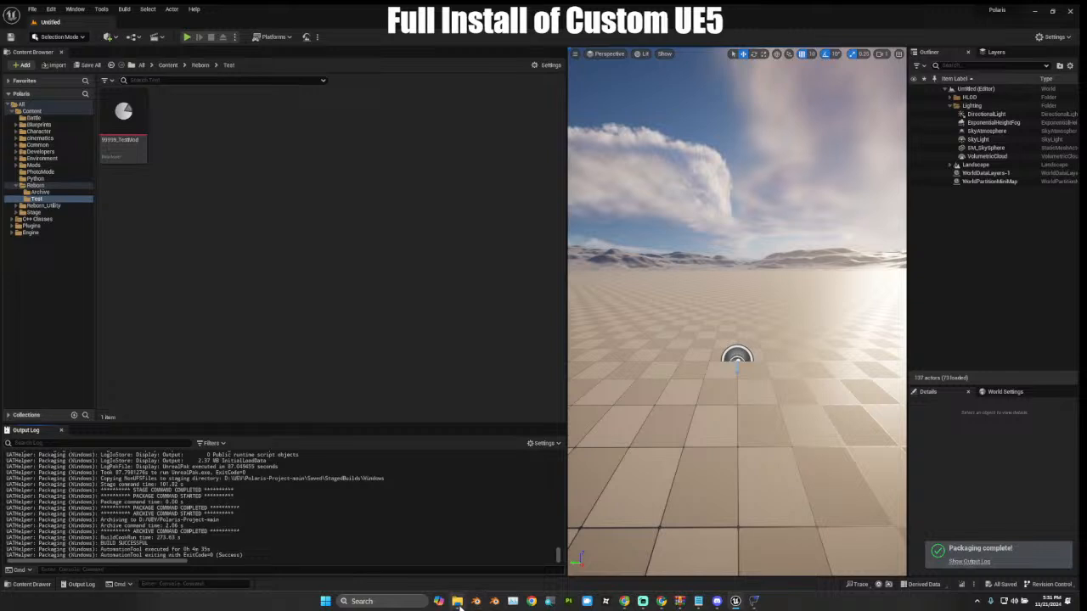
Switch to File Explorer, open the packaged build's Paks folder and pick out the three pakchunk9999-Windows files.
mouse_move(458, 601)
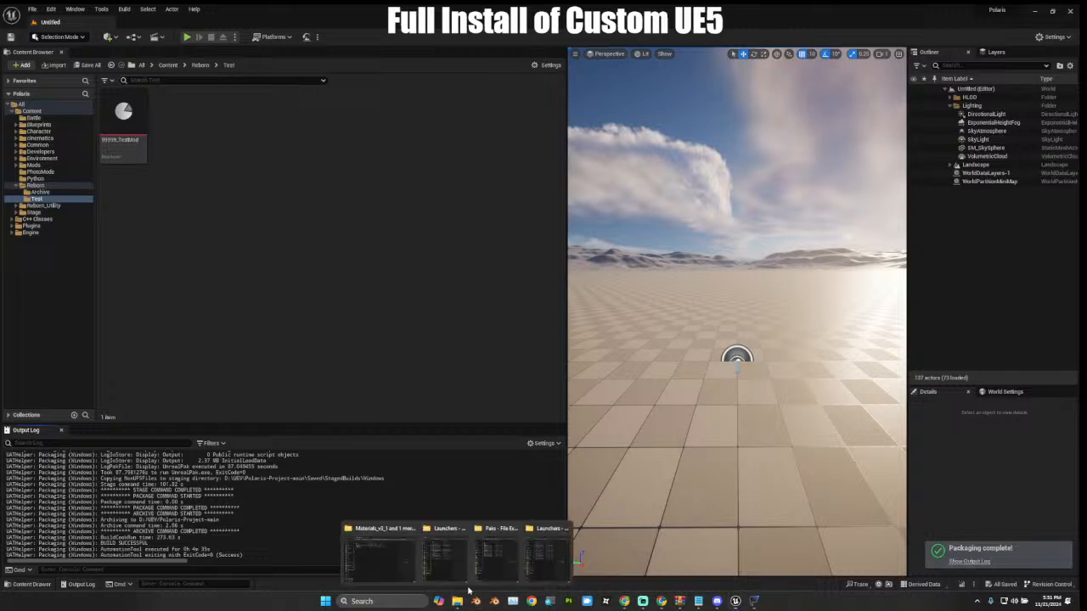
left_click(445, 558)
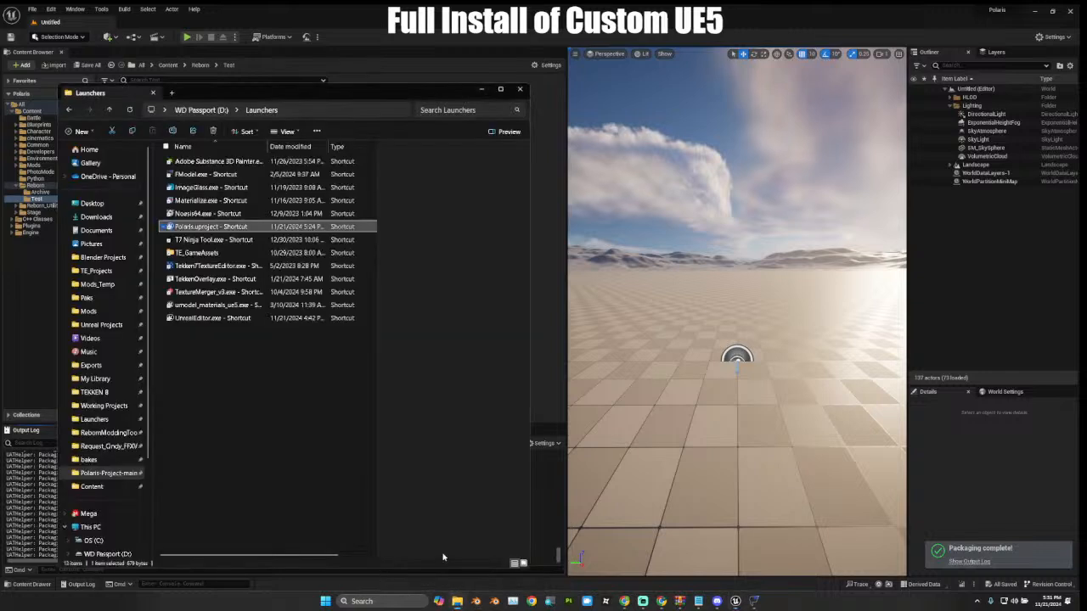
left_click(108, 299)
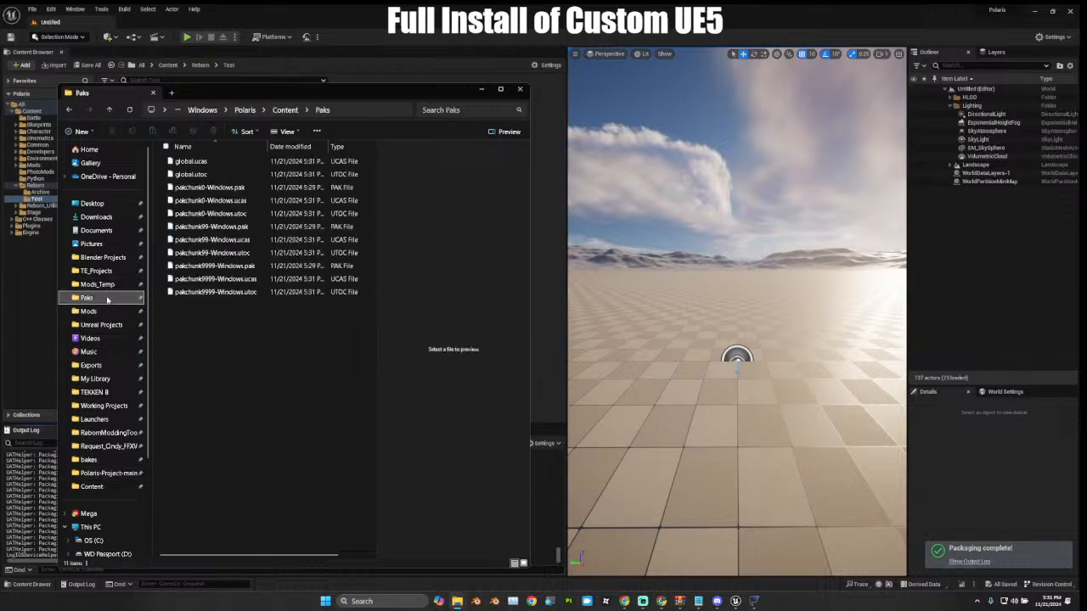
left_click(219, 293)
left_click(238, 268, "shift")
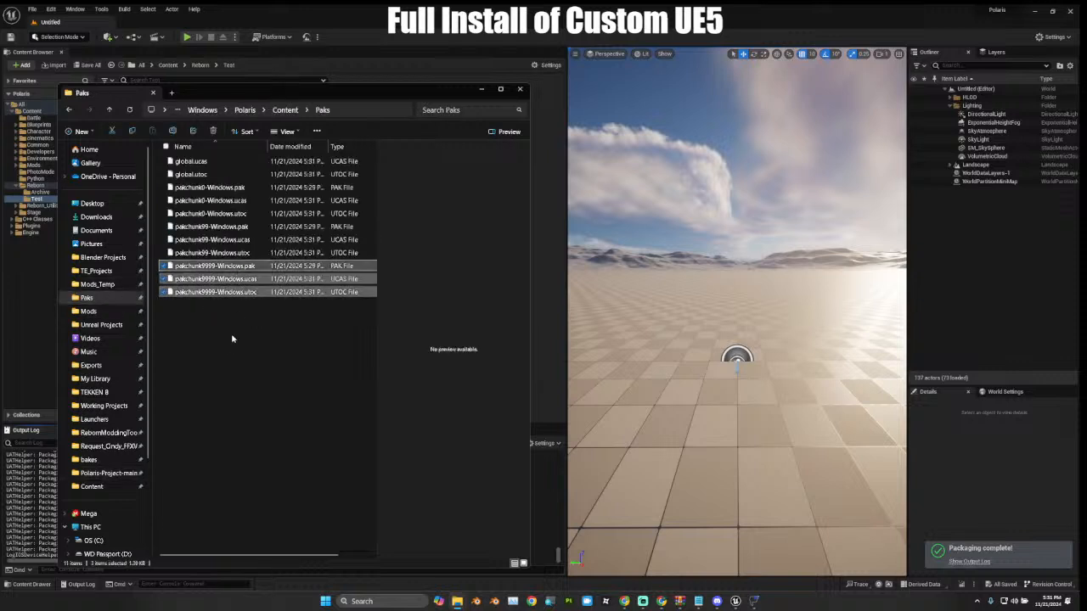
left_click(230, 330)
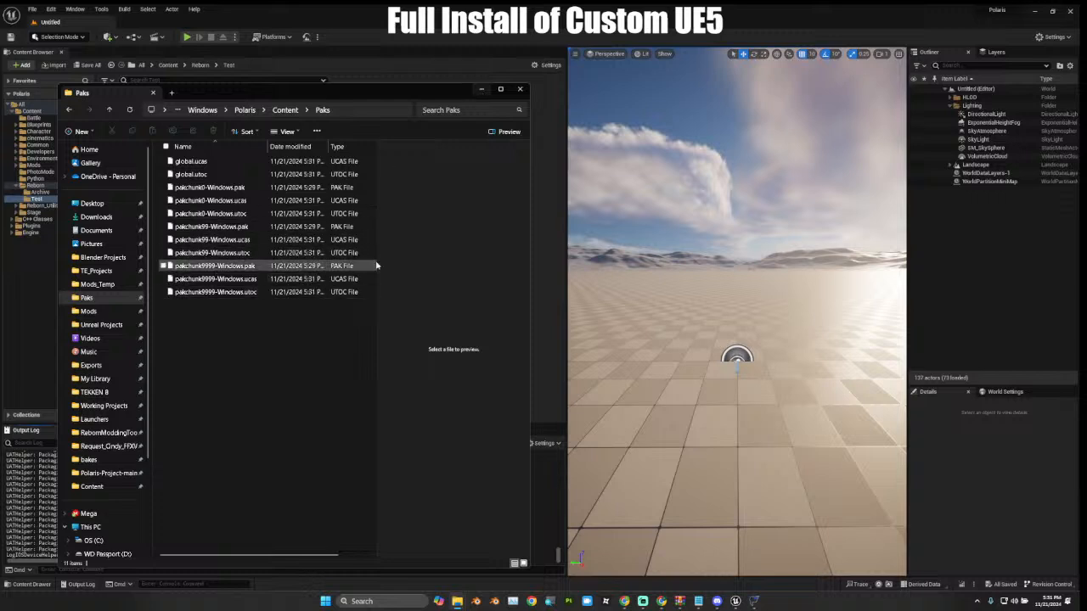
Reveal the file sizes in the Paks folder, check the pakchunk9999-Windows files and minimise File Explorer.
left_click_drag(376, 263, 517, 278)
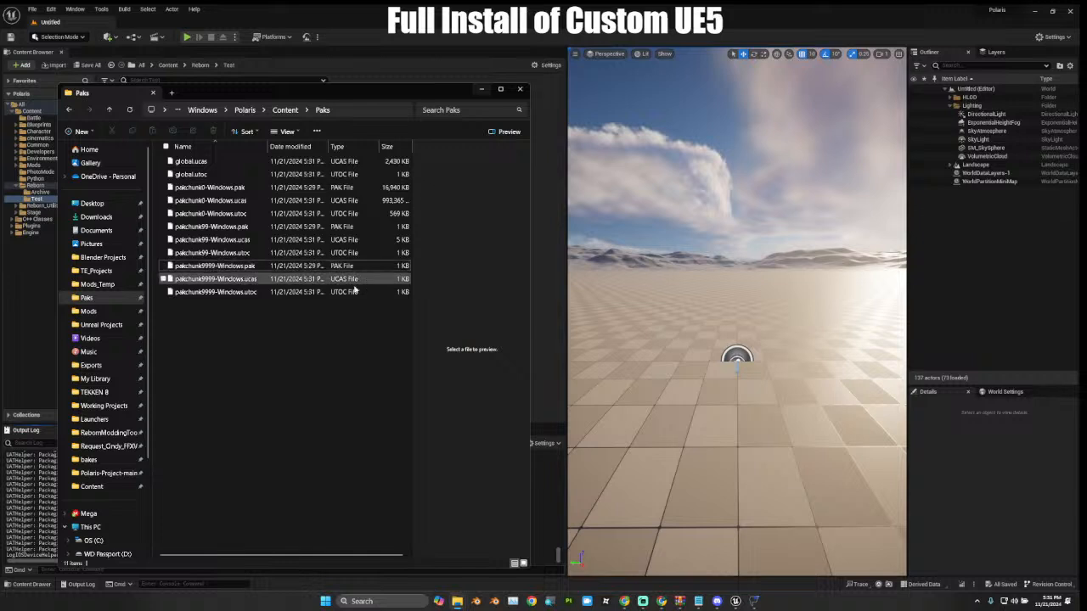
left_click(229, 291)
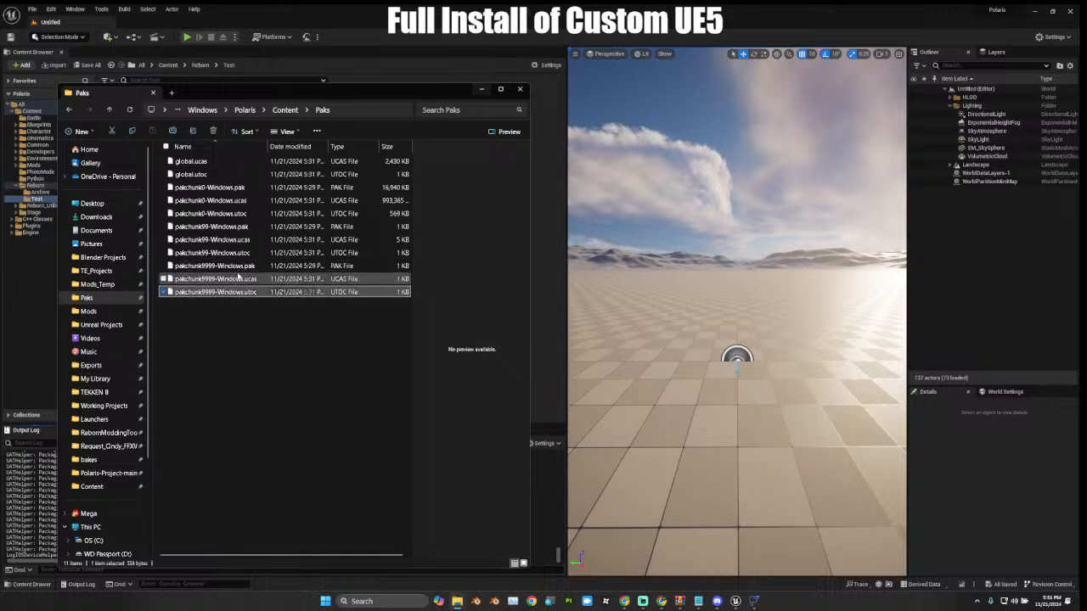
left_click(236, 269, "shift")
left_click(284, 326)
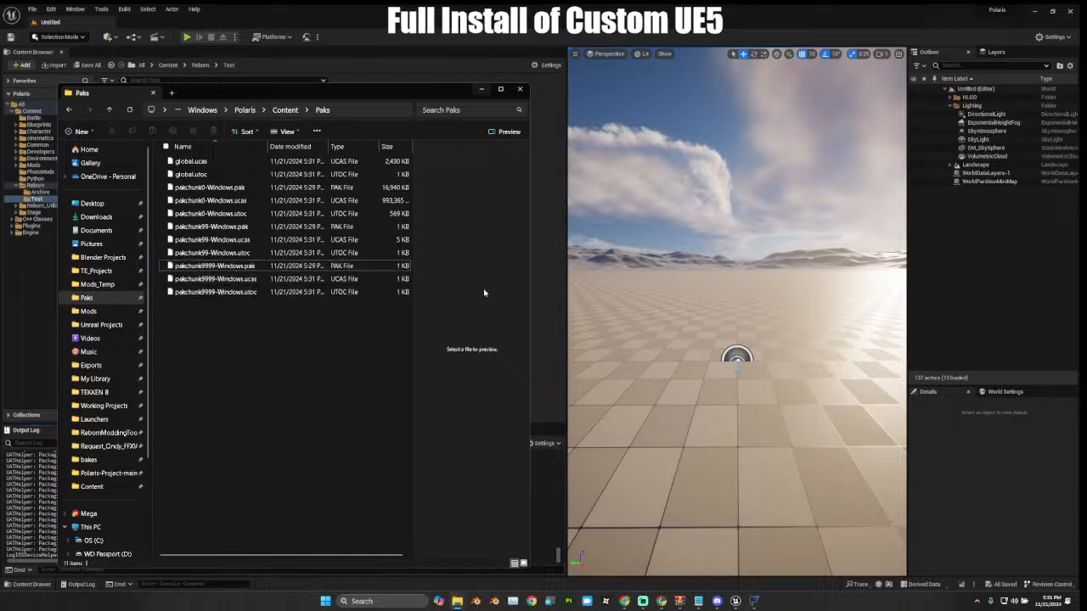
left_click(481, 89)
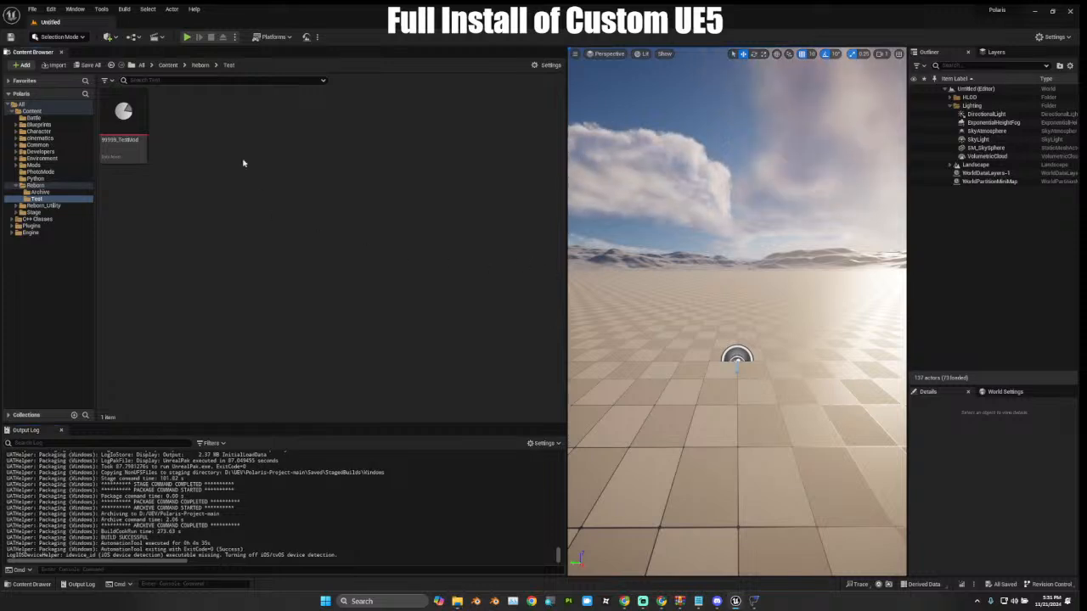
Delete the TestMod asset label from the Reborn/Test content folder.
left_click(123, 128)
right_click(123, 127)
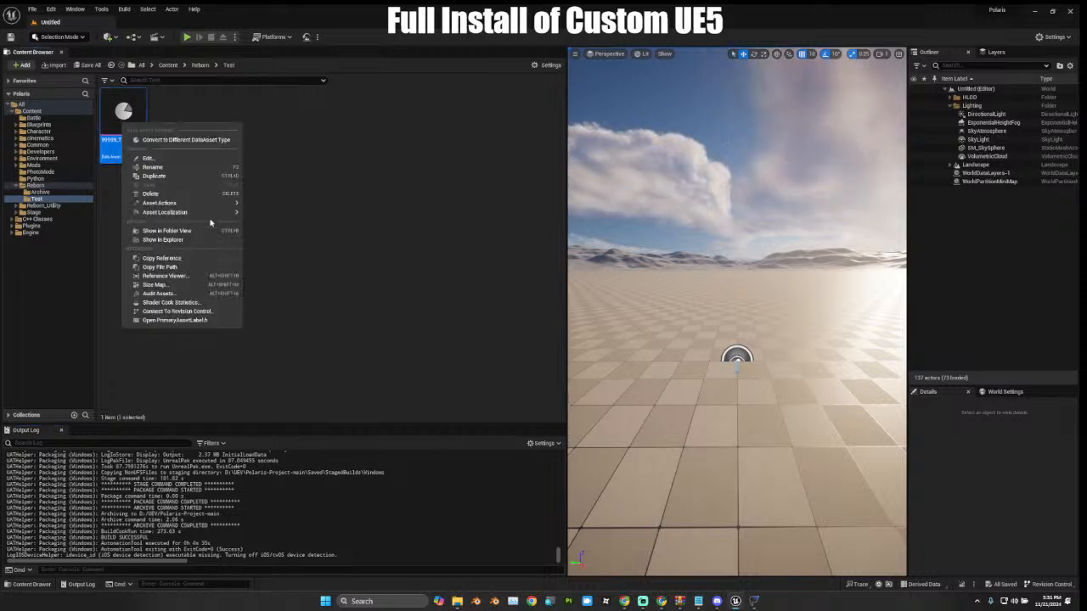
left_click(157, 195)
left_click(476, 438)
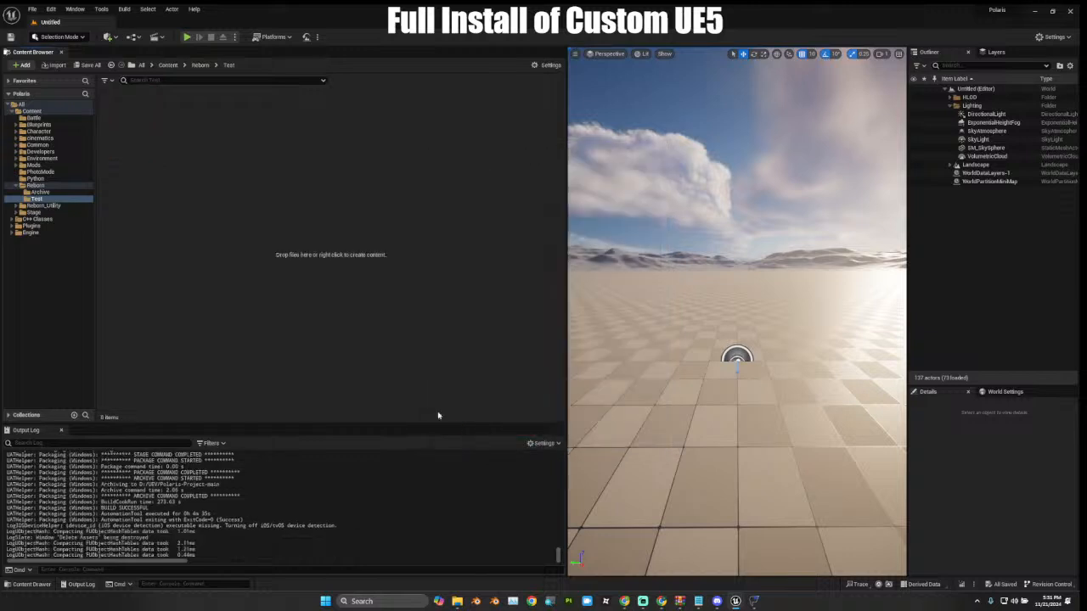
Browse the Reborn/Archive folder and the Material_Functions, Scripts and Materials folders inside Reborn_Utility.
left_click(43, 192)
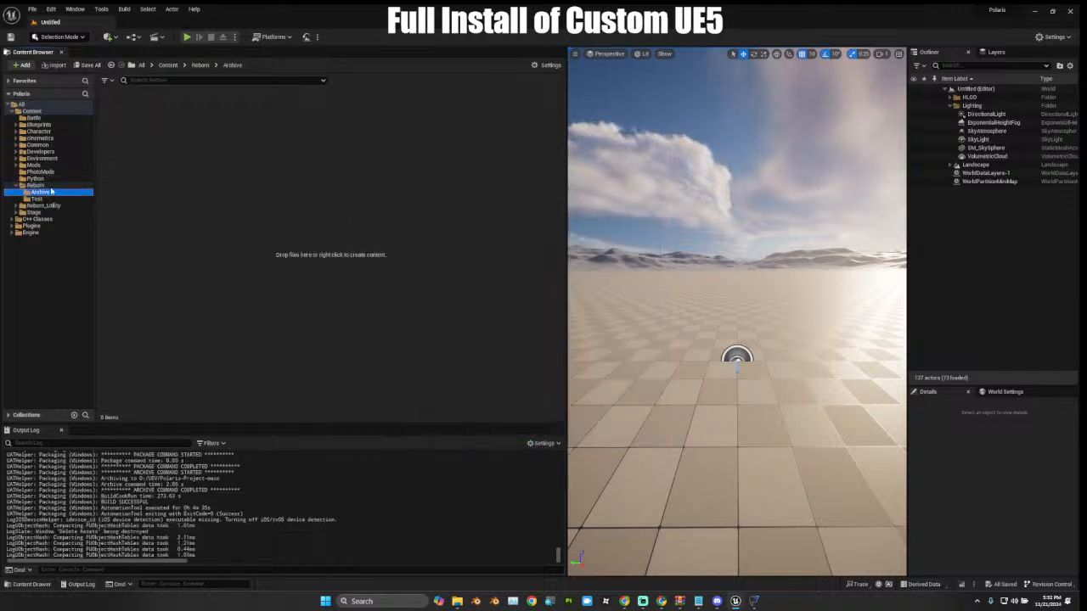
left_click(17, 206)
left_click(51, 212)
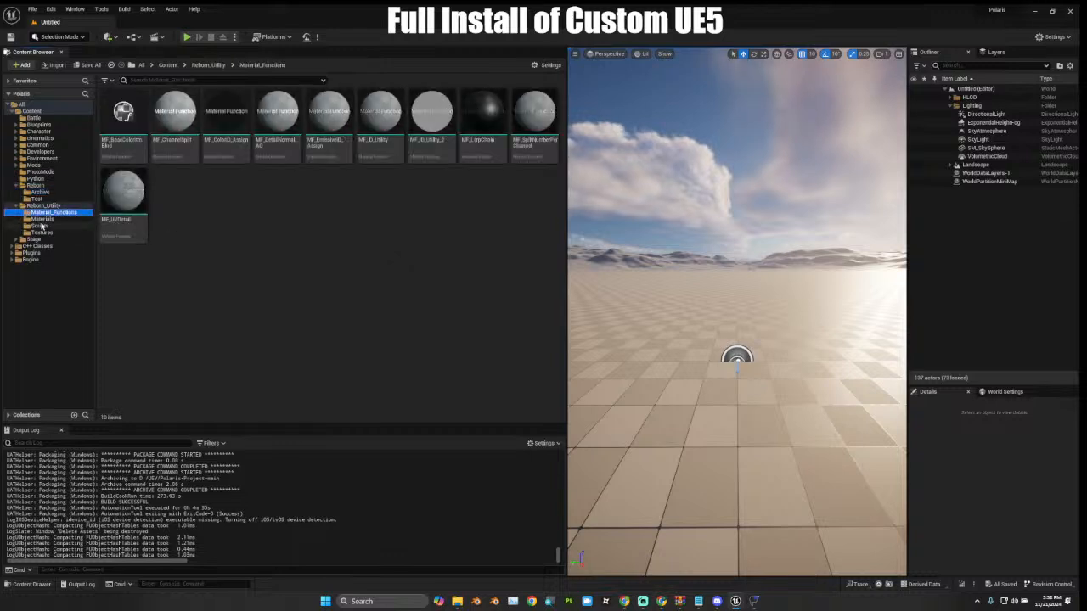
left_click(39, 226)
left_click(41, 220)
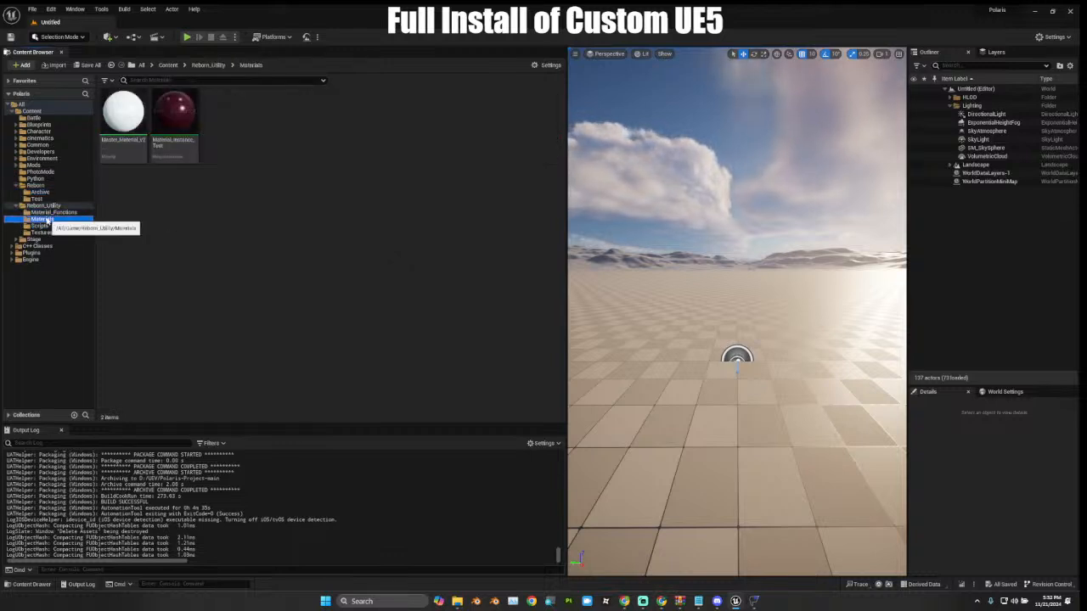
Open Master_Material_v2 and Material_Instance_Test from Reborn_Utility/Materials to examine the material graph and instance parameters.
left_click(123, 135)
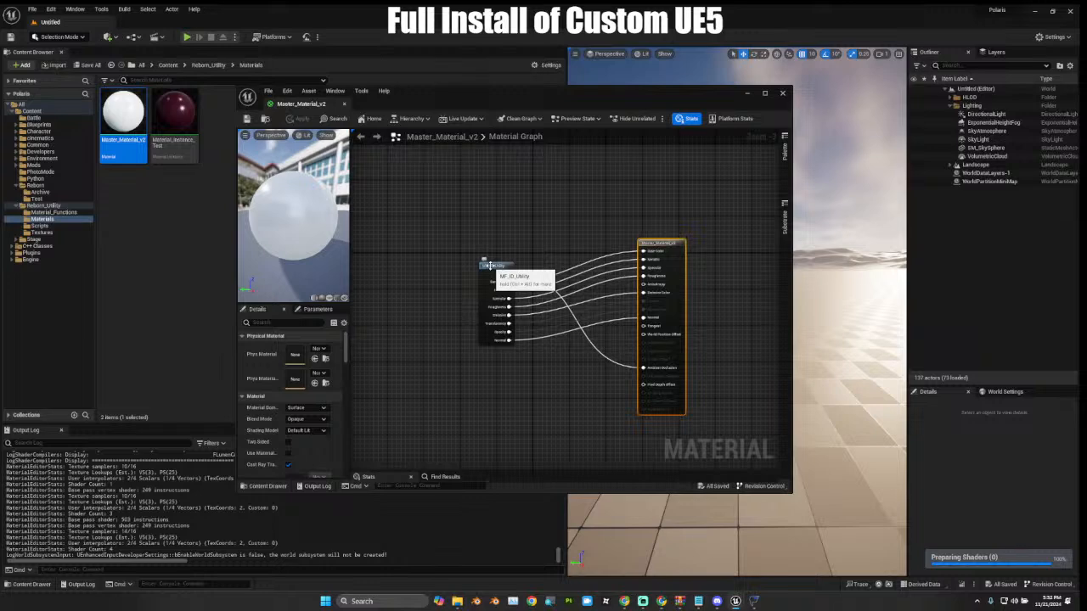
left_click(174, 119)
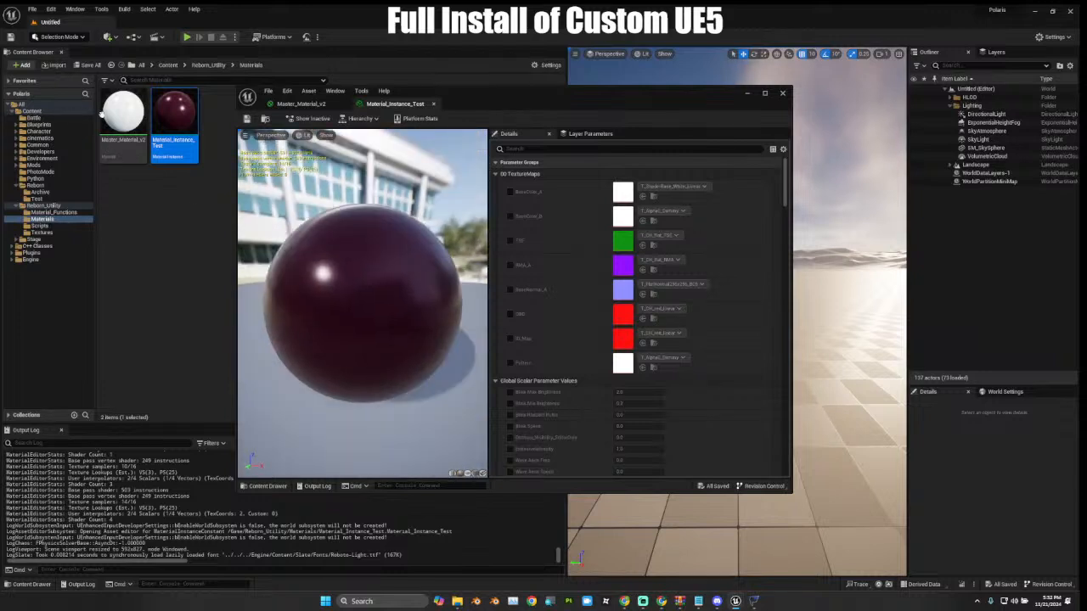
left_click(123, 119)
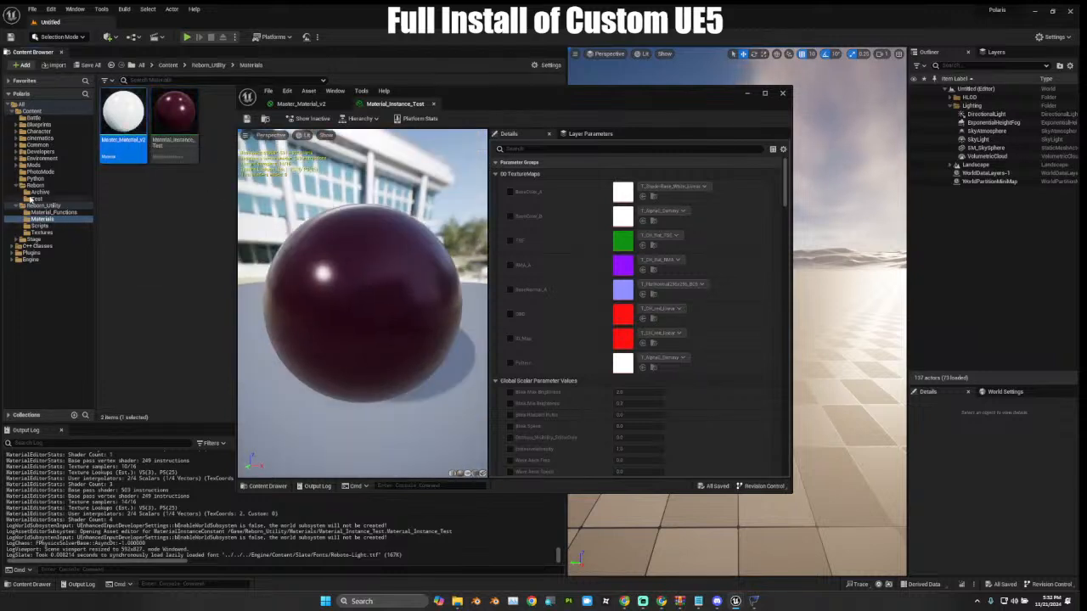
Look at the subfolders of Common/Materials/Character in the content tree, and collapse the Common folder.
left_click(17, 145)
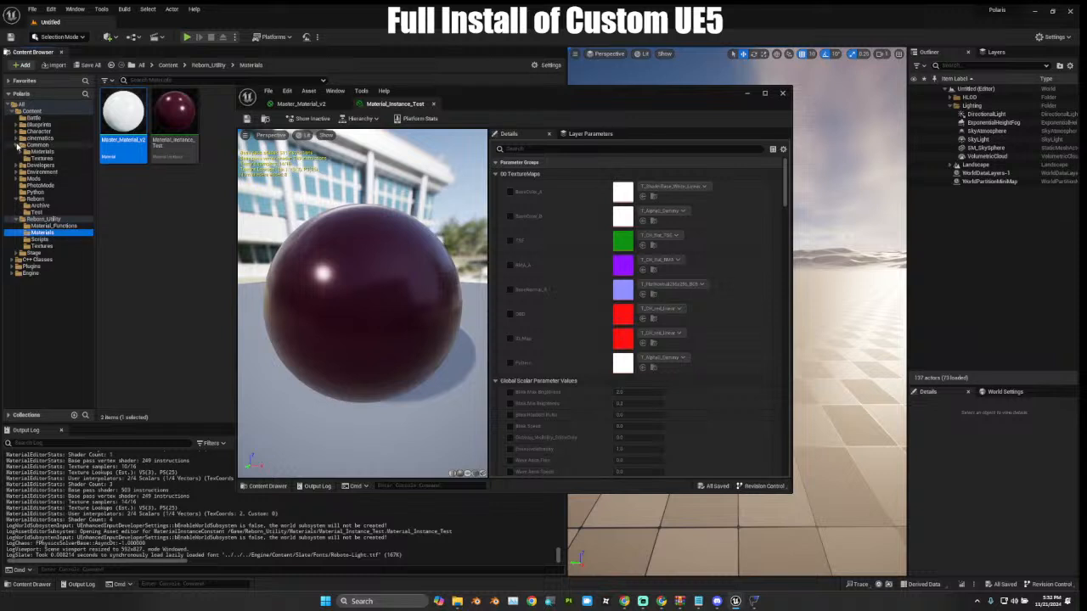
left_click(20, 152)
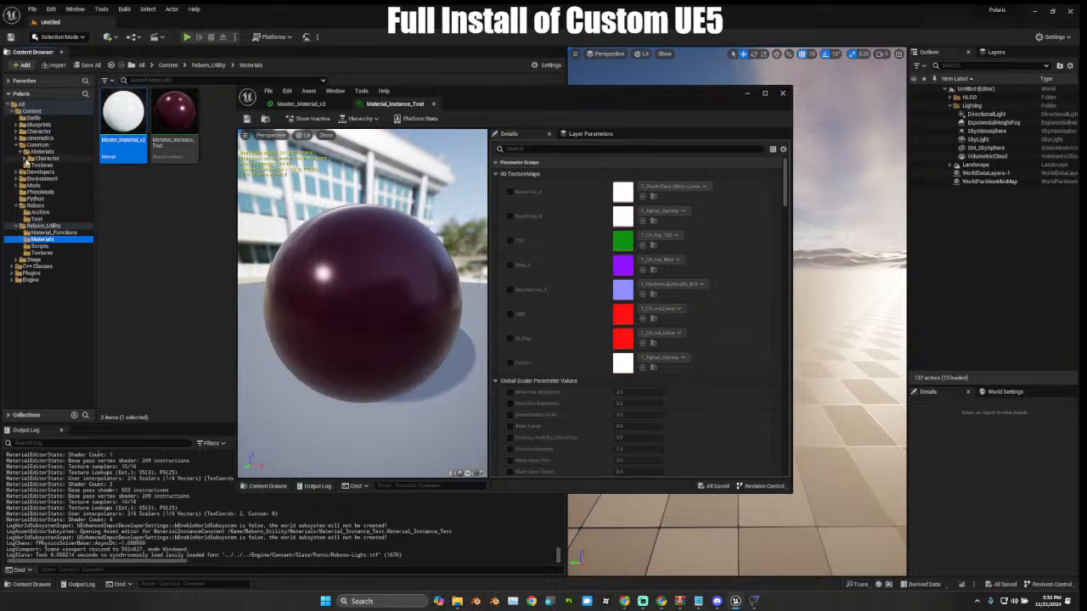
left_click(26, 158)
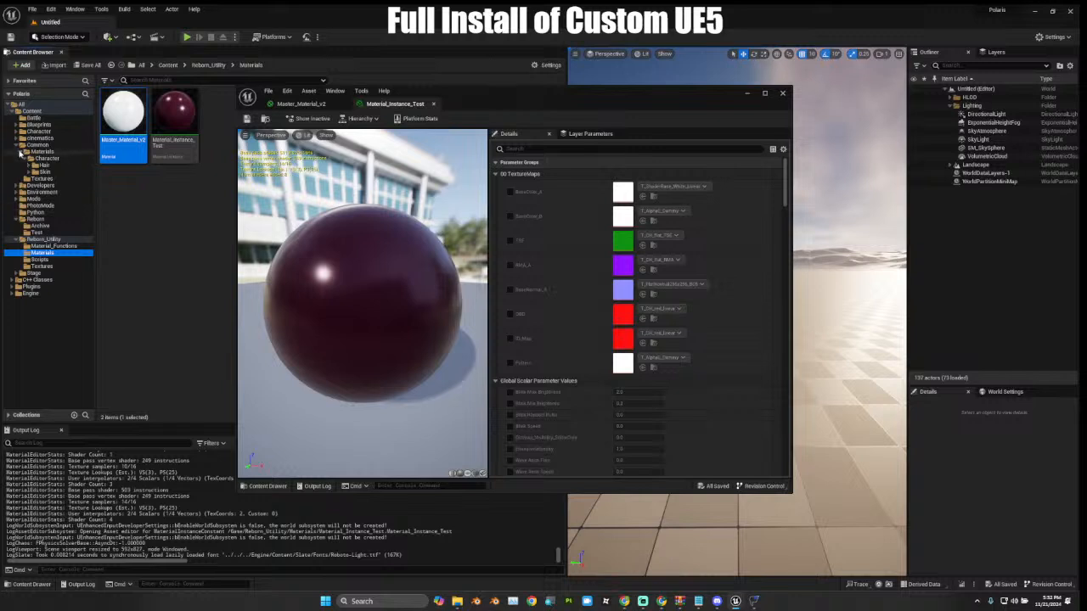
left_click(17, 145)
Open Character/Item/shared/preset_material/materials and move the material editor window clear of its asset thumbnails.
left_click(17, 131)
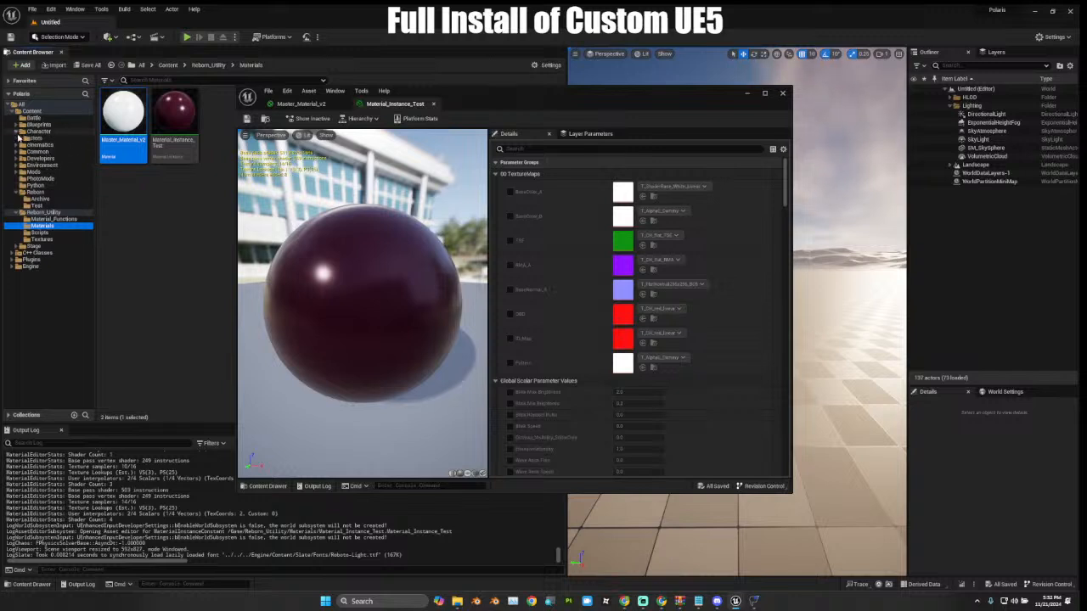
left_click(24, 139)
left_click(24, 152)
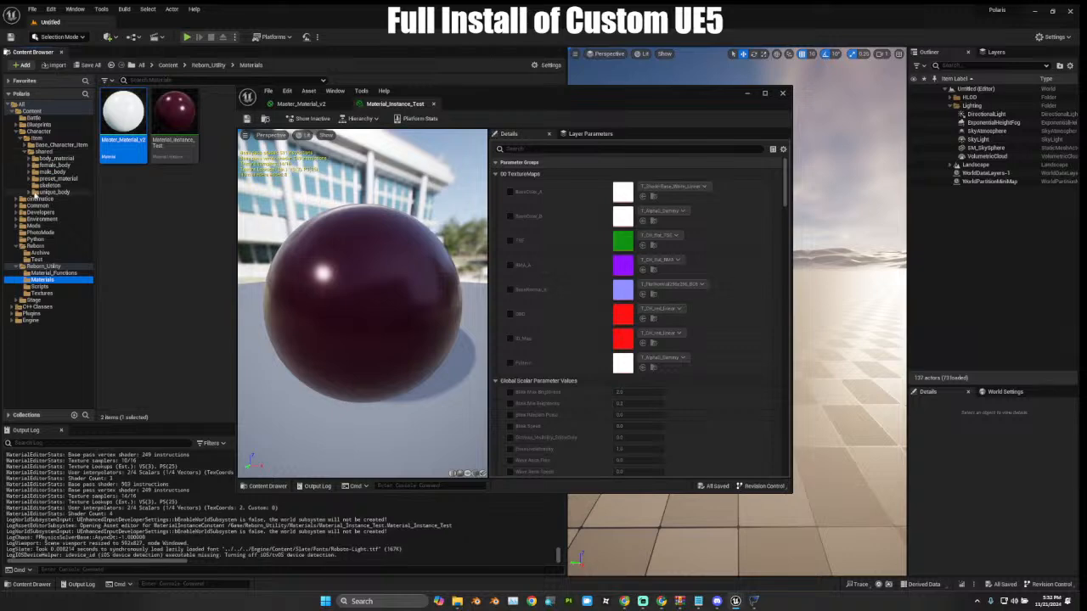
left_click(31, 179)
left_click(53, 186)
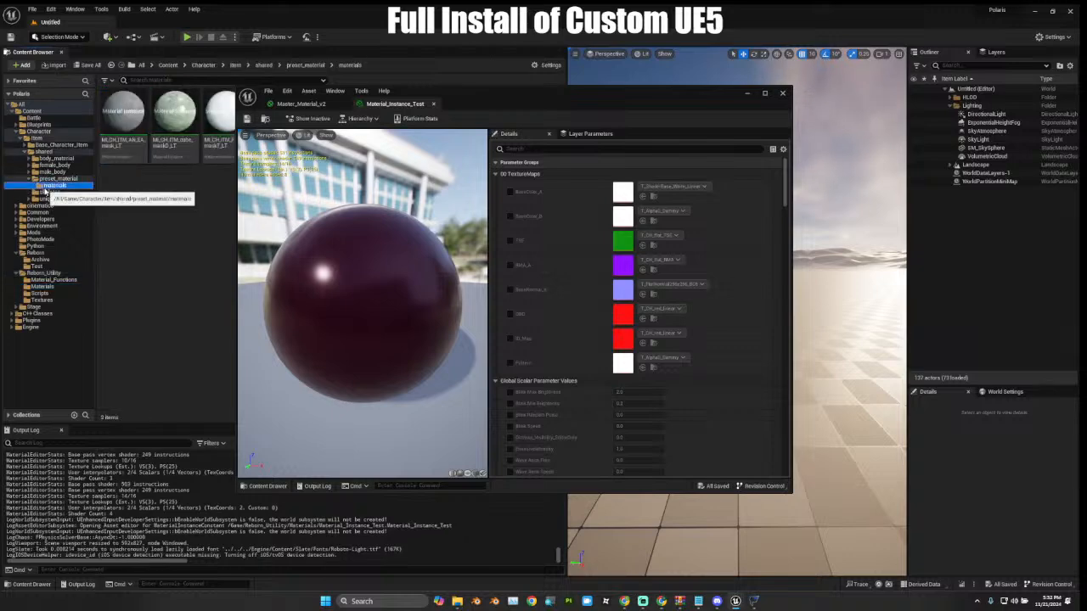
left_click_drag(503, 101, 452, 246)
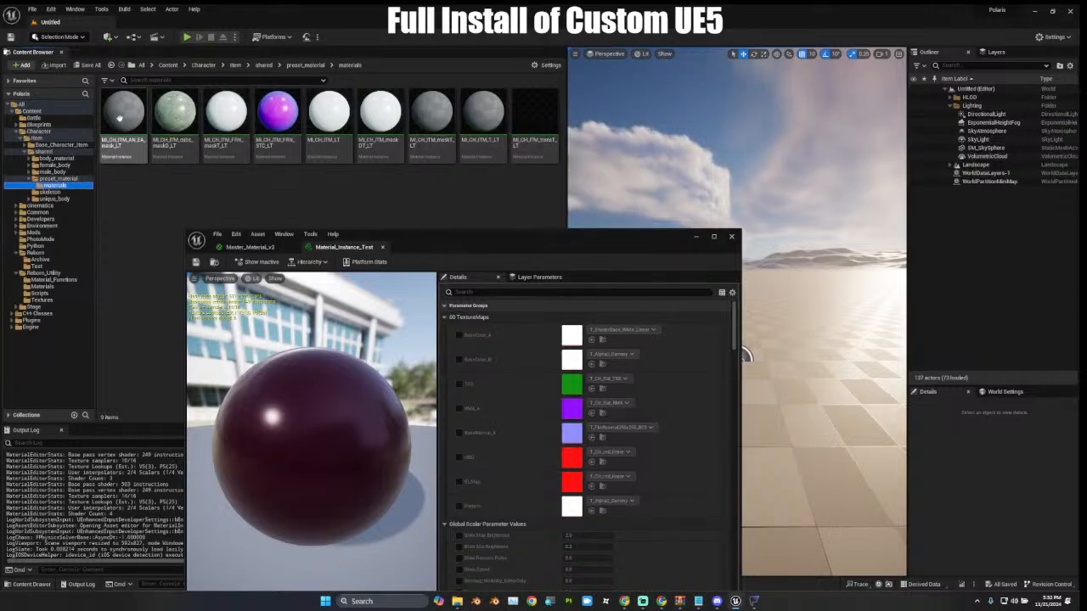
Open the preset material instances MI_CH_ITM_AN_EA_mask_LT, MI_CH_ITM_maskT_LT and MI_CH_ITM_T_LT and inspect each preview sphere.
double_click(123, 115)
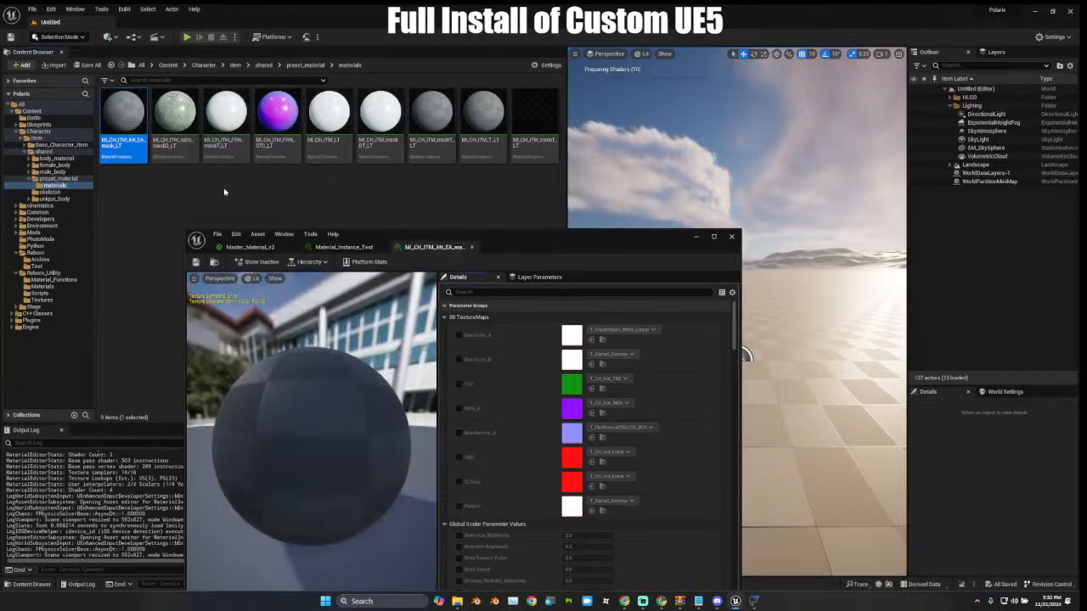
left_click_drag(296, 341, 365, 347)
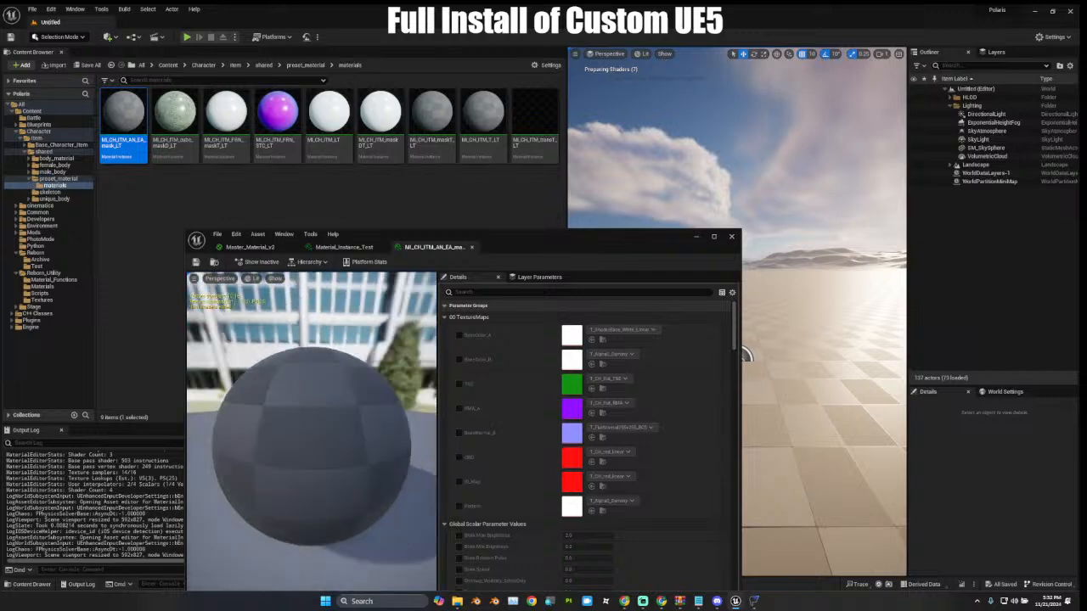
left_click_drag(332, 431, 347, 432)
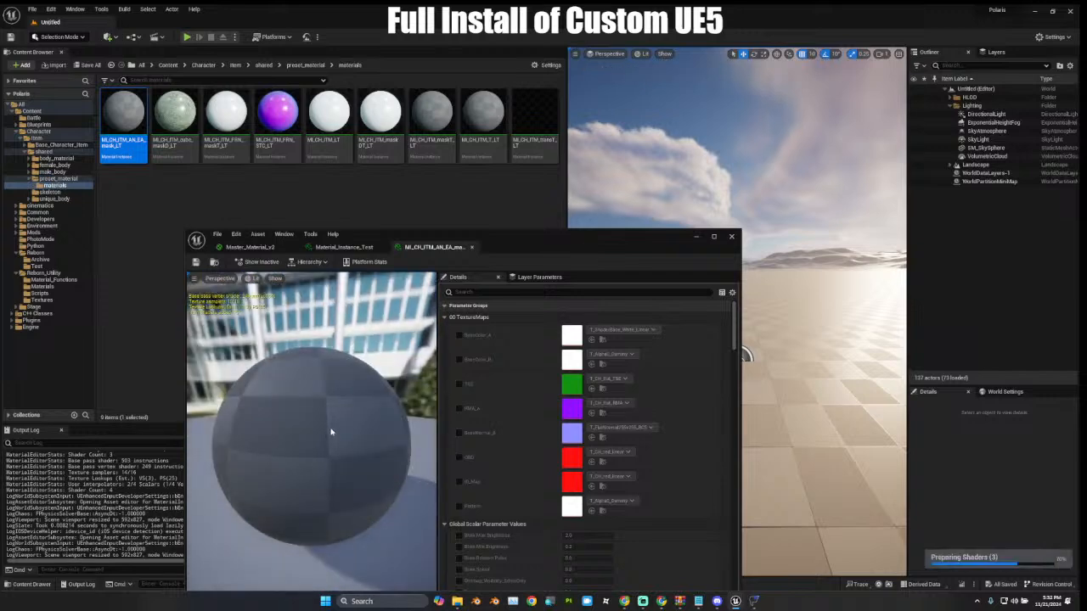
double_click(432, 128)
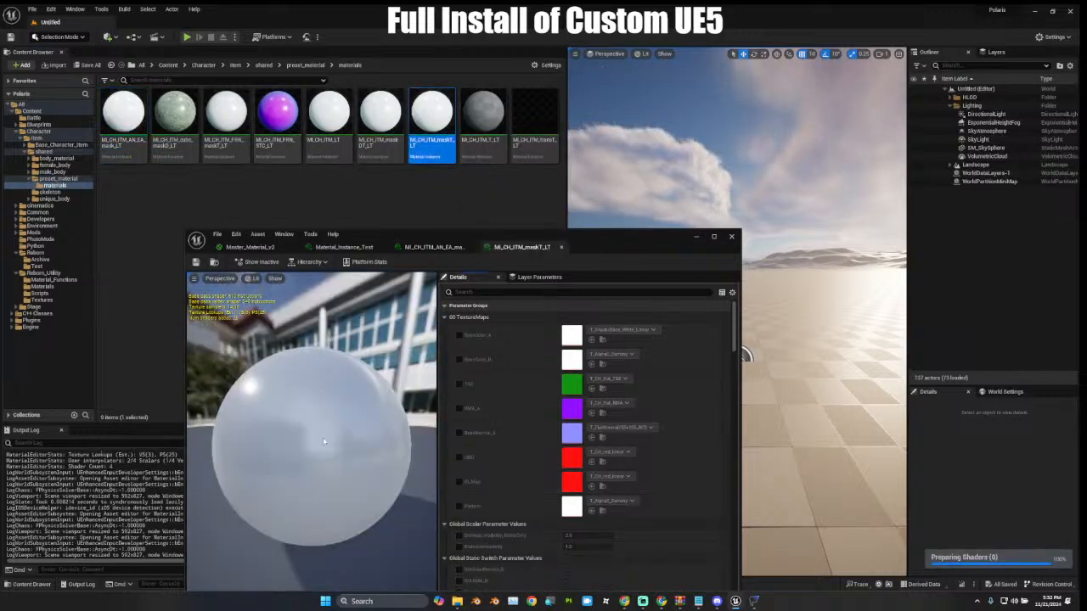
left_click_drag(323, 441, 357, 435)
left_click(474, 117)
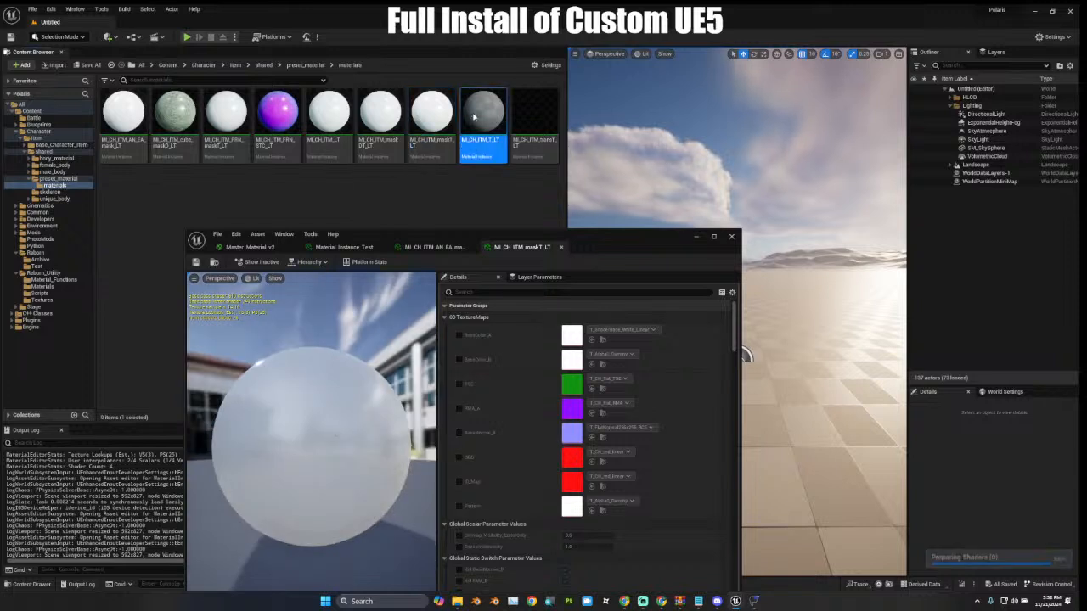
double_click(474, 117)
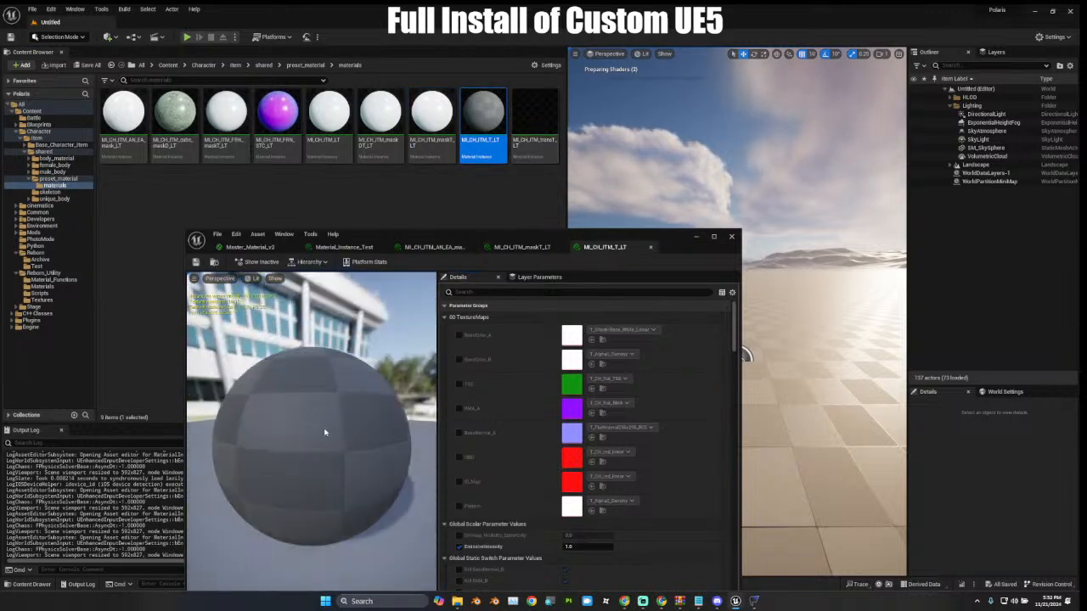
left_click_drag(291, 435, 331, 437)
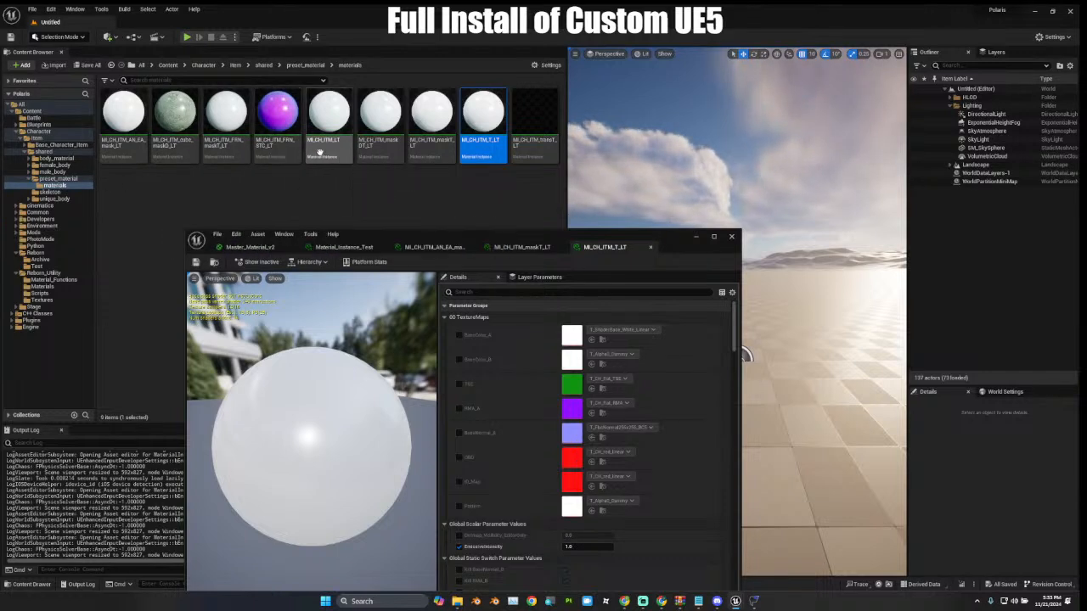
Copy the asset name of the MI_CH_ITM_maskDT_LT material instance without renaming it.
left_click(372, 145)
key("F2")
key("ctrl+c")
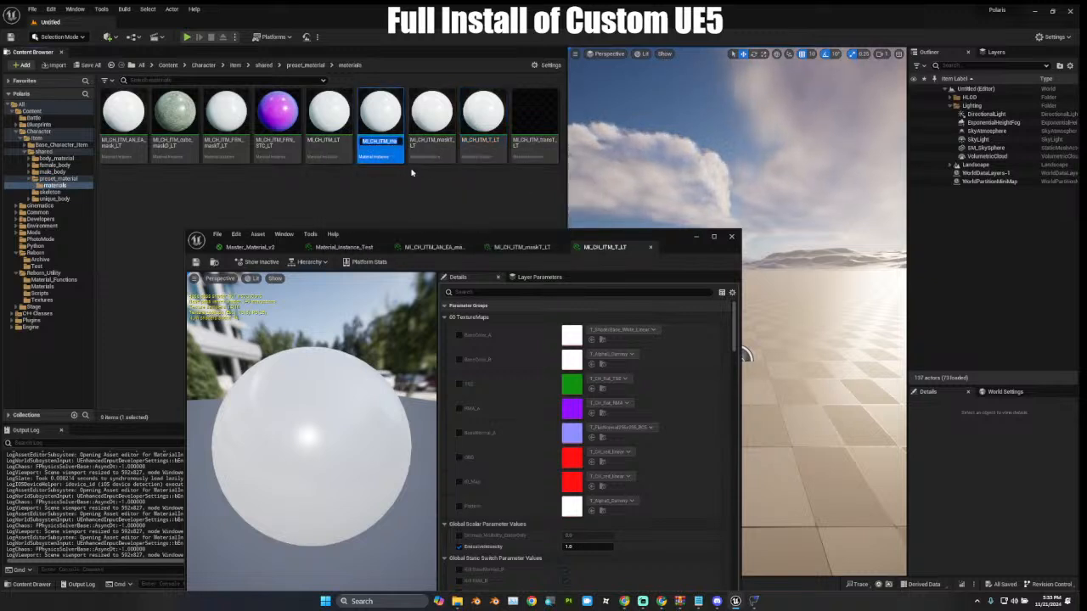
left_click(367, 193)
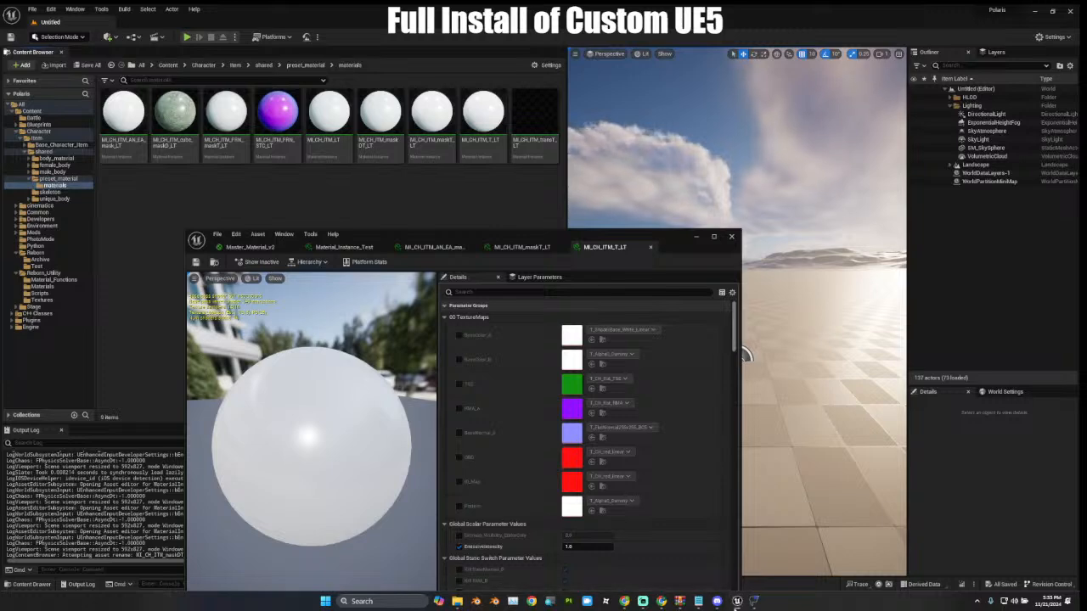
Switch to Discord and send the copied name MI_CH_ITM_maskDT_LT to the direct-message contact asking about the translucent base material.
left_click(717, 601)
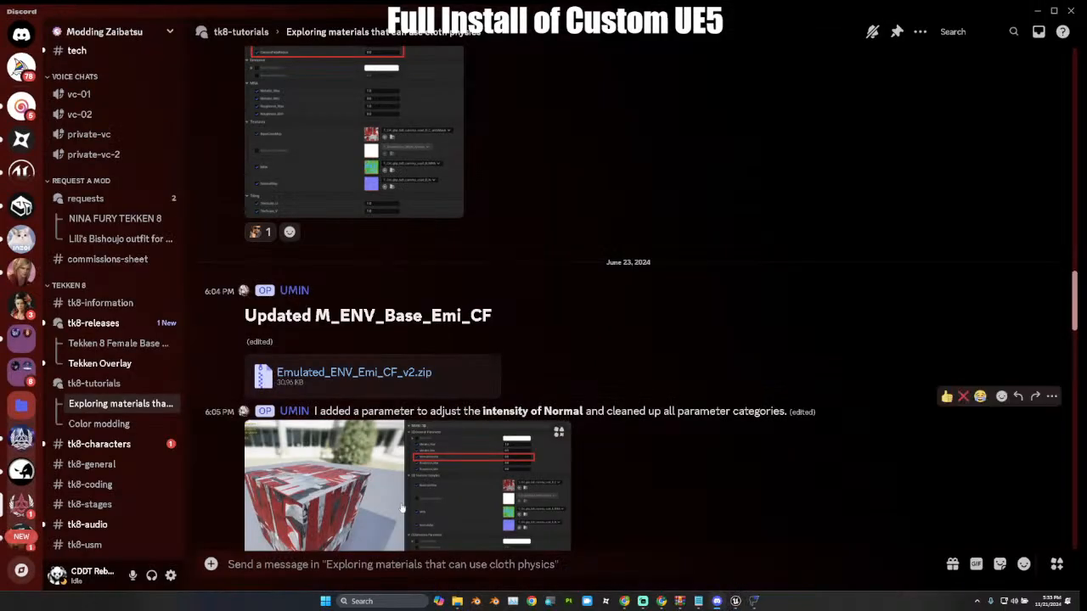
scroll(110, 340, "up", 4)
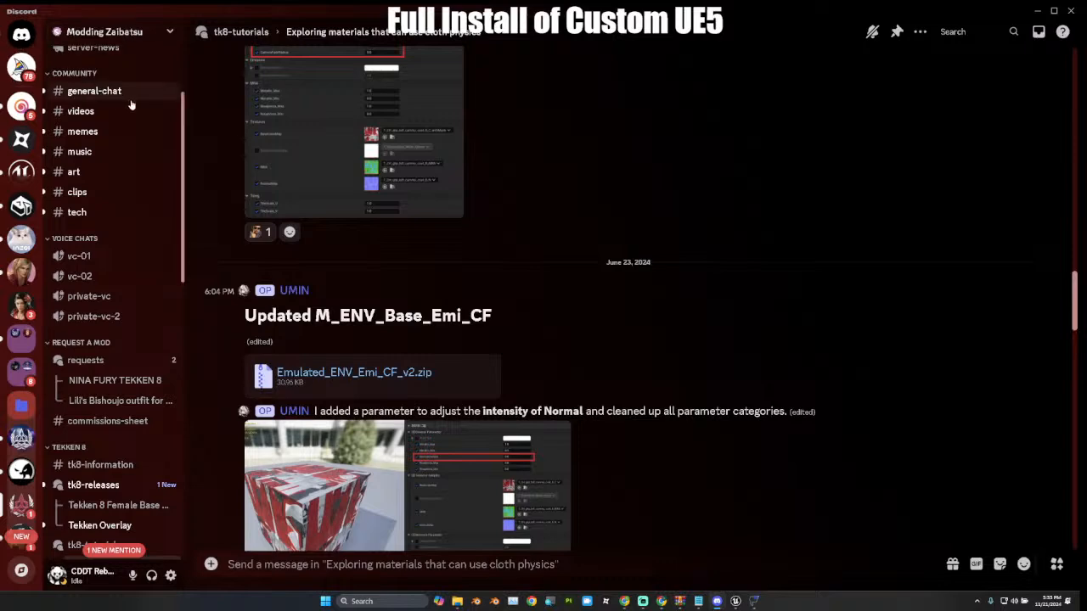
left_click(22, 34)
left_click(110, 167)
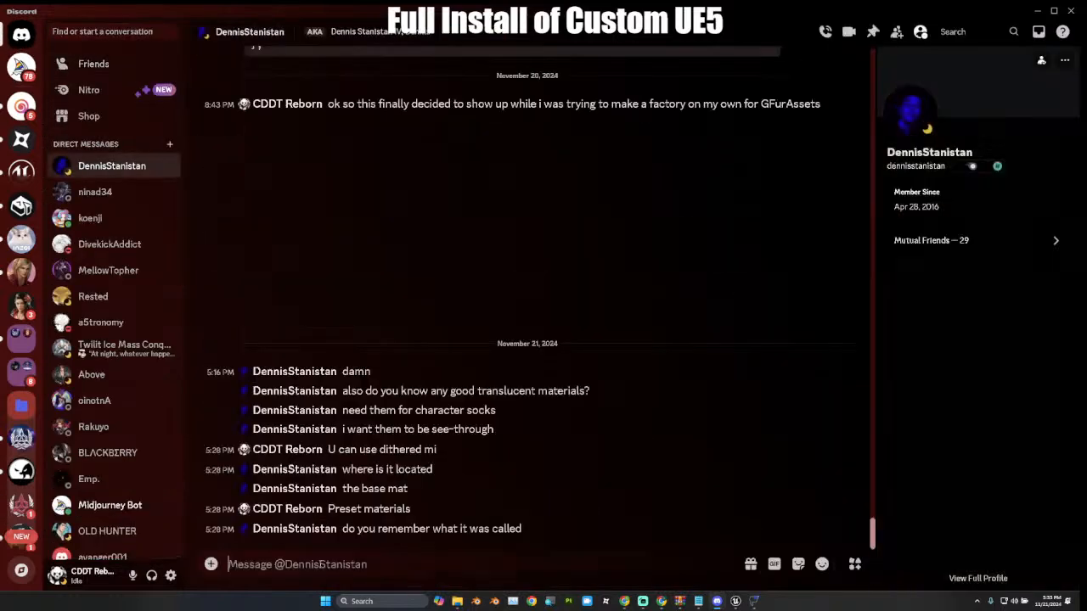
key("ctrl+v")
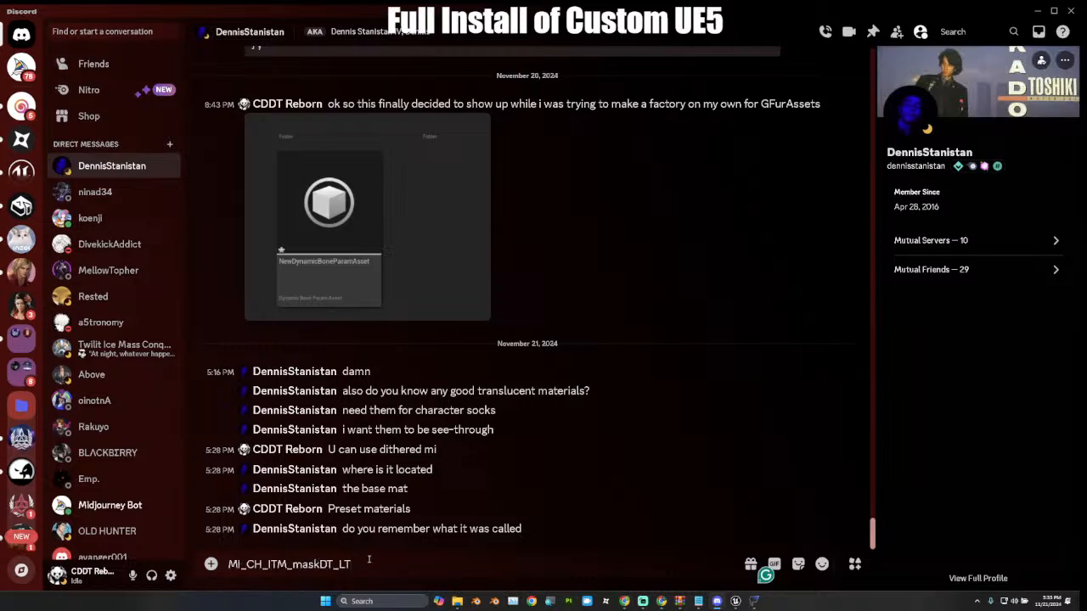
key("Return")
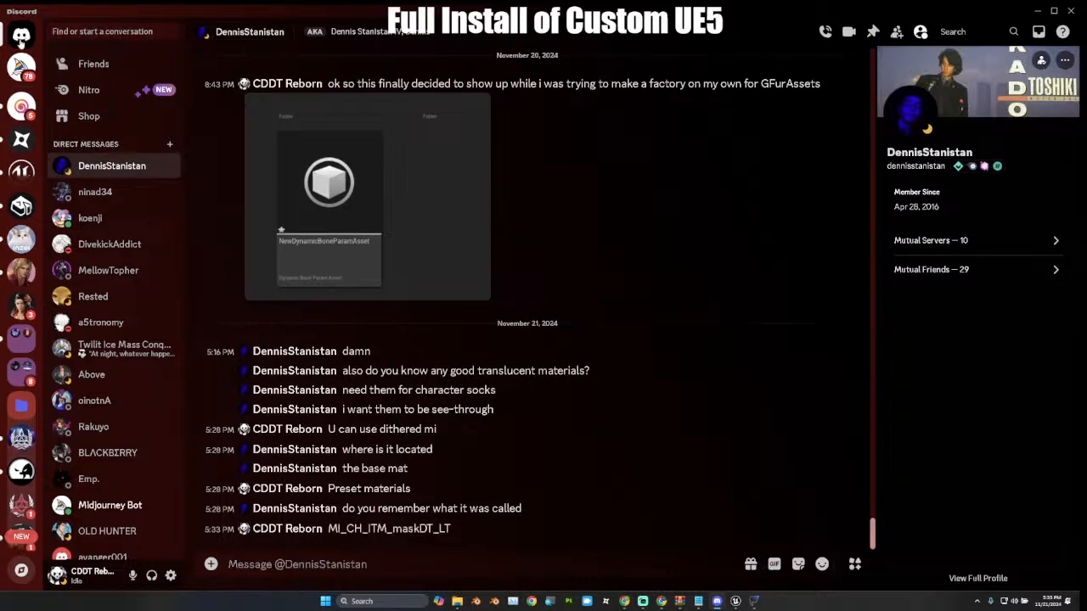
Go to the tk8-characters channel of the Modding Zaibatsu server and read back through the unread messages.
left_click(22, 239)
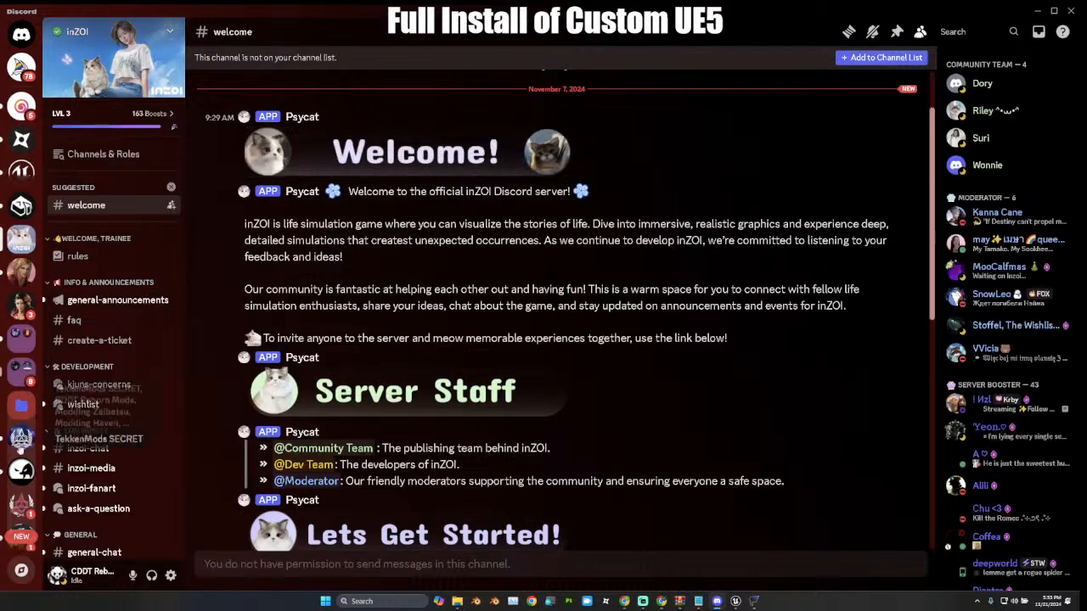
left_click(21, 504)
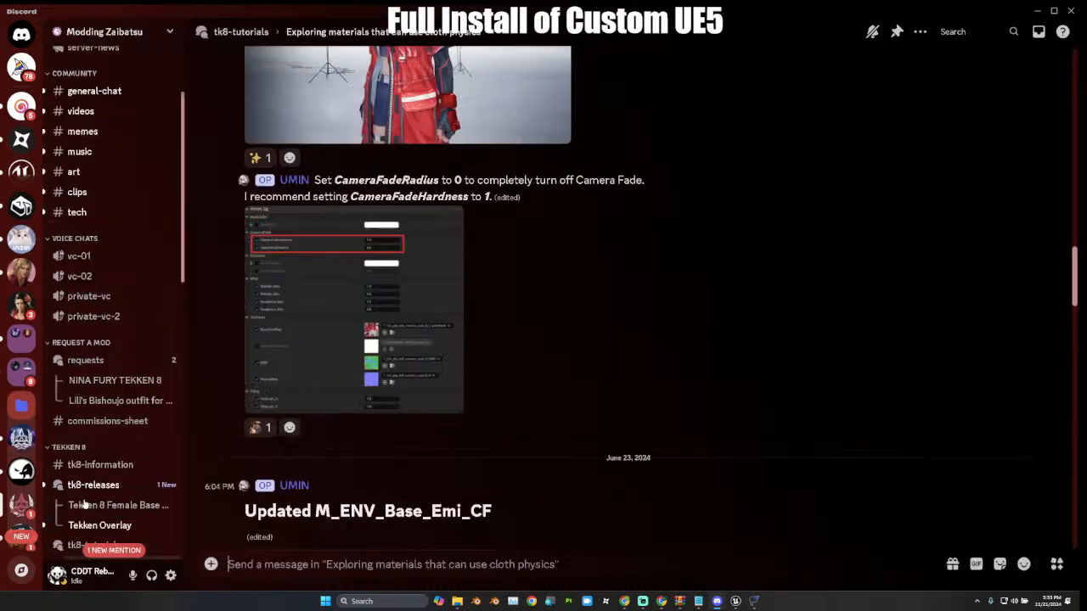
left_click(113, 551)
left_click(126, 532)
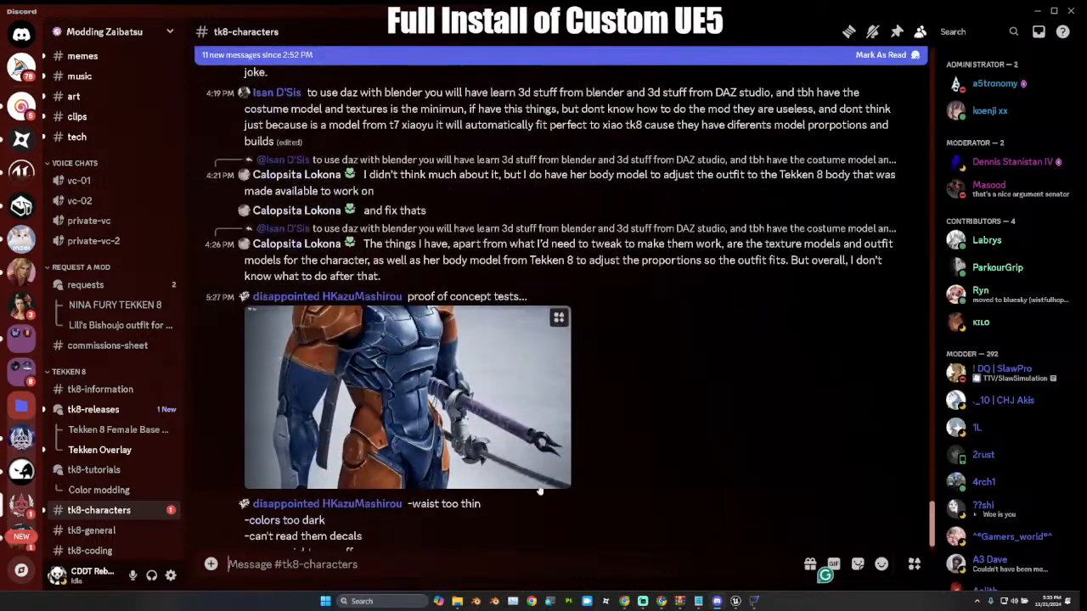
scroll(537, 484, "up", 5)
scroll(536, 490, "up", 5)
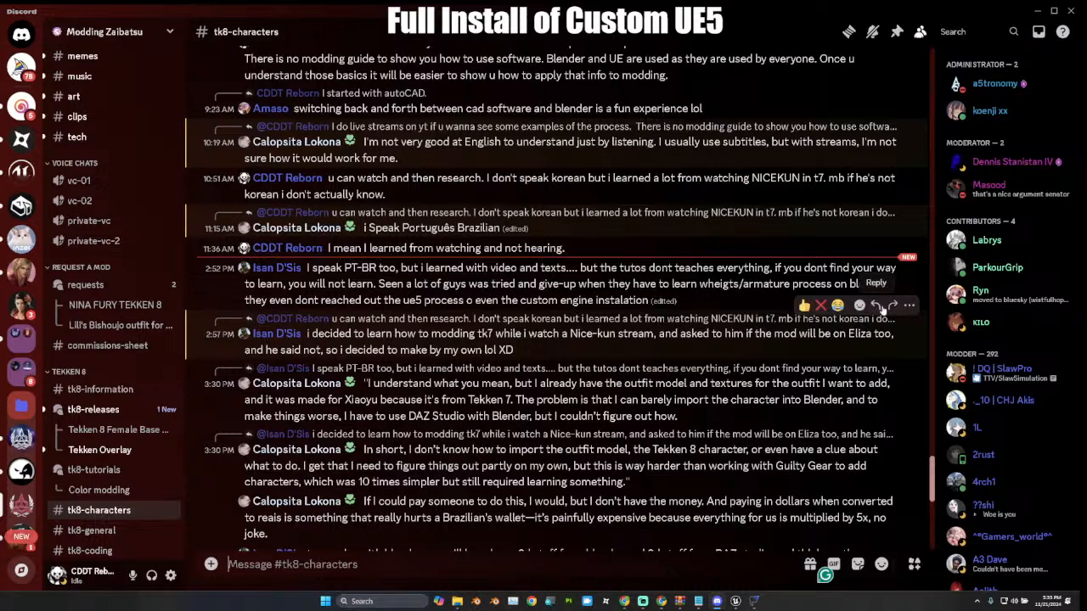
Reply to the message about learning tk7 modding with "lol yeah i wanted bear mods and nobody wanted to touch them.... not much has changed since then XD".
left_click(880, 307)
type("lo")
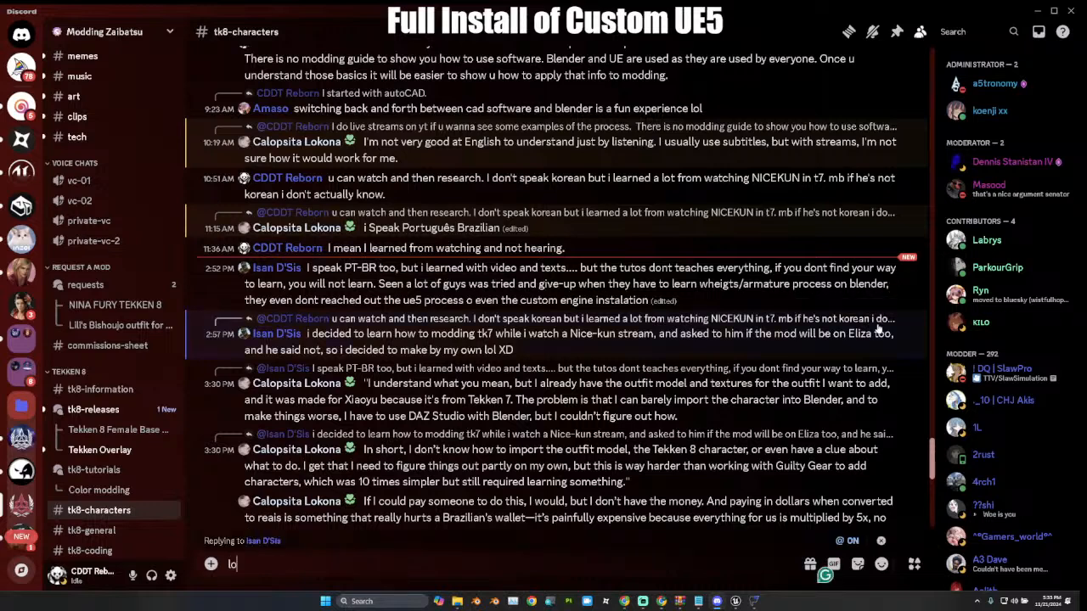
type("l yeah i wanted bear mods and")
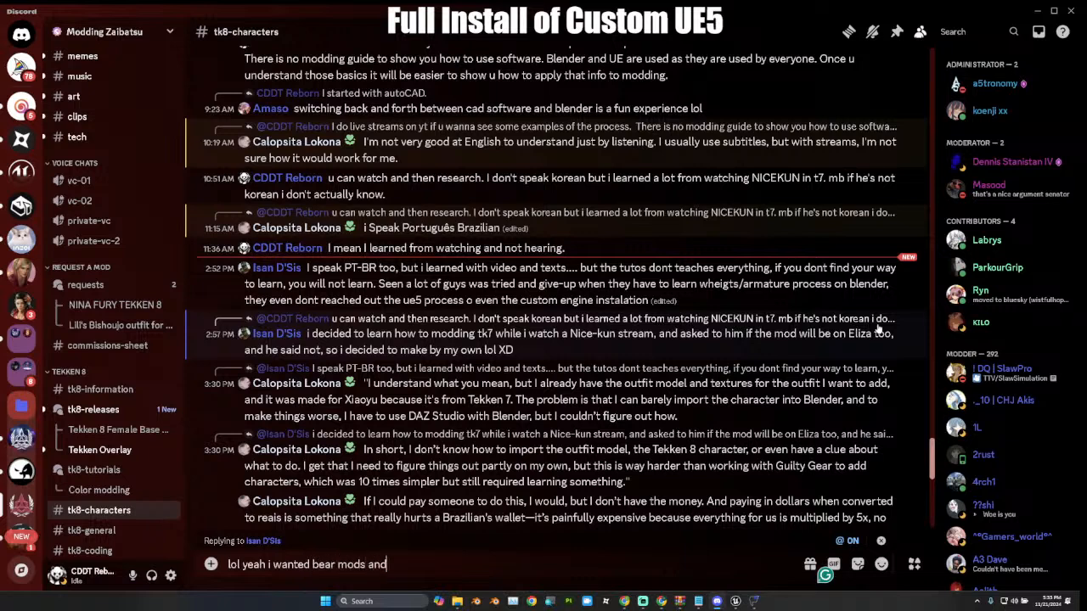
type(" nobody wanted to touch them")
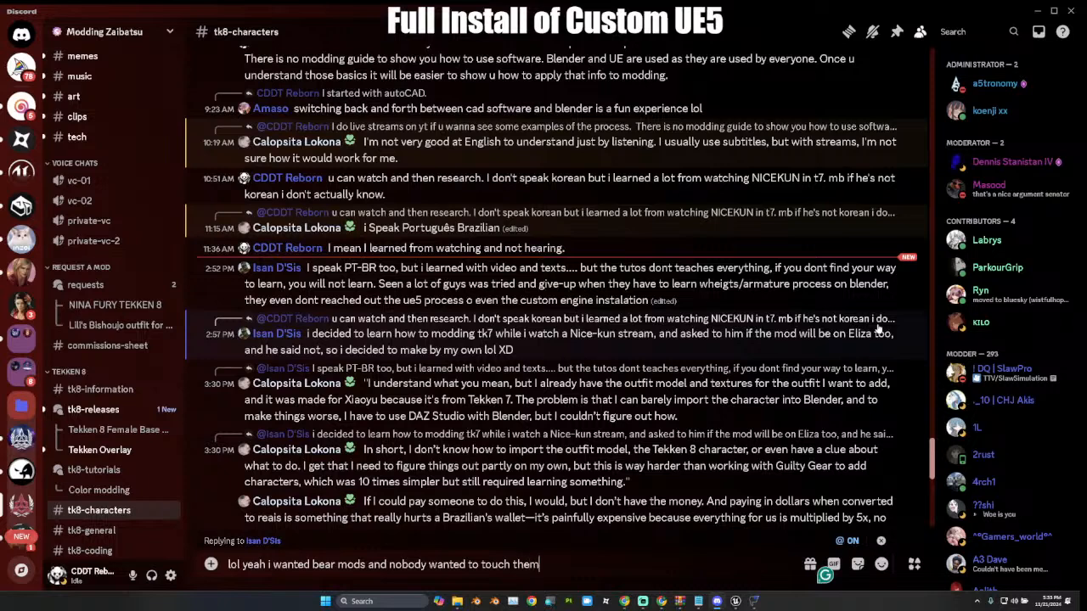
type(".... o")
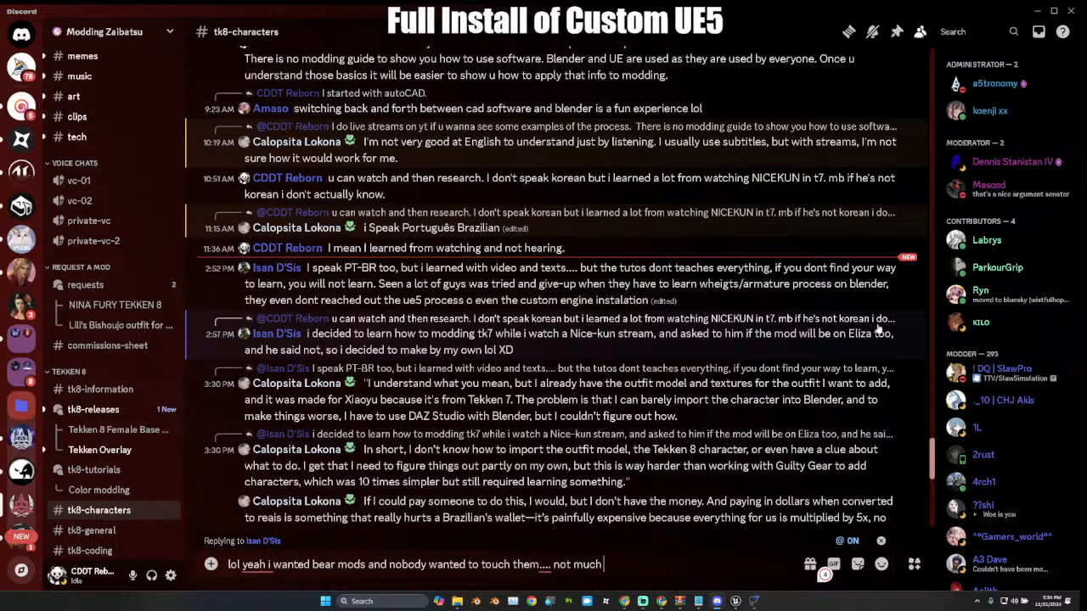
type("ot much has changed tho")
type("nce t")
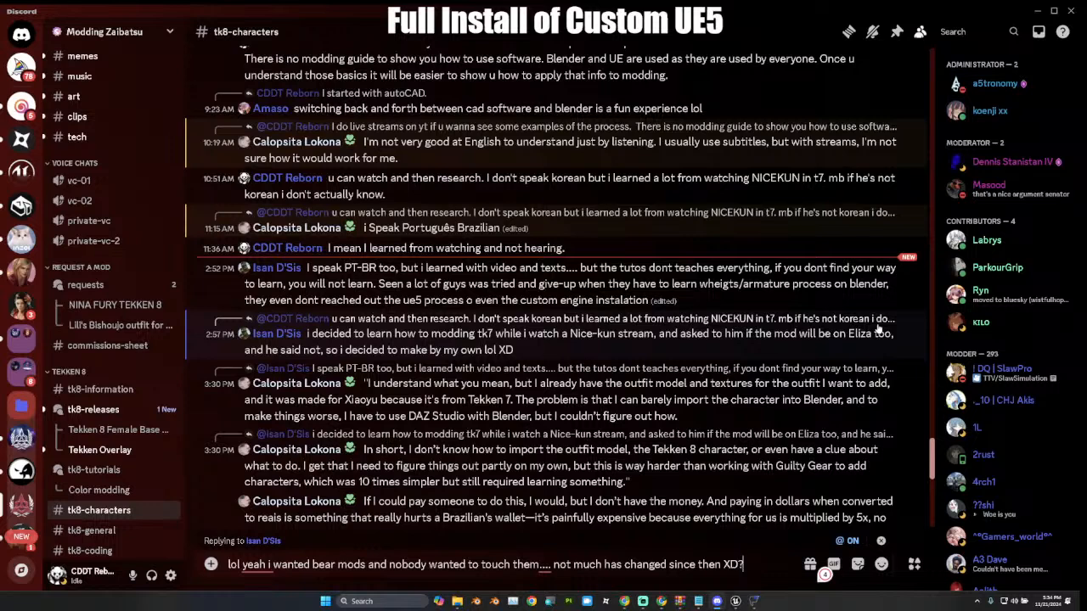
type("hen XD?")
key("BackSpace")
key("Return")
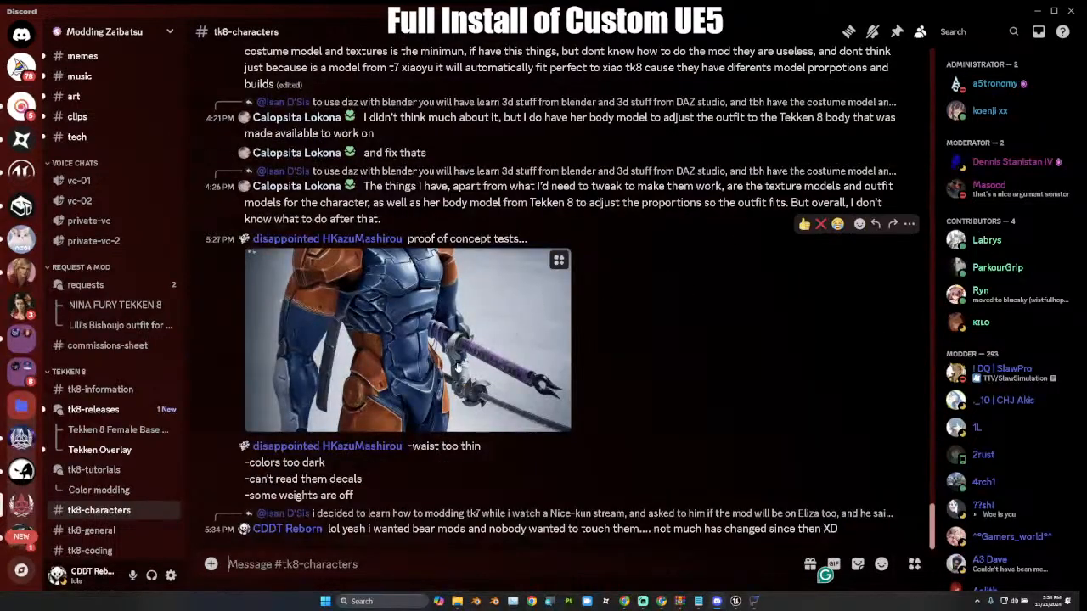
View the proof-of-concept character image posted in tk8-characters at full size, close it and return to Unreal Editor.
left_click(414, 327)
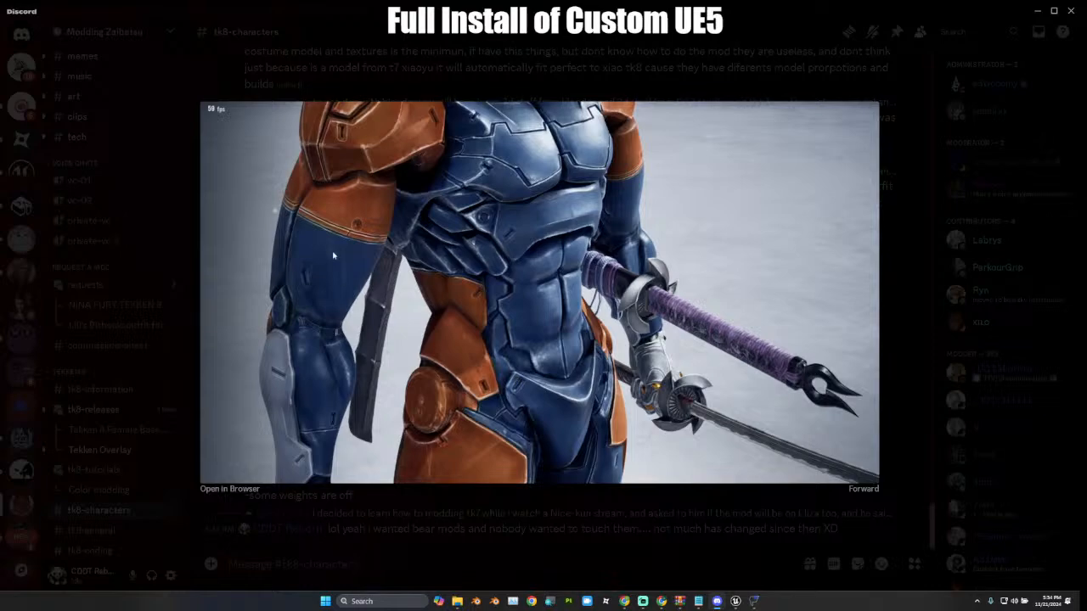
left_click(540, 65)
left_click(1038, 11)
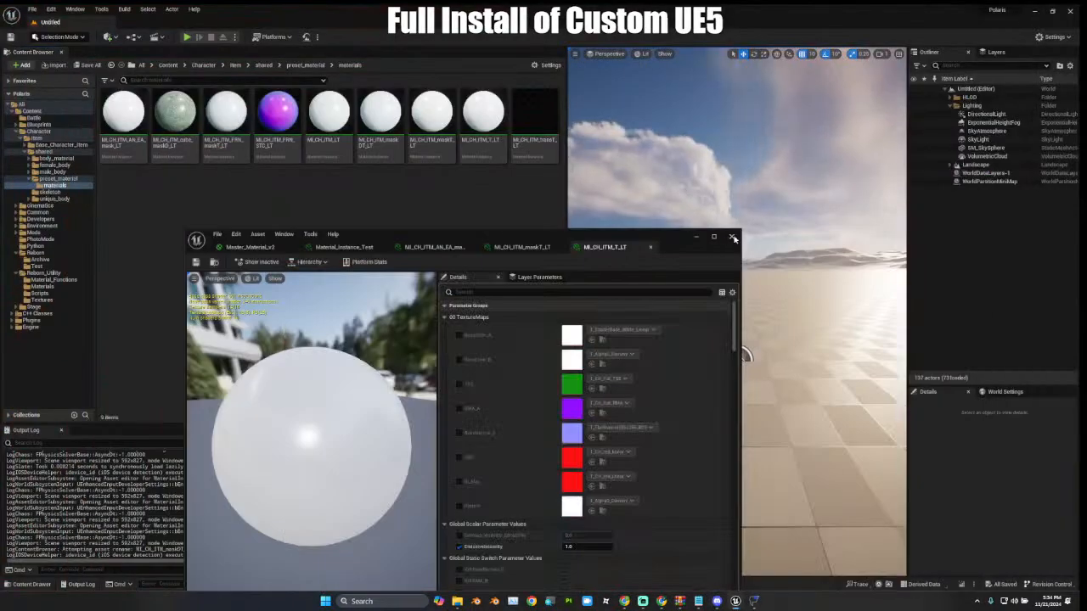
Close the material editor window and examine the SKT_CH_base_msl and SKT_CH_base_prp assets in the shared/skeleton folder.
left_click(735, 237)
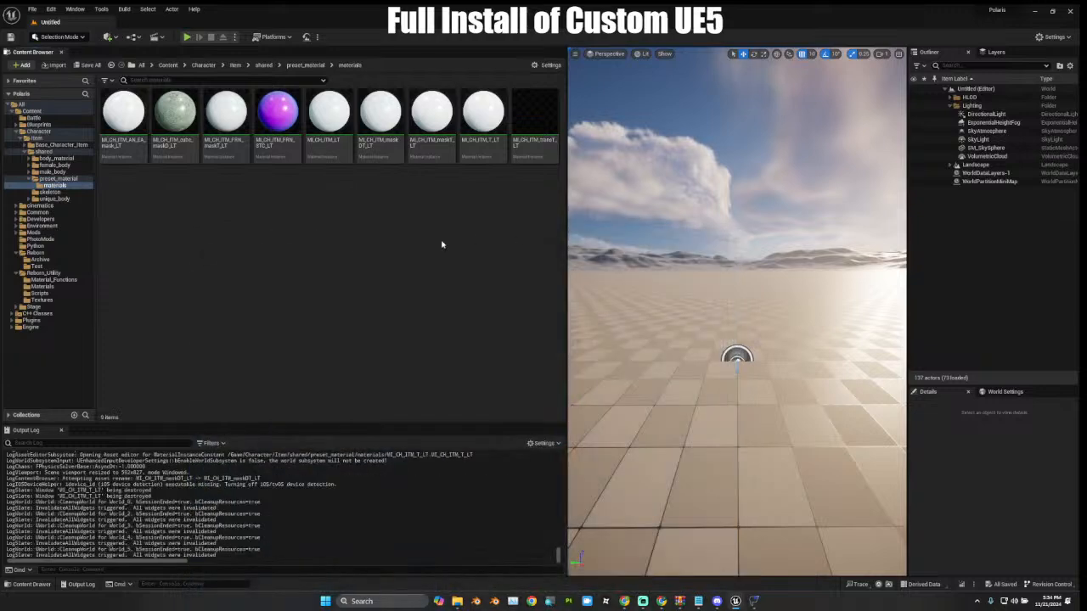
left_click(68, 198)
left_click(50, 192)
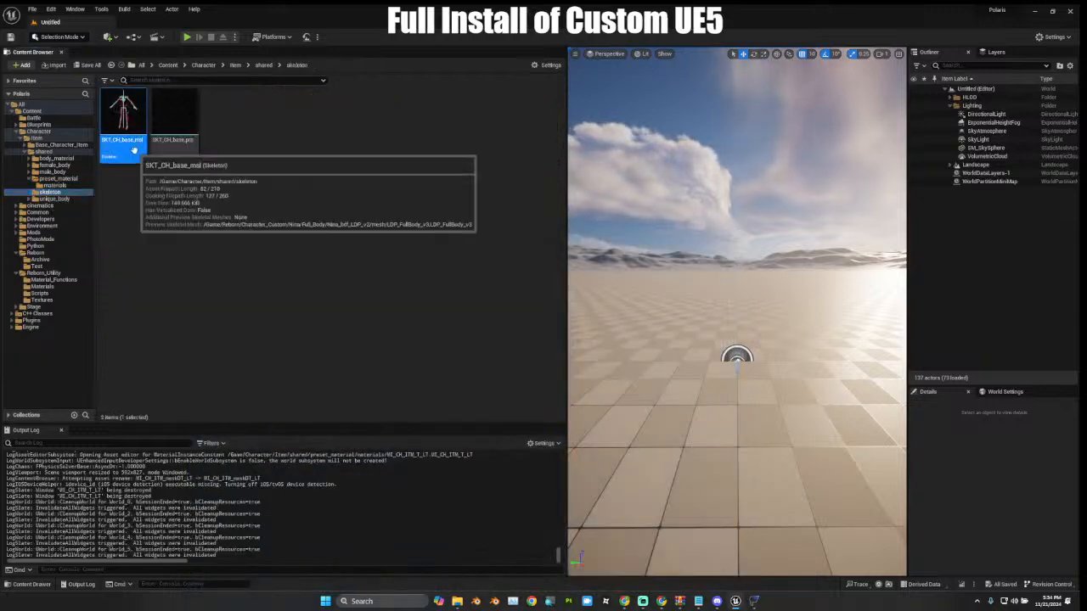
left_click(178, 142)
left_click(134, 151)
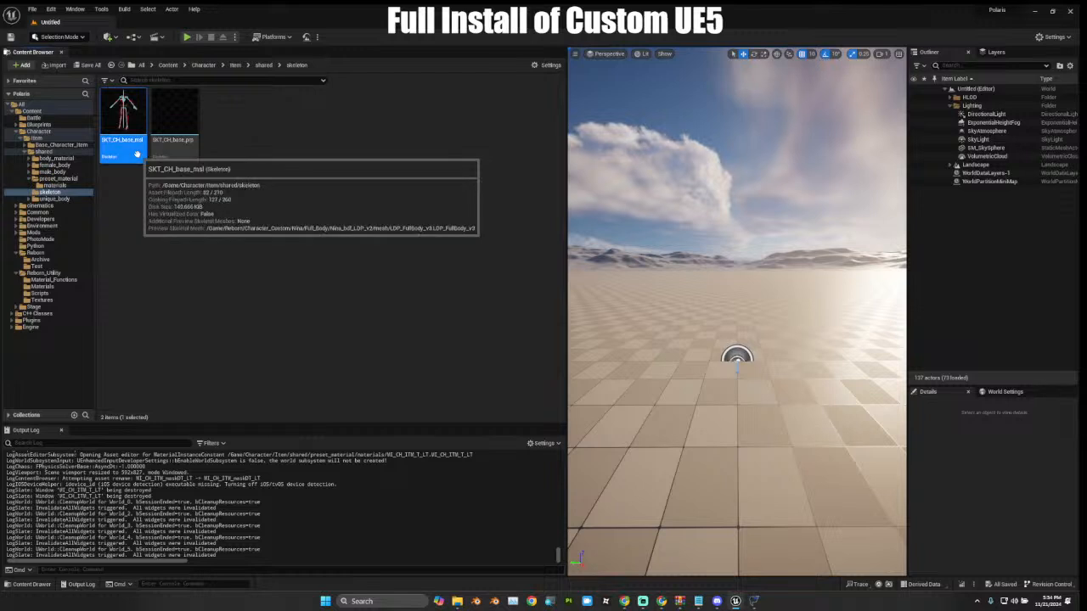
left_click(175, 142)
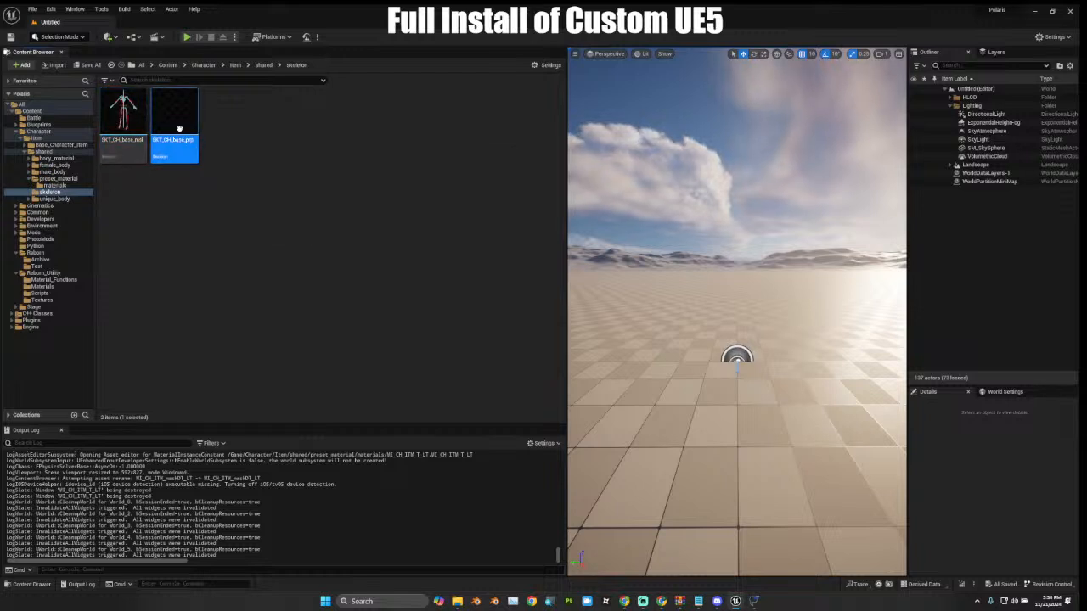
mouse_move(144, 139)
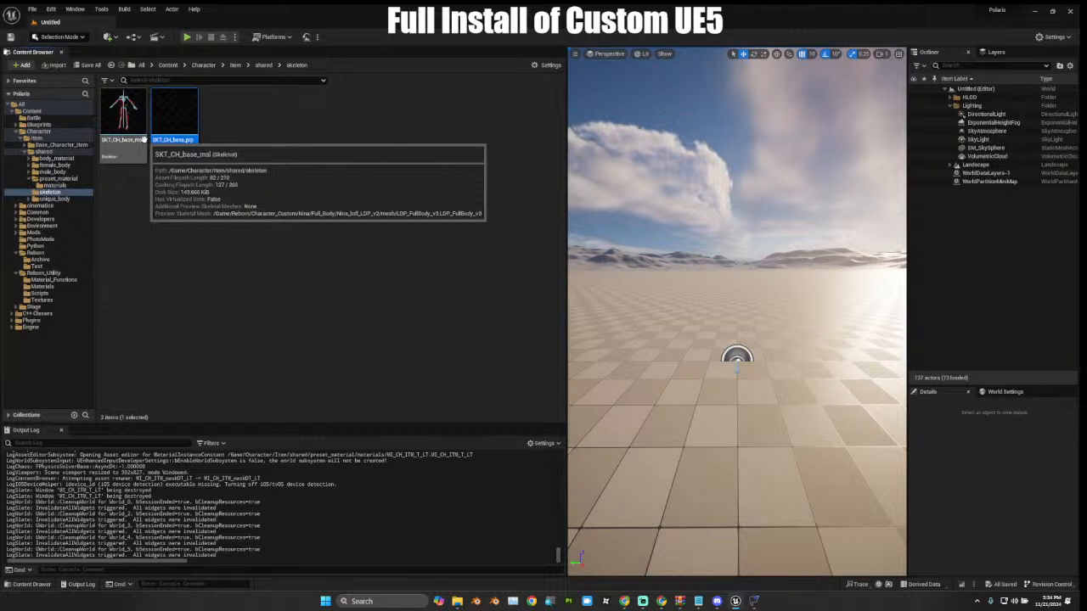
left_click(145, 139)
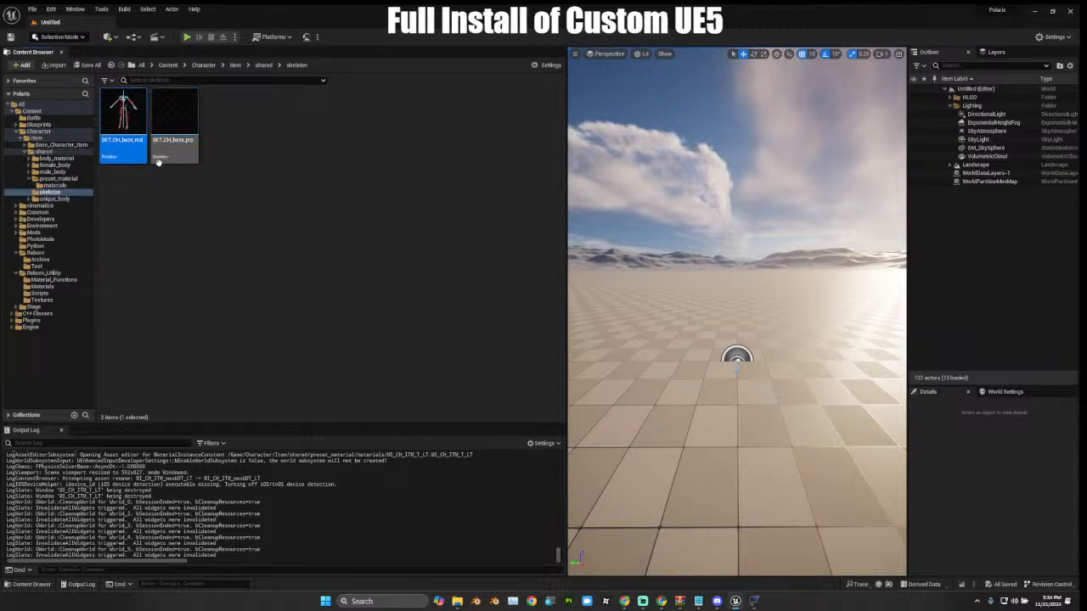
Collapse the preset_material, shared, Item and Character folders in the content tree.
left_click(32, 178)
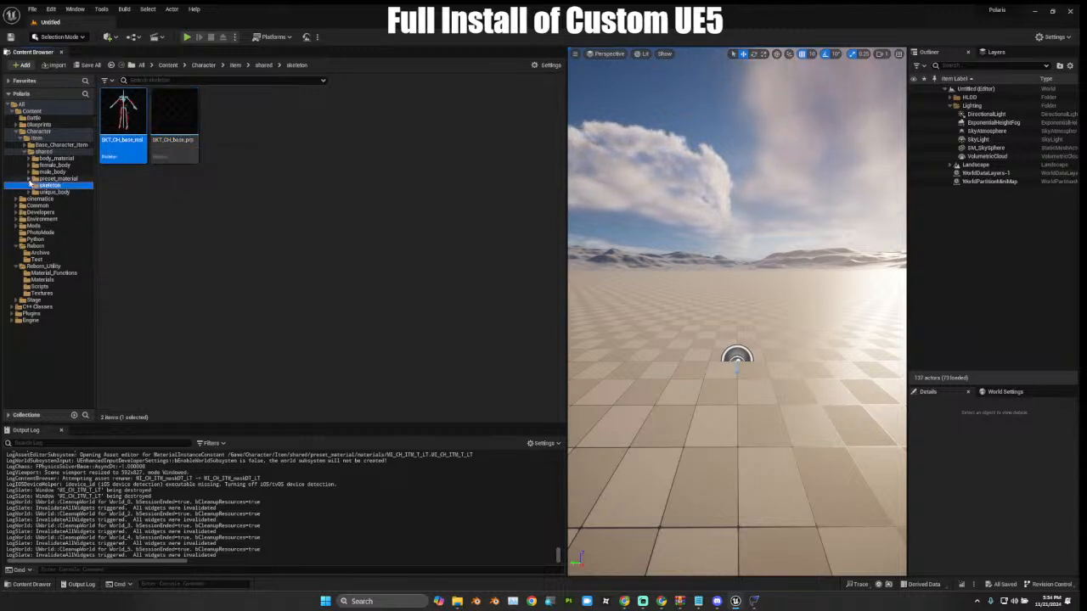
double_click(53, 151)
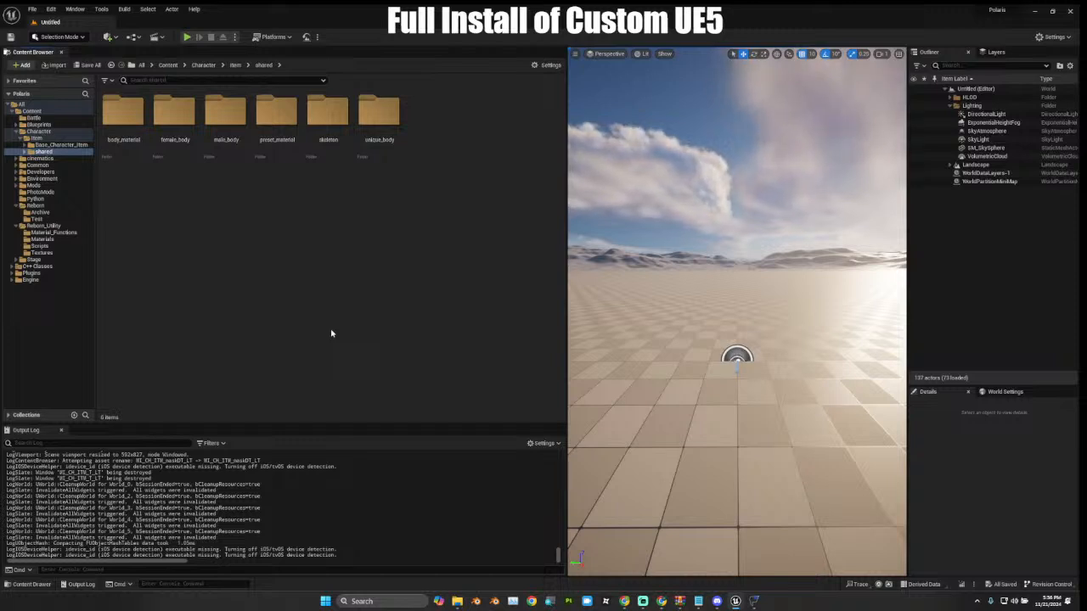
left_click(19, 138)
left_click(17, 132)
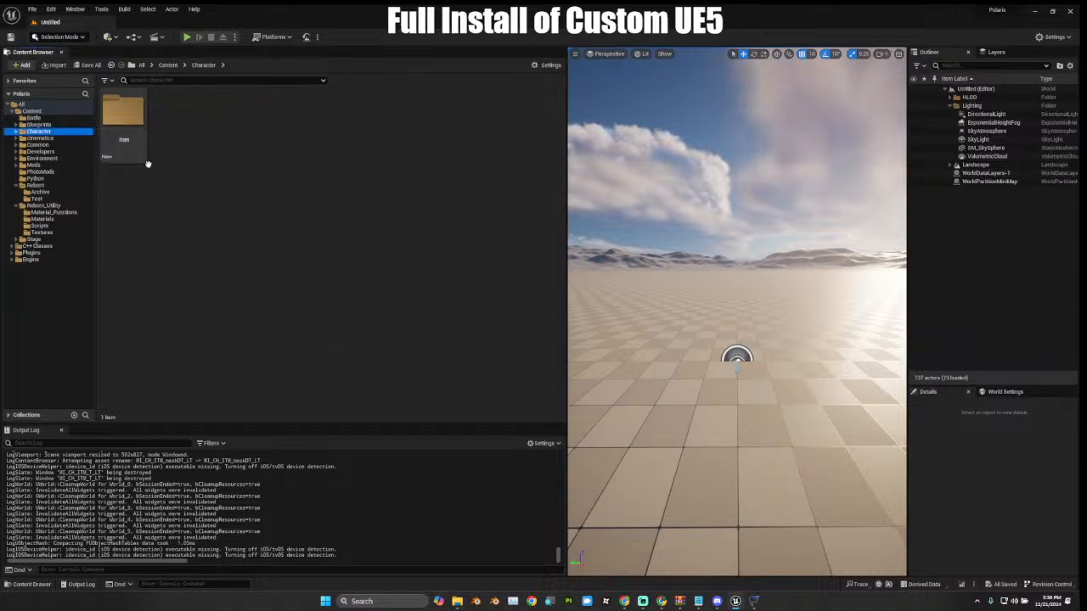